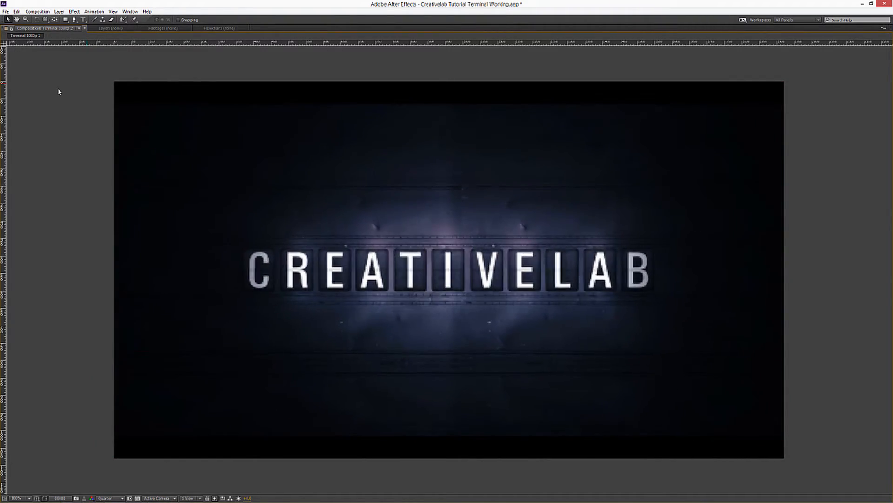
Stop the preview, restore the full panel layout and close the Terminal 1080p 2 composition.
key(space)
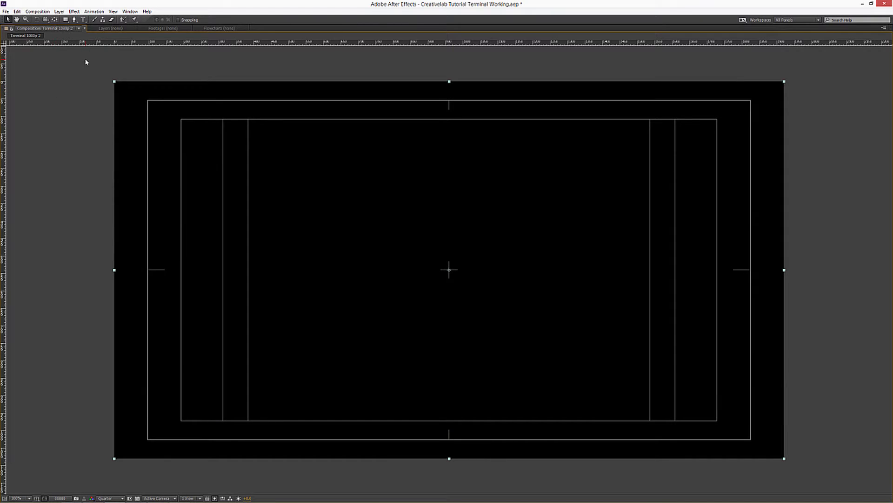
key(grave)
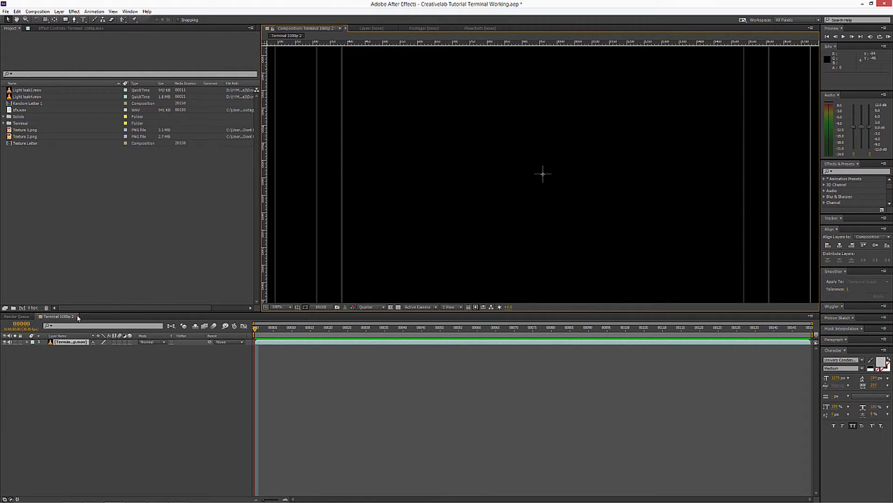
click(76, 316)
Create a new 1200 x 1500 px composition named "Letter Random 1" with a frame rate of 30 fps.
right_click(32, 172)
click(63, 175)
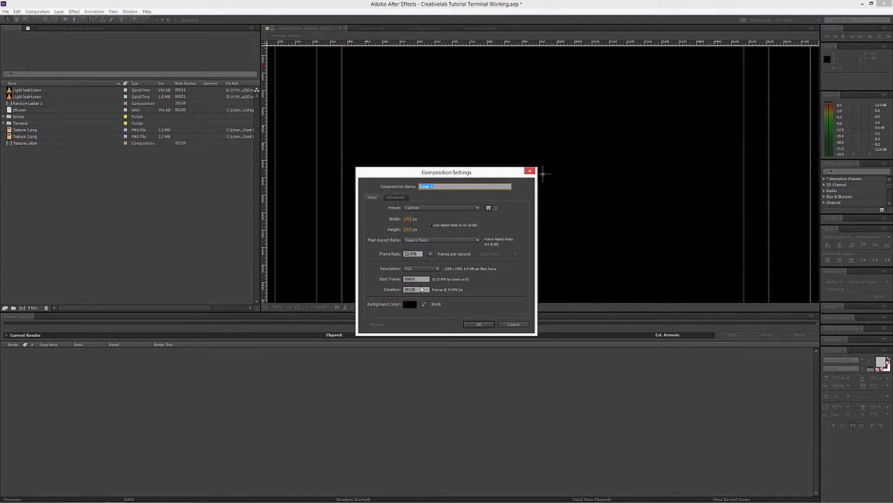
click(430, 255)
click(446, 279)
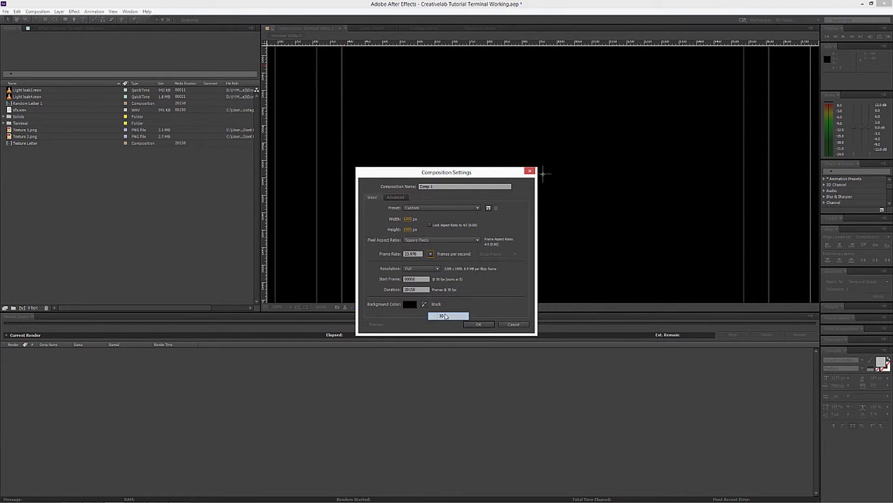
click(431, 187)
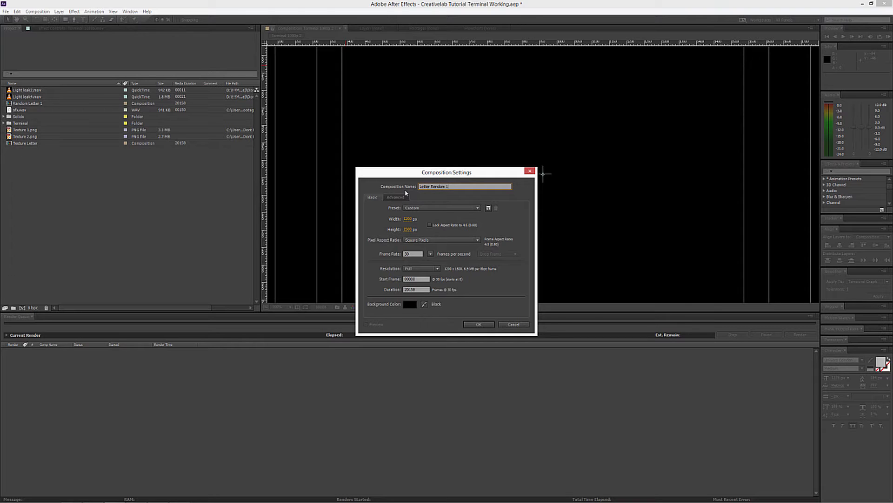
key(Return)
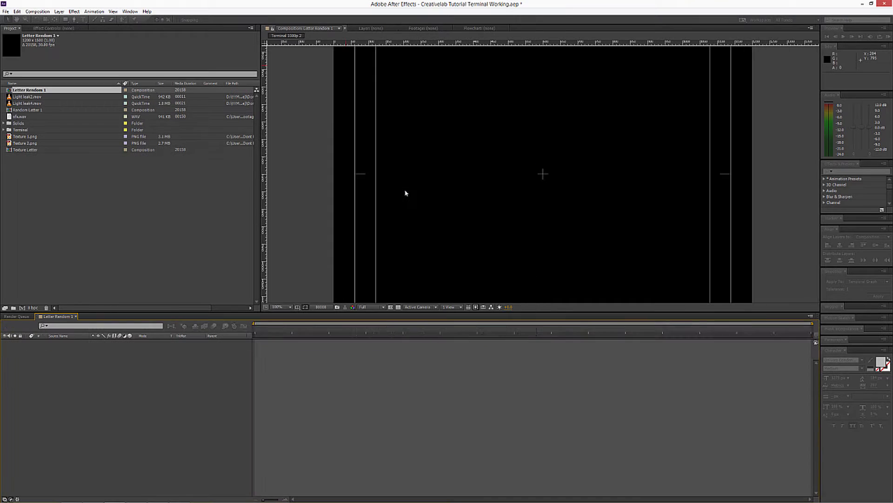
Add a text layer containing a single letter "X" to the Letter Random 1 composition.
key(comma)
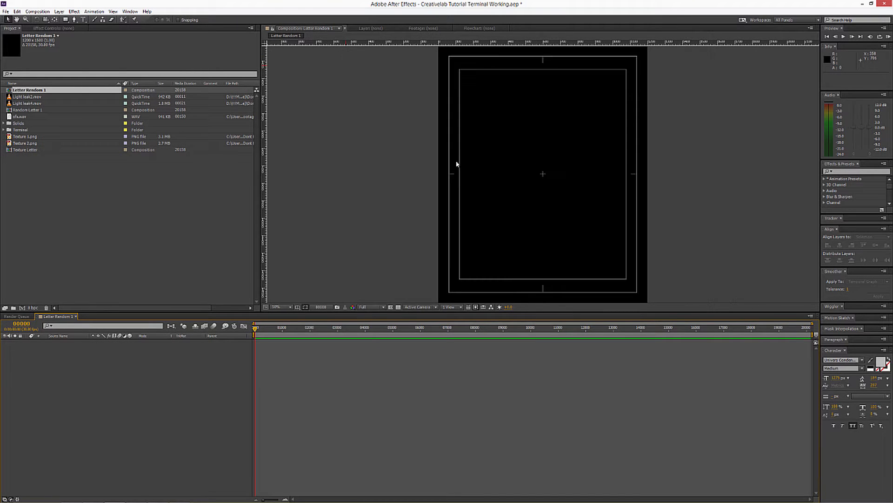
click(86, 19)
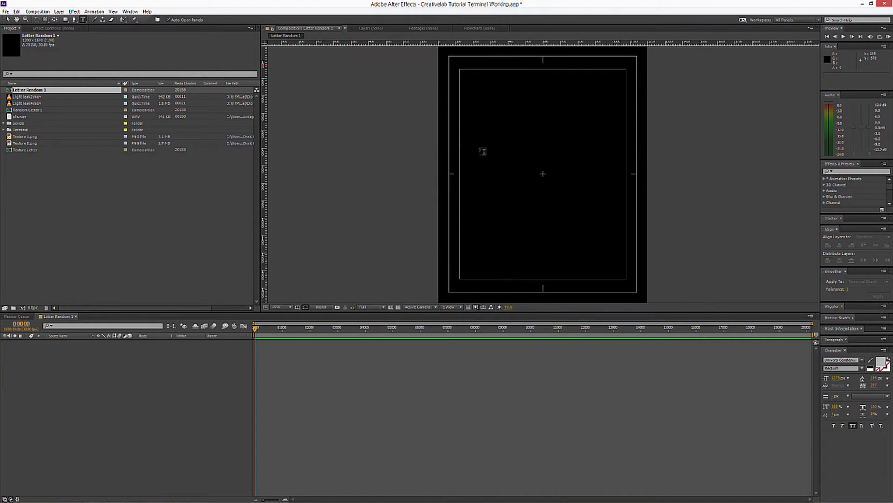
click(522, 155)
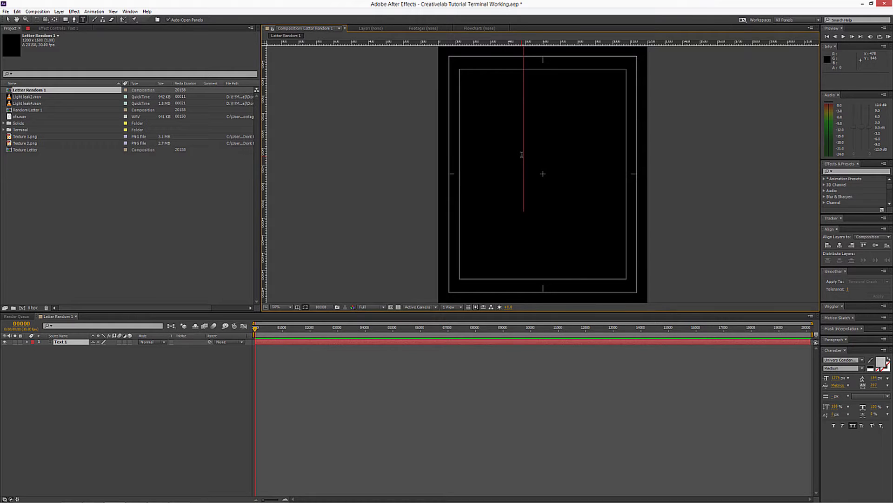
text(X)
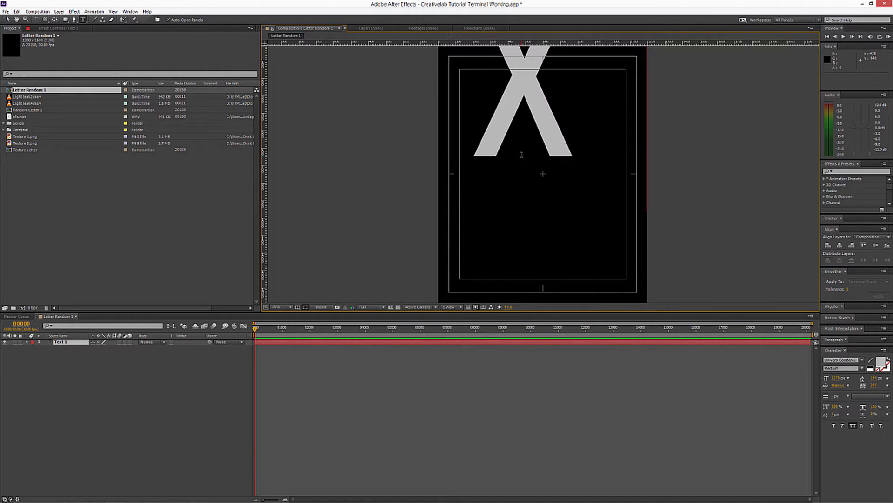
click(8, 20)
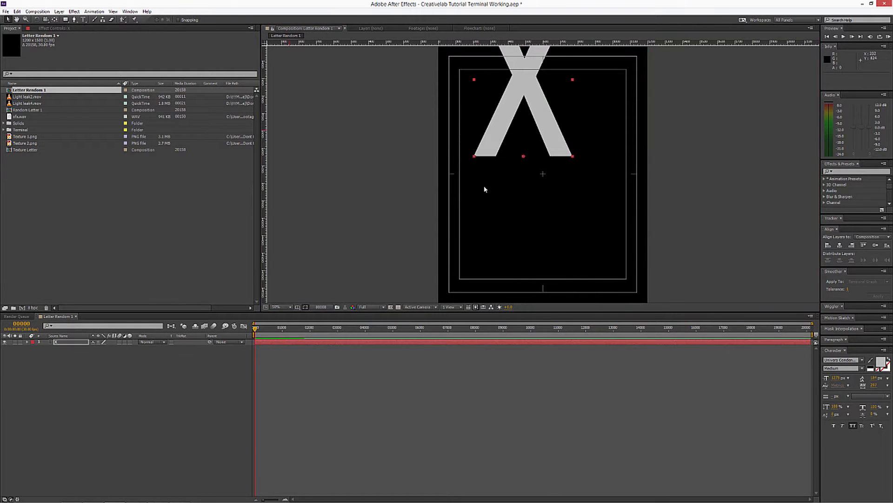
Enlarge the letter X until it nearly fills the frame and align it to the composition's centre.
scroll(489, 187, down, 2)
drag(523, 142, 544, 172)
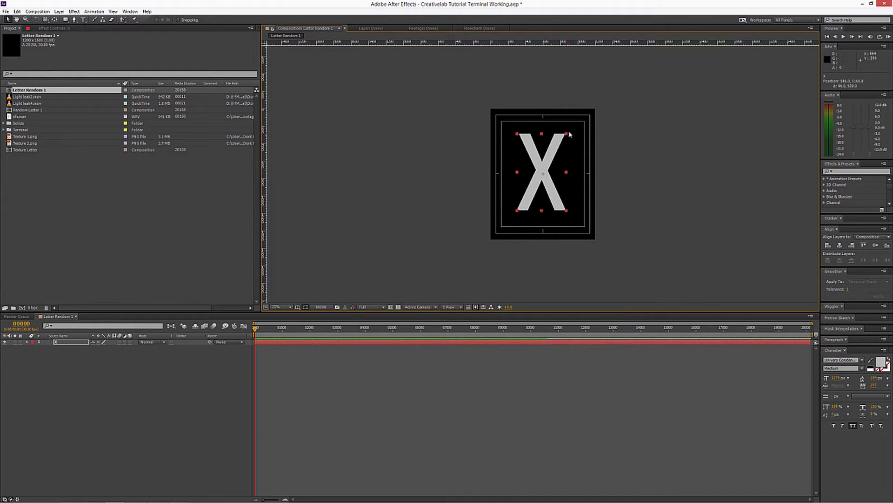
drag(566, 134, 593, 103)
drag(554, 159, 555, 176)
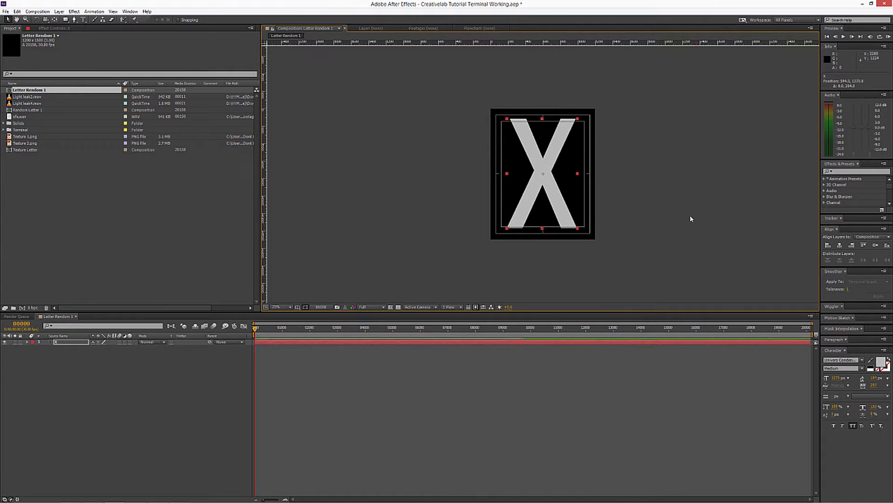
click(840, 246)
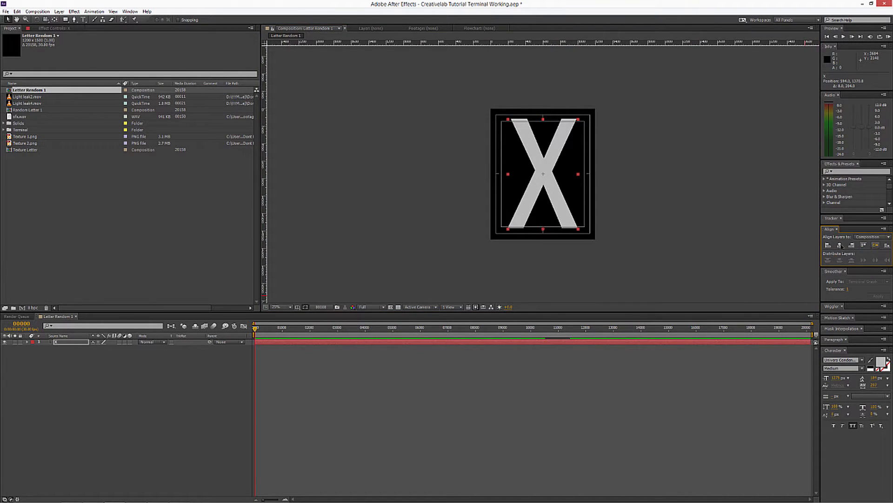
scroll(583, 174, up, 2)
scroll(583, 174, down, 2)
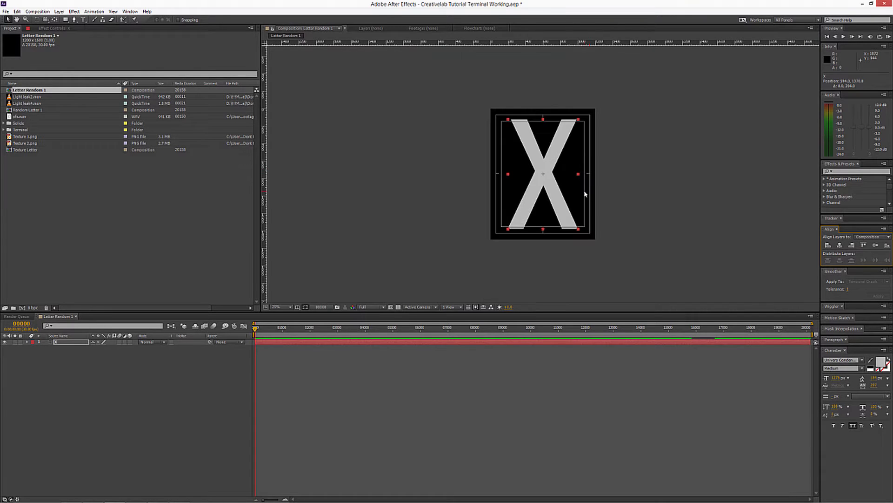
Pre-compose the X text layer into a new composition named "Random Letter 1".
click(65, 356)
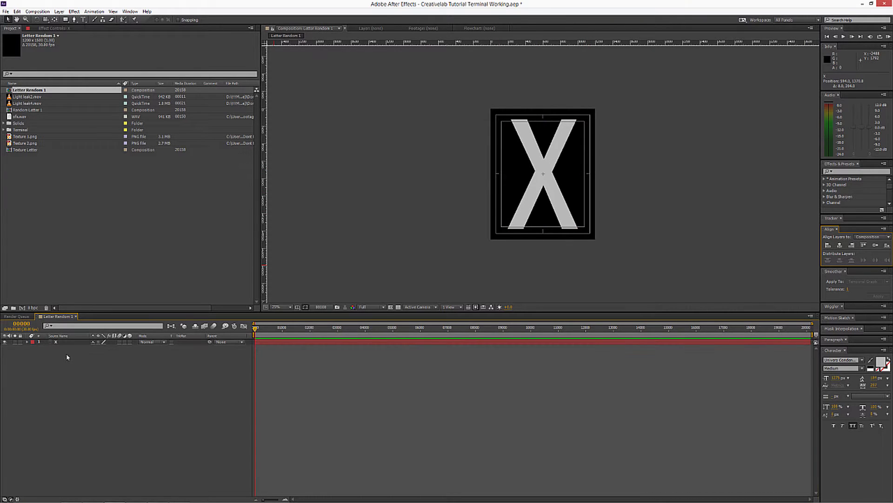
click(61, 342)
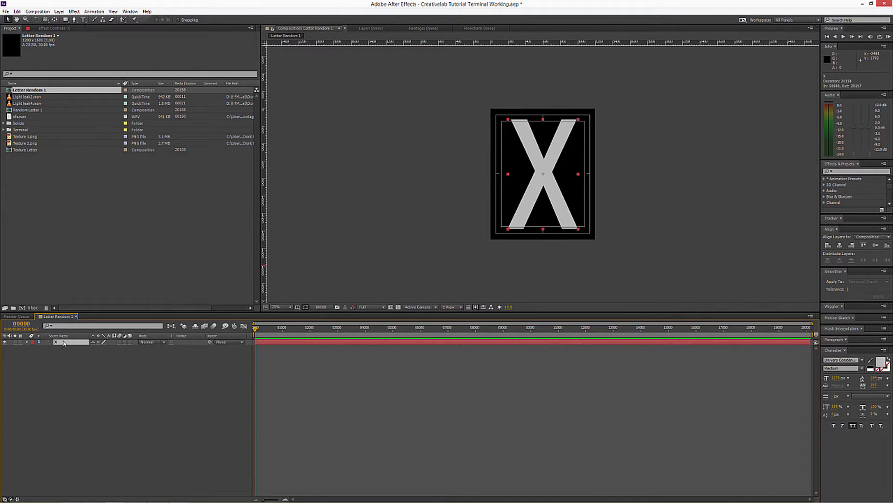
key(ctrl+shift+c)
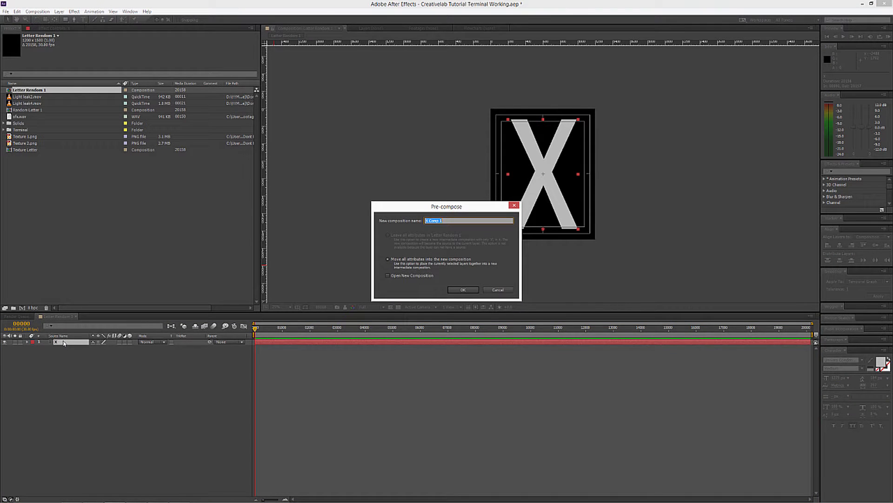
text(Random Letter)
key(Return)
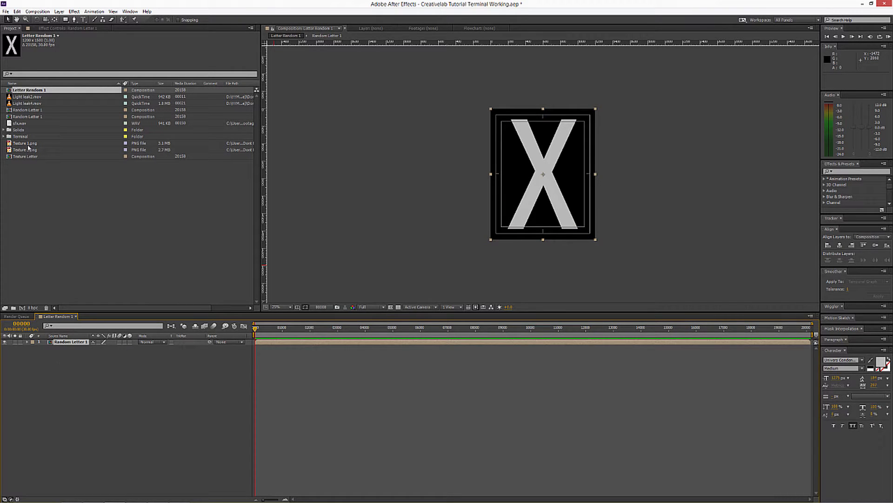
Make a new composition from Texture 1.png and rename it "Letter Texture".
click(73, 144)
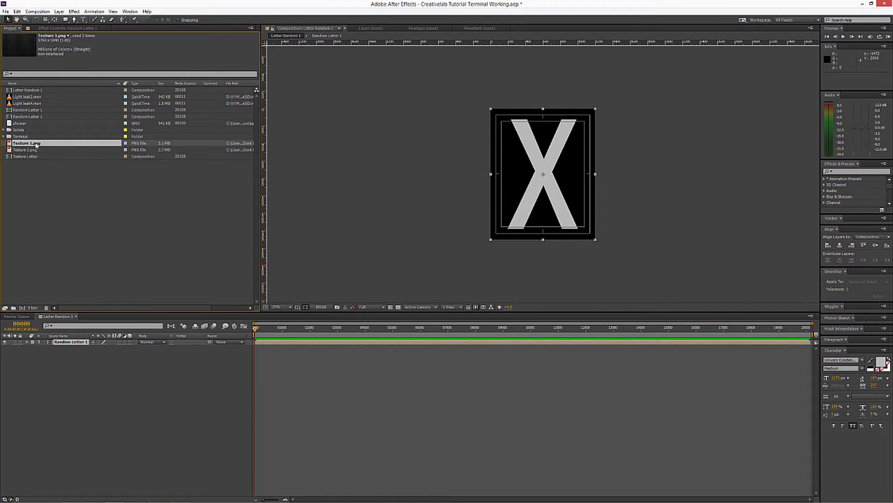
drag(36, 145, 22, 307)
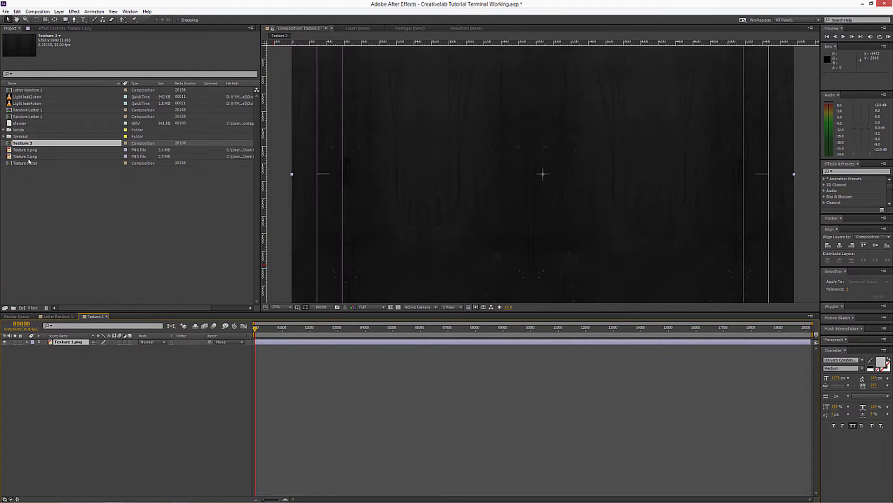
click(29, 144)
key(Return)
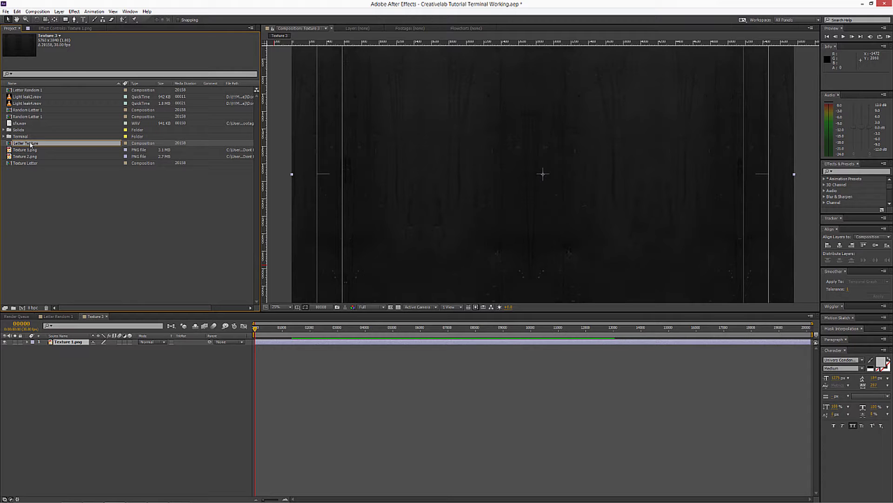
key(Return)
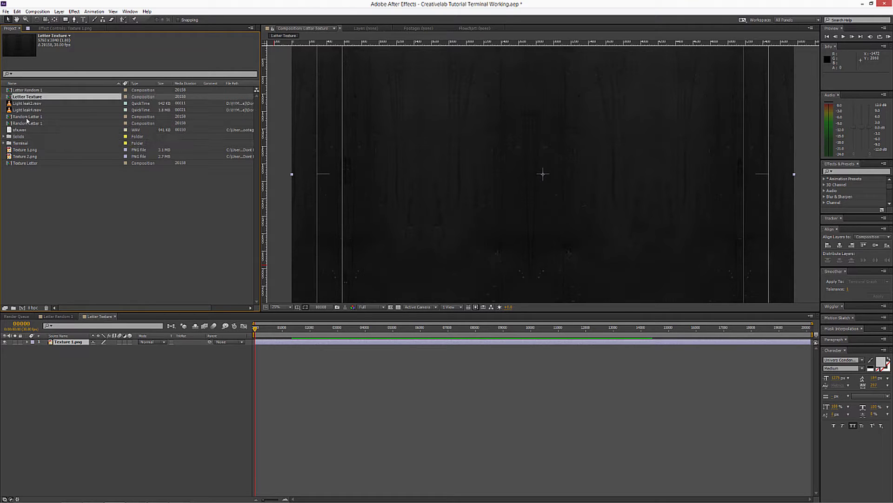
Place the Letter Texture composition beneath Random Letter 1 in the Letter Random 1 composition and scale it down to 40%.
click(115, 316)
drag(31, 98, 64, 359)
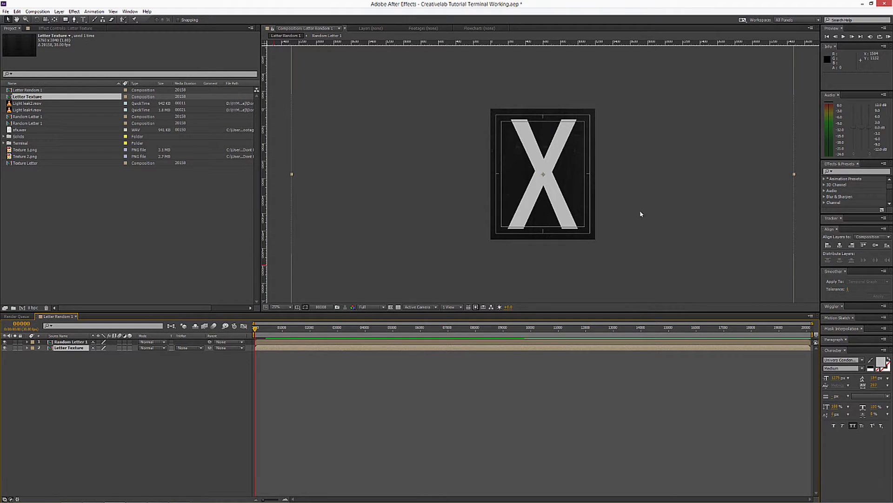
drag(795, 177, 642, 197)
key(period)
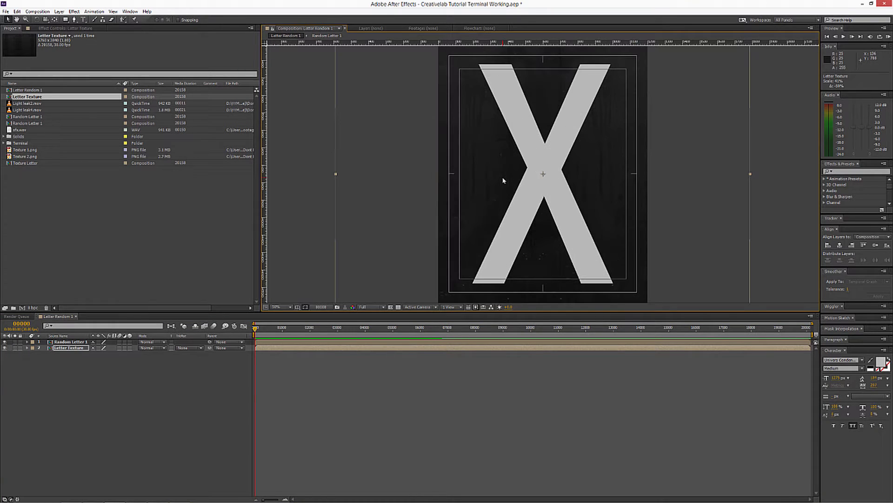
key(comma)
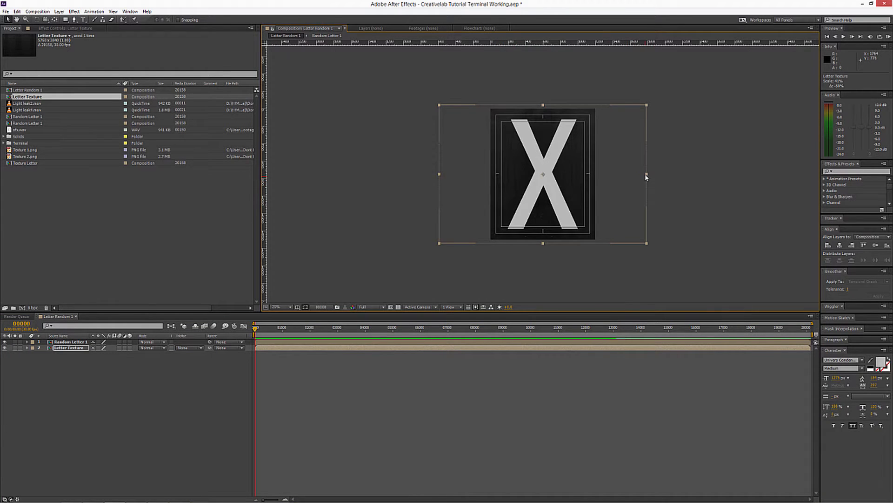
drag(647, 175, 644, 176)
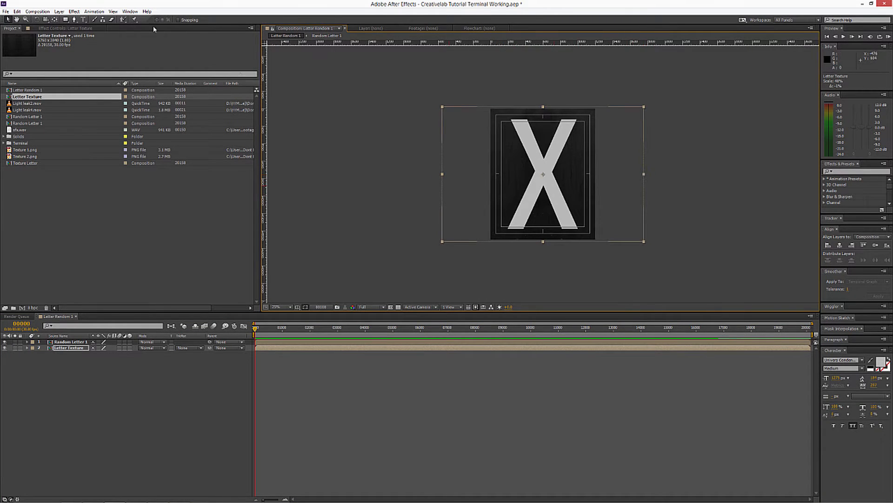
Draw a white rounded rectangle, about 1080 by 1450 px, as a new shape layer over the letter.
click(75, 385)
drag(66, 20, 113, 28)
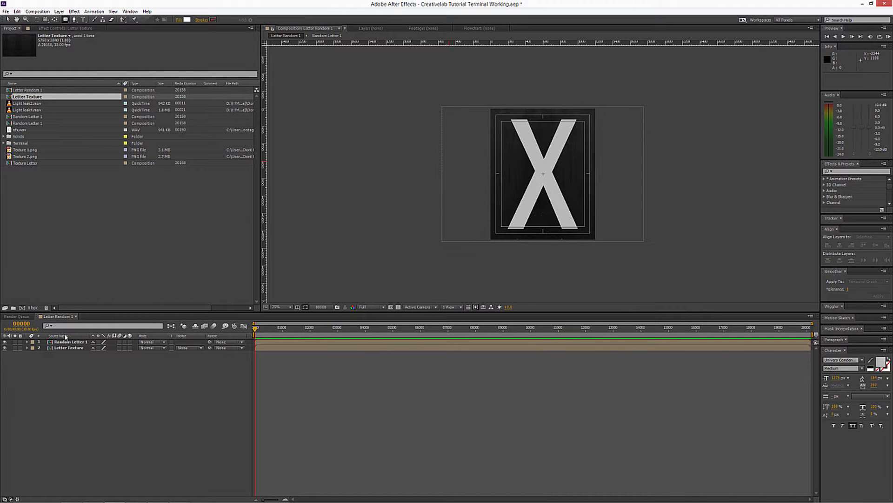
click(68, 348)
drag(496, 111, 590, 236)
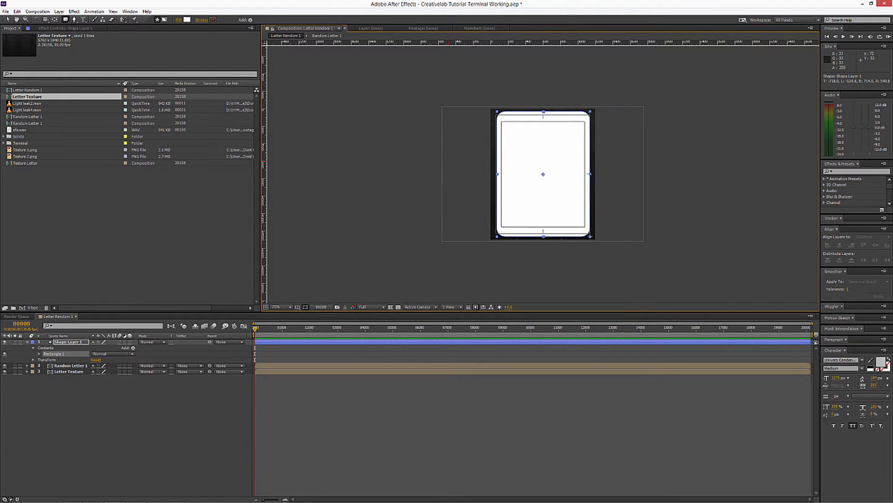
key(Left)
key(Left)
mouse_move(589, 236)
mouse_down()
mouse_move(579, 218)
mouse_move(720, 186)
mouse_move(552, 213)
mouse_move(613, 208)
mouse_move(577, 225)
mouse_move(597, 227)
mouse_move(582, 239)
mouse_move(590, 238)
mouse_up()
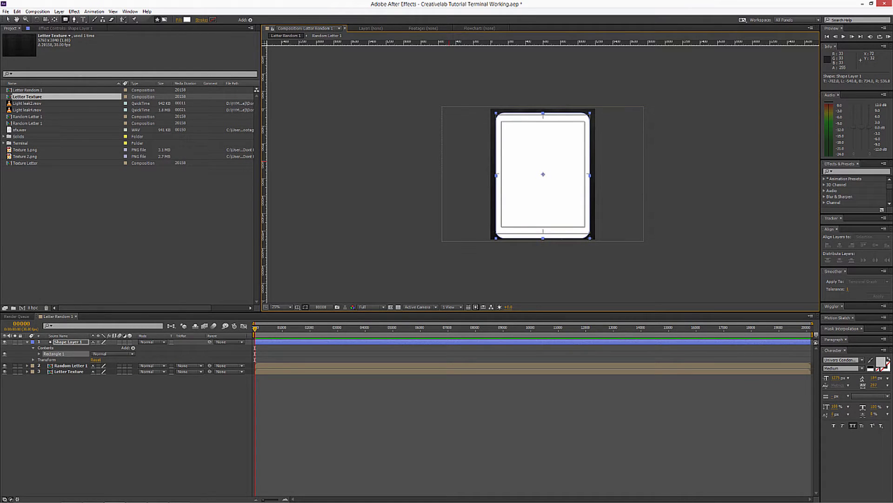
drag(590, 238, 590, 238)
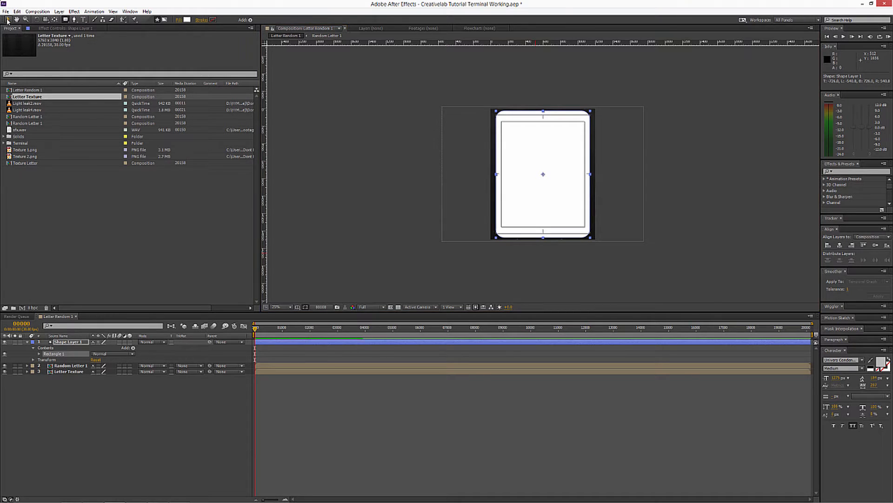
Align the rounded rectangle horizontally and vertically to the centre of the composition.
key(v)
click(840, 246)
click(877, 246)
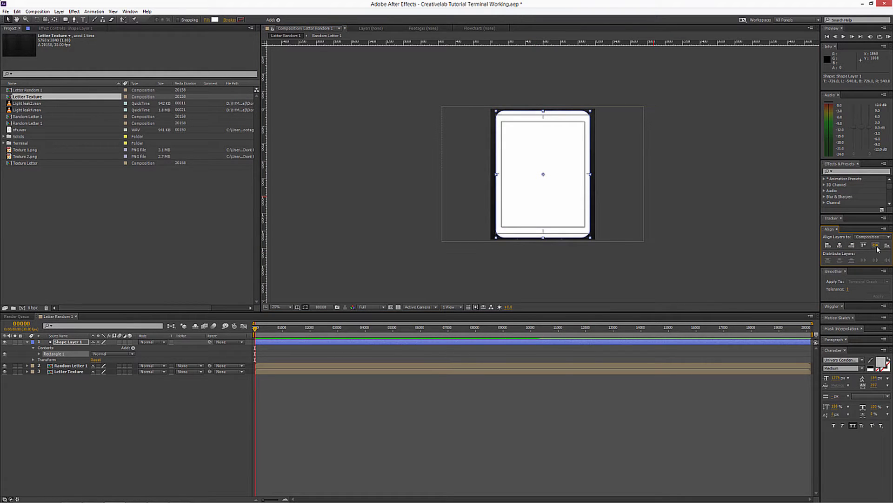
Collapse the rounded rectangle's shape layer and rename it "Alpha".
click(56, 347)
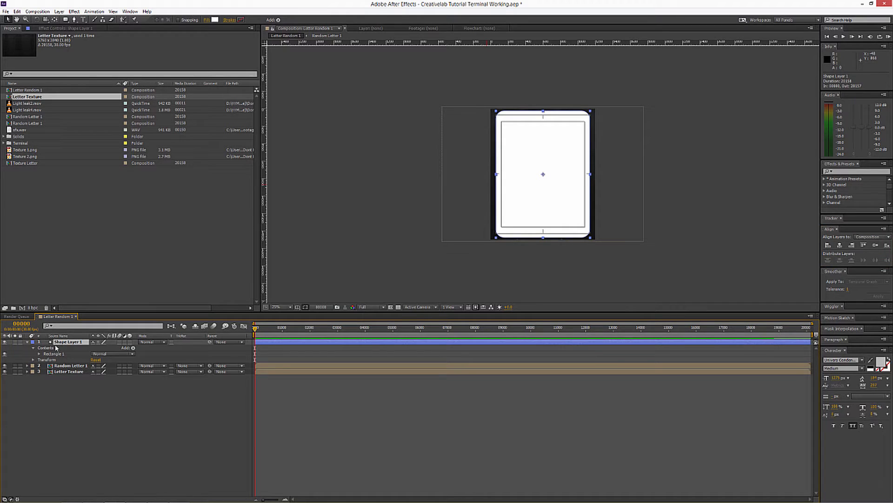
click(27, 344)
key(Return)
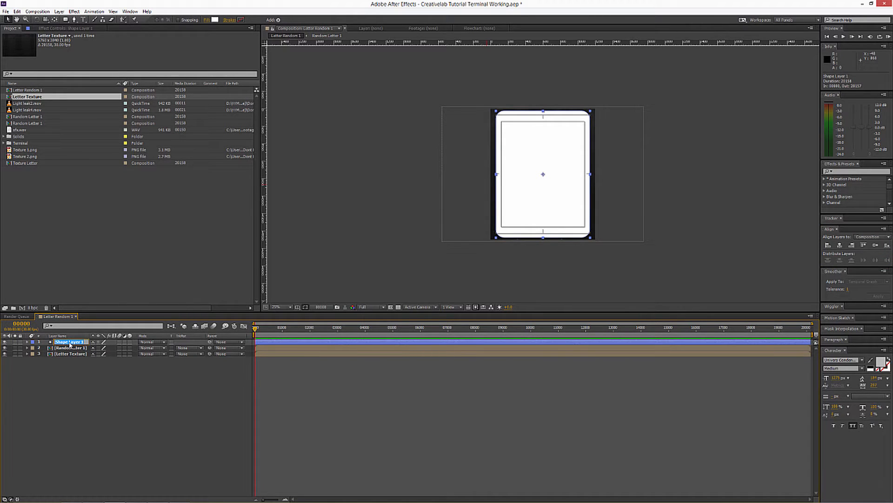
text(Alpha)
key(Return)
Set the Alpha layer's blending mode to Stencil Alpha and show the transparency grid.
click(151, 343)
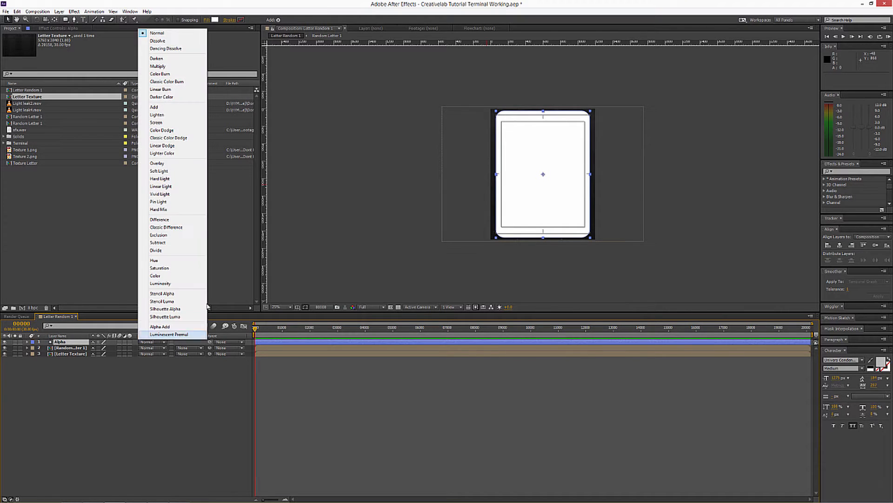
click(163, 294)
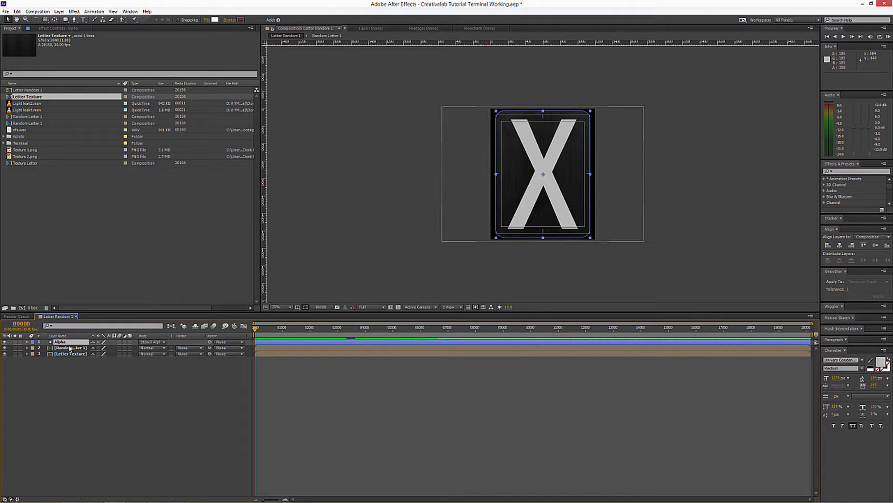
click(65, 367)
click(63, 343)
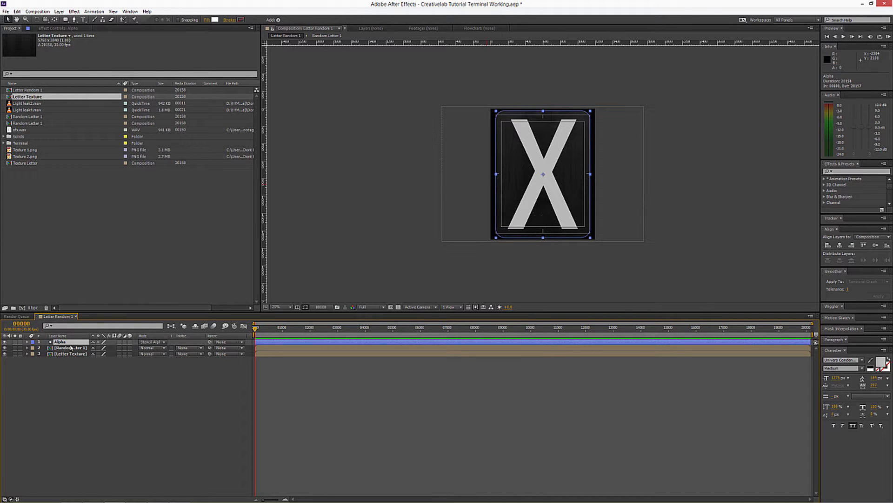
click(391, 307)
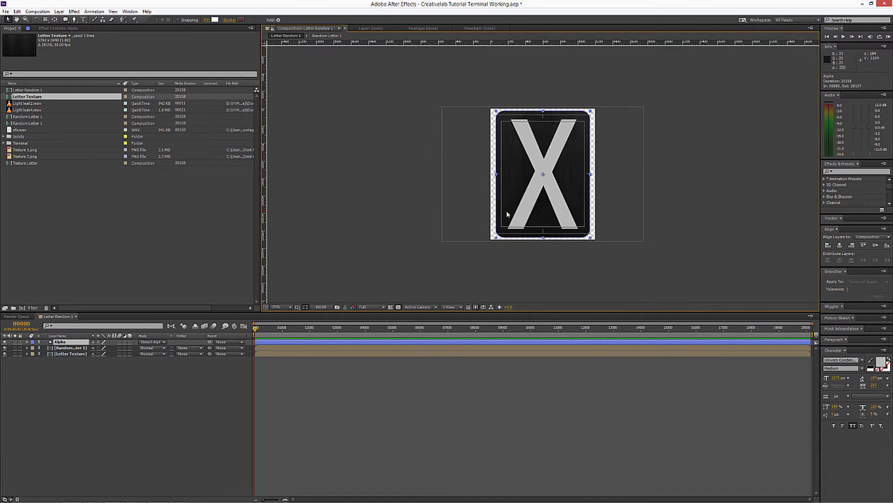
Duplicate the Alpha layer, placing the copy directly beneath the original, and rename the copy "Shadow".
click(79, 347)
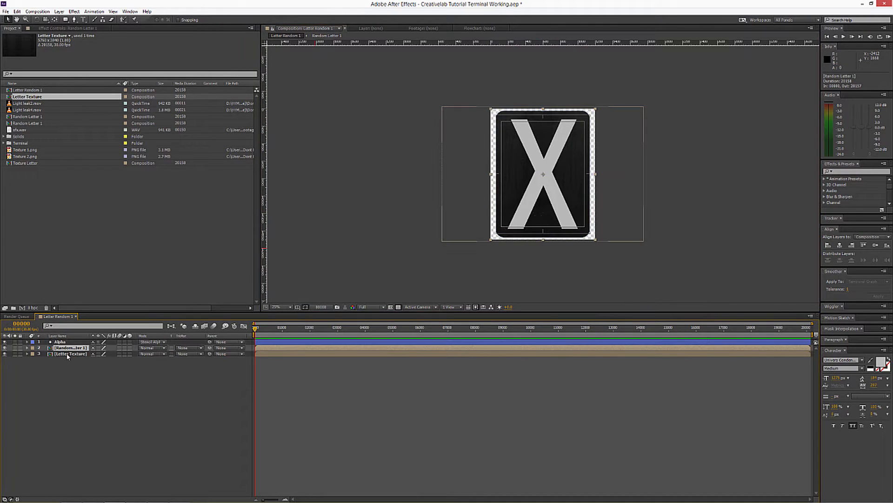
click(68, 353)
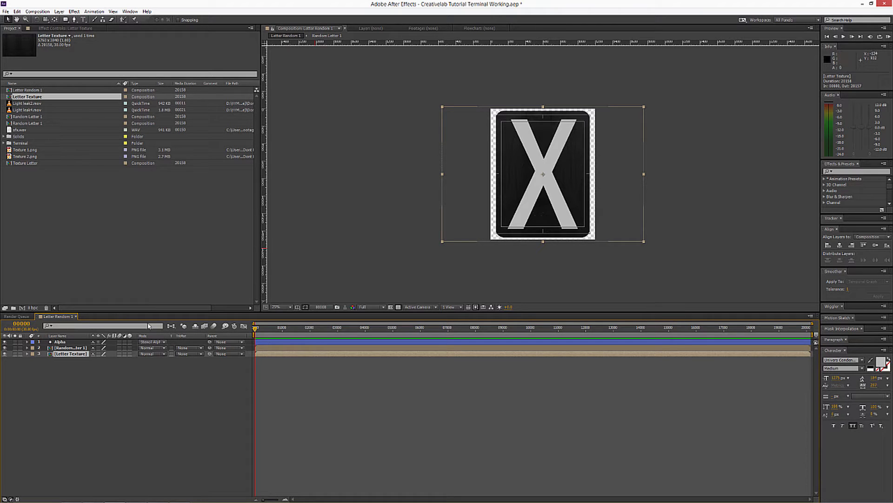
click(69, 342)
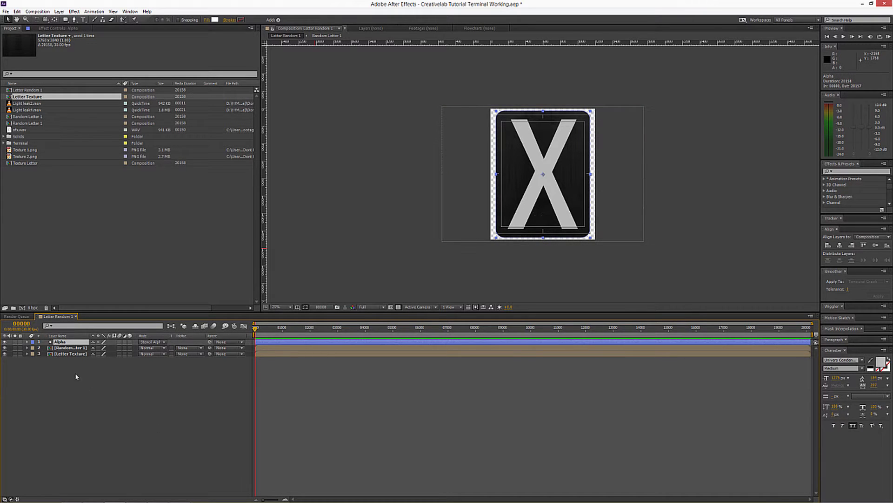
key(ctrl+d)
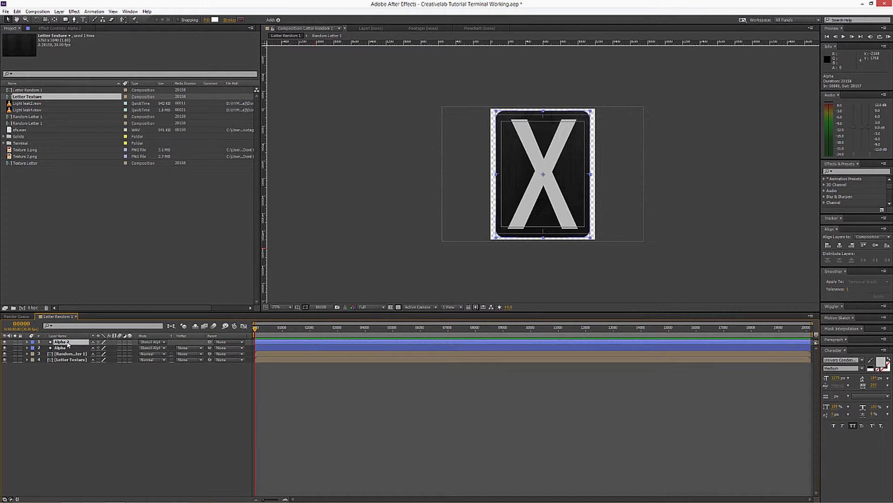
drag(68, 344, 74, 352)
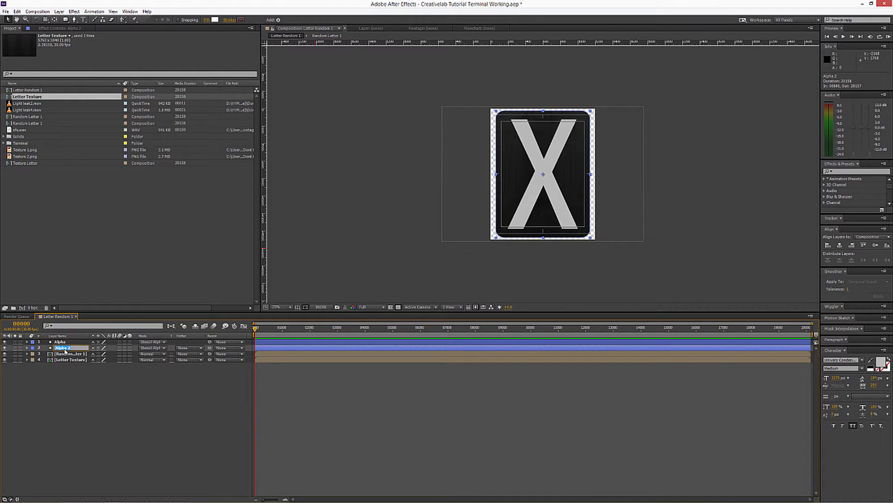
text(Shadow)
key(Return)
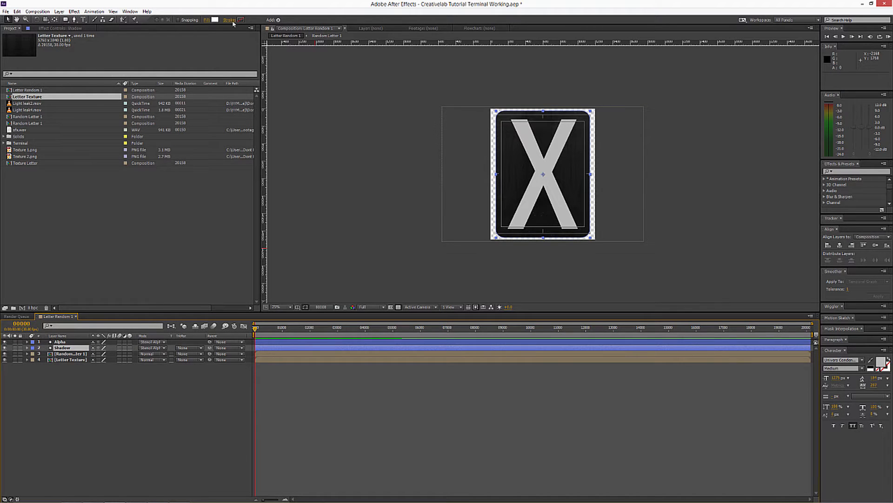
Add an Inner Shadow layer style to the Shadow layer, leaving its fill options as they are.
click(207, 20)
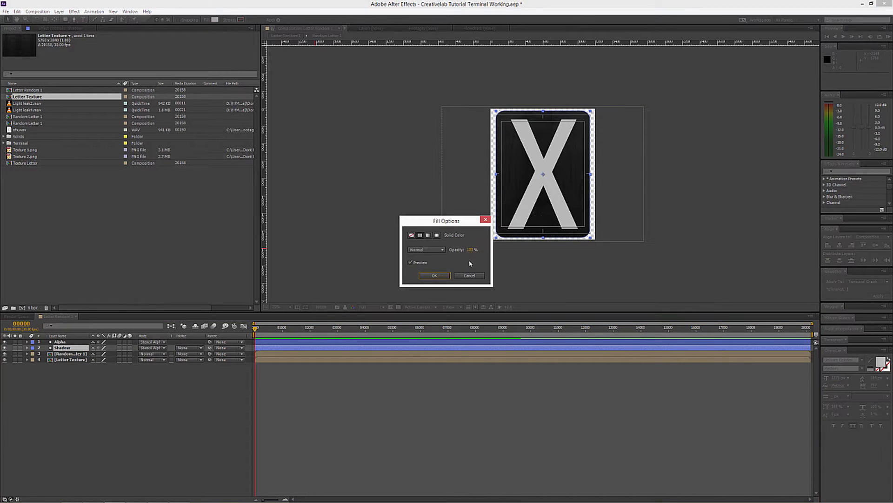
click(442, 276)
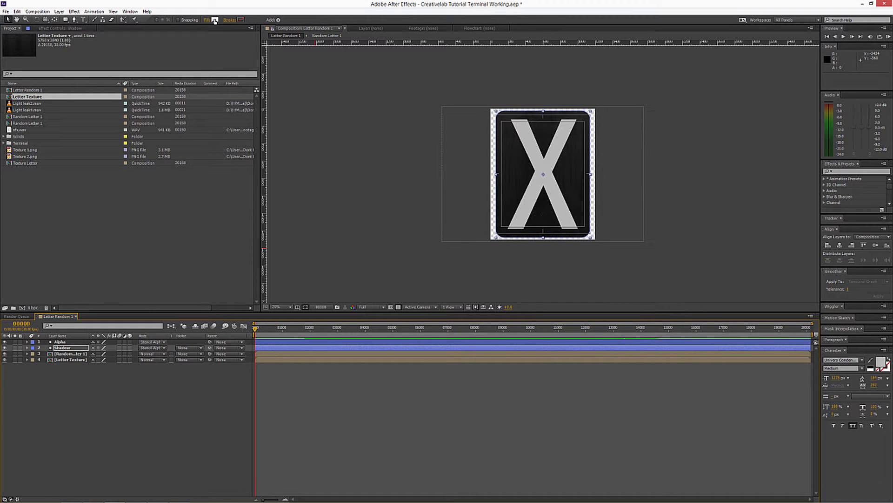
click(27, 348)
right_click(67, 348)
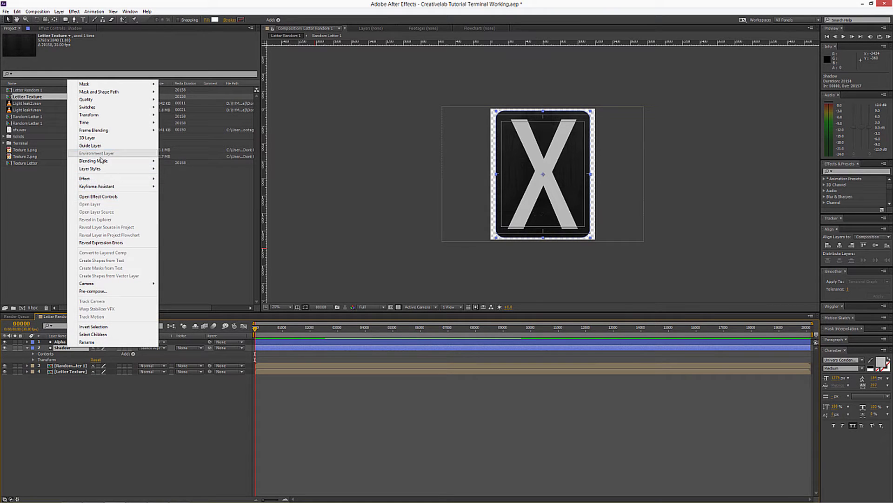
mouse_move(103, 169)
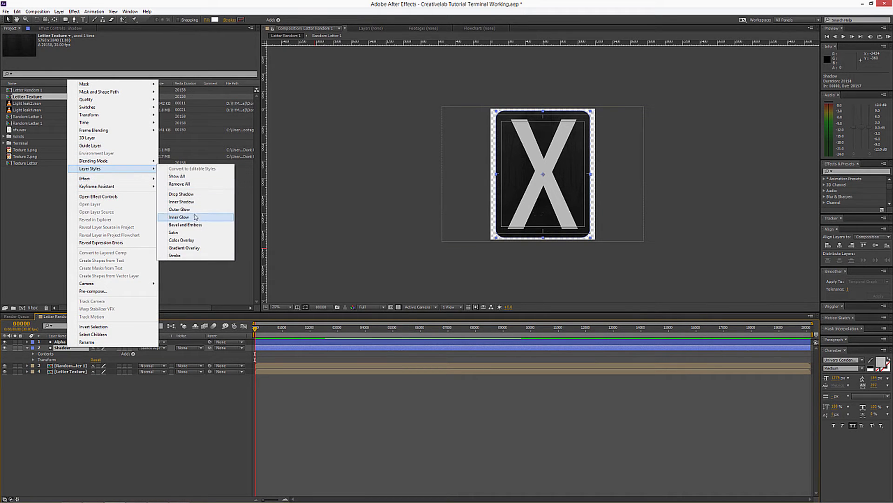
click(181, 202)
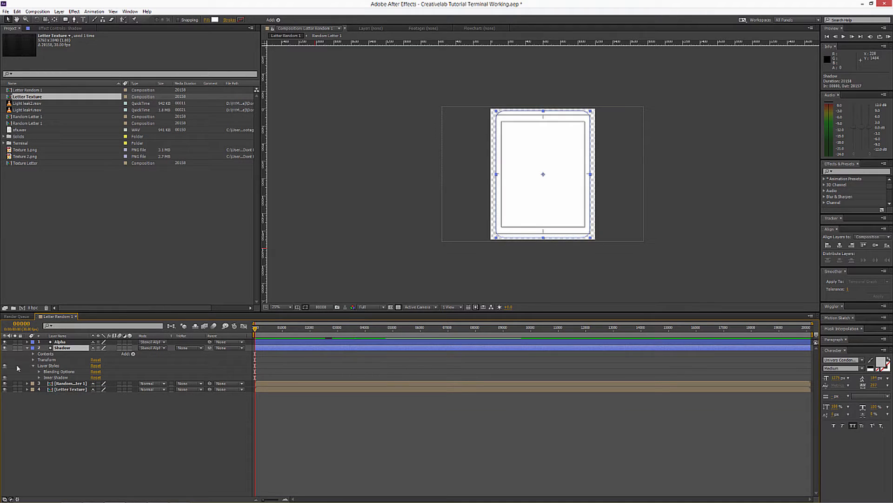
Increase the inner shadow's distance and size, and set the Shadow layer's blending mode to Multiply.
click(39, 378)
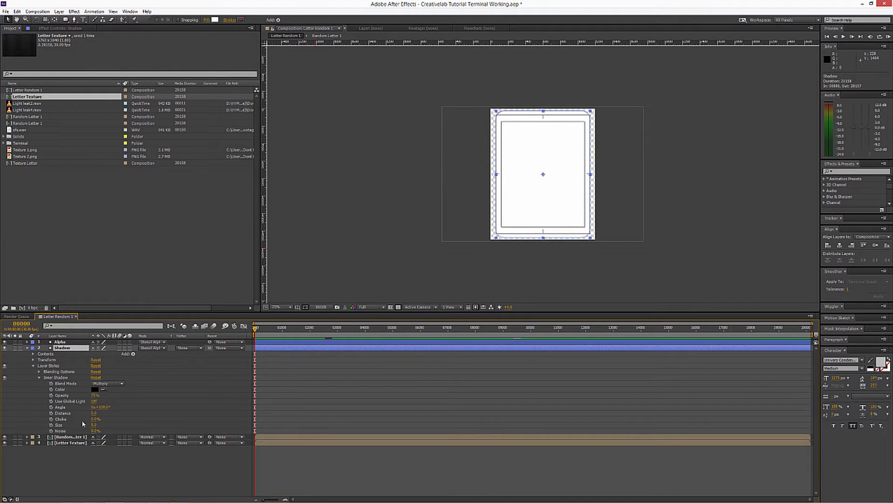
drag(94, 413, 126, 423)
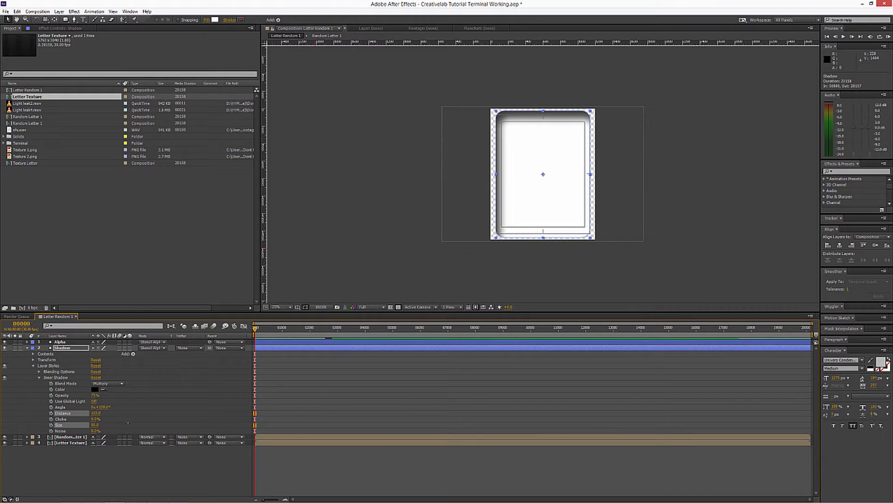
click(146, 348)
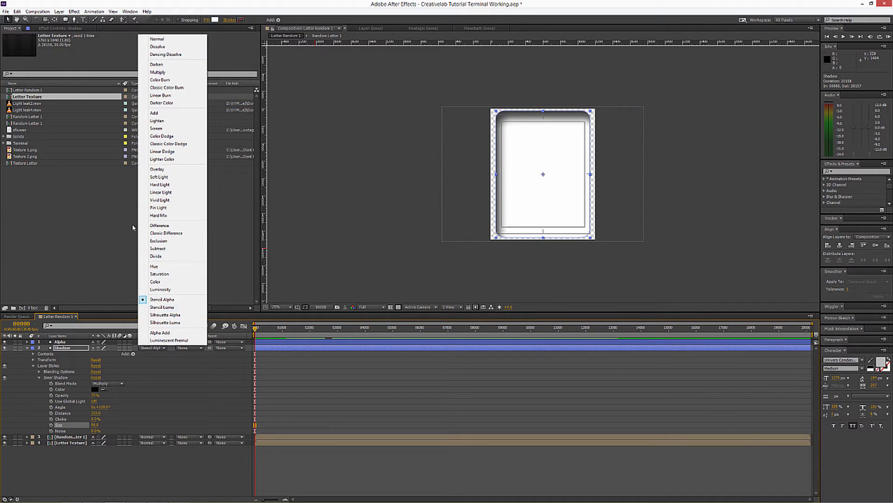
click(157, 72)
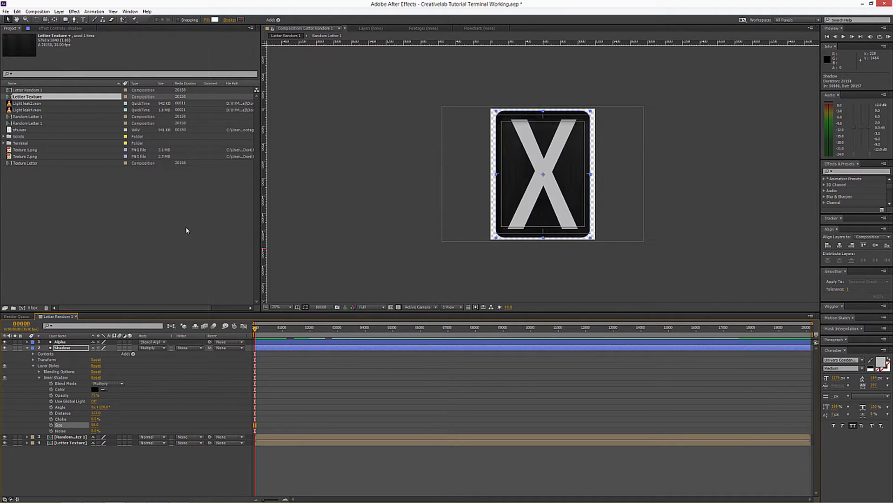
Adjust the angle of the inner shadow on the Shadow layer.
key(period)
key(period)
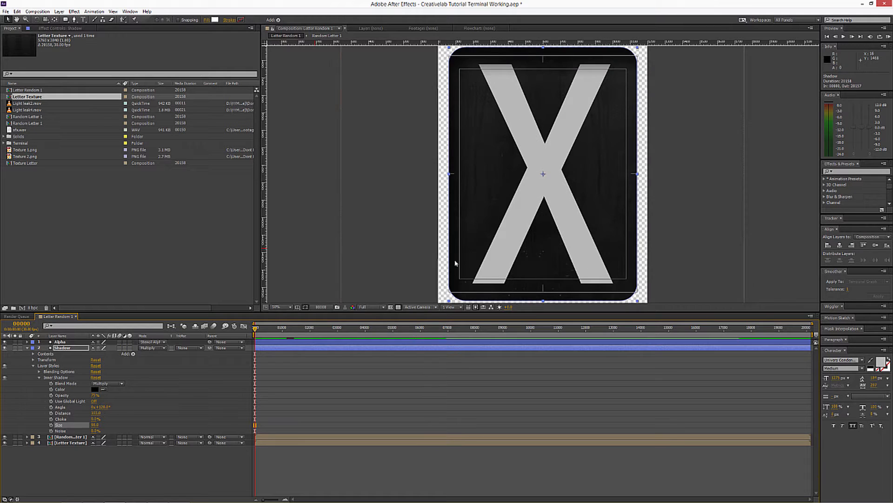
scroll(456, 260, down, 2)
scroll(459, 260, up, 2)
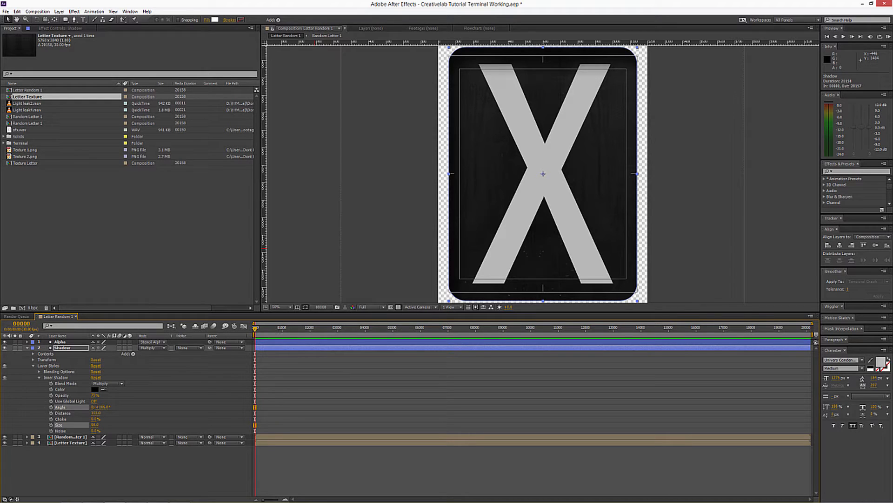
mouse_move(98, 407)
mouse_down()
mouse_move(74, 407)
mouse_move(134, 402)
mouse_move(95, 403)
mouse_move(123, 403)
mouse_up()
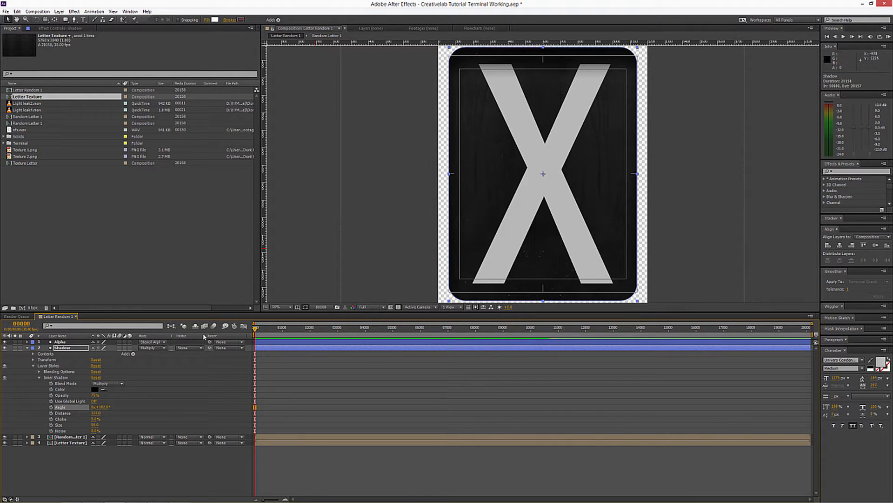
Collapse the Shadow layer, deselect it and hide the transparency grid.
click(28, 349)
click(66, 387)
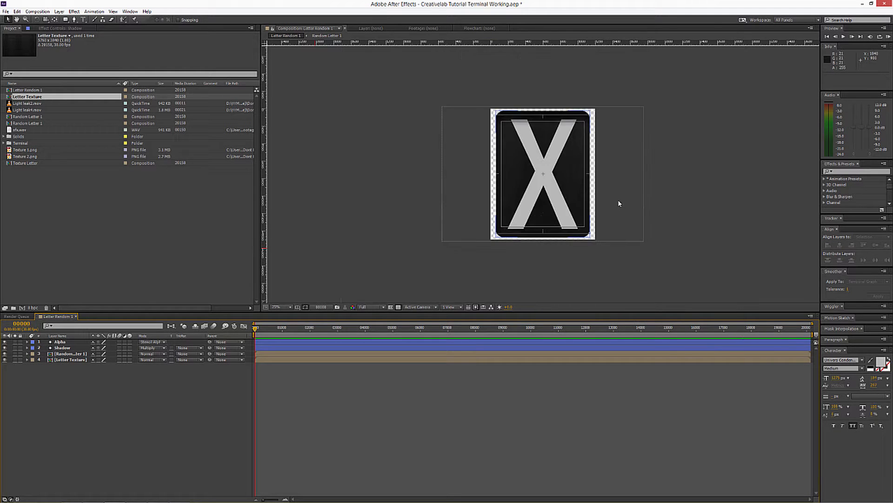
click(398, 306)
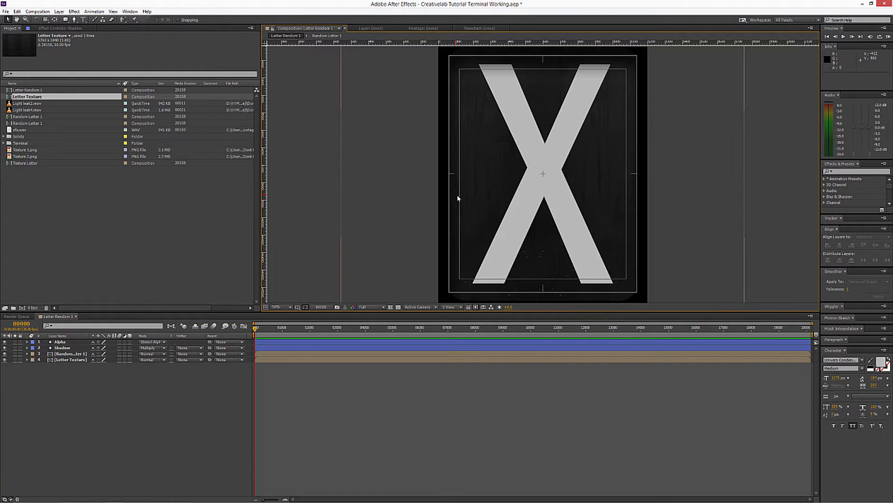
Create a new composition from the Letter Random 1 composition and rename it "Letter All".
click(30, 91)
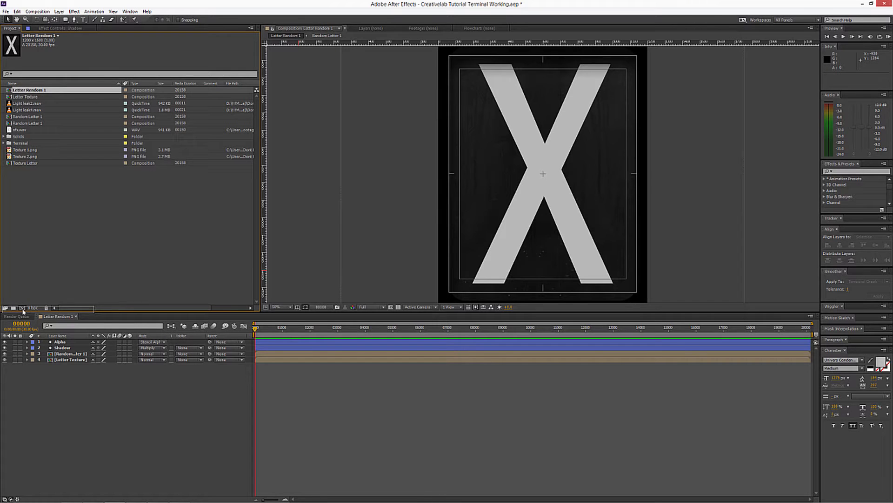
drag(22, 310, 22, 308)
click(42, 99)
key(Return)
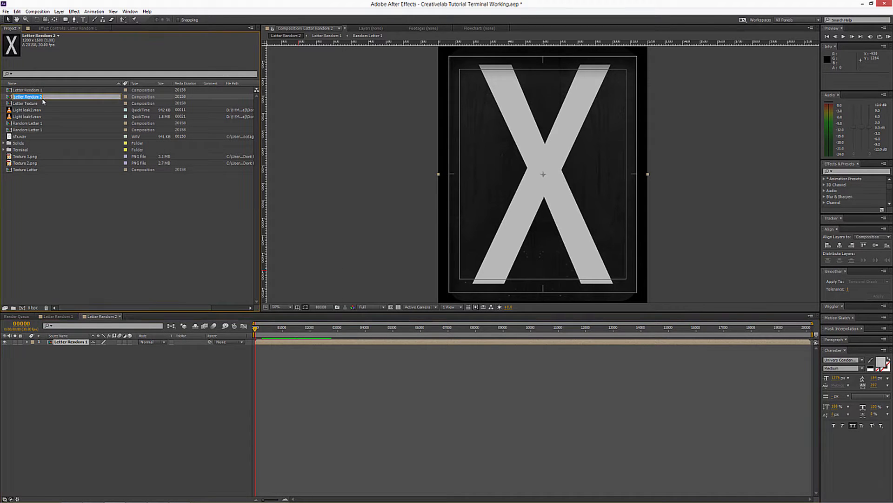
text(Letter All)
key(Return)
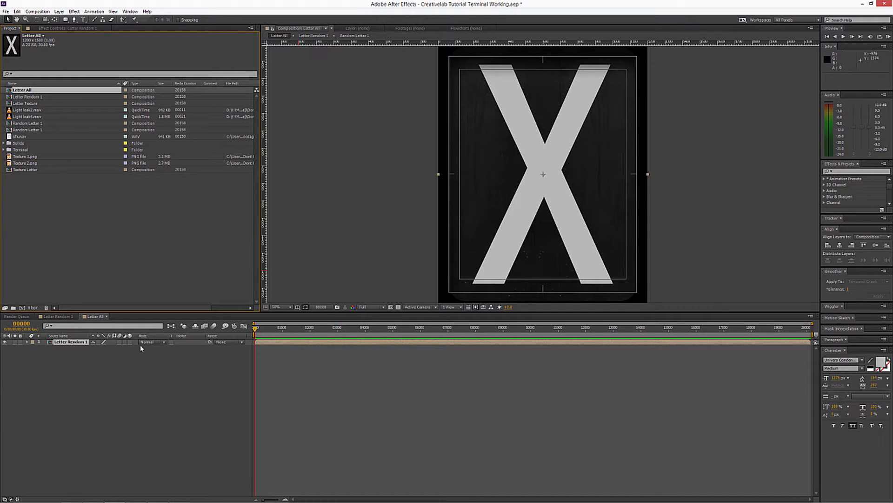
Draw a rectangular mask, about 1850 by 880 px, on the Letter Random 1 layer so that only the letter's upper half shows.
click(70, 342)
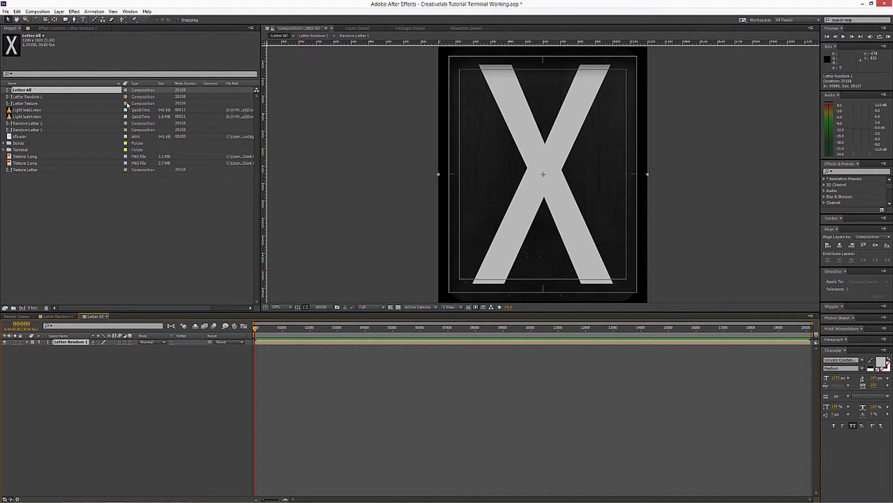
key(comma)
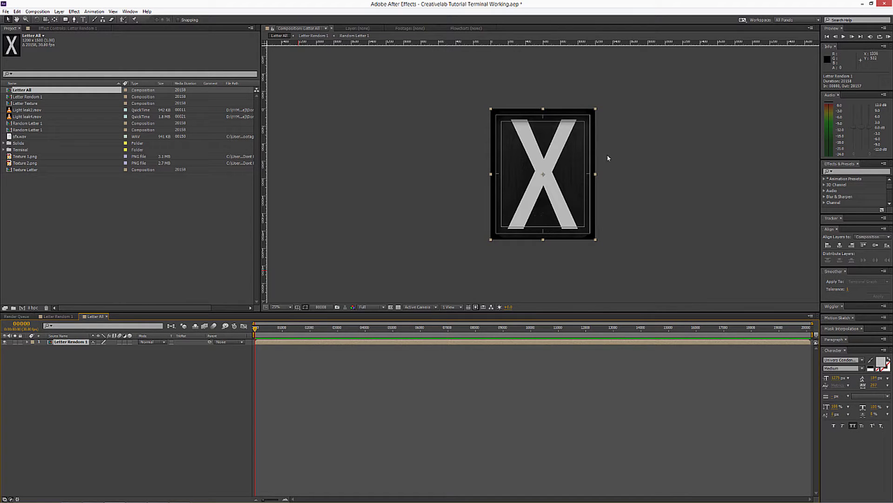
key(period)
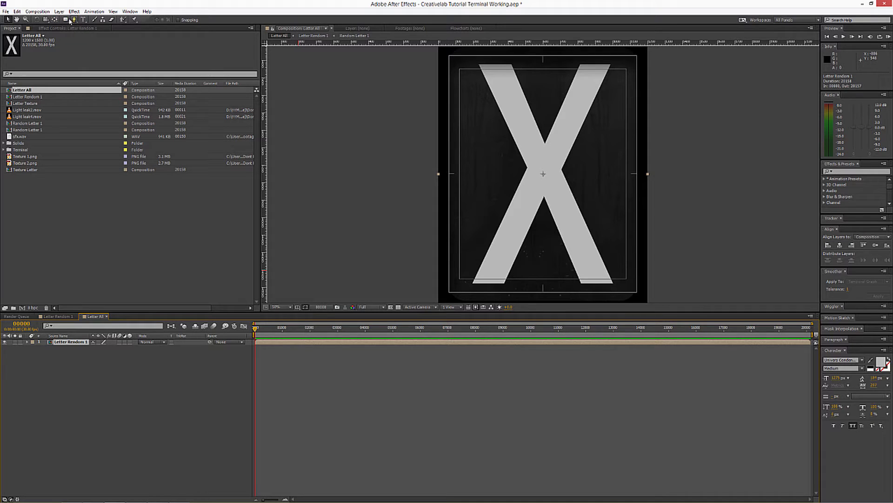
drag(65, 19, 114, 21)
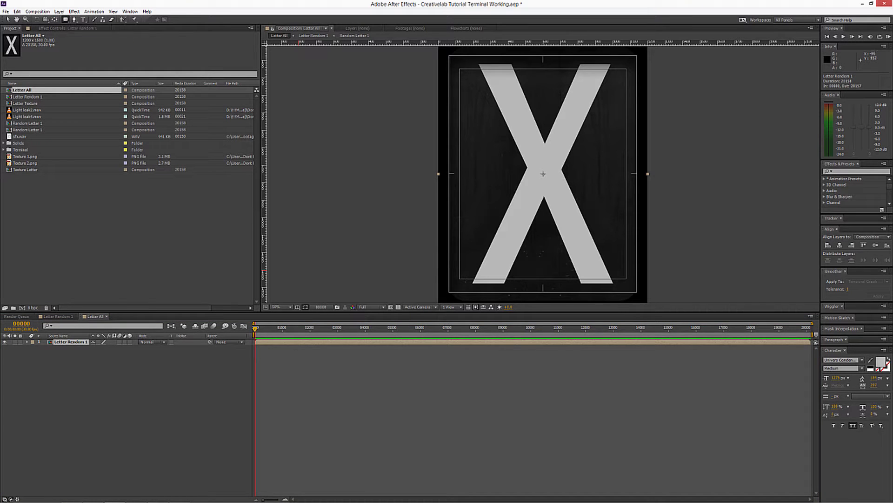
drag(399, 113, 387, 161)
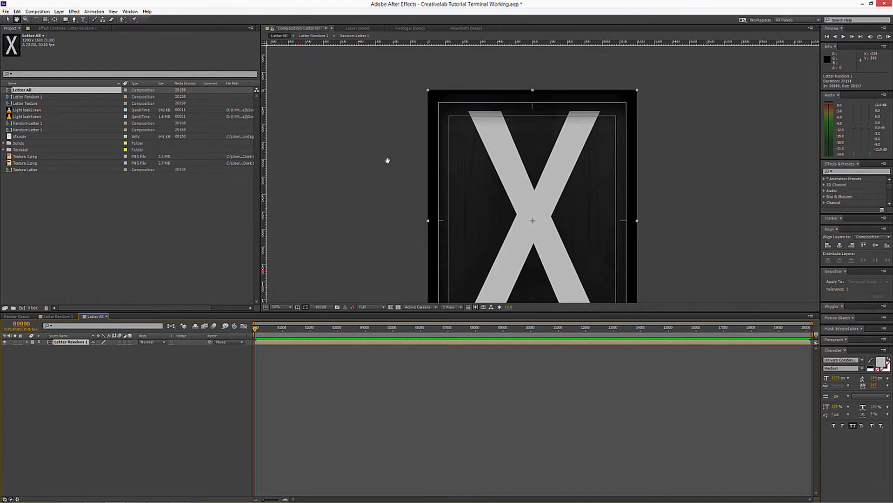
drag(377, 67, 701, 222)
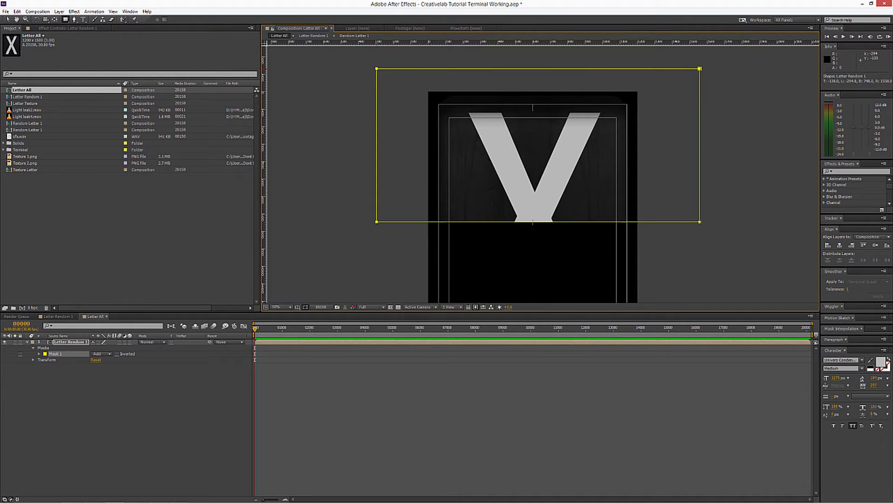
click(7, 19)
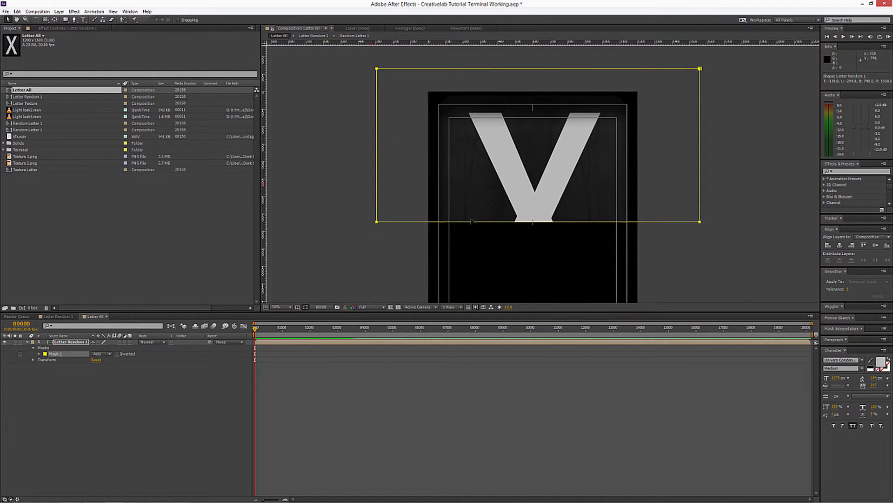
key(period)
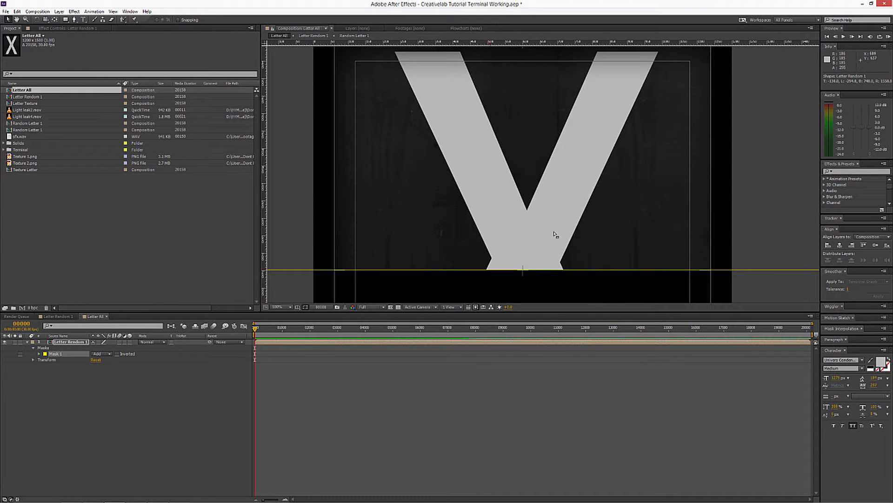
Move the lower edge of the upper-half mask down slightly so it lines up with the composition's centre.
key(period)
drag(526, 252, 555, 104)
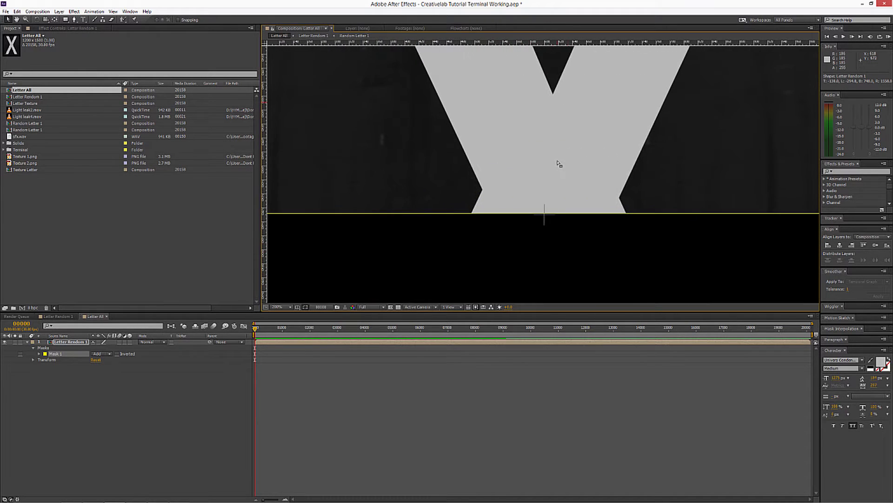
key(period)
double_click(513, 253)
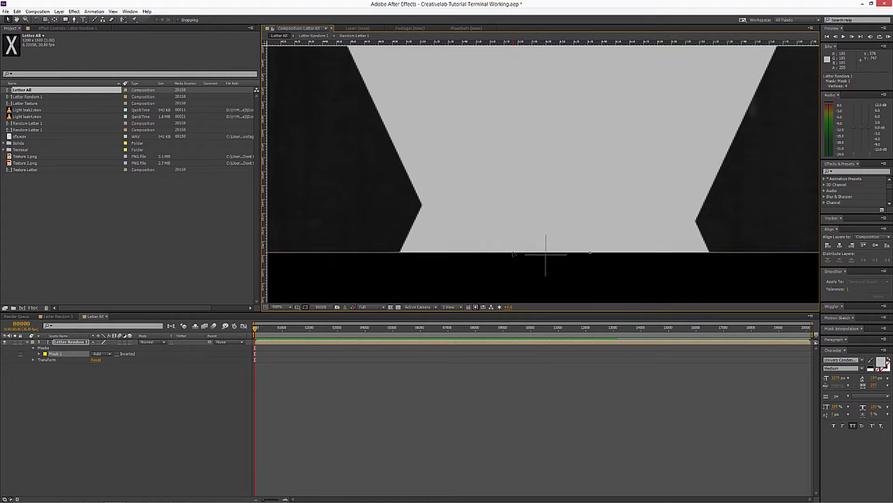
drag(513, 252, 513, 254)
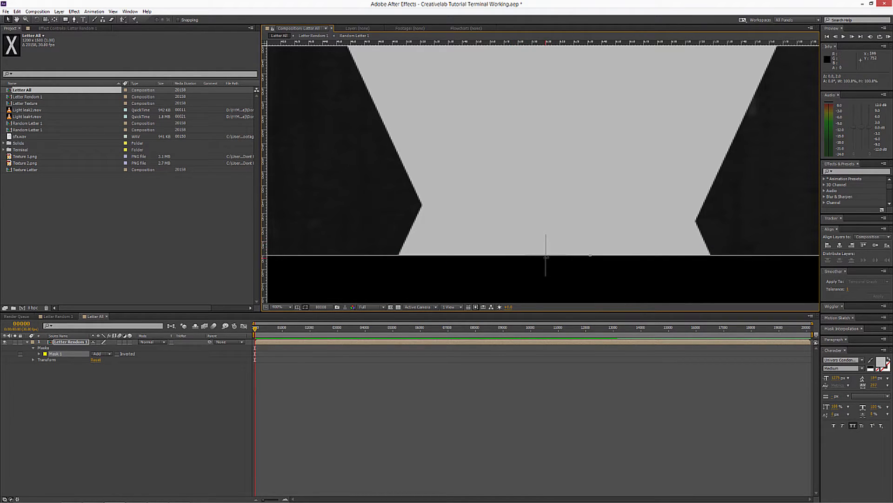
Toggle the title/action safe overlay off and on to check the mask edge against the composition's centre mark.
click(300, 308)
click(303, 314)
click(299, 308)
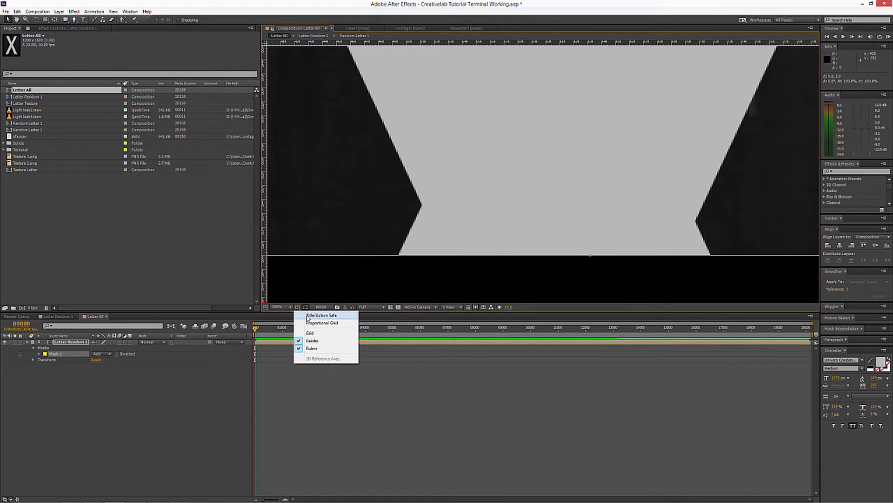
click(310, 316)
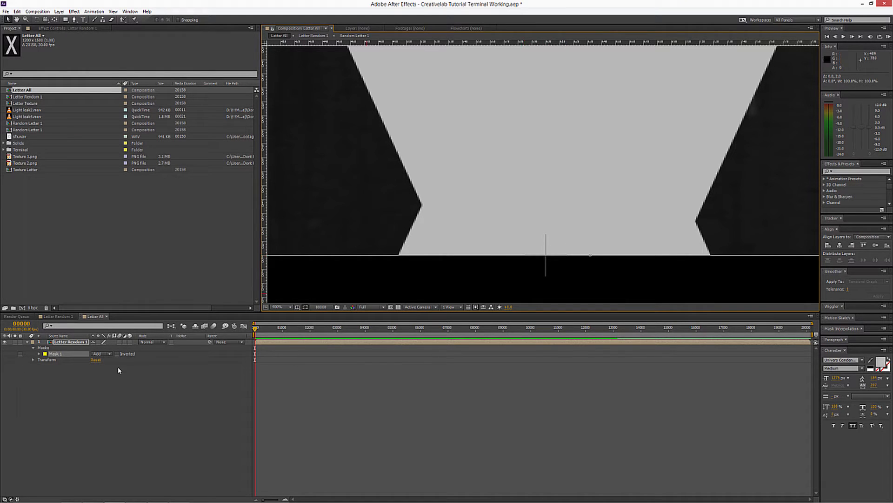
Duplicate the masked Letter Random 1 layer.
click(83, 342)
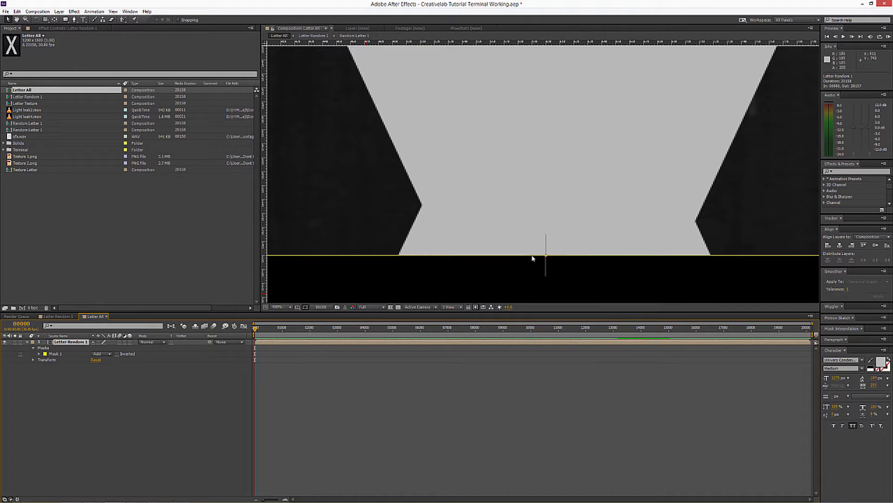
key(comma)
key(comma)
key(comma)
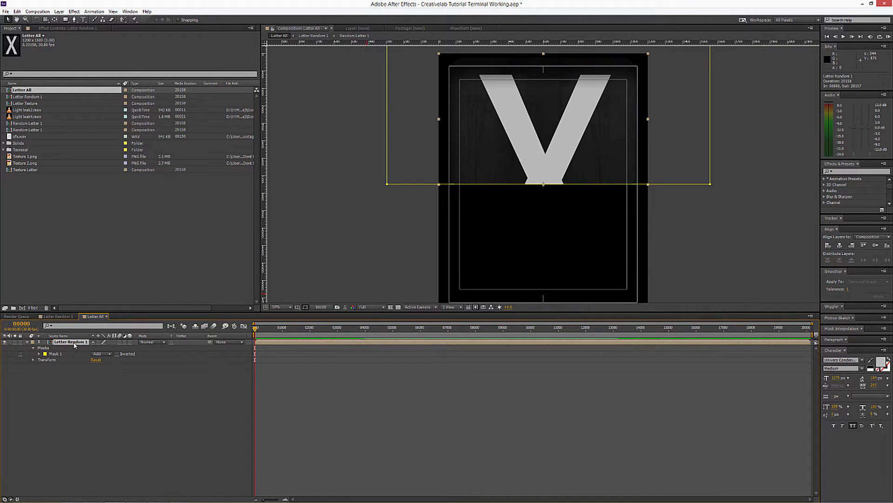
key(ctrl+d)
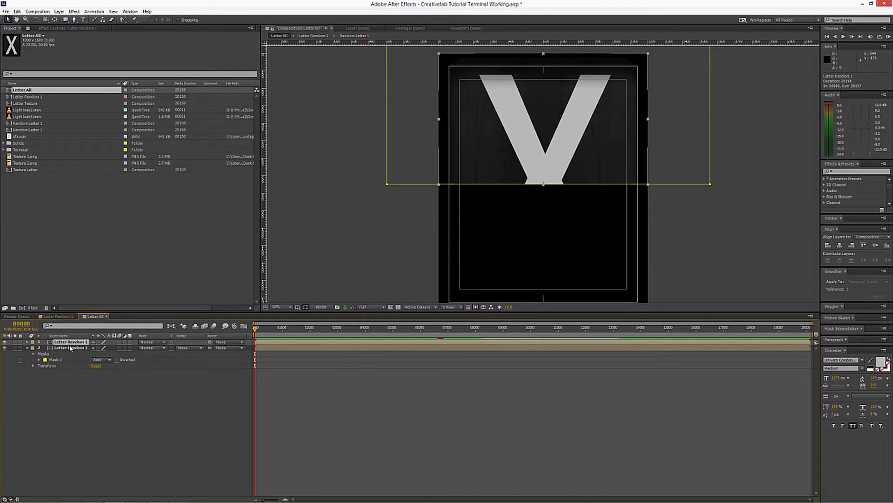
Flip the mask of the lower Letter Random 1 layer downward across the centre line so it reveals only the letter's lower half.
click(70, 348)
click(75, 360)
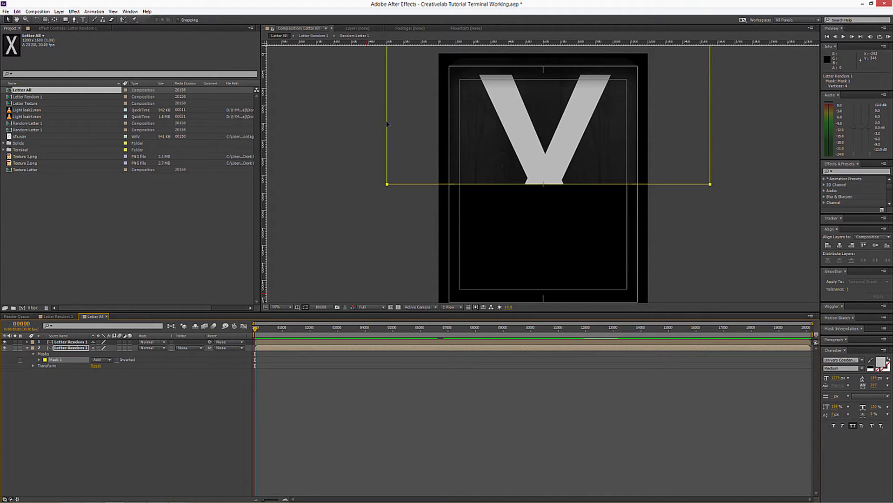
drag(329, 114, 331, 171)
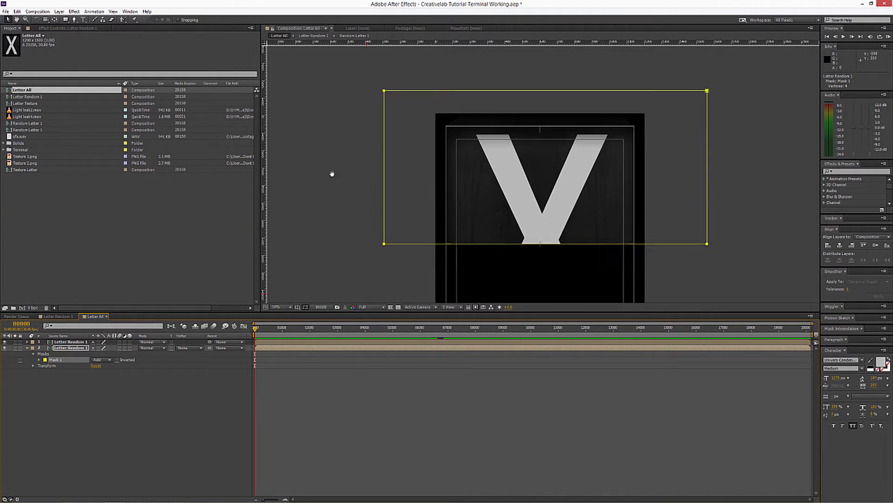
double_click(384, 92)
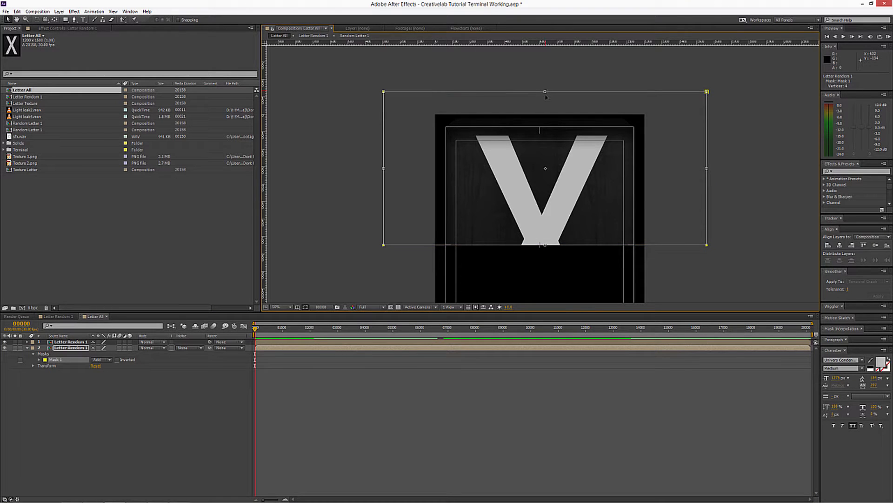
drag(545, 92, 534, 384)
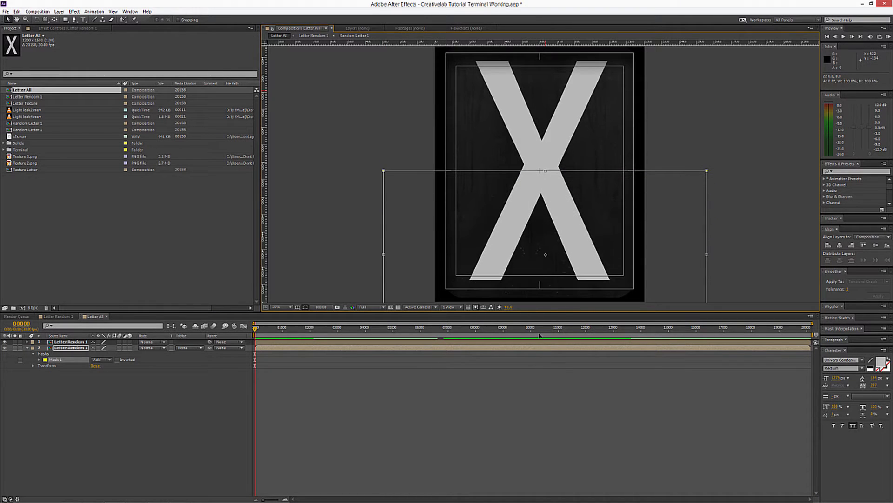
drag(535, 308, 536, 307)
Set the label colour of the lower-half layer to Yellow and the upper-half layer to Blue.
click(64, 349)
scroll(347, 232, down, 2)
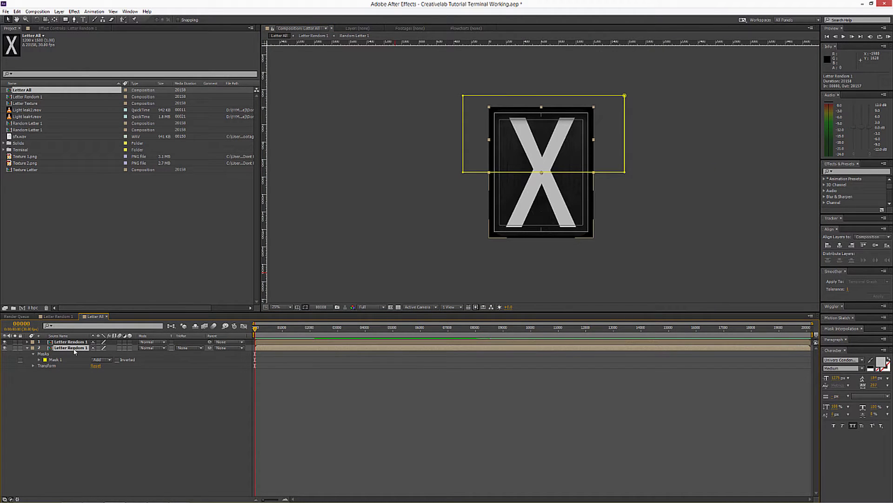
click(34, 348)
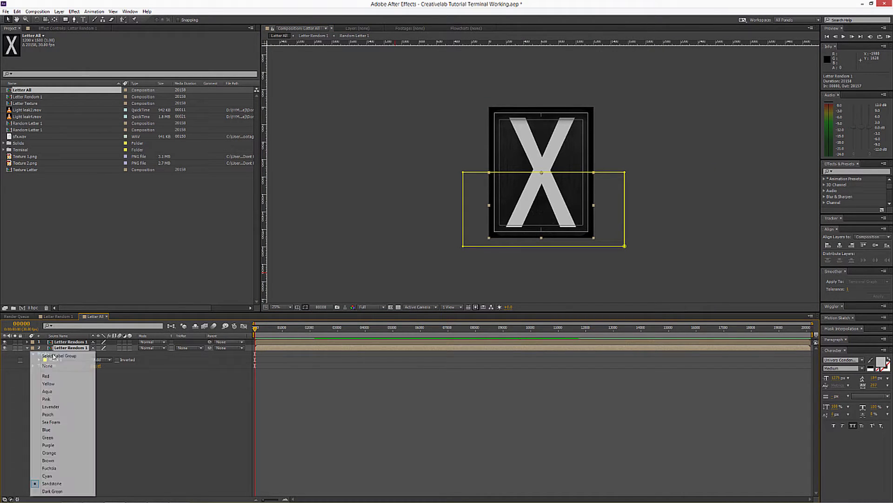
click(49, 383)
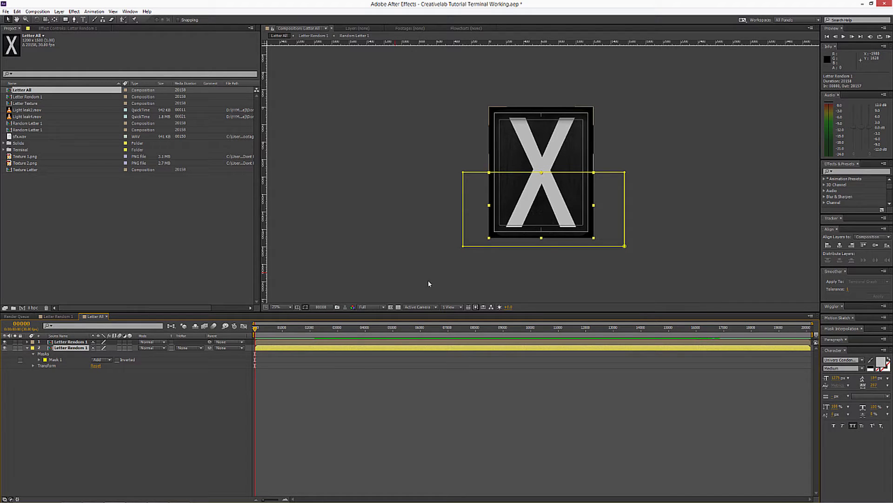
click(71, 342)
click(33, 343)
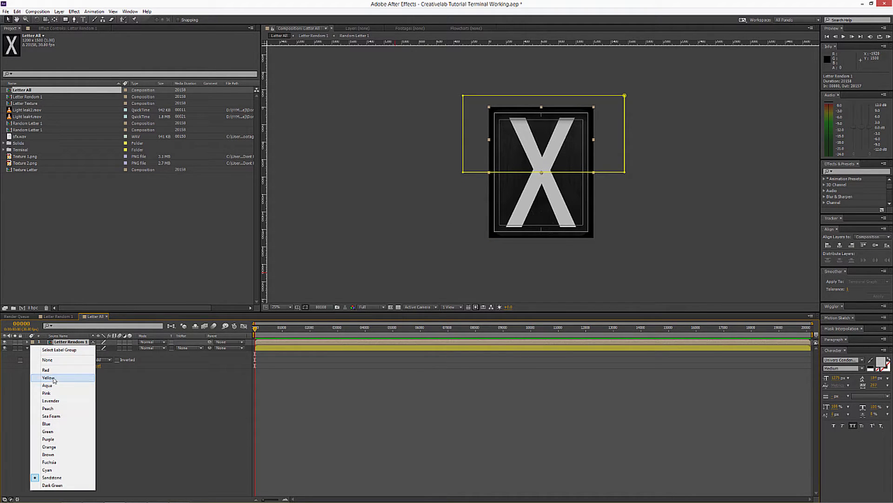
click(58, 424)
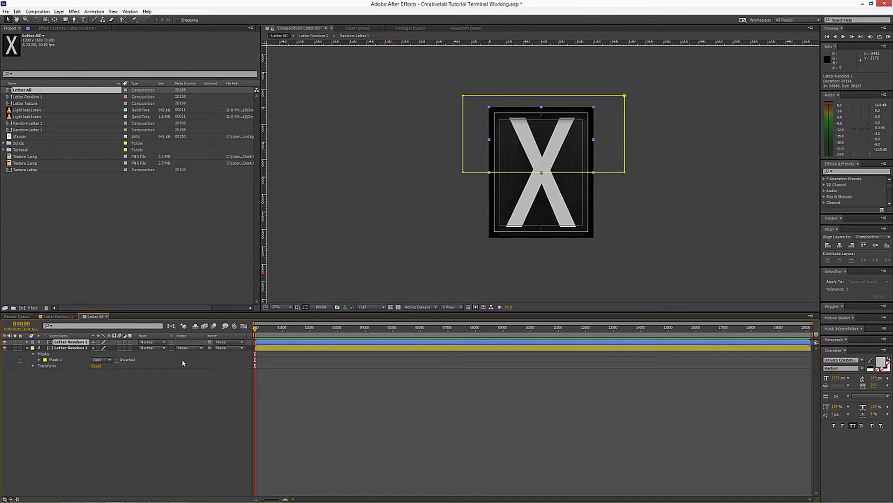
Select the letter's upper and lower halves in turn to check their separation, and collapse the lower-half layer's properties.
click(269, 358)
click(515, 147)
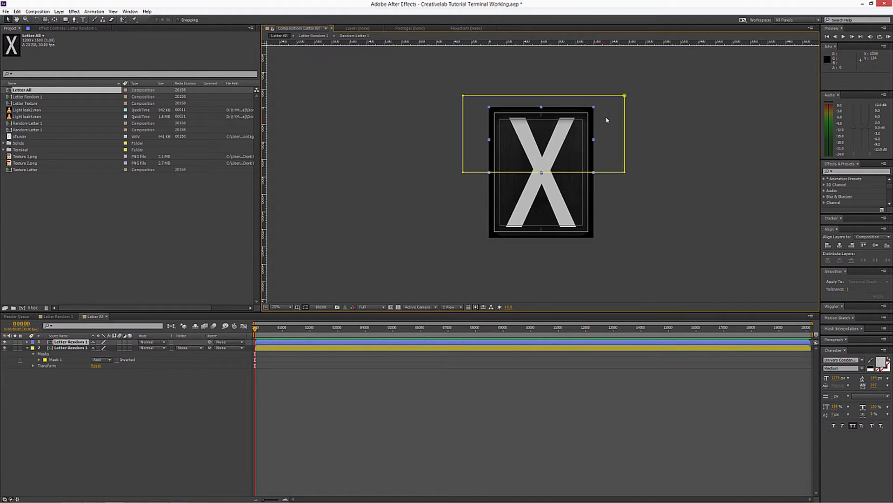
click(545, 200)
click(546, 130)
click(507, 202)
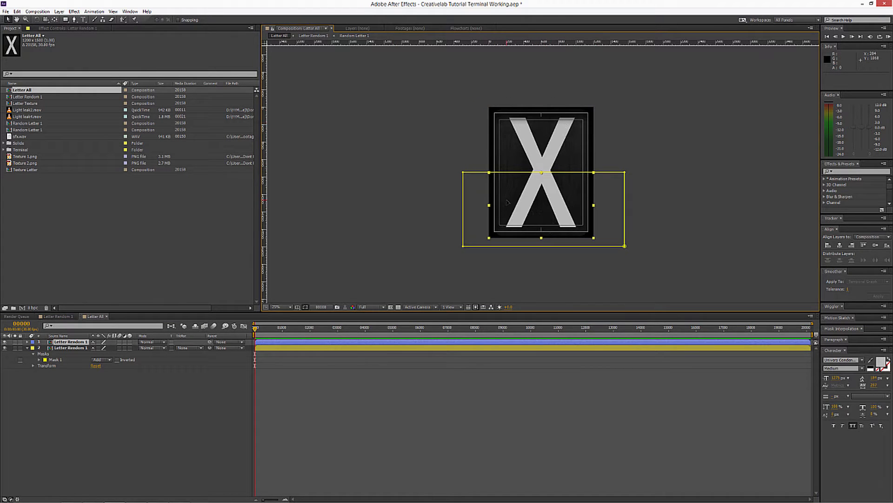
click(56, 412)
click(28, 348)
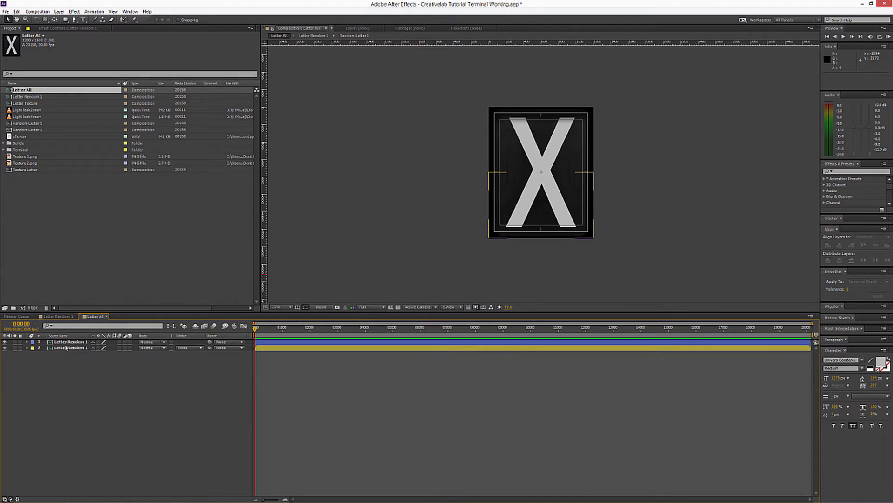
Make both letter-half layers 3D and start keyframing X Rotation on the upper-half layer at frame 0.
click(69, 342)
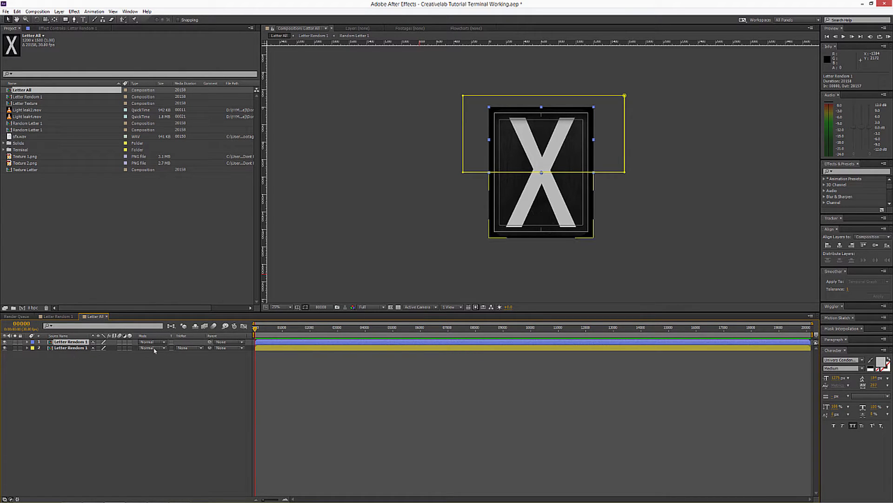
click(286, 499)
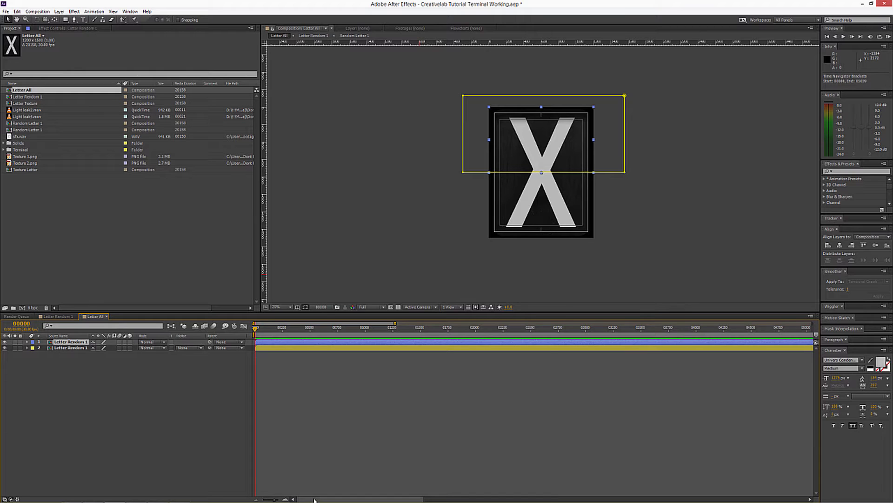
click(286, 499)
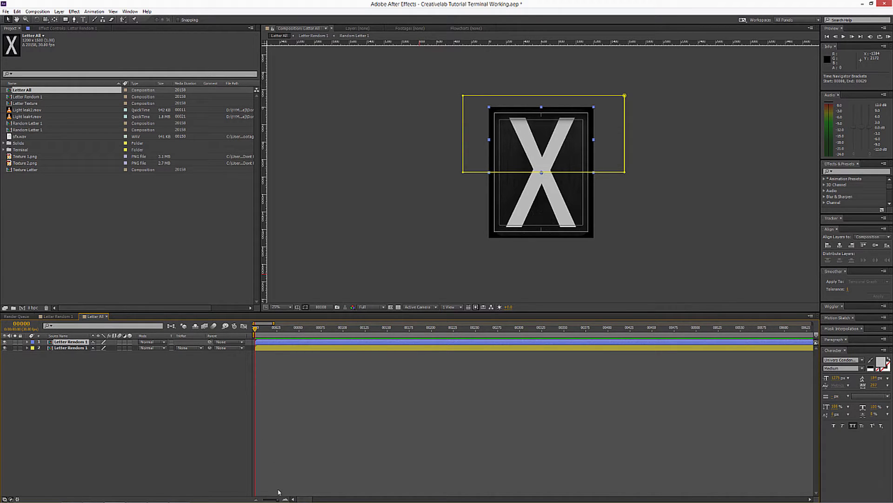
click(287, 500)
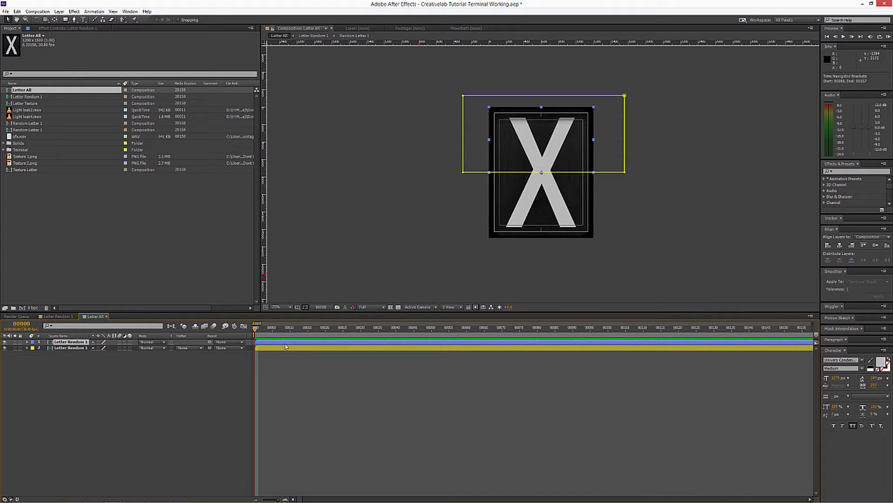
click(235, 376)
click(67, 342)
key(r)
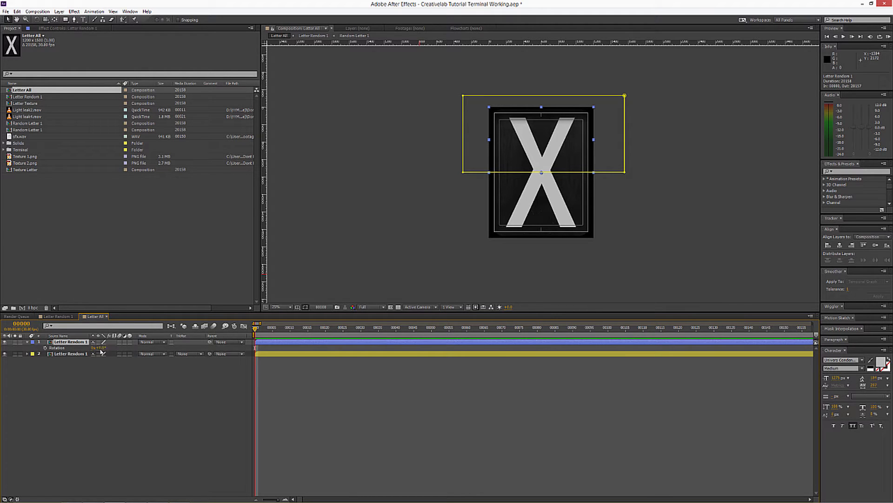
click(130, 342)
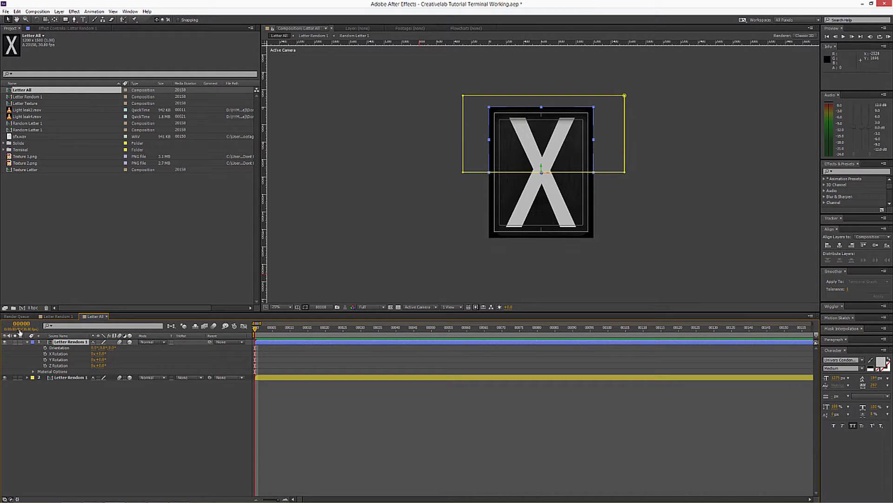
click(46, 354)
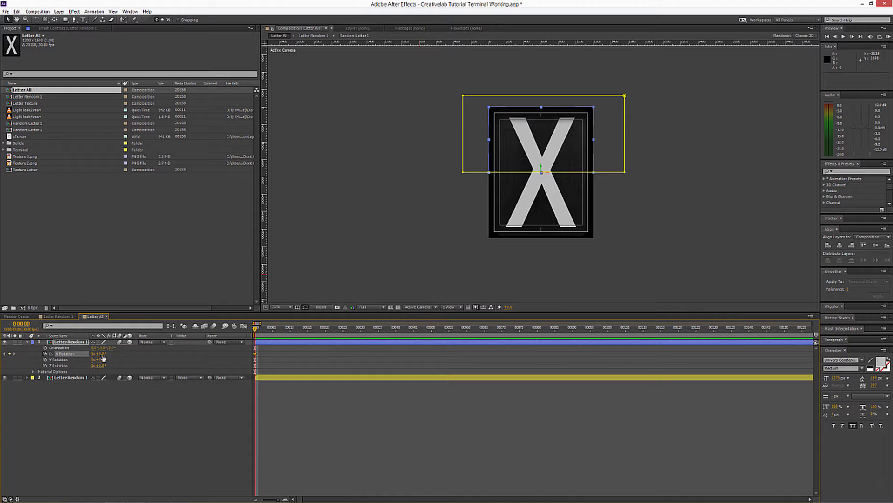
drag(104, 357, 162, 349)
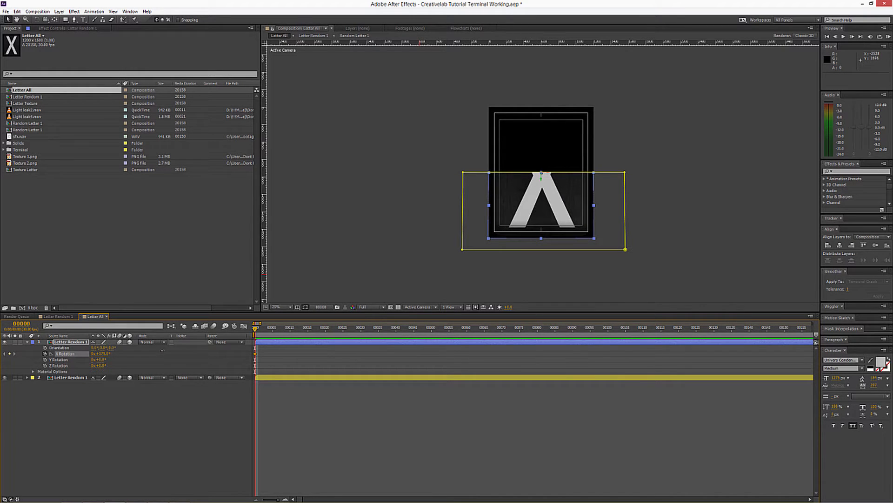
drag(163, 350, 163, 350)
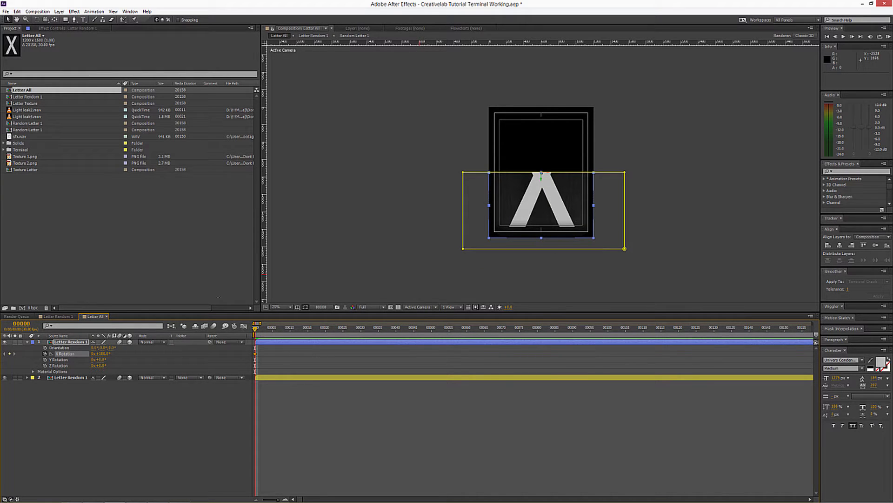
click(17, 11)
click(28, 16)
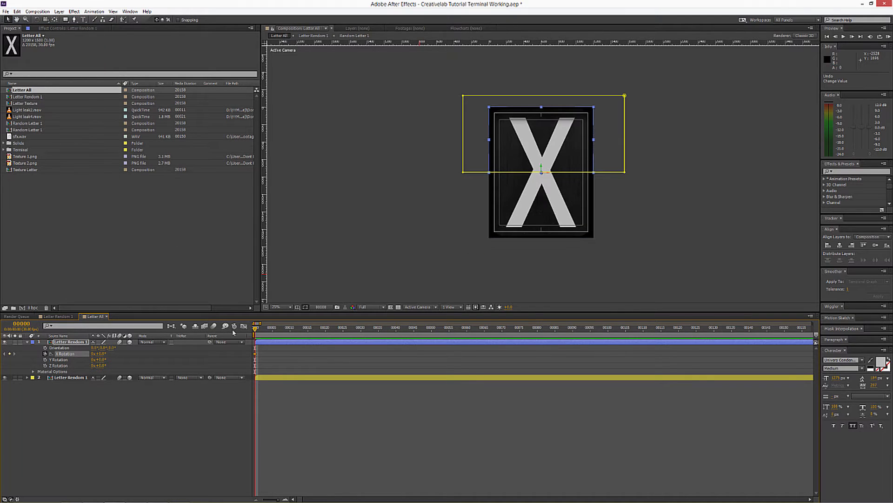
Set the upper-half layer's X Rotation to 180° at frame 10.
click(290, 329)
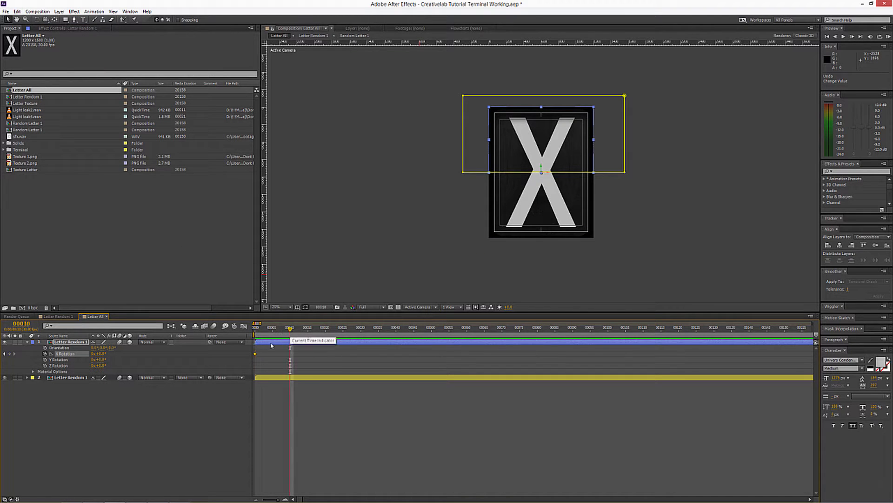
drag(99, 353, 169, 355)
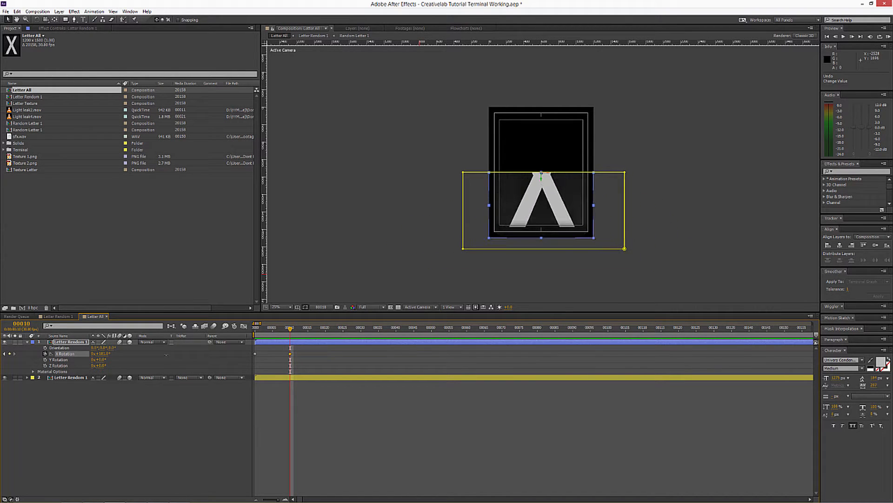
Ease both X Rotation keyframes in the graph editor and extend their curve handles to about frame 5.
drag(256, 330, 237, 366)
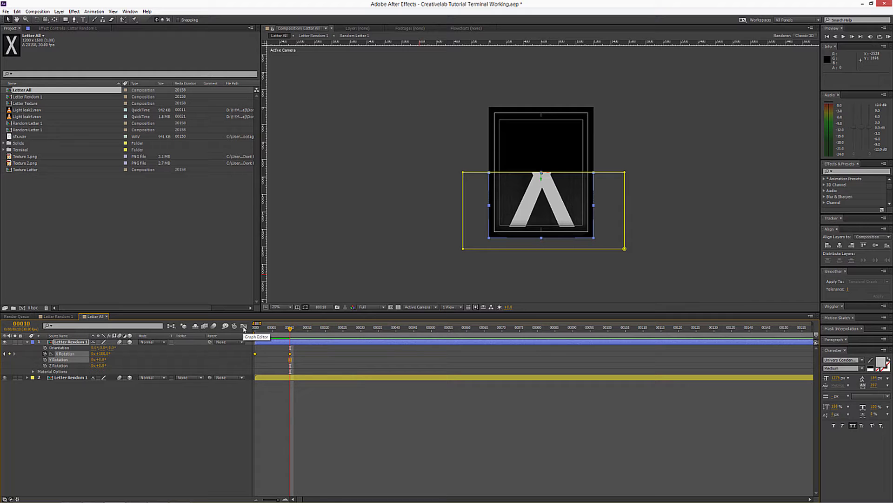
click(244, 326)
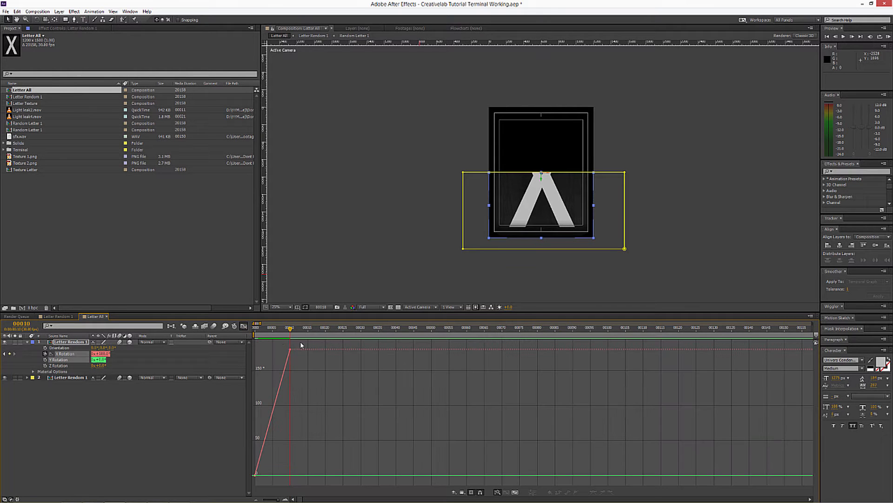
drag(301, 345, 252, 482)
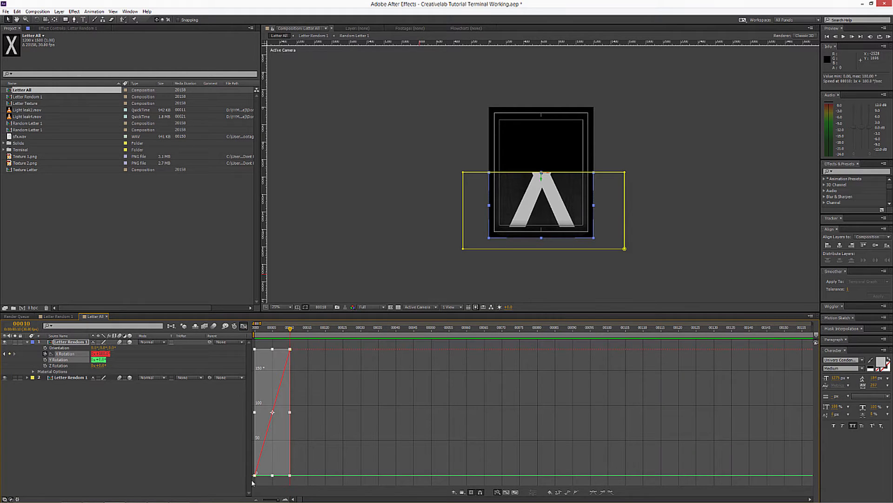
click(593, 492)
click(506, 492)
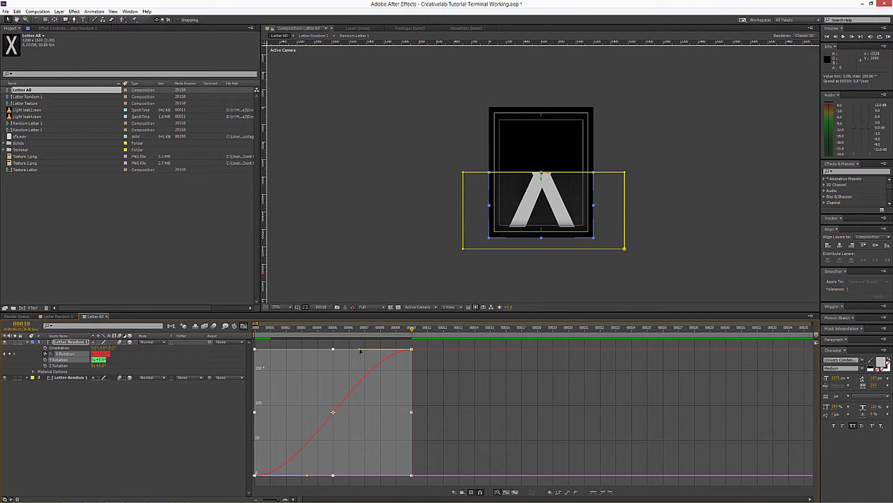
drag(358, 349, 338, 349)
drag(308, 477, 330, 479)
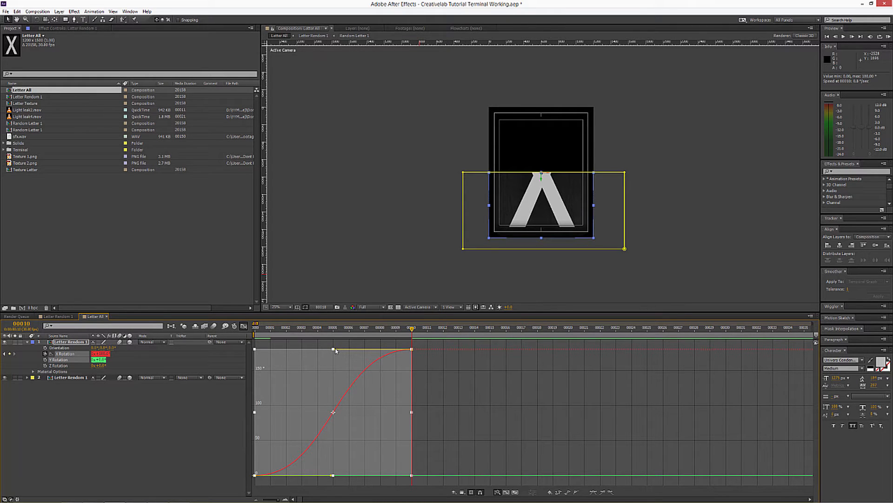
click(243, 326)
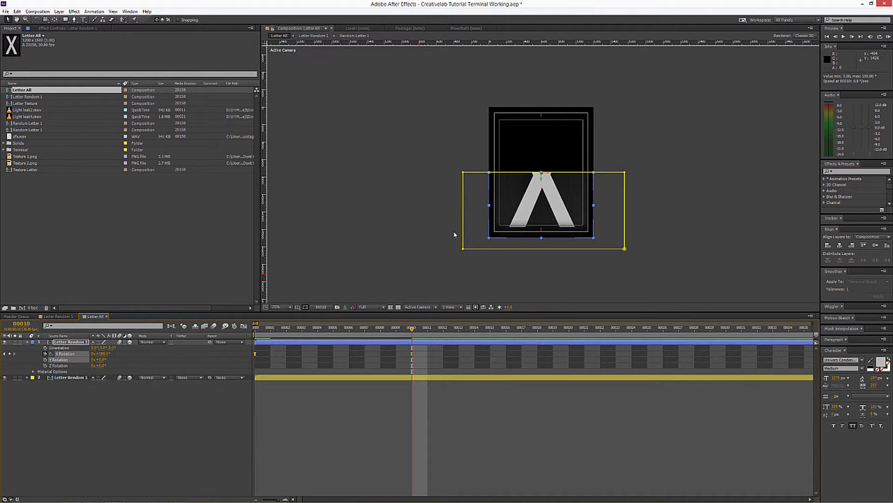
Set the work area to end at frame 14 and preview the flip animation.
key(period)
key(comma)
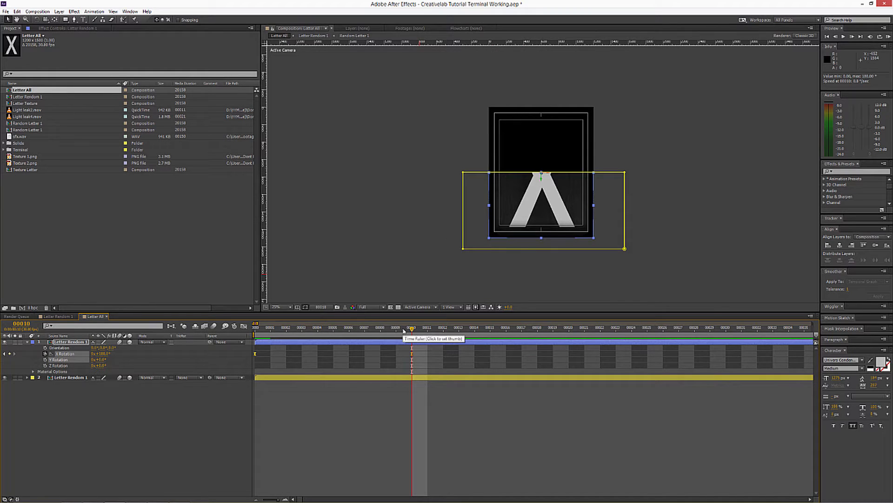
key(n)
drag(427, 334, 474, 334)
key(KP_0)
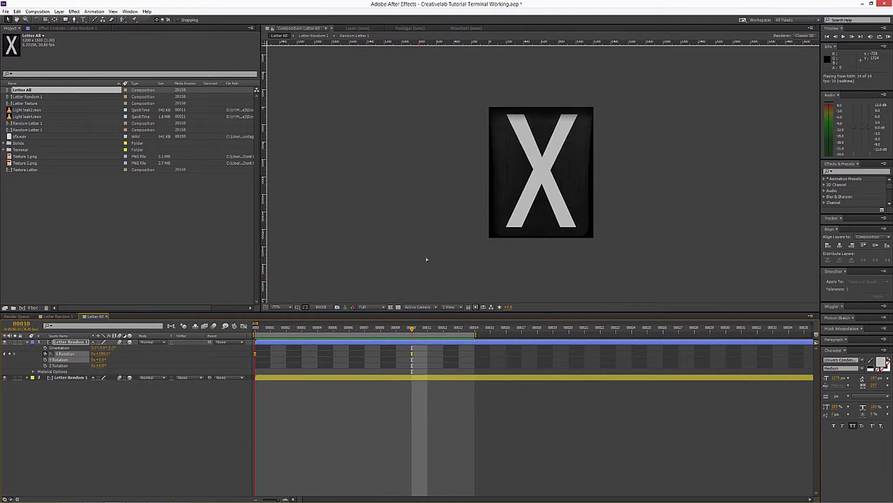
key(space)
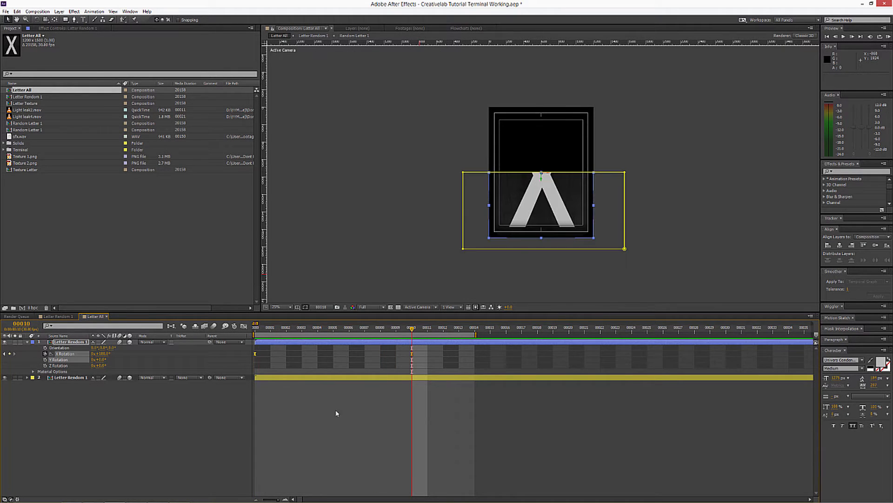
Retime the upper half's X Rotation keyframes to frames 0 and 12, and preview the flip again.
drag(413, 354, 437, 358)
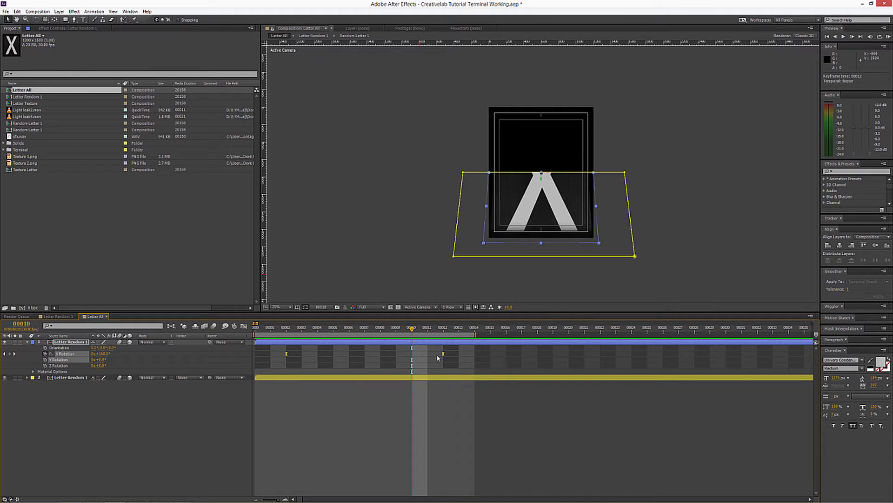
click(287, 355)
drag(288, 354, 255, 355)
drag(444, 332, 303, 332)
key(KP_0)
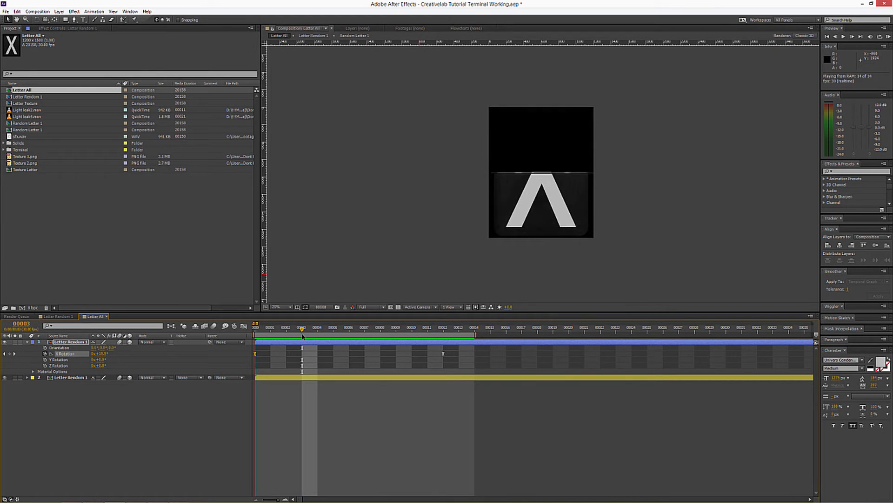
key(KP_0)
Scrub the flip between frames 0 and 11 to examine the upper half's rotation.
click(256, 499)
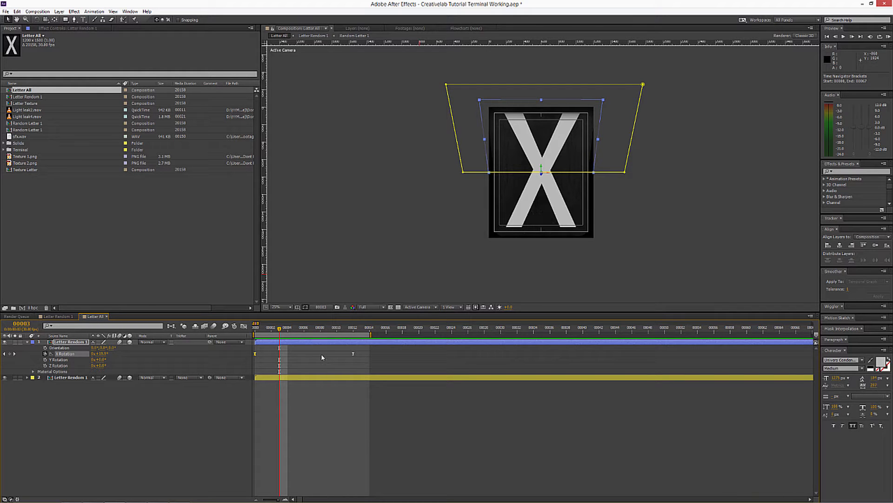
drag(312, 329, 254, 329)
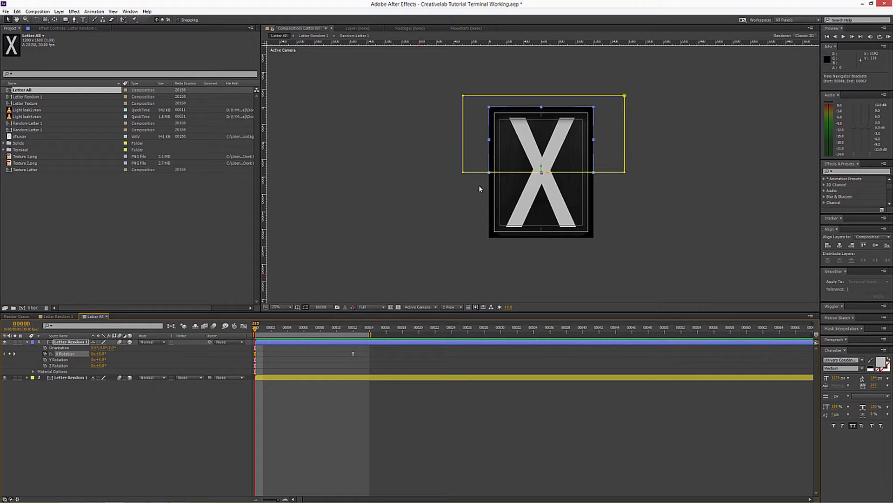
drag(255, 329, 344, 335)
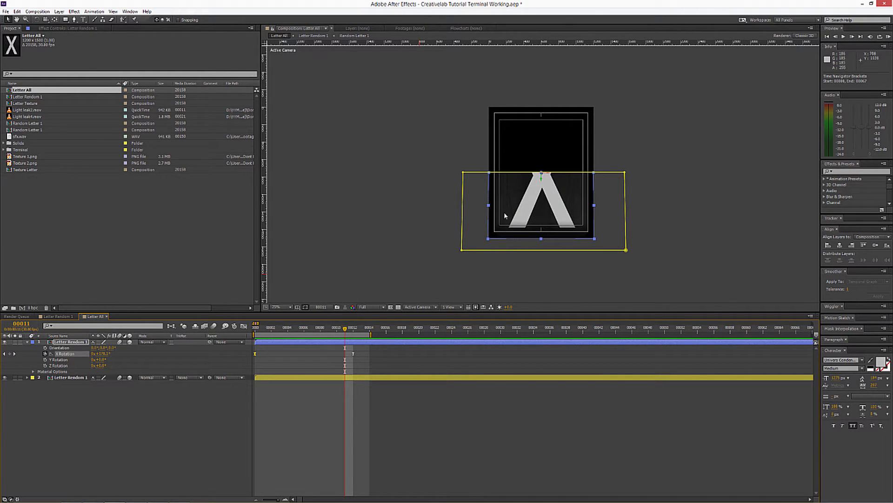
drag(348, 332, 256, 332)
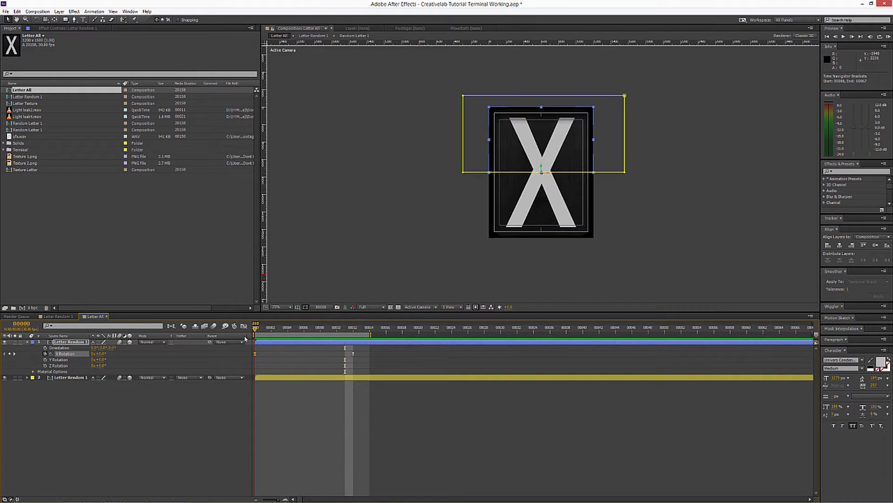
Show only the Opacity property on both letter-half layers.
shift+click(69, 377)
click(28, 342)
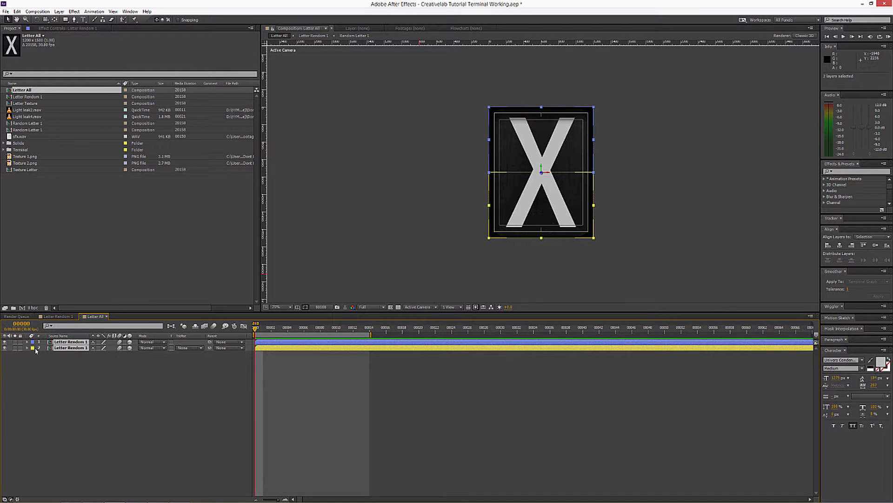
key(t)
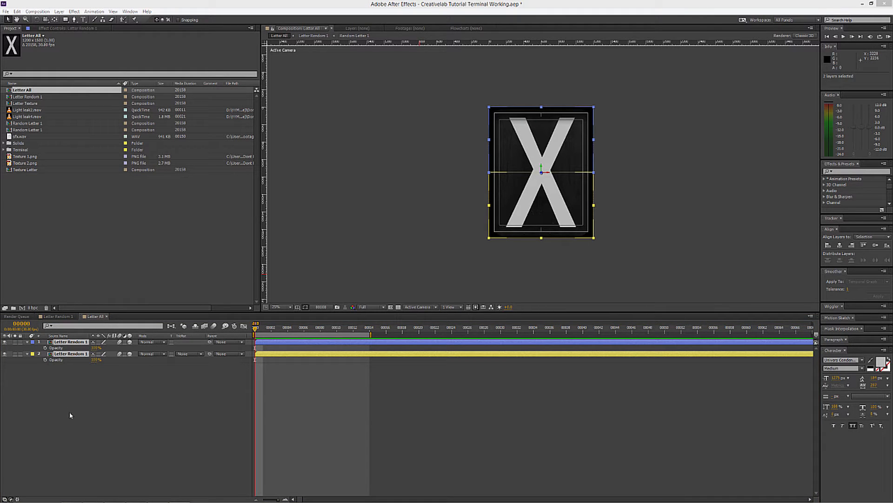
Add the expression "if (toCompVec([0, 0, 1])[2] > 0 ) value else 0" to the upper-half layer's Opacity.
click(58, 342)
click(59, 365)
click(61, 343)
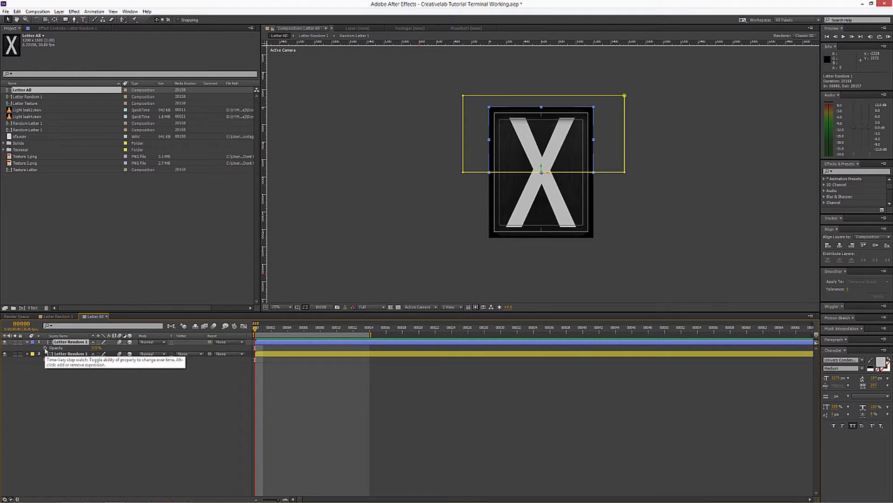
alt+click(46, 348)
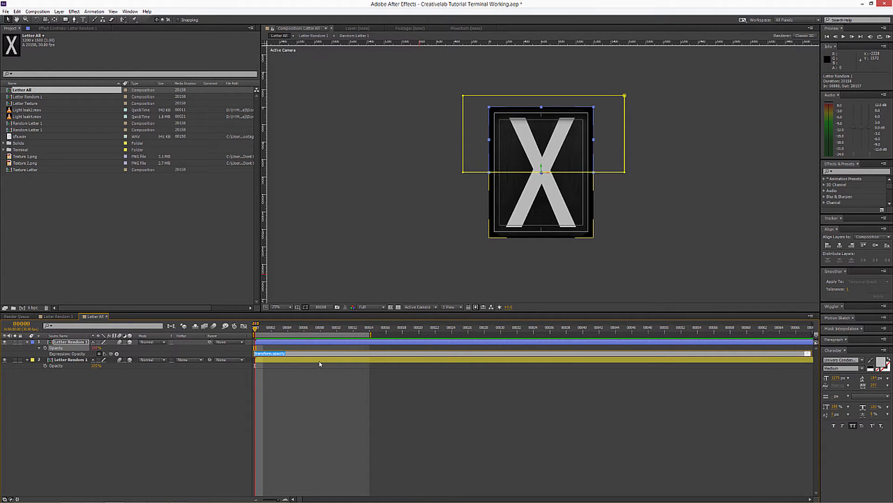
text(if (toCompVec([0, 0, 1])[2] > 0 ) value else 0)
click(216, 390)
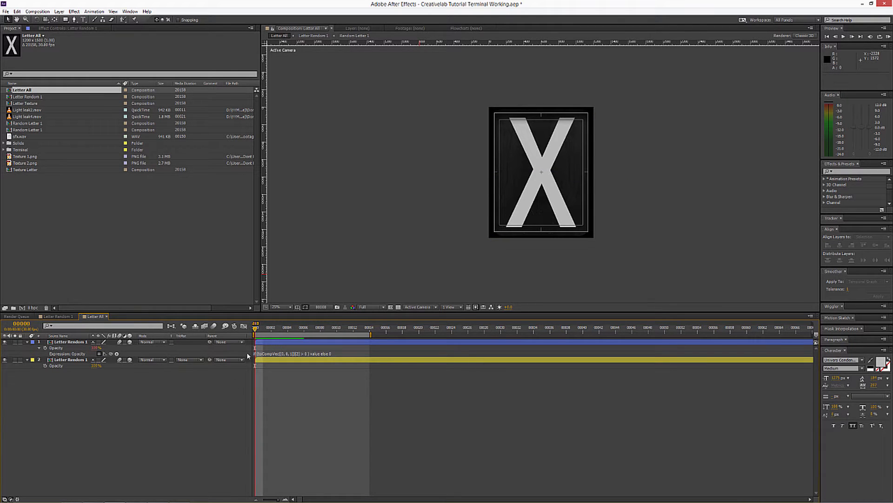
Scrub the flip between frames 0 and 7 to examine how the opacity expression affects the upper half.
mouse_move(259, 331)
mouse_down()
mouse_move(351, 330)
mouse_move(256, 336)
mouse_up()
drag(255, 328, 279, 330)
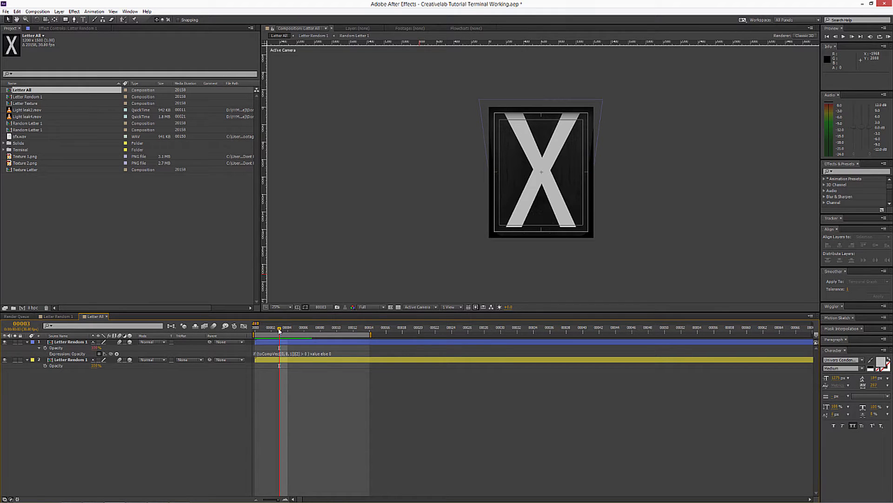
mouse_move(279, 330)
mouse_down()
mouse_move(303, 330)
mouse_move(288, 331)
mouse_up()
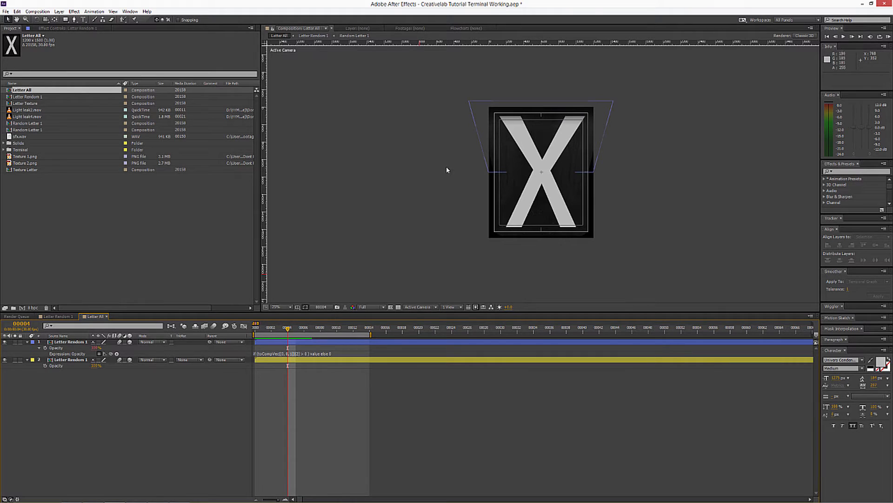
drag(291, 330, 303, 329)
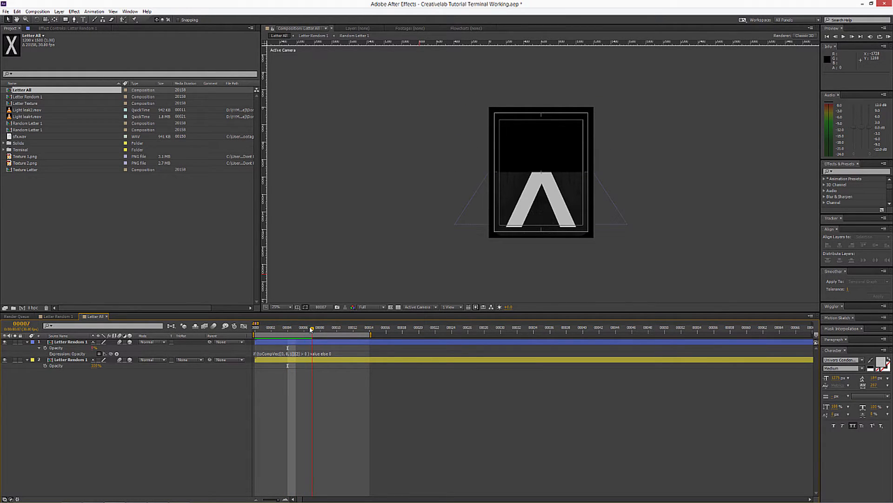
key(Page_Down)
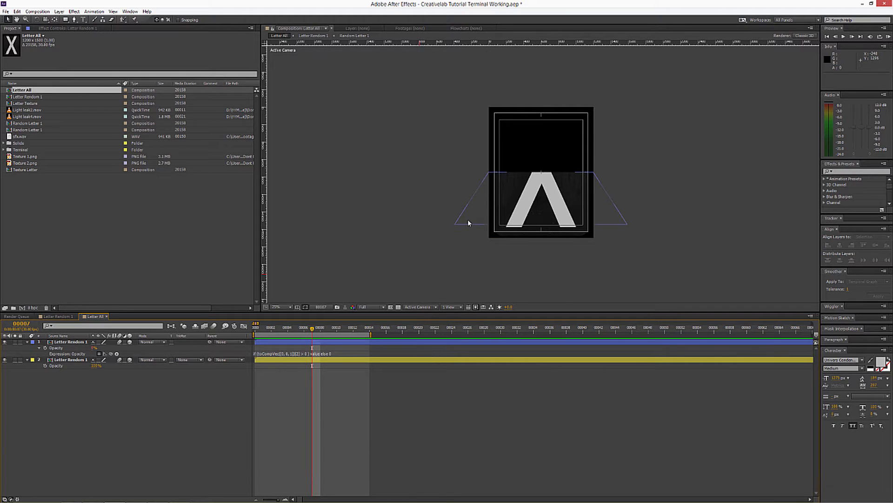
click(467, 219)
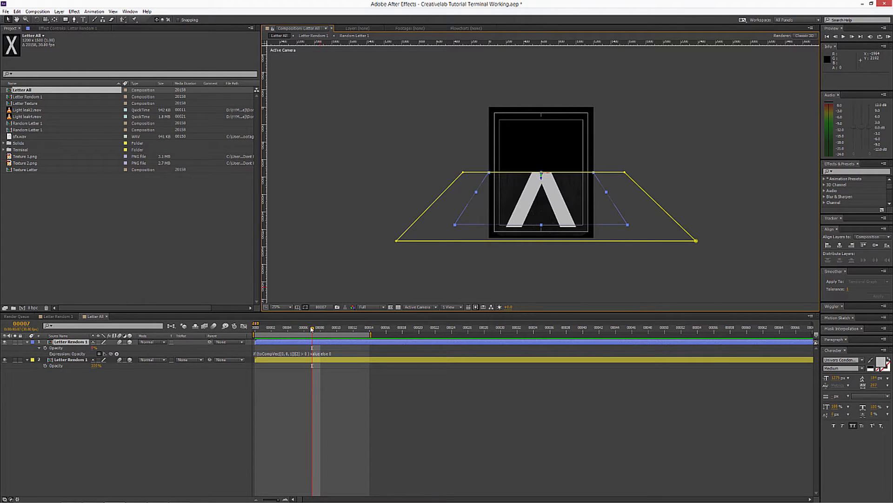
drag(313, 328, 298, 331)
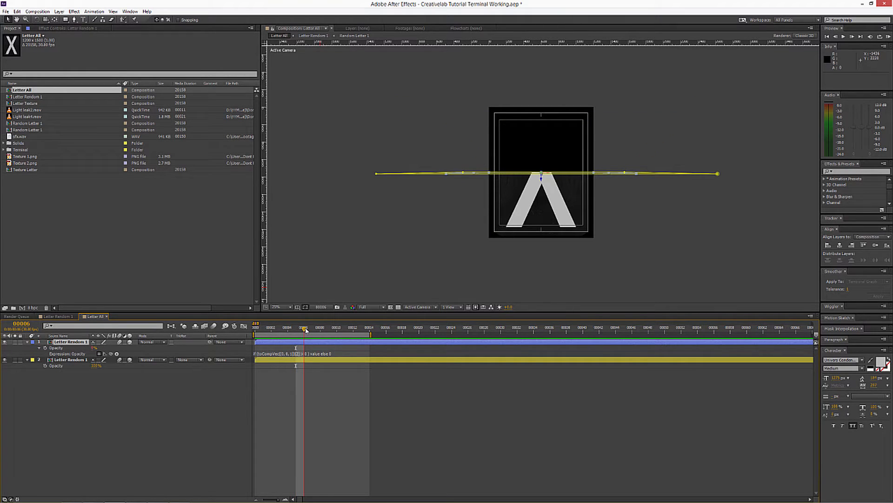
drag(305, 331, 309, 331)
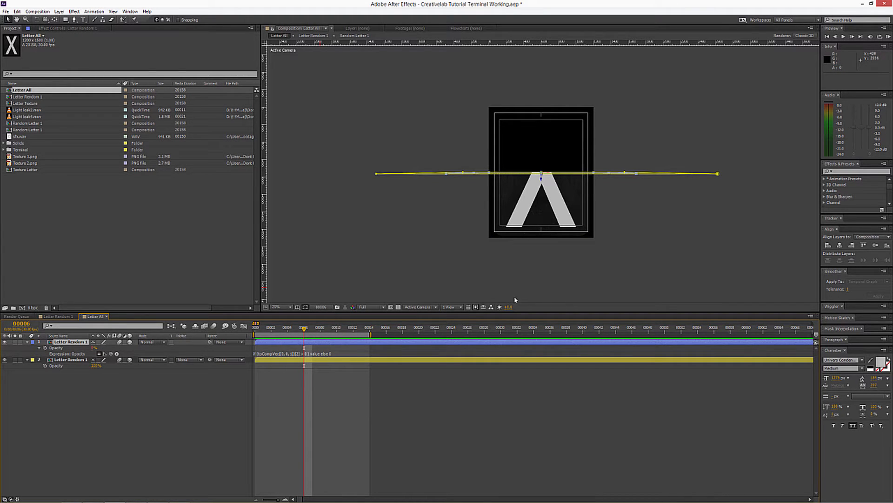
Switch the composition viewer to 2 Views and change the Top view to Left.
click(451, 307)
click(465, 322)
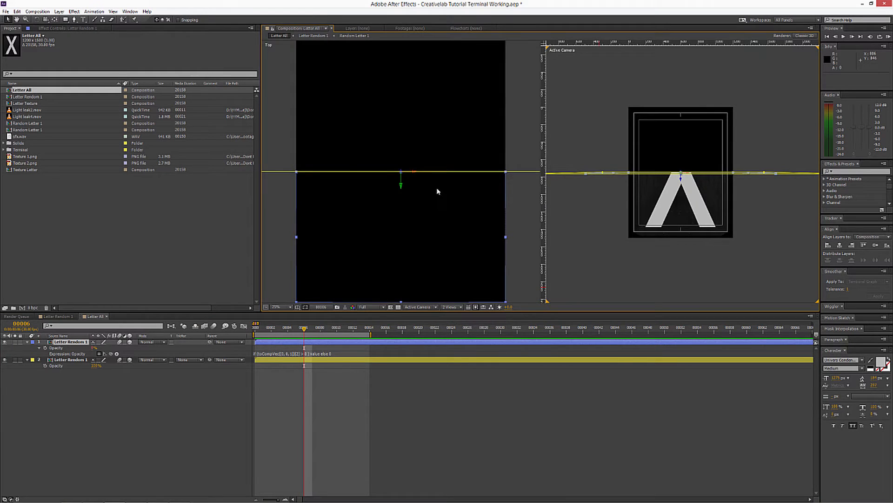
click(369, 292)
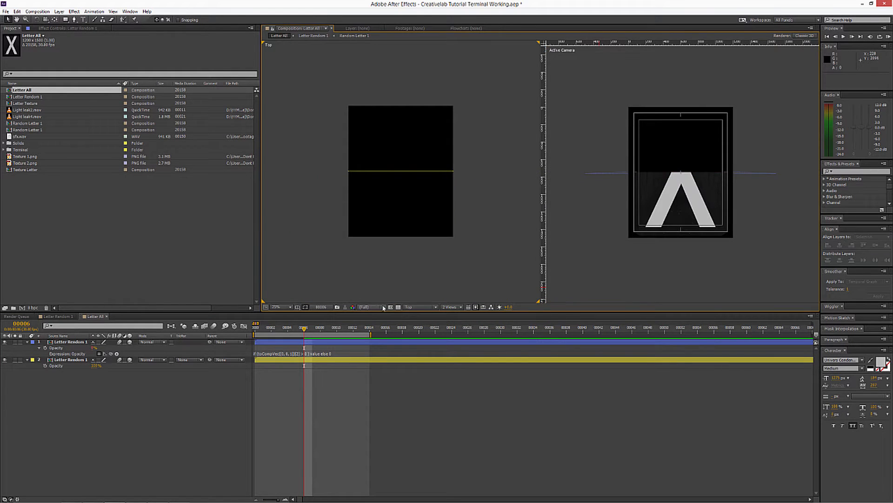
click(409, 307)
click(416, 333)
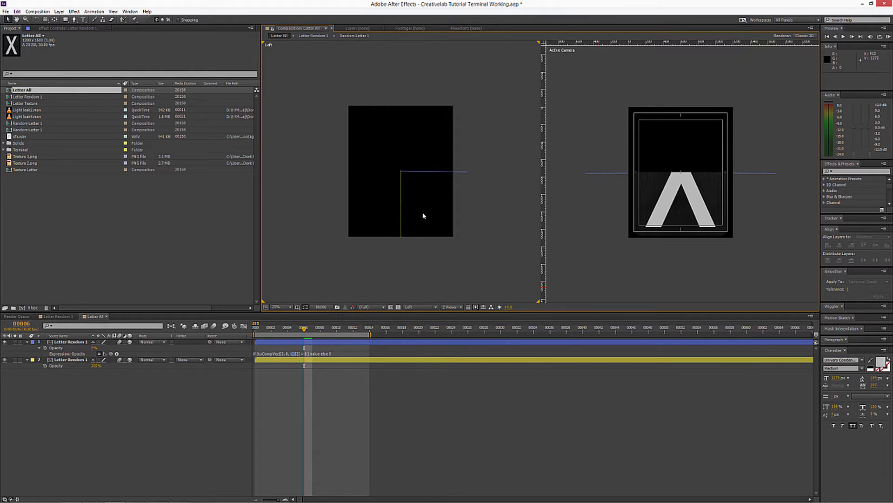
Scrub from frame 3 to frame 7 and select the upper-half layer to examine its angle in the side view.
click(278, 331)
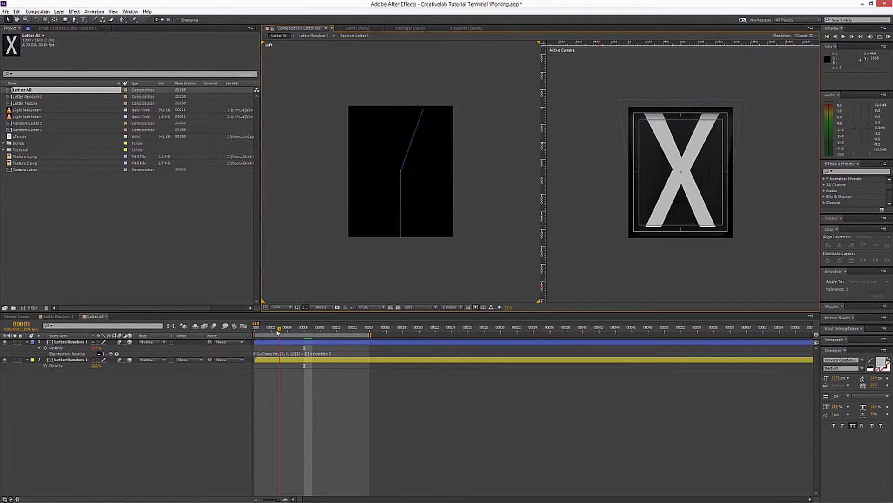
mouse_move(278, 332)
mouse_down()
mouse_move(263, 331)
mouse_move(296, 329)
mouse_up()
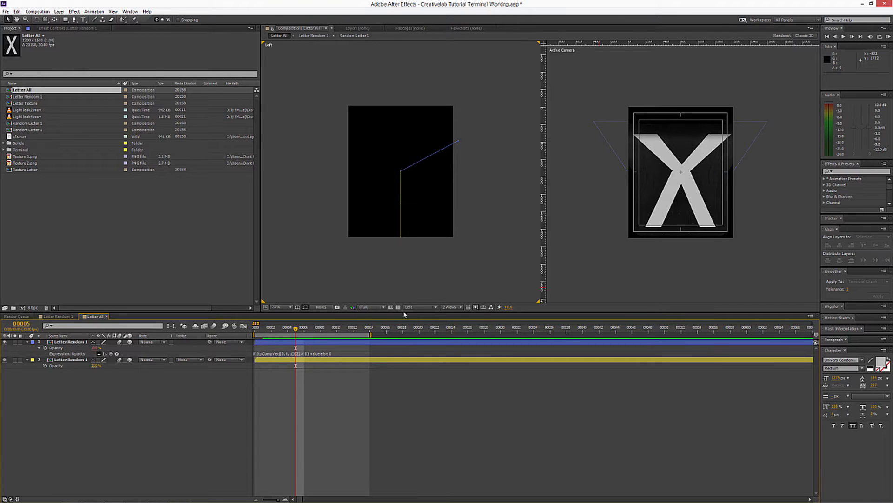
drag(297, 329, 308, 329)
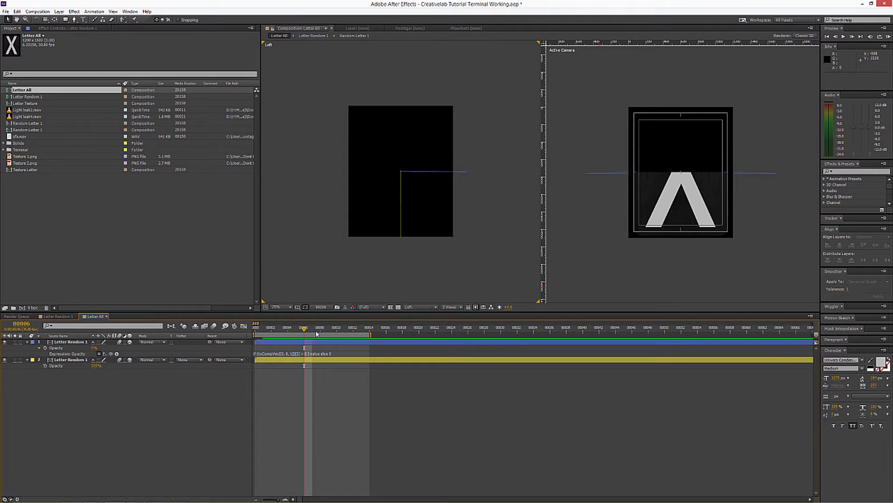
drag(306, 329, 312, 330)
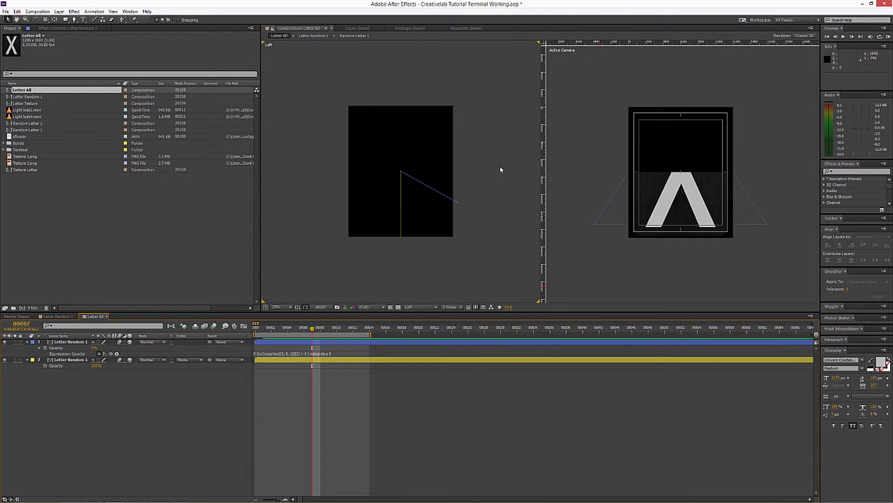
click(444, 191)
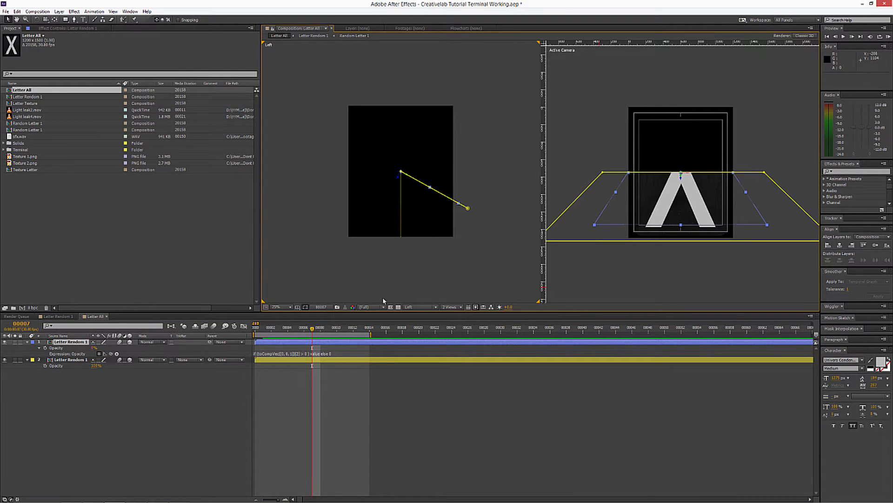
Return to frame 0, duplicate both Letter Random 1 half layers together and move the copies below the originals.
click(53, 349)
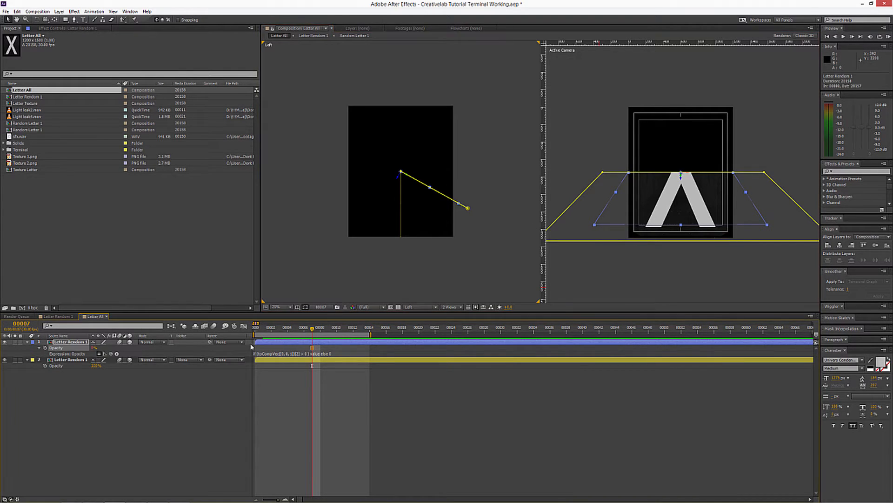
drag(314, 332, 242, 342)
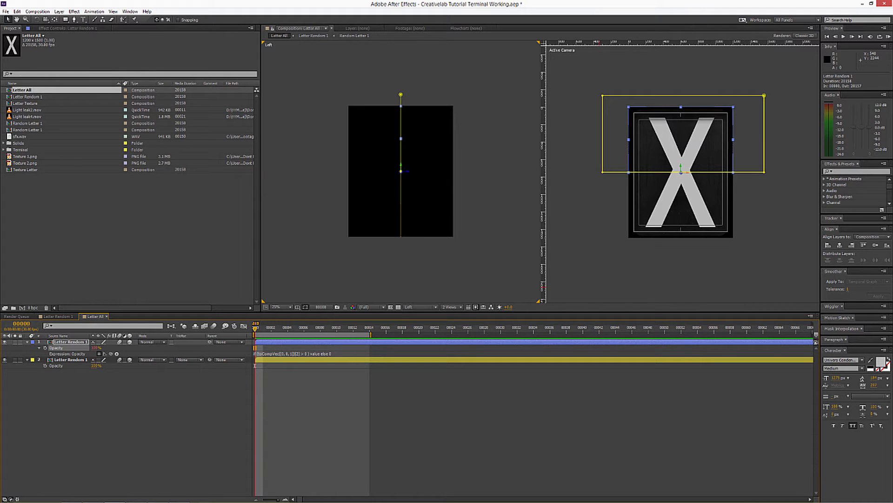
click(65, 360)
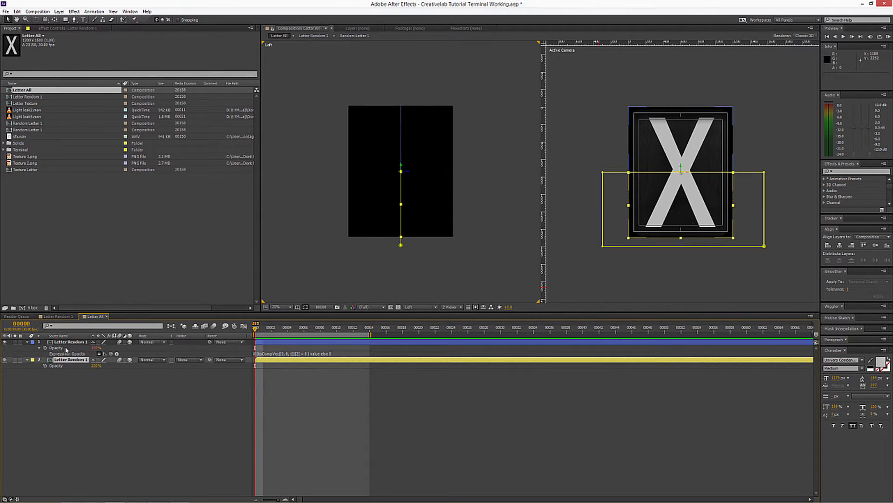
shift+click(69, 341)
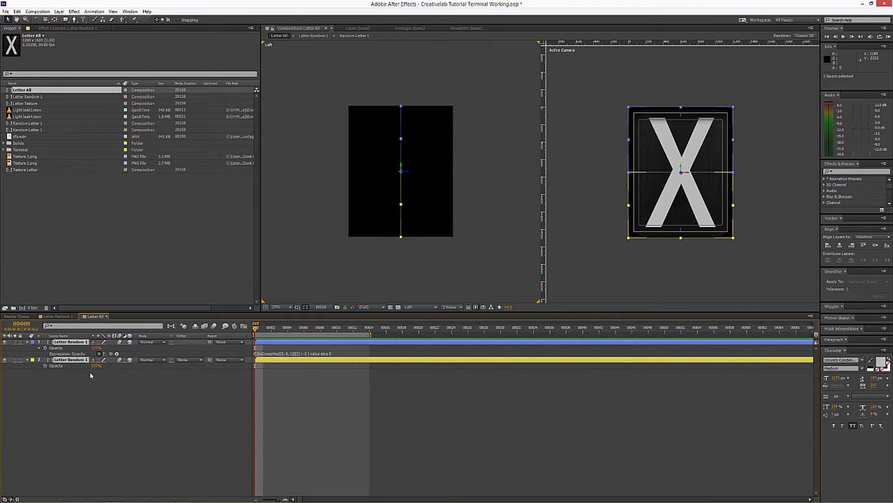
key(ctrl+d)
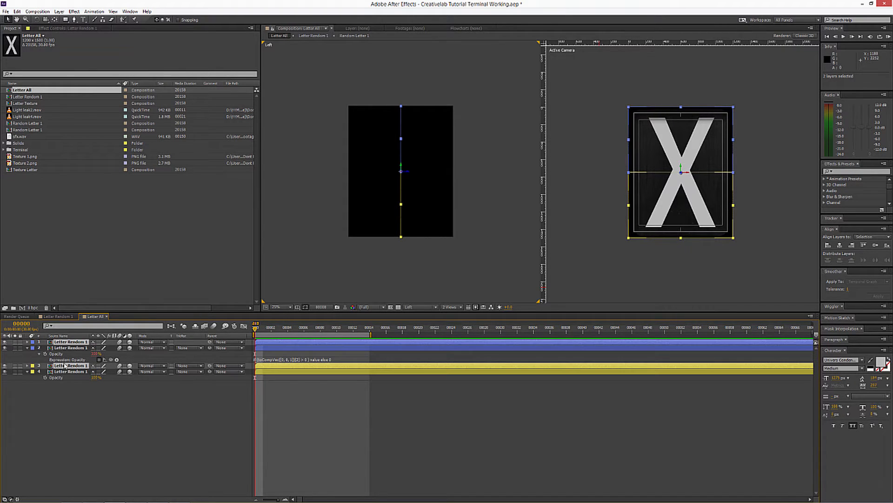
drag(66, 366, 61, 385)
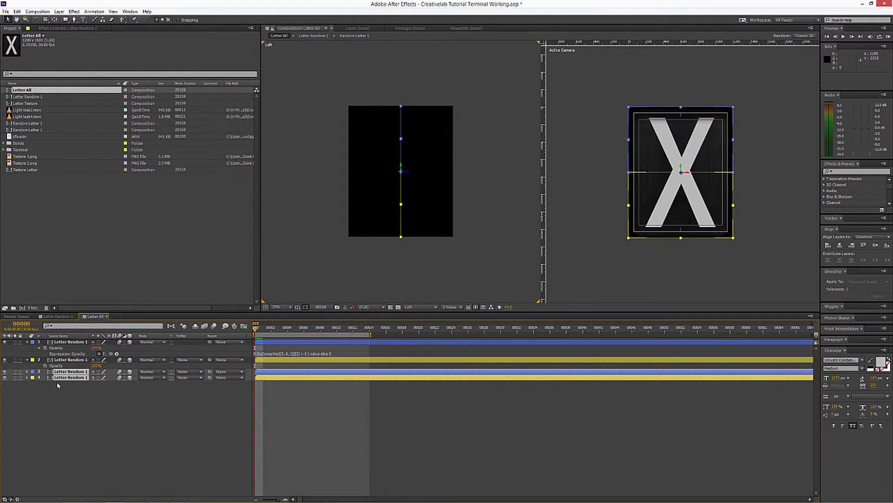
click(57, 386)
Reveal the copied upper-half layer's source composition in the project and duplicate it as Letter Random 2.
right_click(63, 366)
right_click(60, 372)
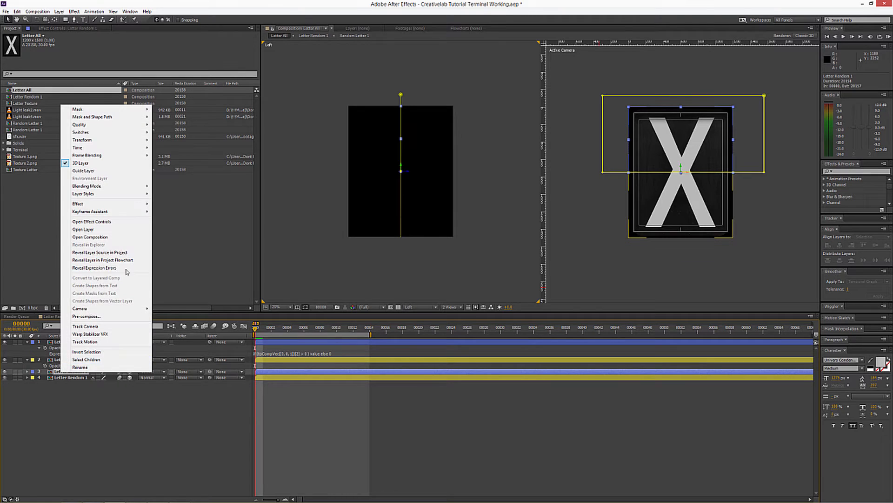
click(127, 253)
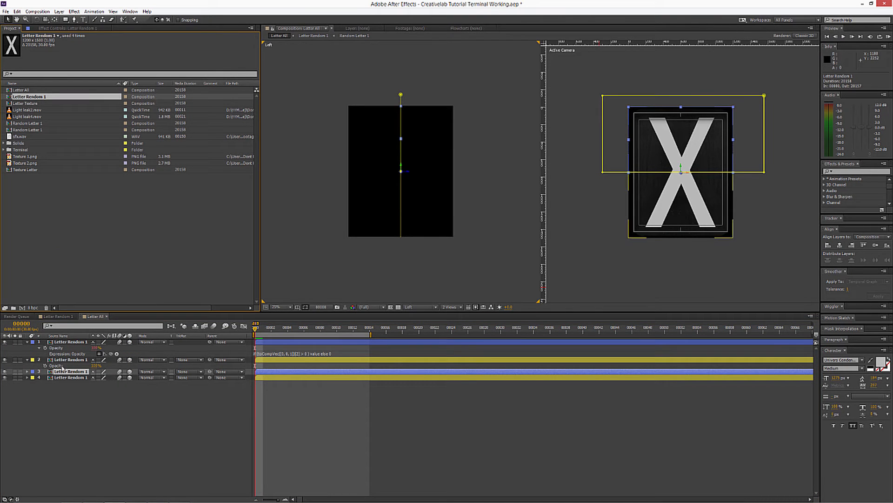
right_click(63, 370)
click(120, 252)
key(ctrl+d)
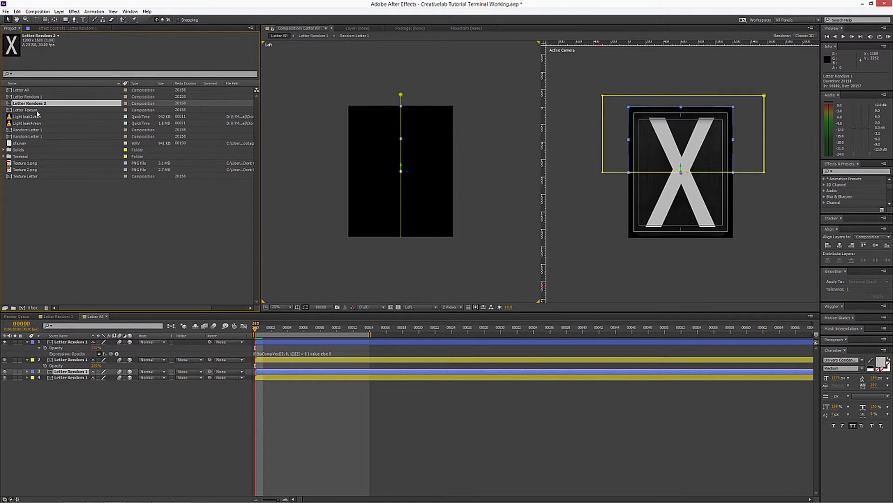
key(Return)
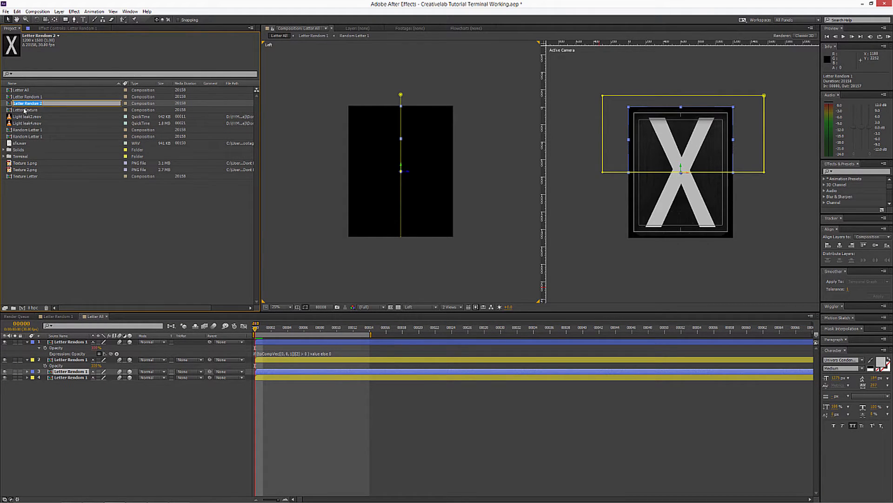
key(Return)
Replace the source of both copied half layers with Letter Random 2 and widen the layer name column.
shift+click(65, 377)
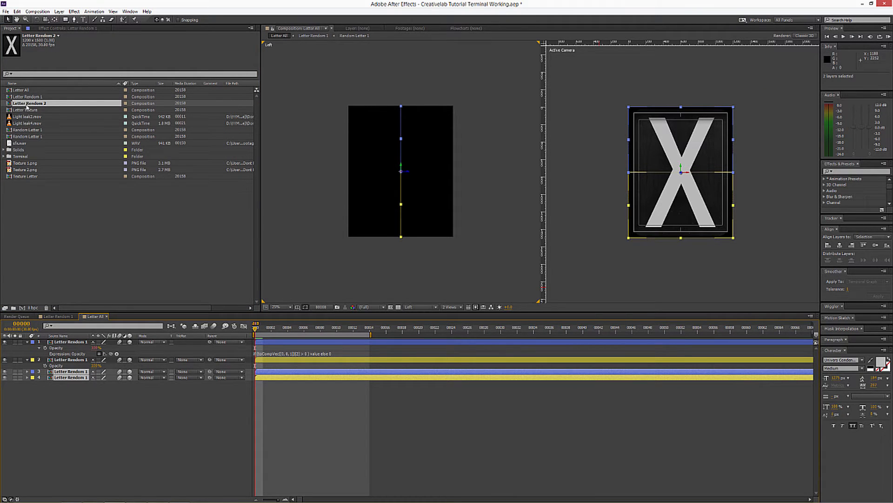
drag(27, 106, 73, 381)
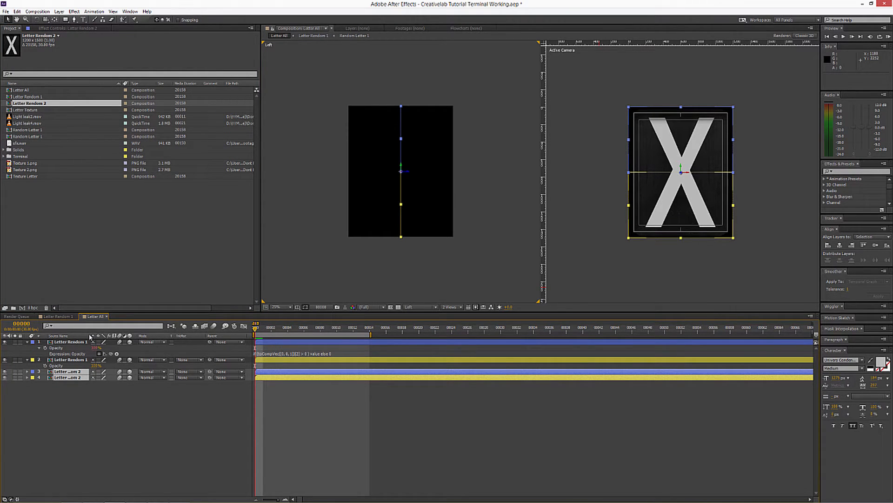
drag(90, 335, 122, 336)
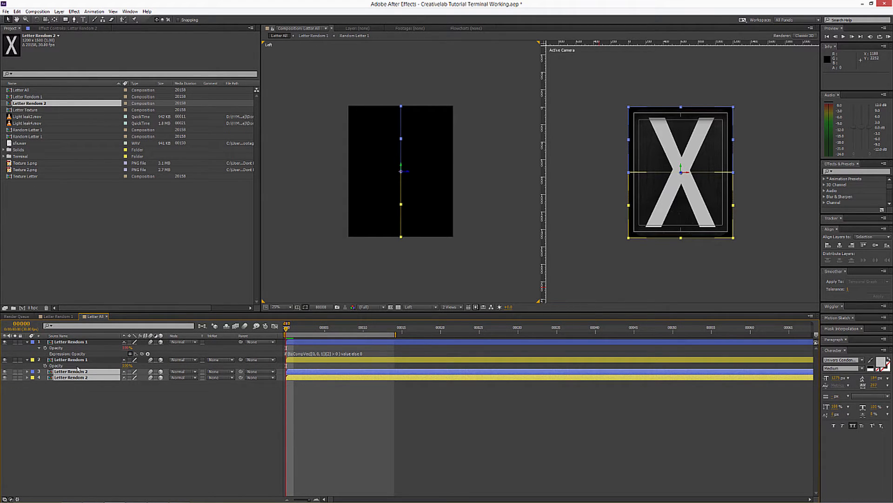
Open the Letter Random 2 composition, reveal its Random Letter 1 layer's source and duplicate it as Random Letter 2.
click(29, 97)
double_click(30, 103)
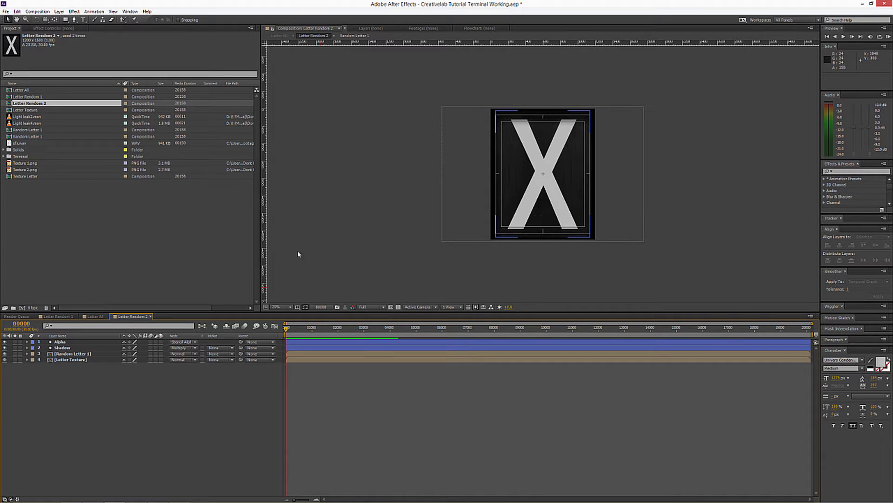
right_click(77, 357)
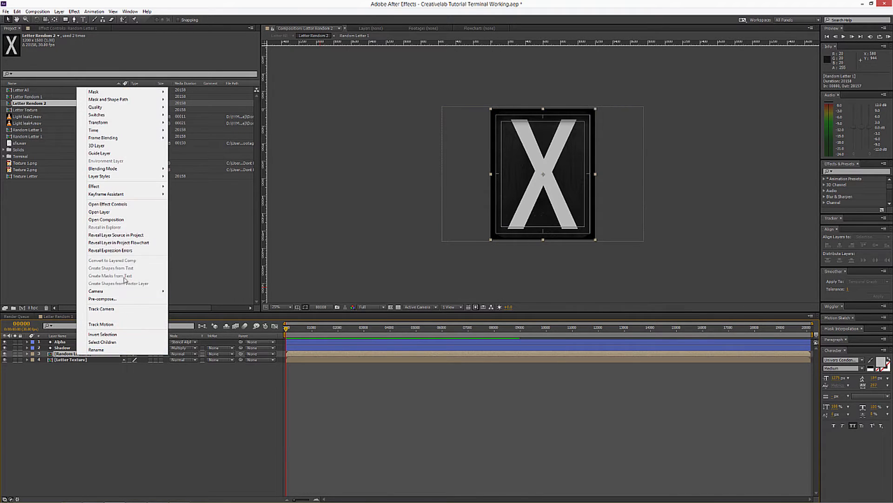
click(129, 236)
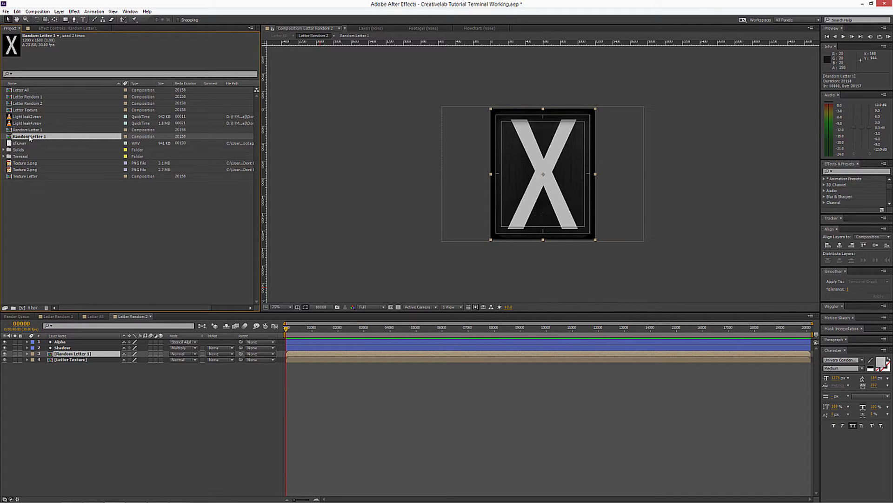
key(ctrl+d)
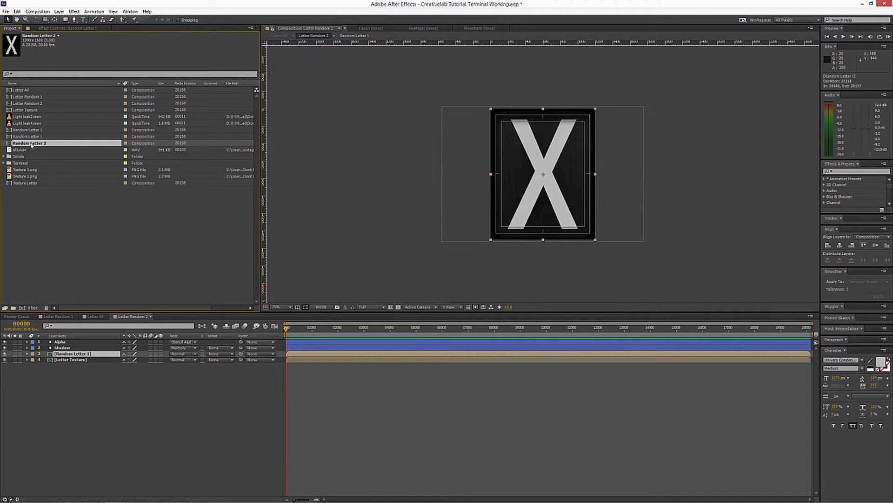
Replace the source of the Random Letter 1 layer in Letter Random 2 with the Random Letter 2 composition.
drag(31, 145, 69, 357)
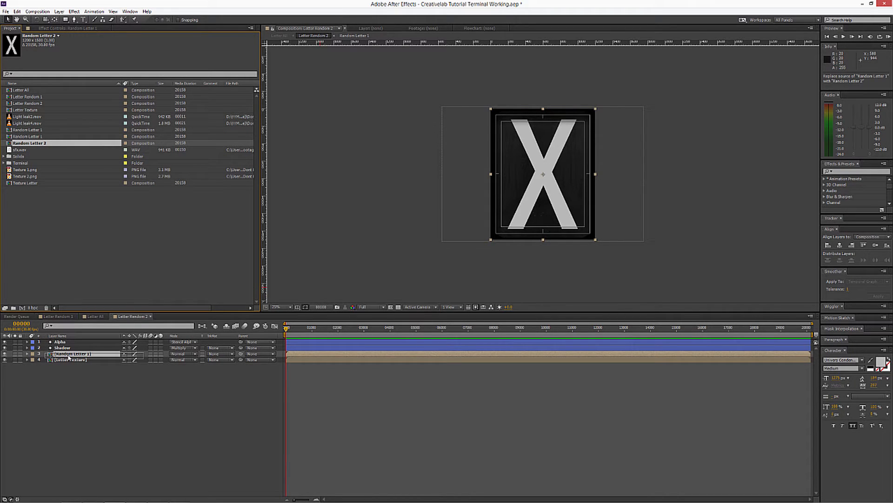
drag(69, 357, 69, 358)
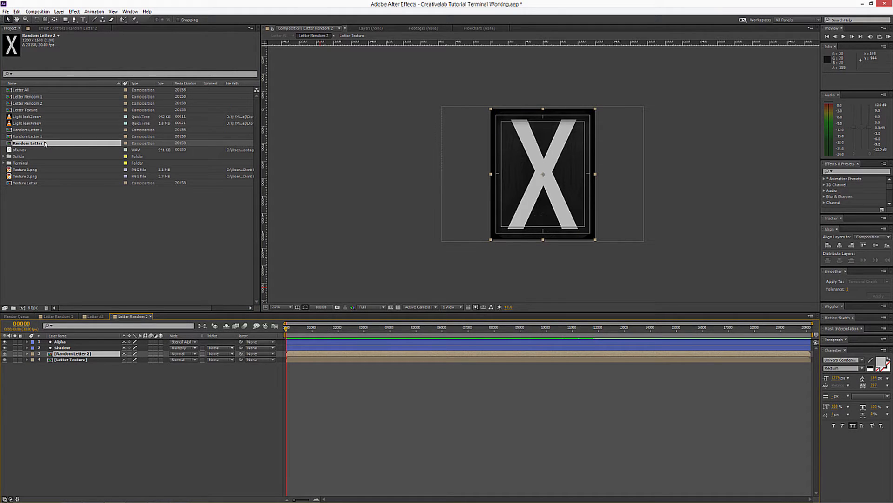
drag(37, 144, 69, 357)
Change the text in Random Letter 2 from X to R and return to the Letter All composition.
double_click(59, 354)
double_click(56, 341)
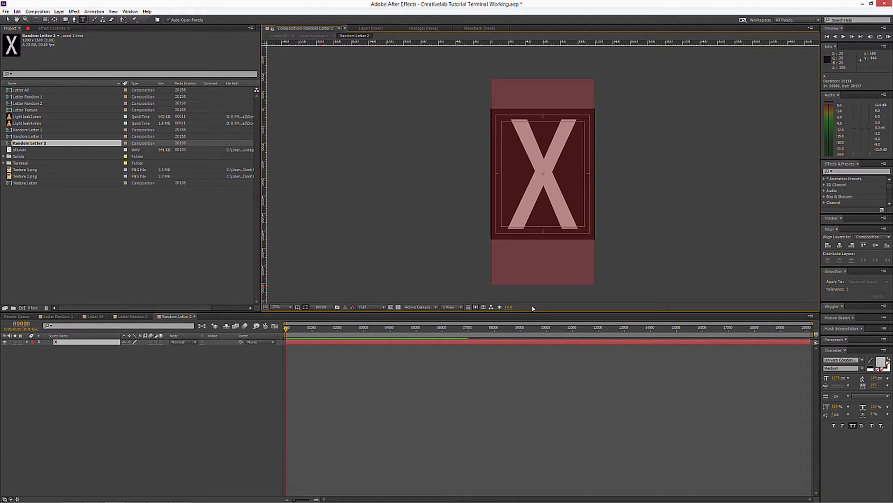
text(R)
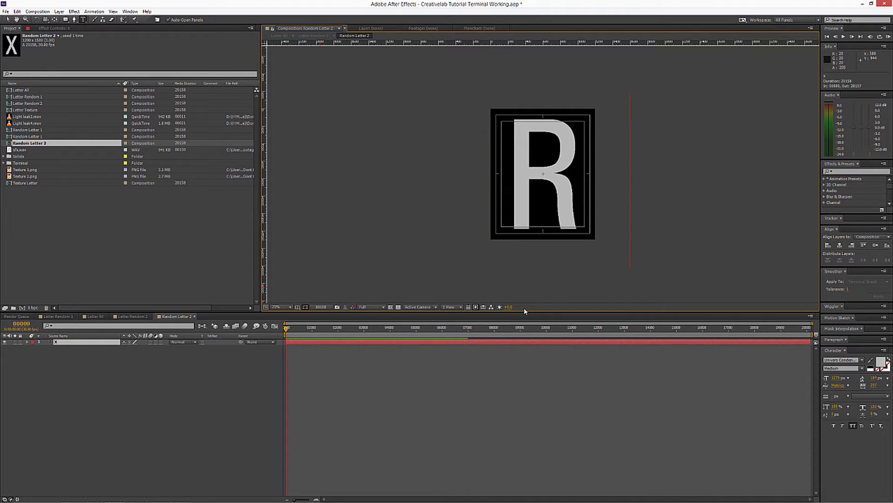
click(195, 317)
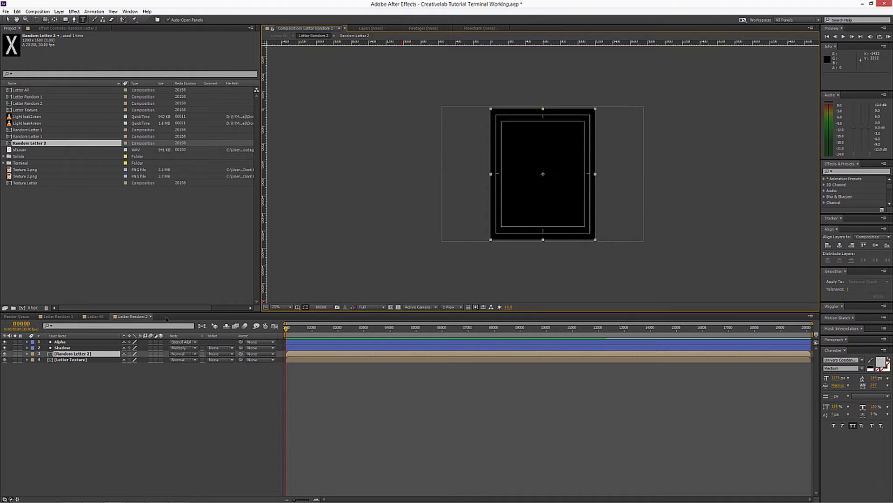
click(150, 316)
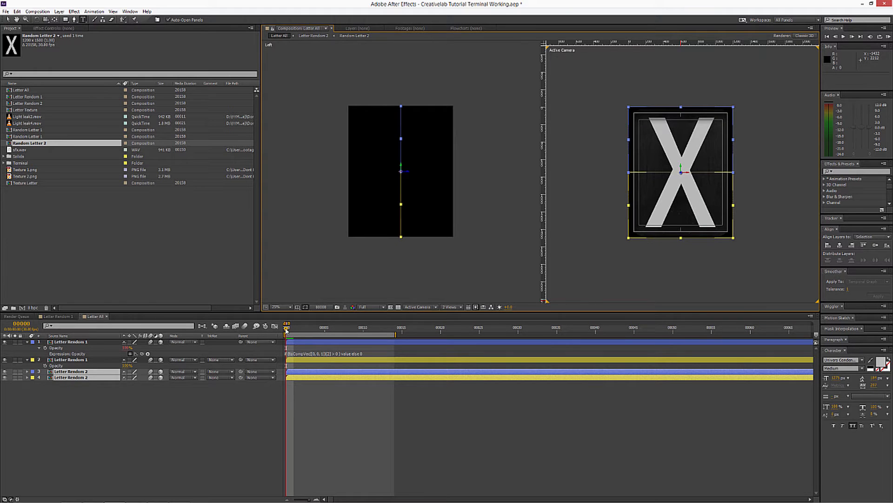
Reveal the keyframes of the two Letter Random 2 layers and shift the upper half's X Rotation keyframes to start at frame 21.
mouse_move(291, 332)
mouse_down()
mouse_move(349, 331)
mouse_move(285, 339)
mouse_move(358, 332)
mouse_move(285, 333)
mouse_up()
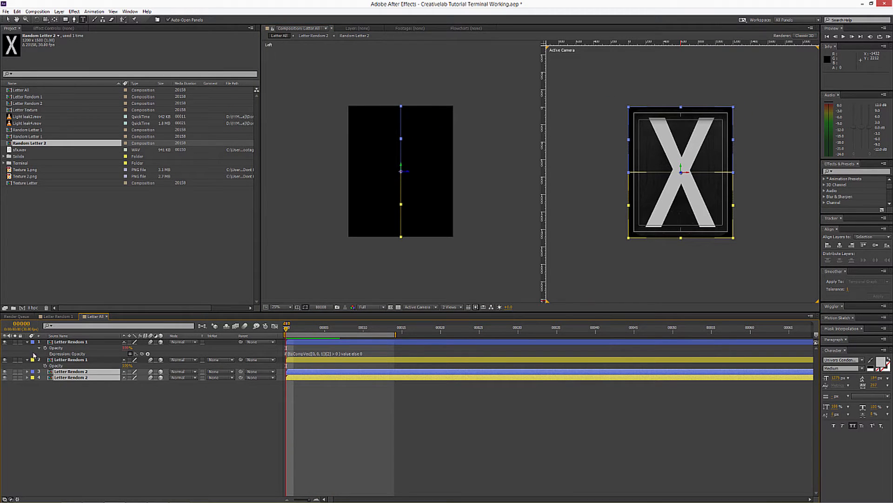
click(74, 343)
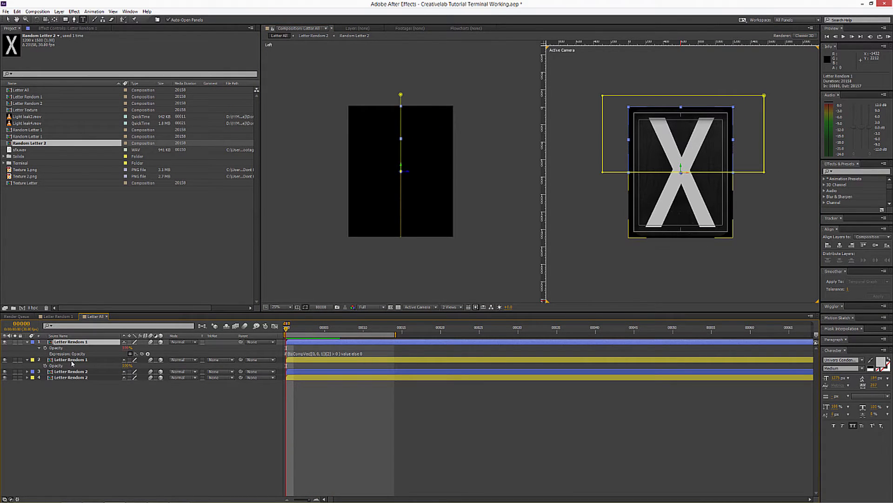
click(305, 372)
shift+click(303, 378)
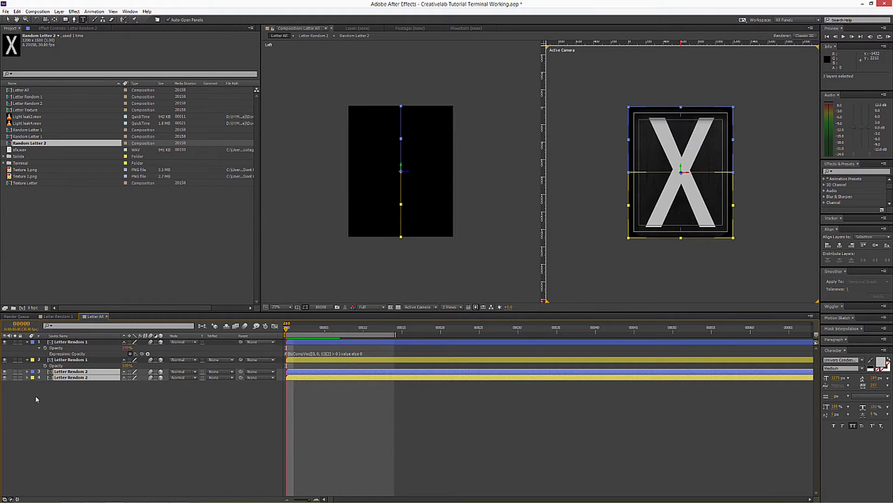
click(75, 395)
click(74, 372)
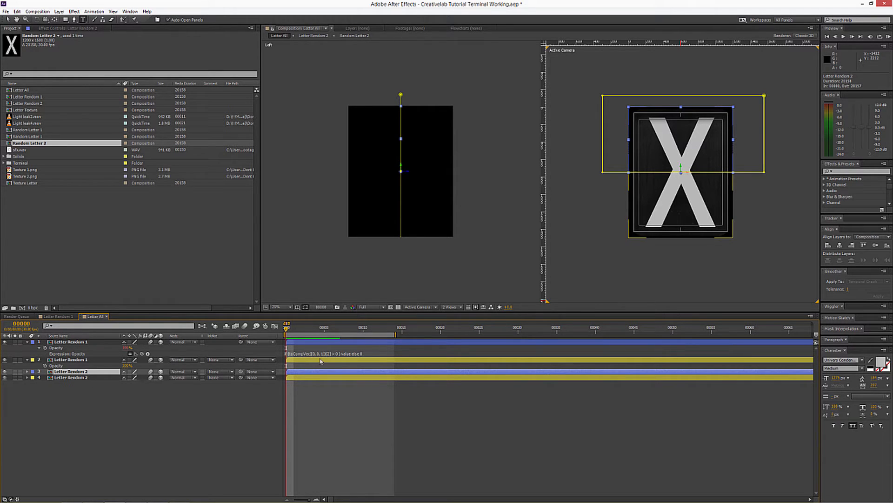
shift+click(292, 378)
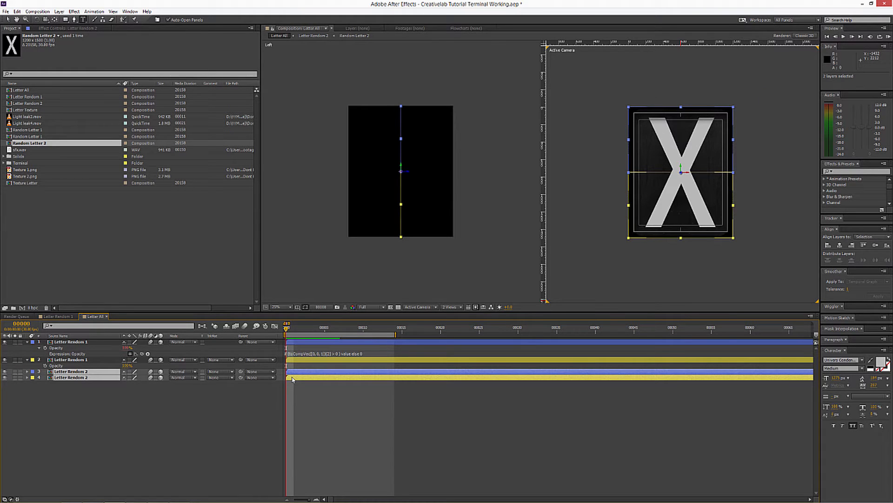
key(u)
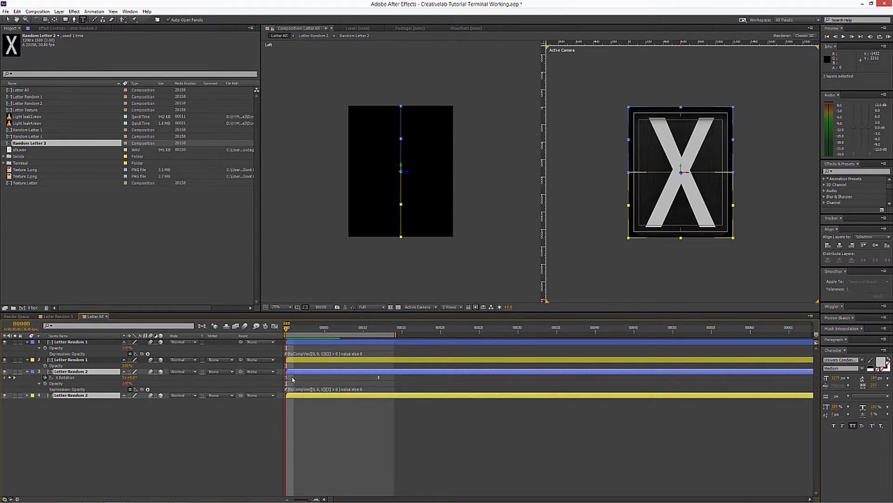
mouse_move(390, 385)
mouse_down()
mouse_move(281, 376)
mouse_move(391, 382)
mouse_up()
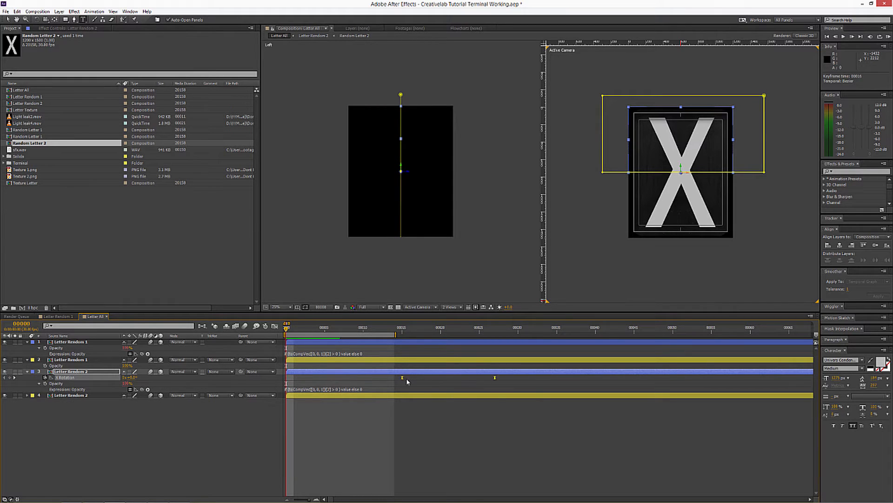
Scrub the first frames back to 0 and toggle the visibility of both Letter Random 1 halves to examine the letter beneath.
mouse_move(286, 331)
mouse_down()
mouse_move(380, 337)
mouse_move(296, 338)
mouse_up()
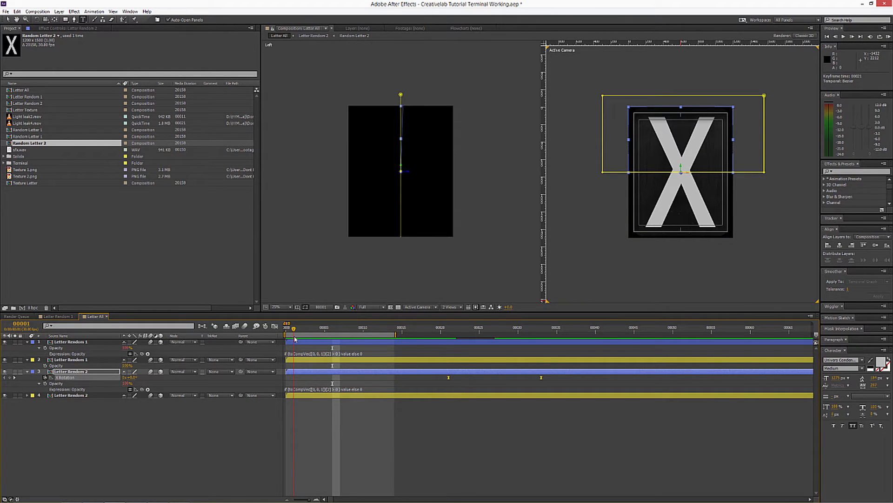
drag(295, 339, 287, 337)
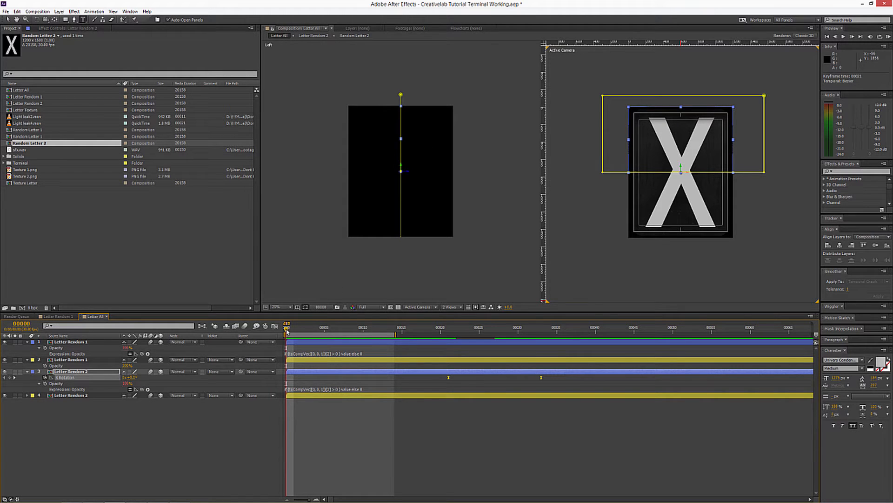
click(4, 359)
click(4, 359)
click(5, 342)
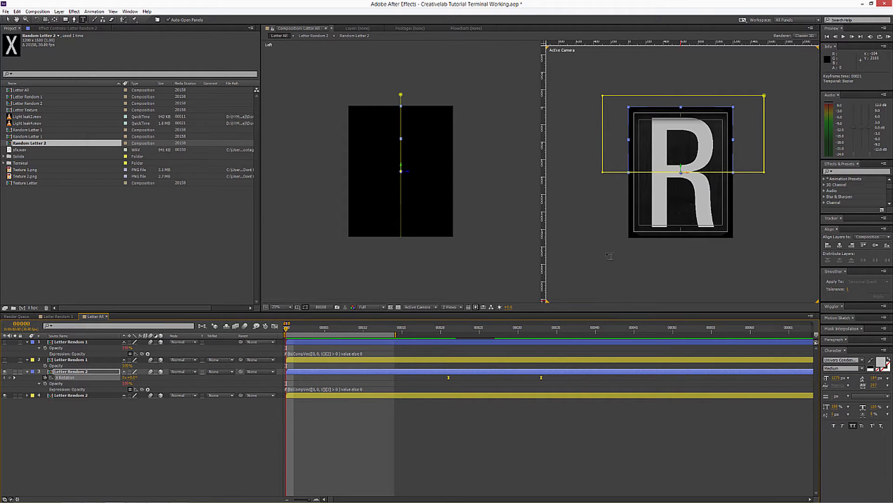
click(5, 342)
click(5, 360)
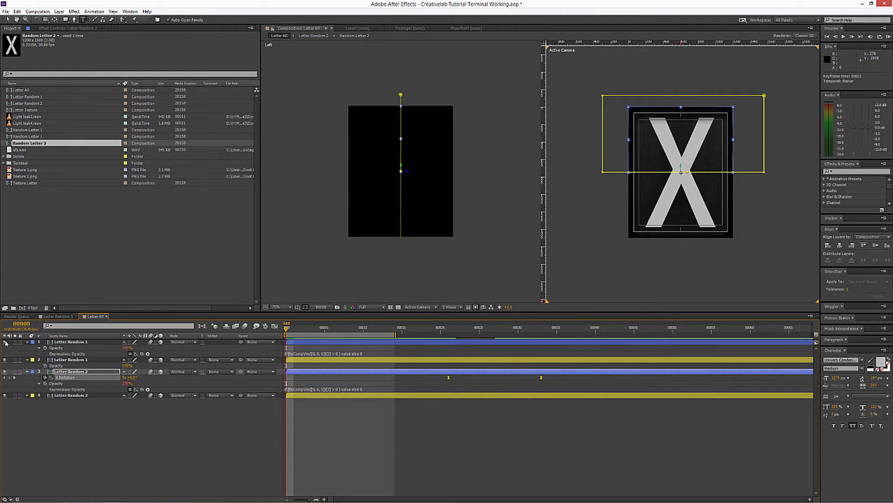
click(5, 360)
click(5, 360)
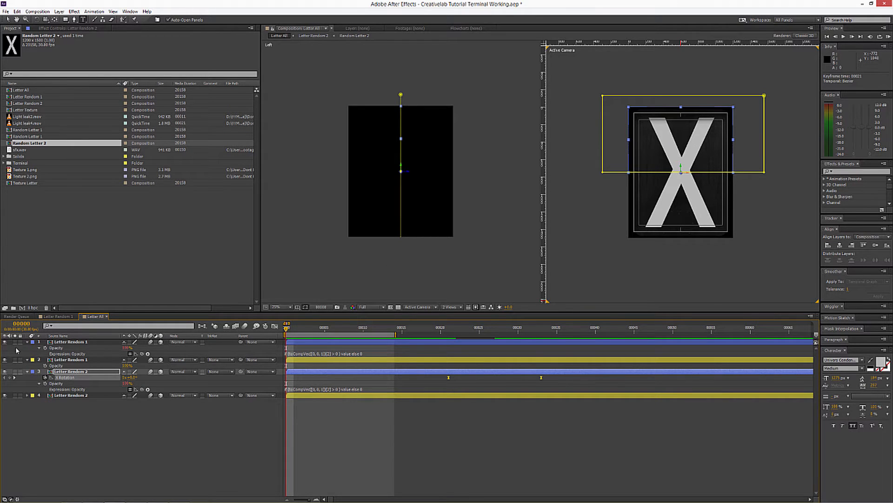
Scrub the flip from frame 0 to frame 15 to examine the revealed letter, with the Selection tool active.
drag(286, 328, 317, 328)
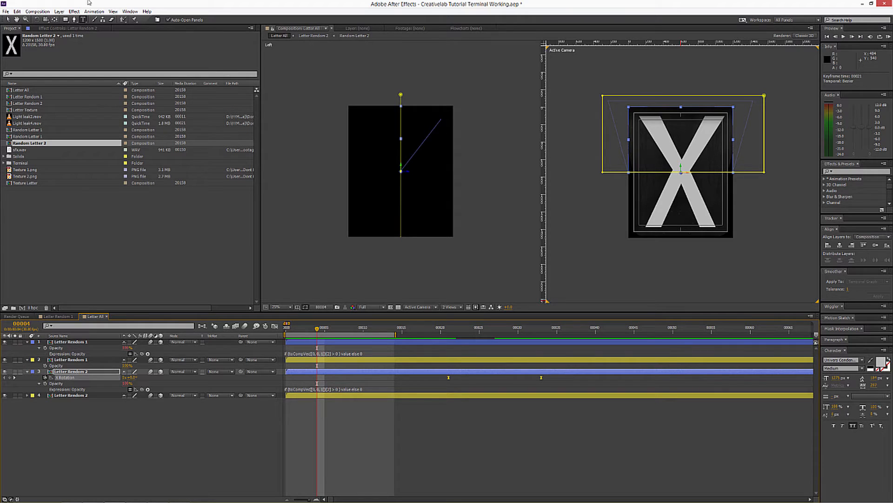
click(10, 19)
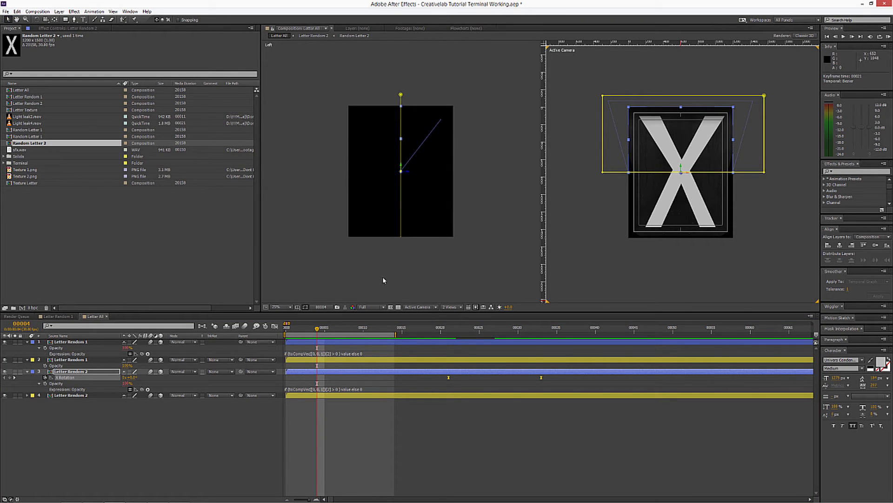
drag(320, 330, 402, 340)
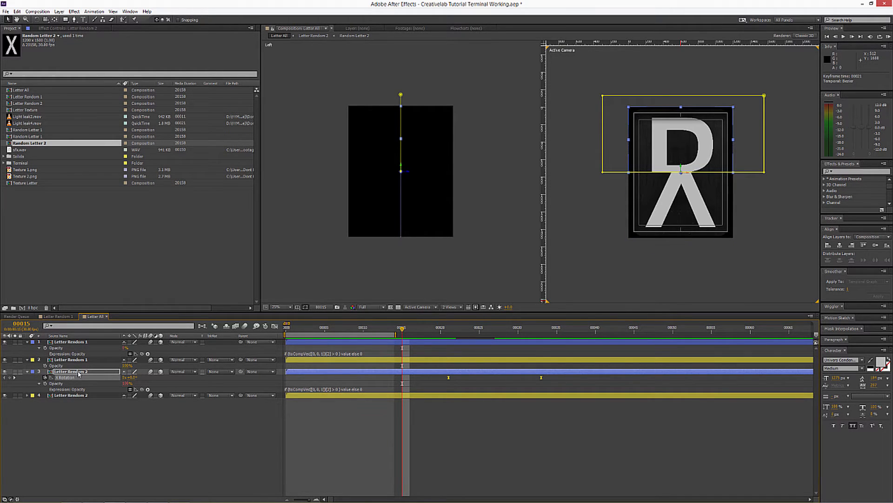
Parent the lower Letter Random 2 layer to the upper Letter Random 1 layer and scrub the flip back to frame 0.
click(75, 396)
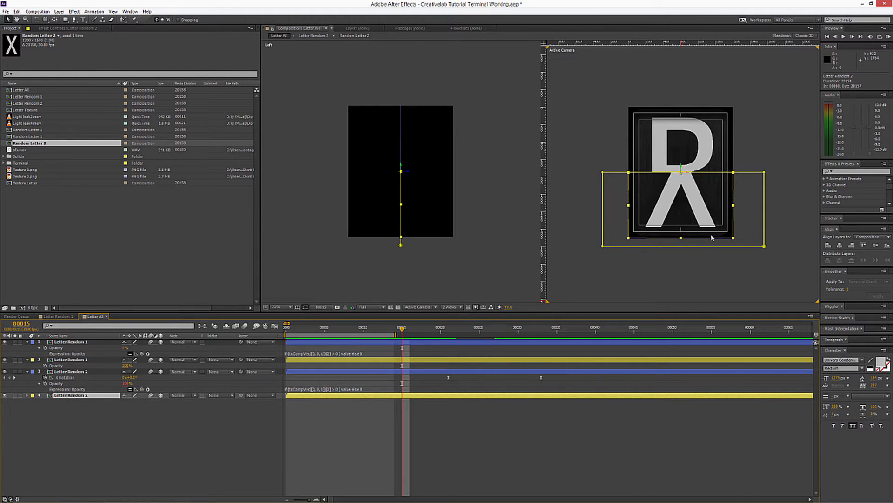
drag(241, 395, 88, 344)
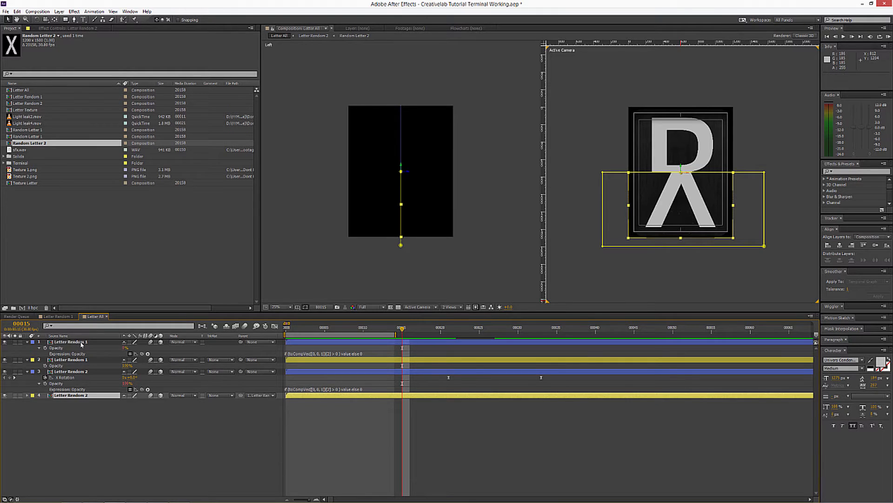
click(81, 344)
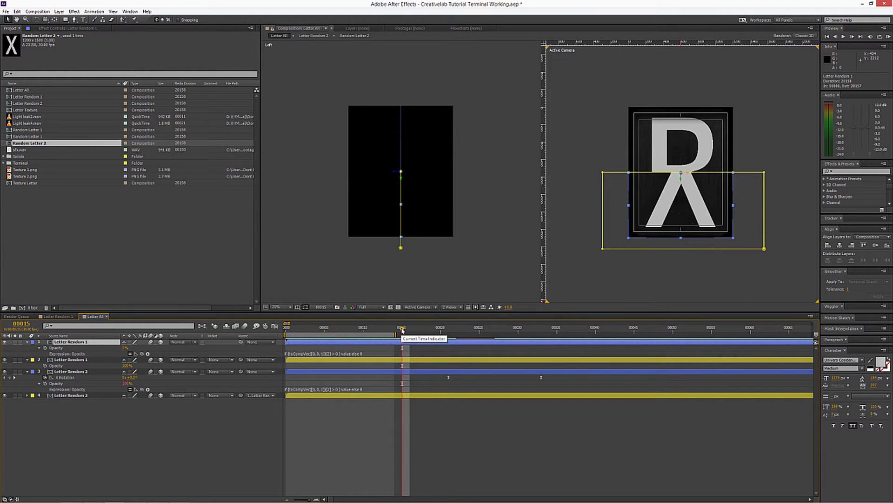
drag(403, 329, 353, 343)
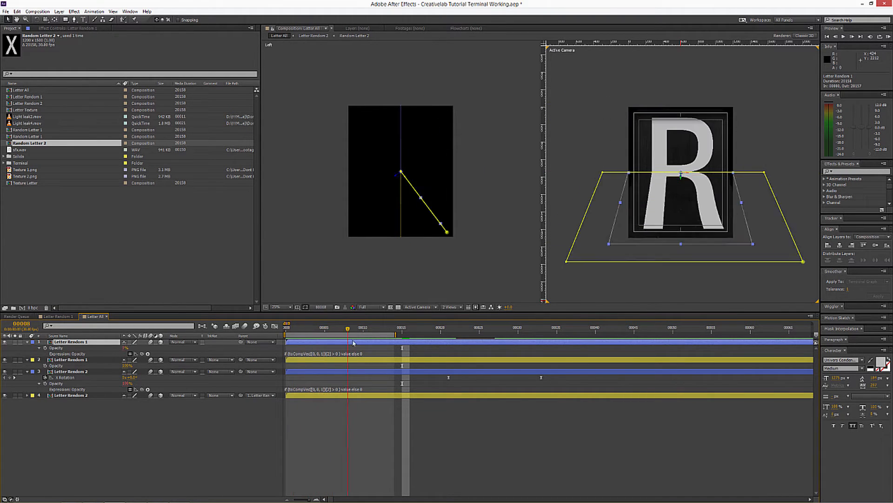
key(space)
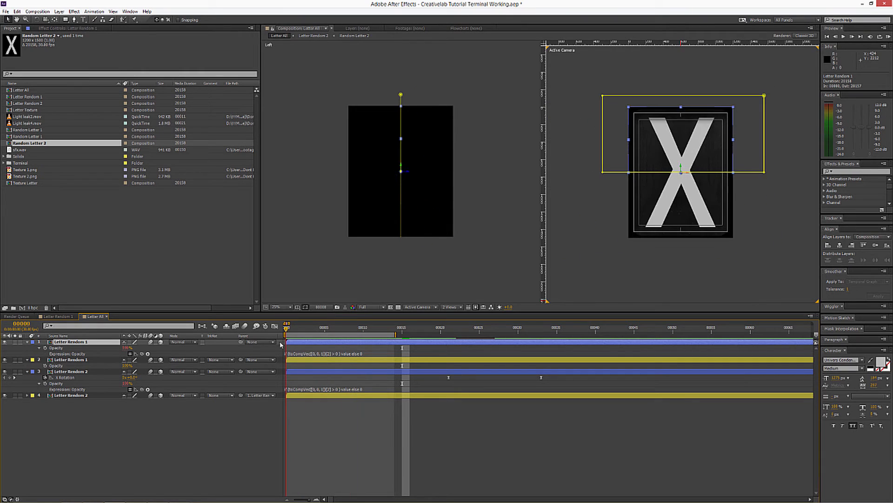
mouse_move(281, 345)
mouse_down()
mouse_move(333, 340)
mouse_move(289, 335)
mouse_up()
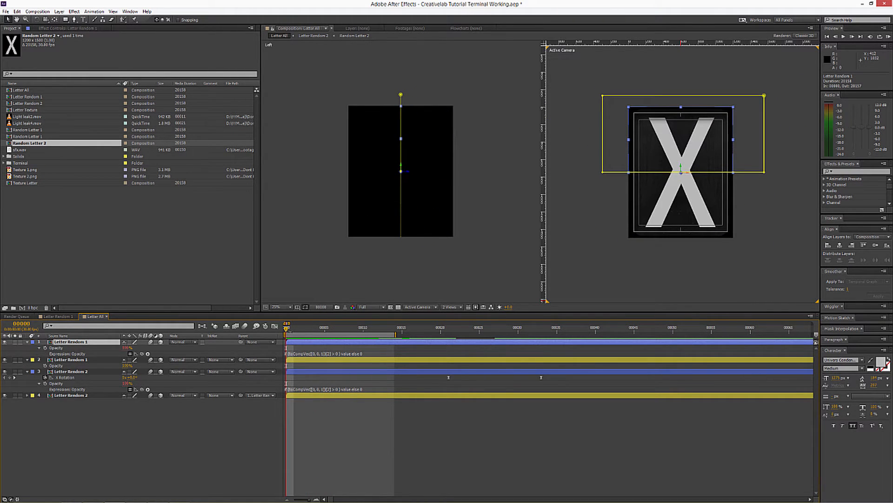
Hide both Letter Random 2 layers and scrub to frame 13 to examine the Letter Random 1 flip alone.
click(4, 371)
click(4, 395)
drag(289, 331, 387, 336)
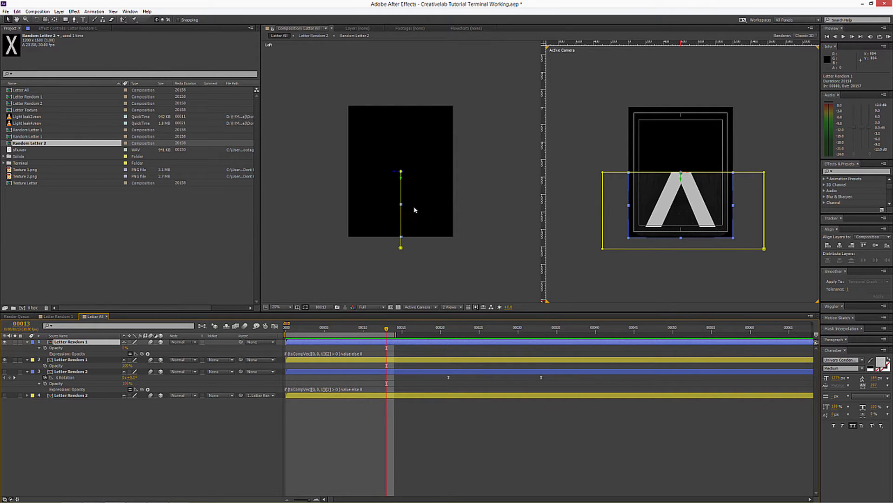
Show the lower Letter Random 2 half and toggle its solo to compare it with the lower half of the X.
click(68, 396)
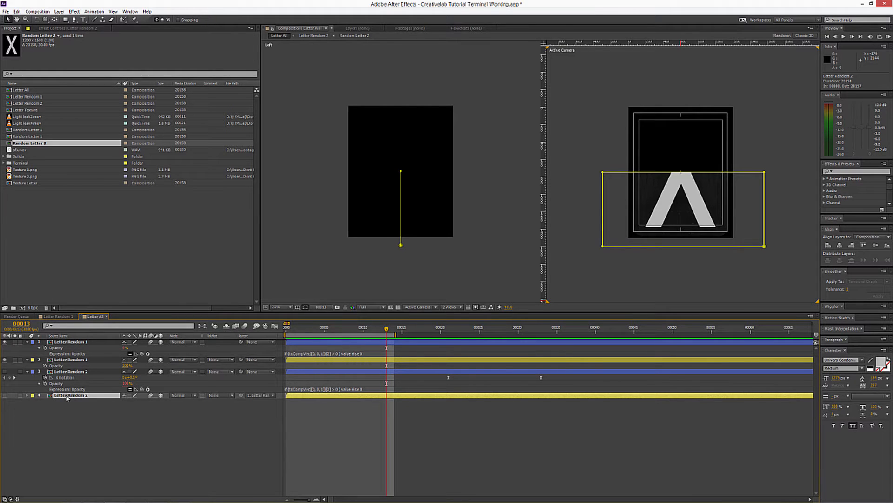
click(5, 395)
click(15, 395)
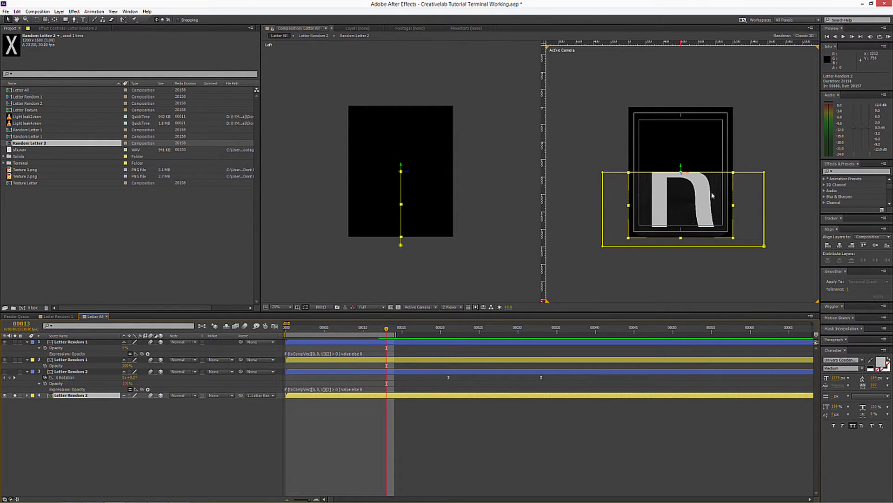
click(16, 396)
click(16, 395)
click(16, 395)
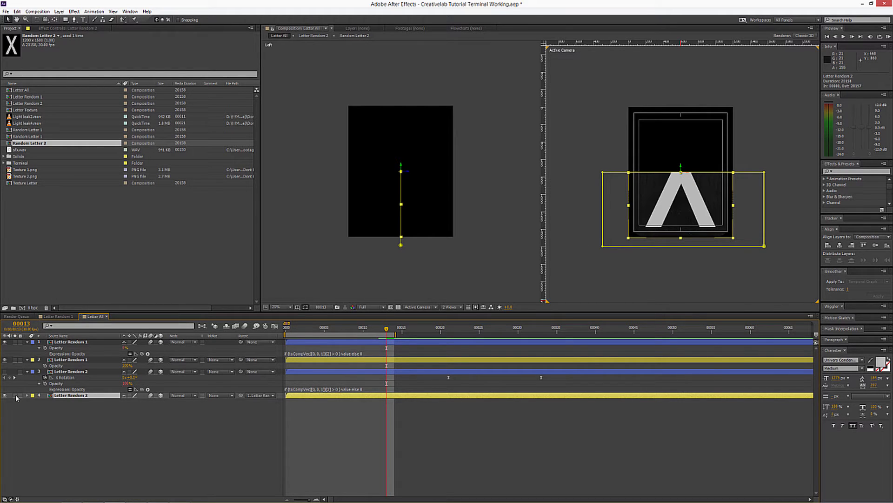
Reveal the keyframes of the flipping Letter Random 1 half and scrub back to frame 0.
click(64, 341)
key(u)
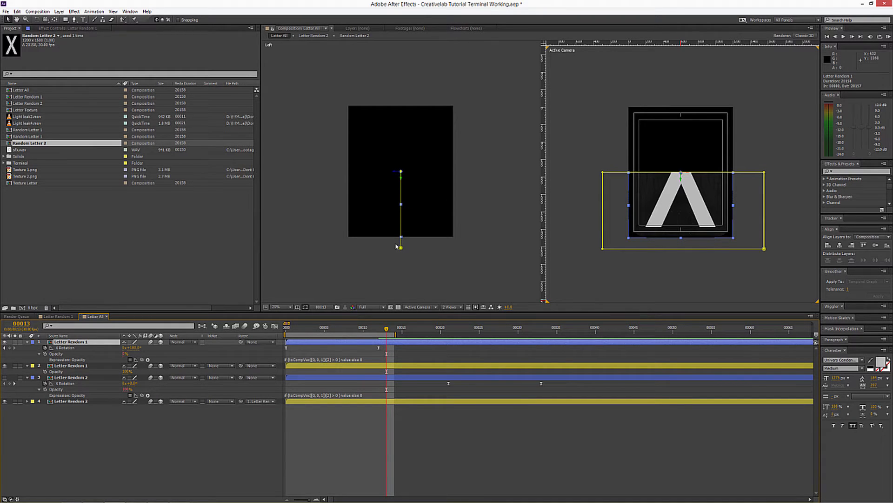
drag(386, 329, 222, 353)
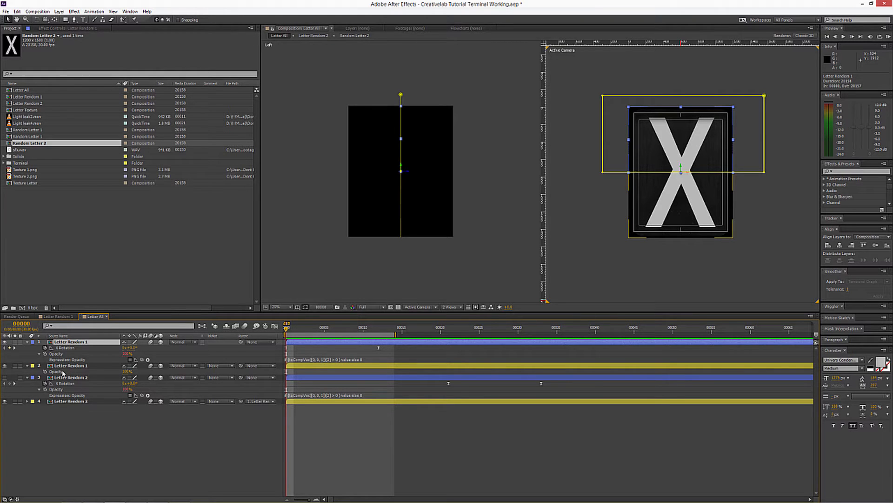
key(ctrl+a)
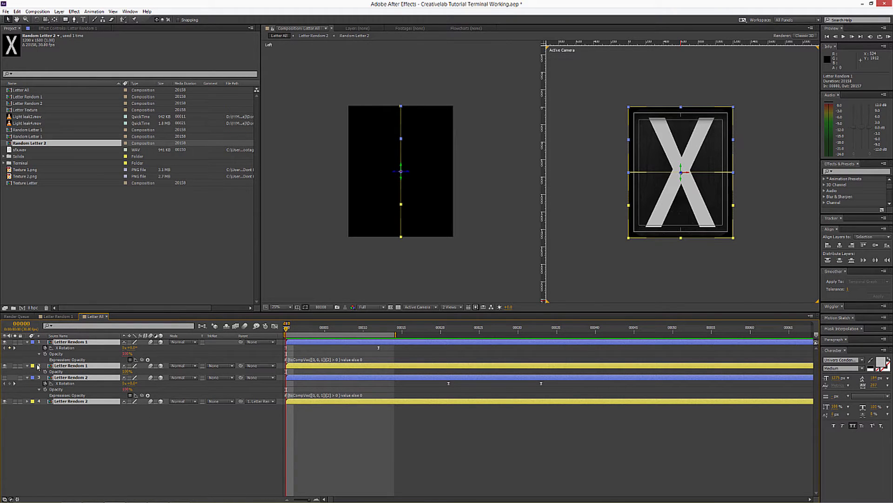
click(190, 455)
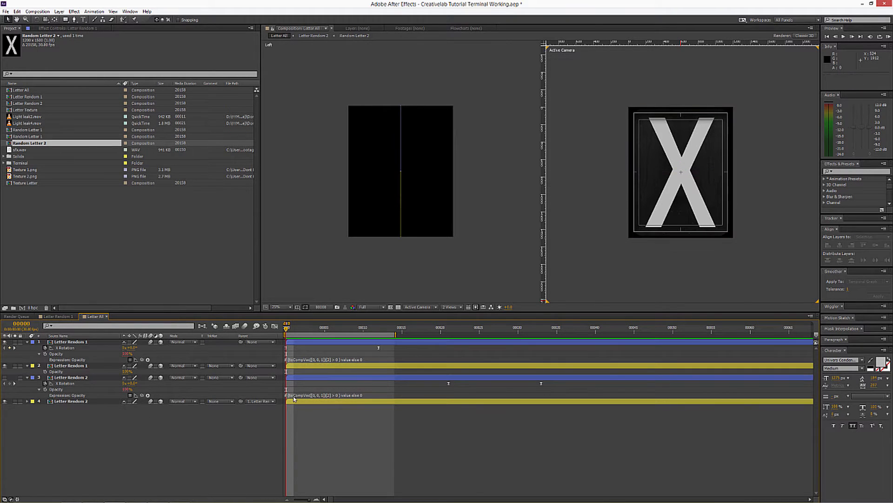
scroll(391, 198, up, 2)
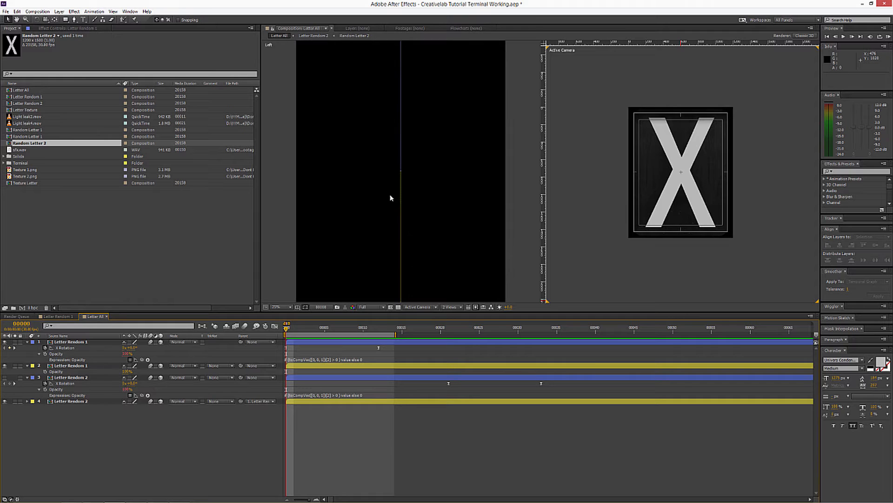
click(298, 343)
scroll(405, 182, down, 2)
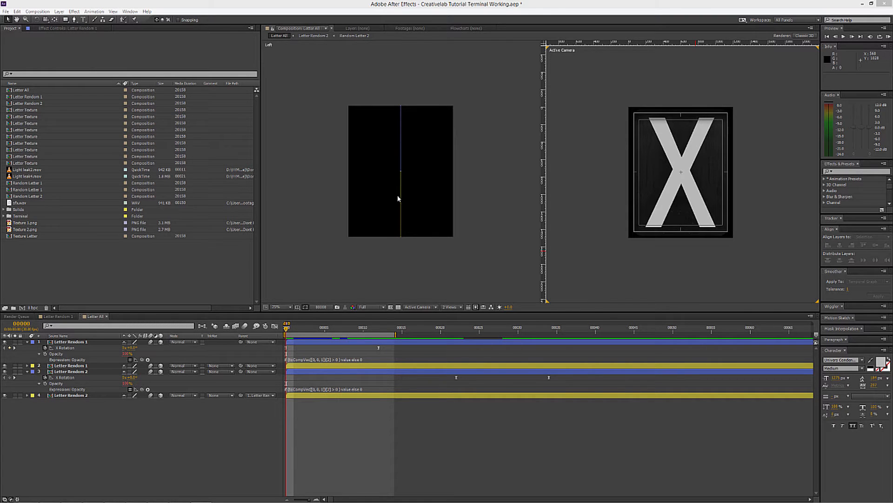
Add Position keyframes at frame 0 to both Letter Random 1 layers.
click(68, 343)
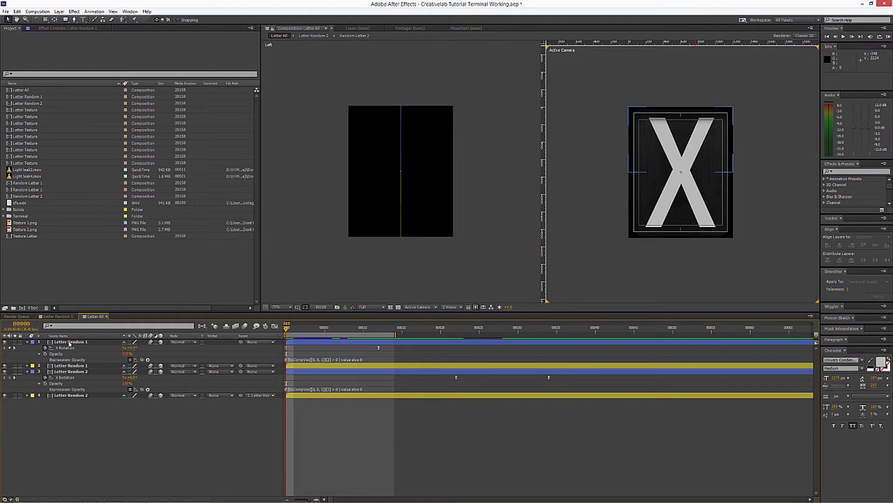
ctrl+click(71, 366)
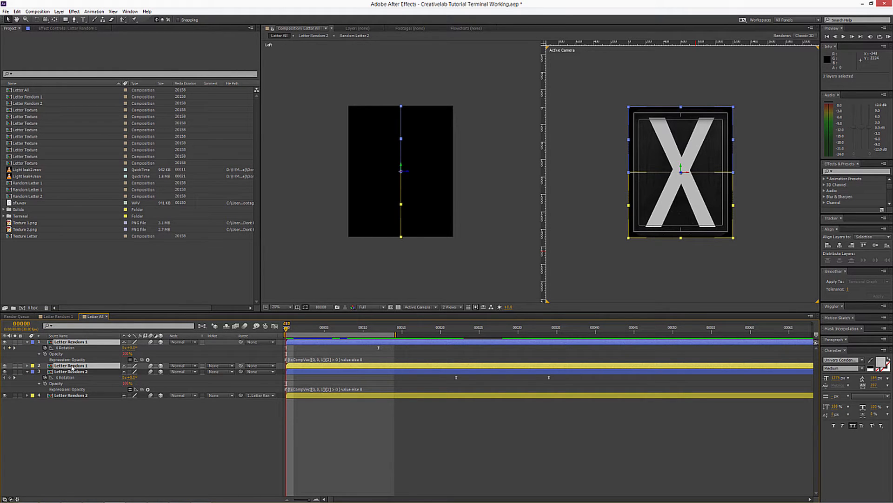
key(p)
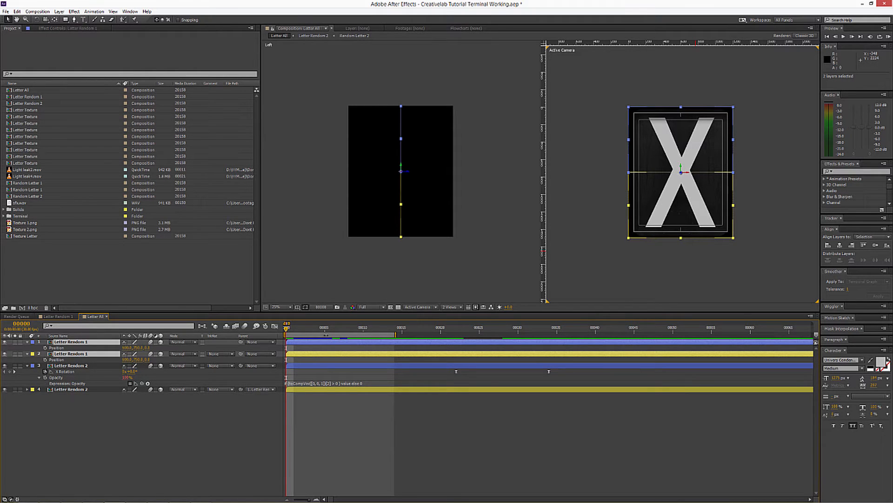
click(46, 347)
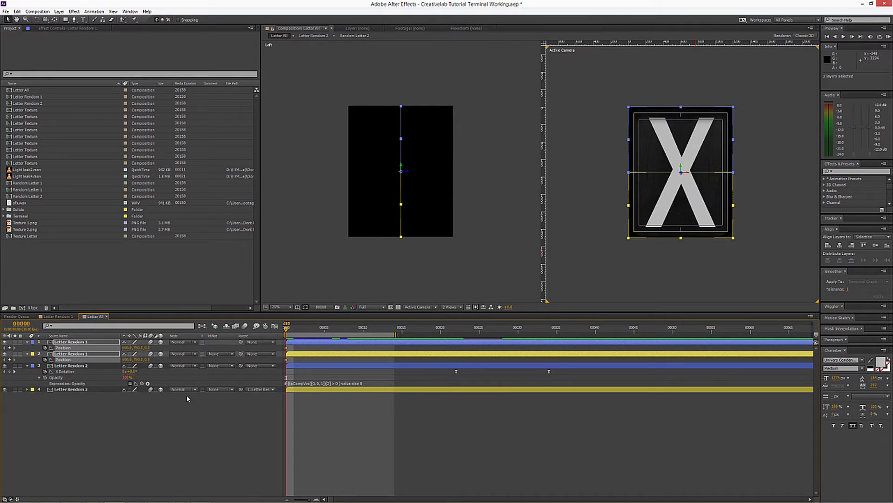
At frame 12, set the Z position of the flipping Letter Random 1 half to 1 and the static lower half to 2.
click(285, 348)
key(ctrl+v)
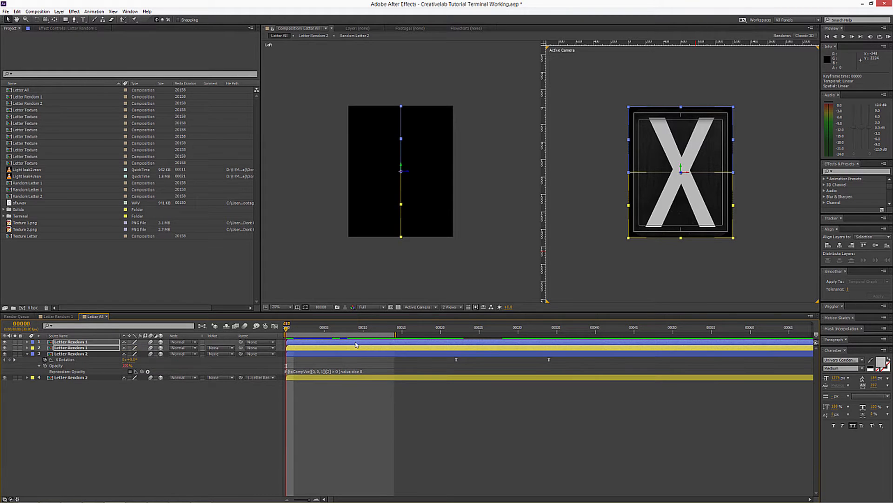
click(373, 332)
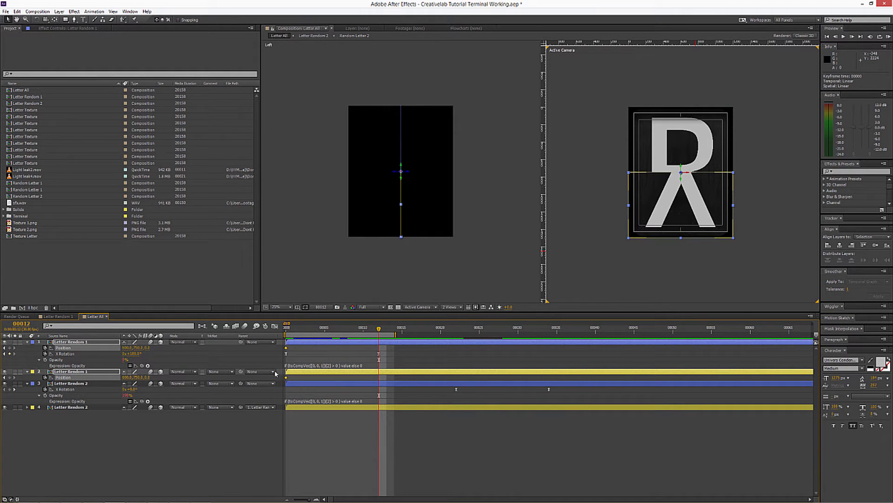
click(378, 353)
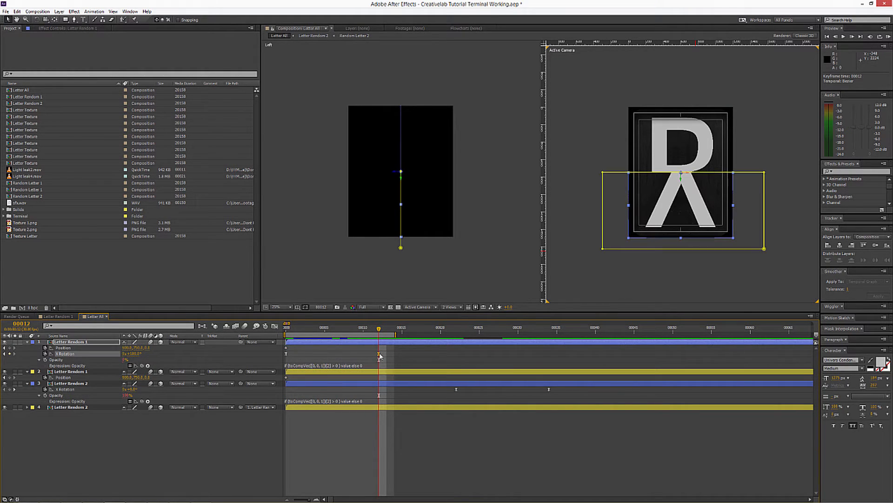
click(147, 348)
click(155, 362)
click(149, 377)
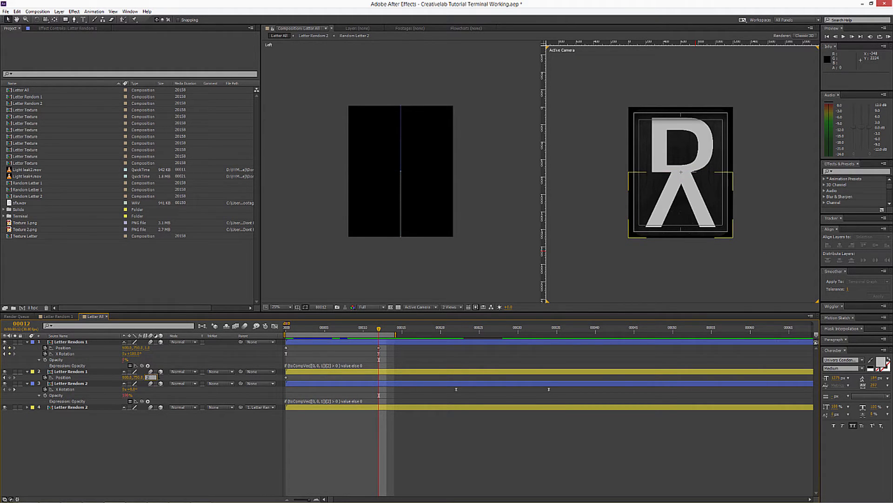
text(2)
key(Return)
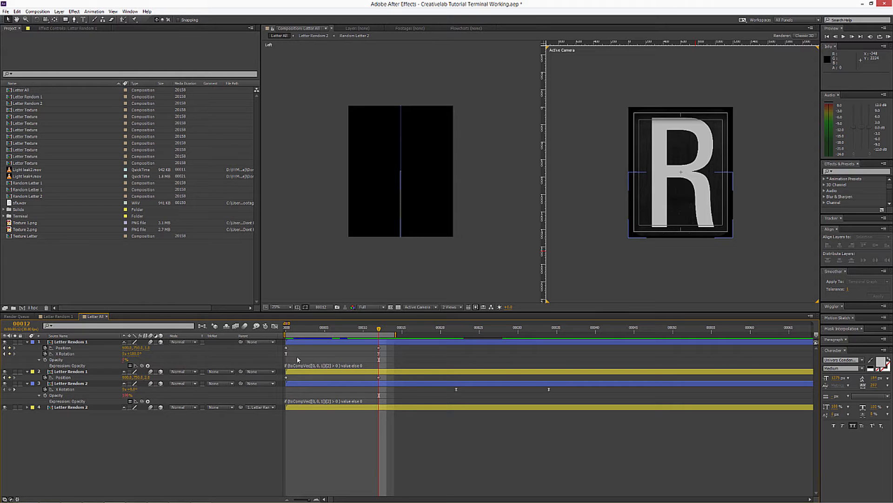
Scrub and preview the flip between frames 0 and 12 to examine the depth offset of the Letter Random 1 halves in the Left view.
scroll(417, 205, up, 3)
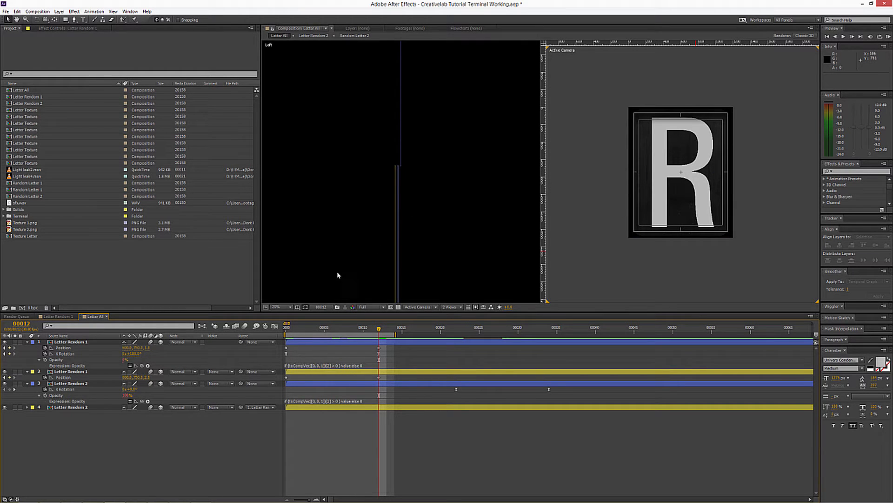
drag(287, 329, 377, 333)
drag(292, 331, 379, 331)
click(293, 330)
drag(294, 329, 377, 338)
click(394, 175)
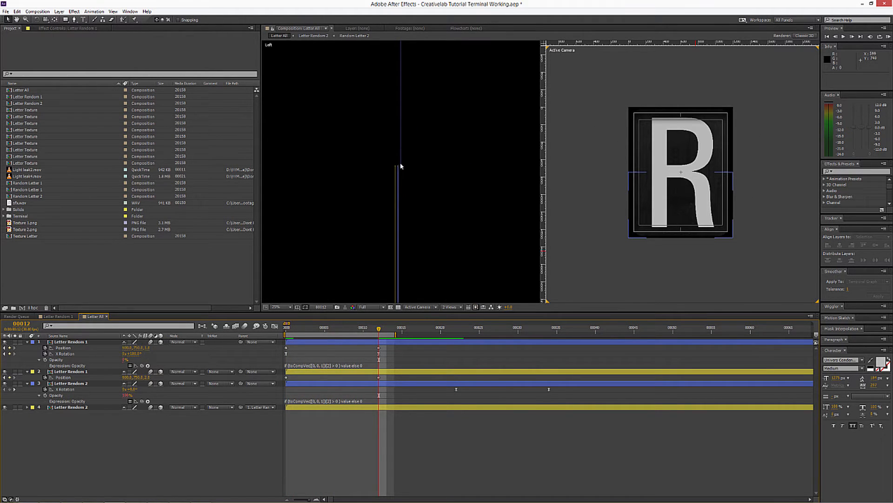
mouse_move(288, 329)
mouse_down()
mouse_move(379, 329)
mouse_move(285, 337)
mouse_up()
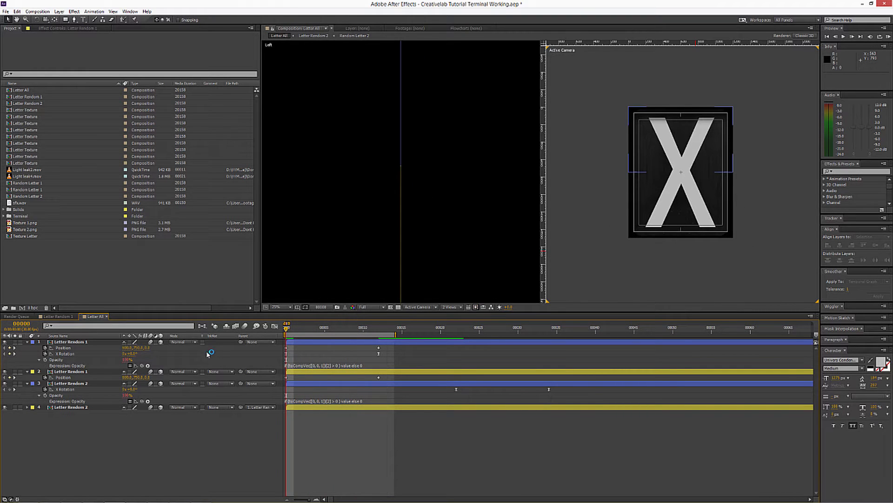
key(KP_0)
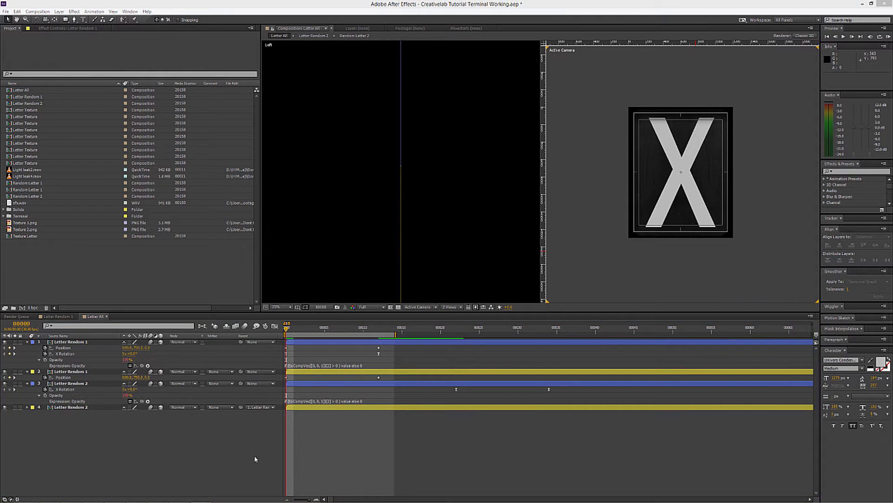
Add Position keyframes at frame 0 to both Letter Random 2 layers.
click(161, 383)
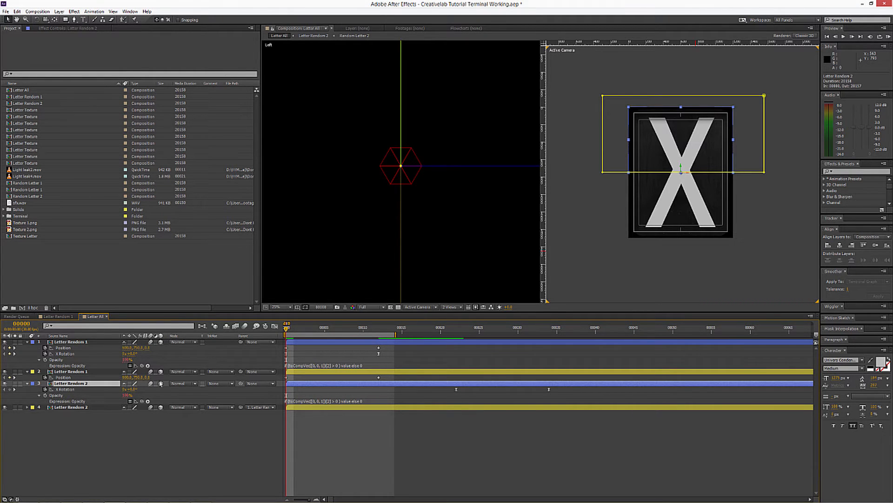
shift+click(75, 408)
key(p)
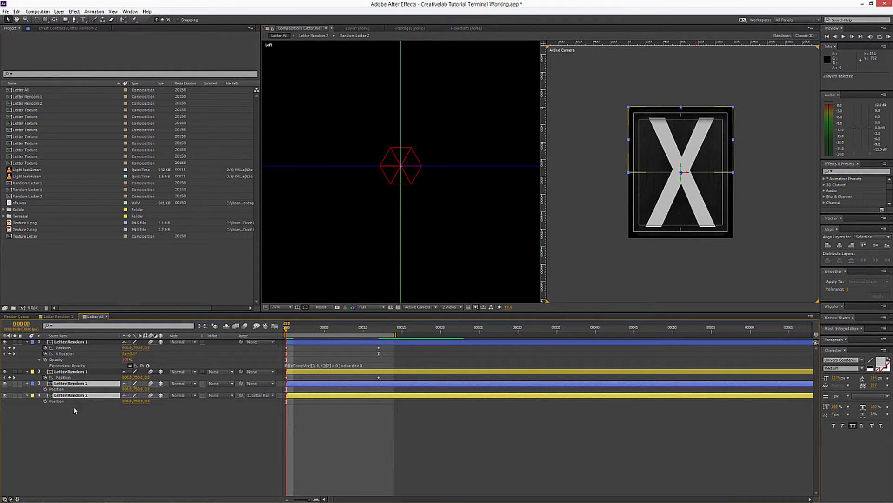
click(45, 389)
click(44, 401)
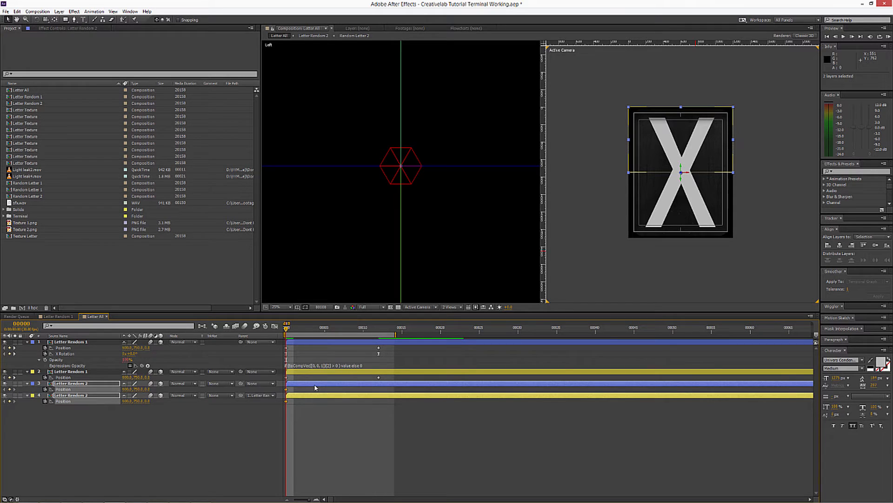
Shift the flipping Letter Random 2 half's X Rotation keyframes to frames 4 and 16, and its Position keyframe to frame 4.
key(u)
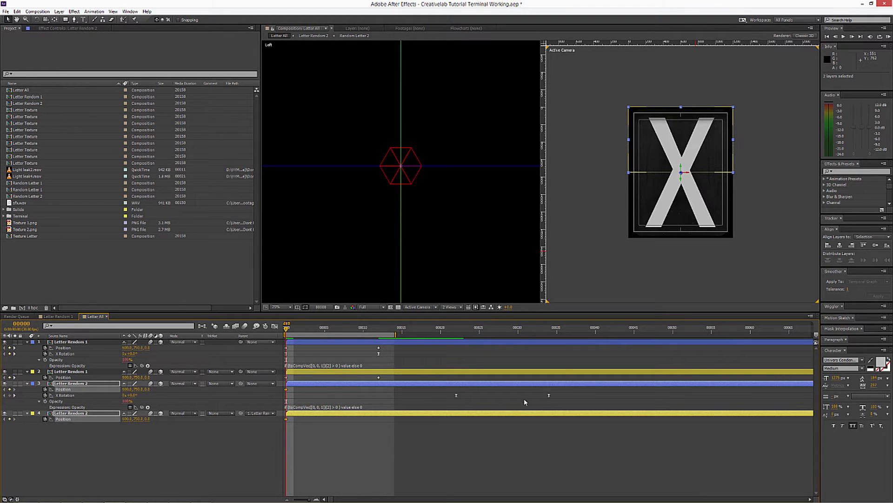
drag(556, 409, 394, 396)
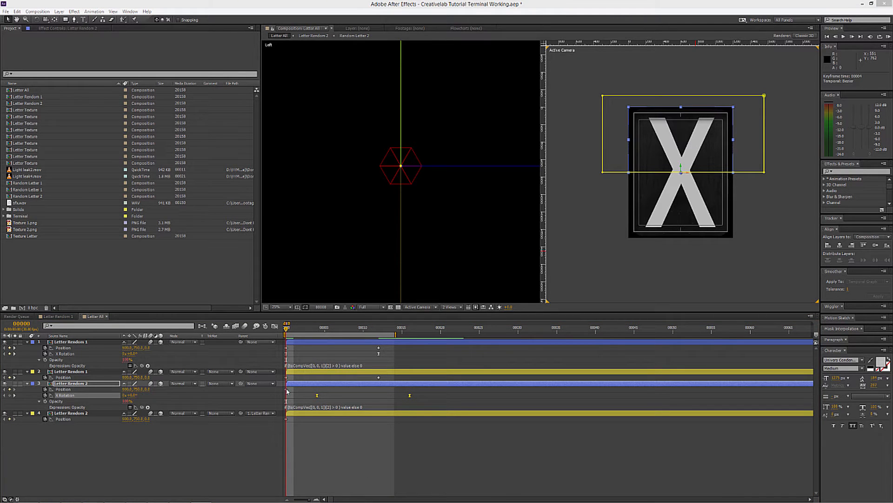
drag(287, 390, 297, 392)
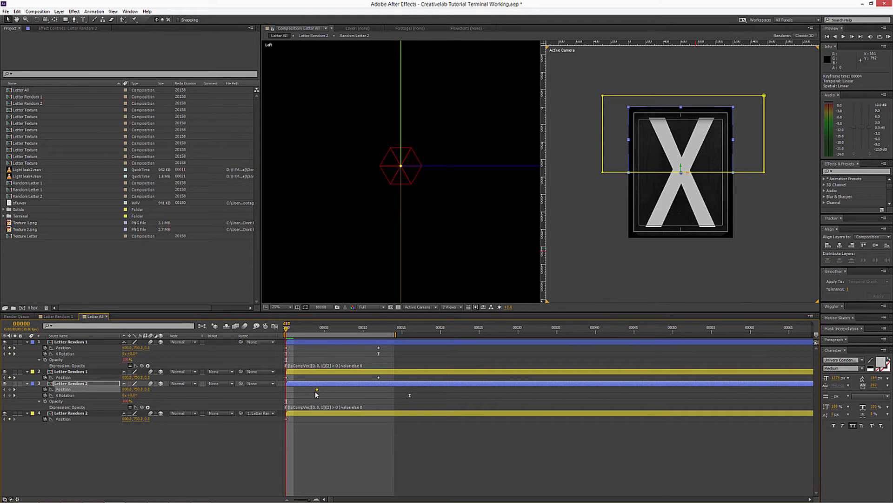
Set the Z position of the flipping Letter Random 2 half to 2 at frame 0 and to 1 at frame 16.
click(147, 389)
text(2)
key(Return)
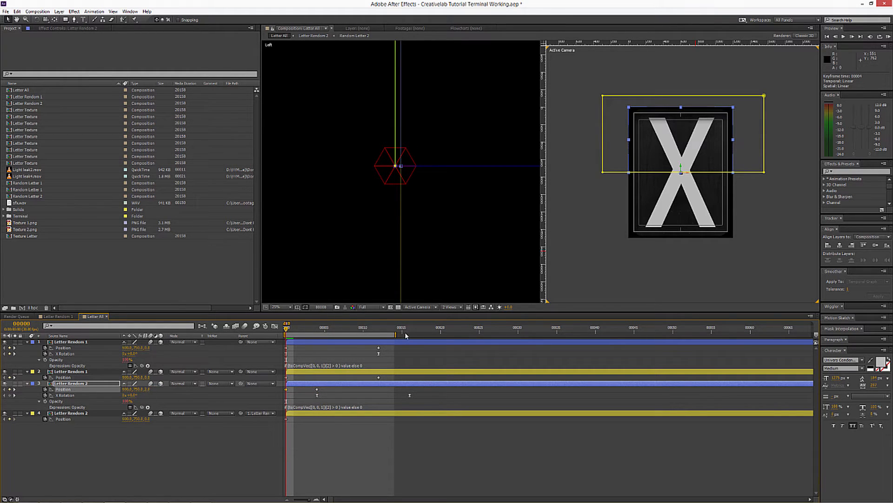
drag(405, 335, 409, 334)
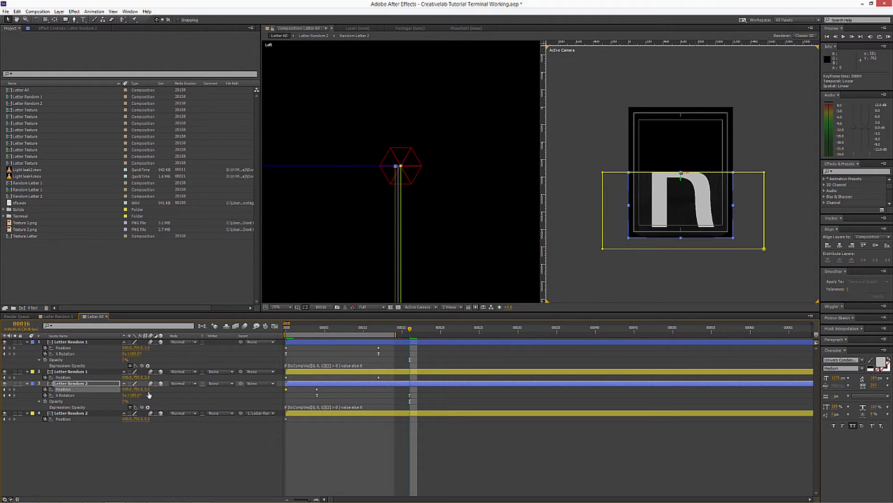
click(149, 395)
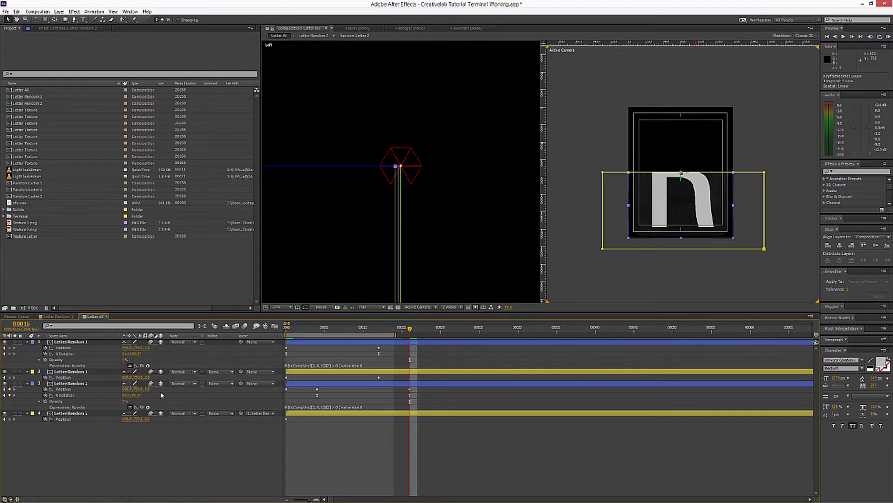
Keyframe the parented Letter Random 2 half's Z position at 2 and place that keyframe at frame 10.
click(155, 424)
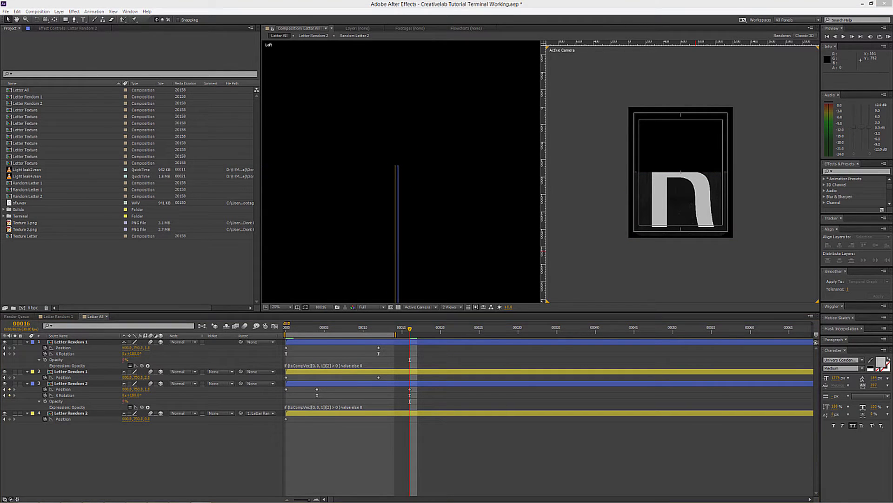
click(147, 418)
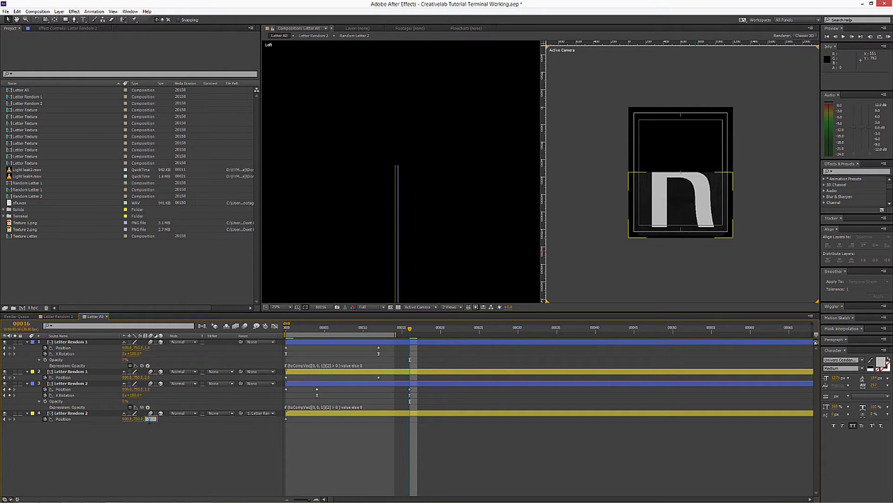
key(Return)
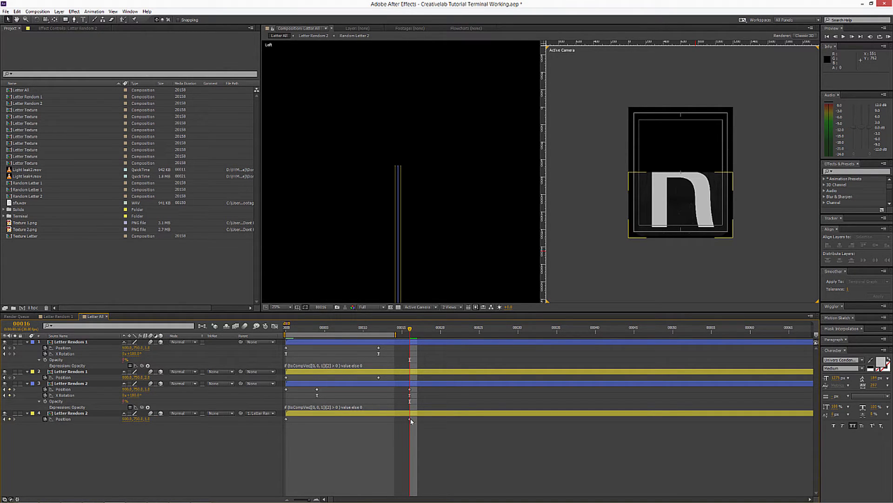
drag(410, 420, 387, 420)
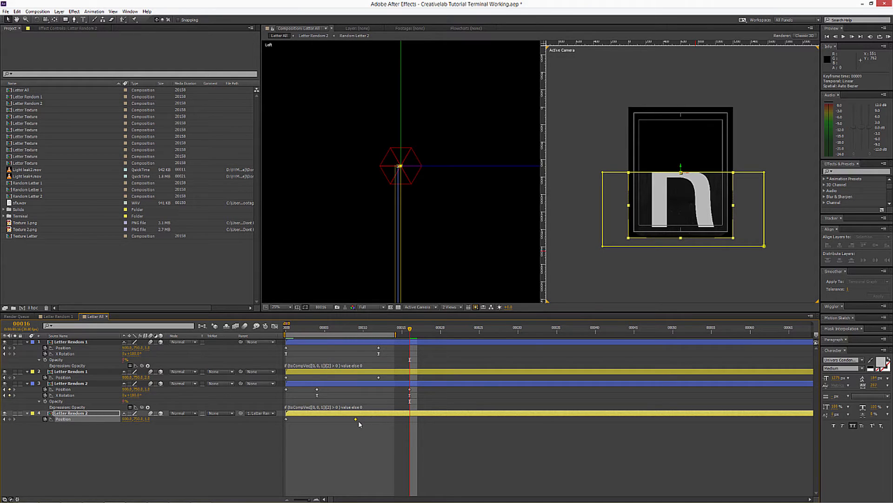
click(357, 330)
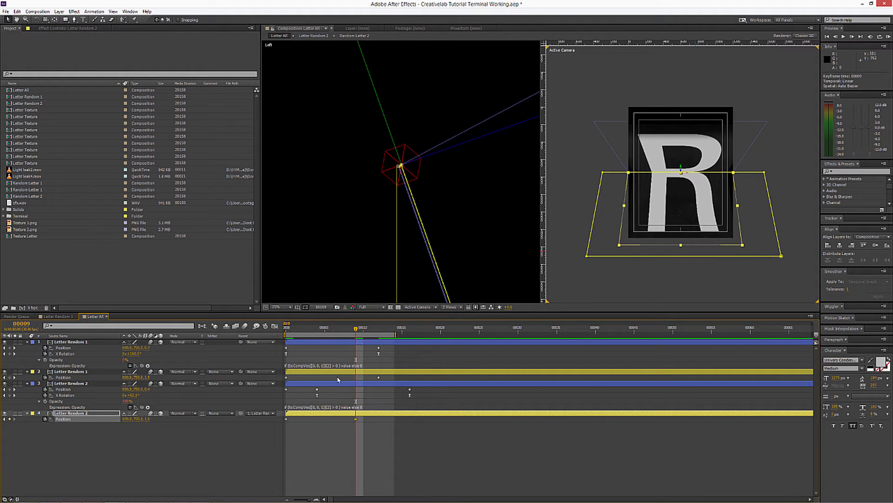
click(155, 431)
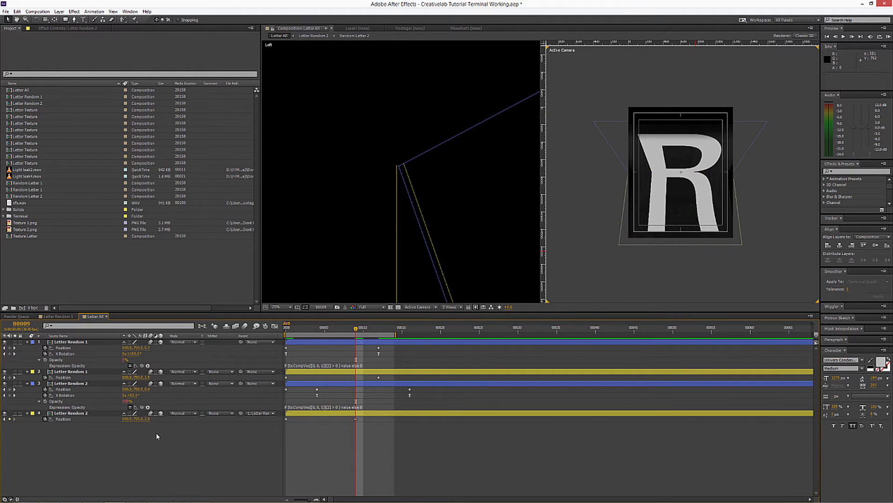
mouse_move(356, 329)
mouse_down()
mouse_move(370, 331)
mouse_move(356, 329)
mouse_up()
drag(356, 418, 364, 418)
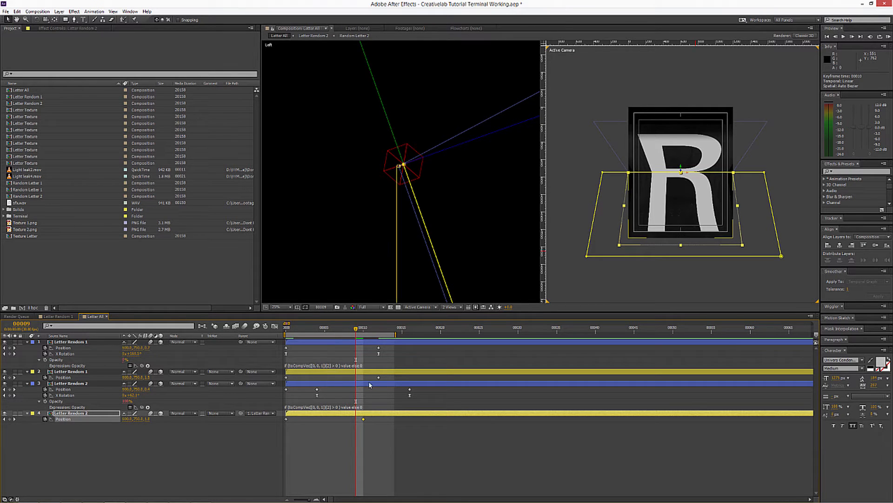
Compare the depth of the individual Letter Random 1 and Letter Random 2 halves at frame 1 in the Left view.
click(318, 329)
drag(318, 329, 293, 353)
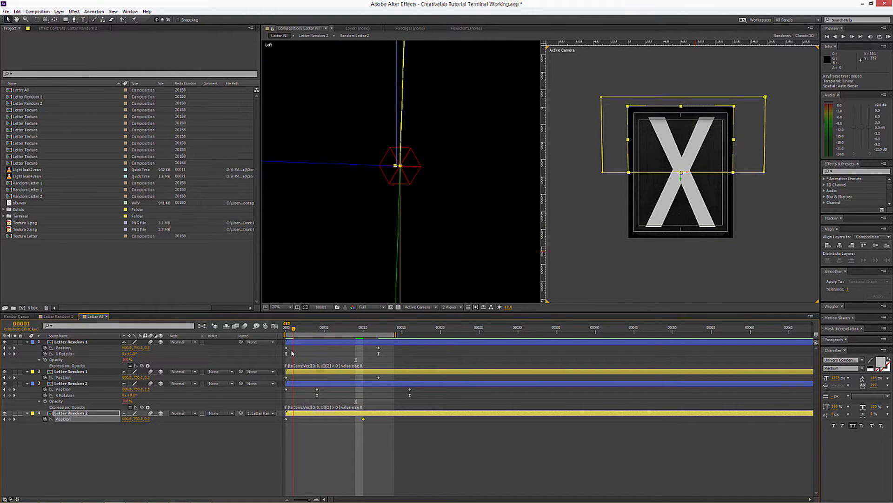
click(293, 384)
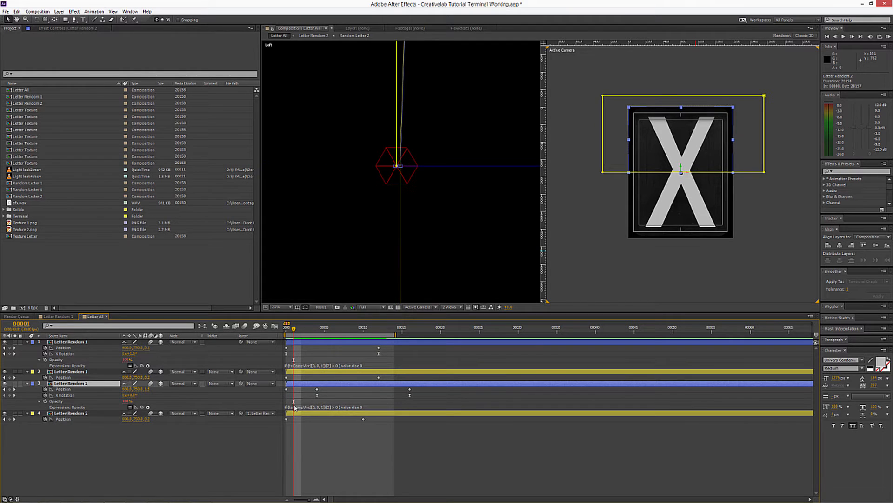
click(302, 344)
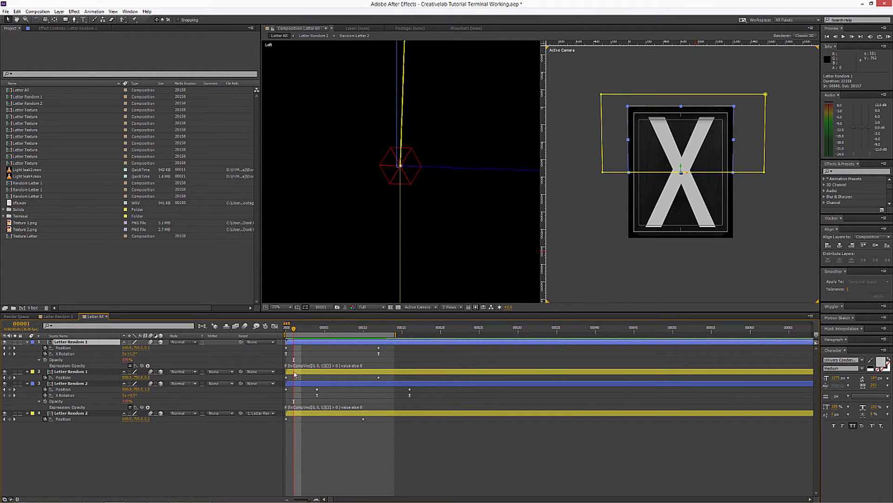
click(72, 384)
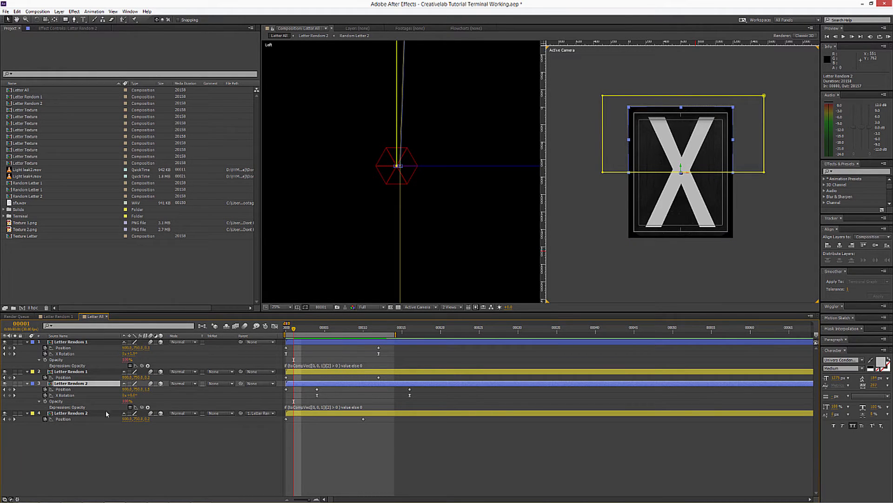
click(79, 414)
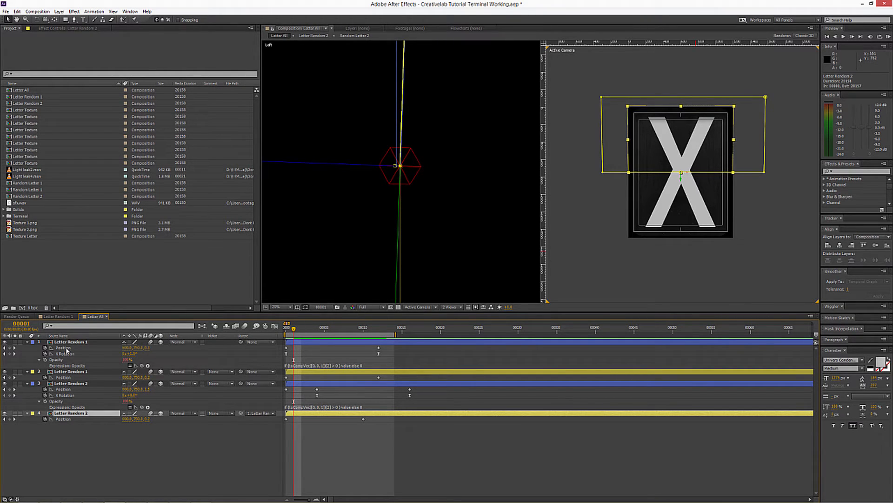
Scrub between frames 0 and 12 to examine how the stacking order of the letter halves changes during the flip.
click(286, 329)
drag(286, 330, 333, 330)
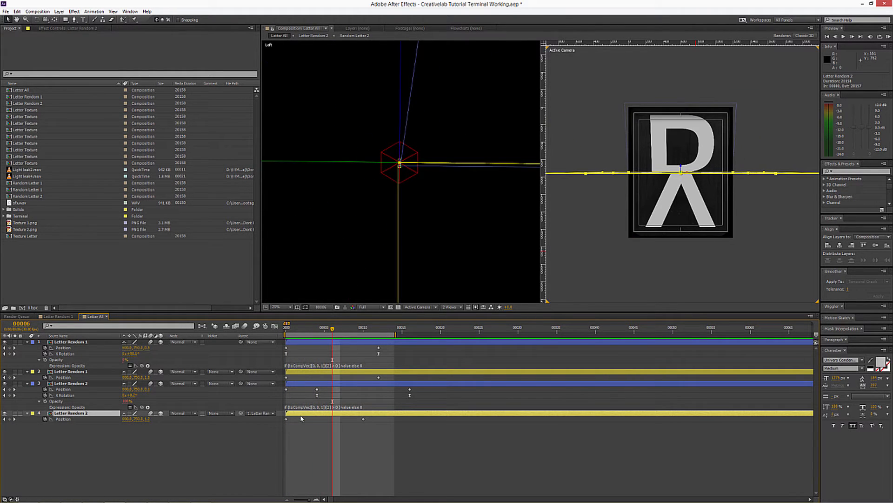
key(Page_Down)
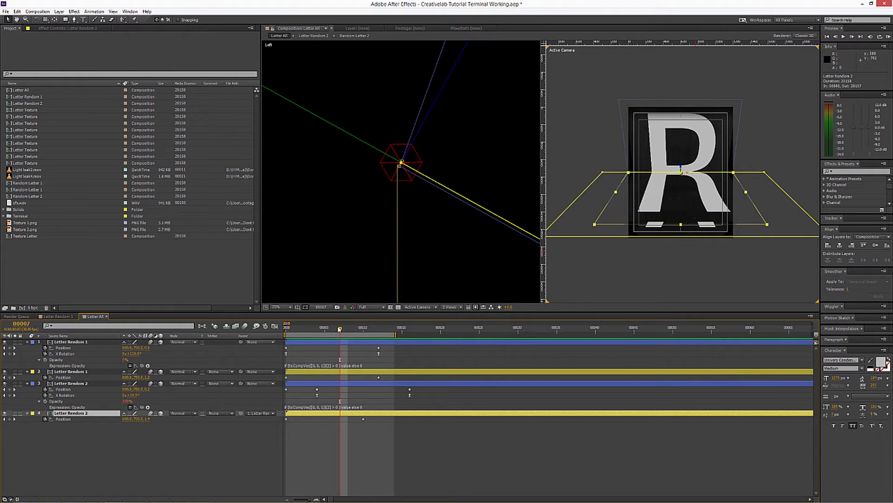
drag(335, 330, 287, 329)
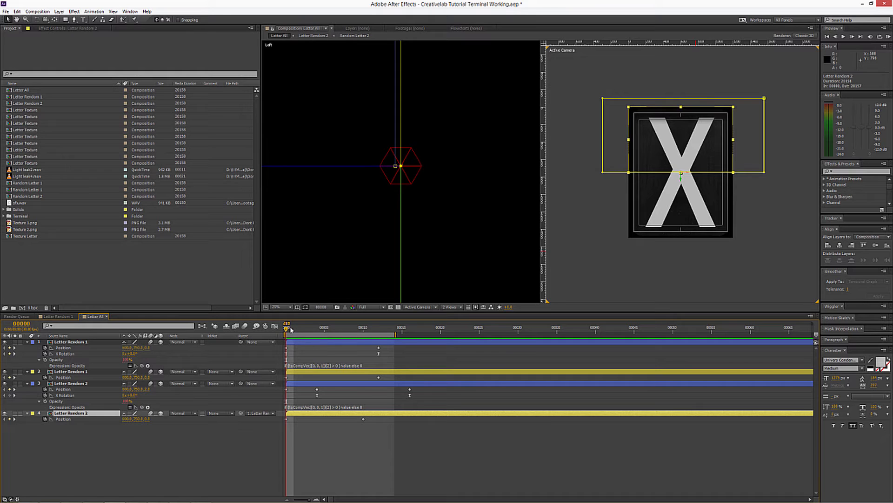
drag(292, 330, 309, 330)
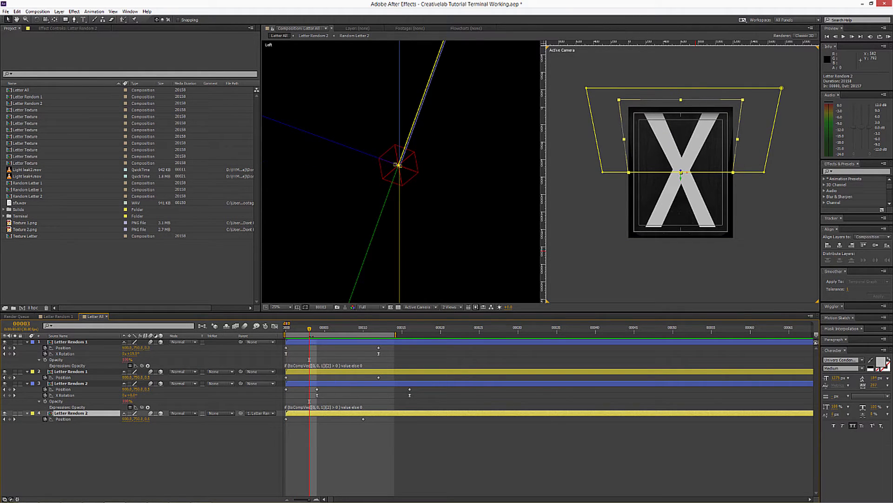
click(304, 342)
drag(312, 330, 356, 331)
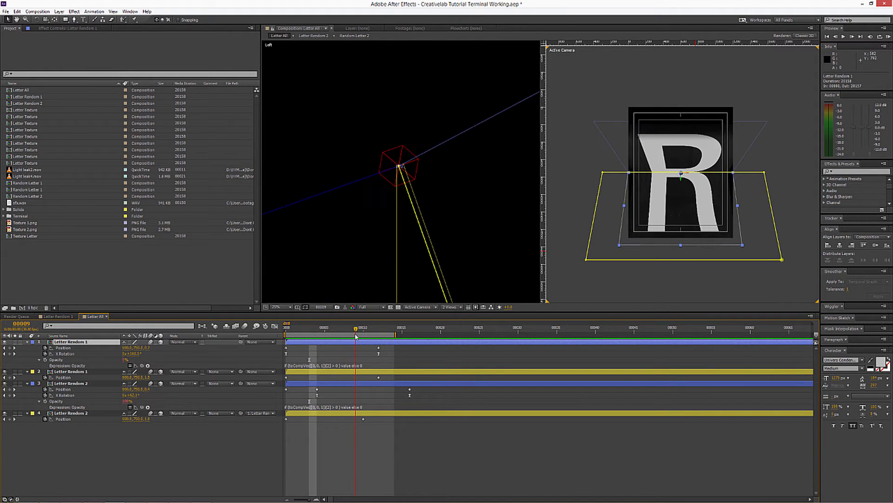
click(344, 414)
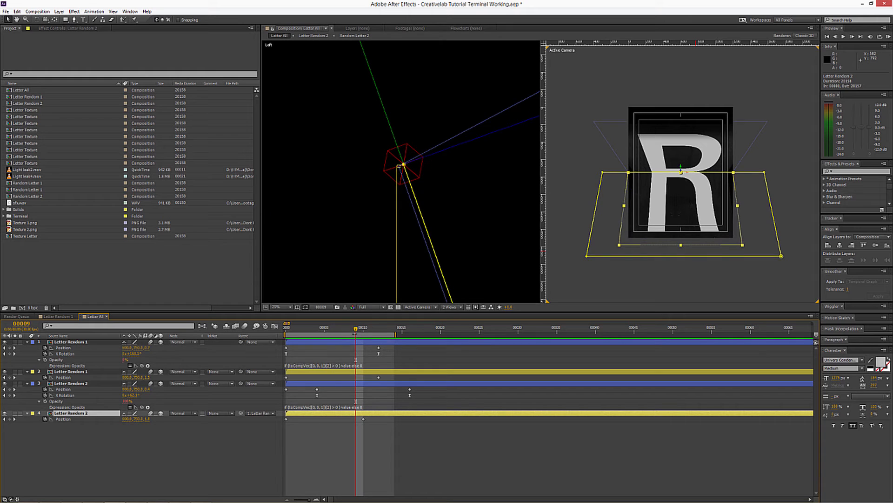
drag(355, 330, 363, 330)
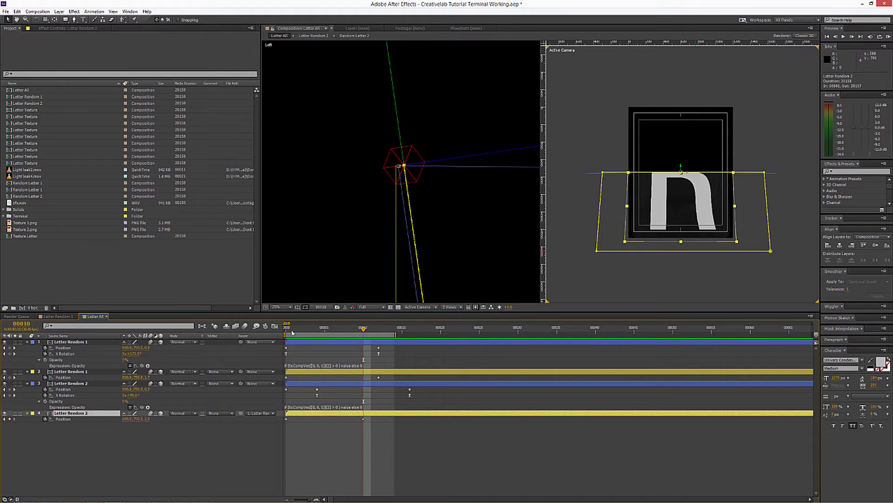
drag(287, 331, 370, 334)
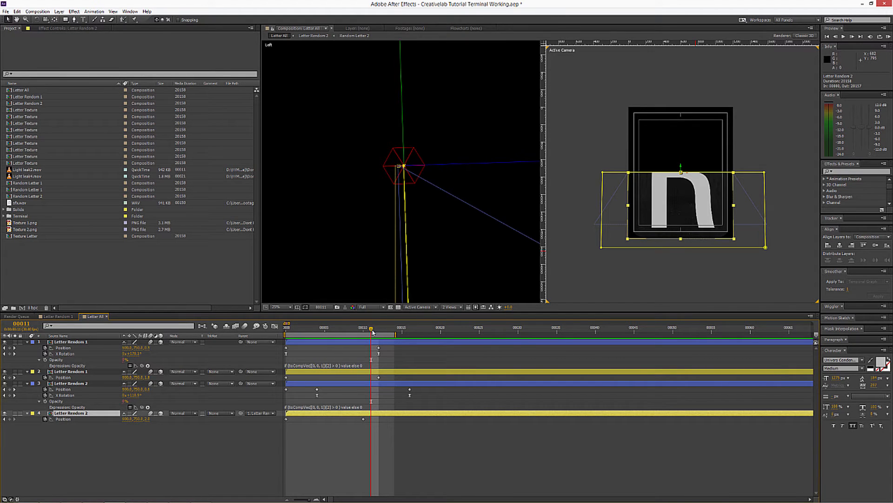
drag(373, 331, 67, 345)
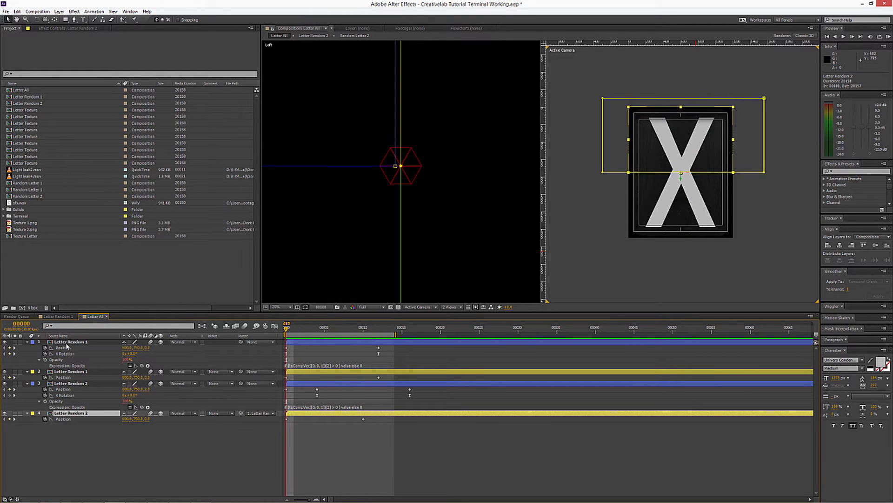
drag(287, 329, 381, 342)
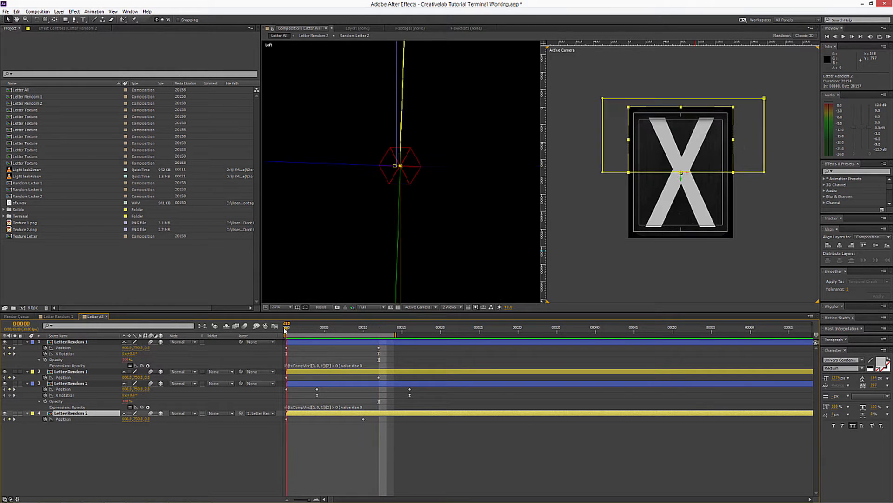
click(286, 329)
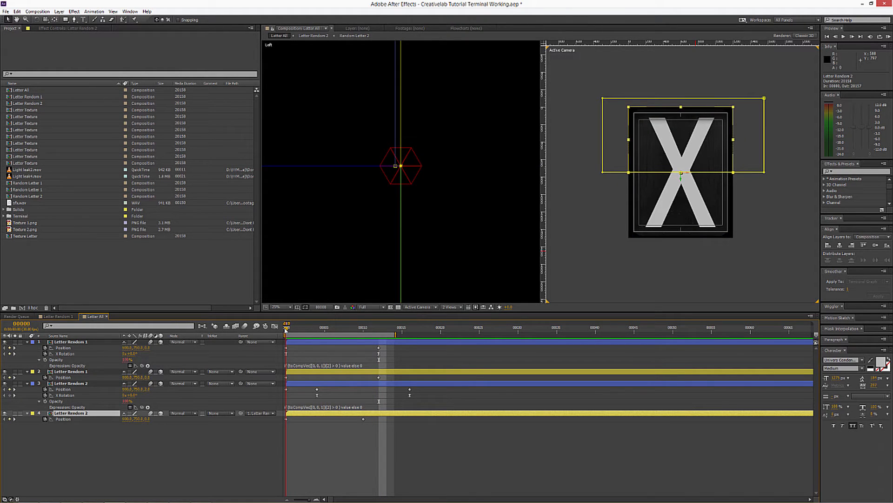
drag(286, 329, 299, 350)
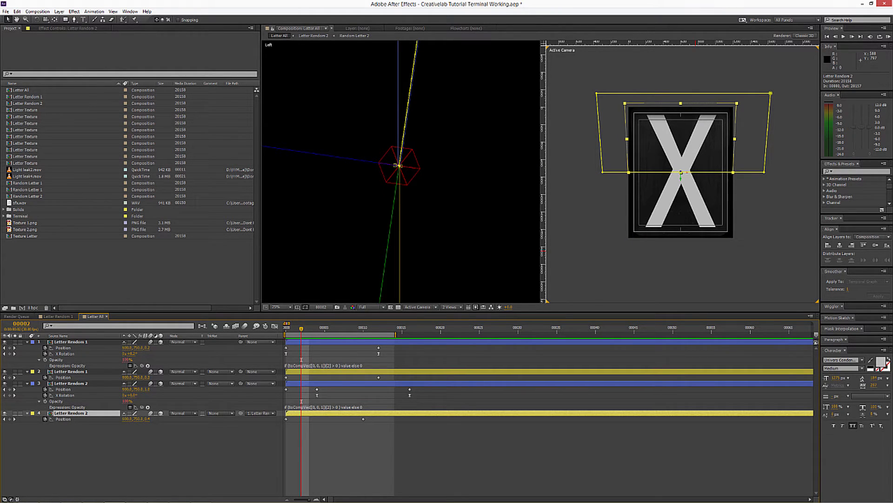
Duplicate both Letter Random 2 layers in Letter All and duplicate the Letter Random 2 composition in the project.
click(86, 379)
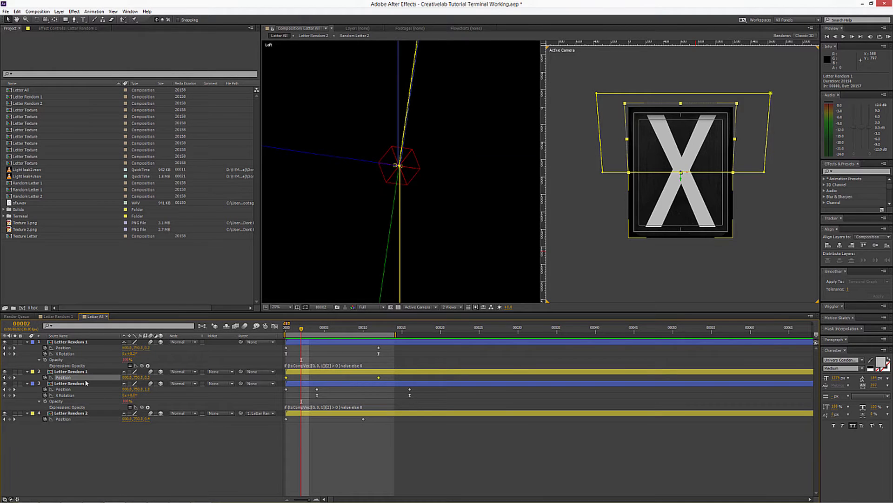
click(85, 383)
ctrl+click(74, 413)
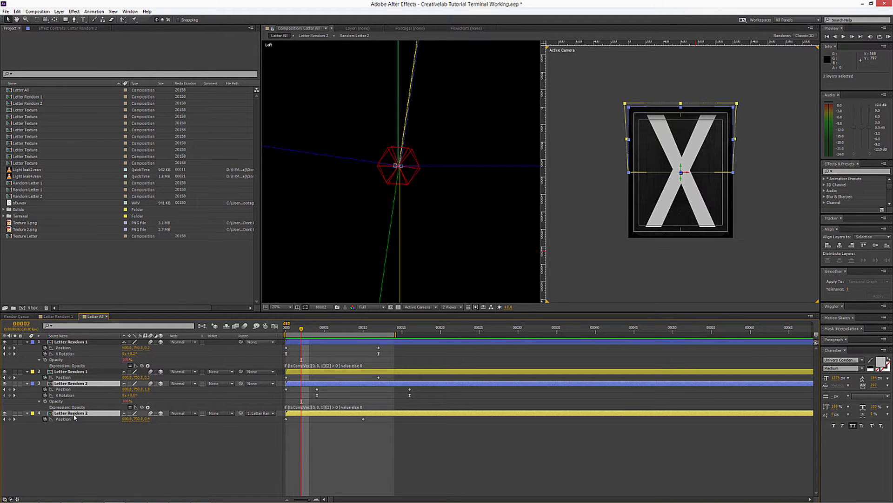
key(ctrl+d)
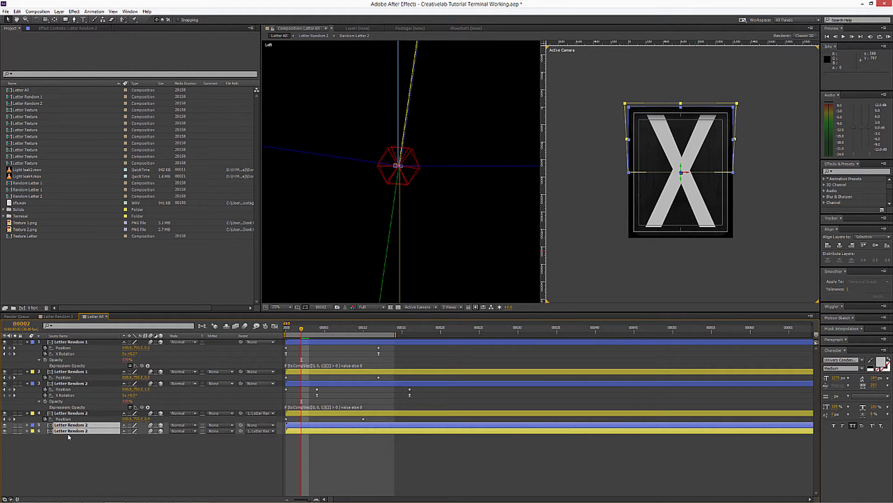
click(44, 104)
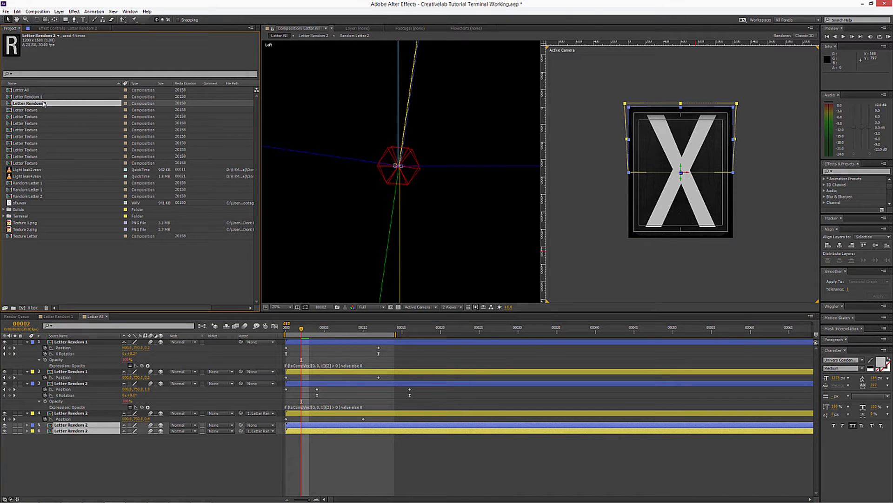
key(ctrl+d)
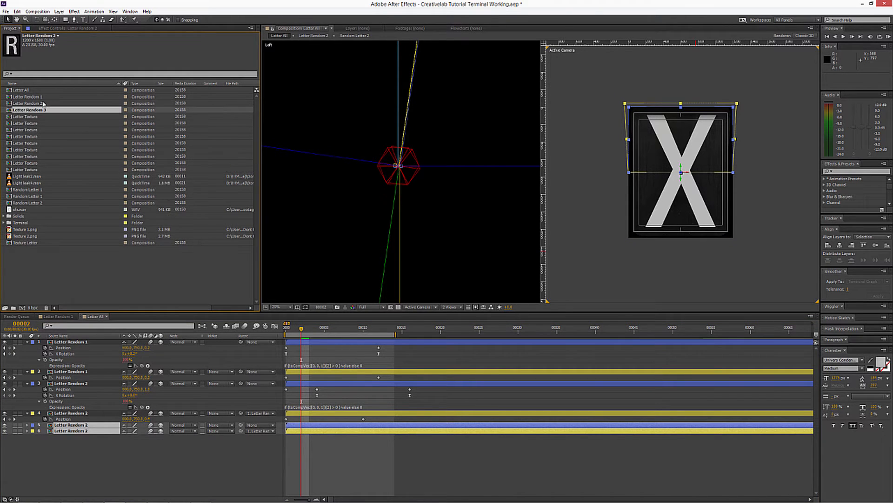
In the Letter Random 3 composition, replace the Random Letter 2 layer with a duplicated Random Letter 3 composition.
double_click(39, 110)
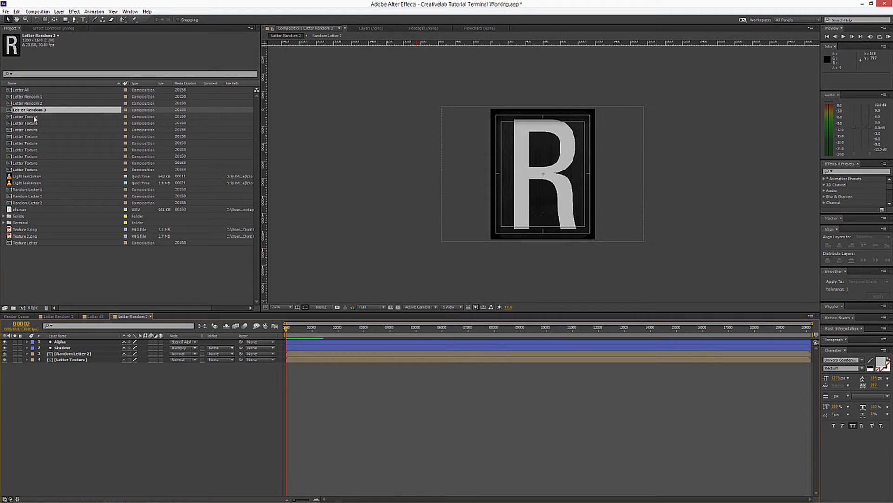
click(74, 354)
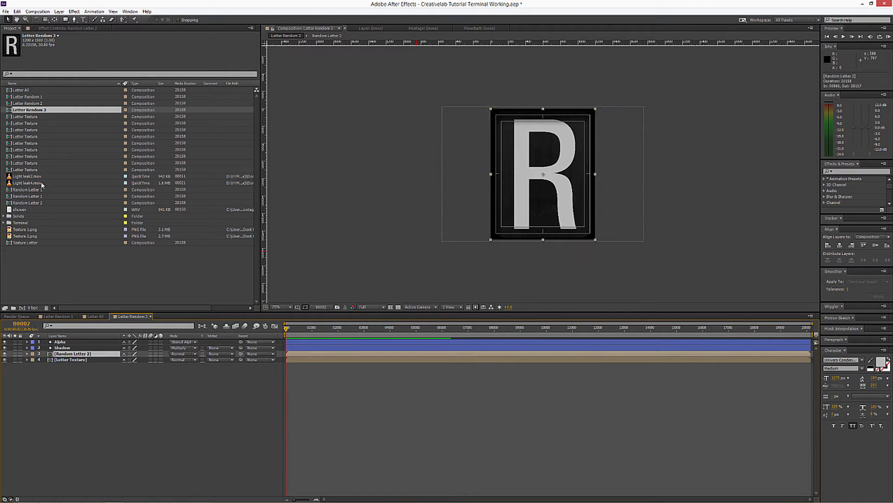
click(40, 203)
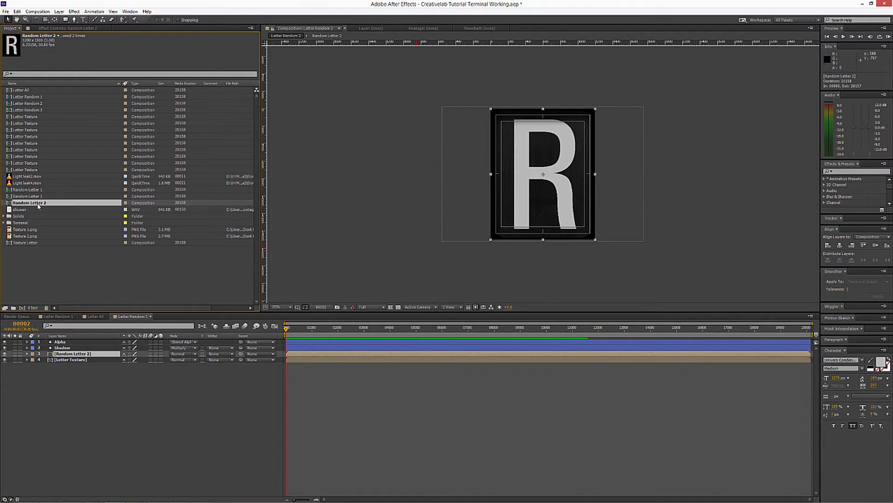
key(ctrl+d)
drag(38, 209, 61, 356)
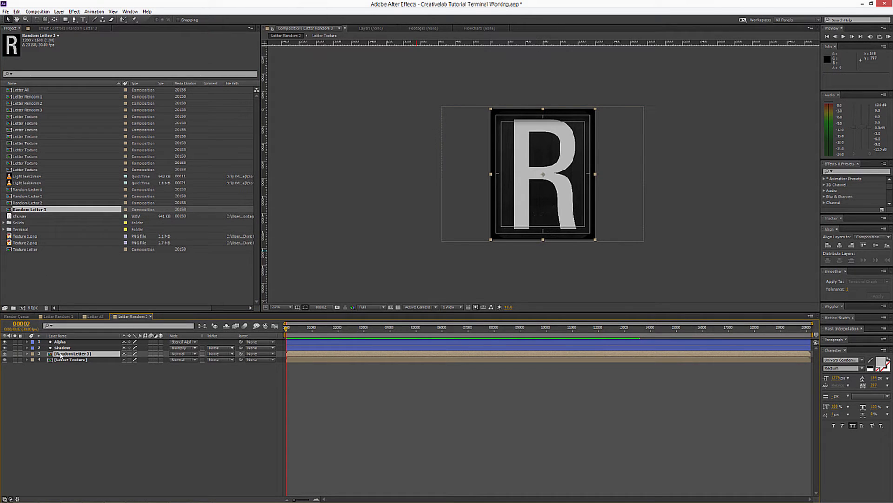
Change the text inside Random Letter 3 to T and return to the Letter All composition.
double_click(61, 354)
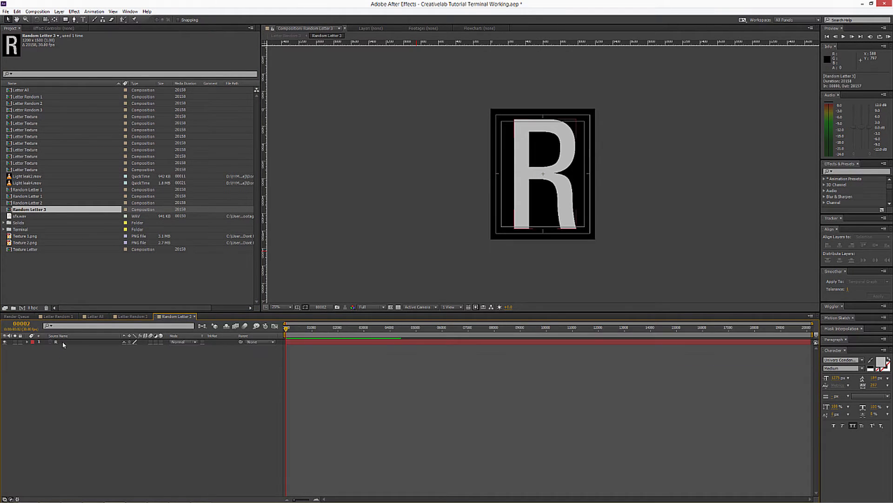
double_click(64, 344)
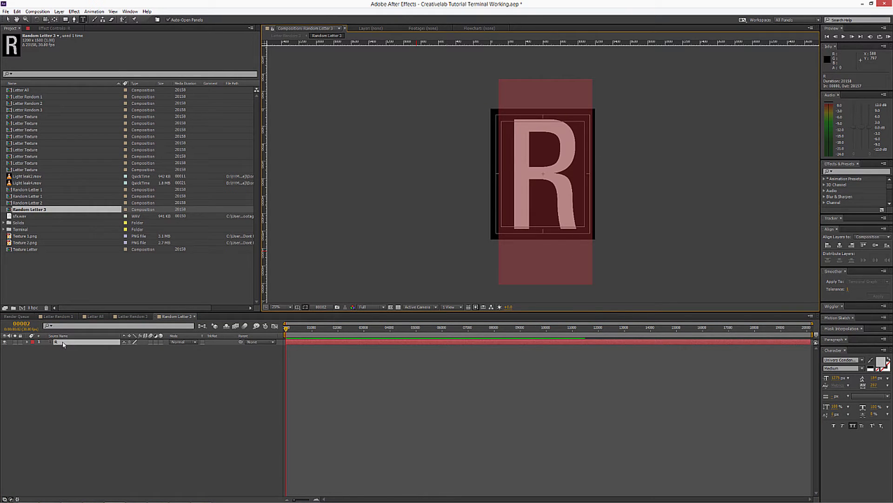
text(T)
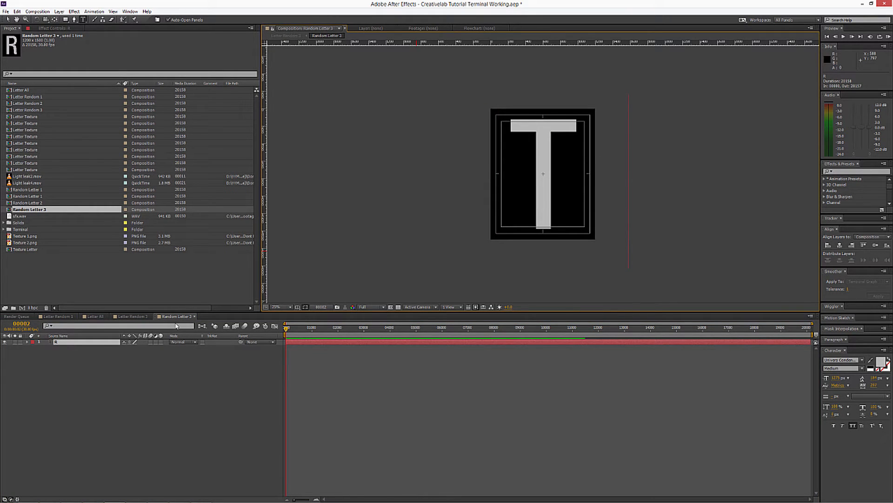
click(194, 316)
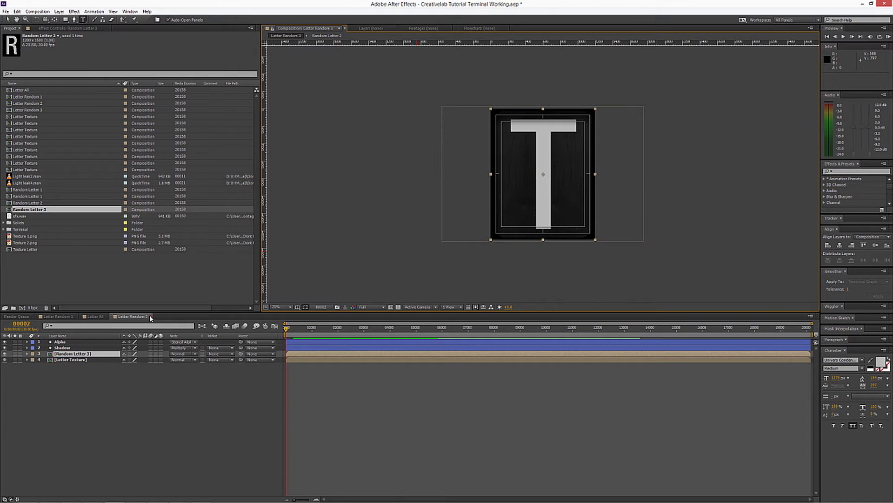
click(150, 317)
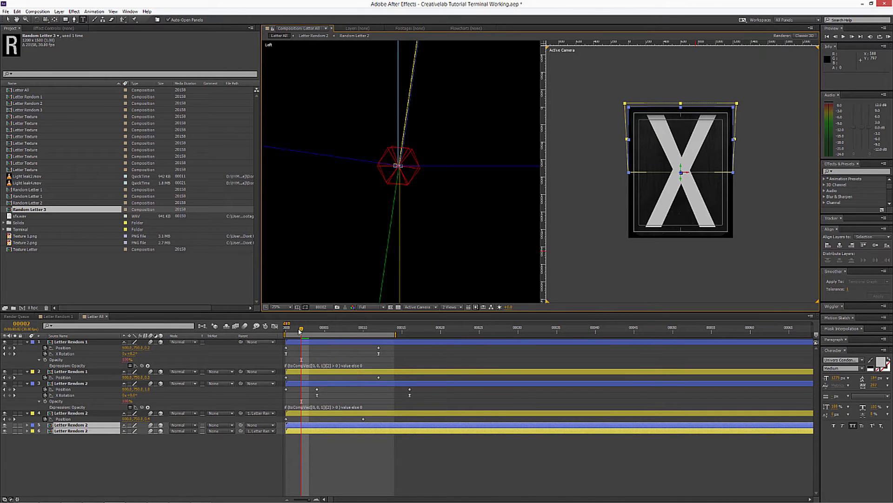
Reveal the keyframes of the two duplicated Letter Random 2 layers and shift them all 5 frames later.
drag(301, 330, 348, 330)
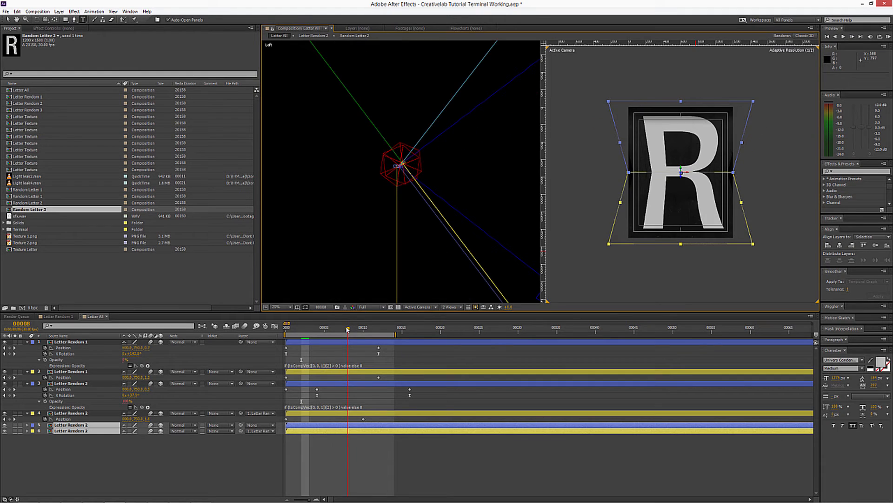
click(309, 442)
click(316, 425)
shift+click(315, 431)
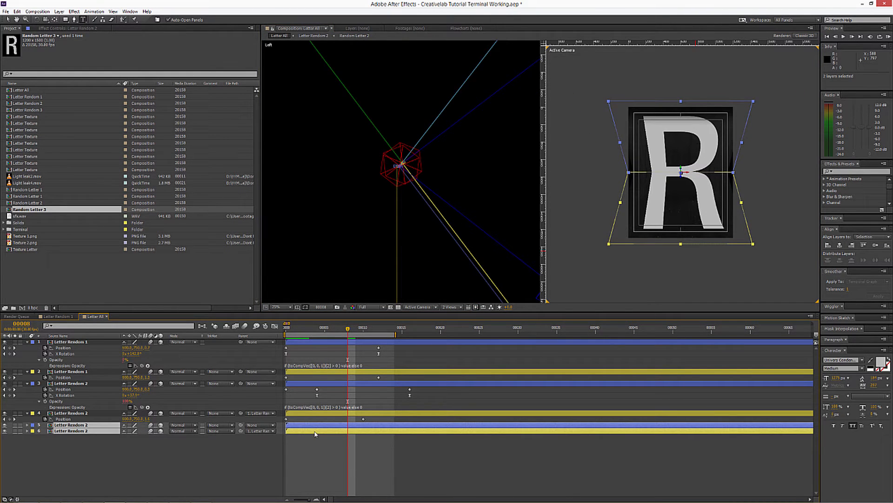
key(u)
drag(417, 430, 264, 466)
drag(286, 431, 291, 433)
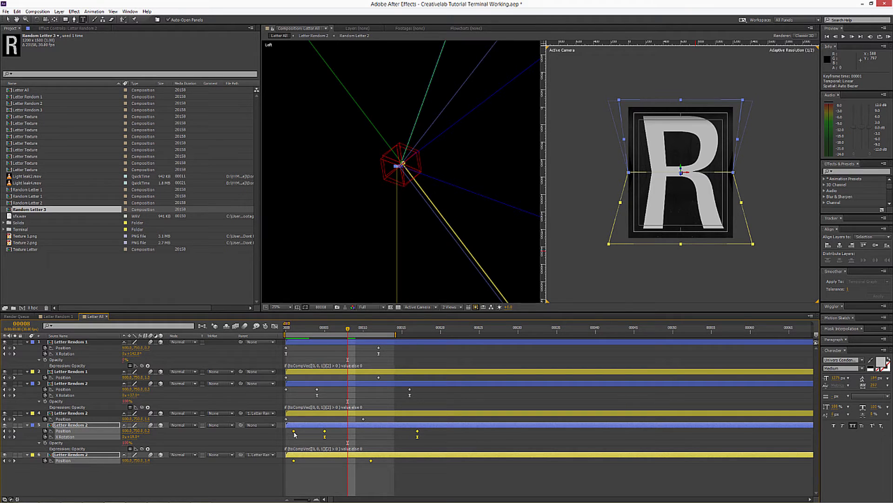
drag(294, 434, 320, 433)
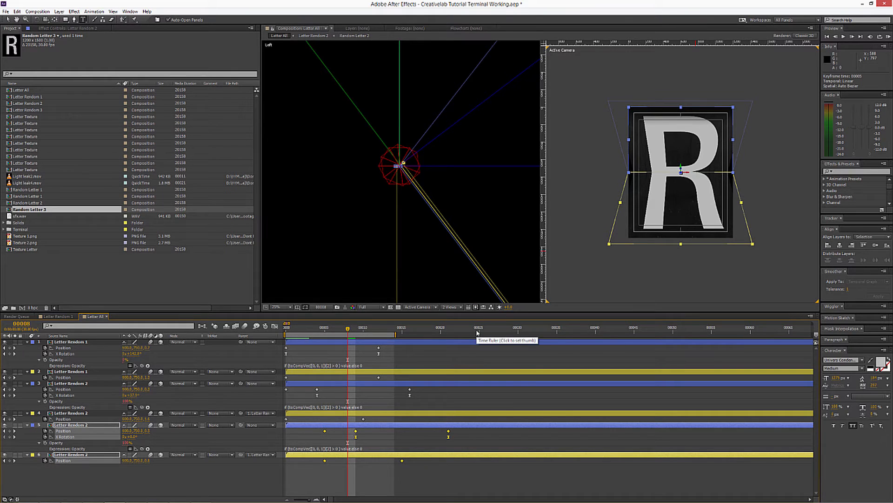
Go to frame 28 and parent the lowest Letter Random 2 layer to the Letter Random 2 layer in position 3.
click(503, 331)
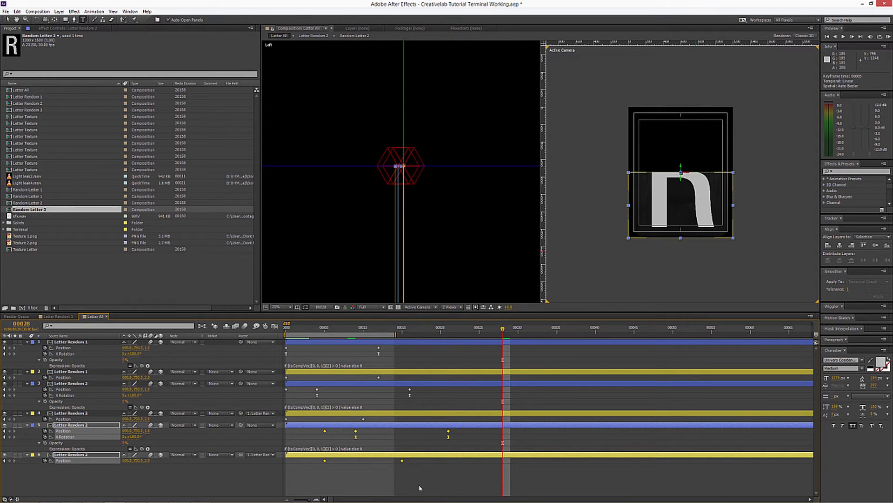
click(256, 470)
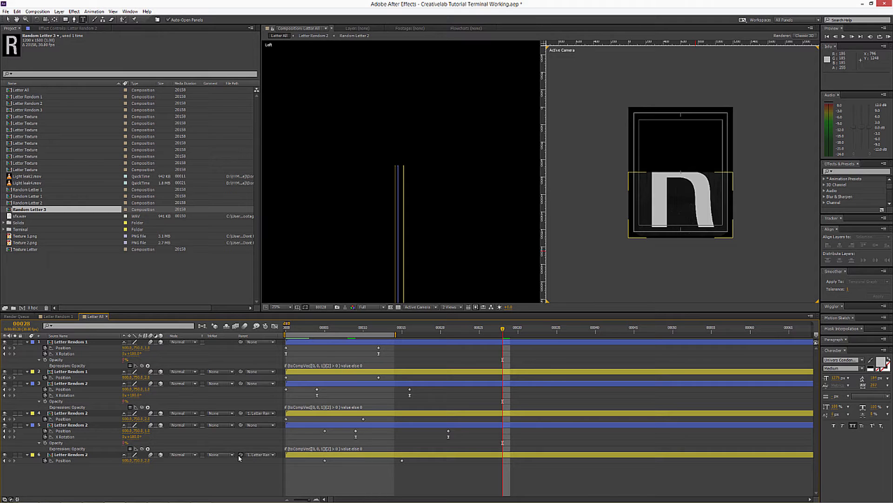
drag(239, 456, 76, 384)
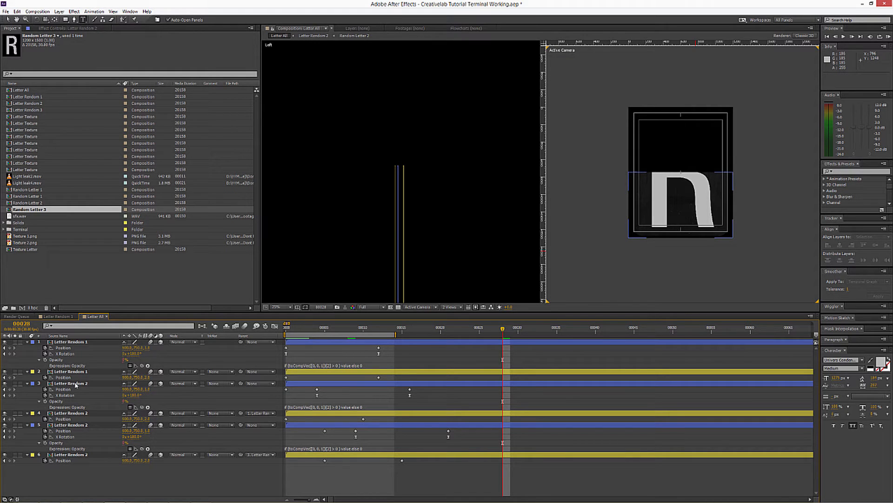
Replace the source of the duplicated Letter Random 2 layers 5 and 6 with the Letter Random 3 composition.
click(73, 454)
shift+click(79, 425)
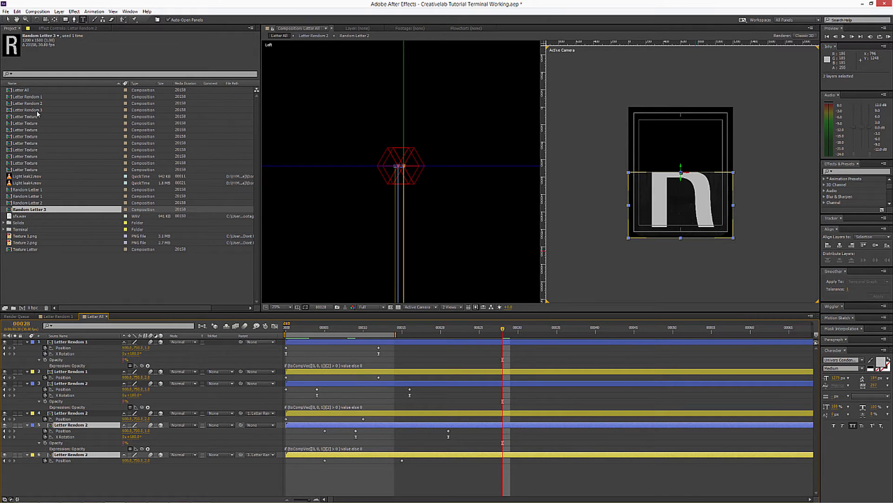
drag(38, 113, 68, 428)
key(u)
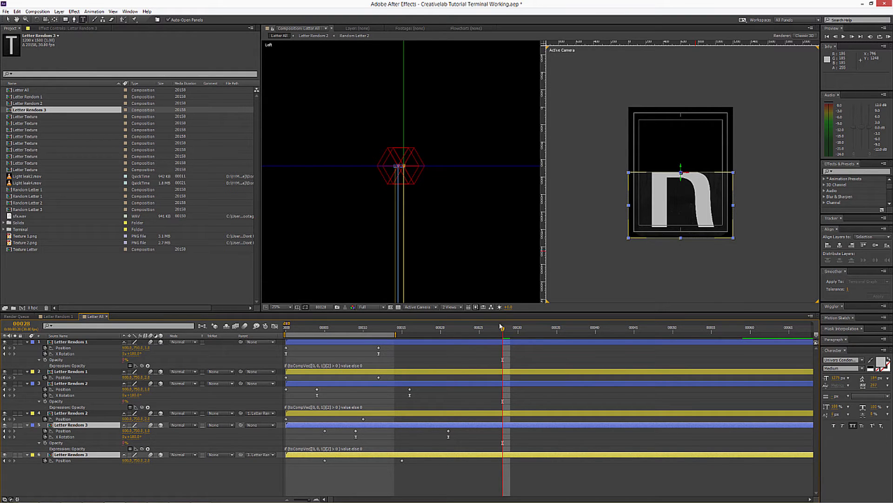
Compare the depth of the Letter Random 3 and Letter Random 2 halves, and scrub back to frame 0 to review the flips.
click(73, 455)
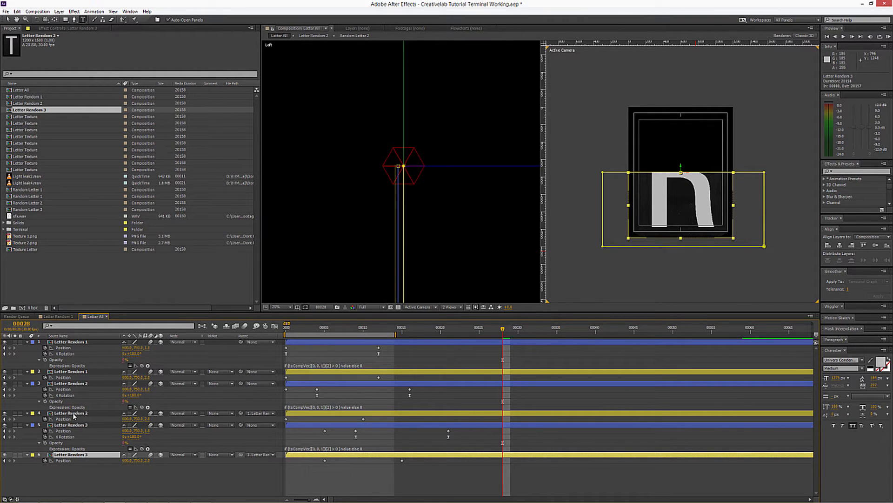
click(68, 383)
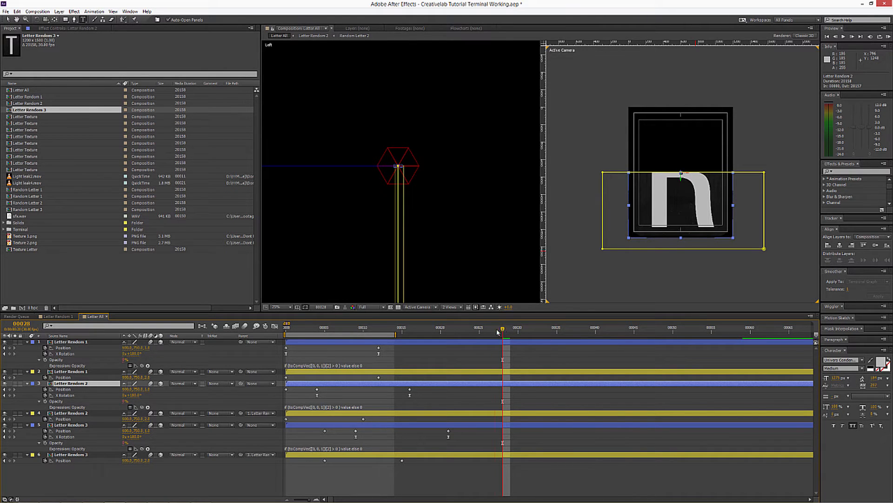
drag(504, 329, 271, 371)
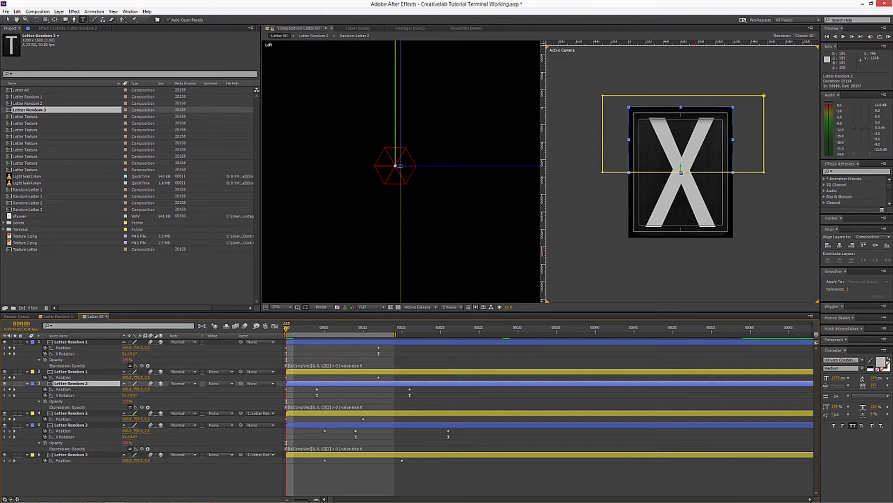
Duplicate both Letter Random 3 layers and move the copies to the end of the layer stack.
click(31, 112)
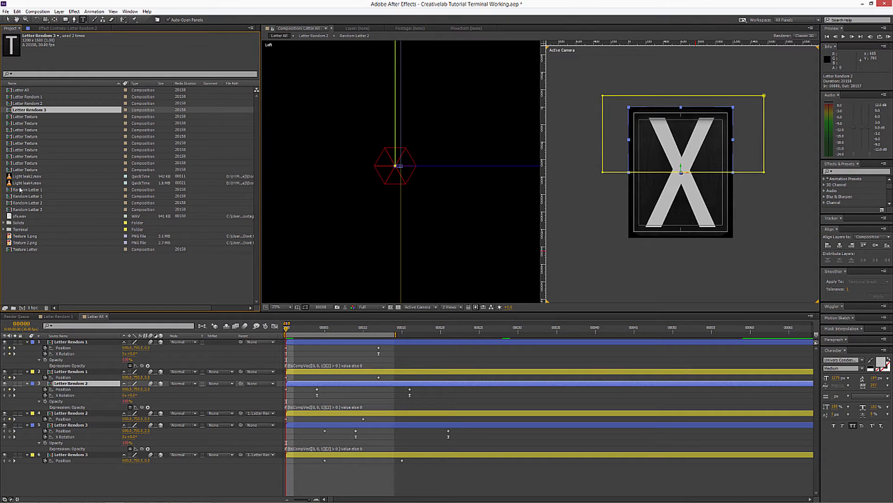
key(ctrl+a)
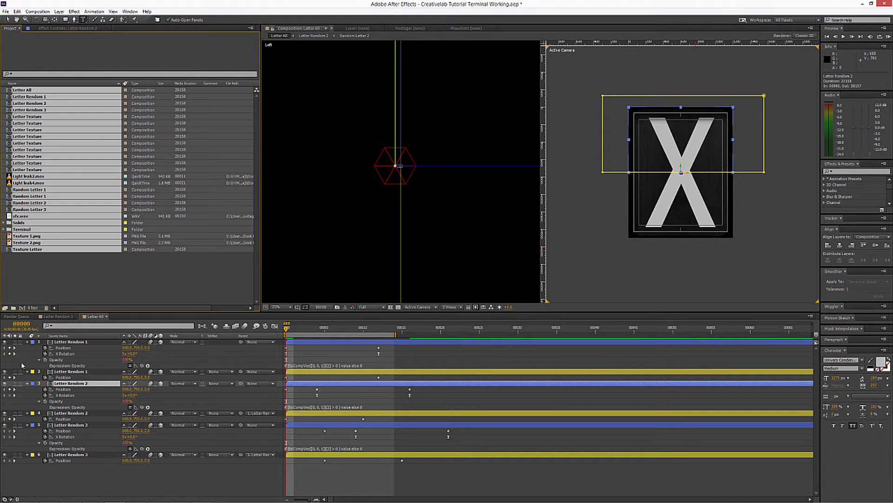
click(63, 377)
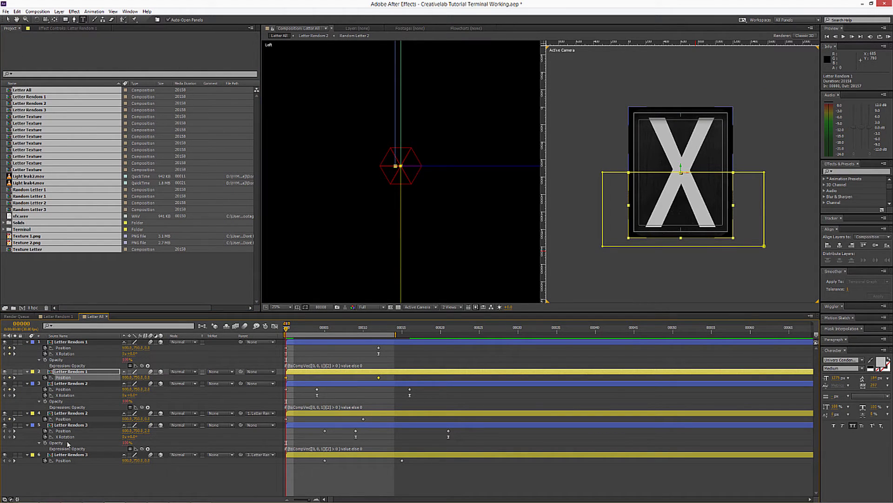
click(71, 425)
shift+click(70, 455)
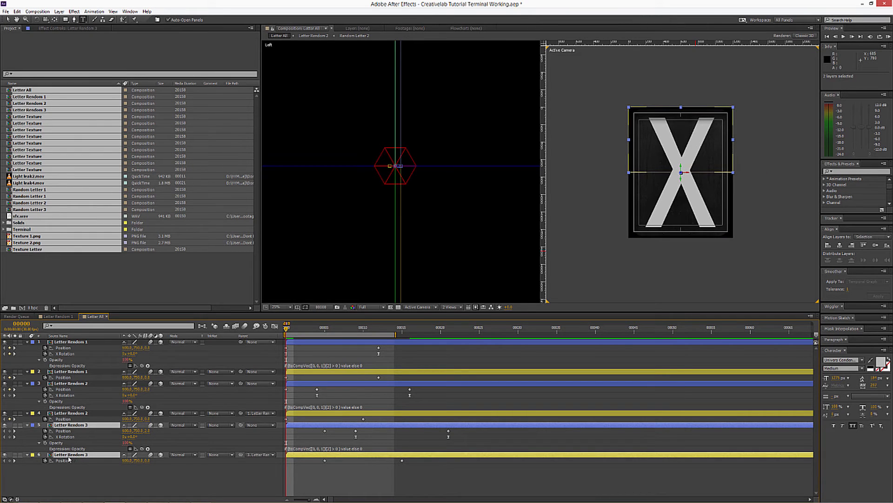
key(ctrl+d)
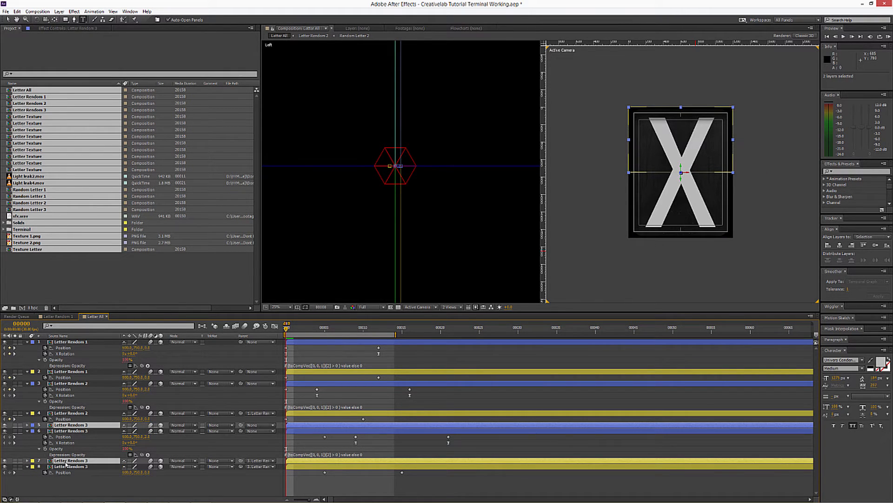
drag(66, 463, 67, 480)
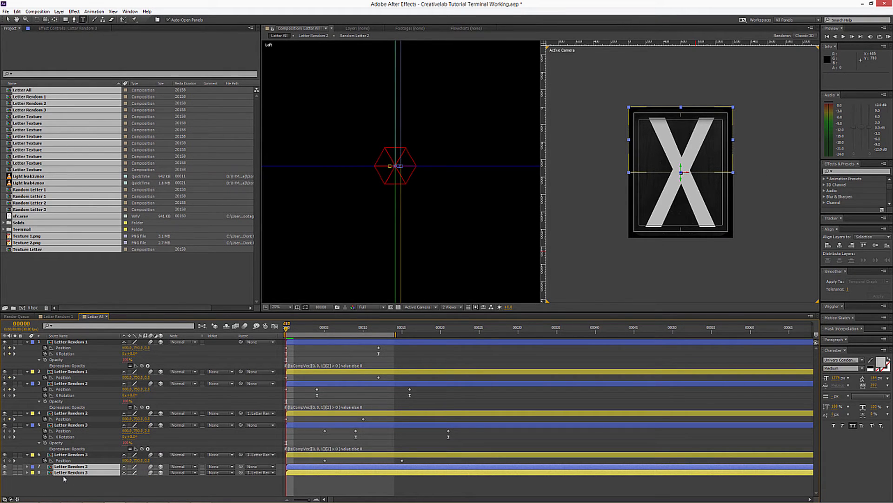
Locate the Letter Random 3 source in the project, duplicate it as Letter Random 4, and swap it into the two copied layers.
click(63, 483)
right_click(73, 467)
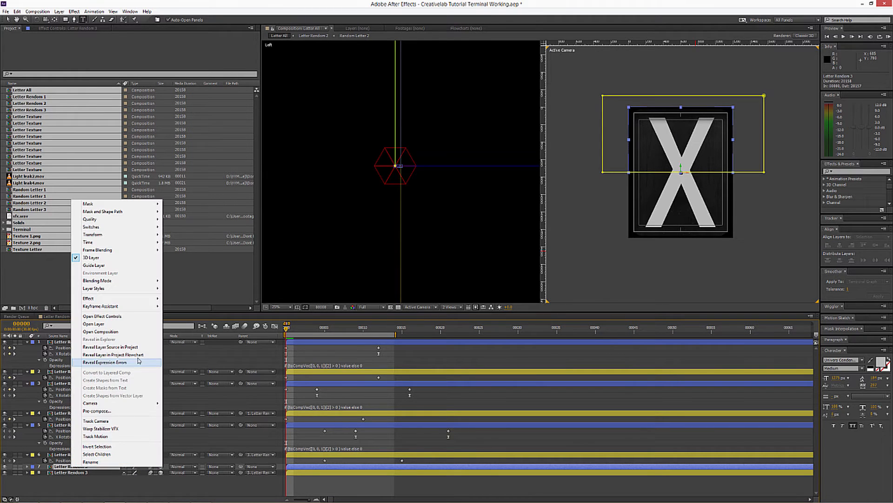
click(142, 347)
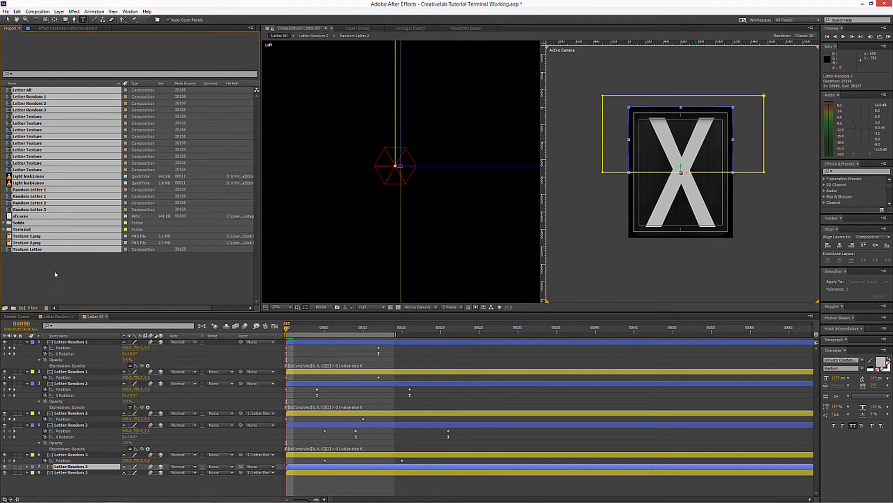
click(55, 278)
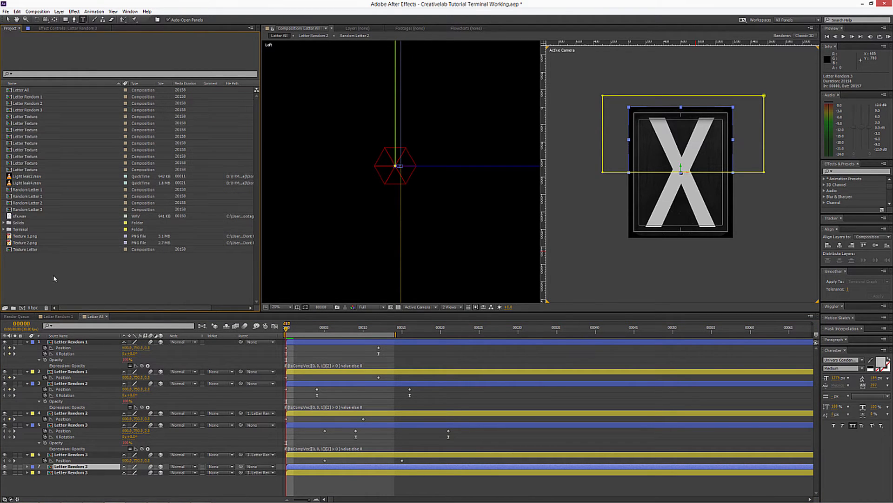
right_click(65, 467)
click(126, 348)
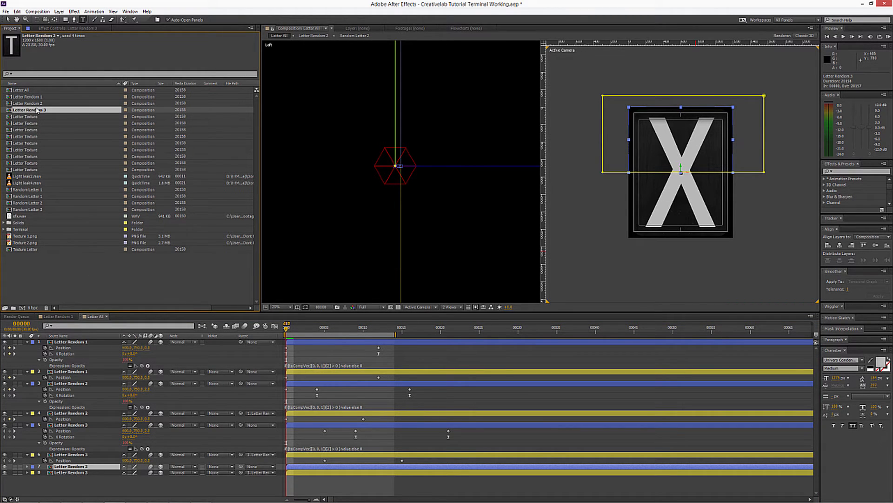
key(ctrl+d)
drag(30, 117, 72, 473)
shift+click(68, 472)
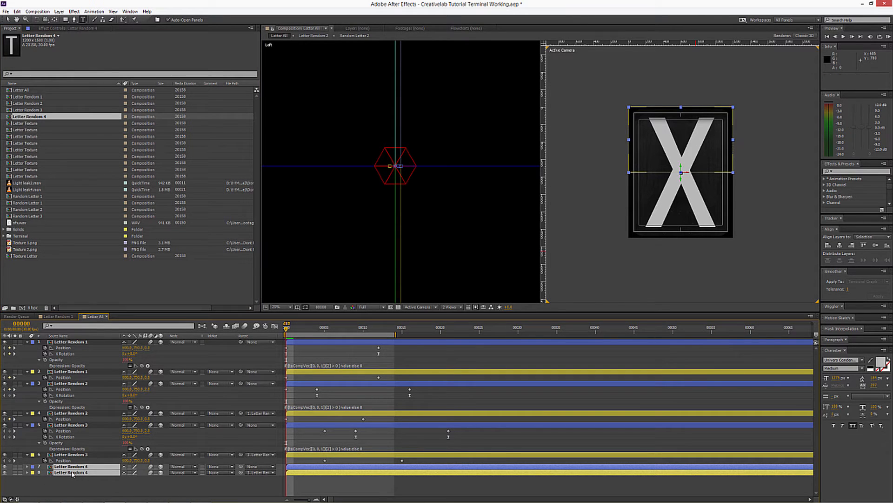
Inside the Letter Random 4 composition, duplicate the Random Letter 3 source and replace the Random Letter 3 layer with the copy.
double_click(32, 117)
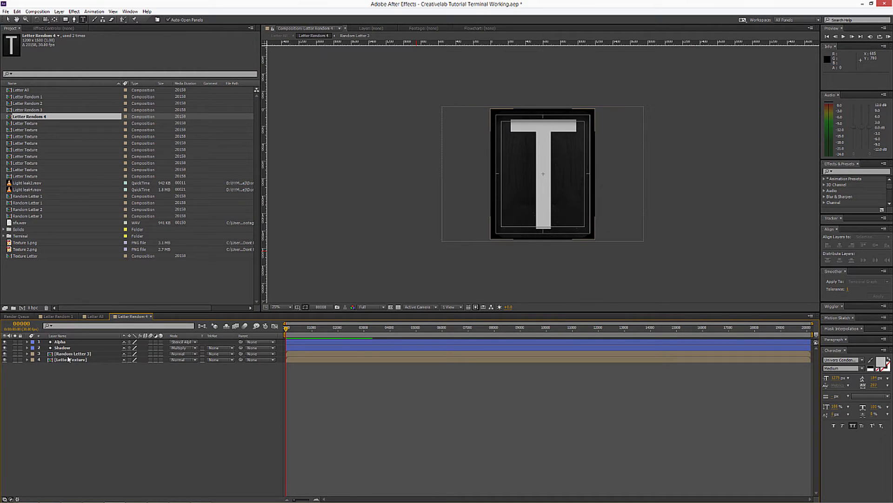
right_click(69, 353)
click(116, 236)
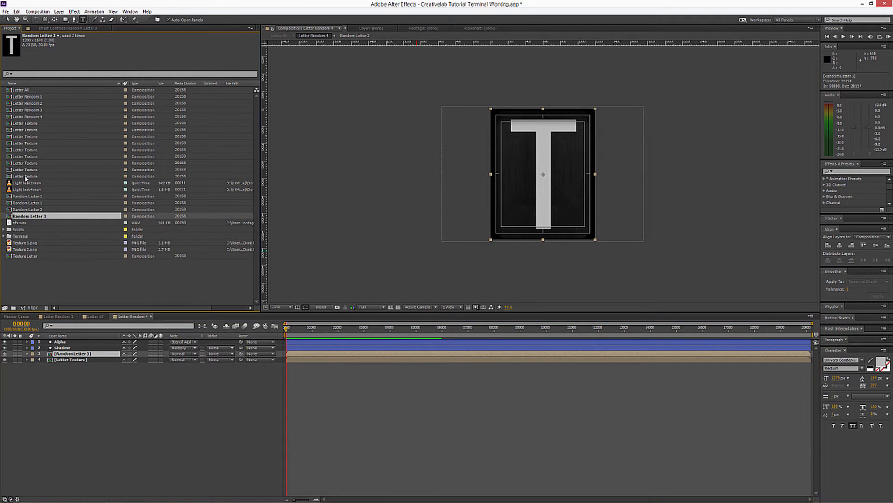
key(ctrl+d)
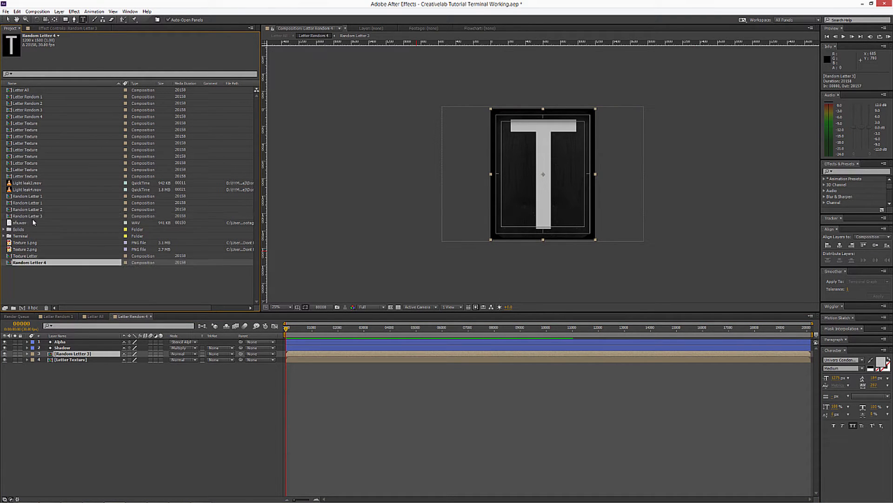
drag(32, 225, 66, 356)
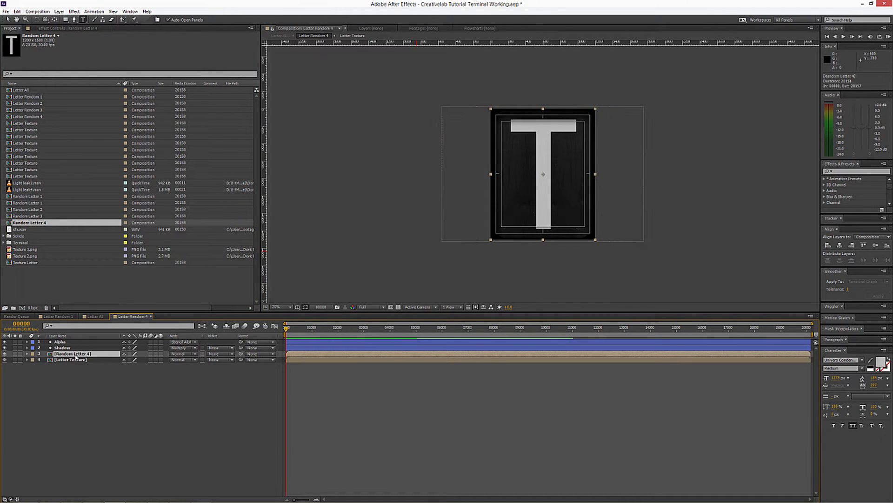
Change the text in the nested Random Letter 4 composition to S and return to the Letter All composition.
double_click(71, 353)
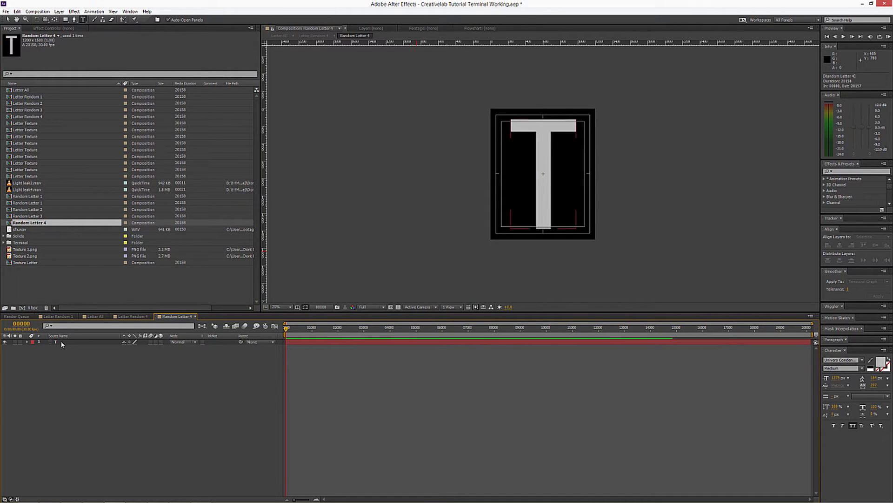
click(62, 344)
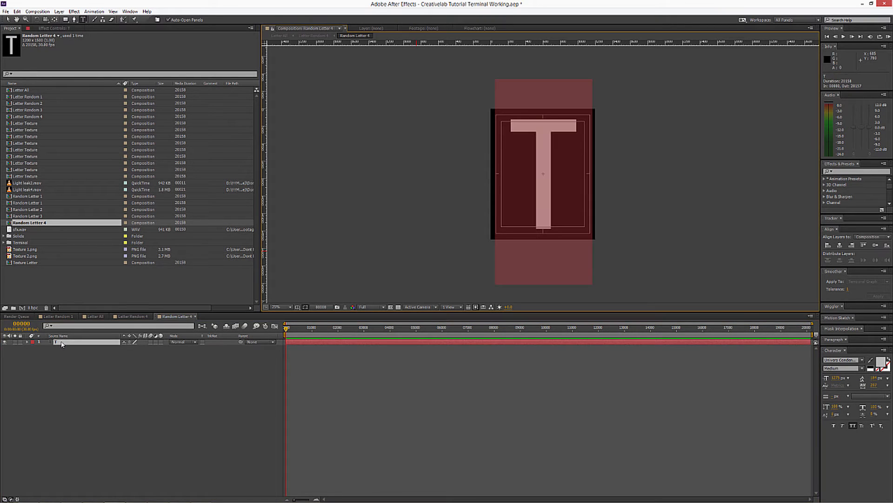
text(S)
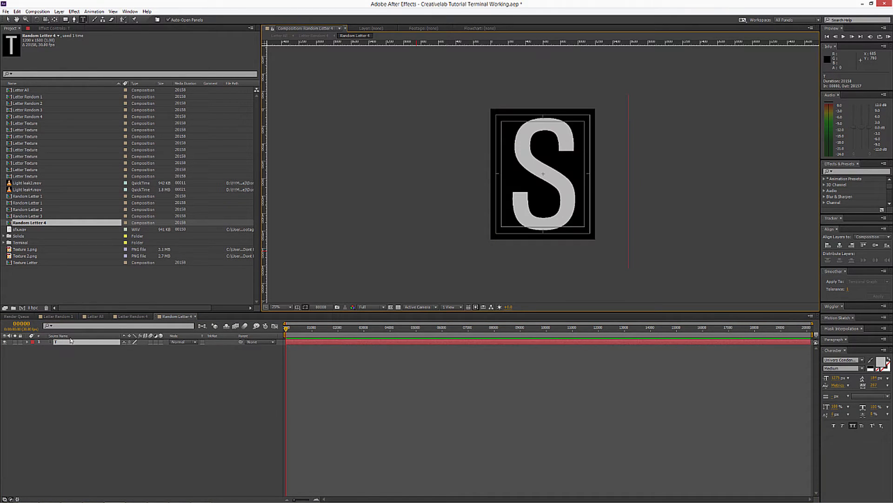
click(196, 316)
click(149, 315)
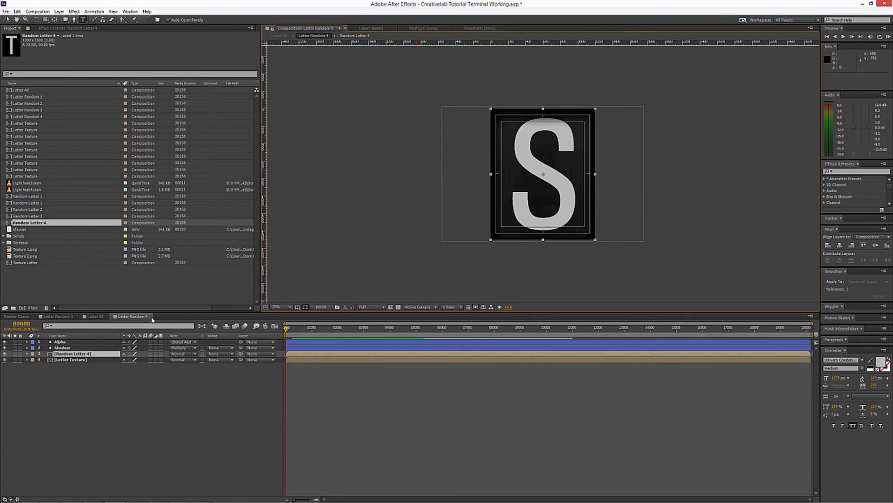
click(98, 317)
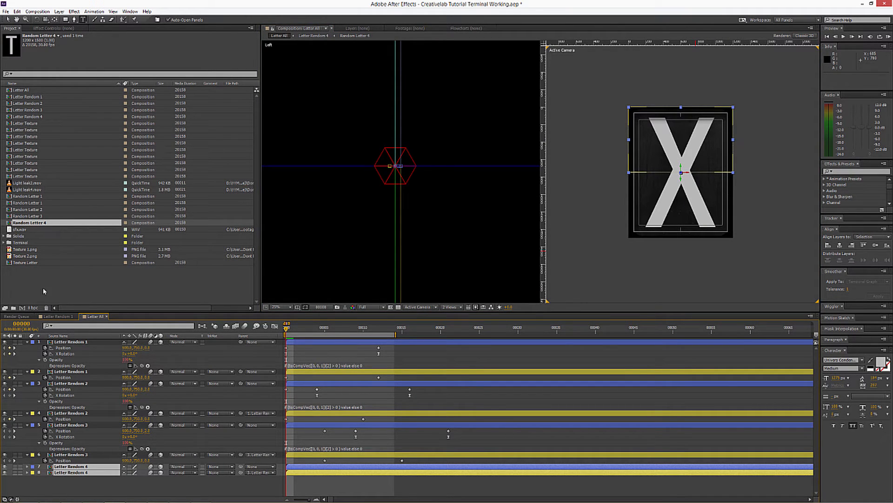
Select the Letter Random 4 composition in the project and run the True Comp Duplicator script file.
click(27, 116)
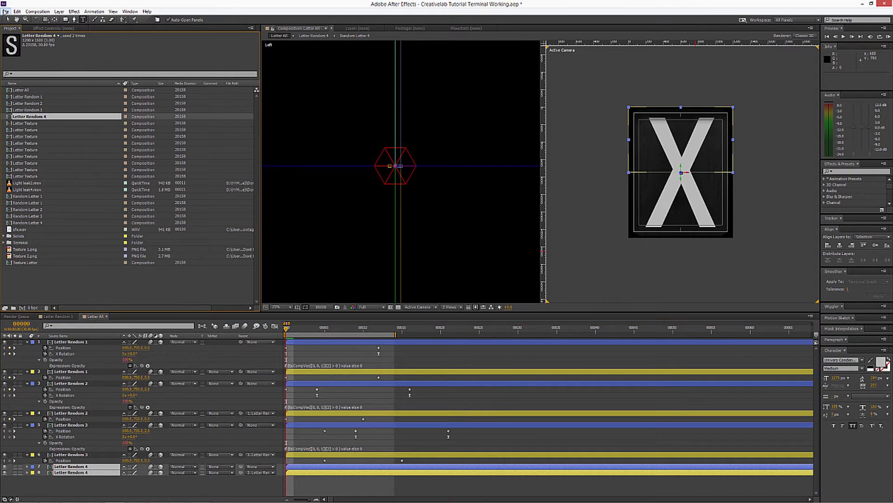
click(6, 11)
mouse_move(30, 185)
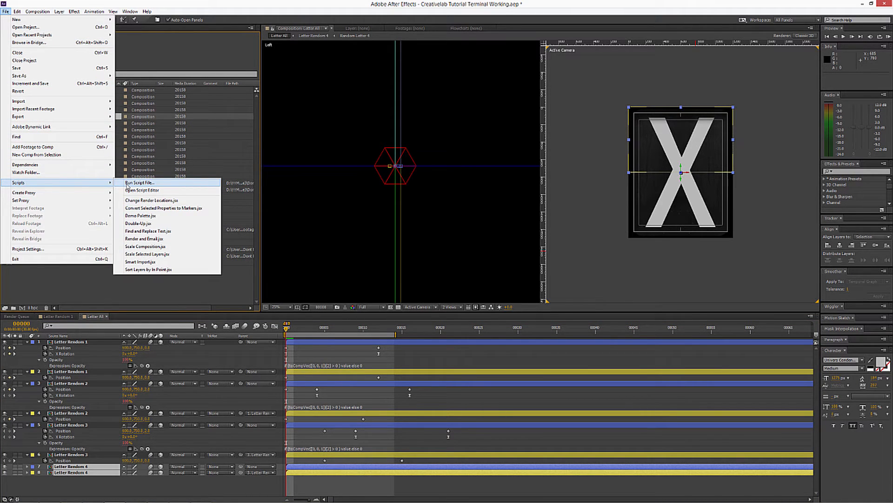
click(127, 185)
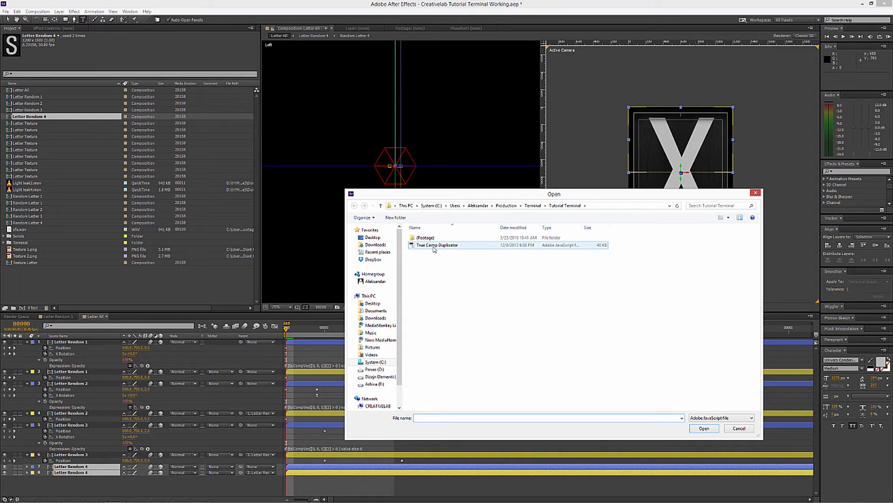
click(434, 247)
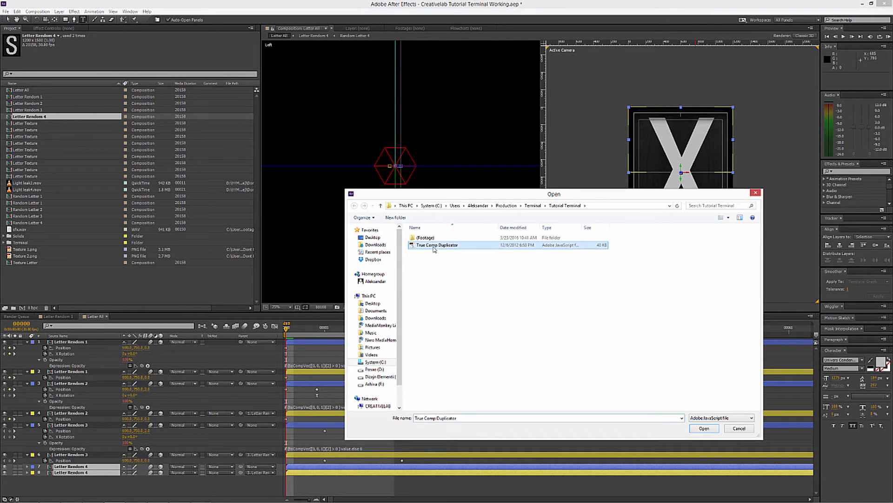
double_click(434, 247)
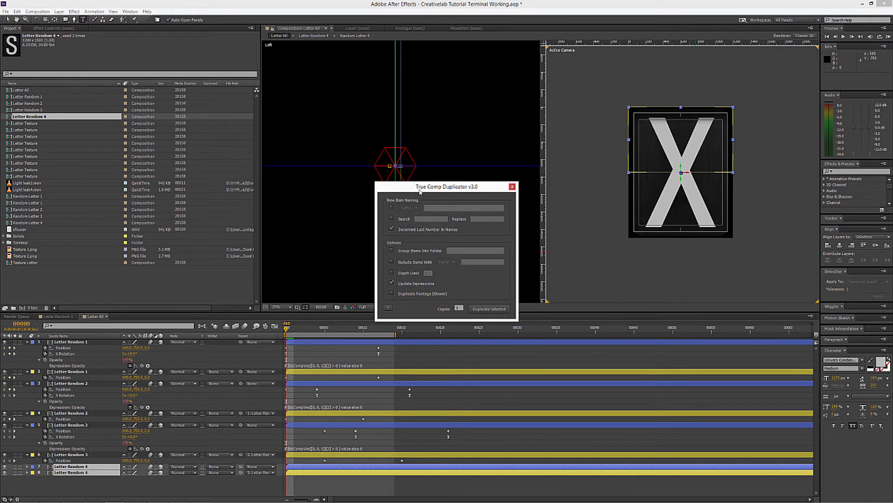
drag(420, 191, 514, 145)
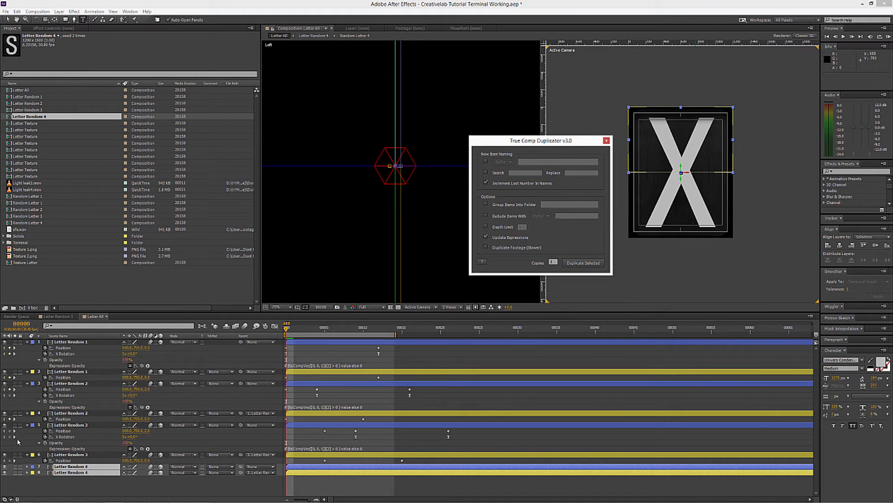
Duplicate the Letter Random 4 composition together with its nested compositions using True Comp Duplicator, with Increment Last Number In Names enabled.
click(36, 115)
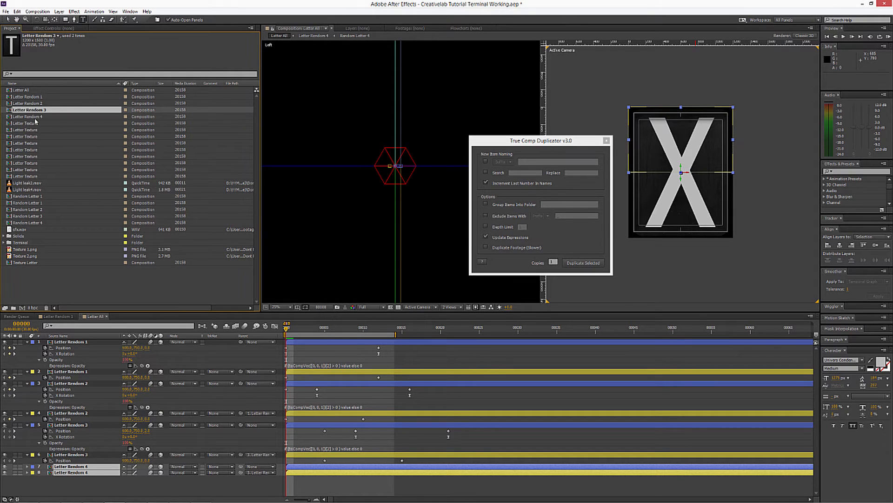
click(545, 146)
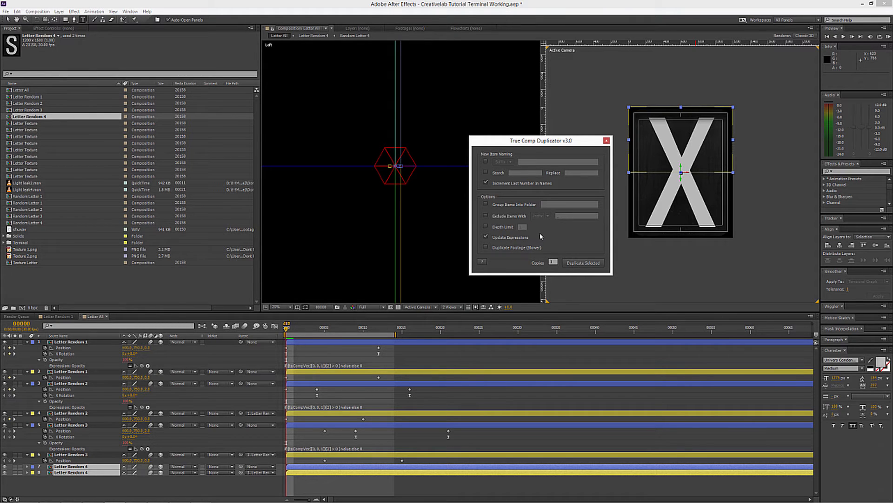
drag(529, 144, 481, 138)
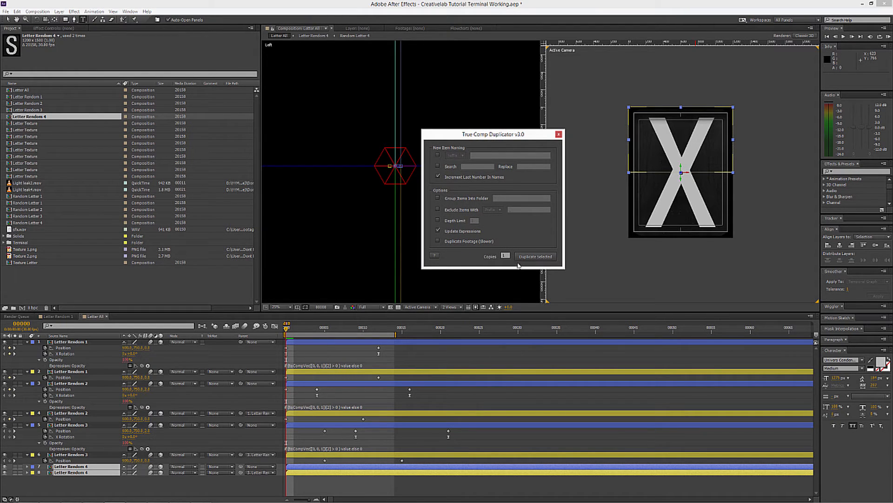
click(36, 118)
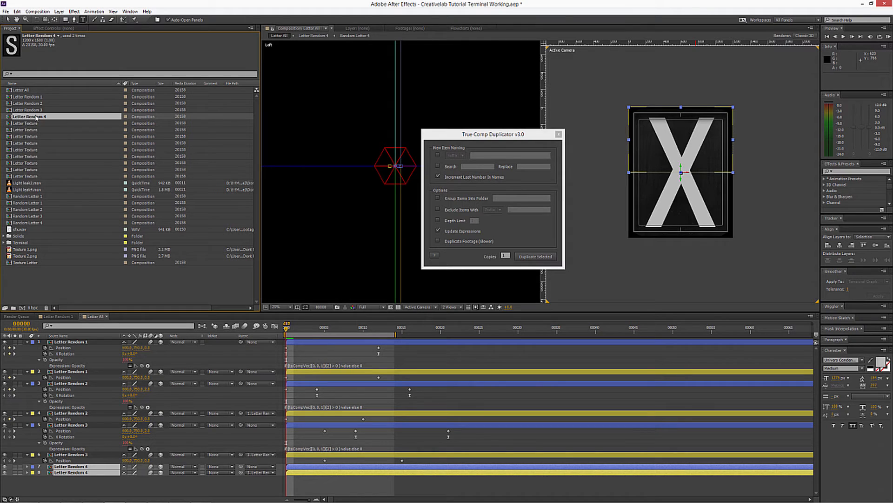
click(527, 258)
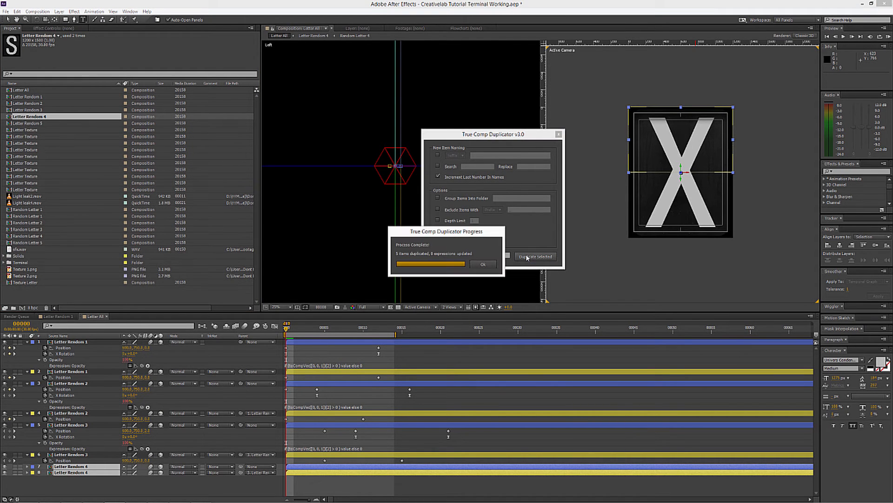
click(483, 264)
Change the text in Letter Random 5's nested Random Letter 5 composition to H and return to the Letter All composition.
click(29, 126)
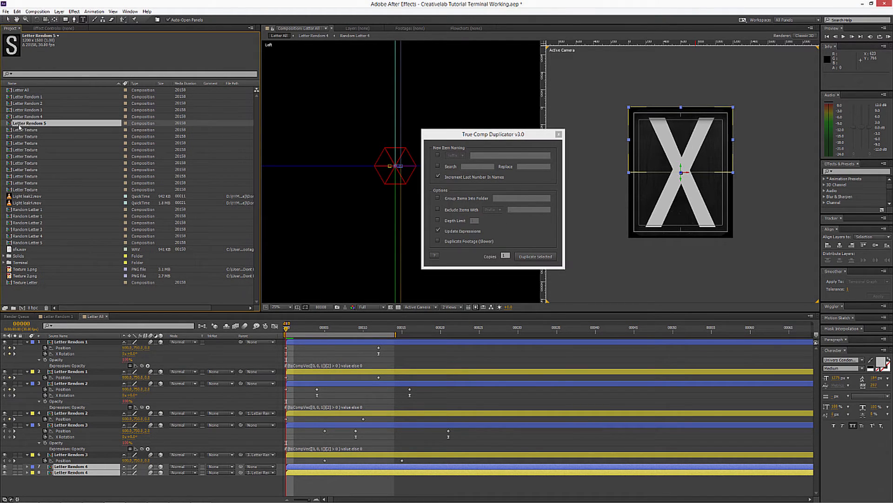
double_click(42, 124)
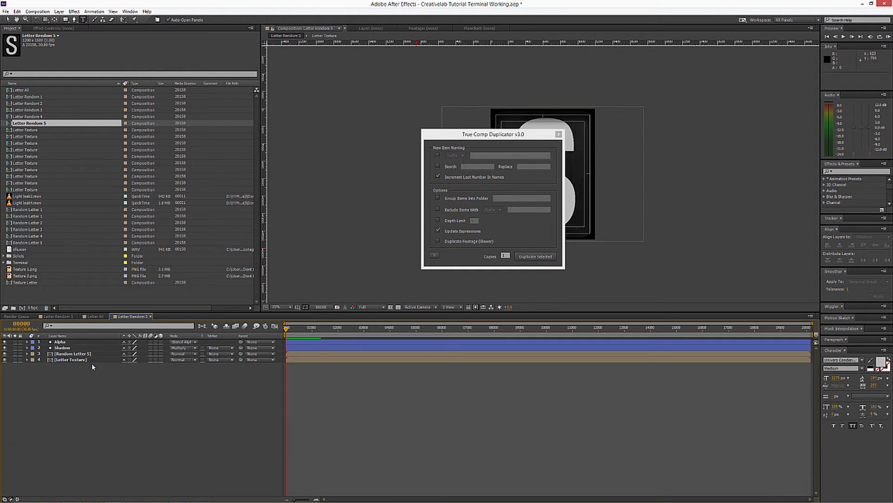
click(73, 354)
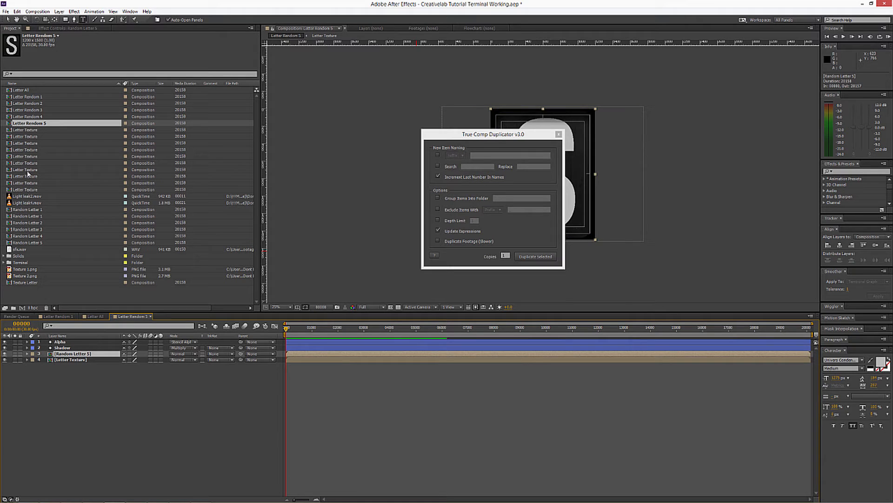
double_click(71, 355)
click(98, 342)
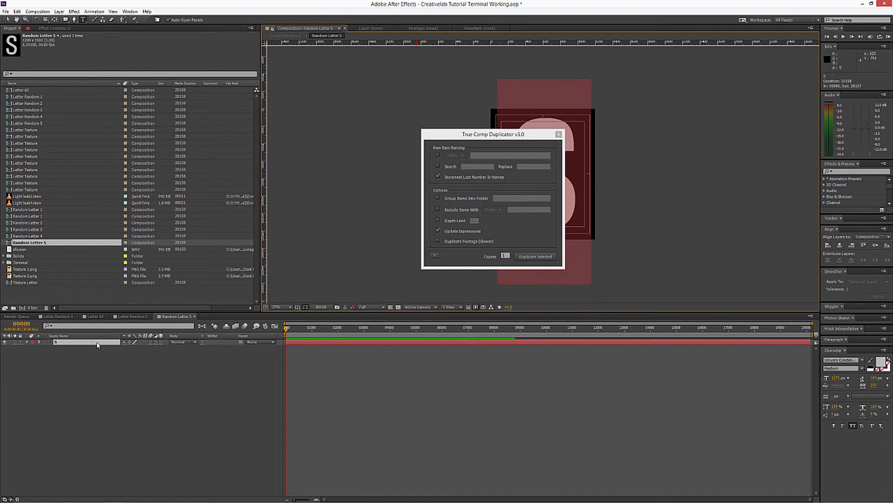
text(H)
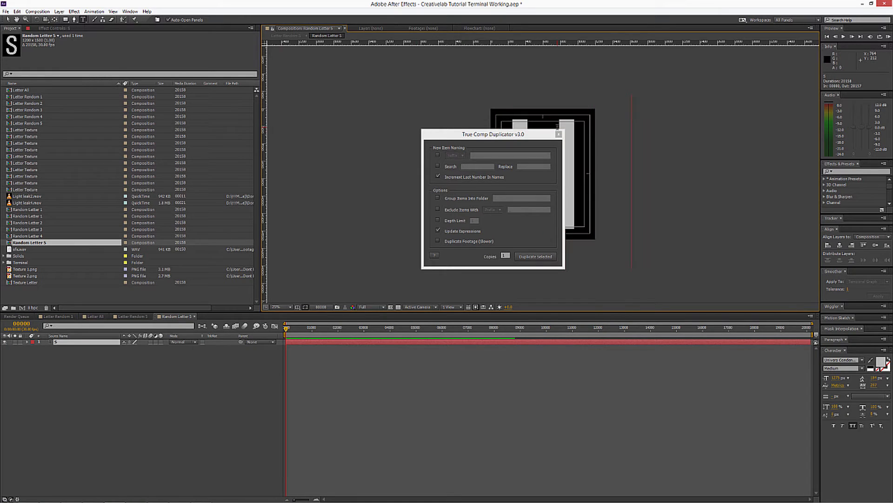
click(195, 317)
click(147, 317)
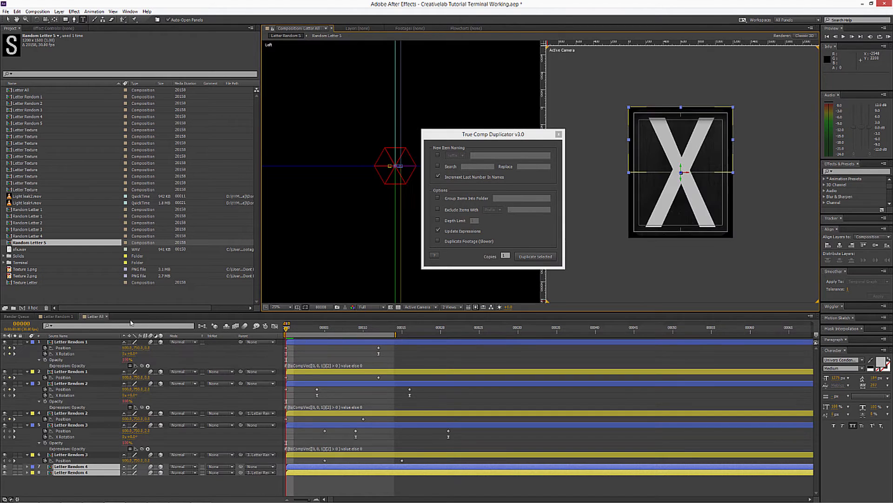
Collapse the expanded properties of all layers in Letter All and clear the selection.
click(56, 376)
key(ctrl+a)
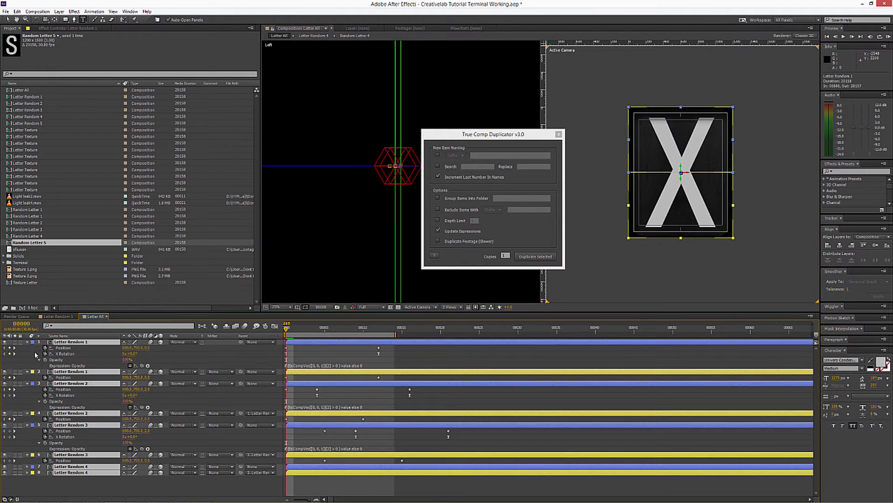
click(27, 342)
click(84, 396)
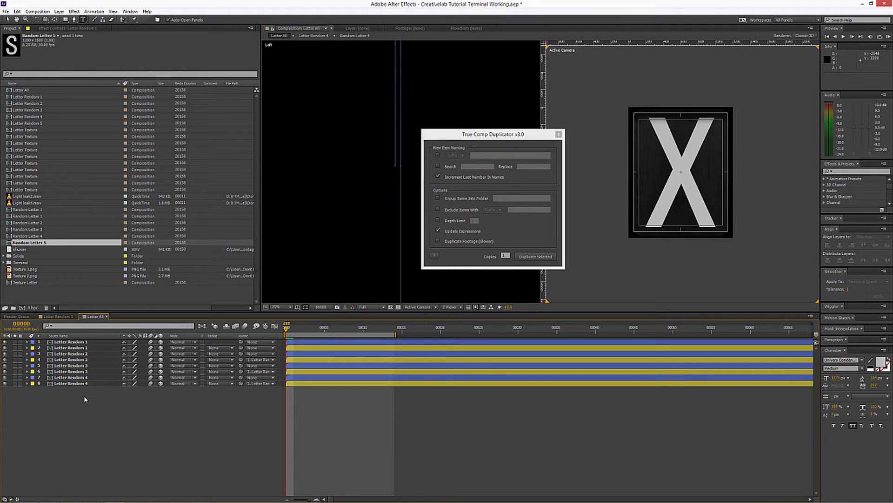
Reveal the keyframes of the Letter Random 3 and 4 layers and shift all Letter Random 4 keyframes later, starting at frame 10.
click(83, 383)
click(84, 365)
shift+click(84, 383)
key(u)
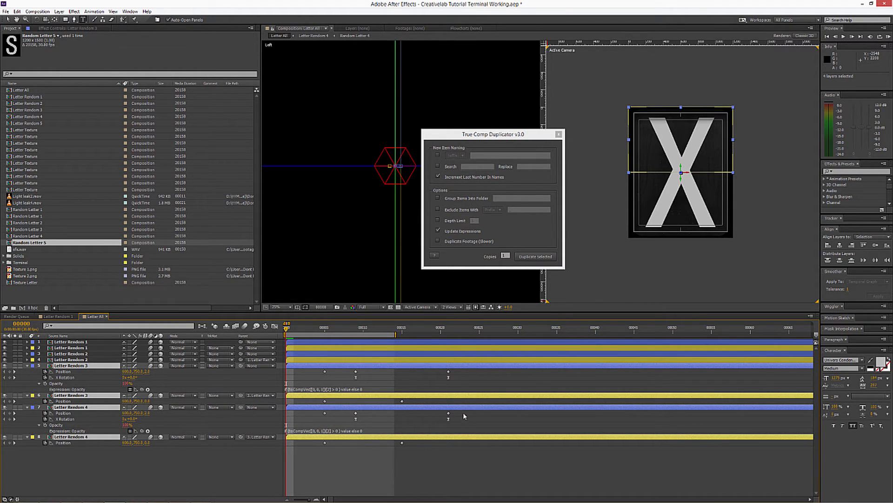
drag(463, 416, 255, 453)
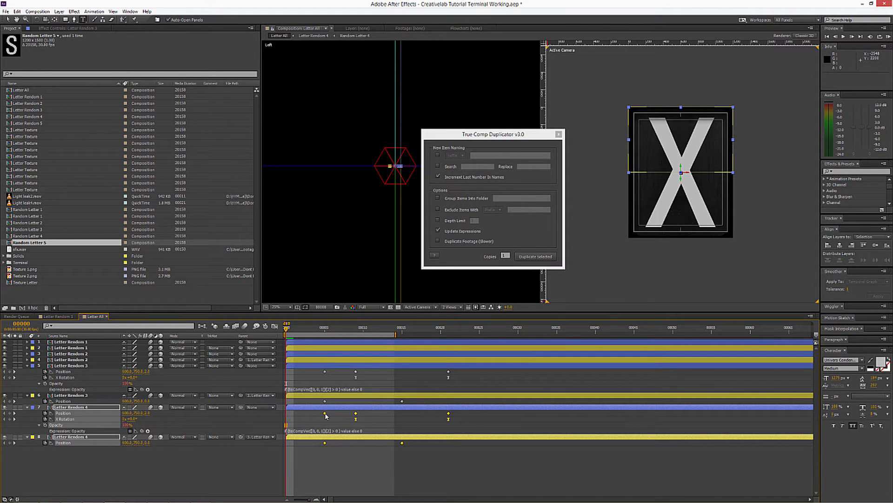
drag(326, 415, 358, 420)
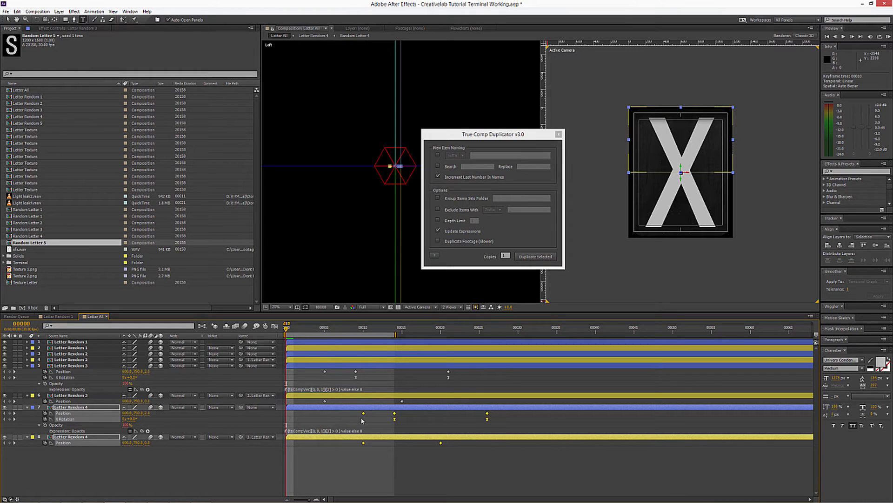
Parent the yellow Letter Random 4 layer to the blue Letter Random 3 layer and check the flip around frame 31.
click(533, 334)
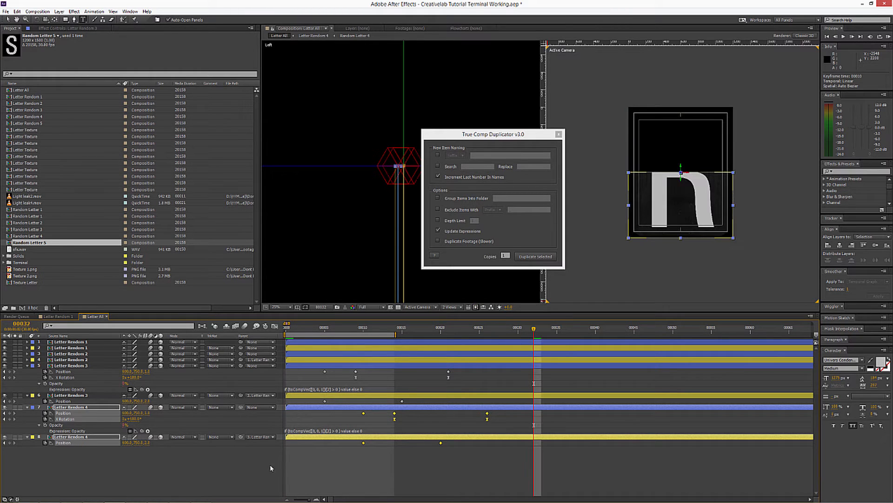
drag(241, 437, 75, 368)
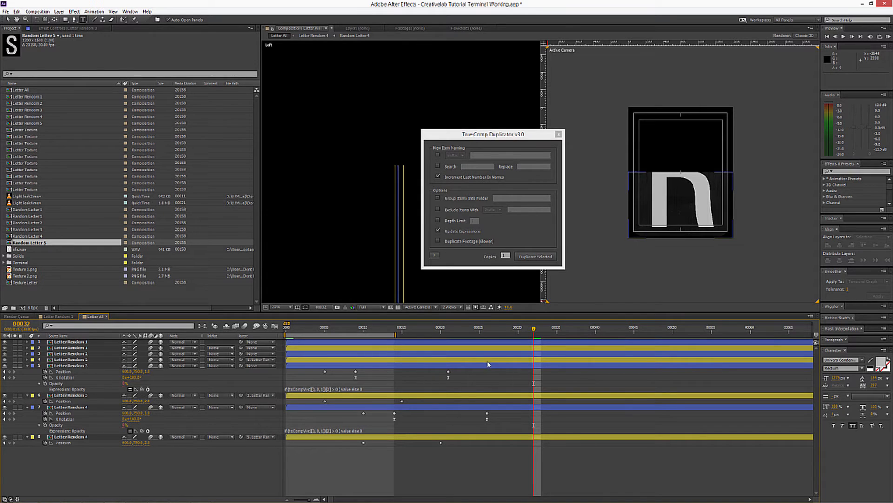
click(420, 437)
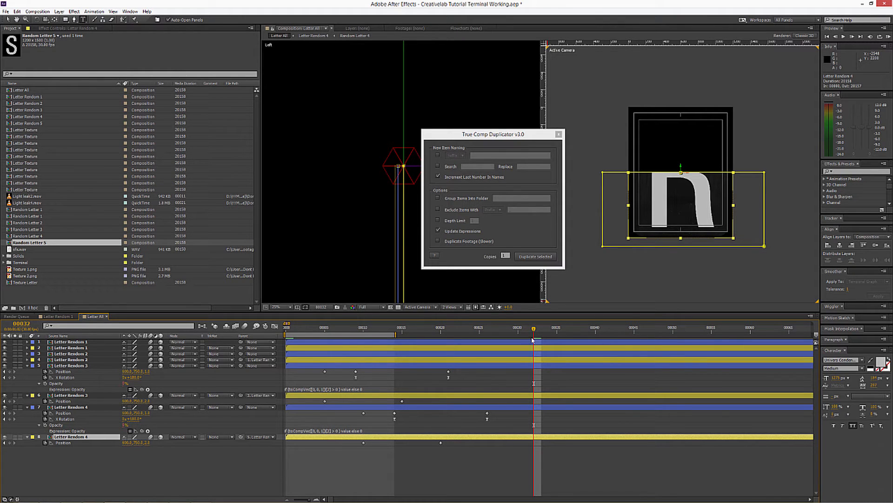
drag(456, 330, 526, 330)
Duplicate both Letter Random 4 layers and place the two copies at the end of the layer stack.
click(68, 407)
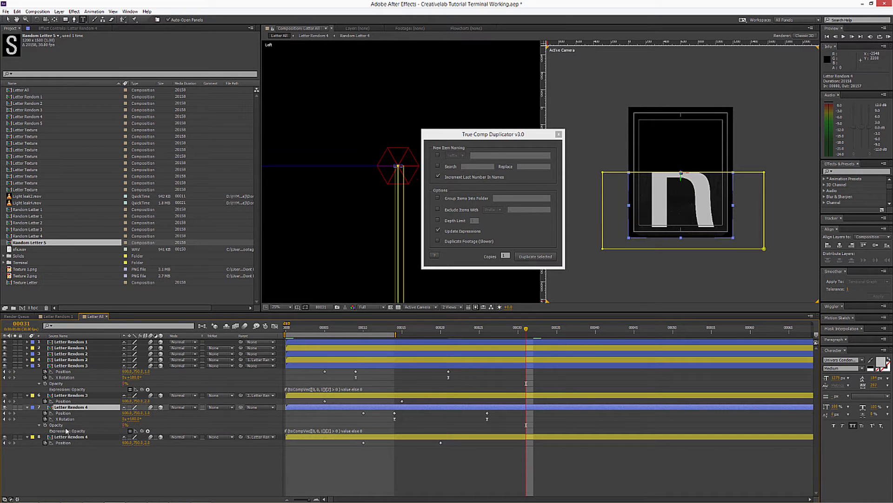
ctrl+click(65, 436)
key(ctrl+d)
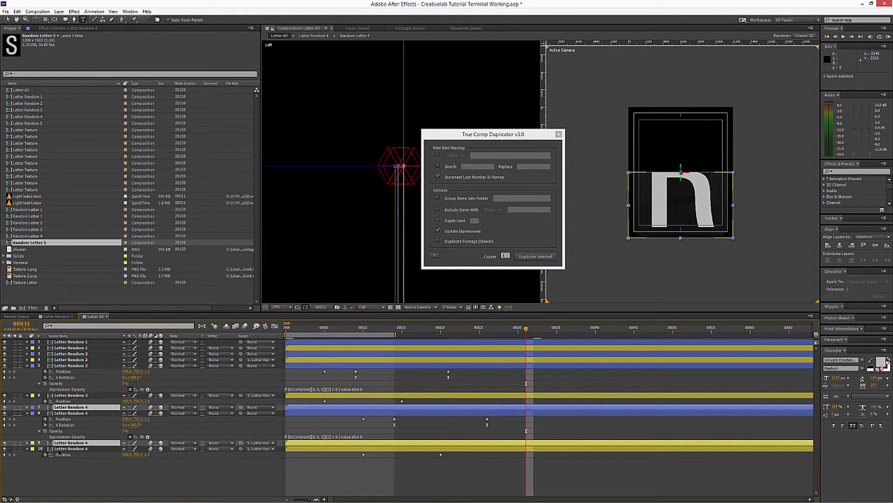
drag(69, 444, 68, 467)
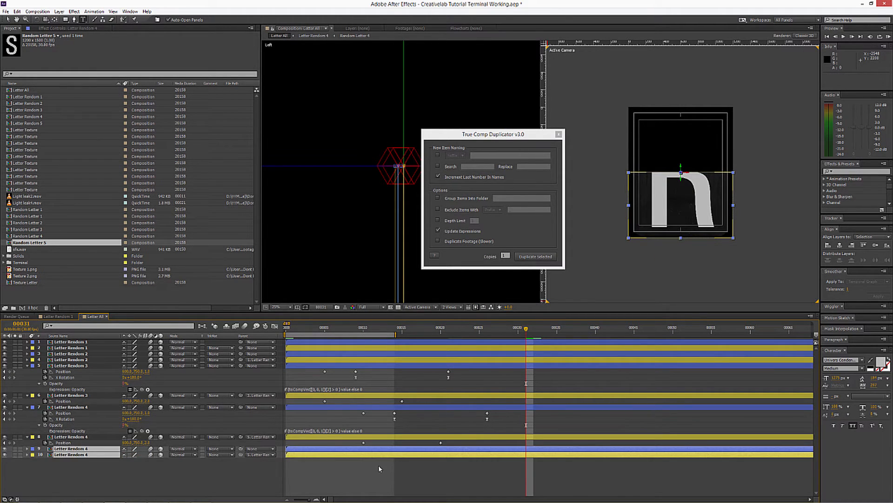
Reveal the keyframes of the two copied layers and shift them all five frames later, starting at frame 15.
key(u)
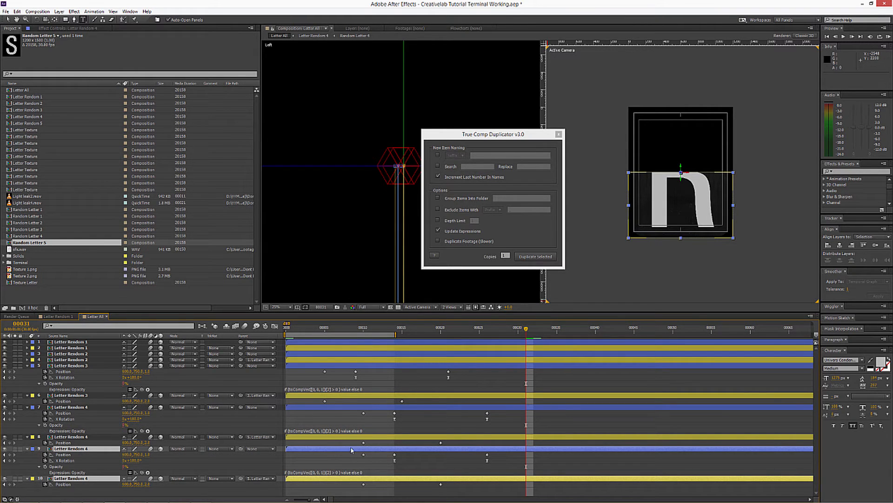
key(ctrl+alt+a)
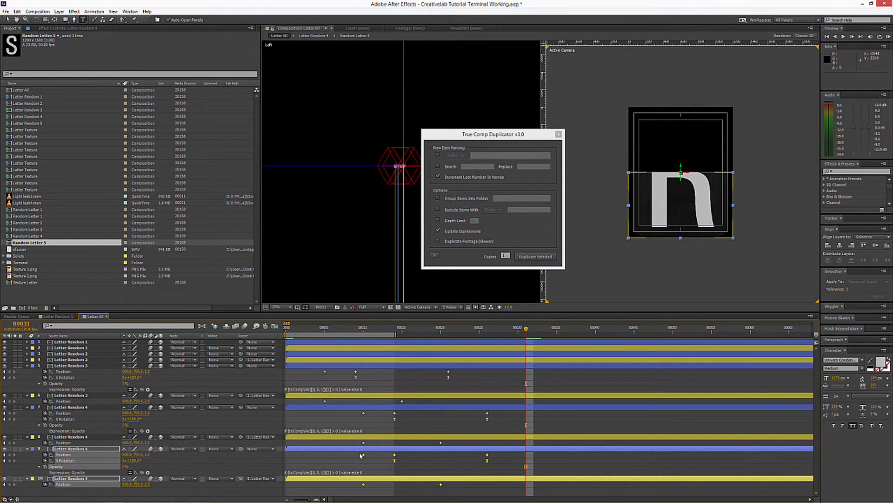
drag(363, 455, 394, 460)
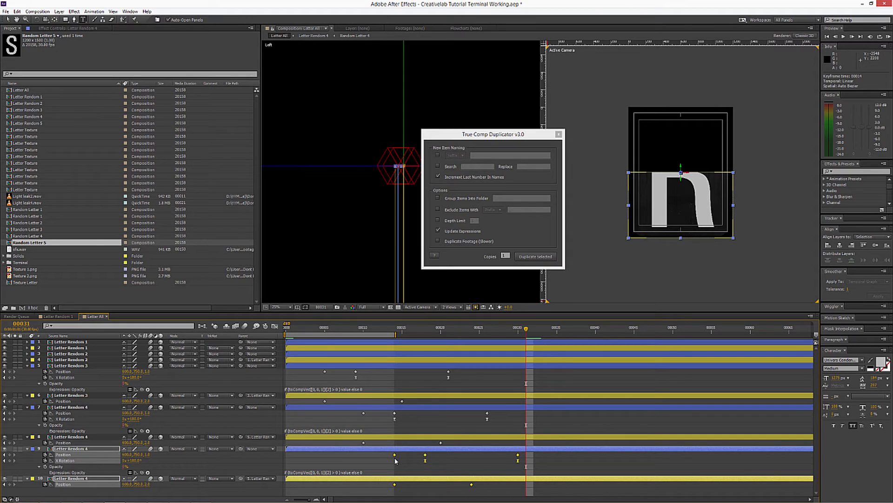
click(587, 329)
click(248, 488)
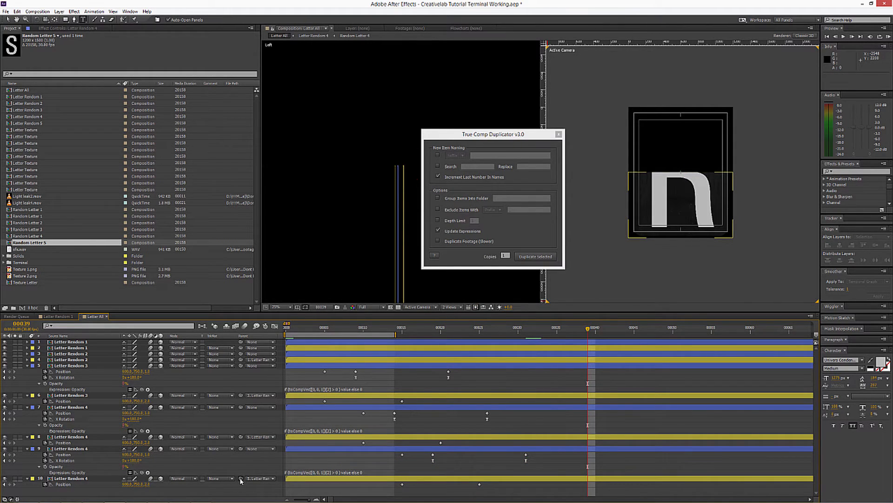
Parent the copied yellow layer to the original blue Letter Random 4 and replace both copies' source with Letter Random 5.
drag(241, 479, 82, 406)
click(77, 448)
shift+click(77, 478)
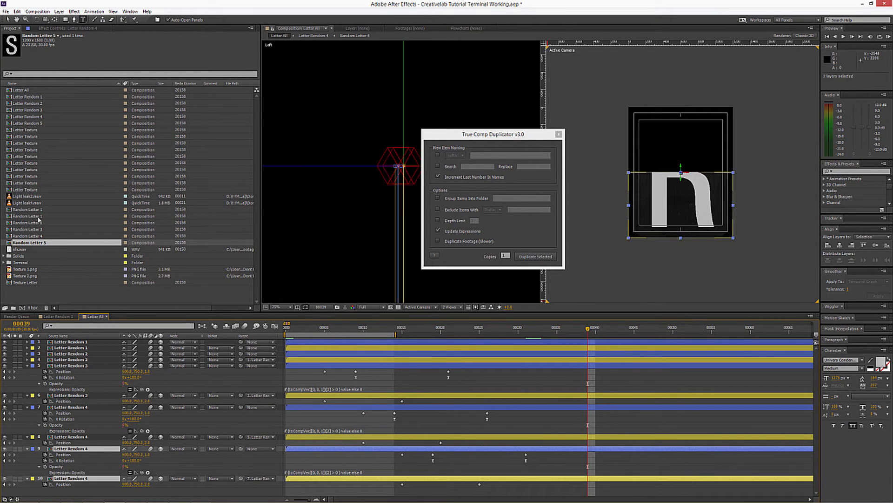
drag(41, 123, 71, 451)
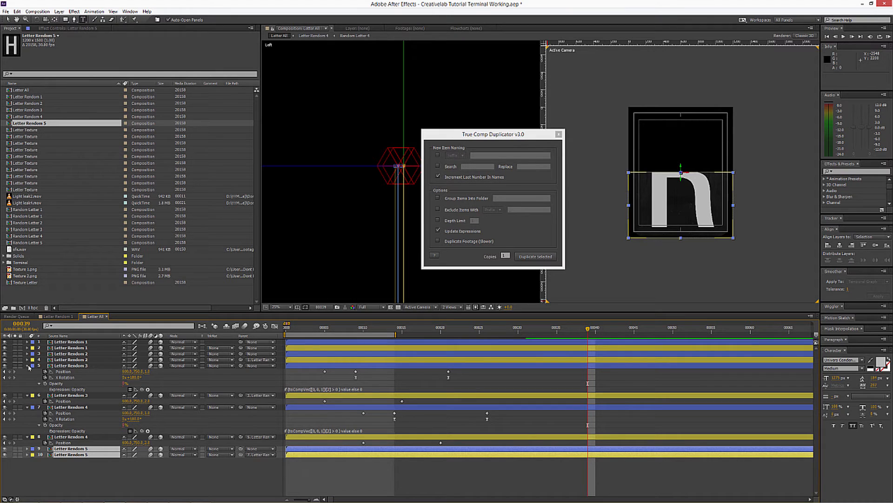
Duplicate layers 3 to 10, Letter Random 2 through Letter Random 5, and place the copies at the end of the stack.
click(85, 354)
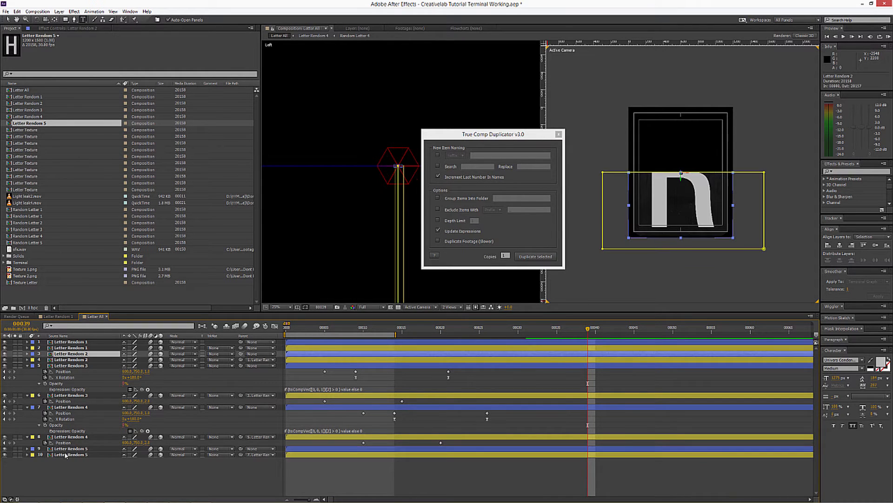
shift+click(73, 454)
key(ctrl+d)
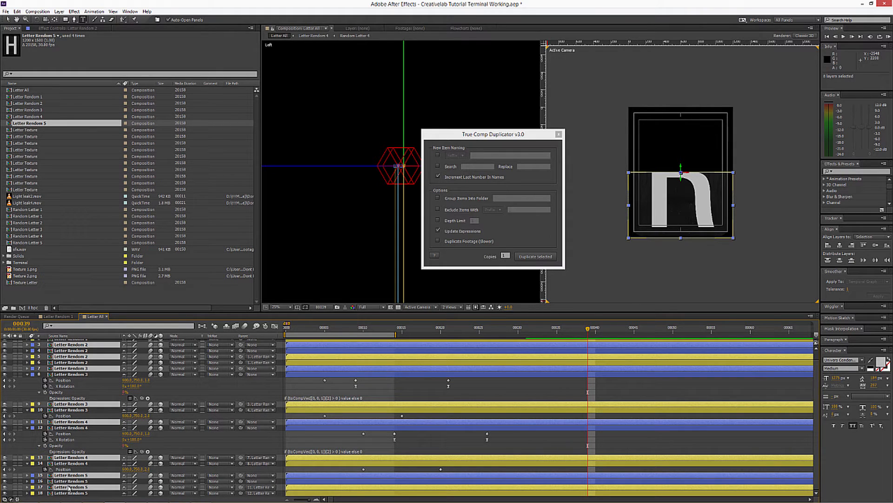
drag(69, 488, 70, 497)
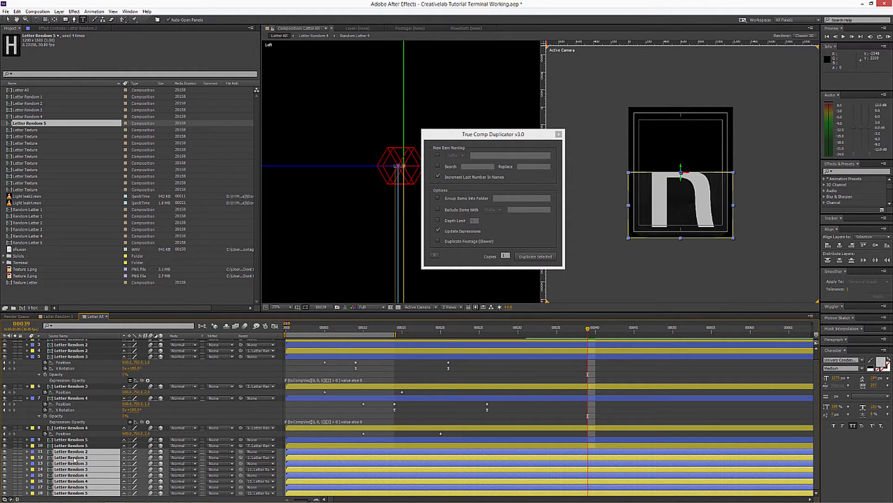
Duplicate the selected set of eight layers two more times, placing each new set at the end of the stack.
key(ctrl+d)
scroll(76, 462, down, 3)
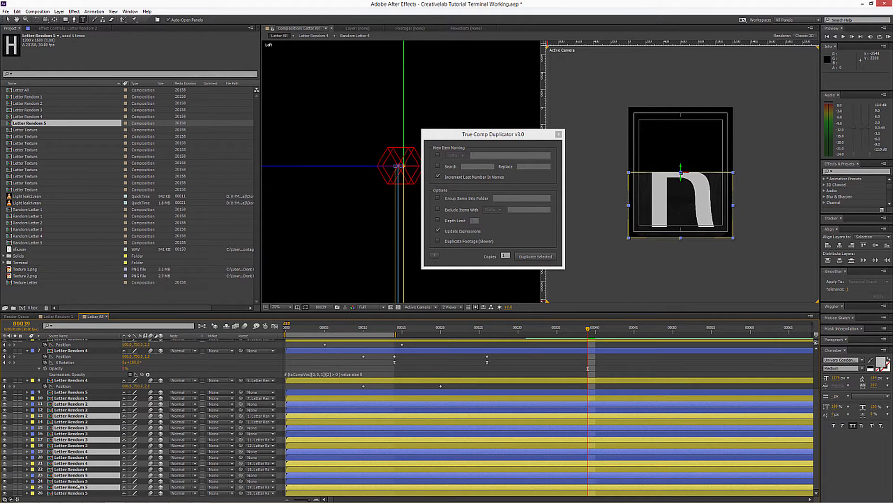
drag(77, 493, 79, 489)
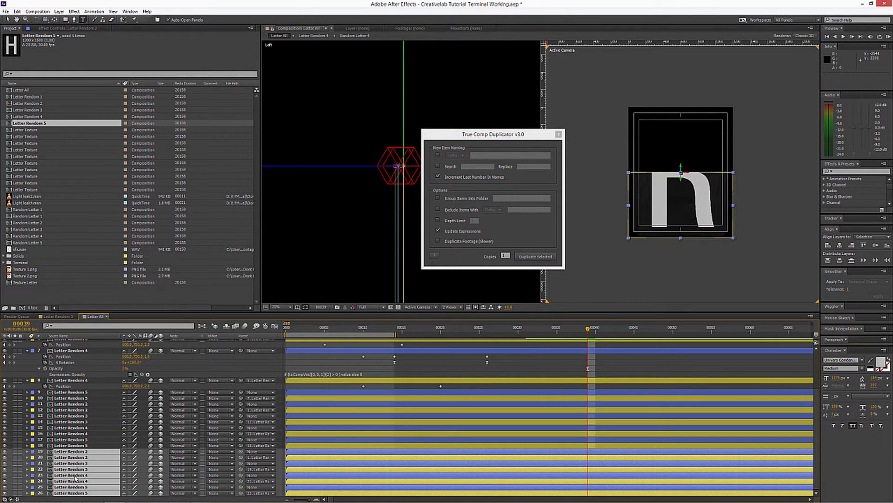
key(ctrl+d)
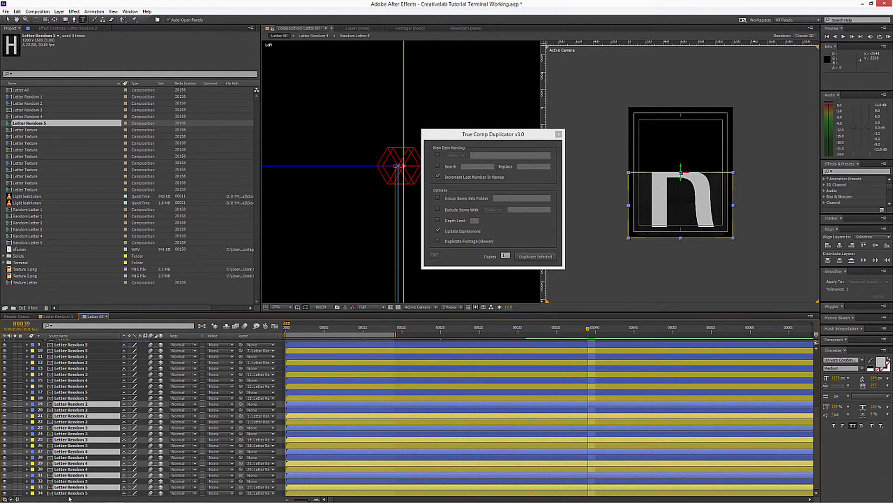
key(ctrl+shift+bracketleft)
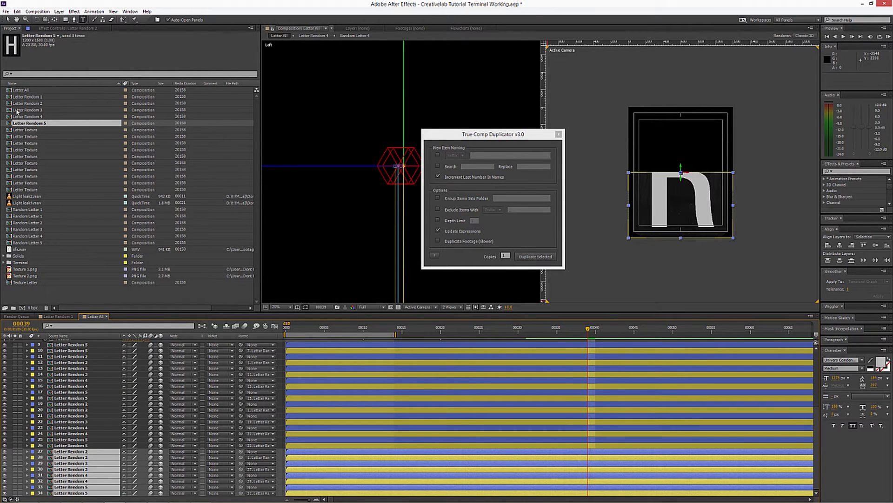
Duplicate the Letter Random compositions with True Comp Duplicator, one at a time, up to Letter Random 10, and close the duplicator.
click(529, 258)
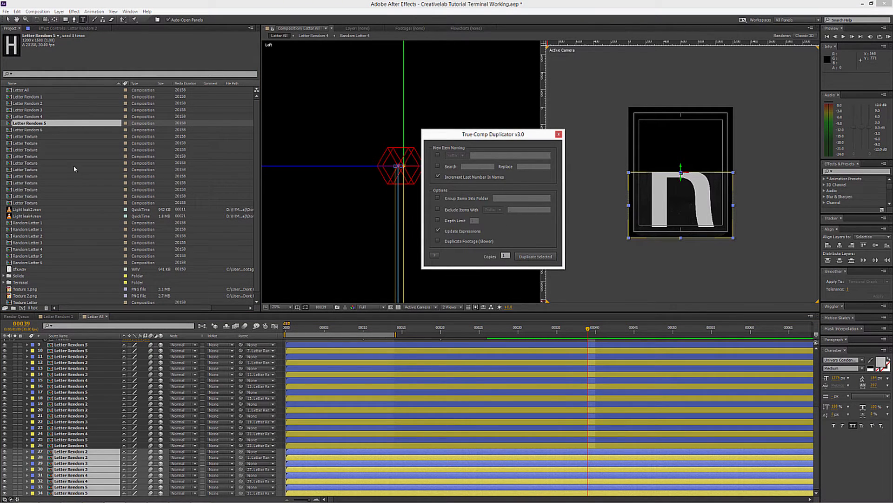
click(519, 258)
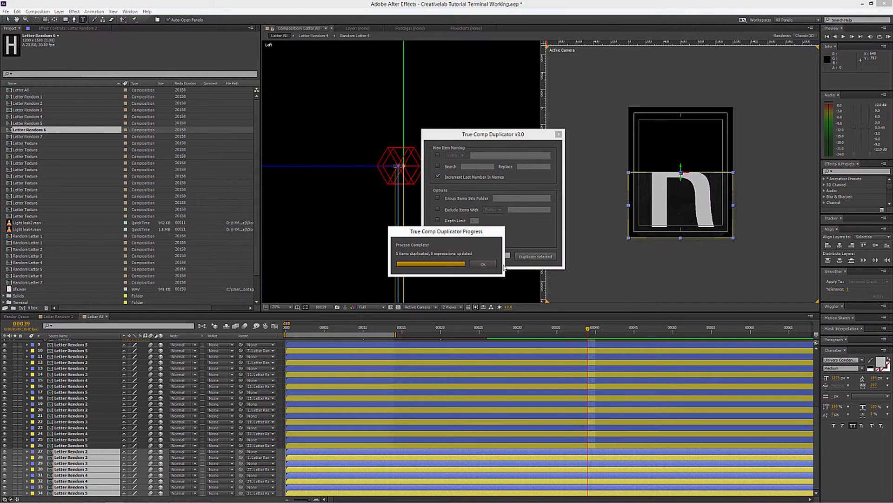
click(477, 264)
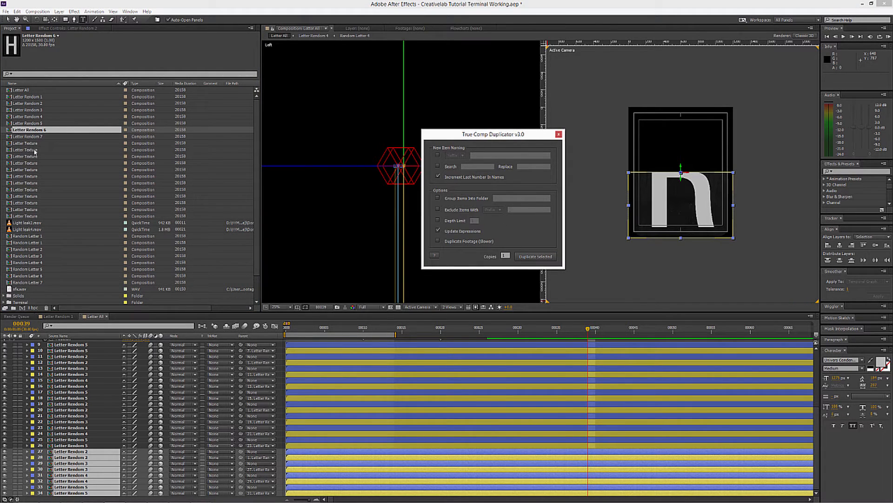
click(526, 256)
click(482, 265)
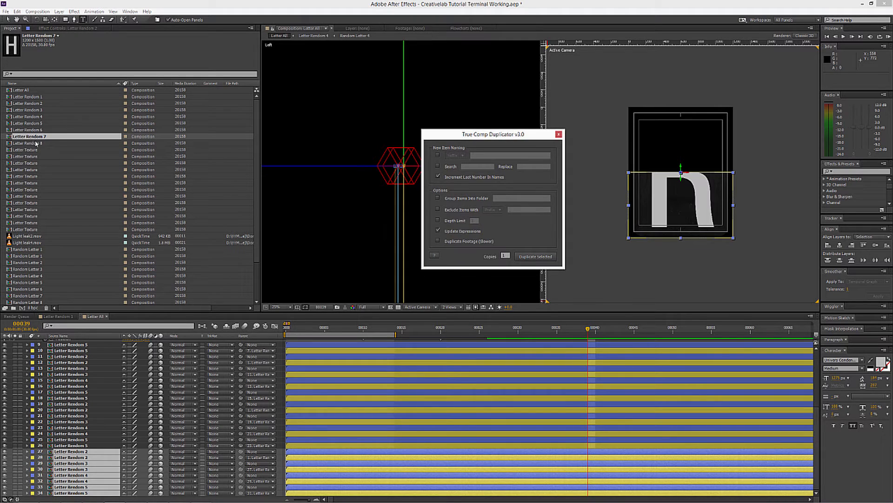
click(536, 256)
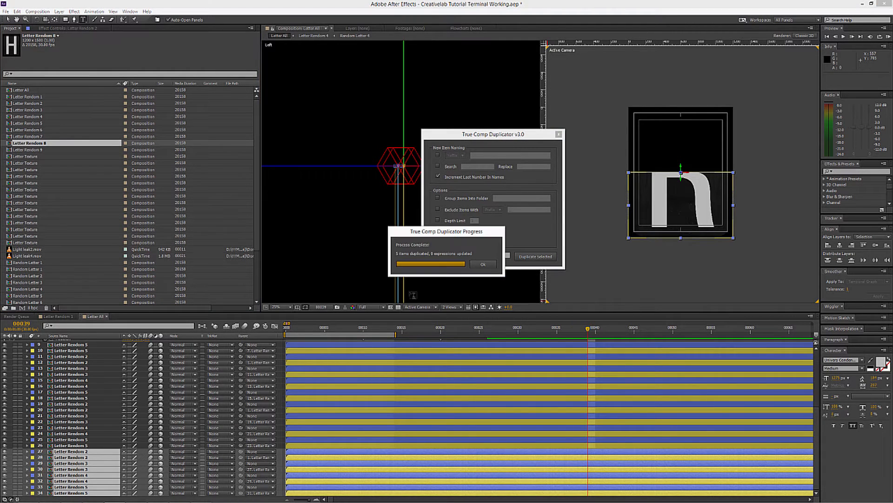
click(480, 265)
click(27, 149)
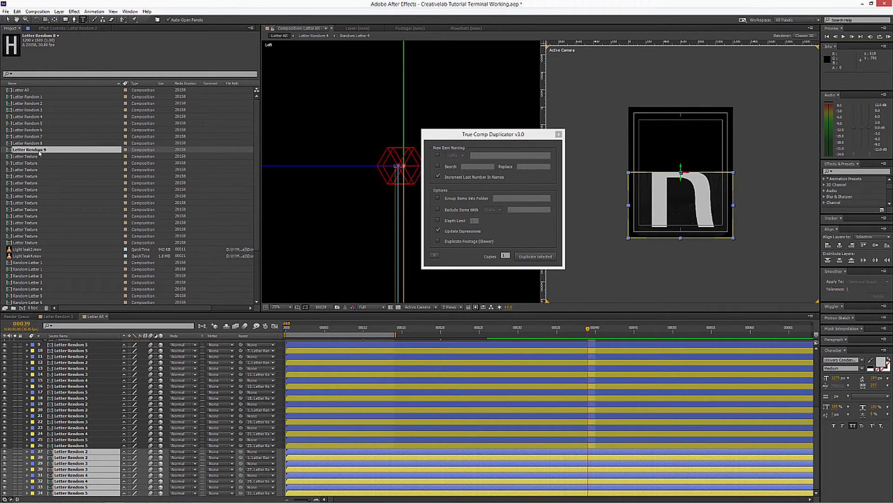
click(534, 256)
click(483, 265)
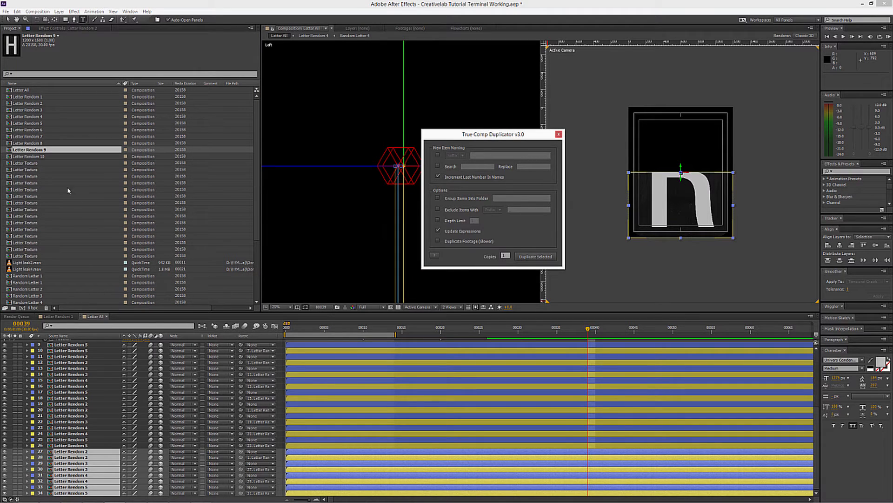
click(558, 134)
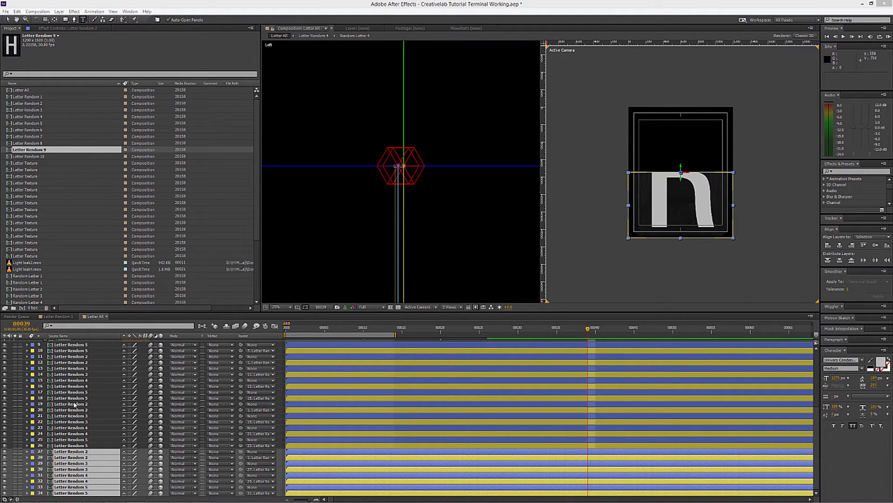
Replace the source of layers 11 and 12 in the Letter All composition with Letter Random 6.
click(78, 358)
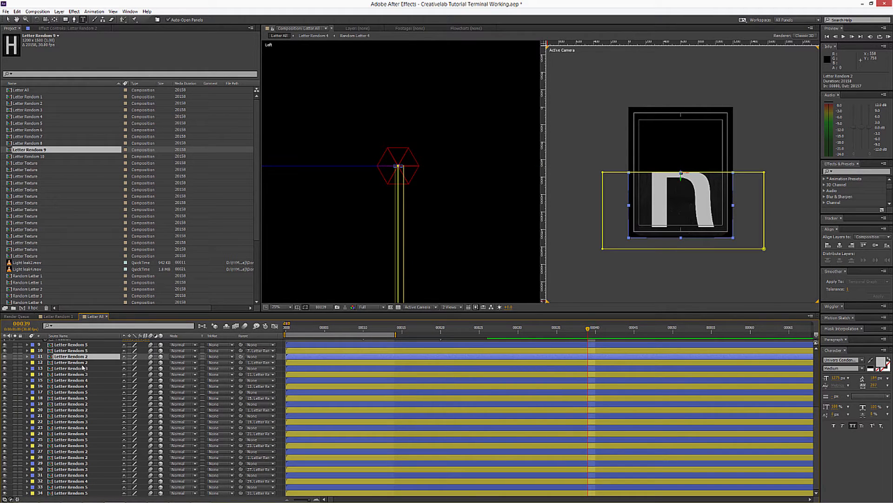
shift+click(82, 364)
scroll(83, 365, up, 1)
scroll(83, 365, up, 2)
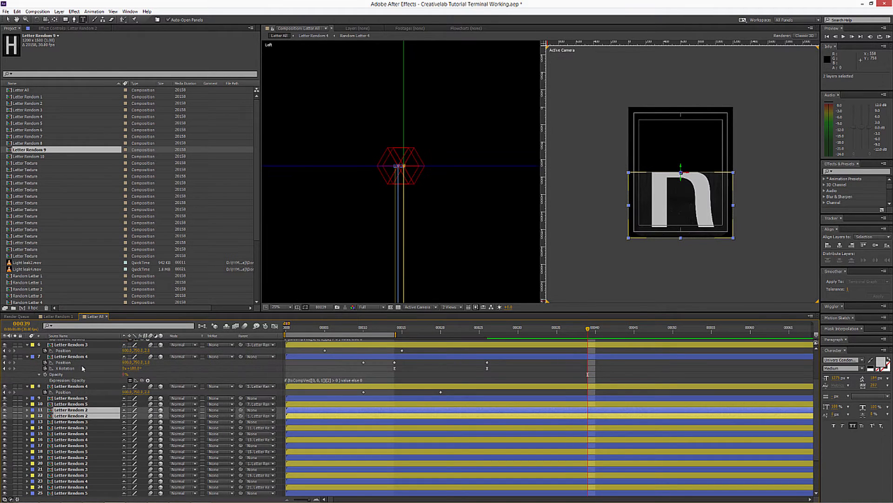
scroll(79, 375, up, 1)
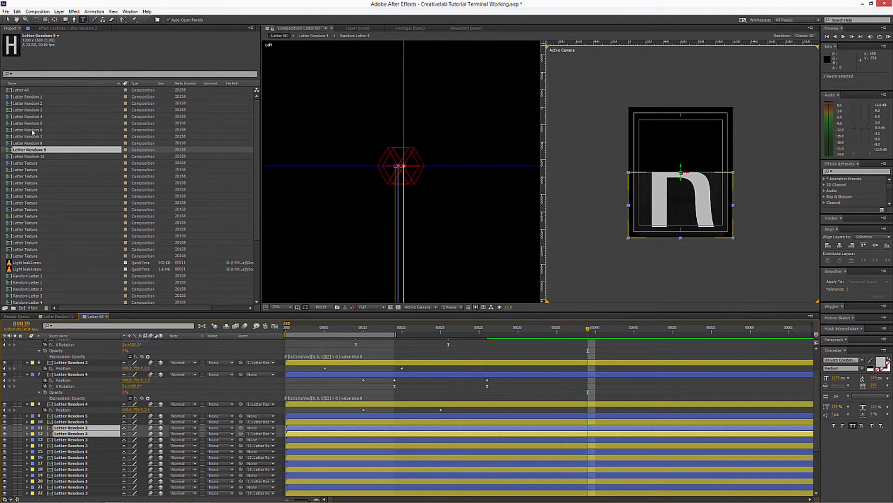
drag(32, 131, 81, 429)
Replace the source of layers 13 and 14 with Letter Random 7, and of layers 15 and 16 with Letter Random 8.
click(82, 440)
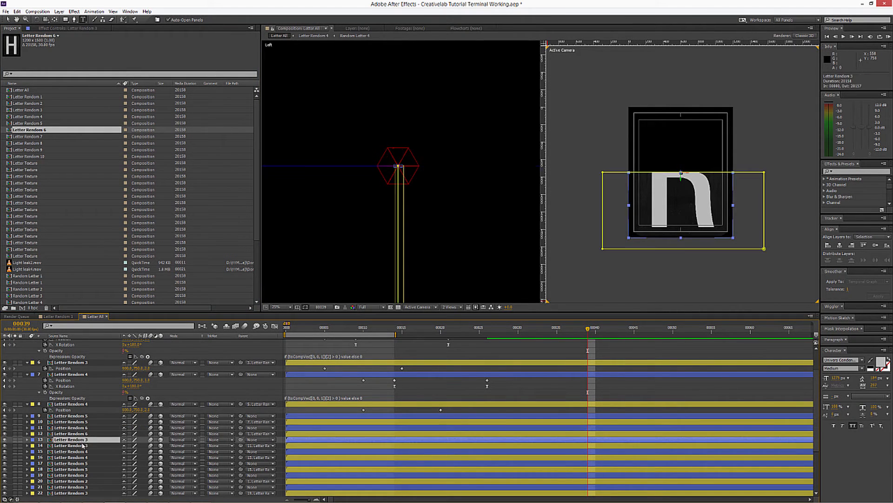
shift+click(83, 446)
drag(35, 135, 80, 442)
click(78, 451)
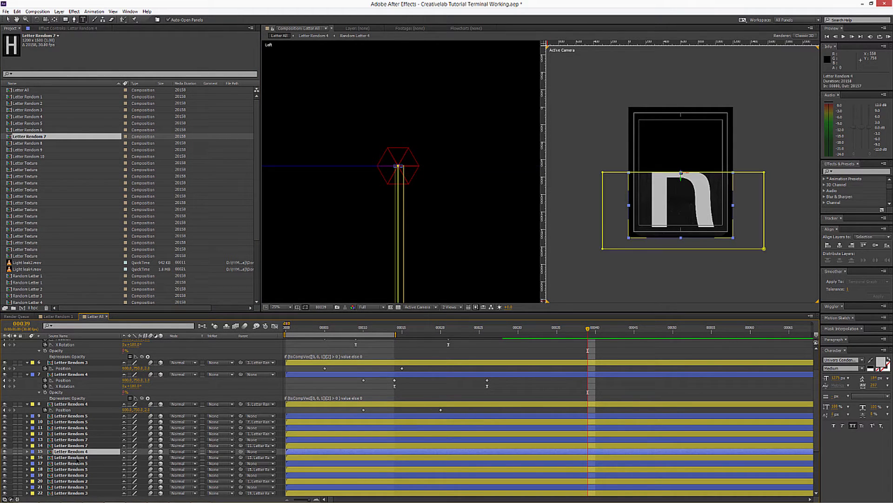
shift+click(78, 457)
click(26, 143)
drag(25, 143, 79, 456)
Replace the source of layers 17 and 18 with Letter Random 9, and of layers 19 and 20 with Letter Random 10.
click(80, 463)
shift+click(80, 470)
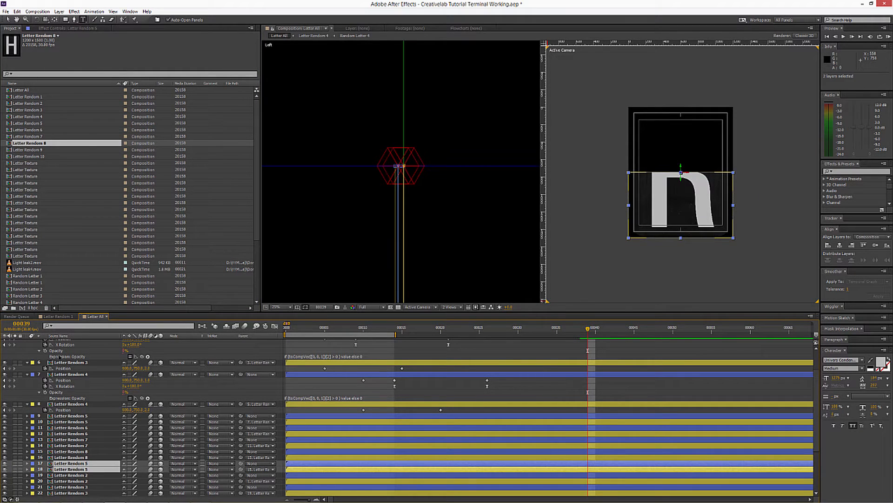
click(26, 150)
drag(25, 149, 80, 471)
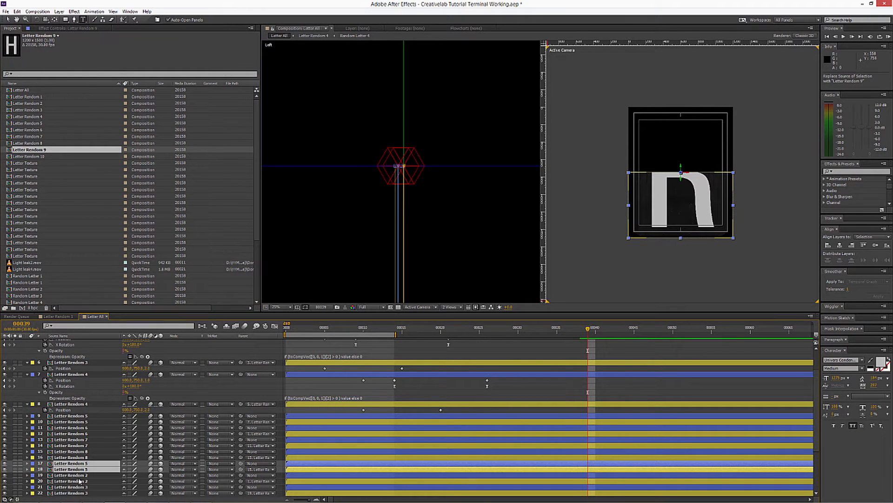
click(80, 474)
shift+click(80, 481)
drag(28, 156, 86, 479)
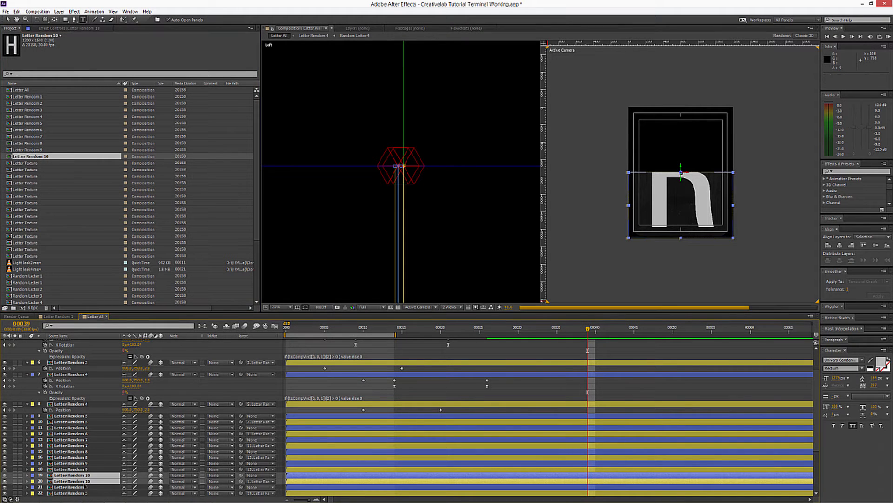
Replace the source of layers 29 and 30 in the Letter All composition with Letter Random 6.
scroll(85, 482, down, 4)
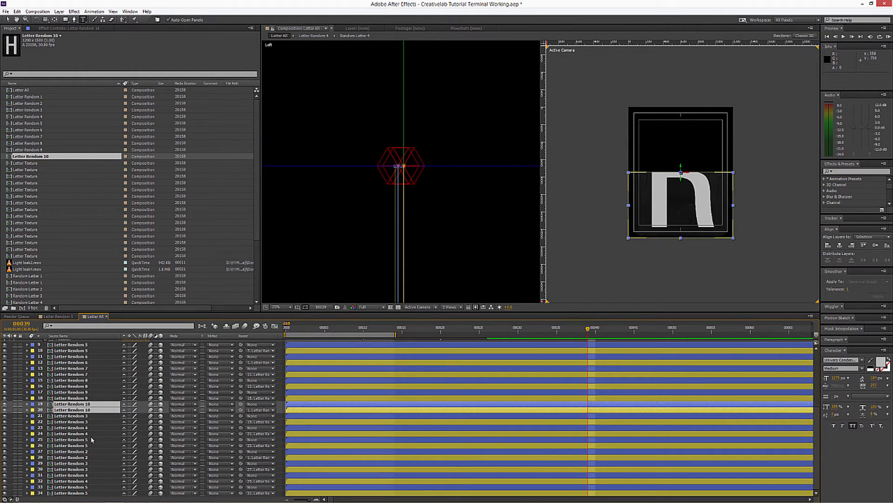
click(88, 451)
shift+click(89, 457)
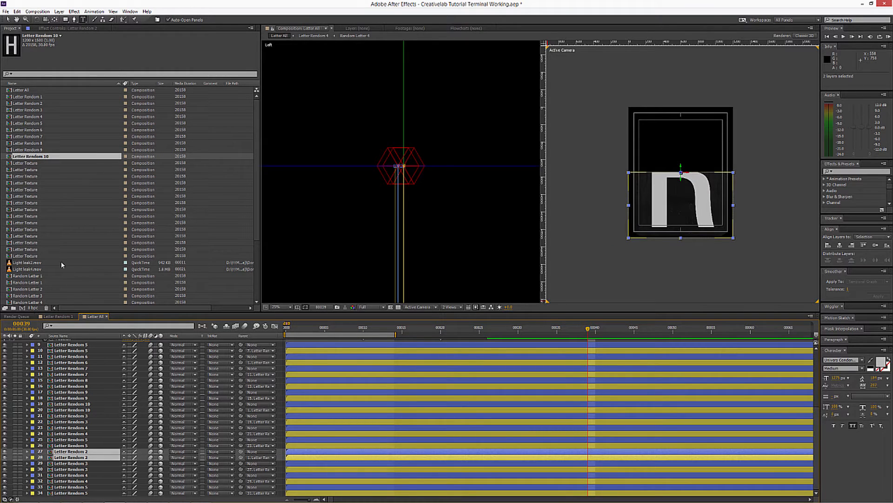
click(90, 464)
shift+click(90, 469)
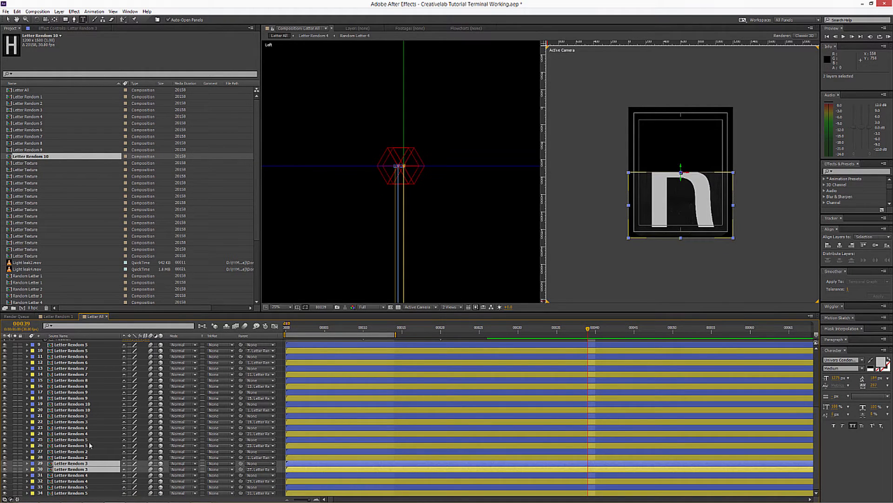
drag(36, 131, 58, 475)
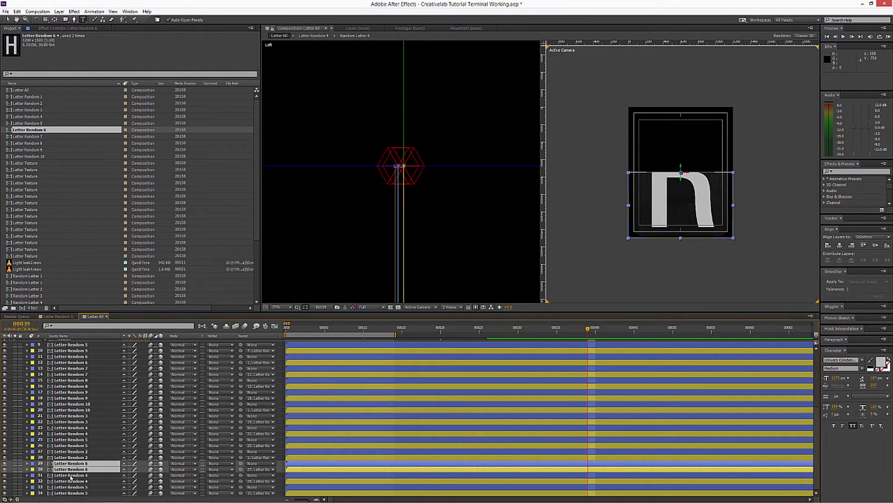
Replace the source of layers 31 and 32 with Letter Random 7, and of layers 33 and 34 with Letter Random 8.
click(70, 475)
shift+click(70, 481)
drag(42, 138, 68, 479)
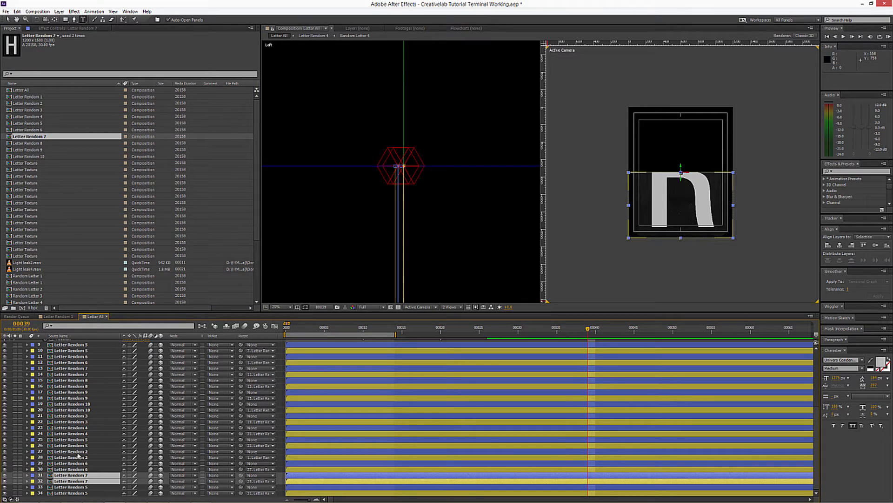
click(70, 487)
shift+click(70, 493)
drag(28, 143, 84, 493)
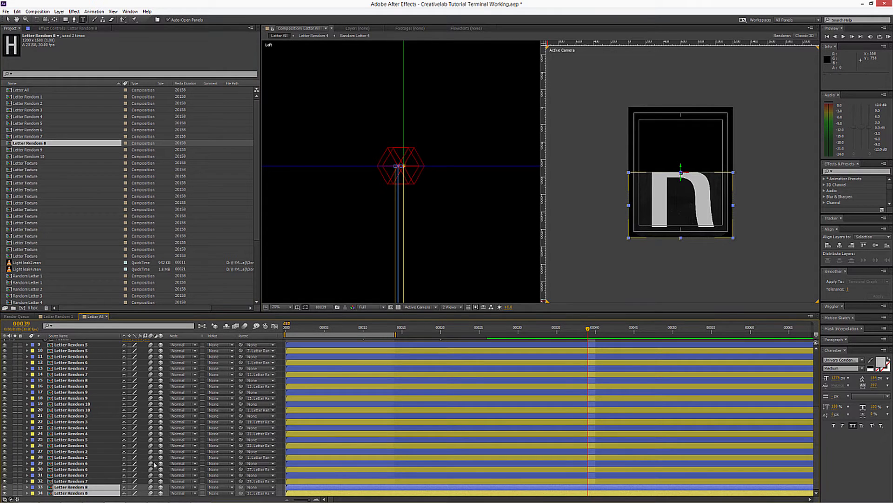
Reveal the keyframed properties of layers 9 through 34 and enlarge the timeline to full screen.
scroll(91, 433, up, 5)
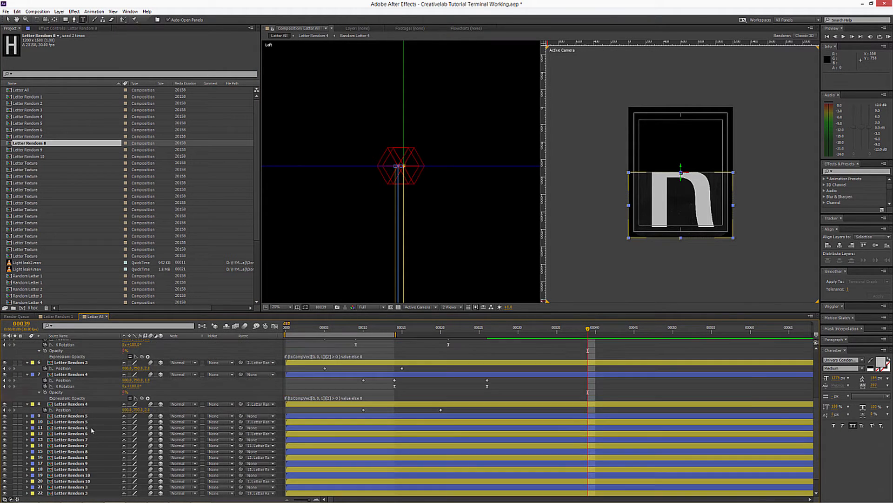
shift+click(85, 449)
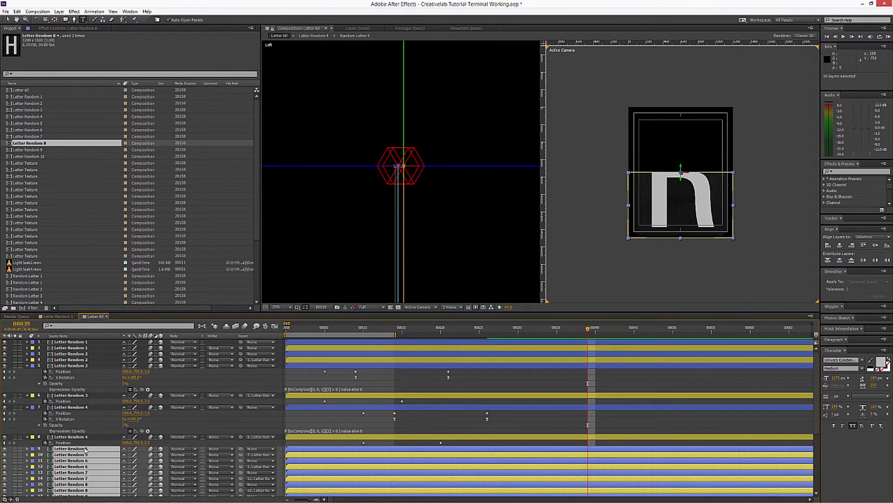
scroll(336, 420, down, 5)
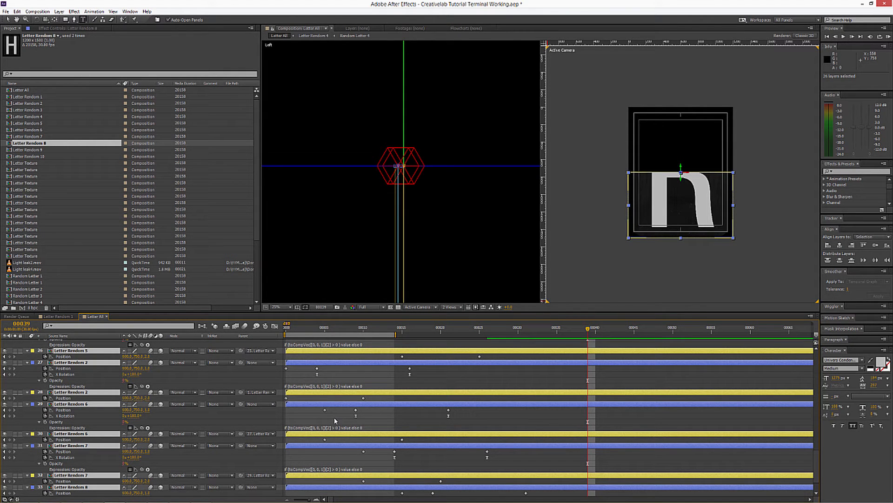
key(grave)
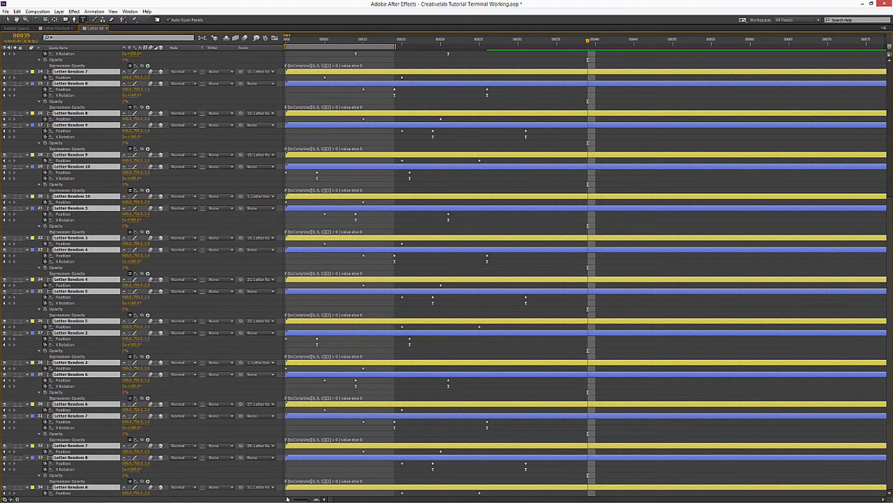
scroll(328, 179, up, 1)
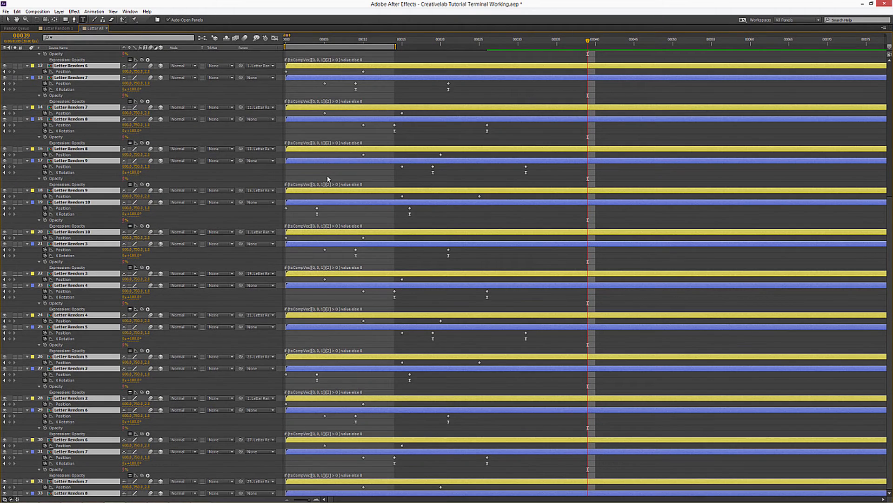
scroll(328, 178, up, 5)
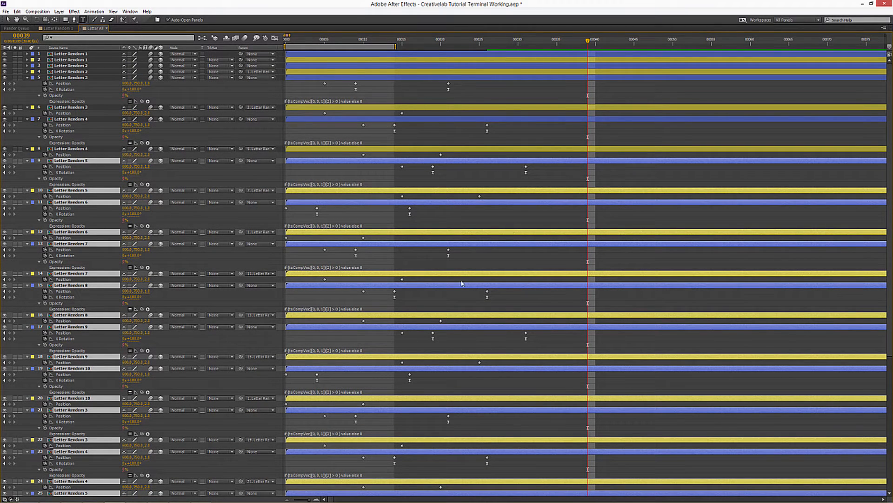
Shift all keyframes of layers 11 through 18 so that layer 11's first keyframe starts at frame 20.
drag(616, 165, 277, 165)
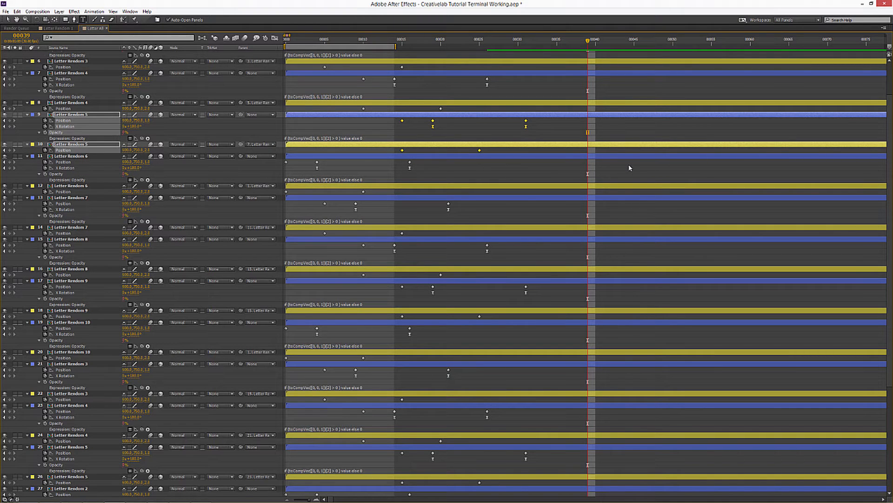
drag(628, 160, 256, 311)
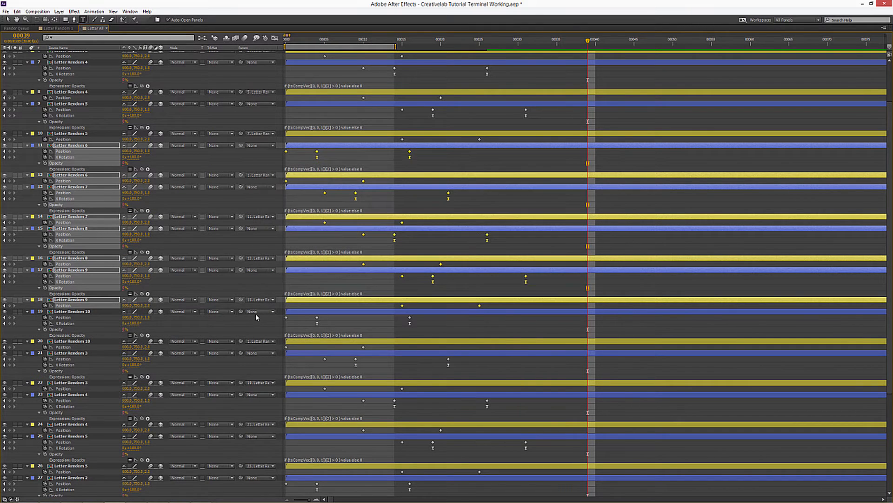
drag(286, 152, 437, 159)
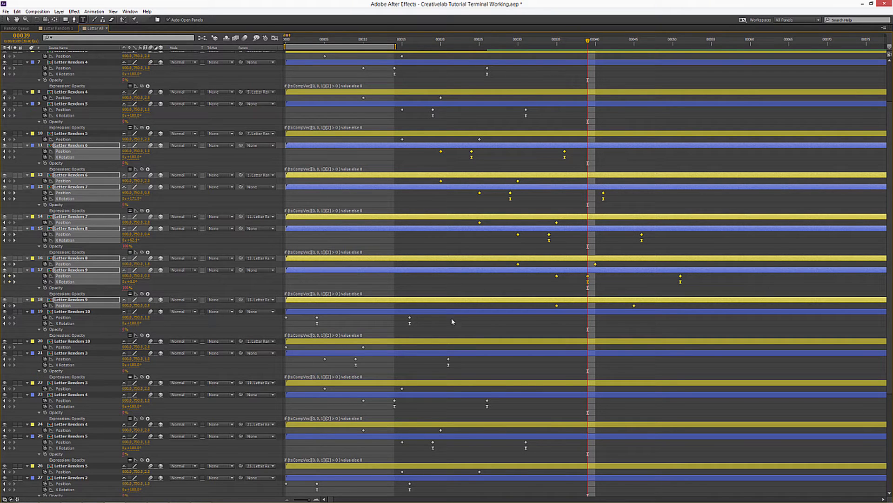
Shift the keyframes of layers 19 through 25 to begin at frame 39, and align layer 26's keyframes with the start of layer 25's.
drag(582, 316, 128, 450)
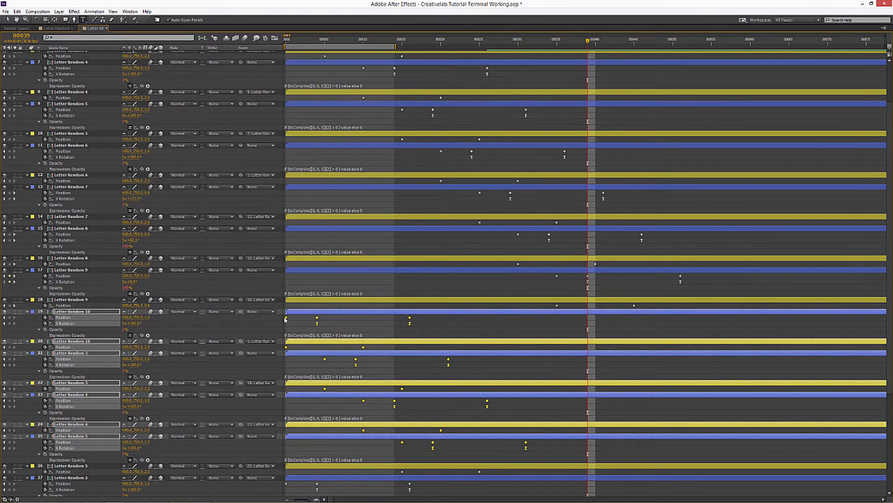
drag(286, 347, 586, 342)
scroll(525, 356, down, 5)
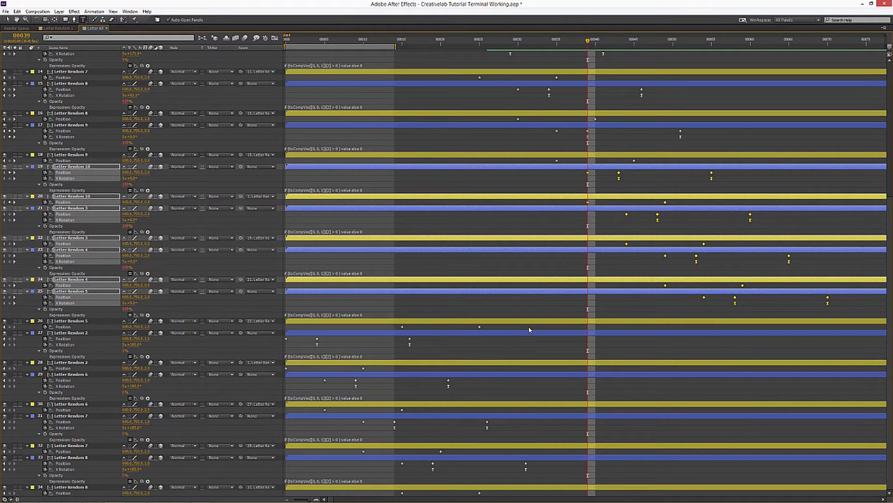
click(402, 327)
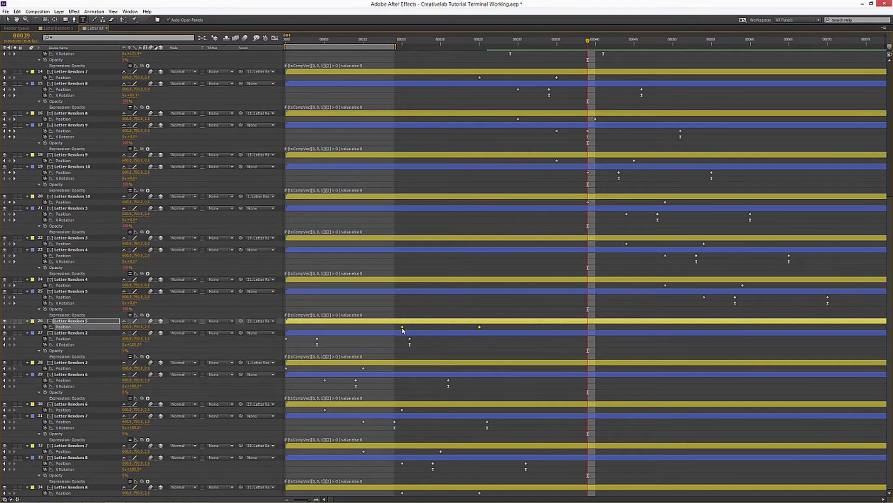
drag(403, 329, 448, 333)
drag(557, 341, 705, 345)
Shift the keyframes of layers 27 through 34 to begin at about frame 58, continuing the stagger after layers 25 and 26.
drag(557, 341, 200, 432)
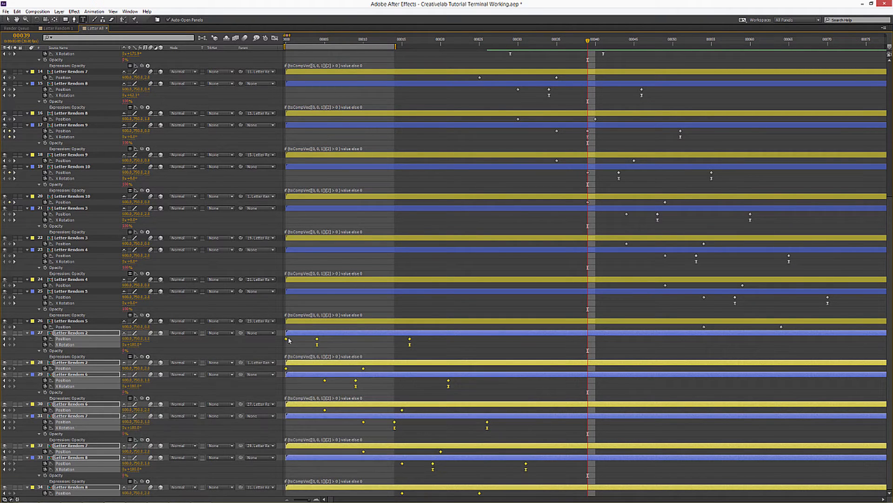
drag(289, 340, 734, 344)
click(287, 499)
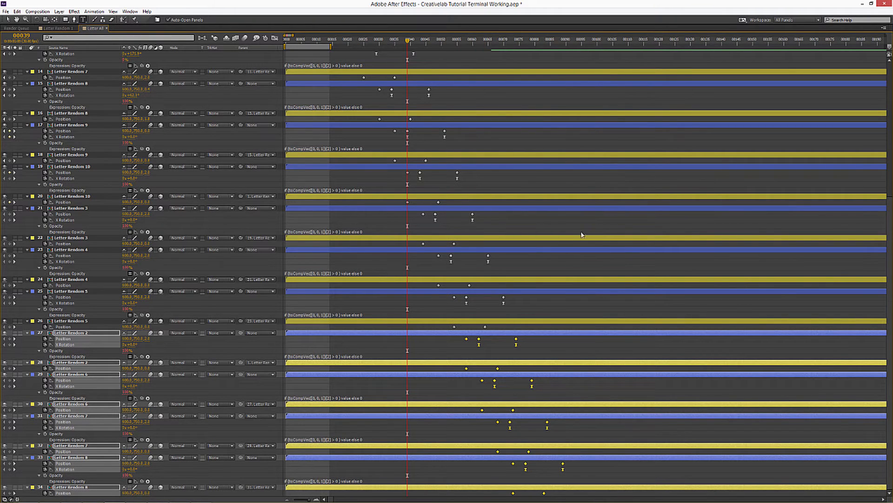
Set the current time to frame 145, past all keyframes, and check the staggered order of the layers' keyframes.
scroll(629, 187, up, 3)
scroll(628, 187, up, 2)
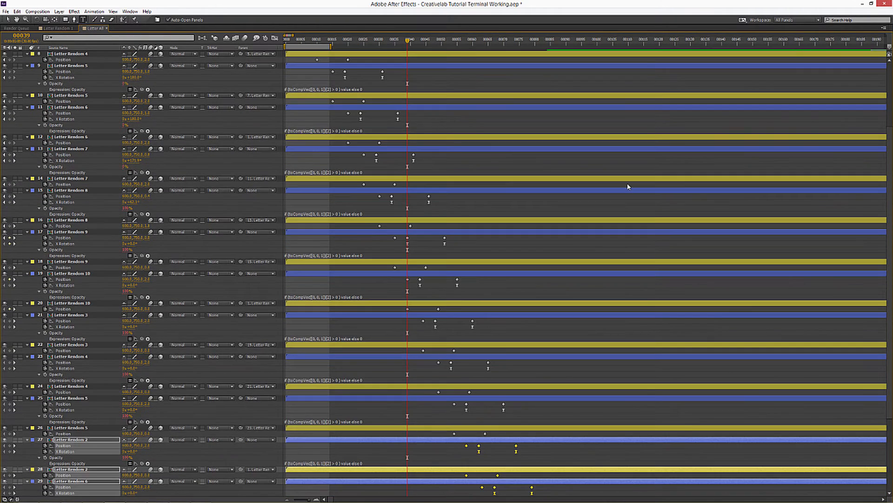
click(732, 45)
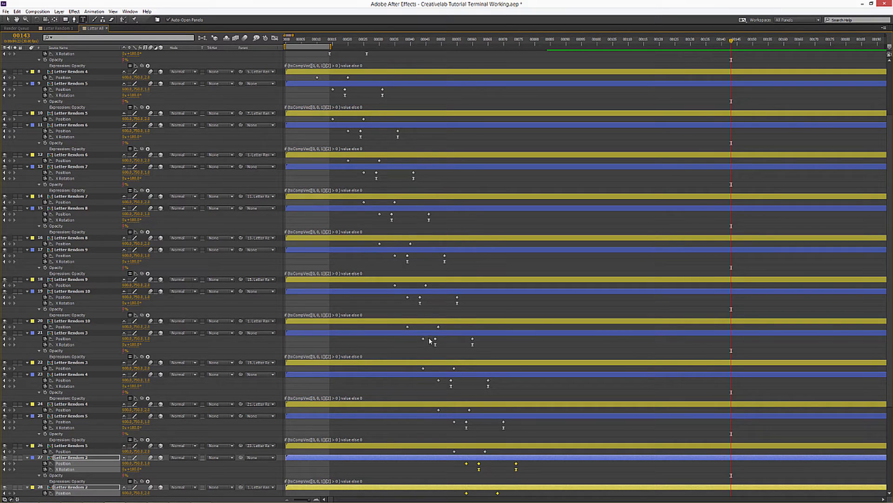
scroll(430, 340, down, 5)
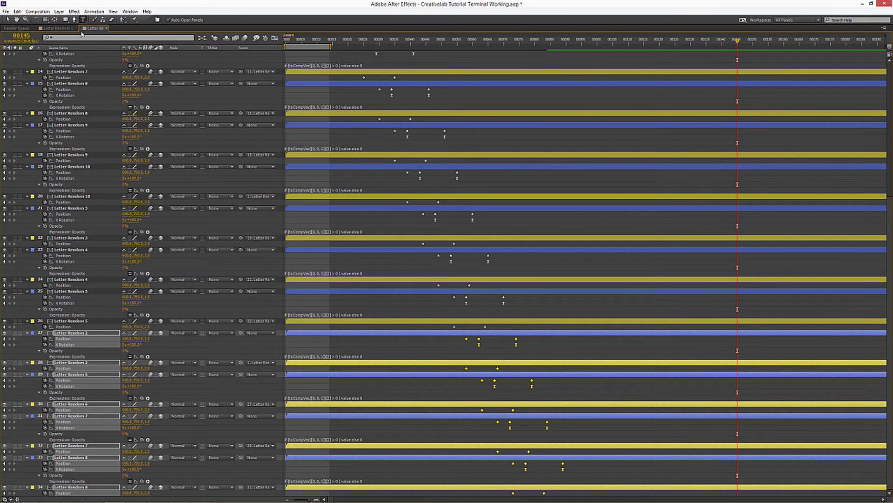
scroll(420, 199, up, 5)
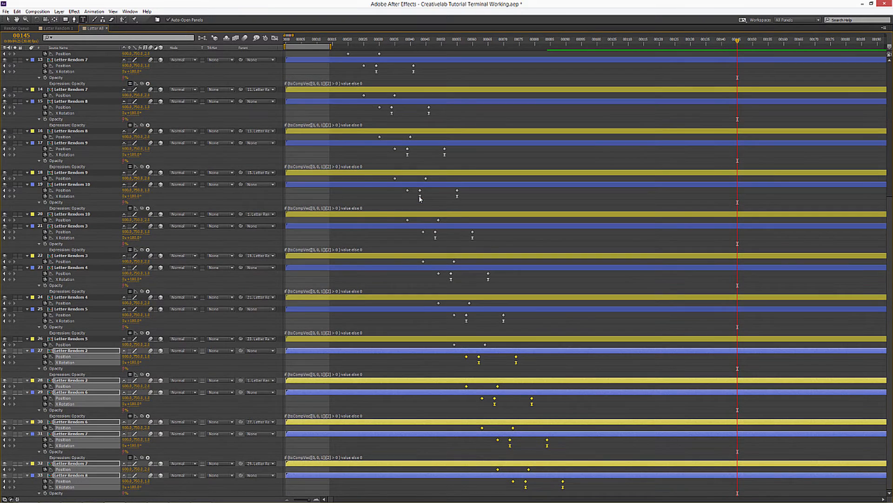
scroll(420, 198, up, 2)
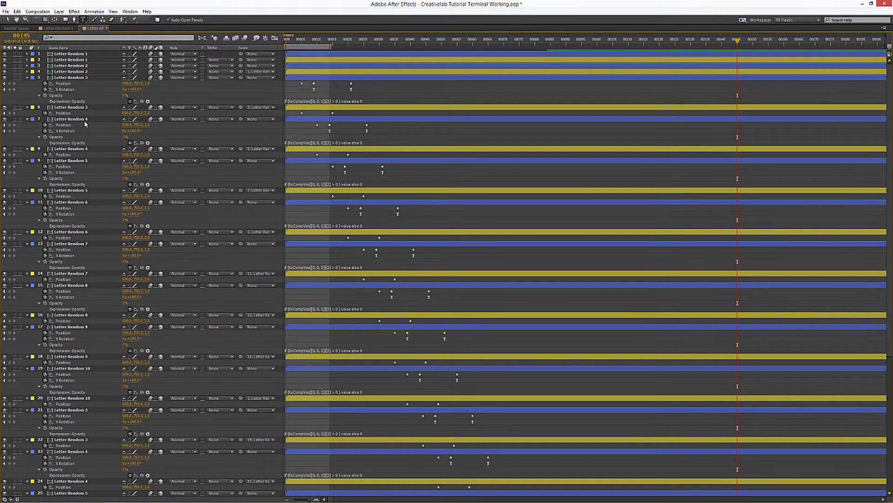
Check layer 8's parent, then parent layer 10 to layer 7 and layer 12 to layer 9.
click(87, 149)
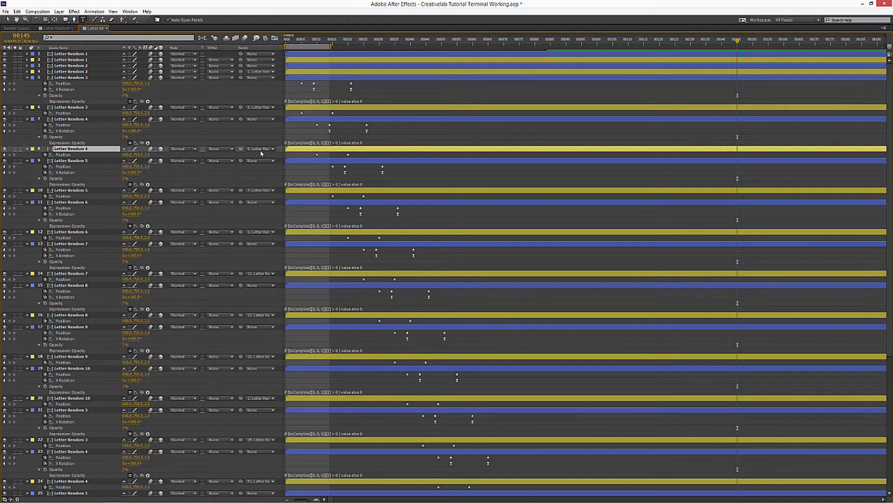
click(77, 191)
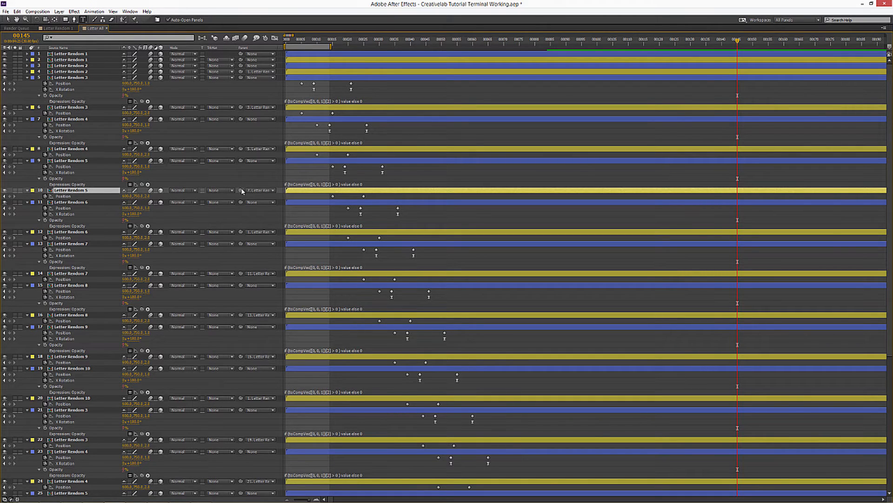
drag(242, 191, 81, 134)
click(78, 233)
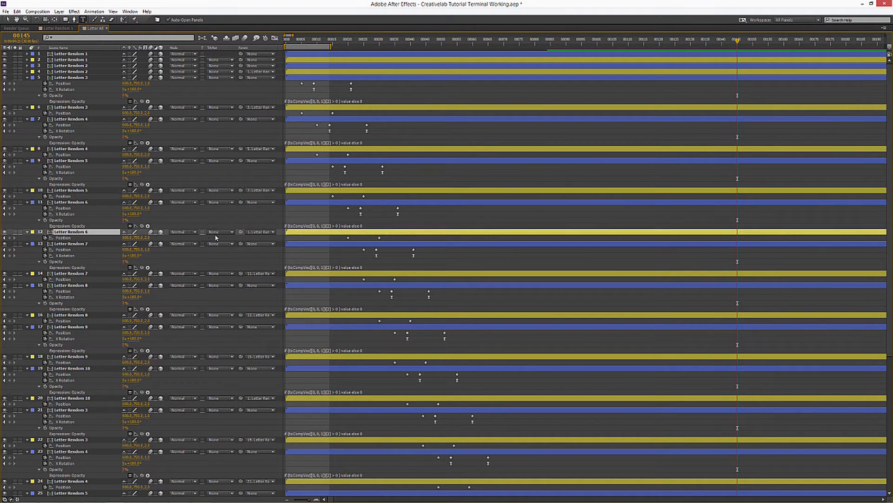
drag(241, 232, 83, 161)
Parent layer 14 to layer 11 and layer 16 to layer 13.
click(72, 274)
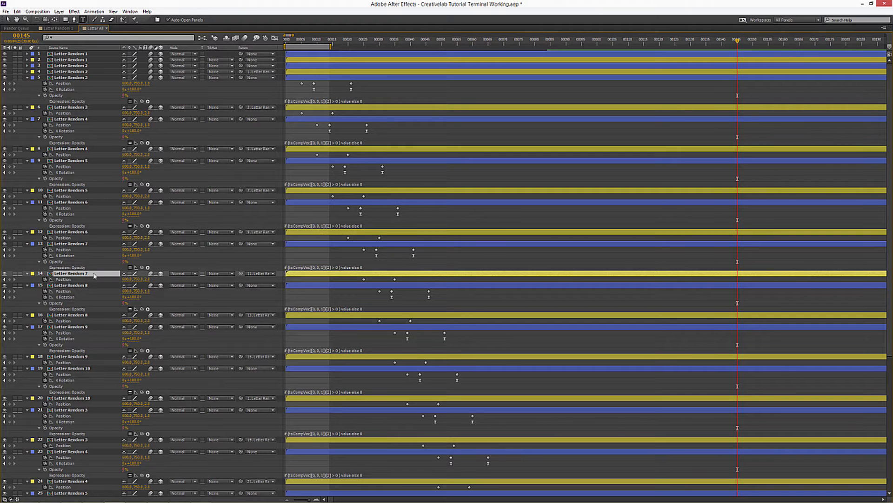
drag(240, 273, 80, 203)
click(77, 316)
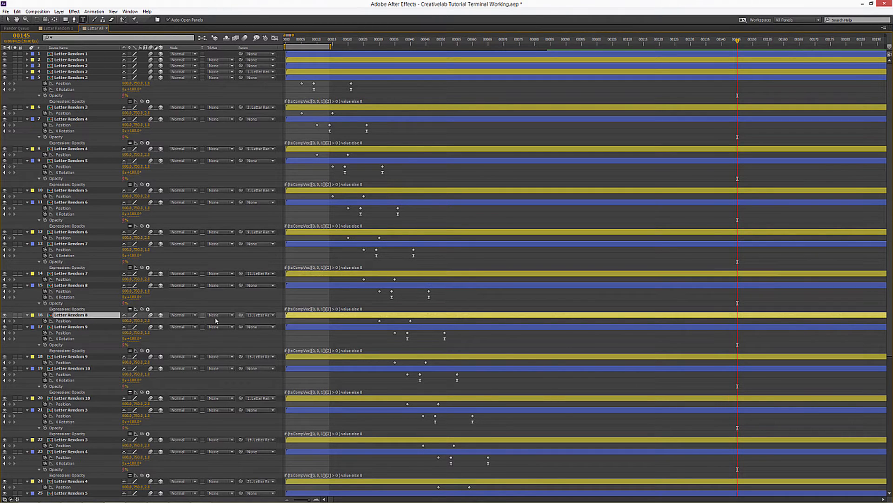
drag(240, 315, 151, 294)
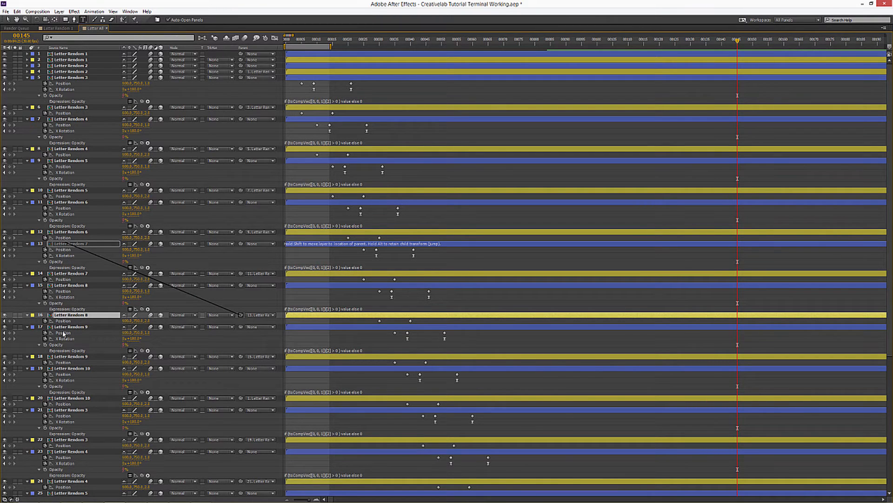
Parent layer 18 to layer 15 and layer 20 to layer 17.
click(205, 357)
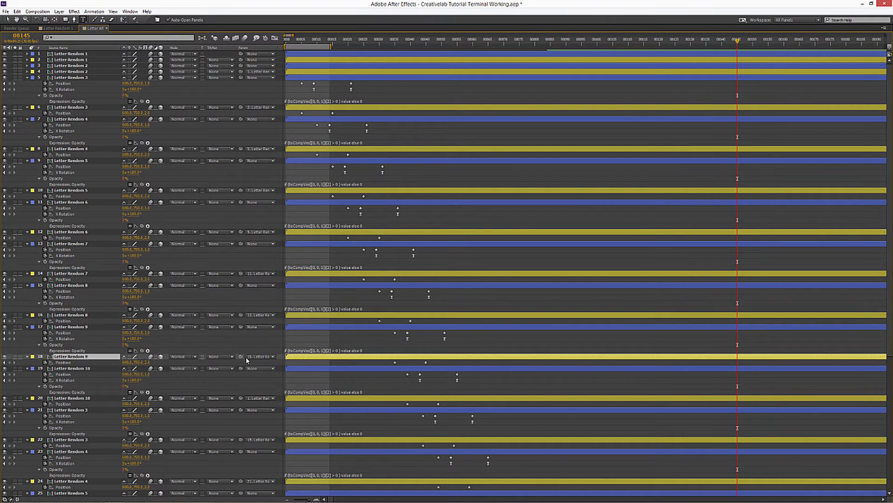
drag(240, 357, 70, 285)
click(73, 400)
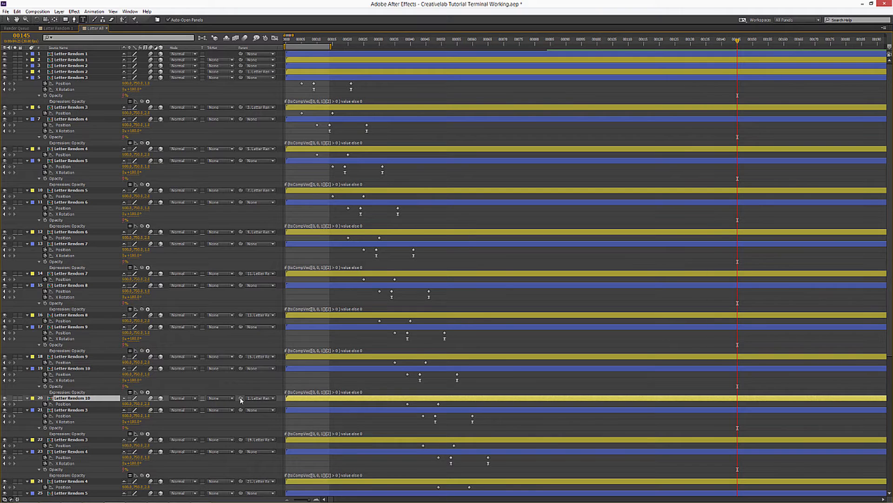
drag(241, 399, 77, 329)
Parent layer 22 to layer 19 and layer 24 to layer 21.
click(68, 451)
click(87, 440)
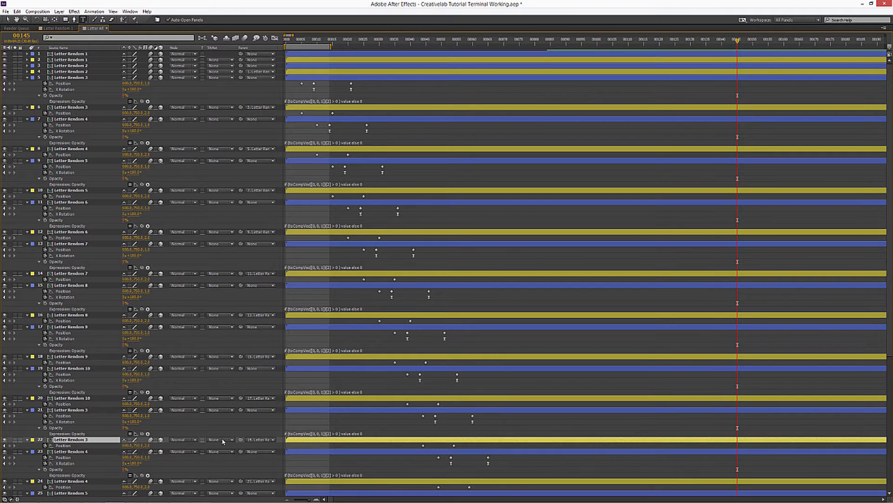
drag(240, 440, 79, 369)
click(78, 481)
drag(242, 482, 83, 411)
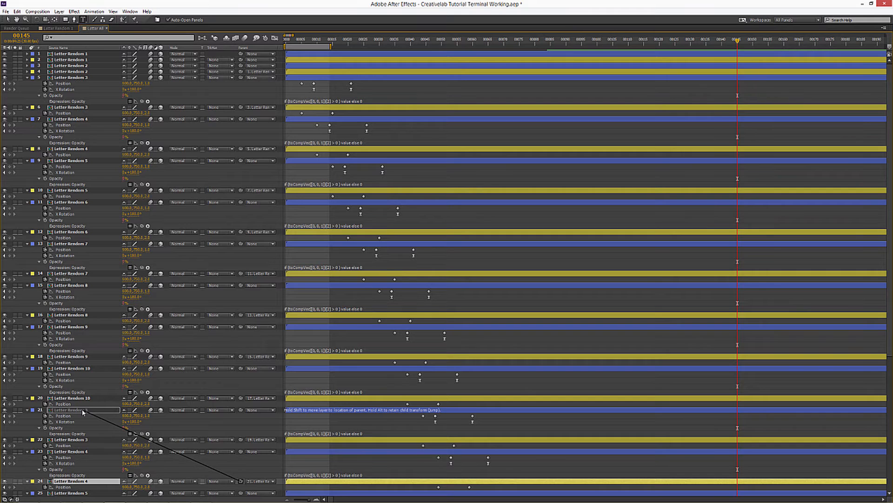
Finish parenting layer 24 to layer 21, and parent layer 28 to layer 25.
drag(83, 411, 83, 412)
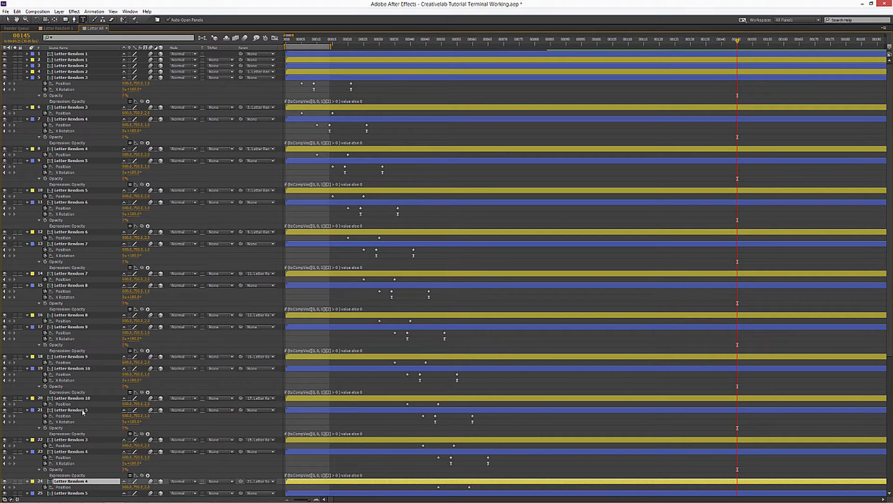
scroll(82, 411, down, 5)
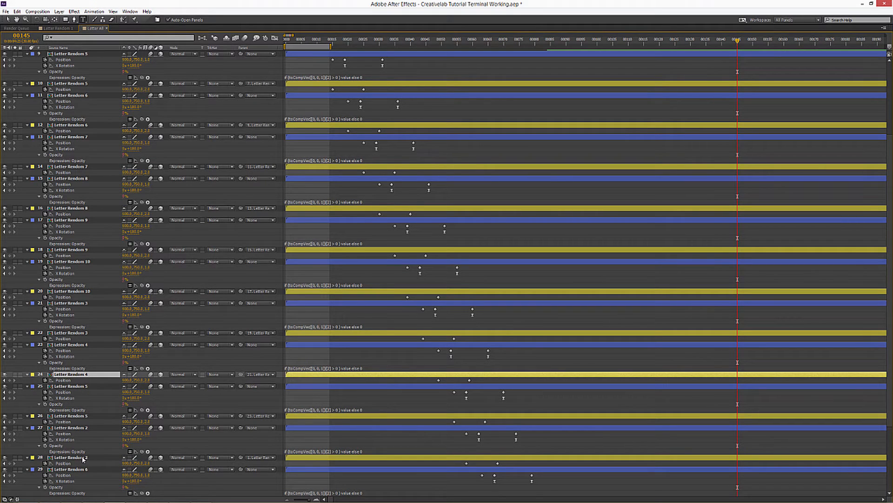
click(83, 458)
drag(140, 461, 77, 390)
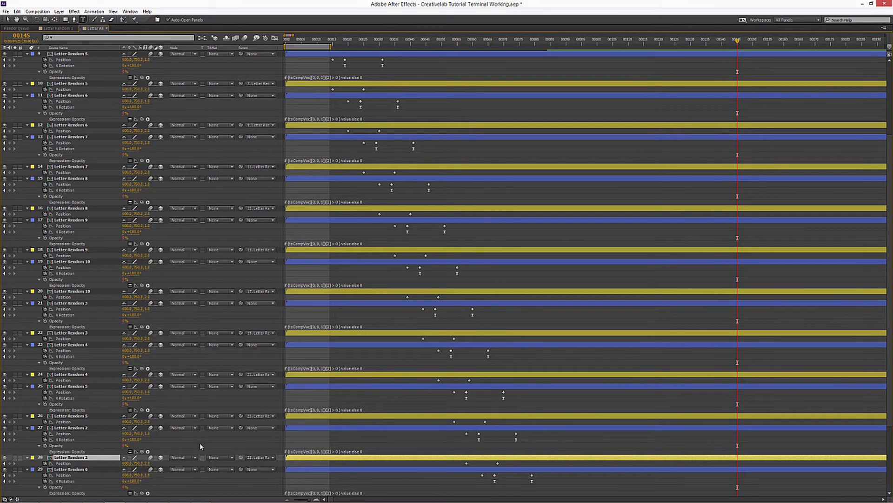
Parent layer 32 to layer 29 and layer 34 to layer 31.
scroll(200, 442, down, 4)
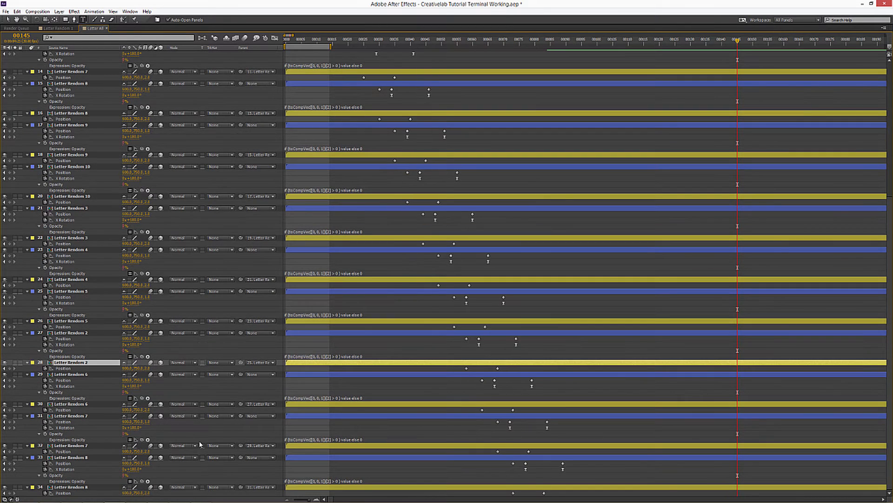
click(67, 445)
drag(240, 448, 86, 393)
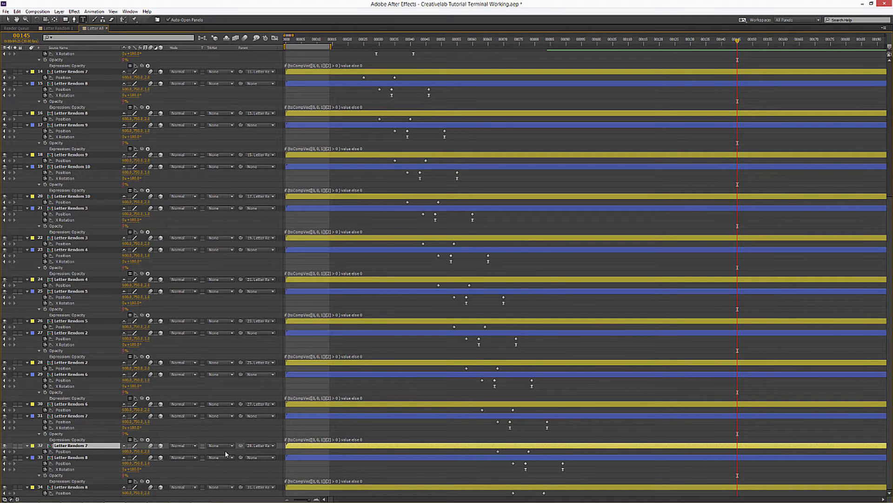
click(79, 488)
drag(241, 487, 78, 418)
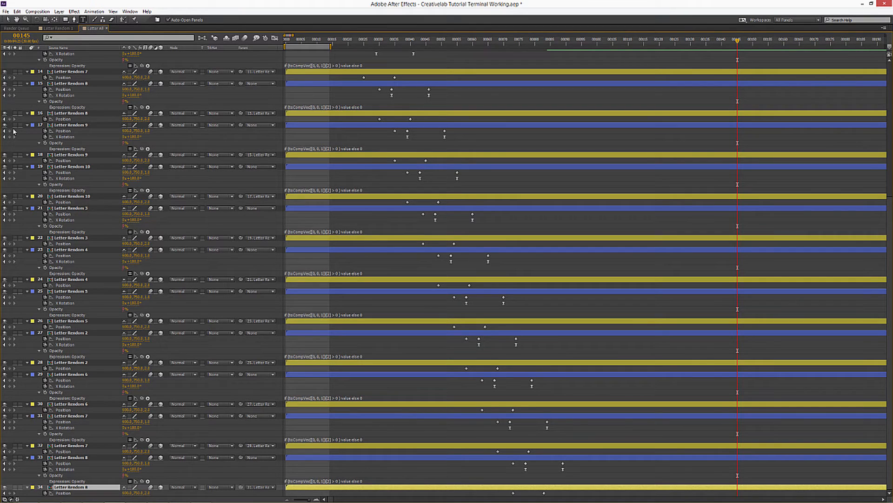
Restore the full workspace with a single composition view and preview the flip animation from frame 0 to frame 32.
key(grave)
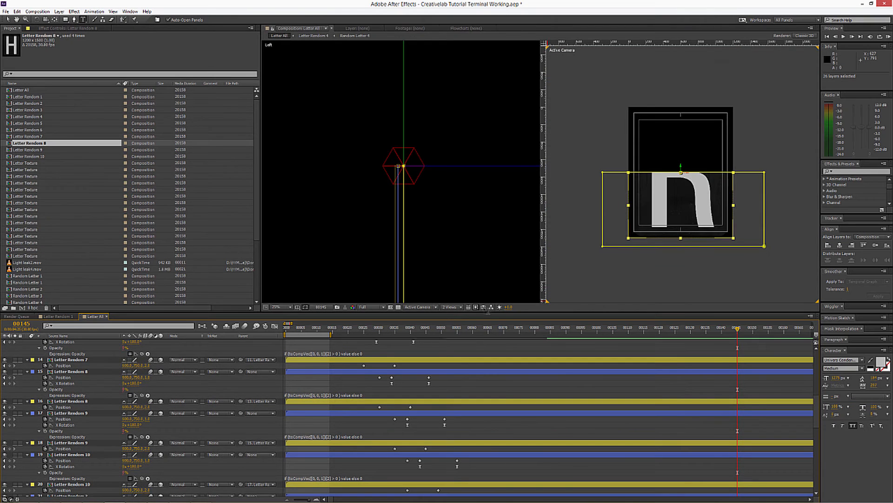
click(459, 307)
click(459, 315)
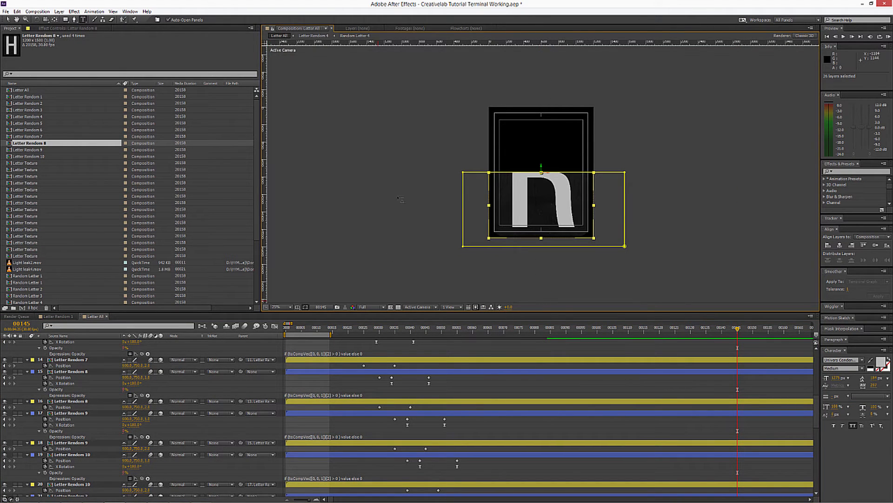
click(286, 329)
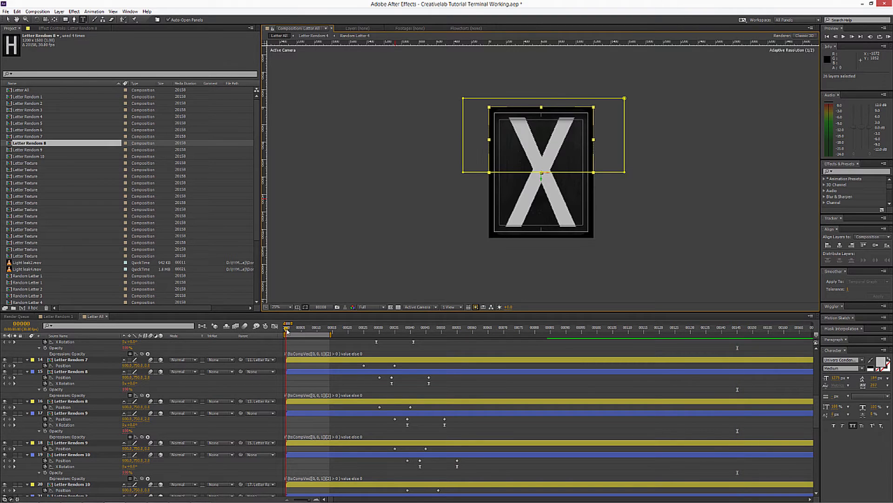
drag(287, 330, 385, 335)
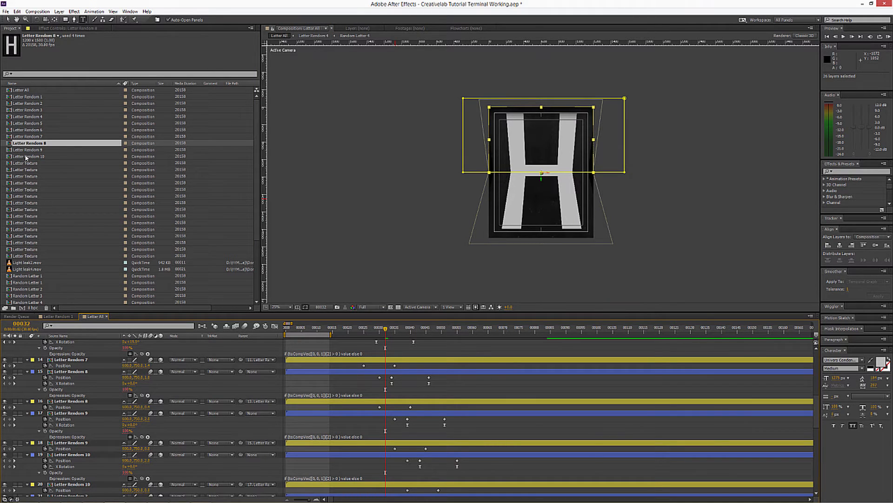
Rename the duplicate Random Letter 1 composition that contains the X as Random Letter 11.
scroll(42, 203, down, 4)
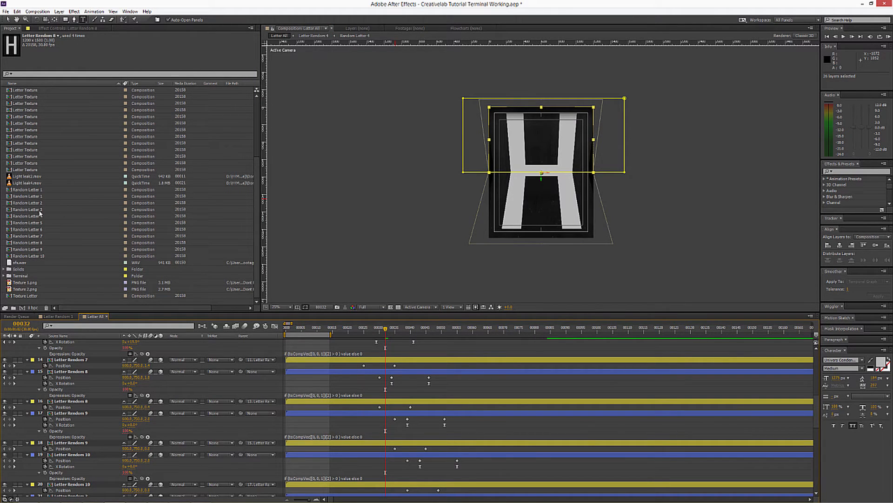
click(39, 191)
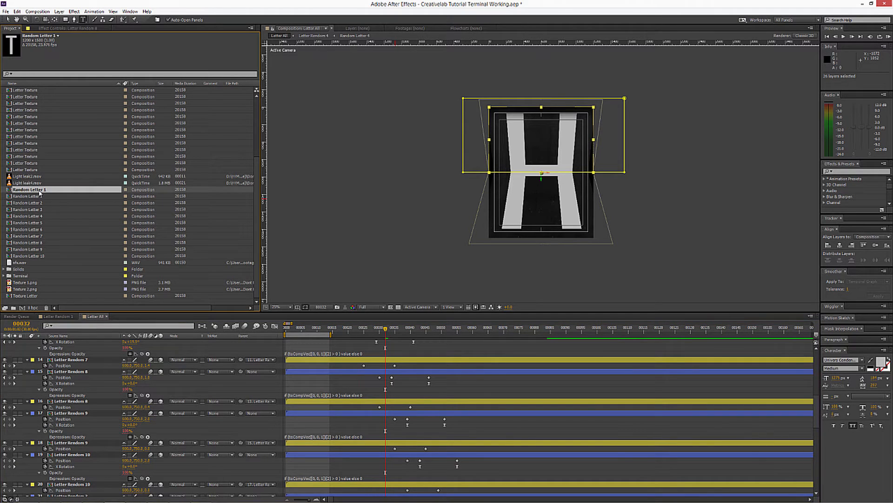
click(40, 196)
click(39, 203)
click(44, 197)
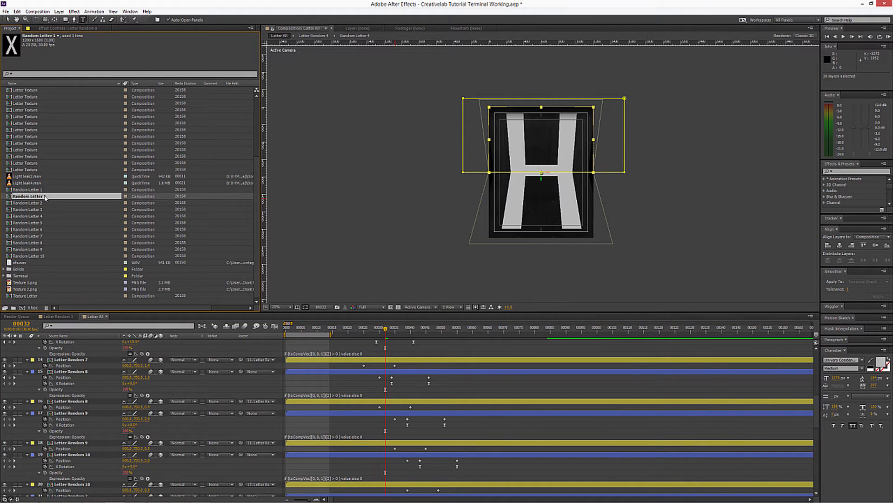
key(Return)
click(46, 196)
key(BackSpace)
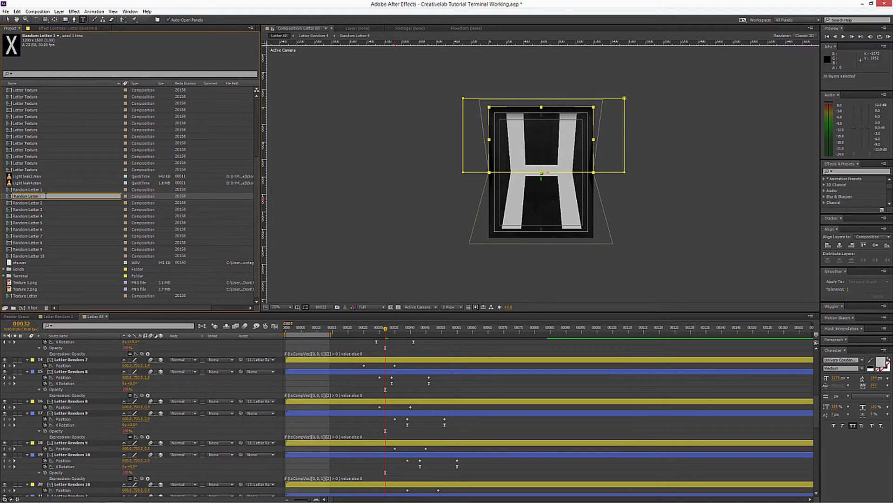
text(11)
key(Return)
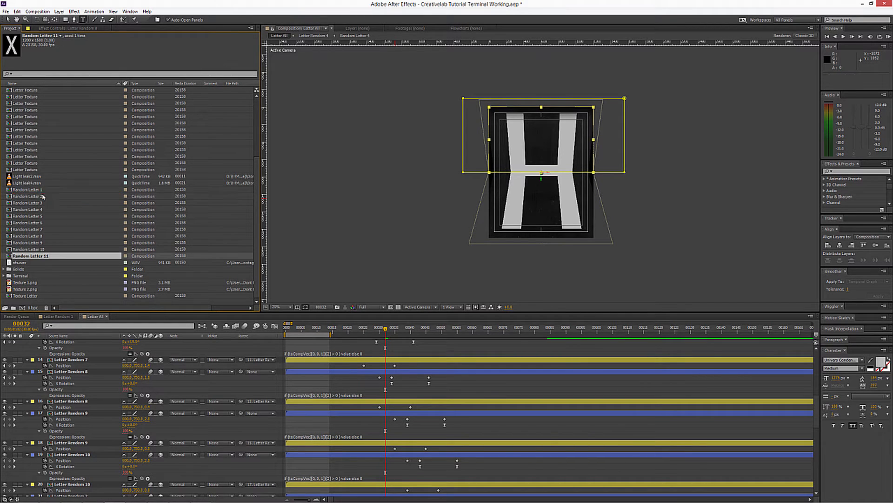
Open the compositions Random Letter 1 through Random Letter 11 one after another.
double_click(40, 191)
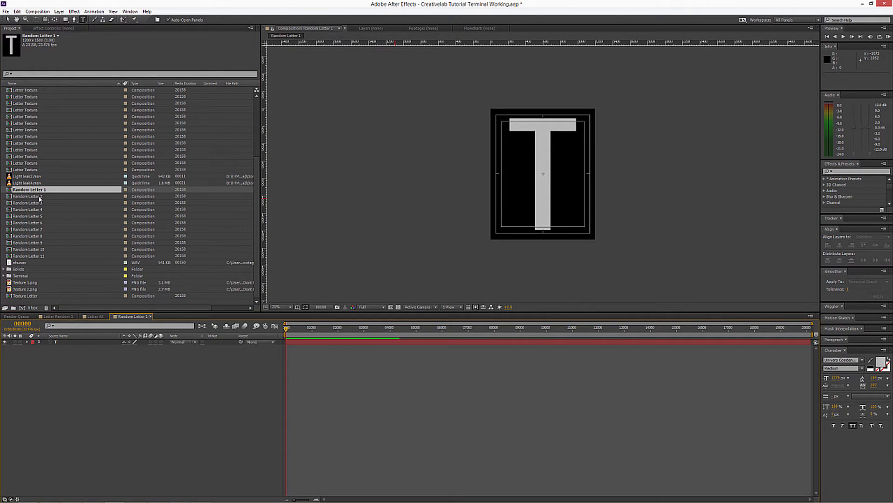
double_click(40, 197)
double_click(40, 204)
double_click(40, 209)
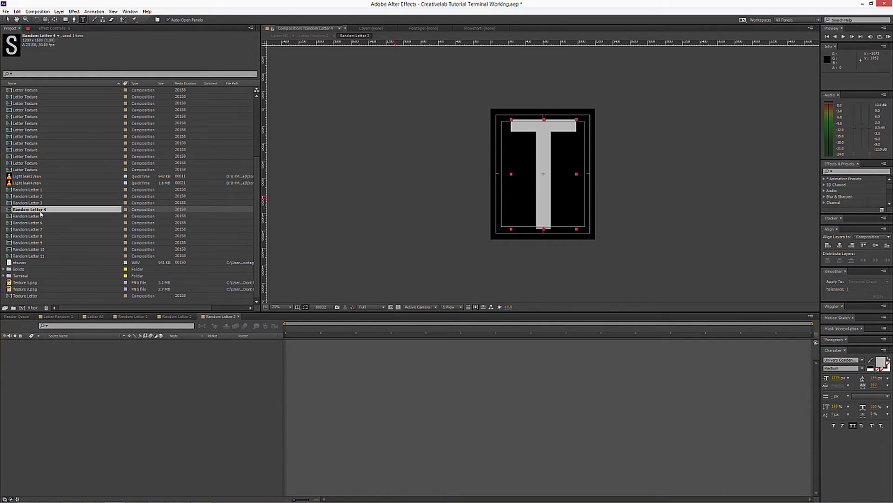
double_click(40, 216)
double_click(41, 222)
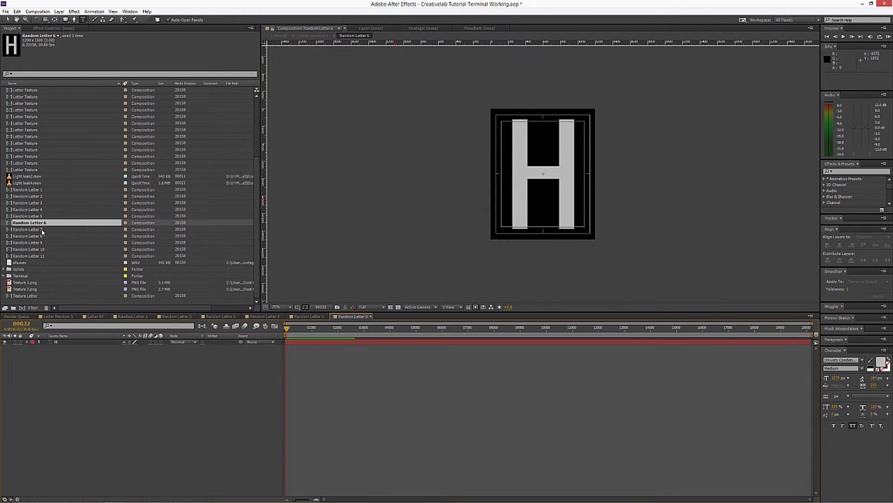
double_click(41, 229)
double_click(41, 236)
double_click(41, 243)
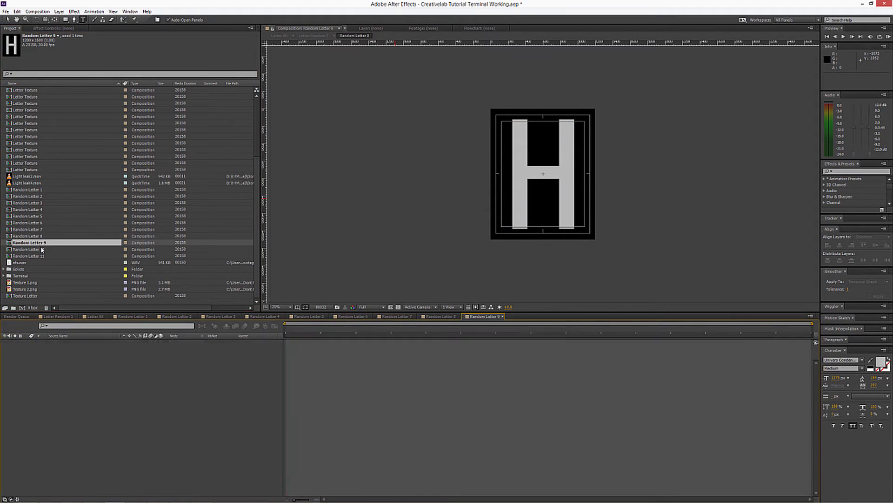
double_click(40, 249)
double_click(41, 256)
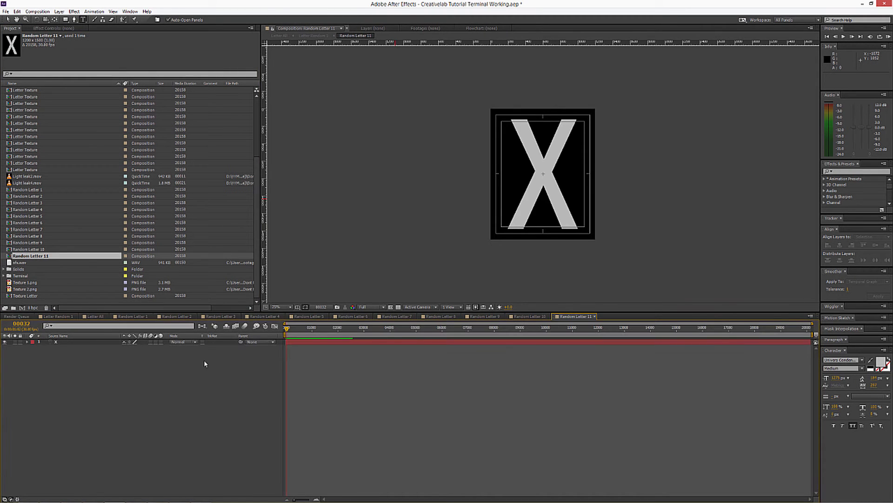
Check the letters in Random Letter 1 and Random Letter 2, and change the text in Random Letter 3 to 7.
click(148, 317)
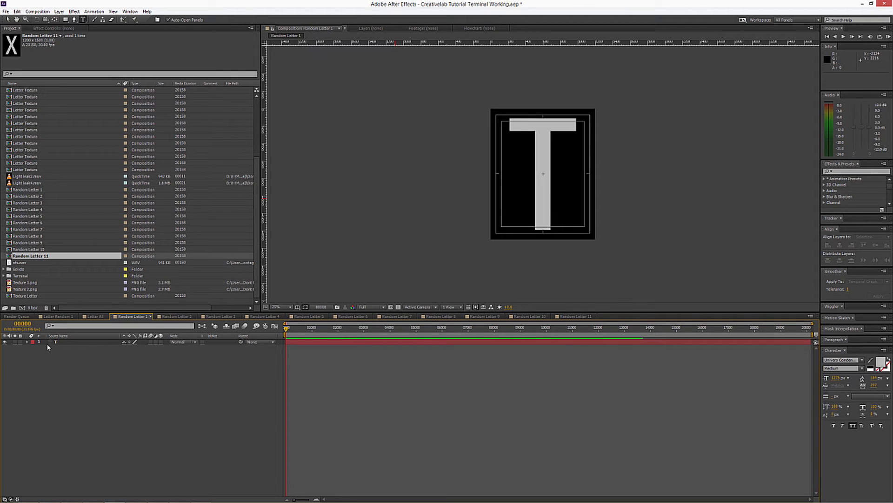
click(176, 316)
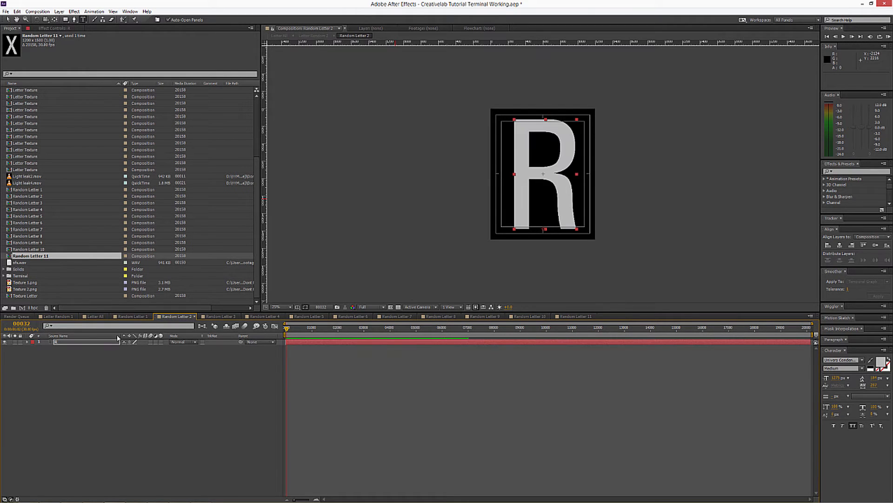
key(period)
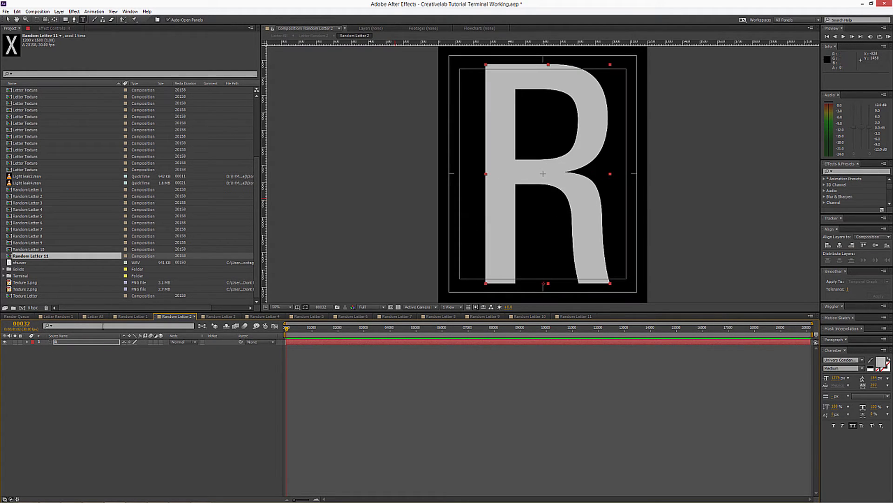
click(220, 317)
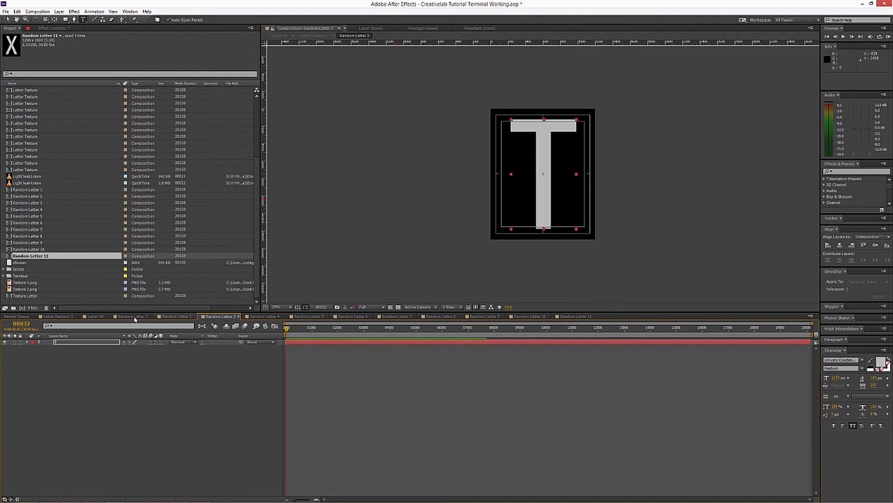
click(135, 318)
click(220, 318)
double_click(84, 343)
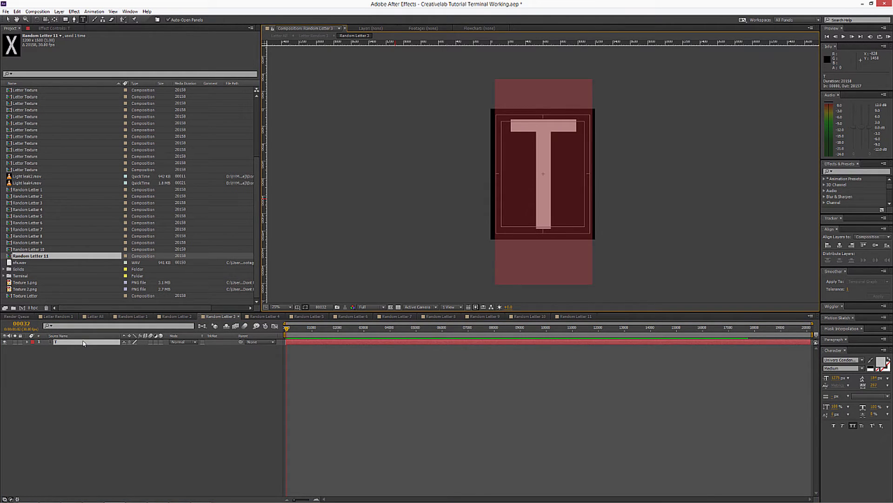
text(7)
Change the text in Random Letter 4 to A and in Random Letter 5 to K.
click(263, 316)
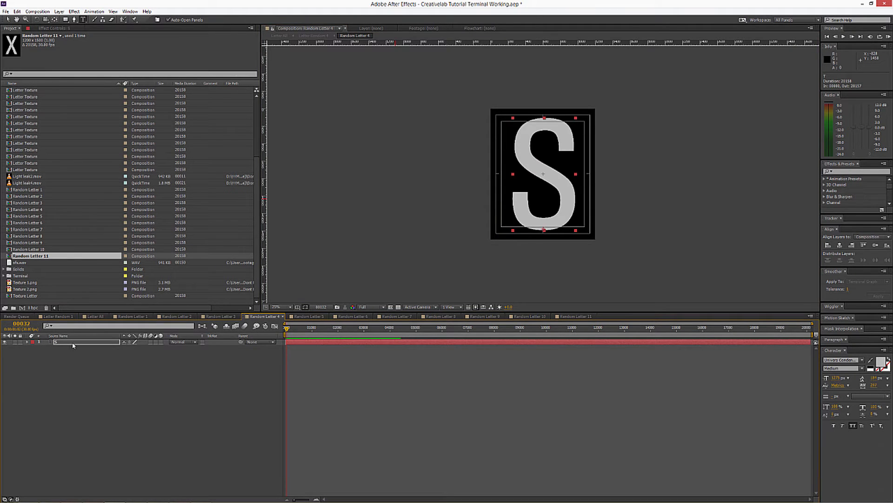
double_click(73, 345)
text(A)
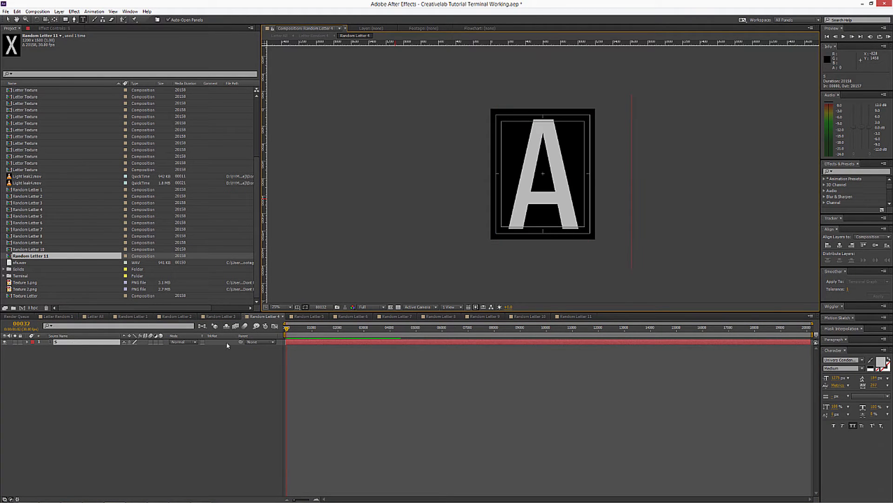
click(307, 317)
double_click(82, 342)
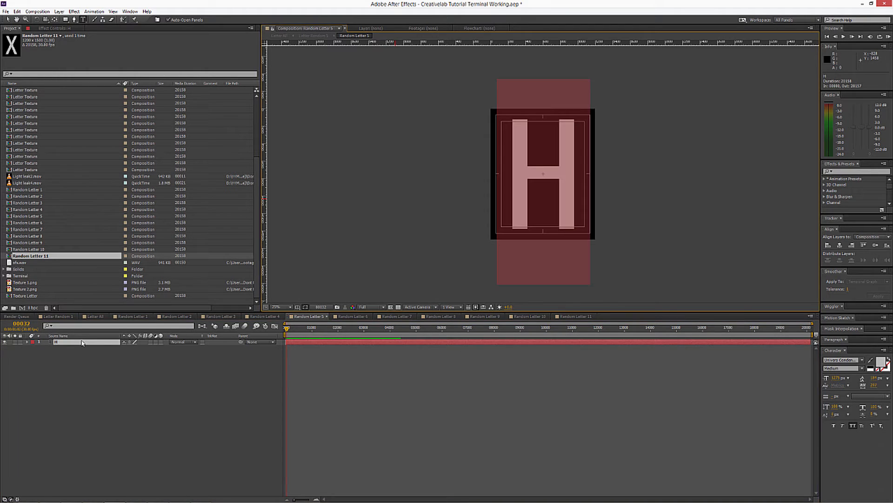
text(K)
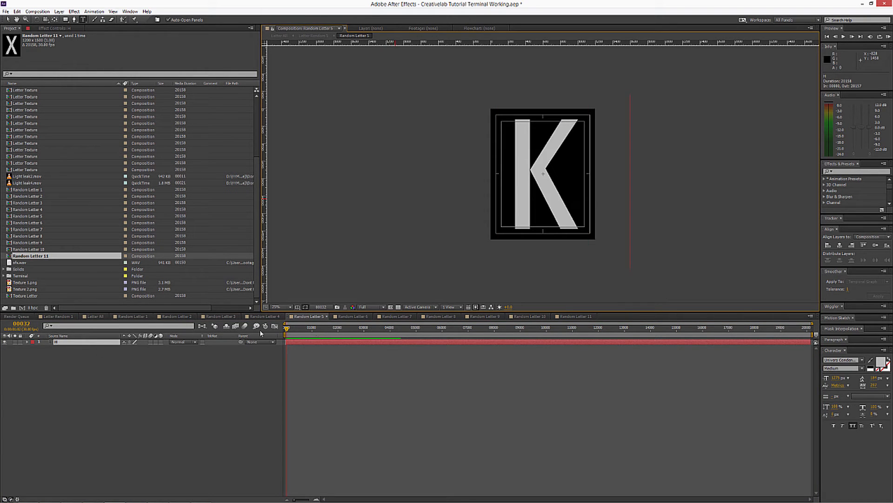
Change the text in Random Letter 6 to L and in Random Letter 7 to B.
click(353, 316)
double_click(82, 342)
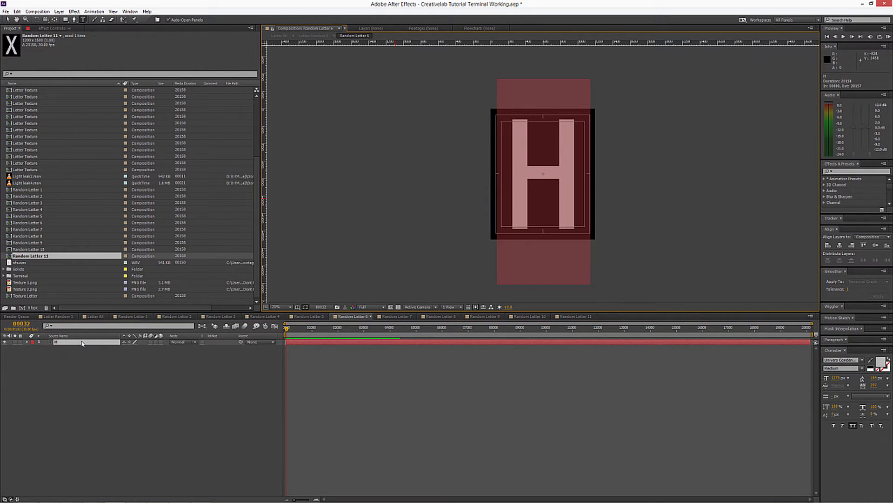
text(L)
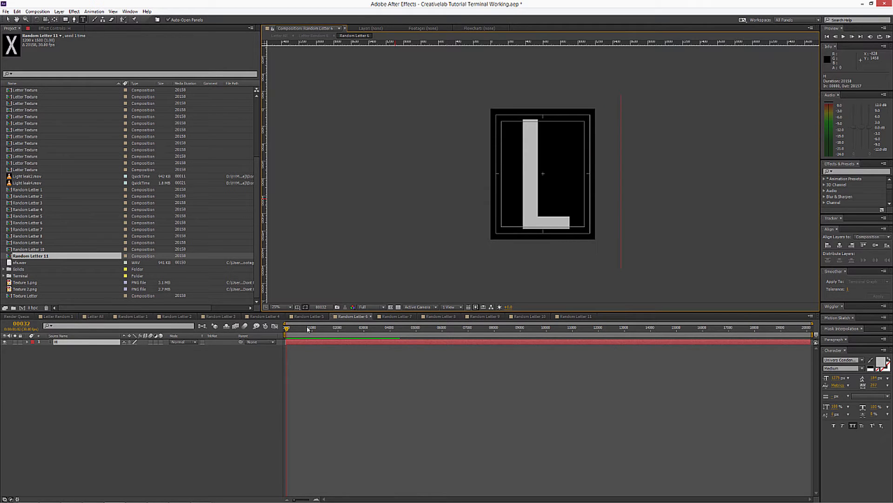
click(395, 316)
double_click(72, 343)
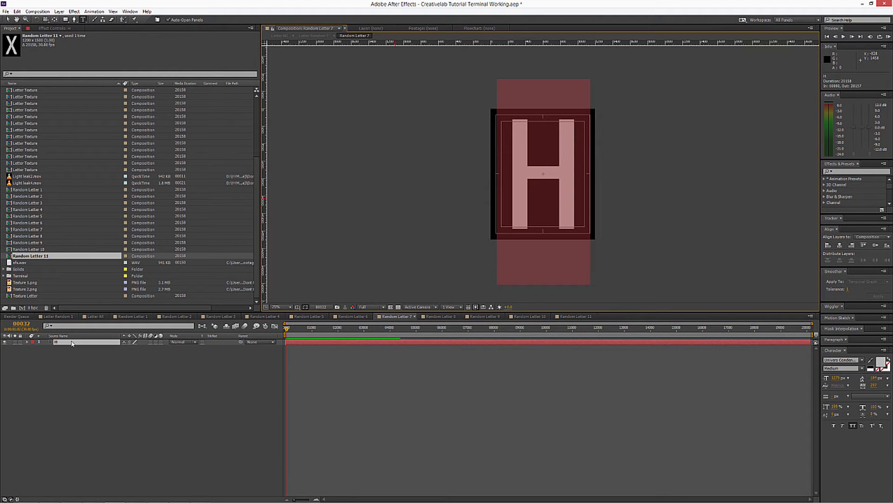
text(B)
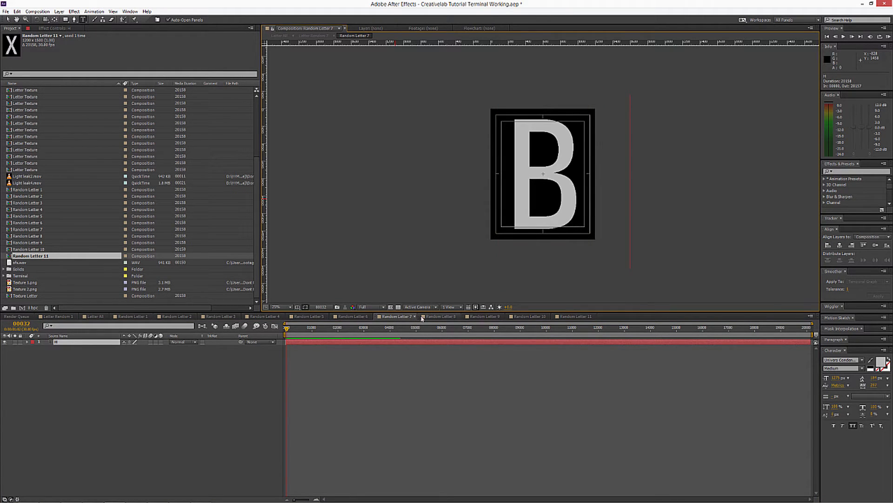
Change the text in Random Letter 8 to N and bring up the Random Letter 9 composition.
click(440, 317)
double_click(296, 344)
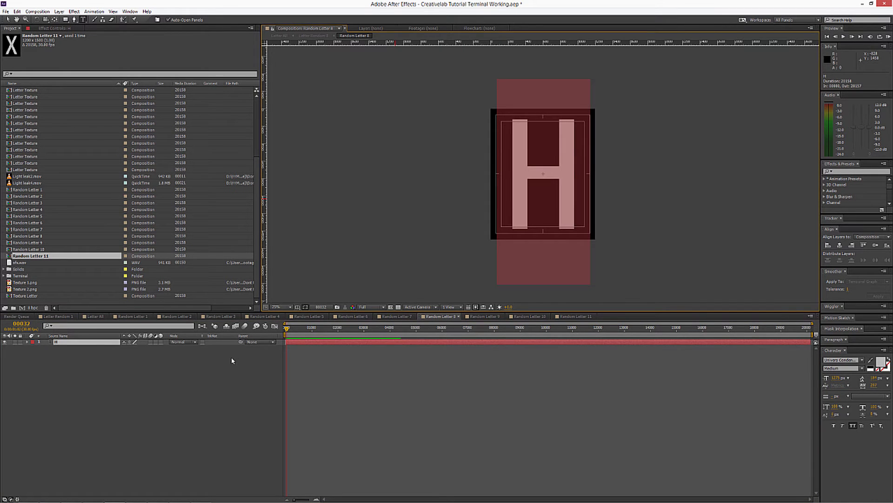
text(N)
click(484, 316)
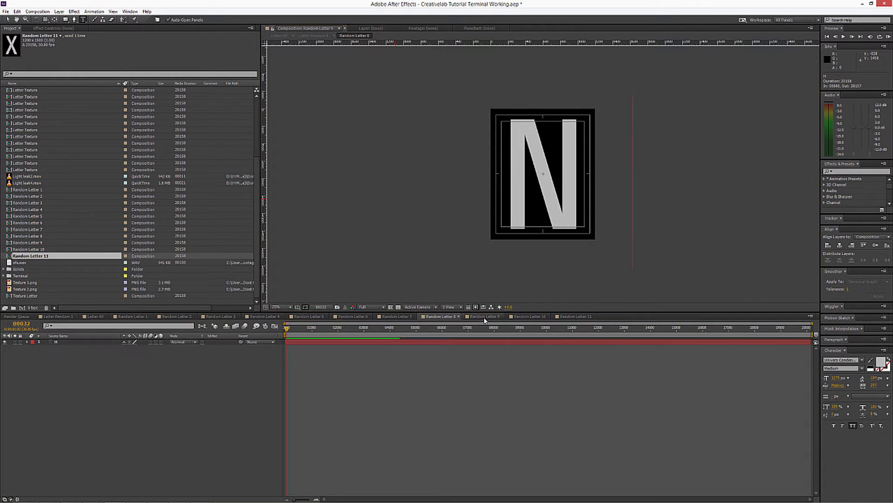
Change the text in Random Letter 9 to U and in Random Letter 10 to Y.
double_click(347, 342)
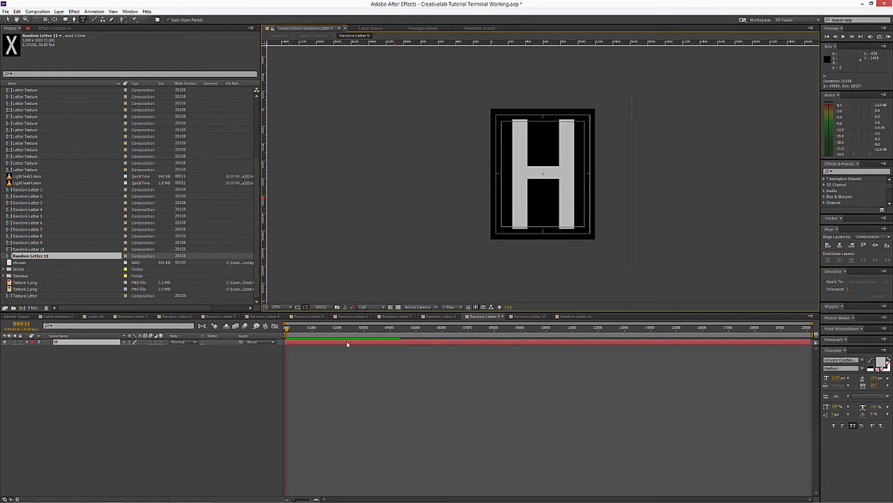
text(U)
click(530, 316)
double_click(460, 339)
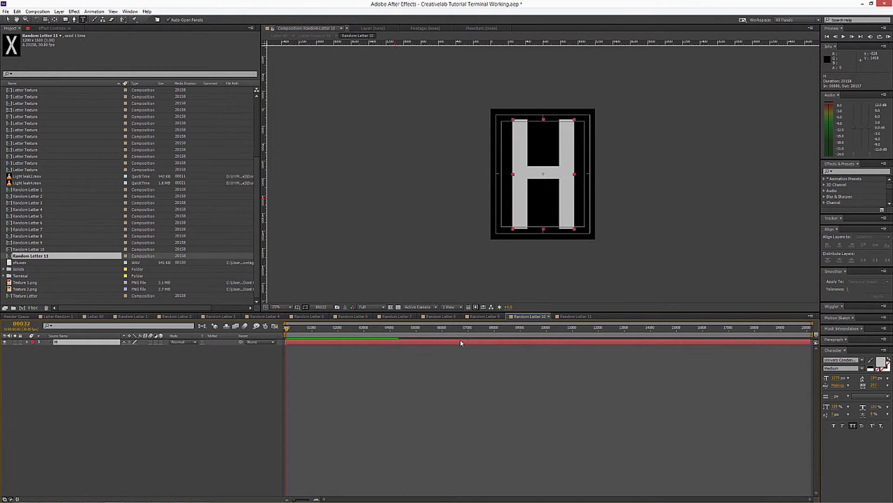
text(Y)
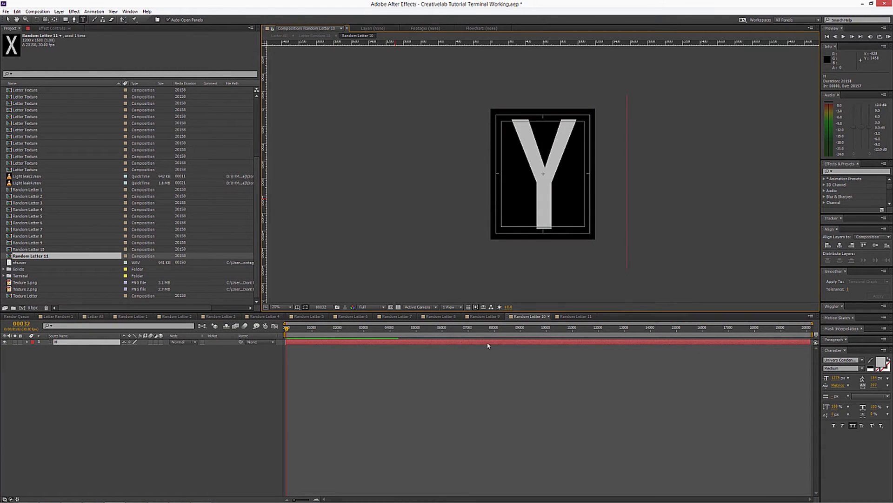
Change the text in Random Letter 11 to V.
click(576, 316)
click(420, 345)
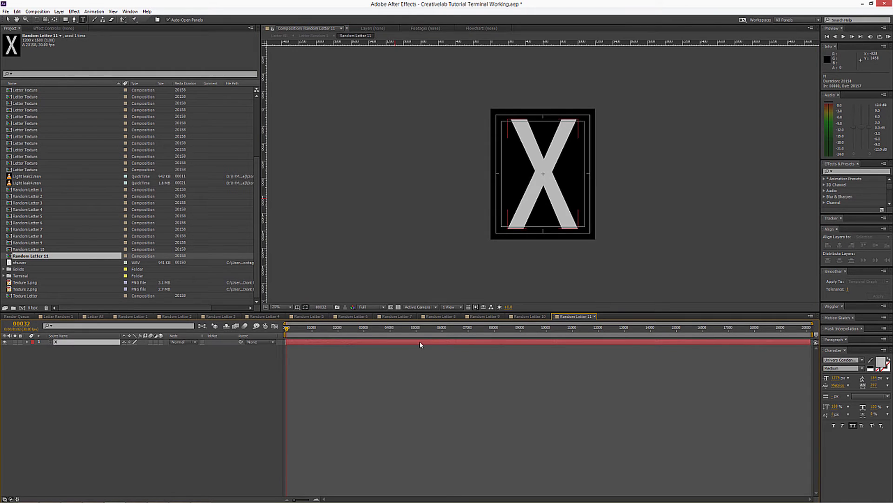
double_click(420, 345)
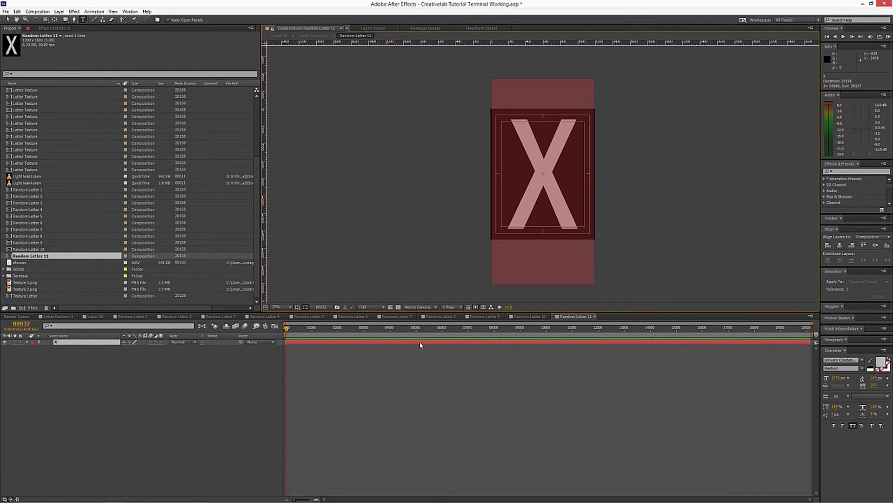
text(V)
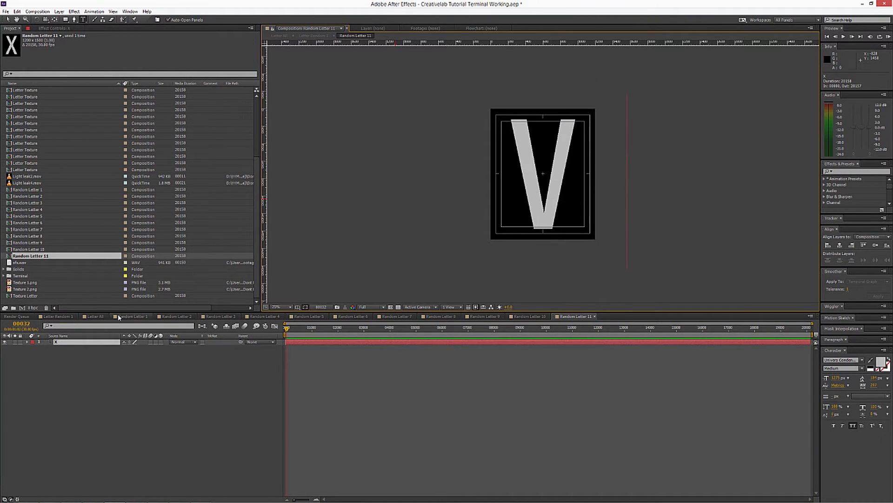
Close the open random letter compositions, Random Letter 1 to 11, and return to the Letter All composition.
click(144, 317)
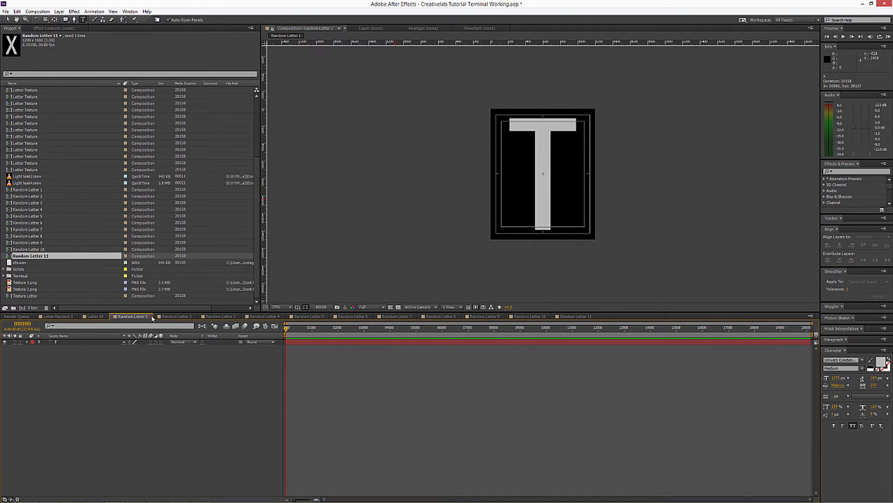
click(152, 316)
click(152, 316)
click(152, 316)
click(153, 316)
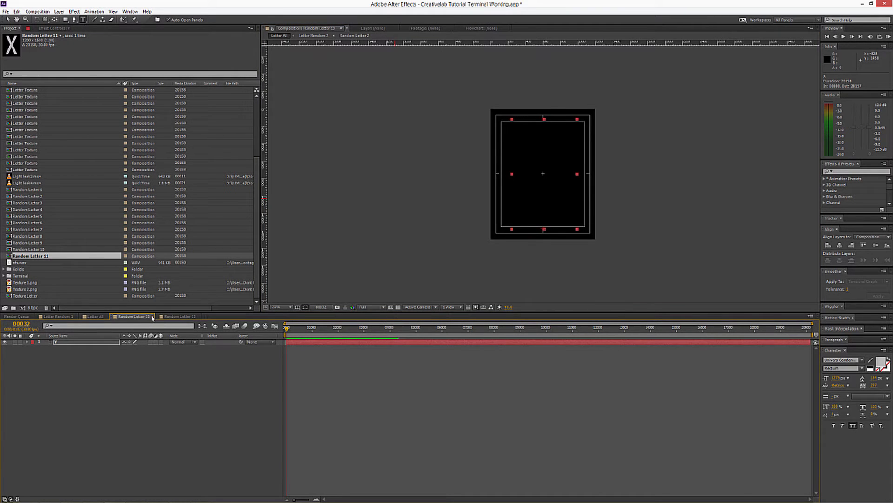
click(153, 316)
click(153, 316)
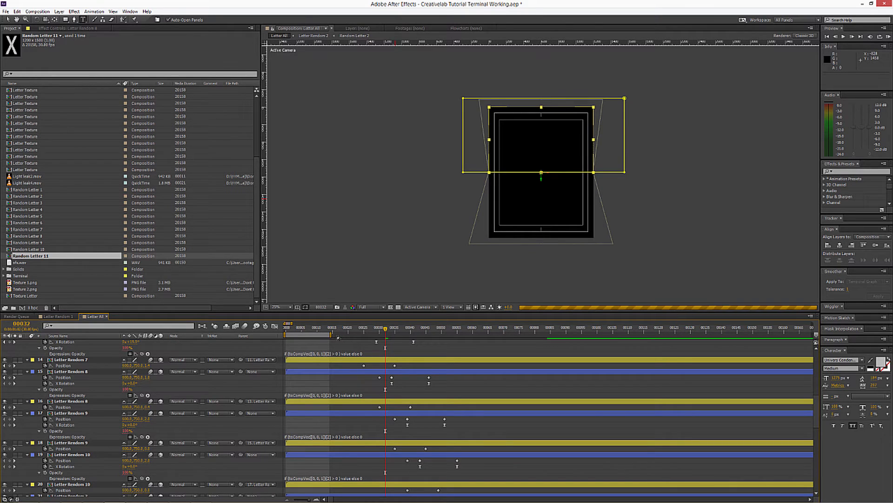
Extend the work area of Letter All to end at frame 67 and save the project.
drag(330, 334, 497, 334)
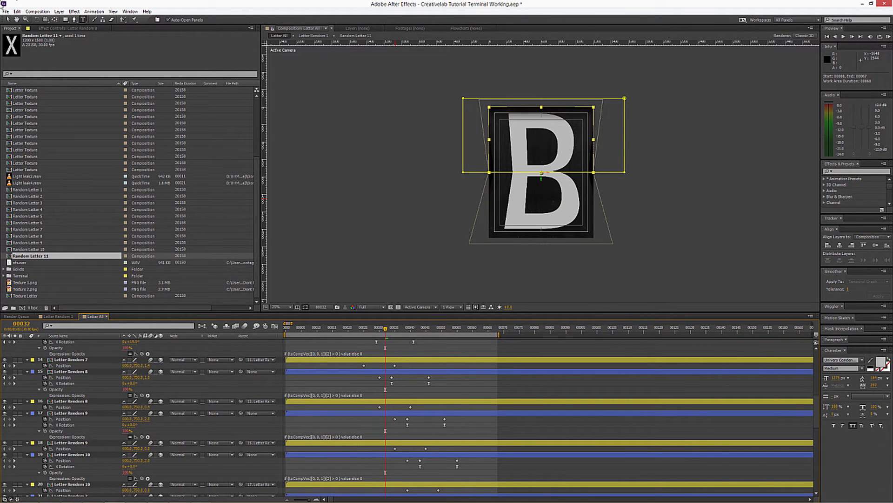
click(5, 11)
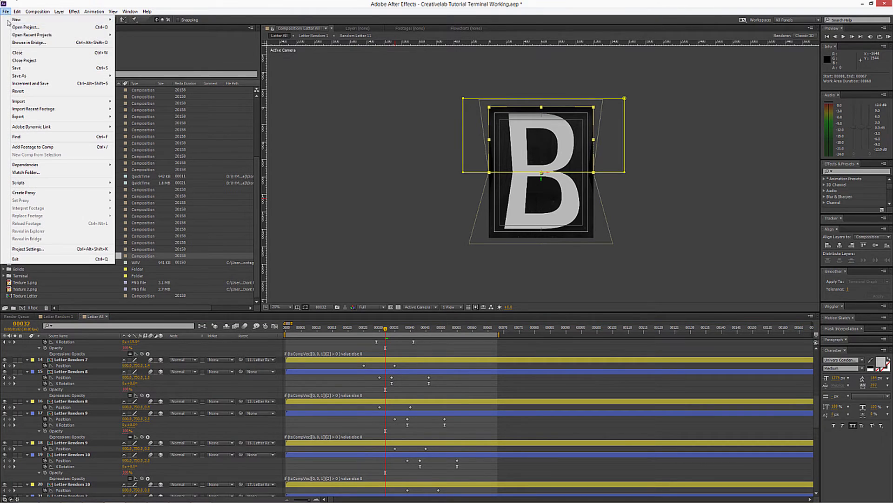
click(18, 68)
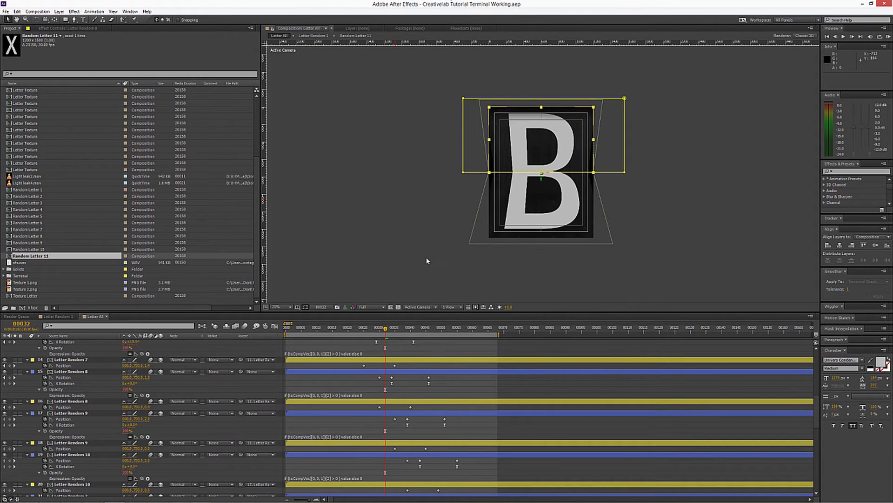
Set the preview resolution to Quarter and play a RAM preview of the Letter All flip animation.
key(KP_0)
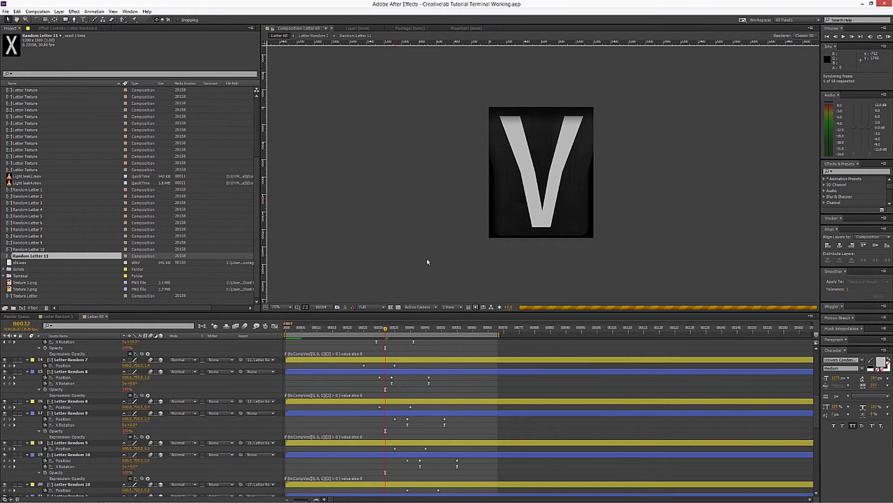
click(371, 306)
click(371, 306)
click(376, 348)
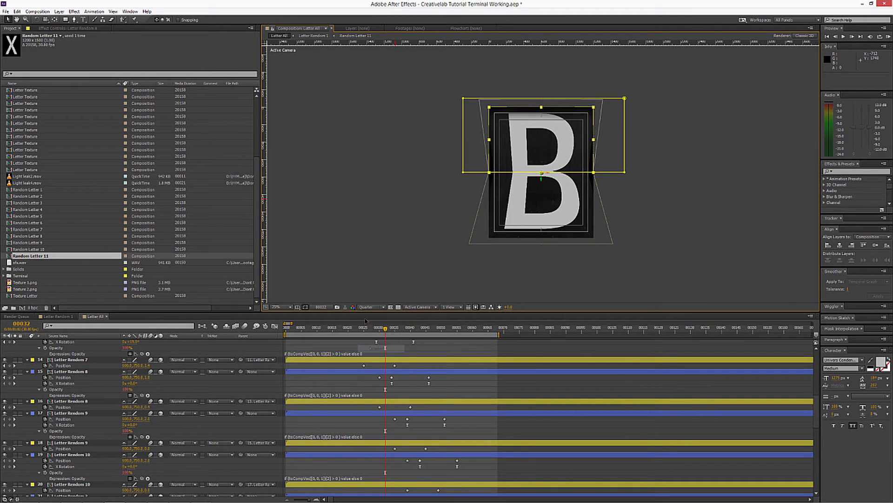
key(KP_0)
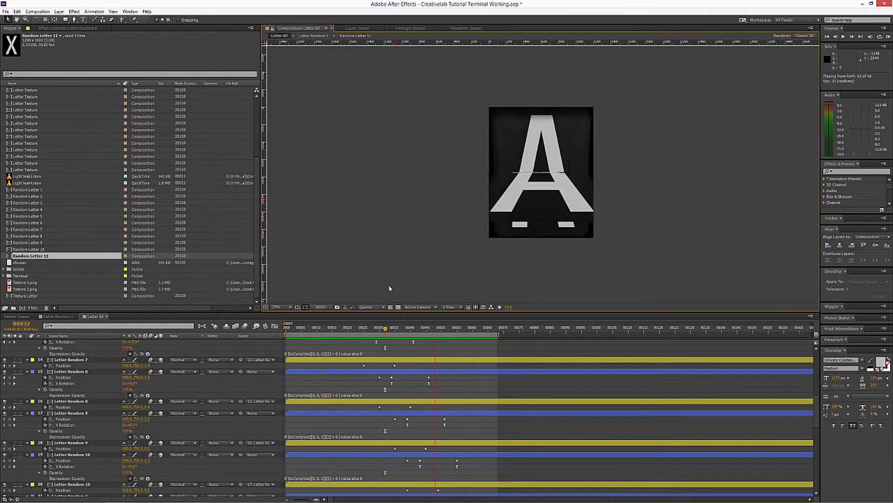
key(space)
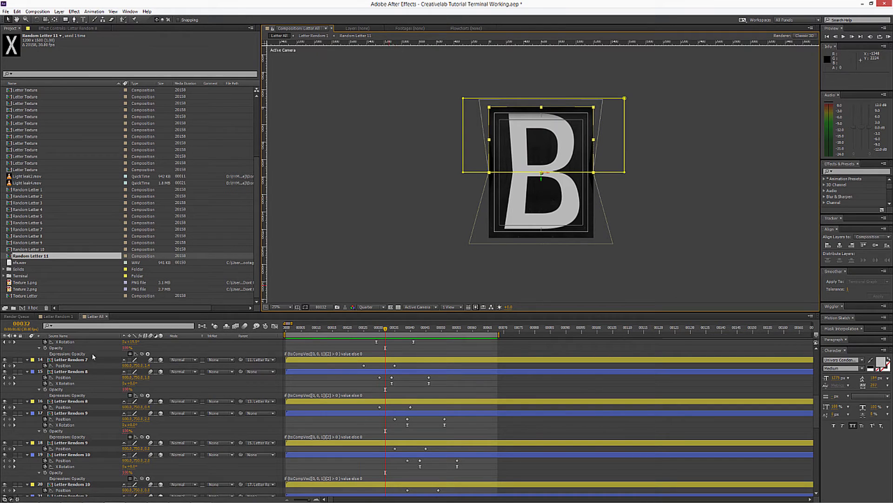
Collapse the expanded properties of every layer in Letter All and clear the layer selection.
click(88, 360)
key(ctrl+a)
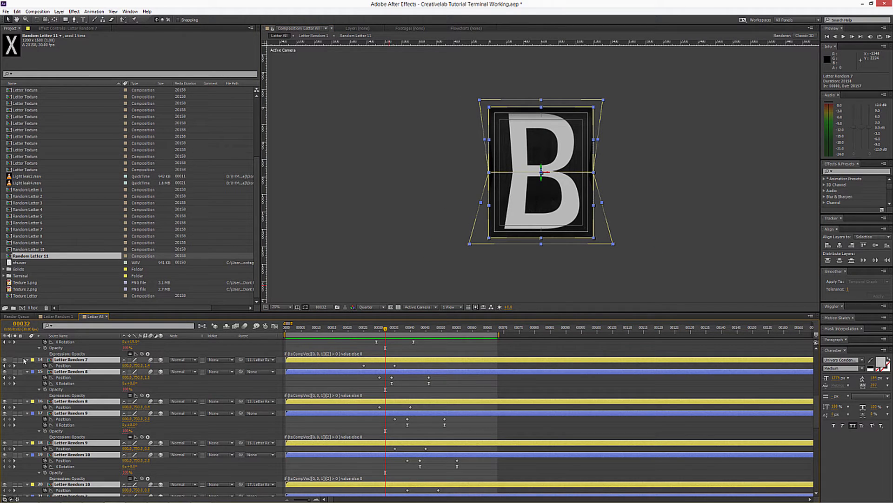
click(27, 359)
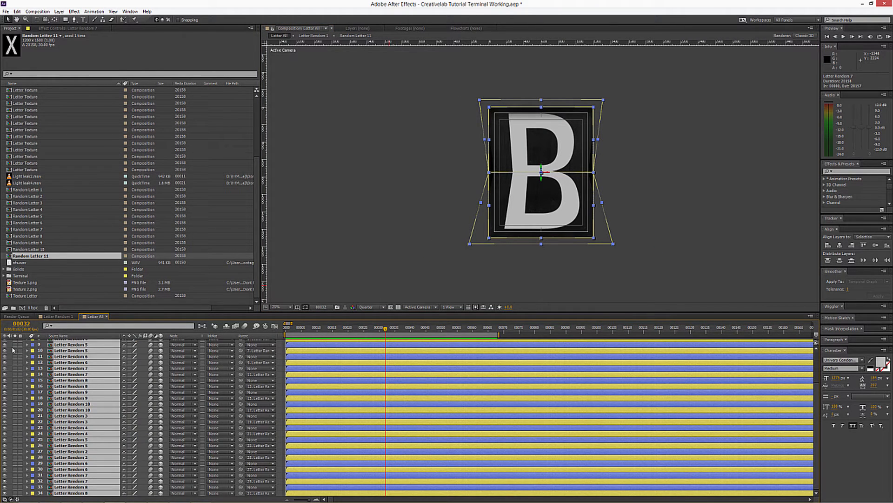
key(ctrl+shift+a)
scroll(36, 372, up, 3)
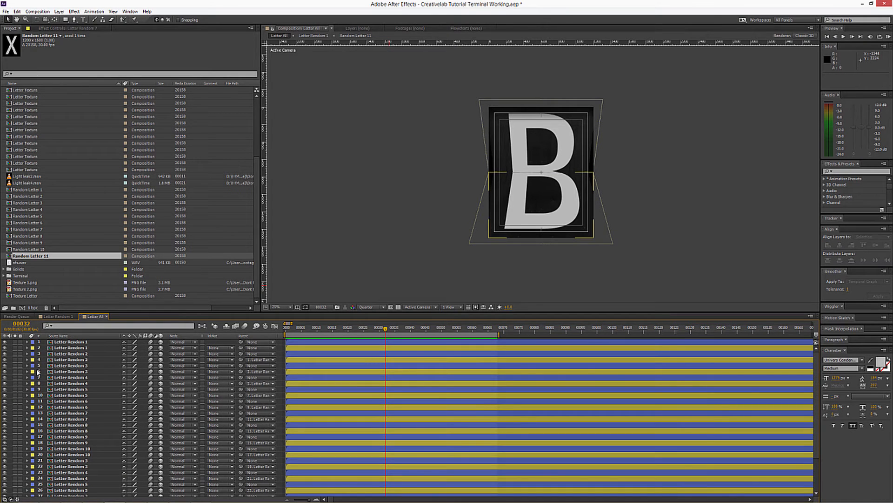
click(74, 342)
scroll(71, 395, down, 3)
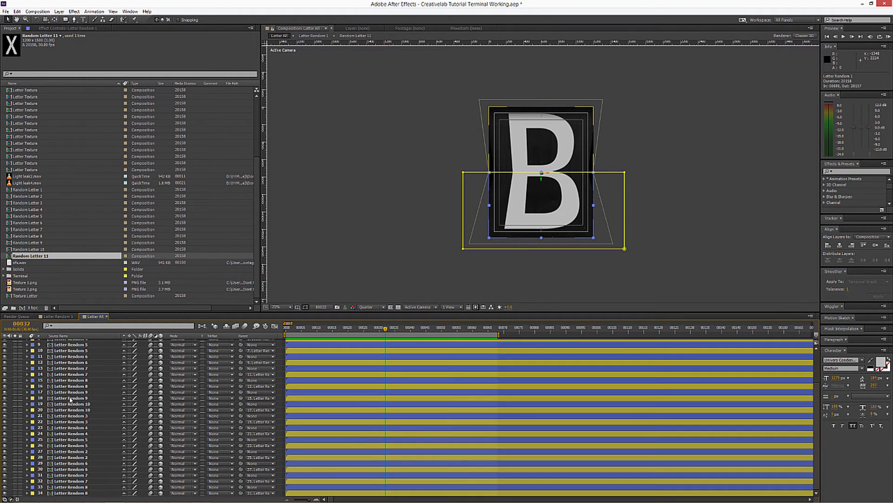
shift+click(72, 494)
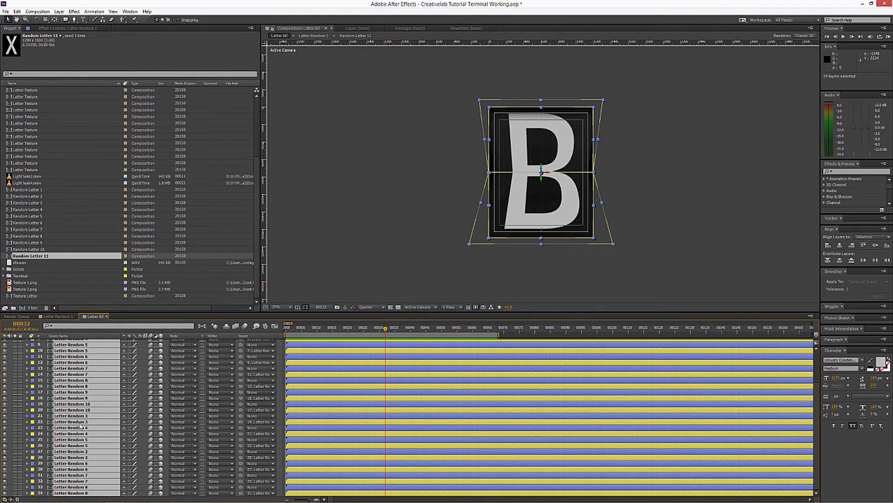
key(m)
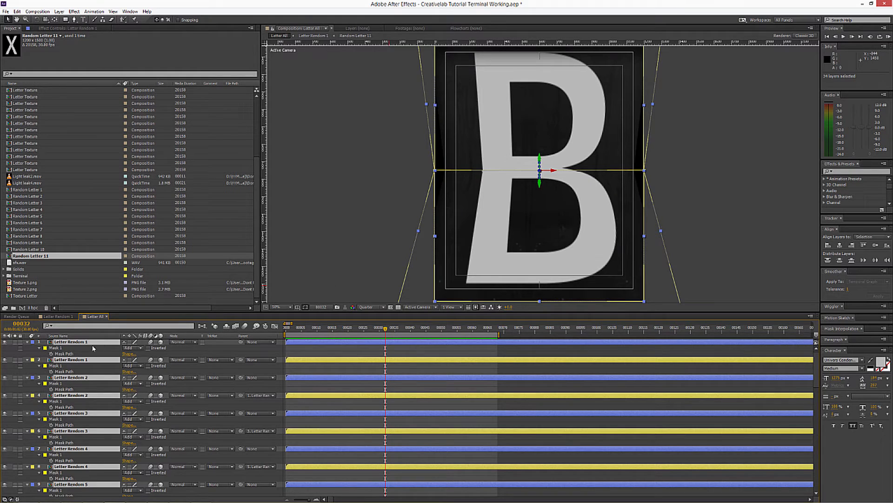
click(73, 349)
shift+click(62, 366)
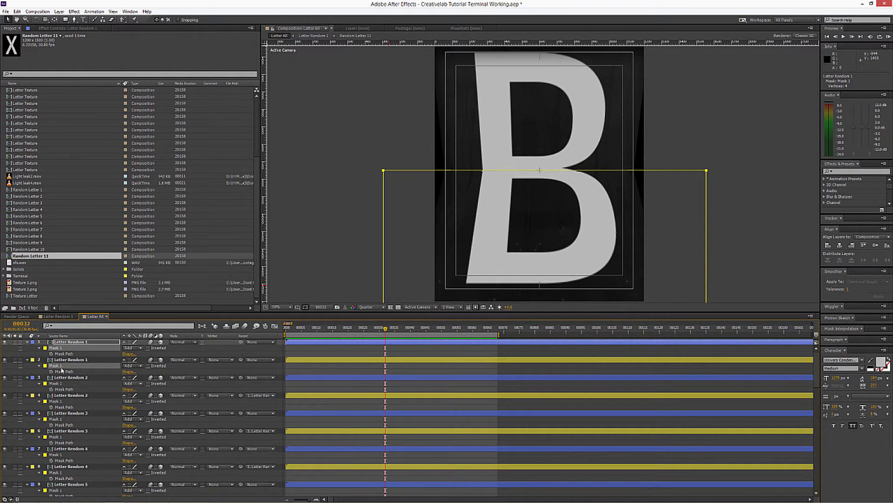
shift+click(59, 384)
shift+click(58, 401)
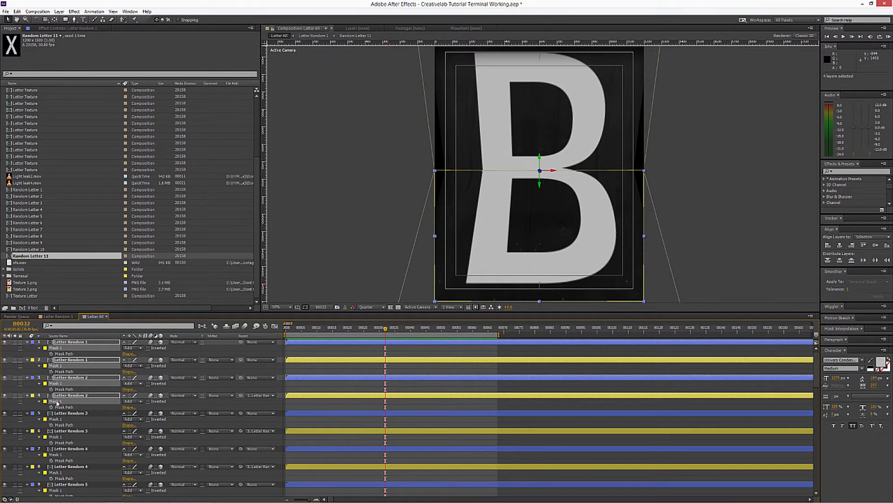
Select all layers in Letter All and reveal their full mask properties, including feather, opacity and expansion.
key(ctrl+a)
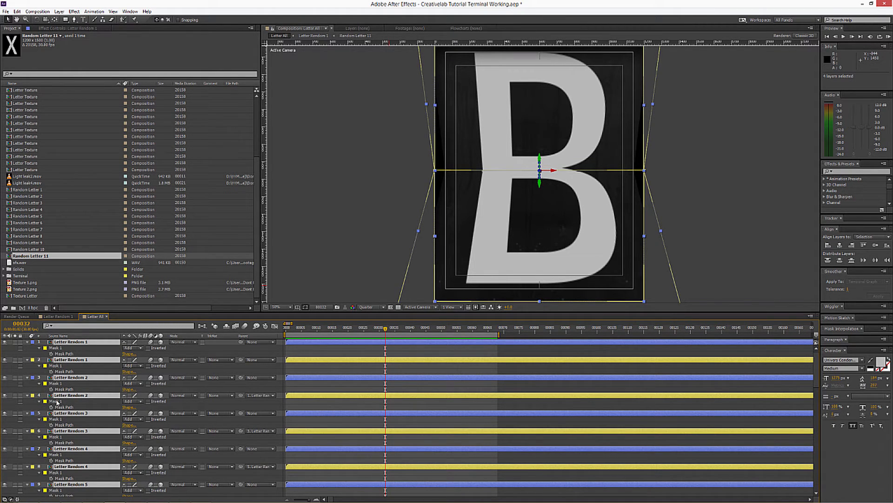
key(m)
key(m)
Select Mask 1 on all 34 layers in Letter All and set their mask expansion together to -10 pixels.
click(61, 348)
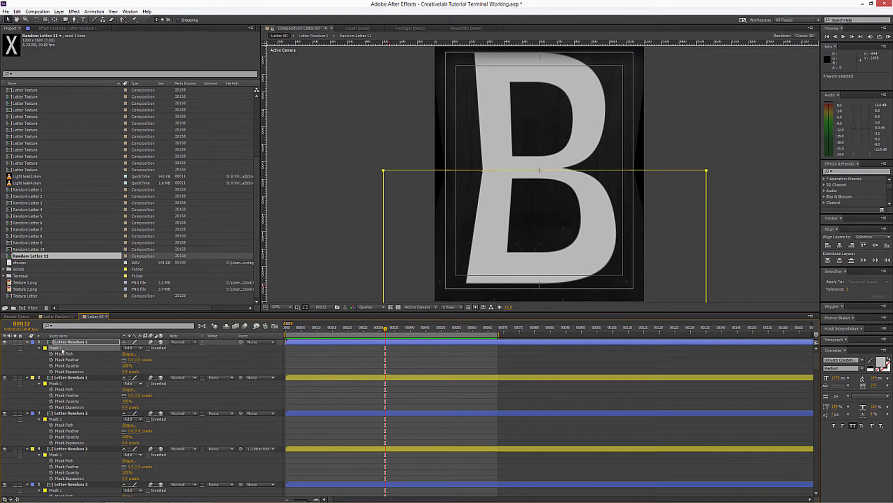
shift+click(61, 383)
shift+click(56, 419)
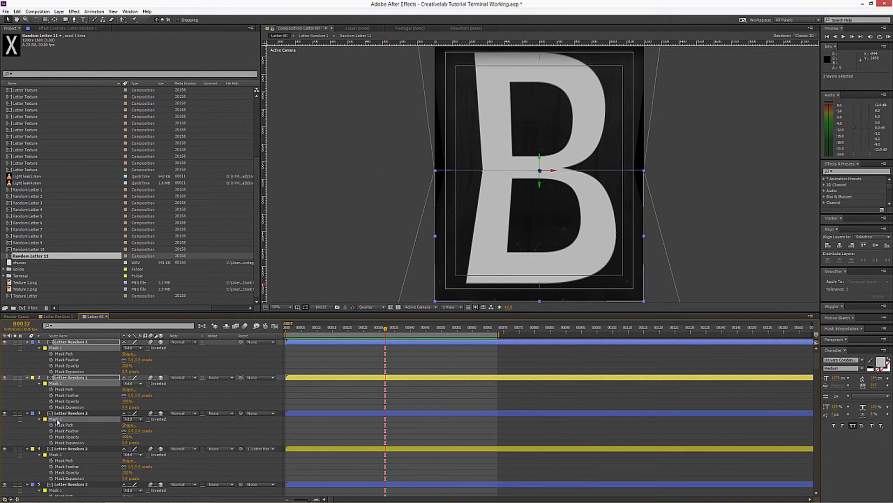
shift+click(59, 454)
scroll(63, 438, down, 5)
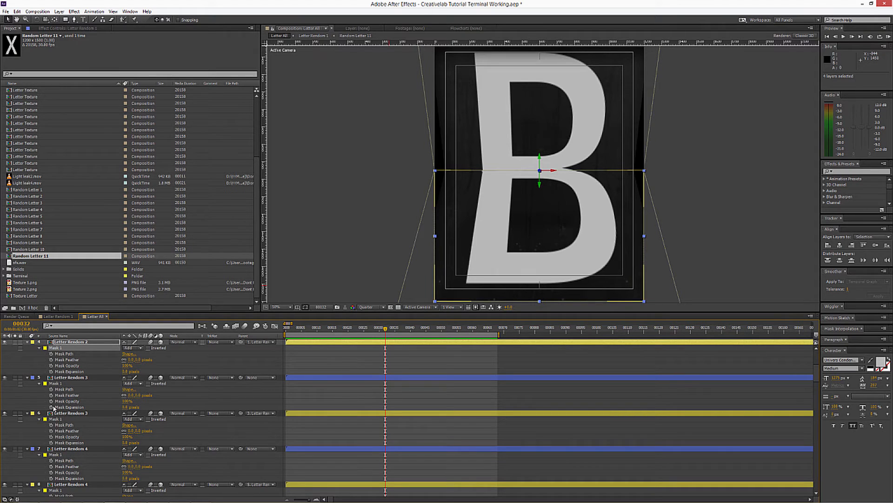
shift+click(56, 383)
shift+click(55, 419)
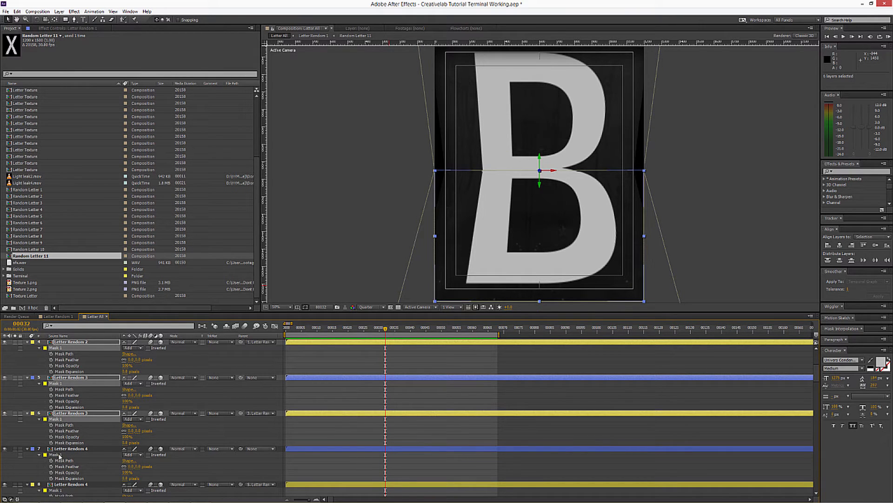
shift+click(58, 455)
scroll(57, 471, down, 2)
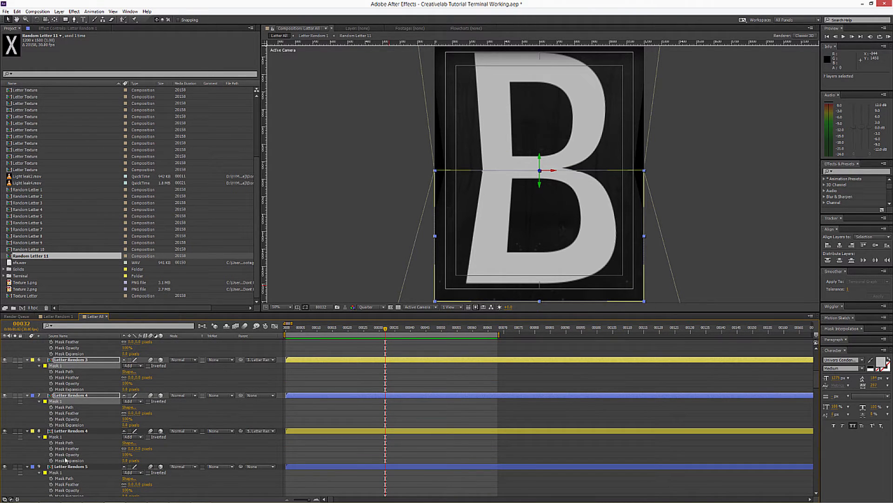
shift+click(58, 437)
shift+click(58, 472)
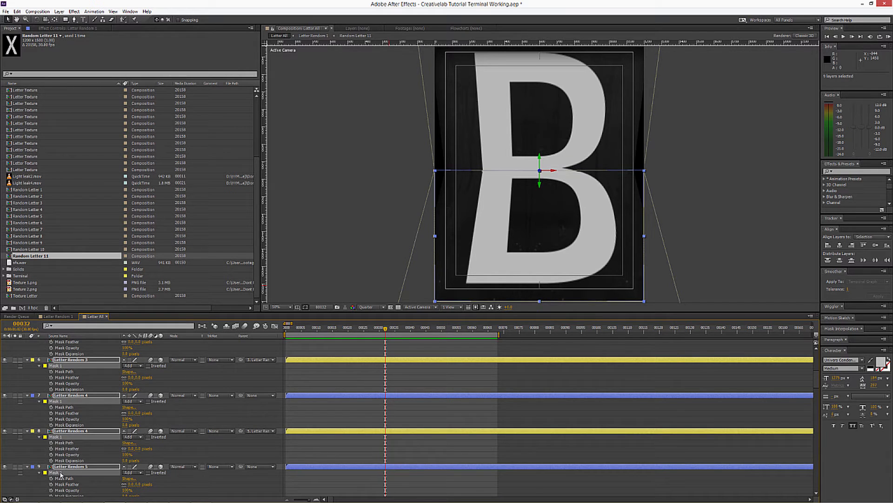
scroll(61, 472, down, 5)
shift+click(63, 438)
shift+click(56, 401)
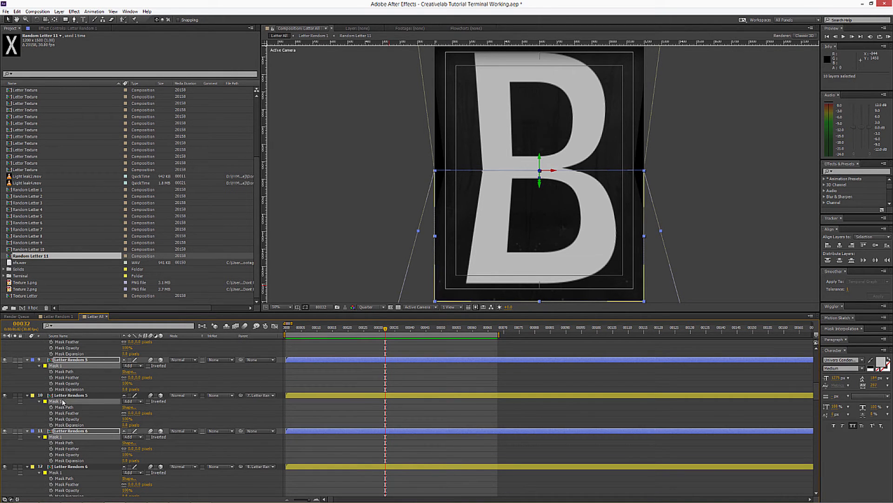
shift+click(57, 472)
scroll(59, 471, down, 5)
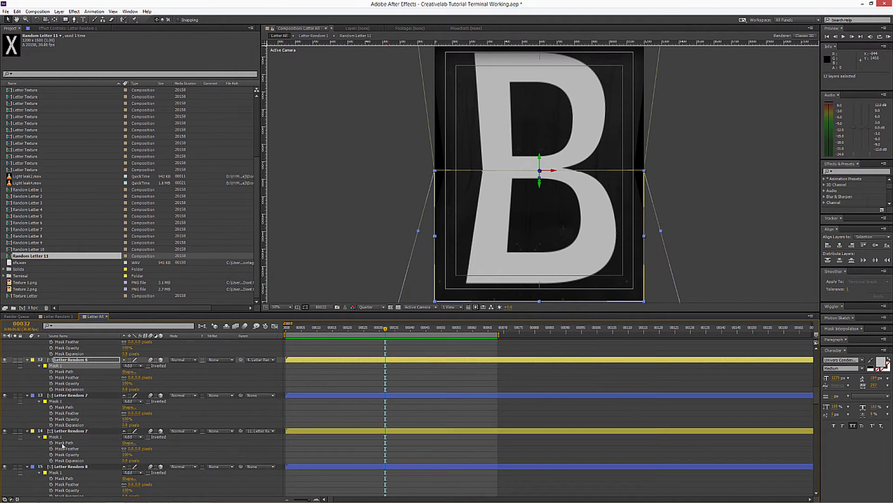
shift+click(57, 383)
shift+click(57, 419)
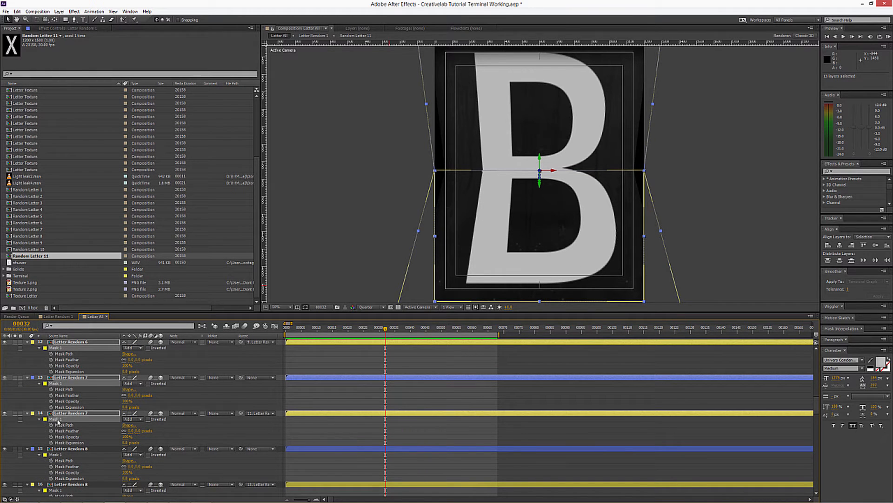
shift+click(56, 455)
shift+click(54, 490)
scroll(56, 488, down, 5)
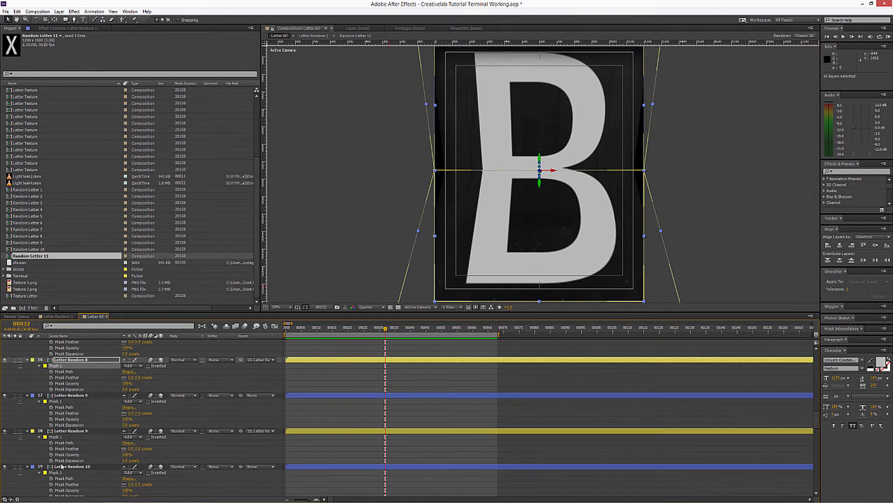
shift+click(57, 402)
shift+click(58, 436)
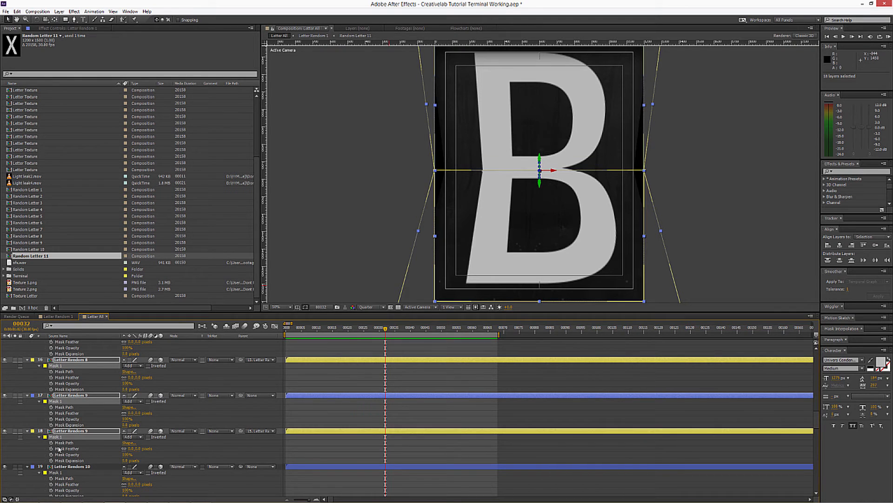
shift+click(60, 471)
scroll(61, 461, down, 4)
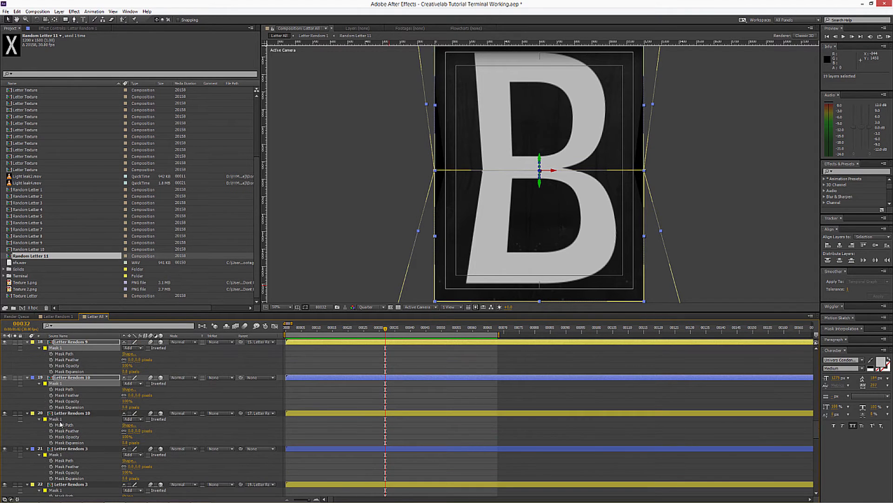
shift+click(58, 419)
shift+click(58, 455)
shift+click(58, 489)
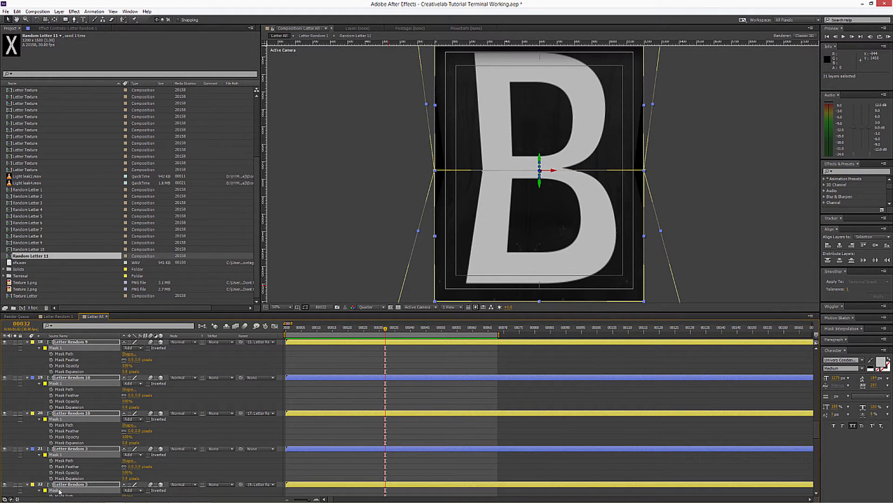
scroll(58, 489, down, 5)
shift+click(56, 401)
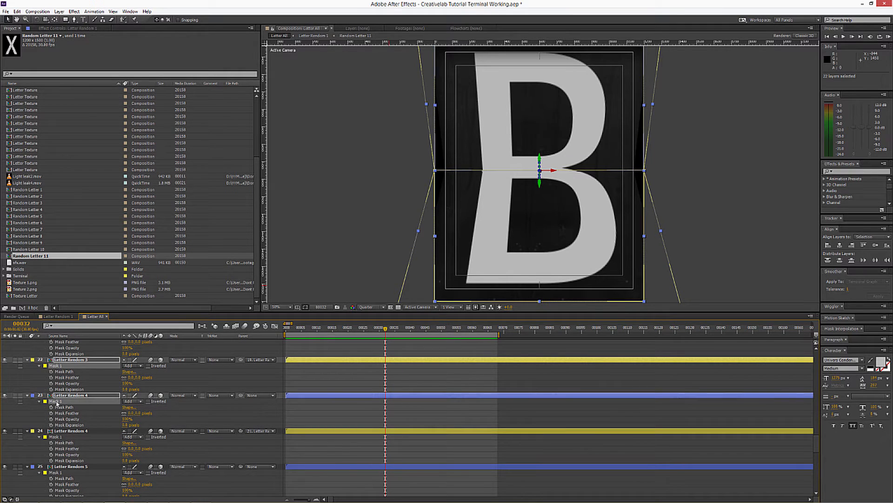
shift+click(58, 437)
shift+click(58, 472)
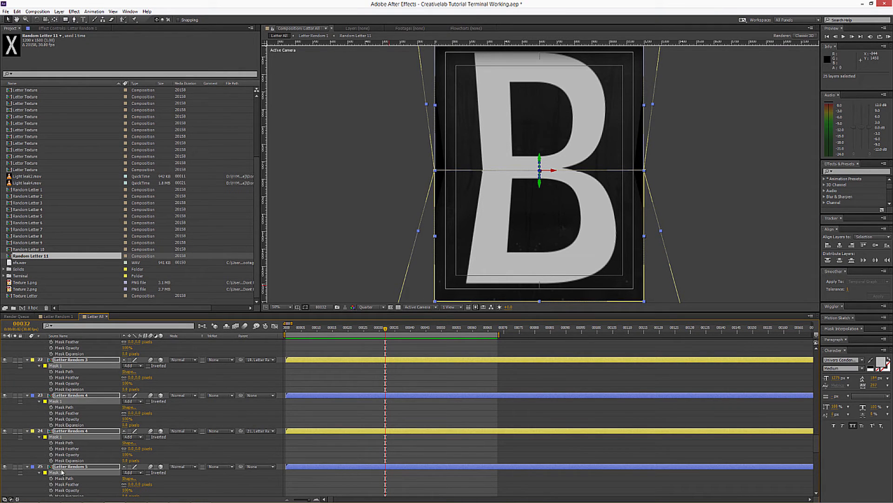
scroll(60, 471, down, 4)
shift+click(58, 419)
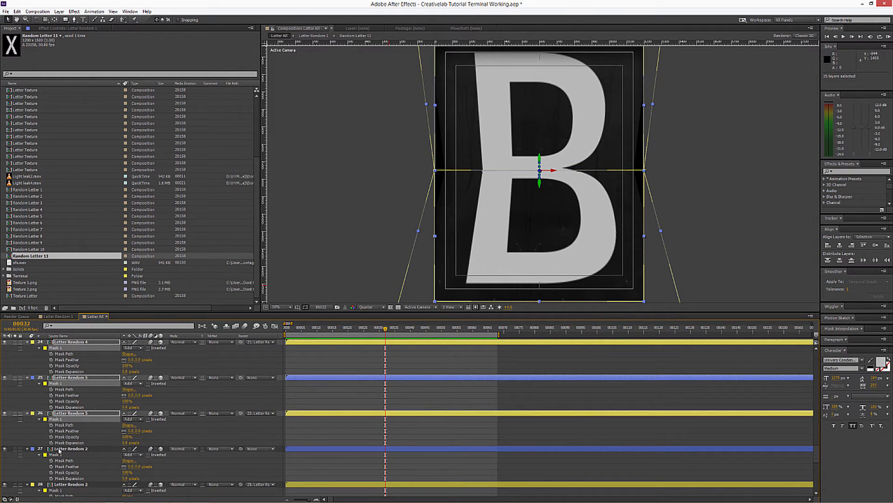
shift+click(58, 454)
shift+click(58, 490)
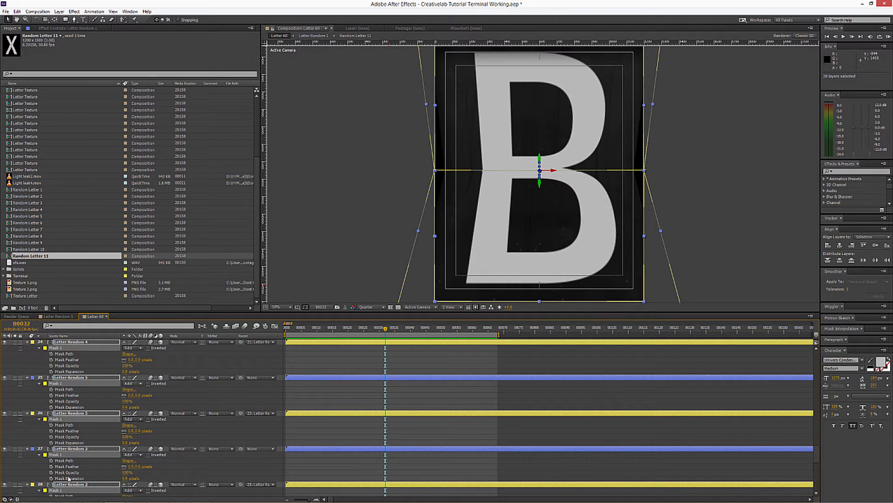
scroll(68, 475, down, 4)
shift+click(59, 401)
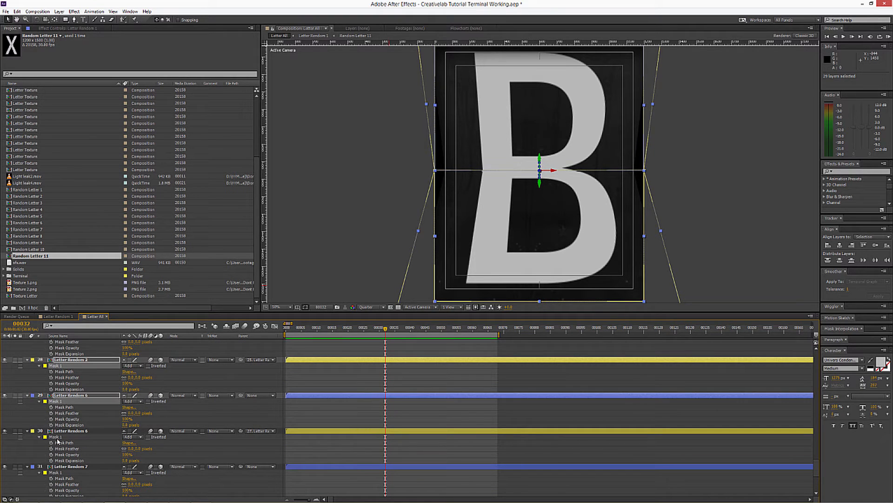
shift+click(58, 437)
shift+click(57, 472)
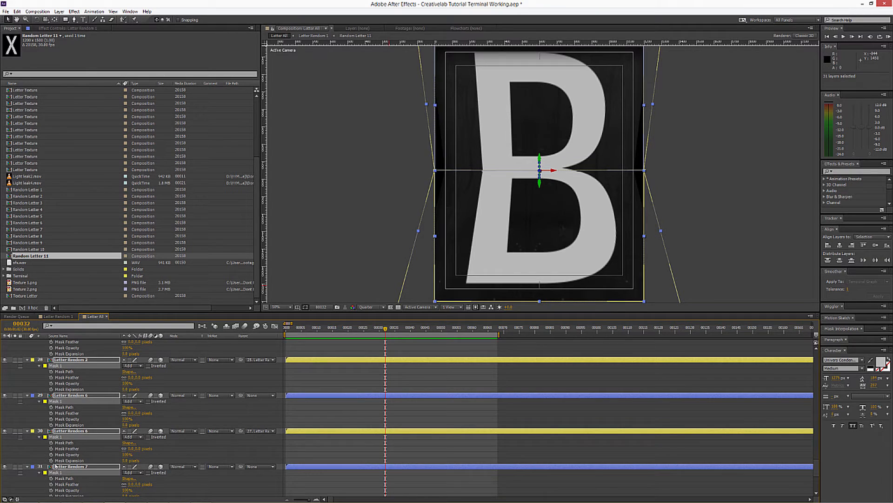
scroll(55, 465, down, 3)
shift+click(58, 400)
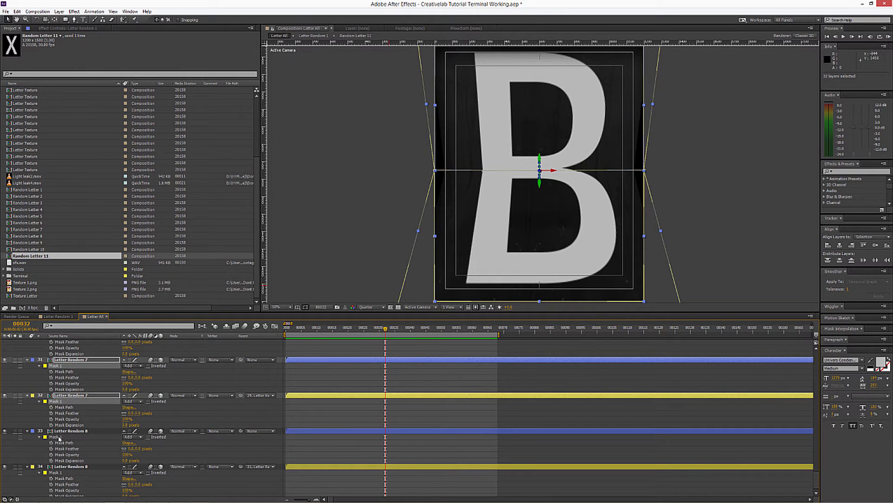
shift+click(59, 437)
shift+click(60, 472)
scroll(61, 470, down, 1)
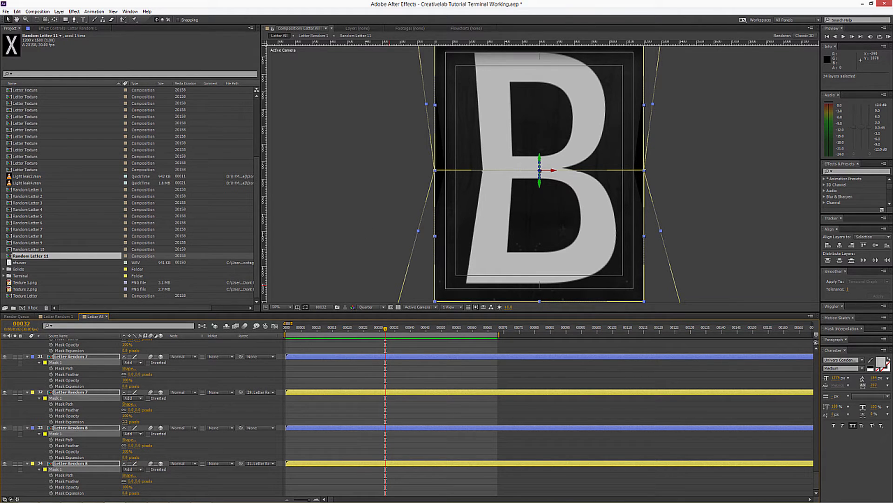
drag(125, 422, 120, 421)
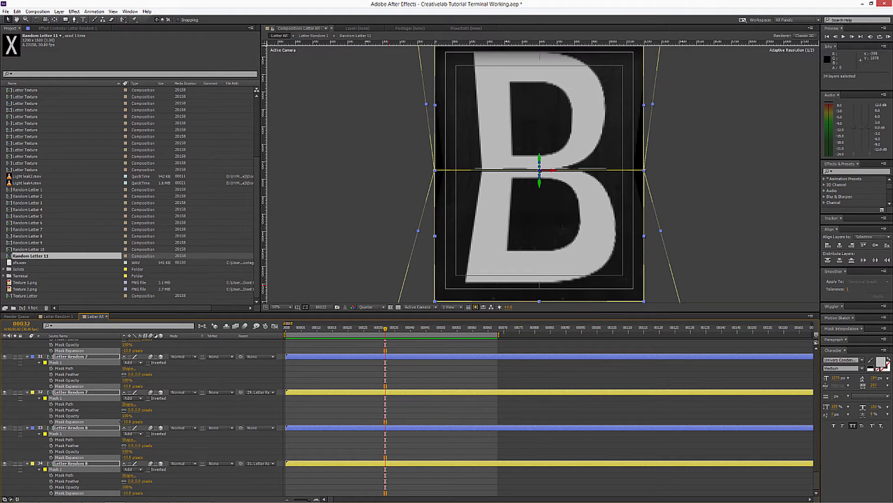
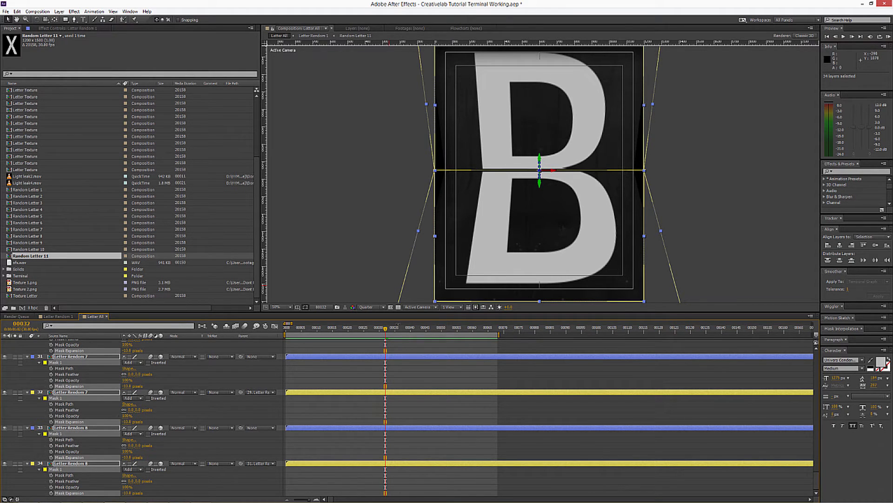
Hide the mask outlines in the viewer, clear the layer selection and set the preview resolution to Full.
click(305, 307)
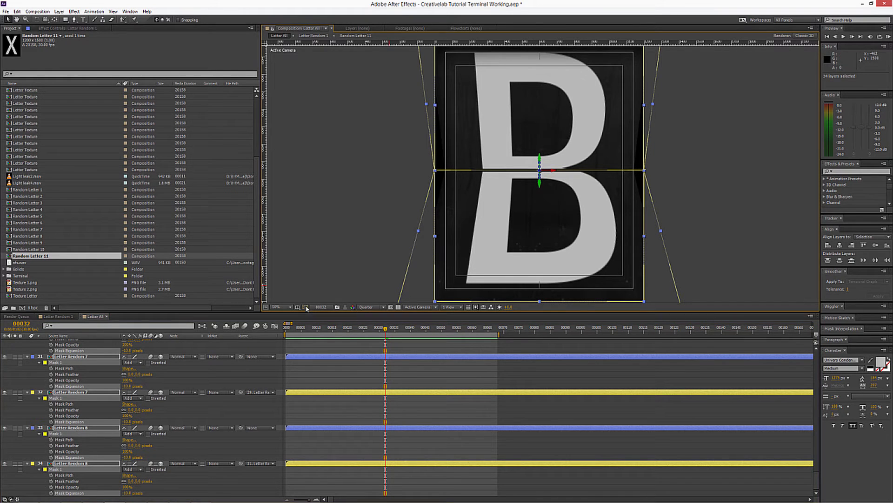
click(347, 250)
scroll(352, 217, up, 1)
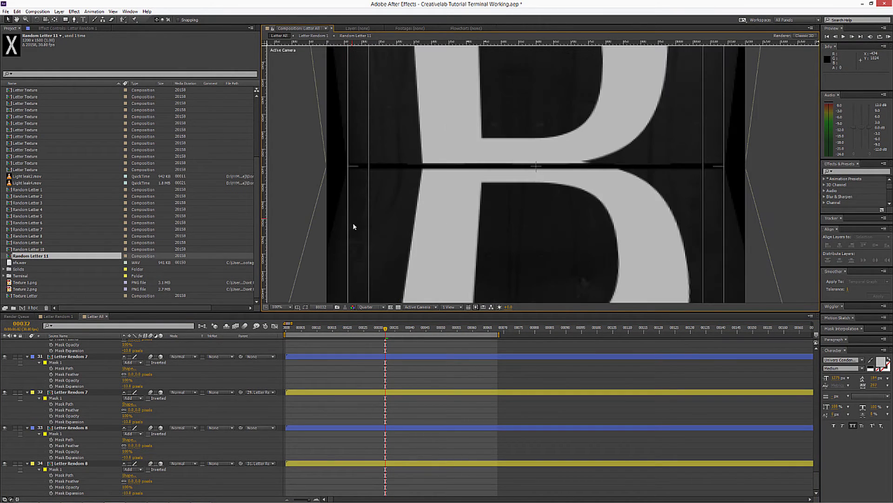
click(367, 307)
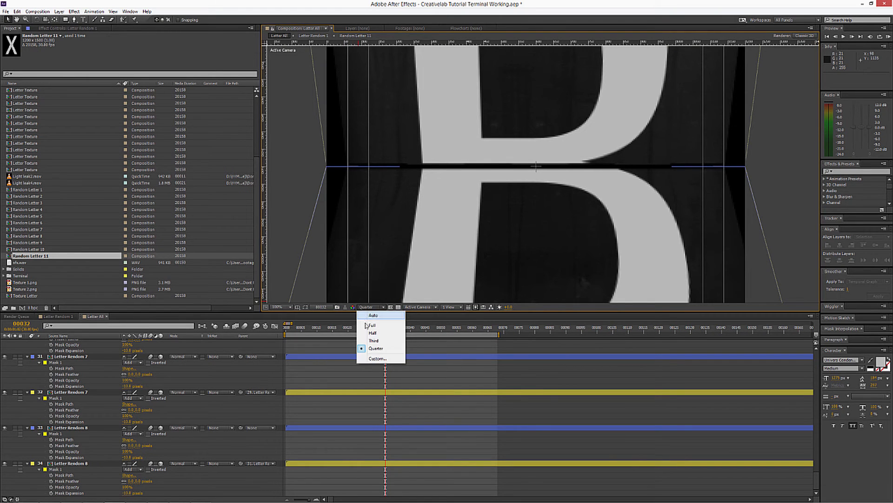
click(367, 325)
scroll(430, 183, down, 1)
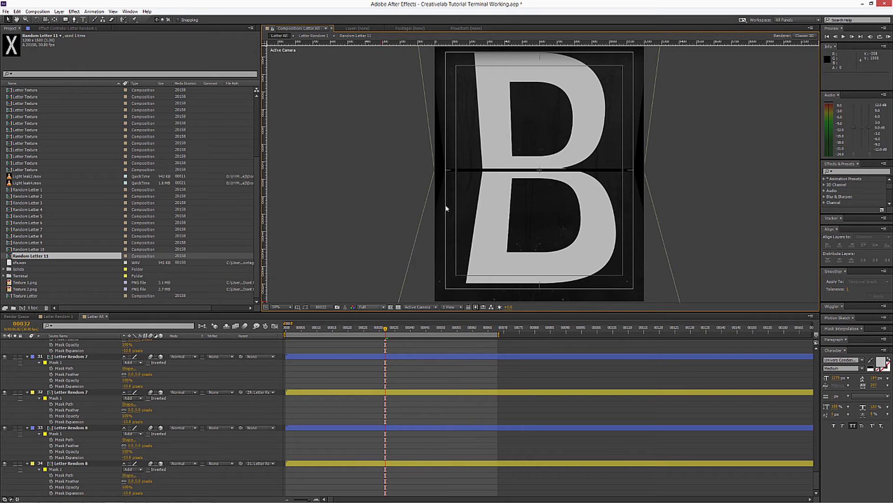
Inspect the gap between the flap halves against the transparency grid, then switch the grid off again.
click(397, 308)
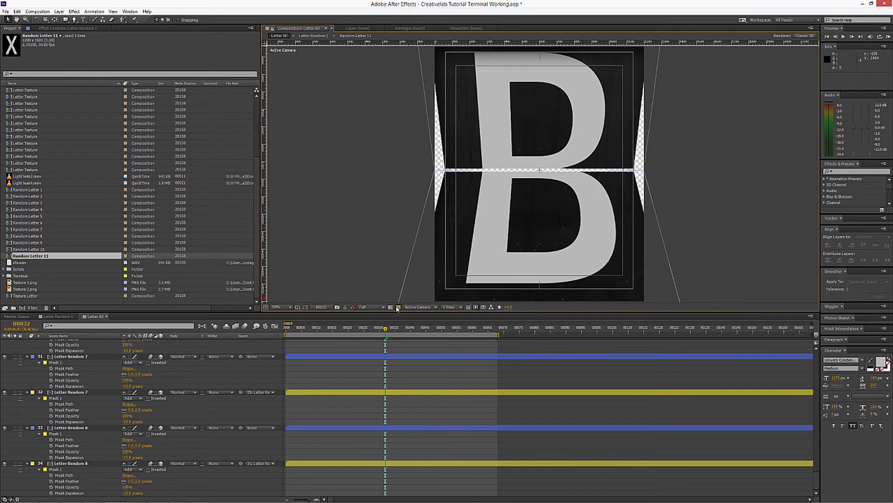
click(398, 307)
scroll(535, 208, down, 1)
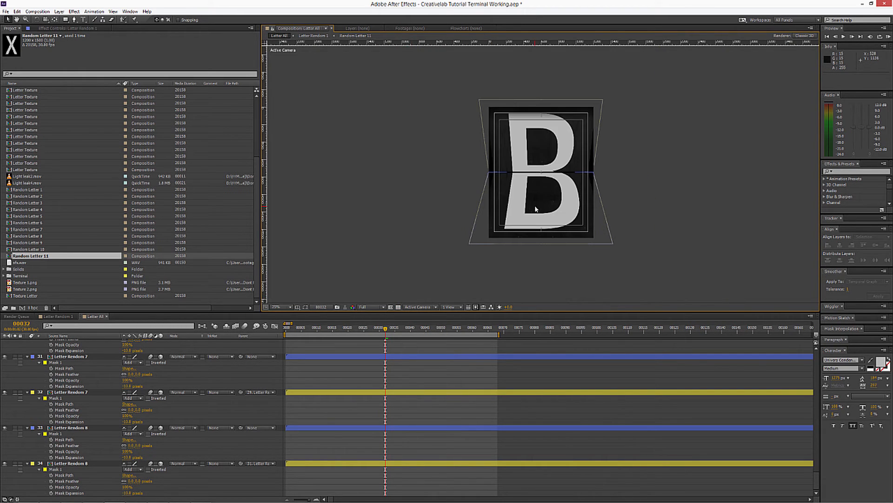
Select all layers in Letter All and collapse their expanded mask properties.
click(73, 356)
key(ctrl+a)
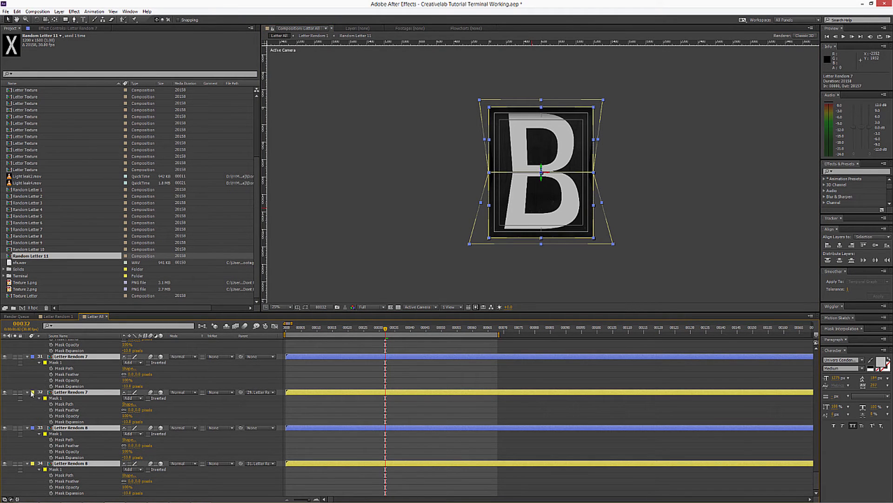
click(31, 394)
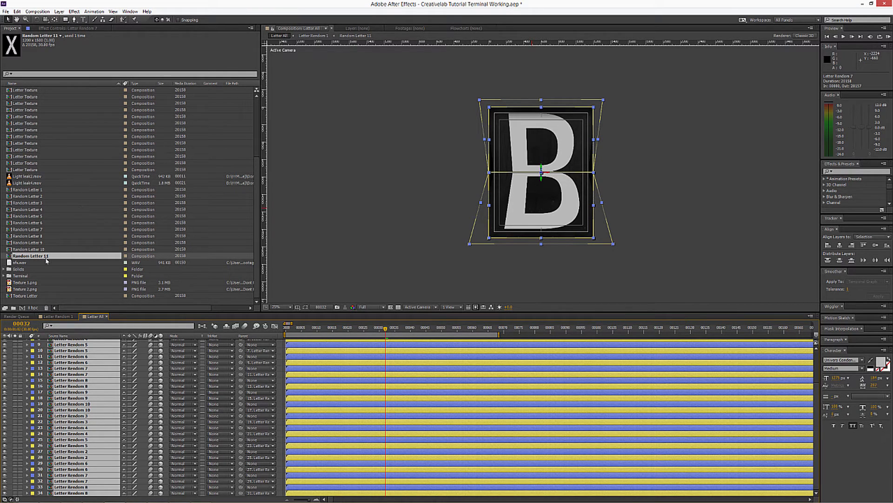
Duplicate the Letter Random 10 composition in the project and rename the copy Fin Letter 1.
scroll(44, 225, up, 5)
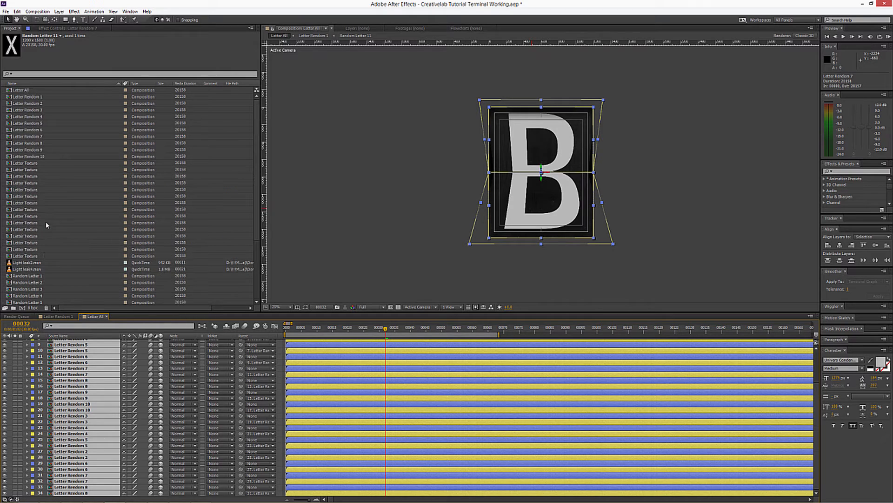
click(46, 156)
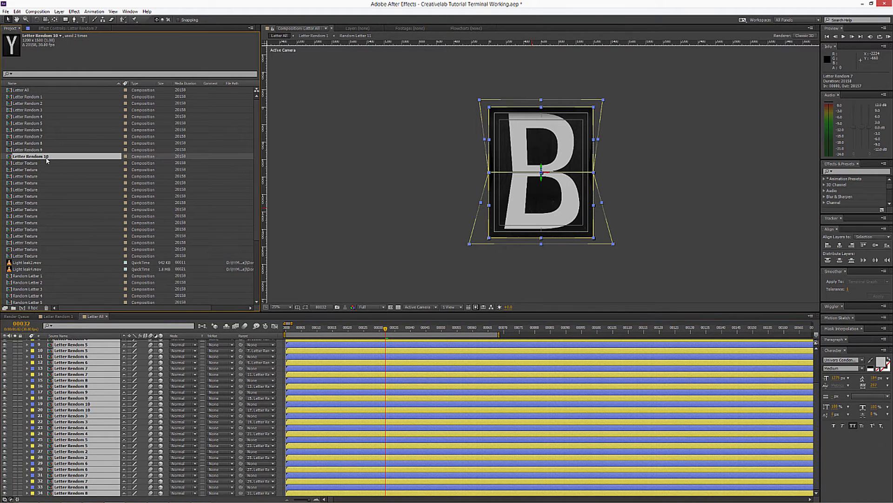
key(ctrl+d)
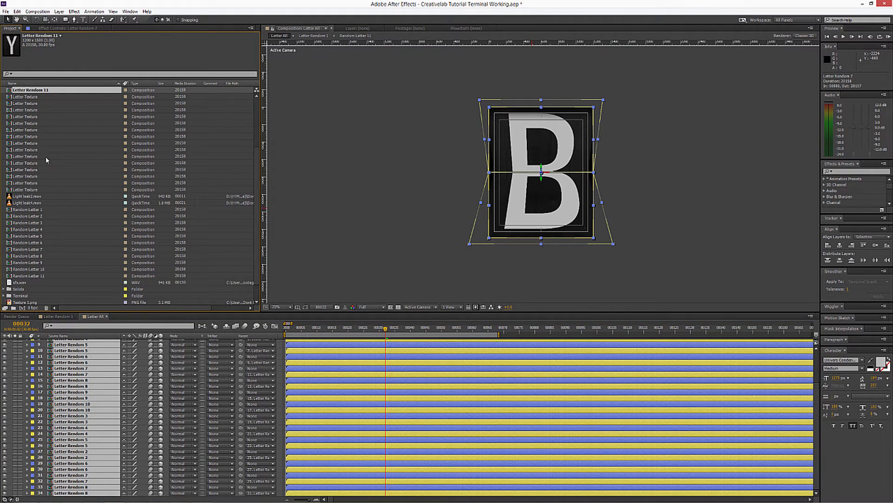
key(Return)
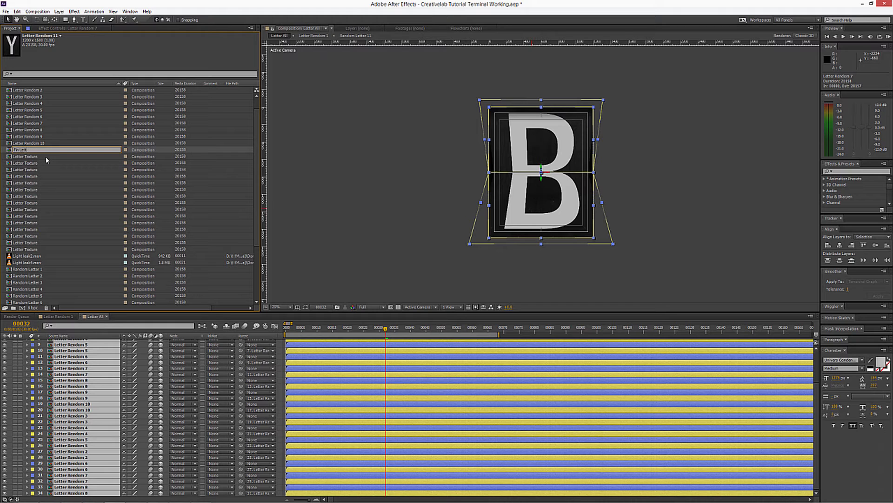
text(Fin Letter 1)
key(Return)
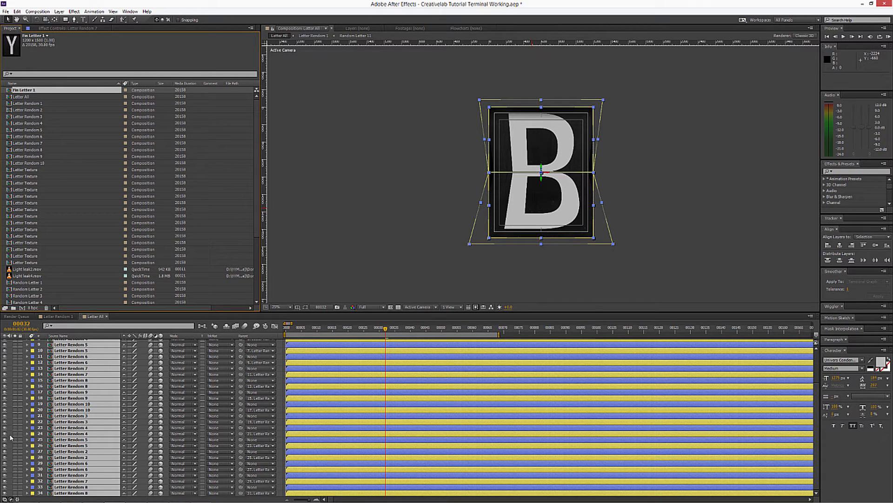
Duplicate the bottom pair of Letter Random 8 layers, placing the copies last in the stack with Fin Letter 1 as their source.
key(F2)
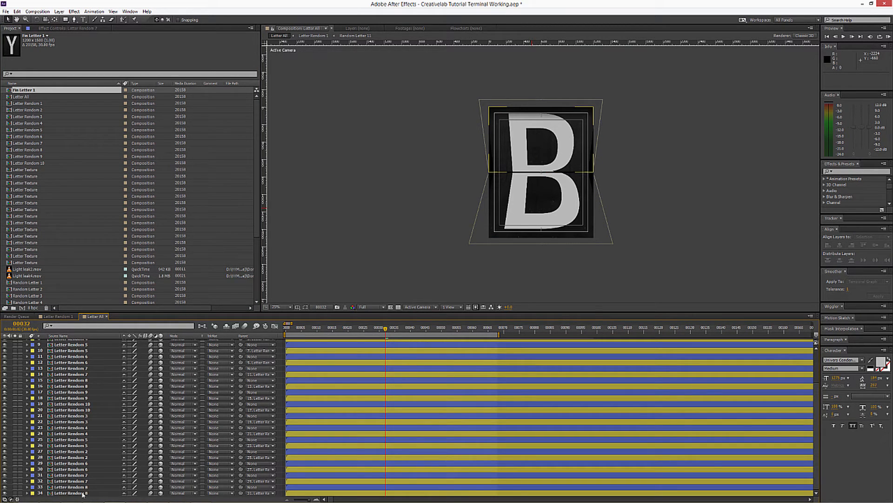
click(83, 487)
shift+click(83, 492)
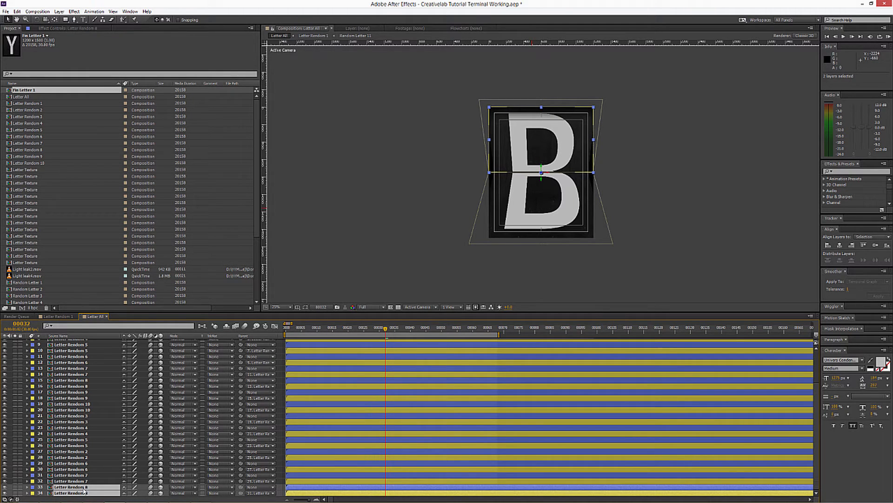
key(ctrl+d)
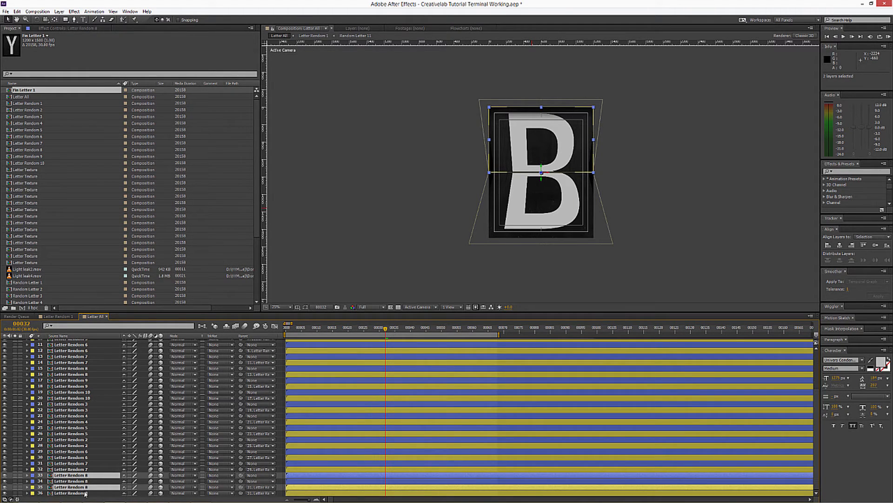
key(ctrl+shift+bracketleft)
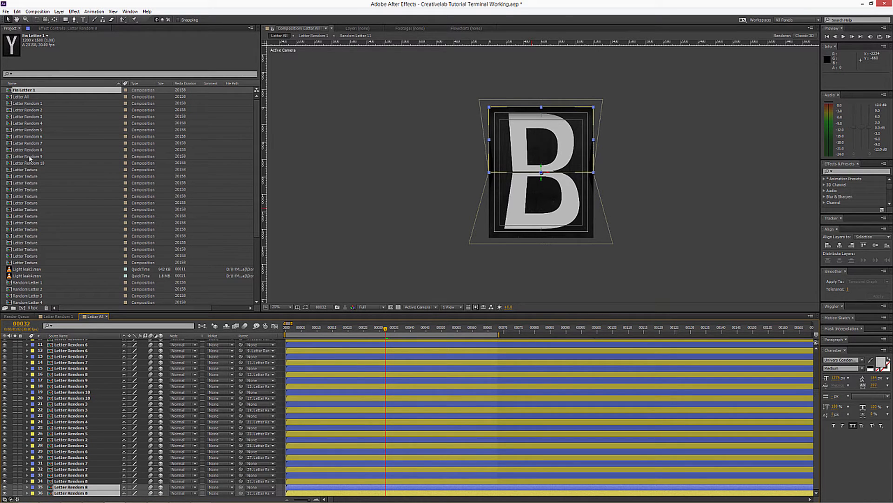
drag(28, 91, 68, 491)
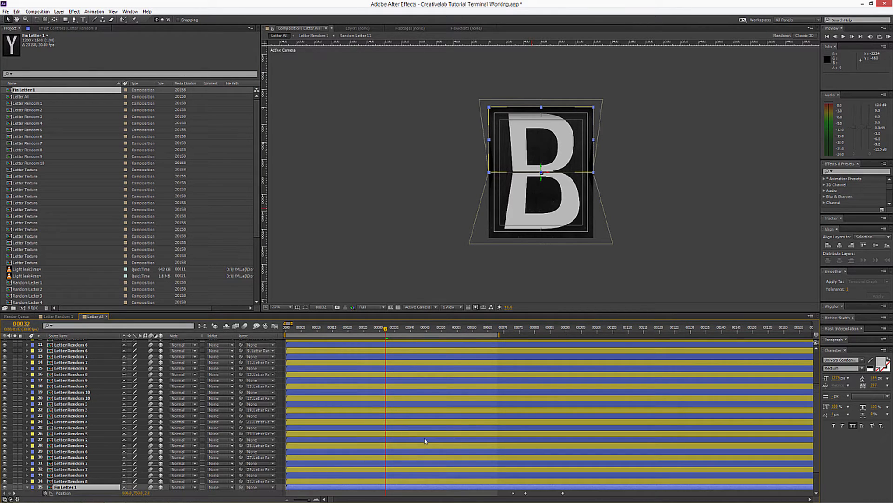
Reveal the keyframes of the last four layers and shift all Fin Letter 1 keyframes later, with the X Rotation start at frame 82.
key(u)
click(457, 452)
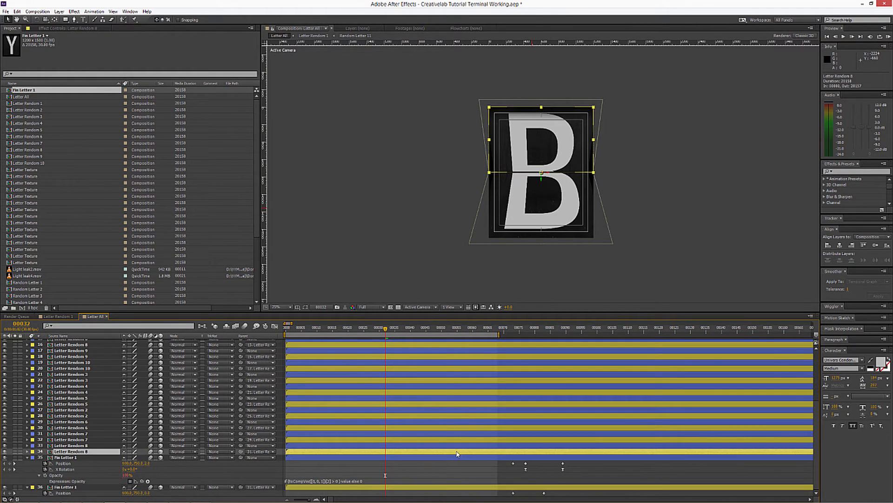
key(u)
click(488, 446)
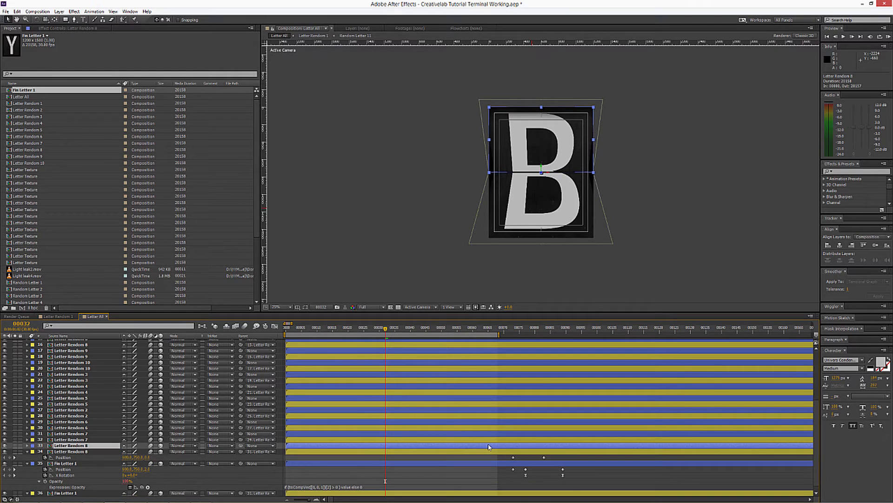
key(u)
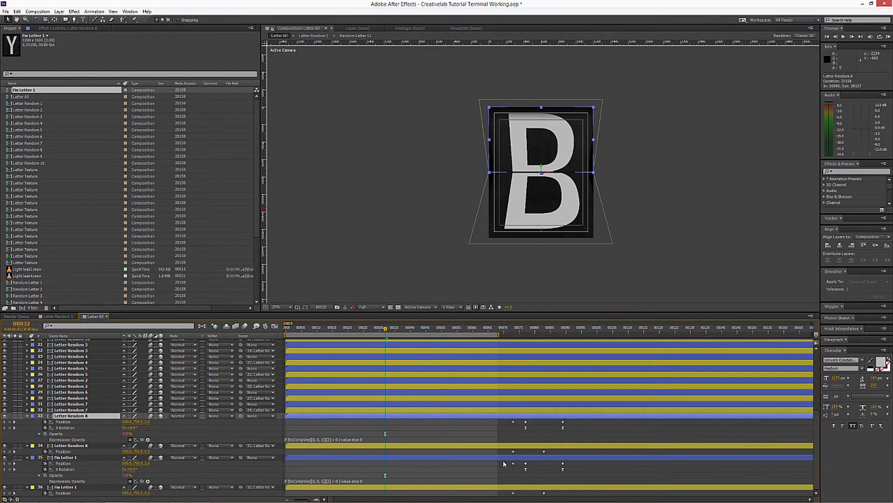
drag(504, 461, 590, 496)
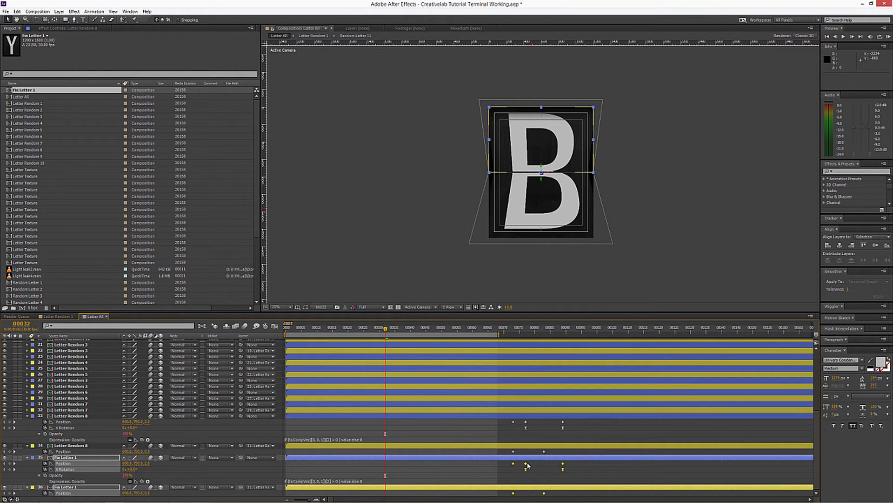
drag(526, 465, 541, 466)
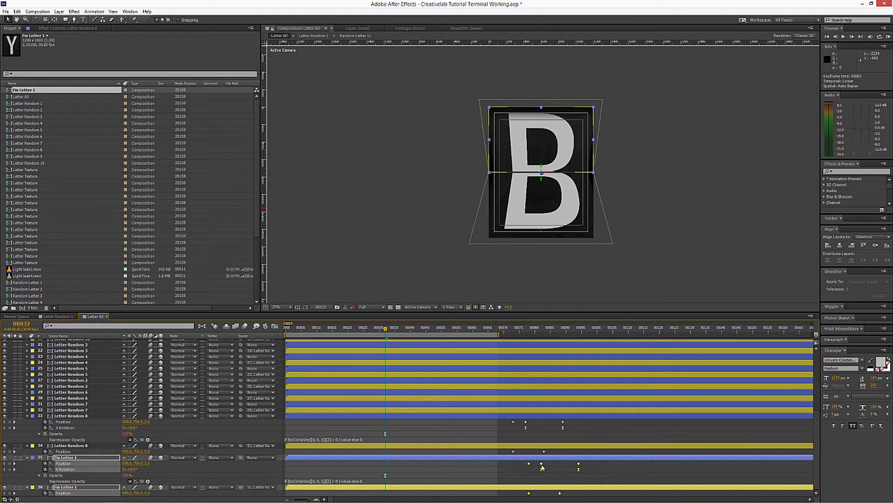
Check frame 97 and delete the final X Rotation keyframe on the upper Fin Letter 1 layer.
click(587, 329)
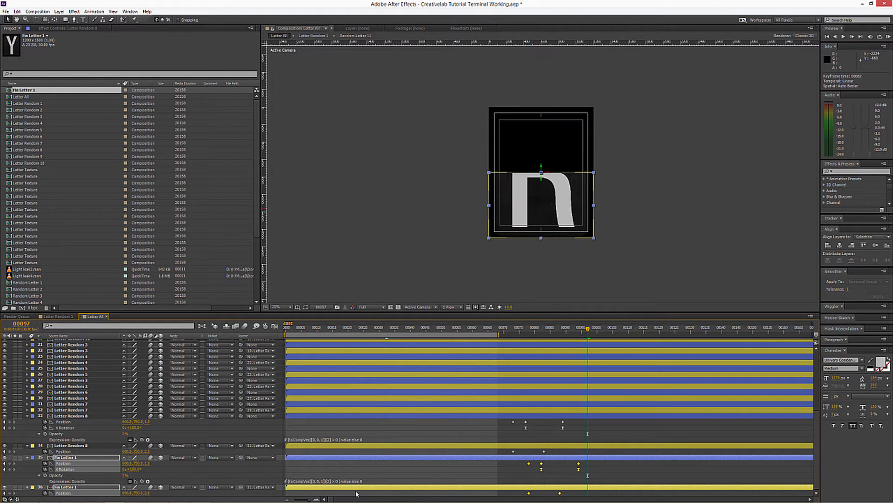
drag(240, 487, 65, 417)
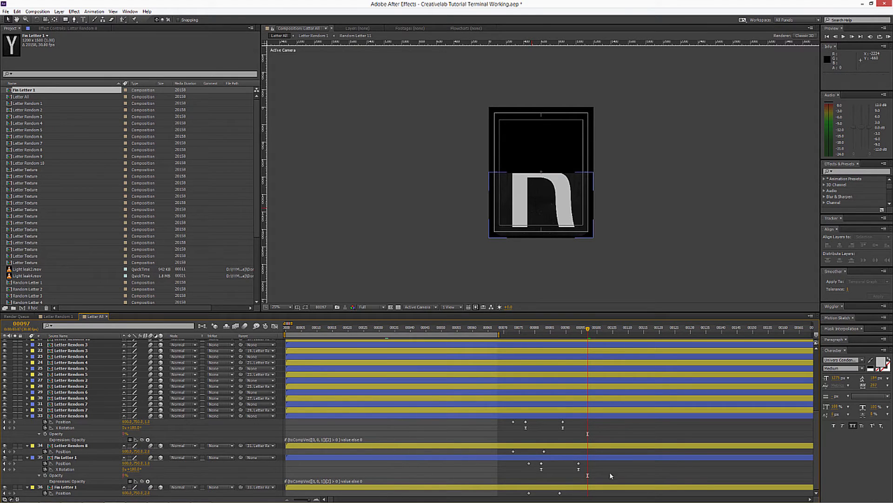
click(578, 469)
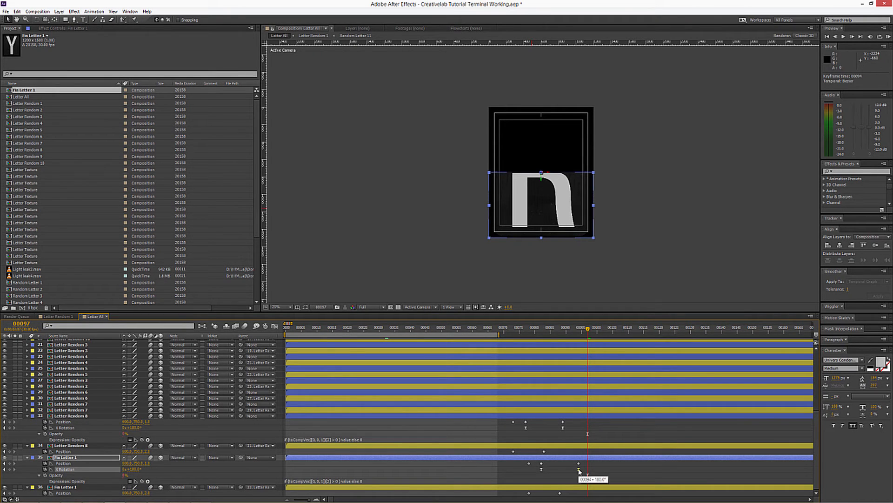
key(Delete)
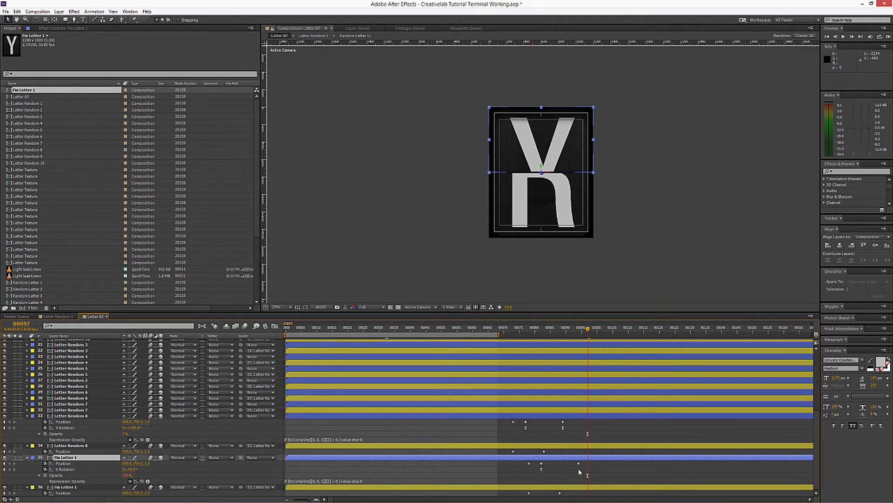
Move the last Position keyframe of the bottom Fin Letter 1 layer to frame 94 and adjust its Z position there.
click(560, 329)
drag(564, 337, 578, 343)
drag(561, 492, 576, 494)
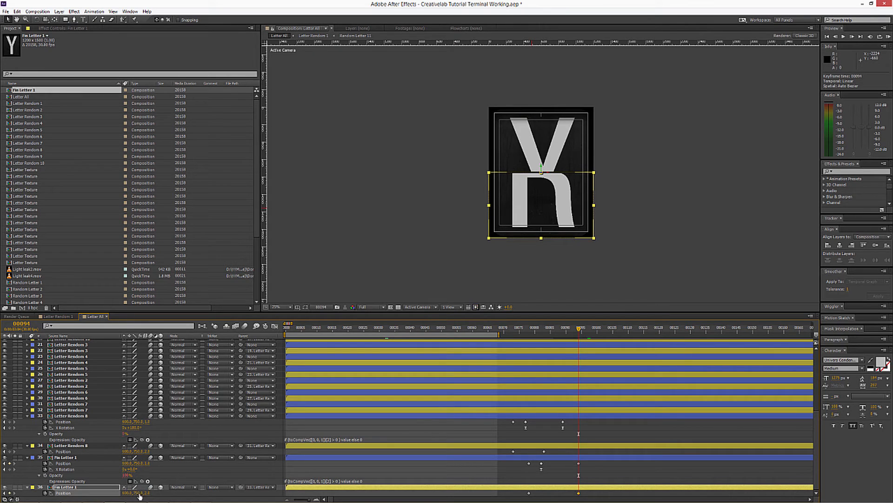
drag(148, 492, 149, 492)
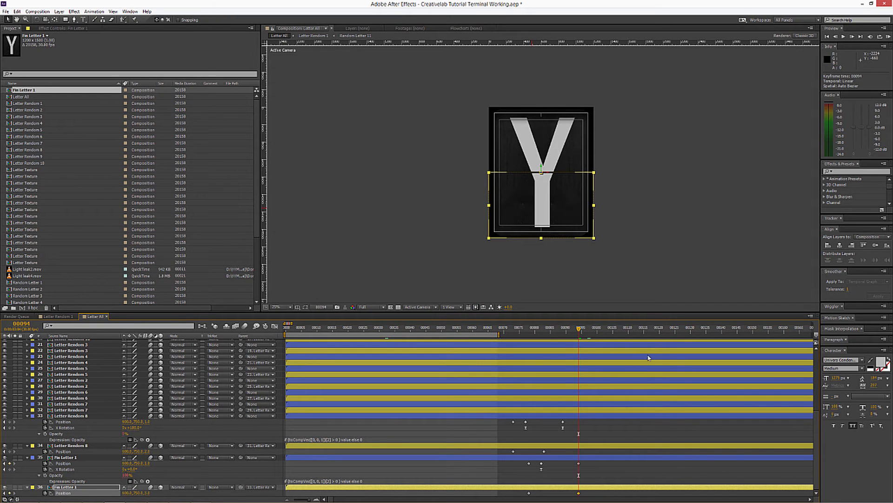
Select all 34 Letter Random layers, excluding Fin Letter 1, and trim their out points to frame 93.
mouse_move(572, 332)
mouse_down()
mouse_move(533, 334)
mouse_move(579, 342)
mouse_up()
click(527, 447)
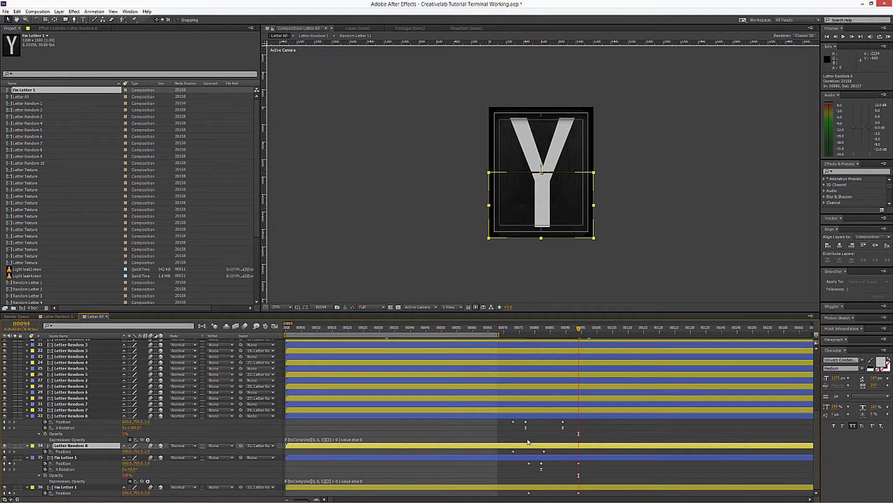
scroll(528, 440, up, 5)
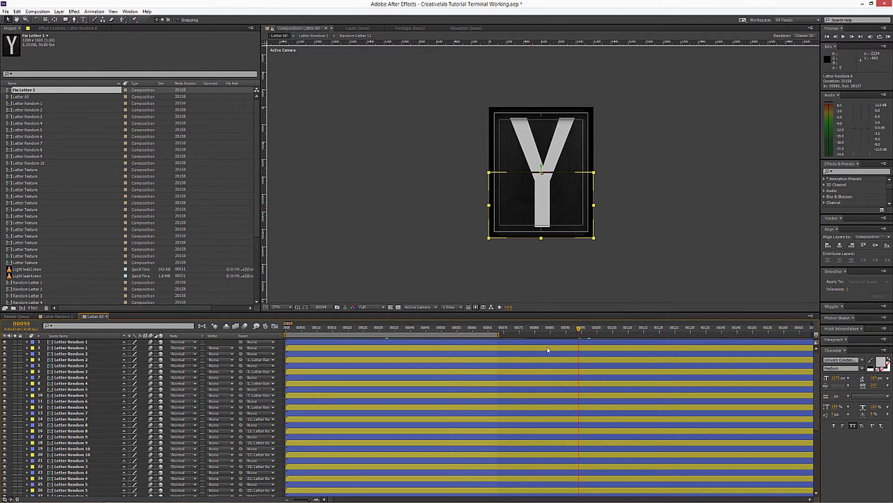
key(ctrl+a)
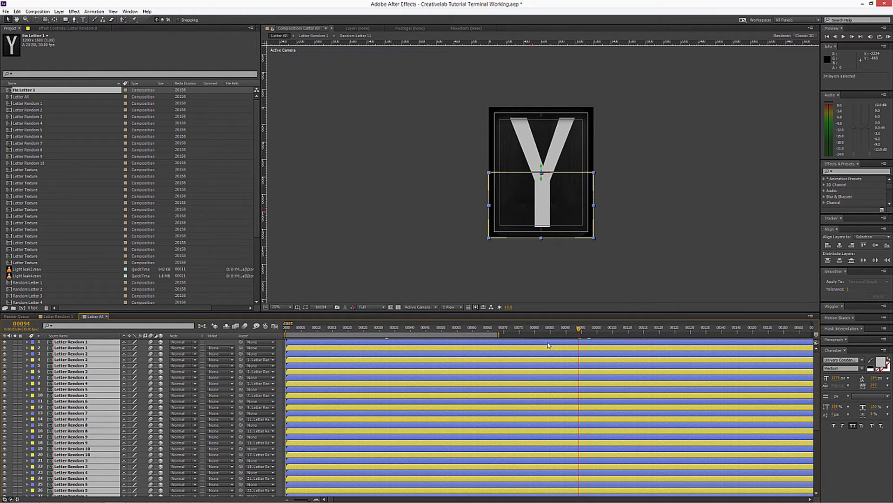
key(alt+bracketright)
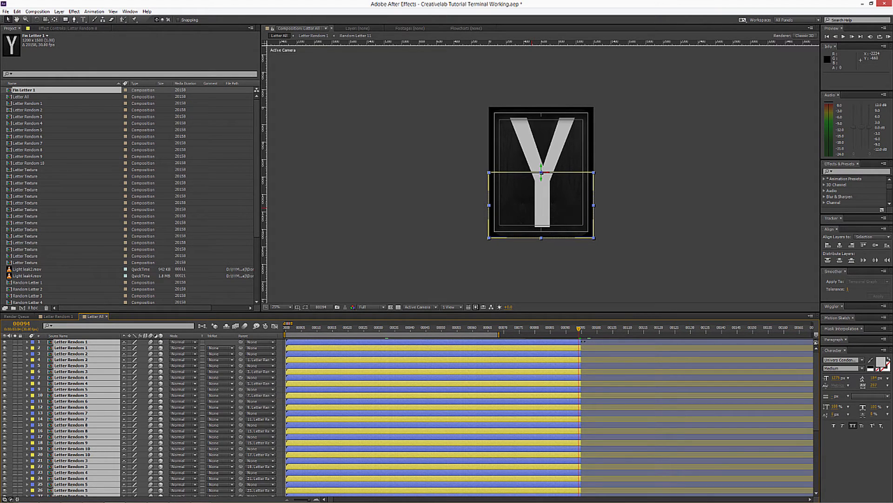
drag(582, 341, 580, 341)
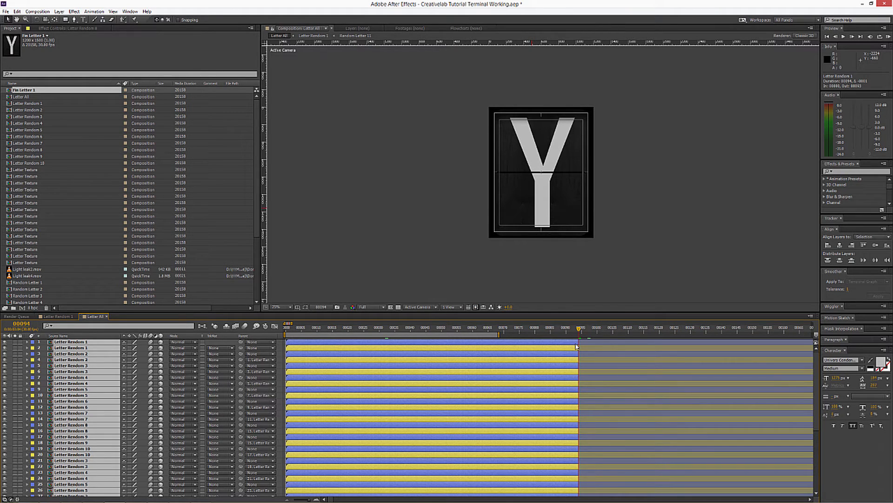
Clear the layer selection and collapse the properties of both Letter Random 8 layers.
scroll(575, 391, down, 5)
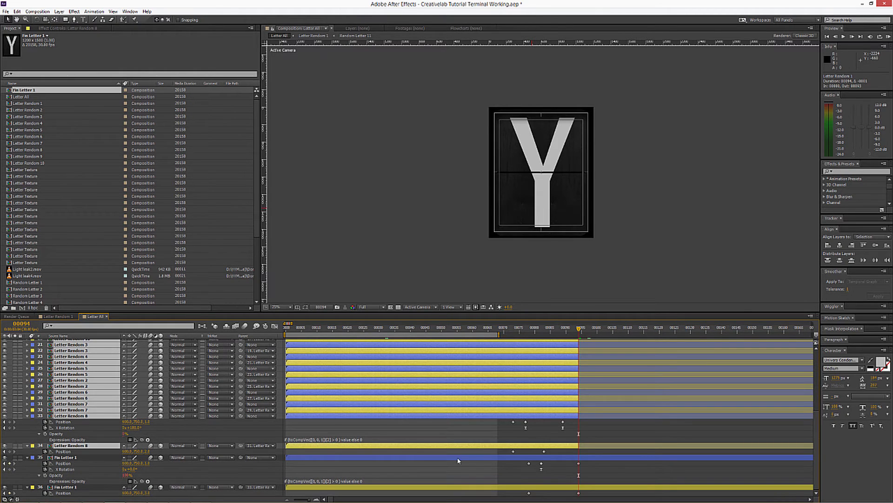
click(26, 419)
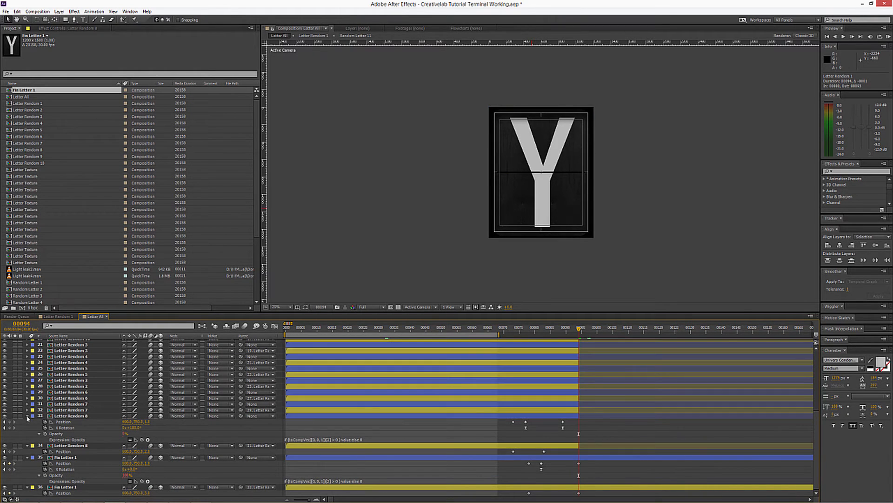
click(27, 416)
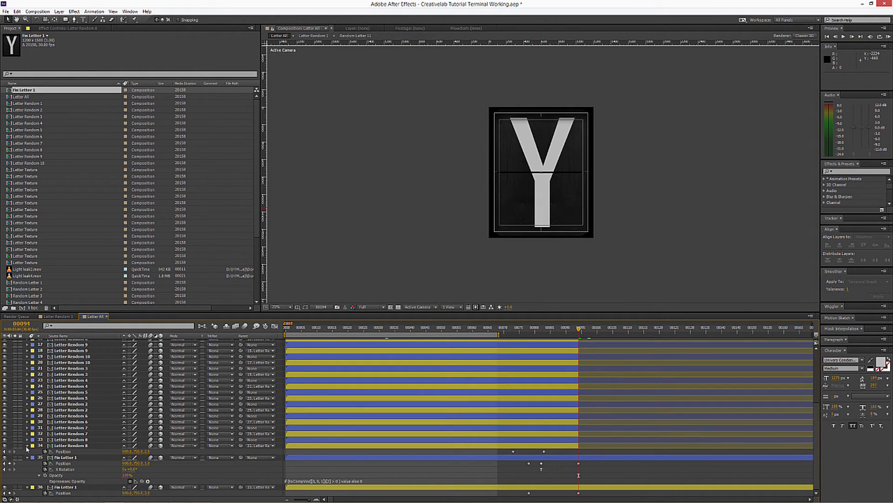
click(27, 445)
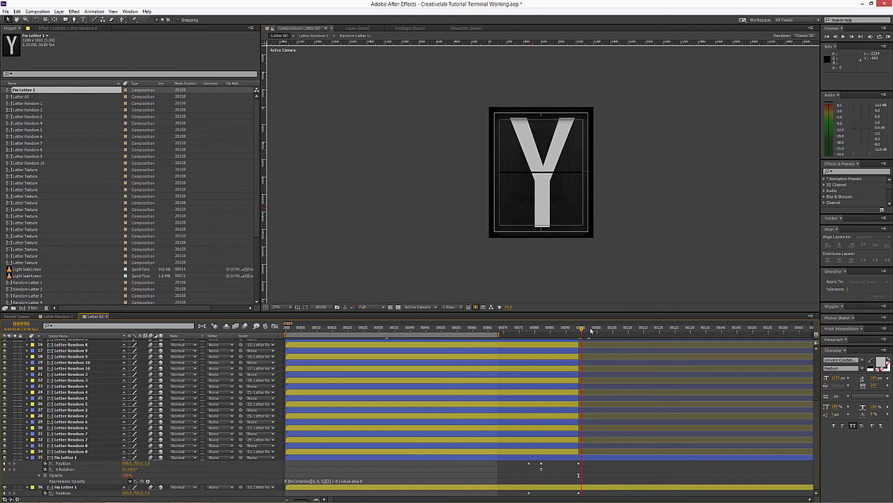
Go to frame 100, open Fin Letter 1 and replace its Random Letter 10 layer with a duplicate of that source composition.
mouse_move(582, 331)
mouse_down()
mouse_move(544, 331)
mouse_move(597, 333)
mouse_up()
double_click(66, 457)
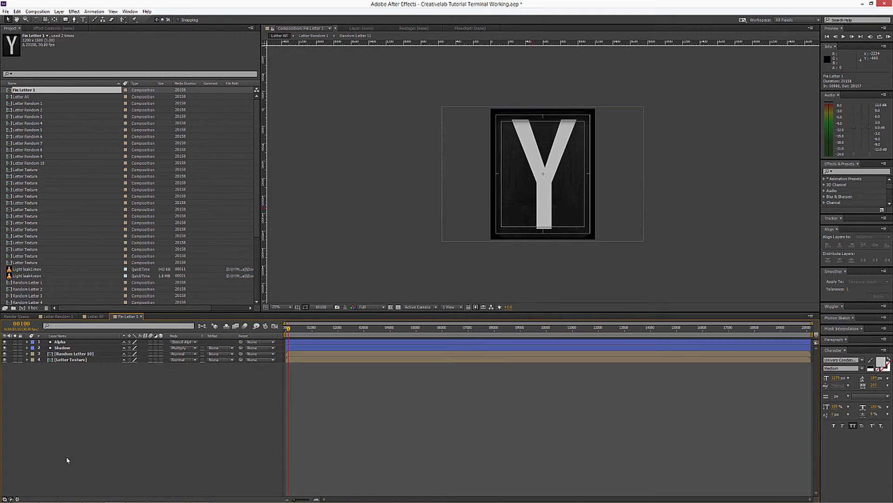
right_click(76, 353)
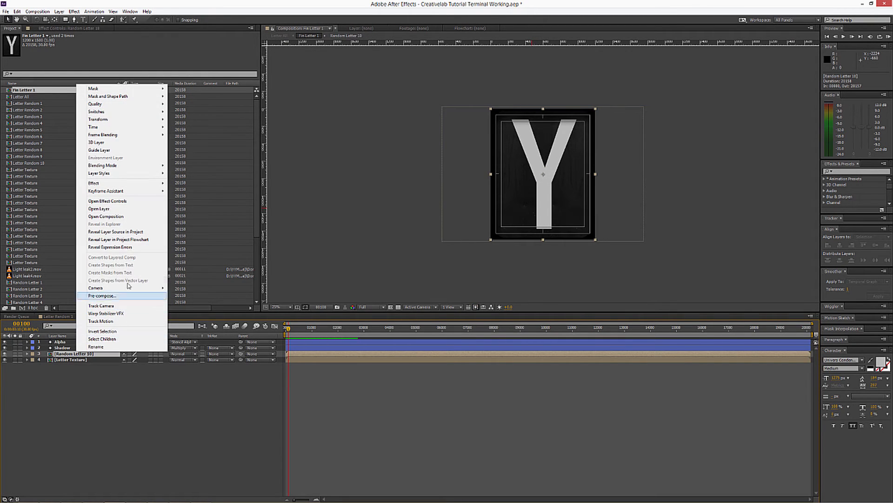
click(133, 232)
key(ctrl+d)
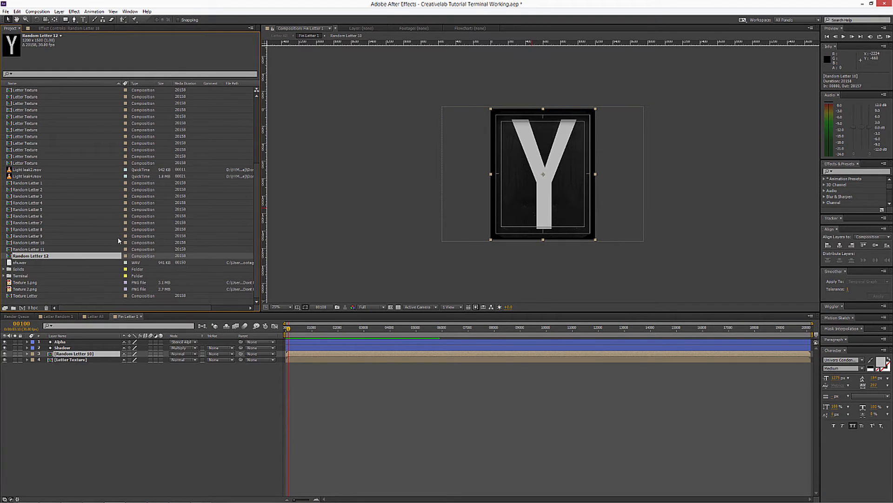
drag(45, 259, 63, 357)
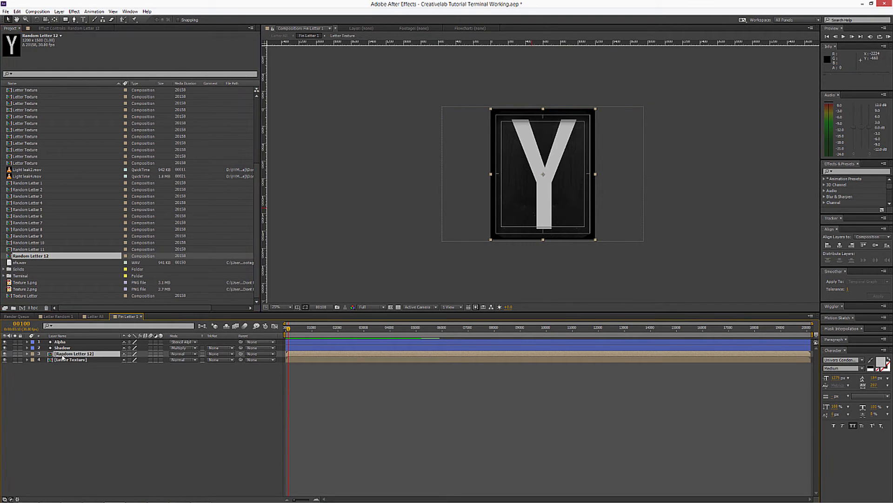
Rename the Random Letter 12 composition to Change Fin Letter 1 and save the project.
click(47, 255)
key(Return)
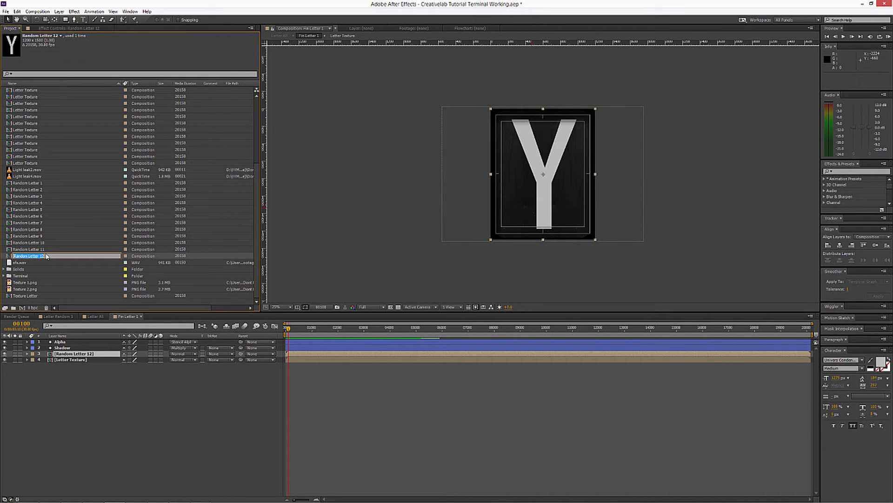
text(Change Fin Letter 1)
key(Return)
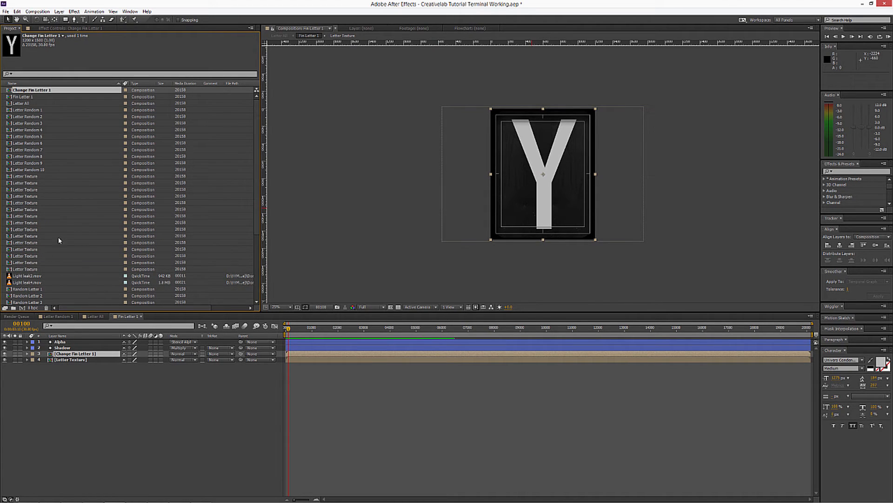
click(5, 11)
click(32, 70)
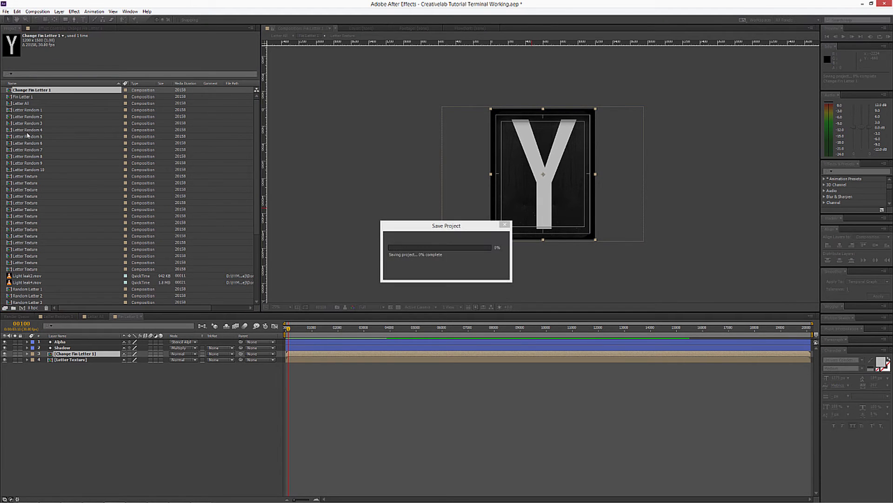
Create a project folder named Change Files Here and move the Change Fin Letter 1 composition into it.
click(13, 308)
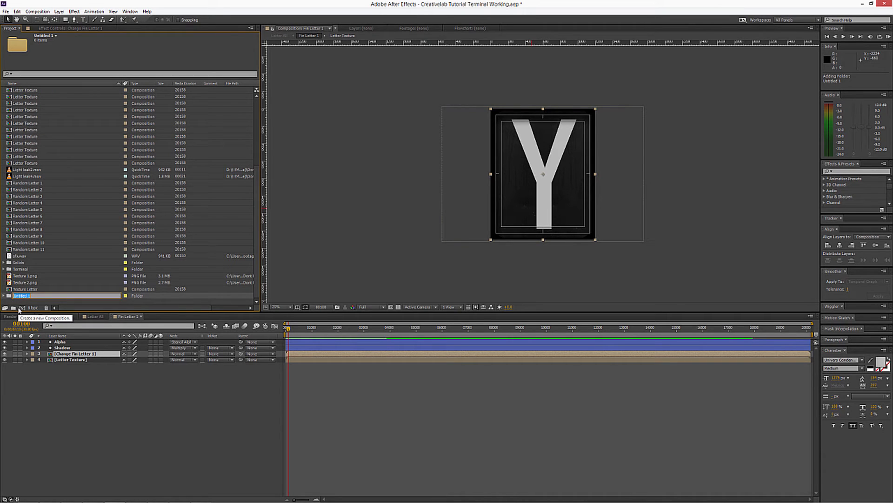
text(Change Files Here)
key(Return)
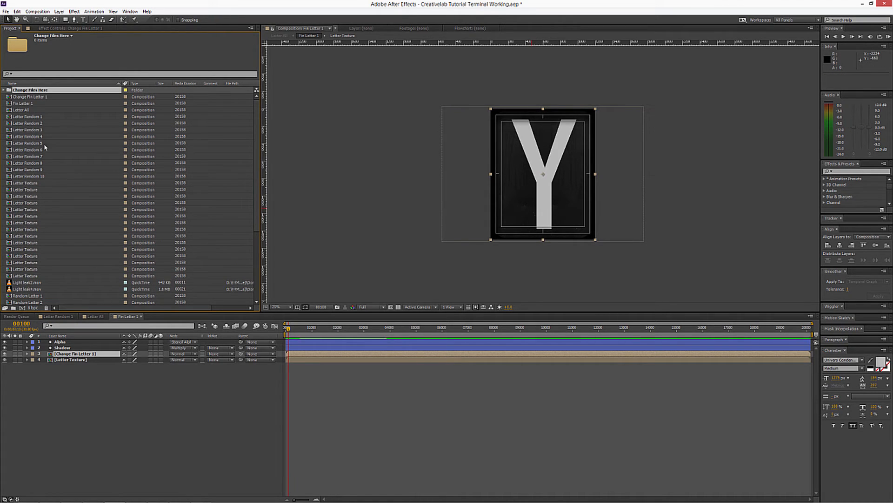
drag(31, 96, 54, 90)
click(4, 90)
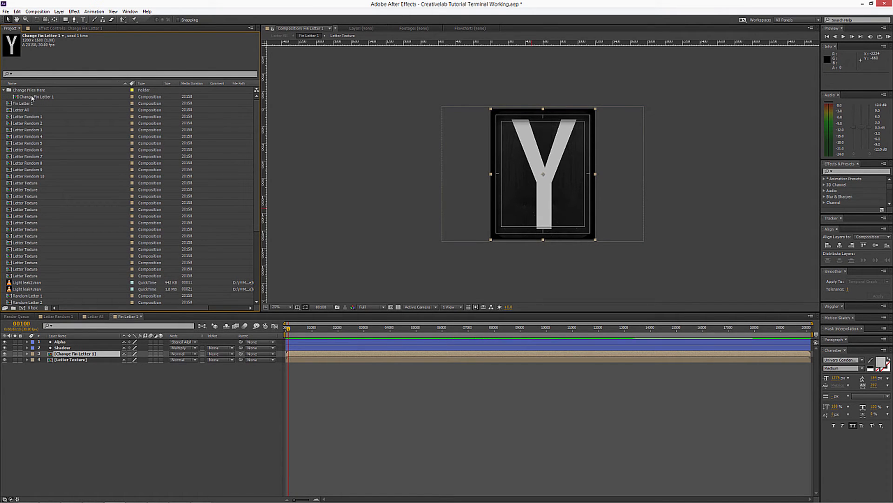
Open Change Fin Letter 1, replace its text letter with C and close that composition's timeline.
double_click(32, 97)
click(57, 341)
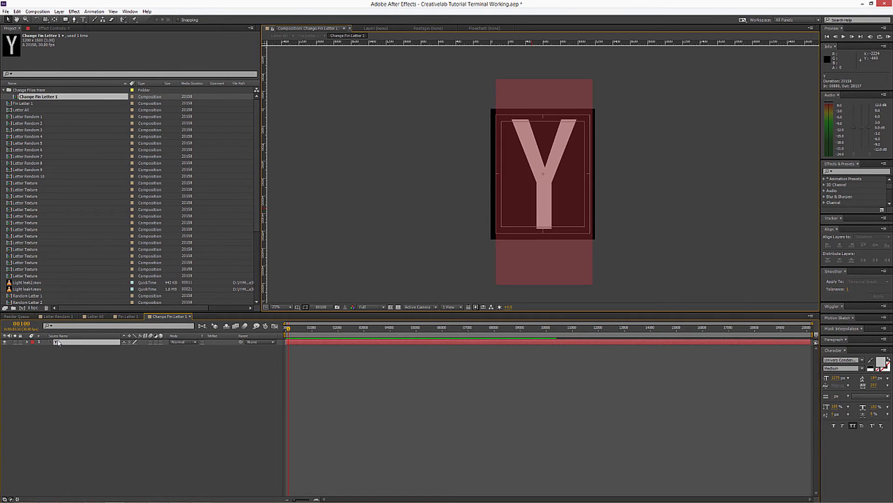
text(C)
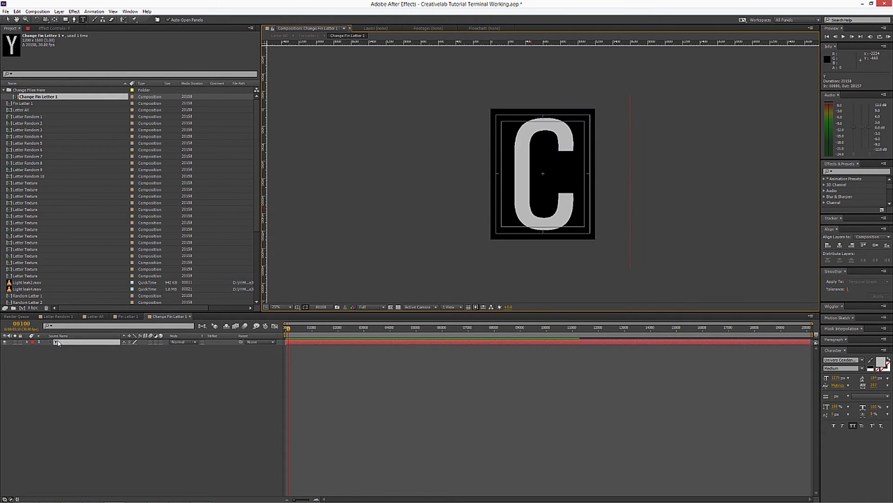
click(190, 316)
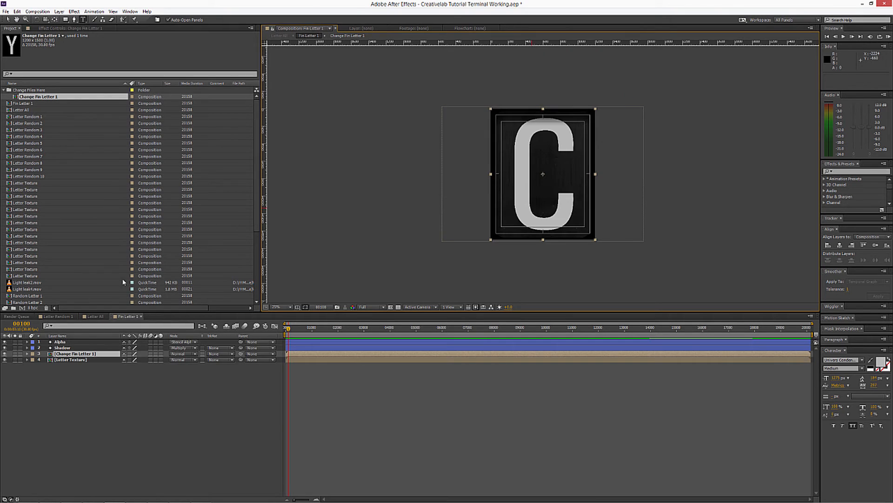
Create another project folder named Dont Edit This.
click(14, 308)
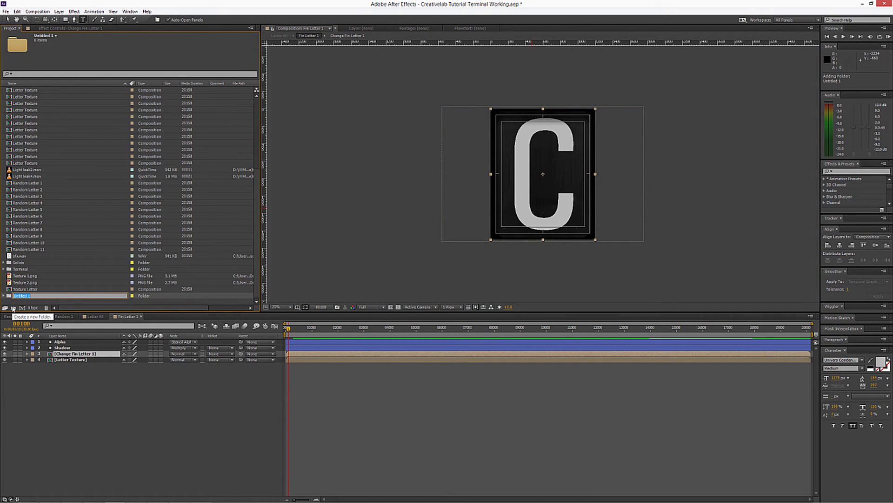
text(C)
text(ont Edit Thi)
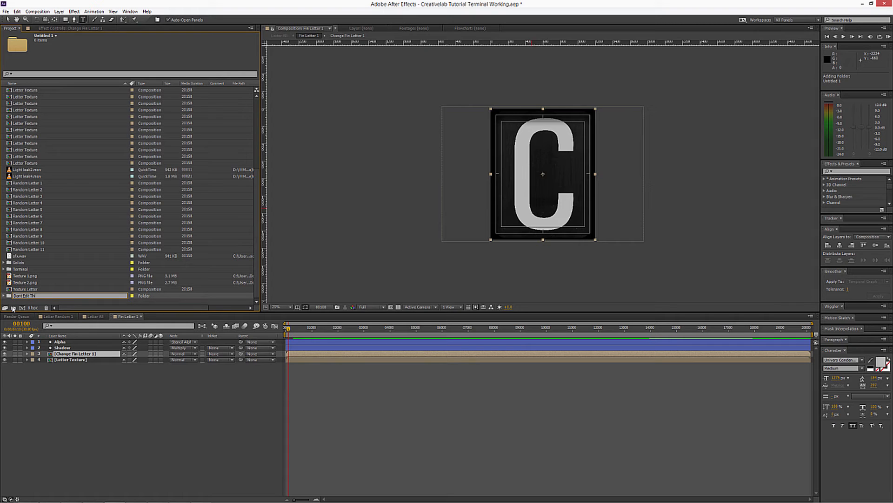
text(s)
key(Return)
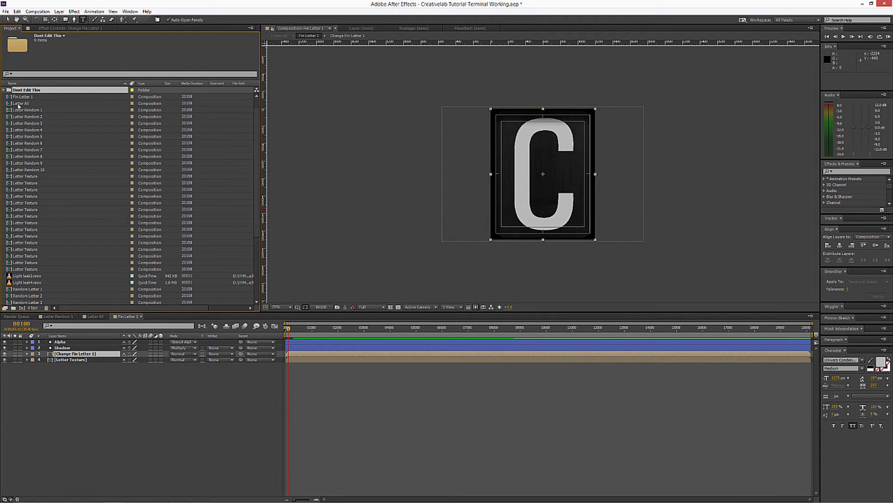
Move all loose project items plus the Solids folder into Dont Edit This, leaving out the Terminal and Change Files Here folders.
click(26, 98)
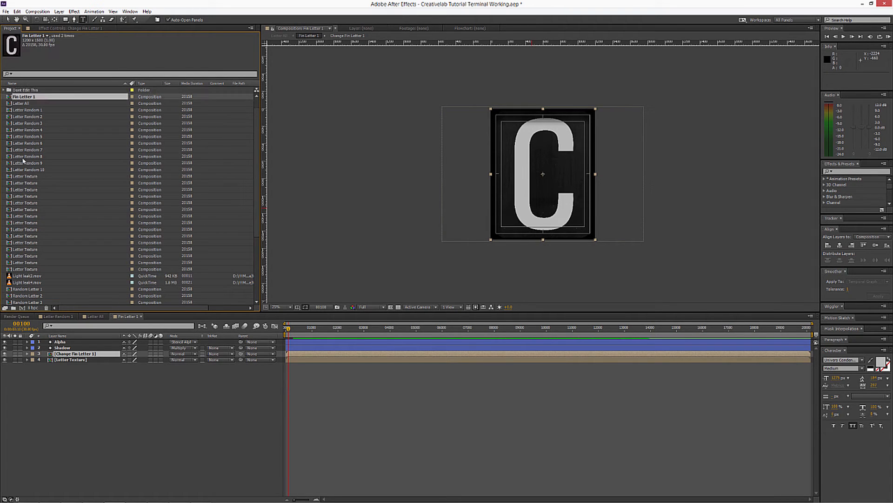
scroll(35, 196, down, 5)
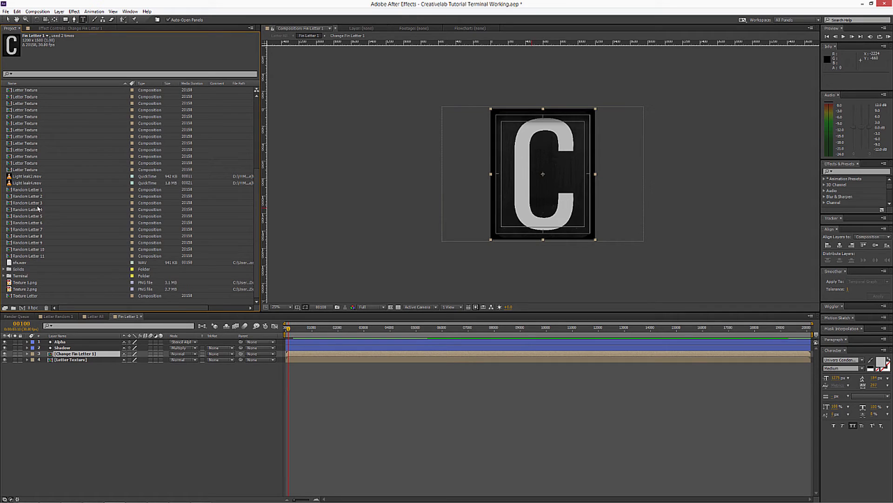
shift+click(36, 256)
shift+click(27, 262)
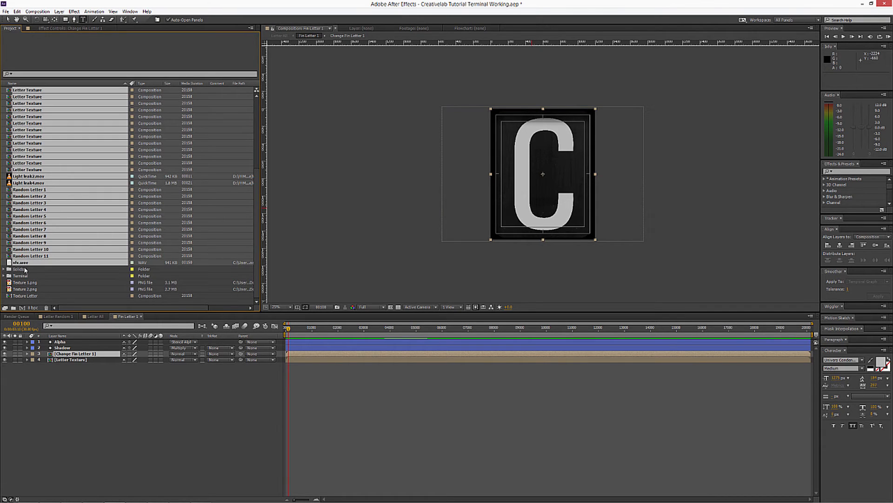
shift+click(24, 270)
ctrl+click(28, 282)
ctrl+click(28, 289)
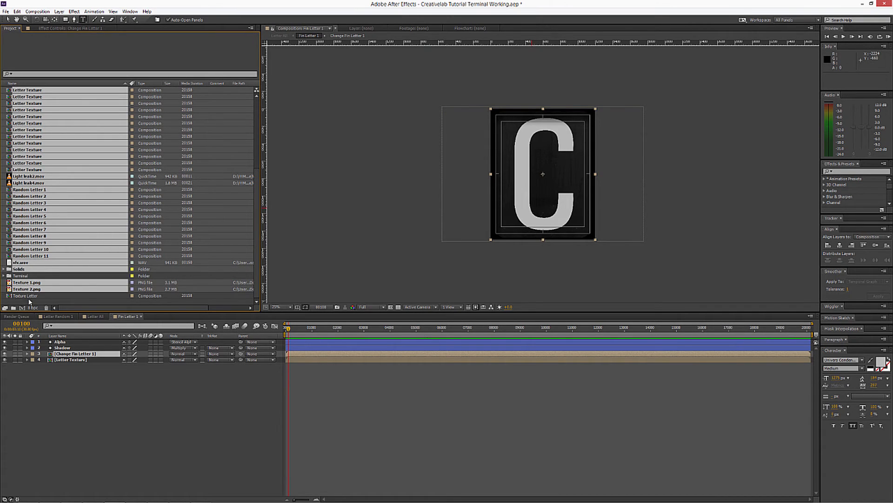
ctrl+click(29, 296)
scroll(37, 261, up, 6)
drag(38, 166, 34, 105)
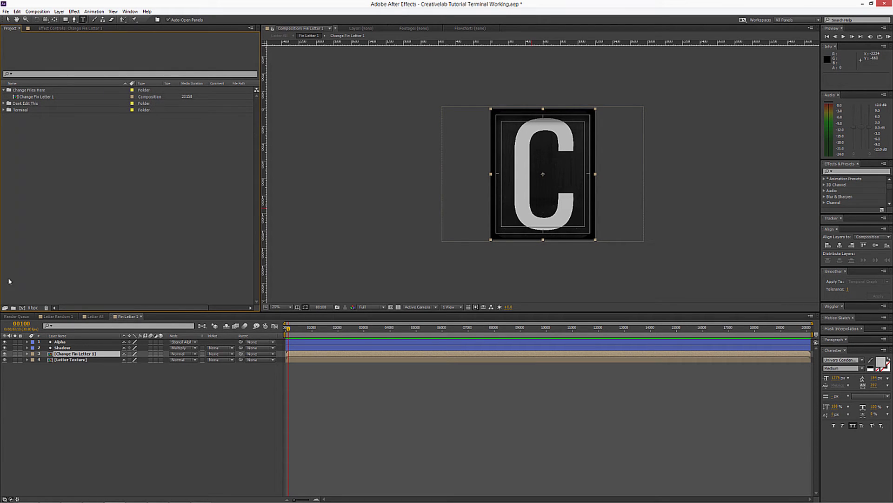
Create a third project folder named Render Comps.
click(13, 308)
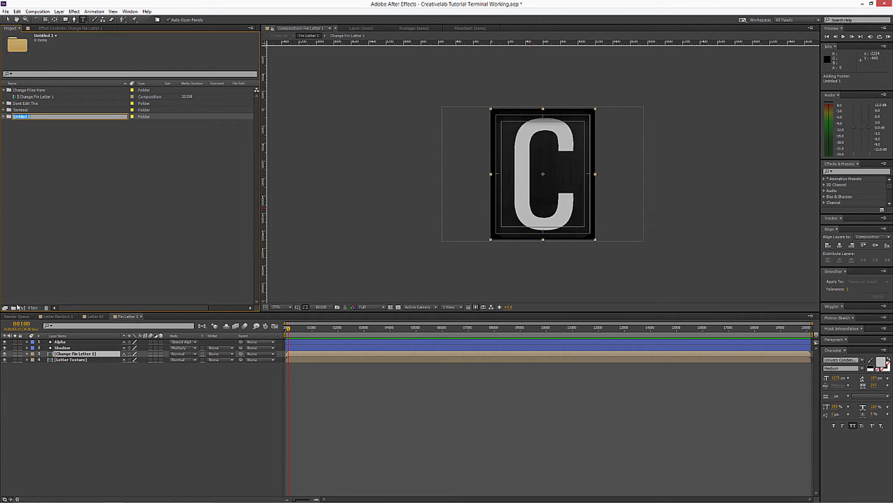
text(Render Comps)
key(Return)
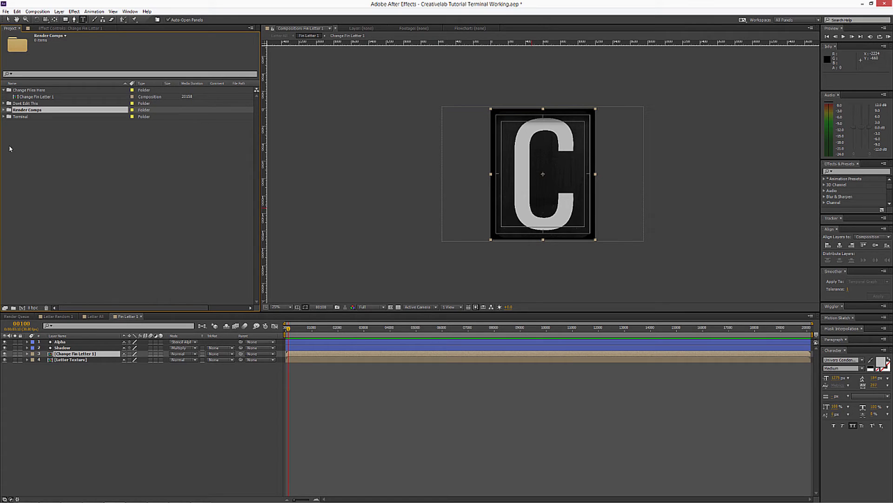
Close the open timelines of Fin Letter 1, Letter All and Letter Random 1.
click(94, 318)
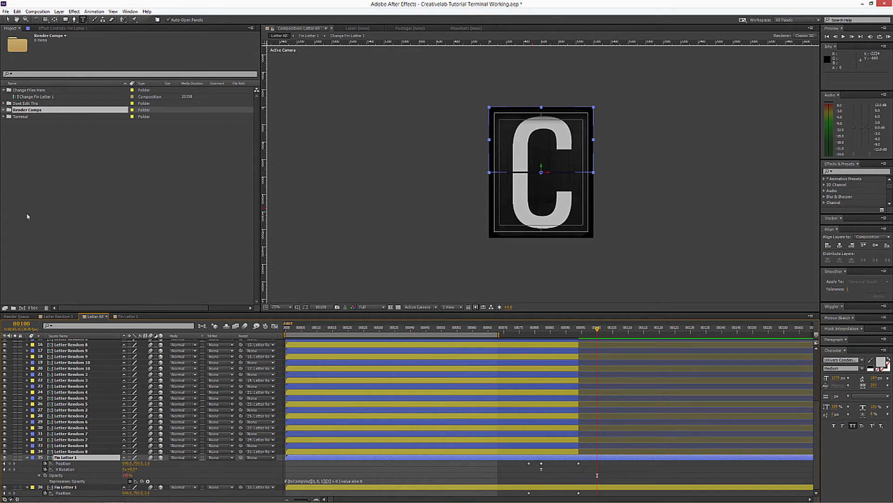
click(131, 316)
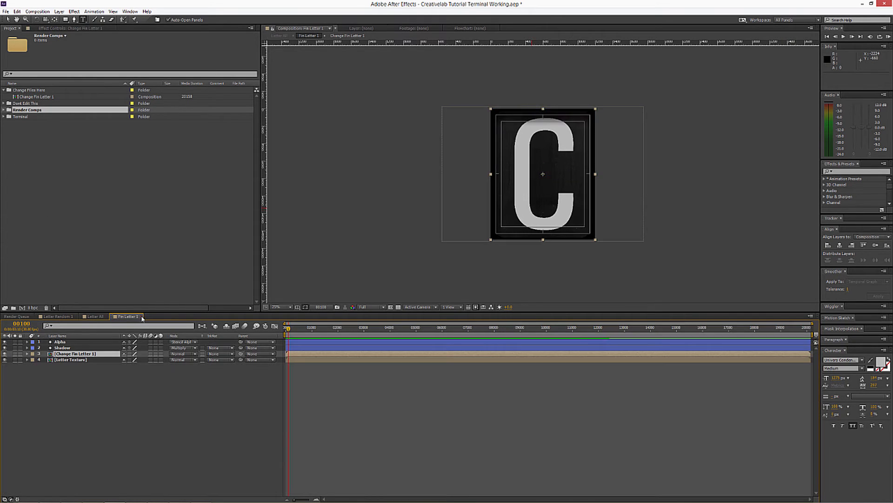
click(140, 317)
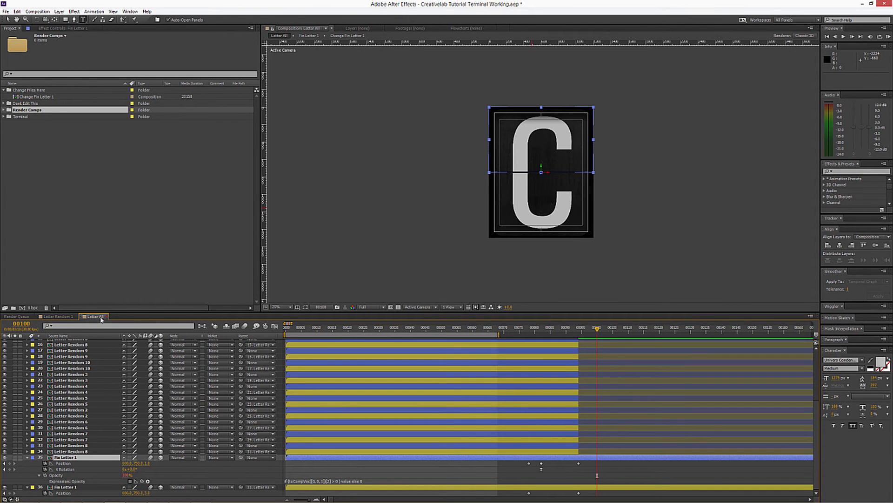
click(107, 316)
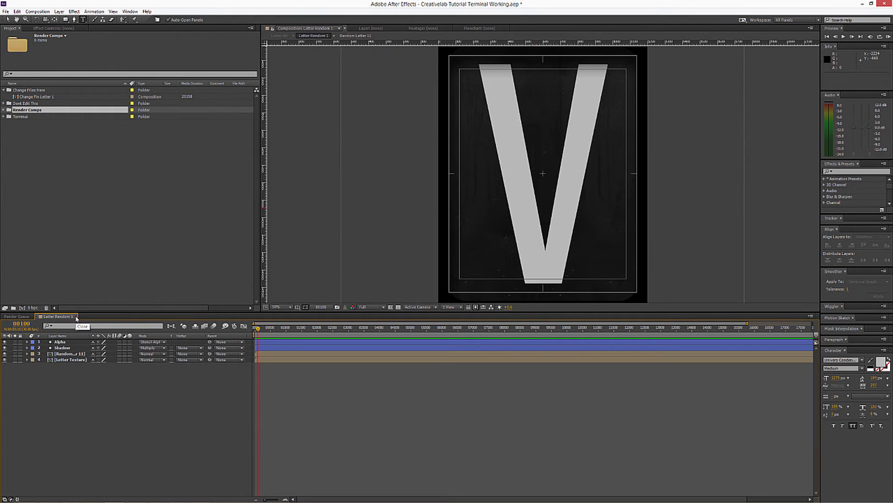
click(76, 317)
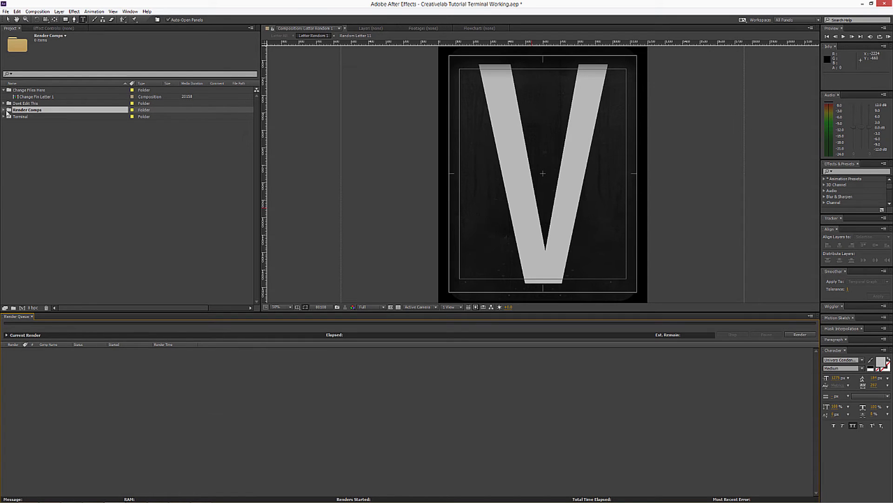
Create a new composition from Letter All in the Dont Edit This folder and rename it Terminal 1080p.
click(4, 103)
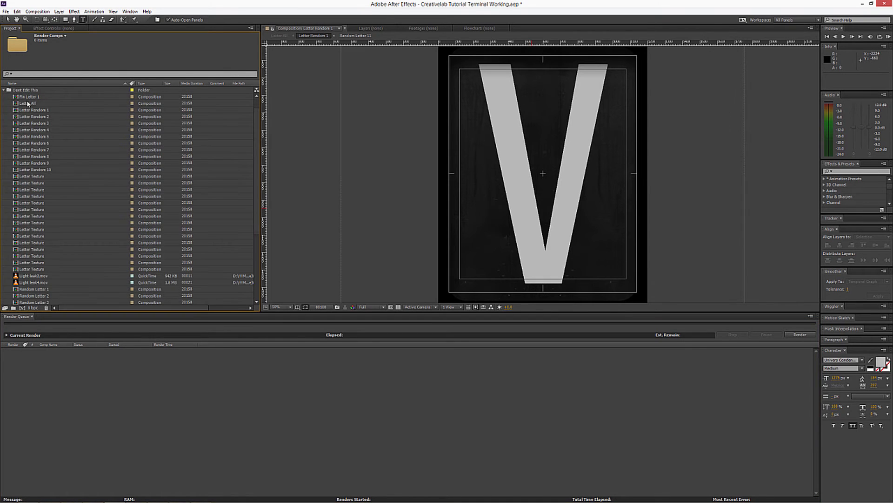
drag(32, 106, 24, 310)
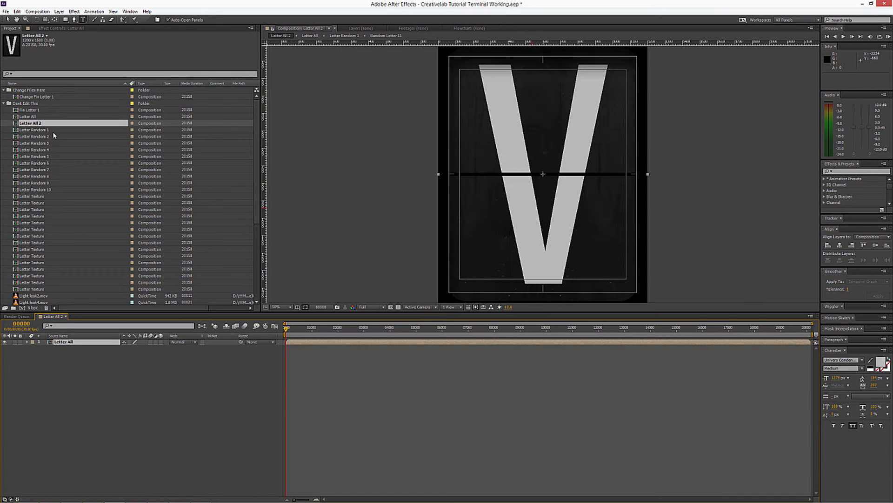
key(Return)
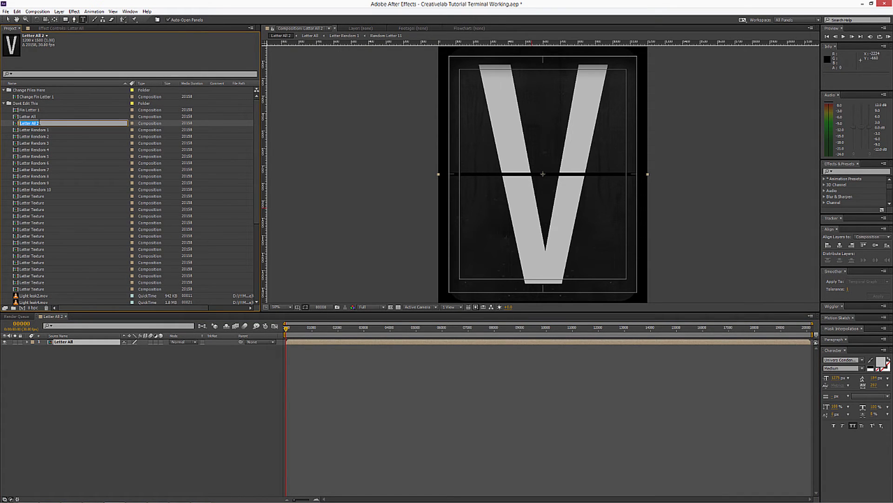
text(Terminal 1080p)
key(Return)
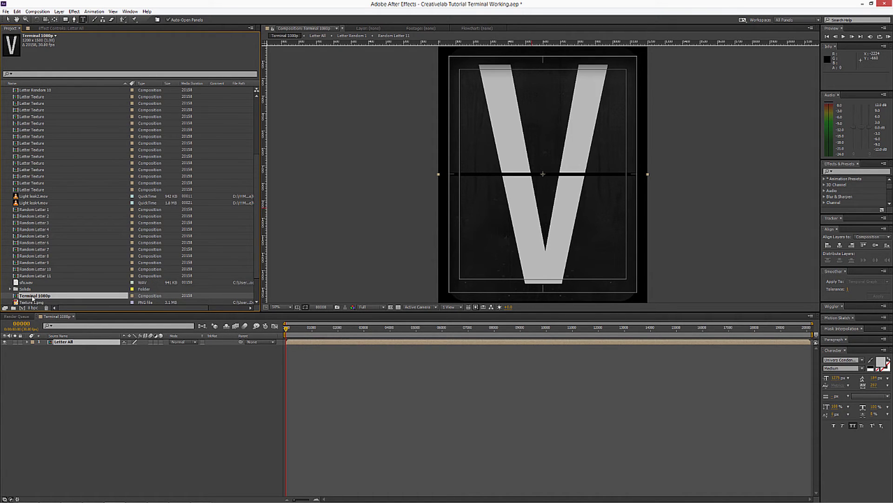
Move the Terminal 1080p composition into the Render Comps folder, collapse Dont Edit This and deselect the Letter All layer.
scroll(33, 291, down, 2)
drag(38, 265, 28, 293)
scroll(29, 281, up, 8)
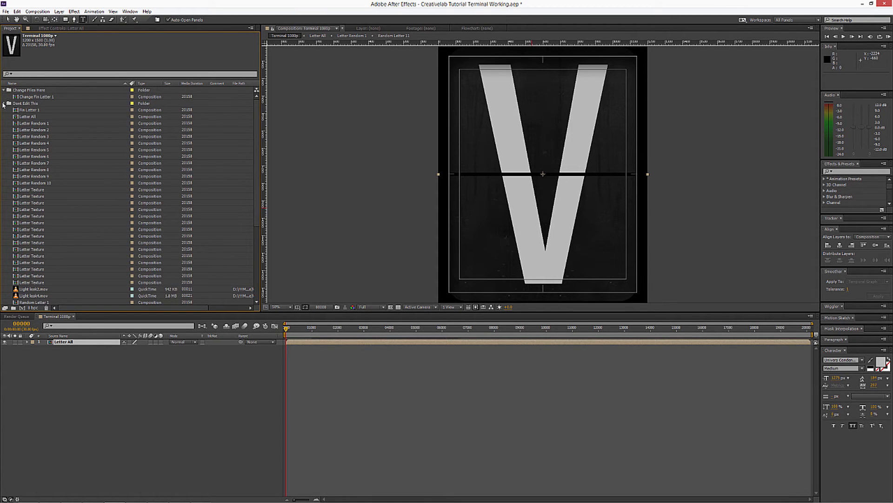
click(3, 104)
click(52, 379)
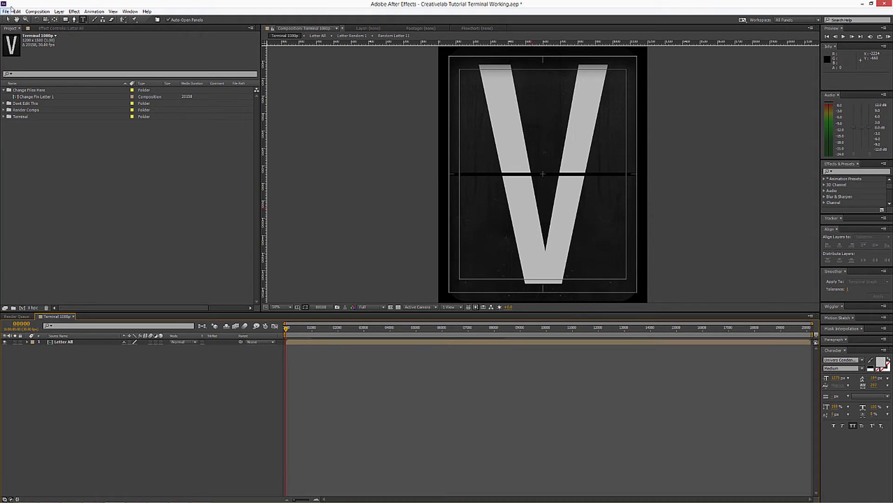
Set the Terminal 1080p composition's frame size to 1280 x 1080 px with square pixels.
click(37, 11)
click(68, 30)
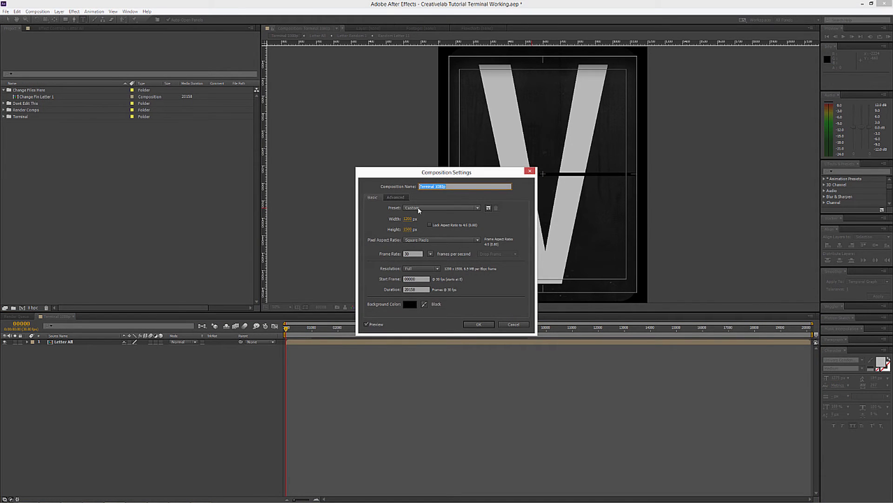
click(427, 209)
click(438, 247)
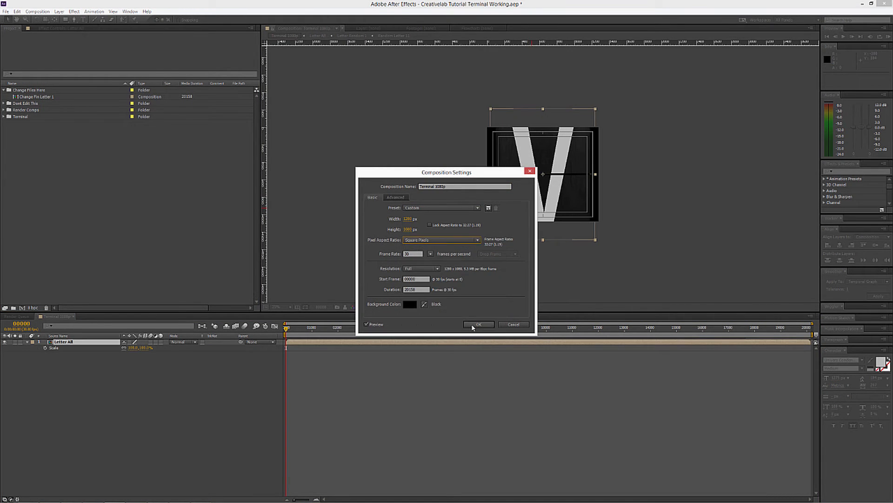
click(473, 324)
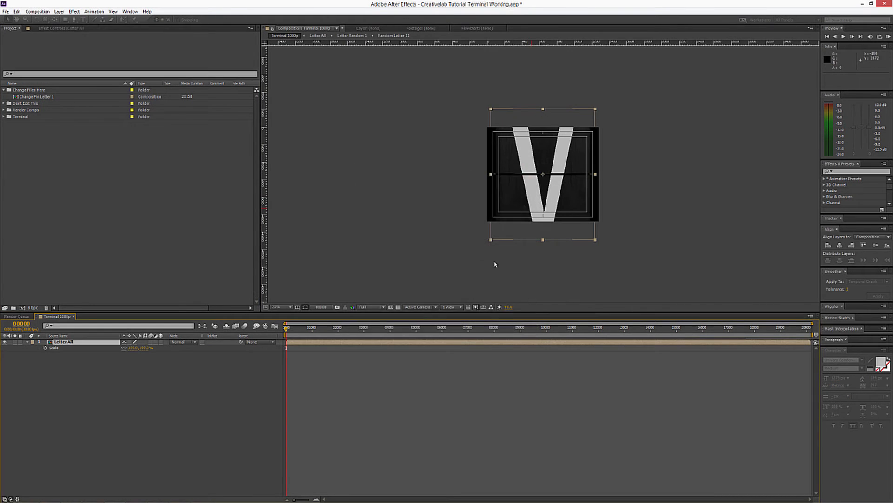
Scale the Letter All layer down to about 21% within the Terminal 1080p composition.
drag(596, 110, 576, 165)
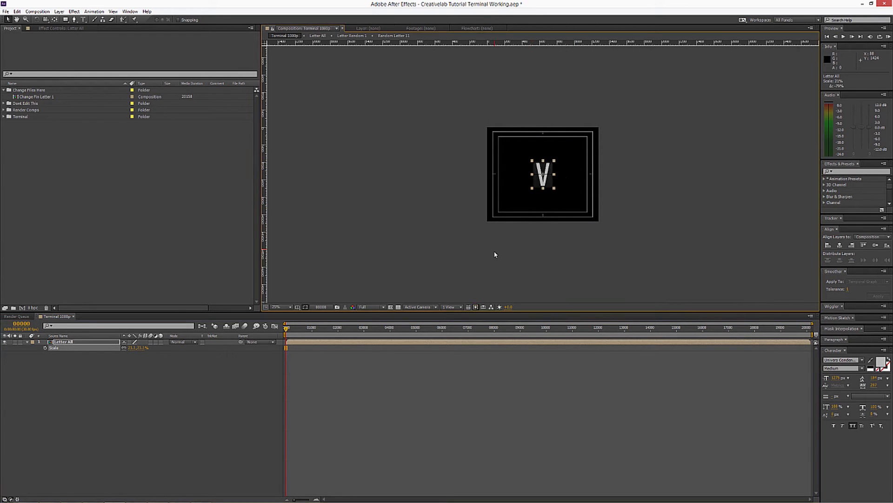
scroll(522, 202, up, 2)
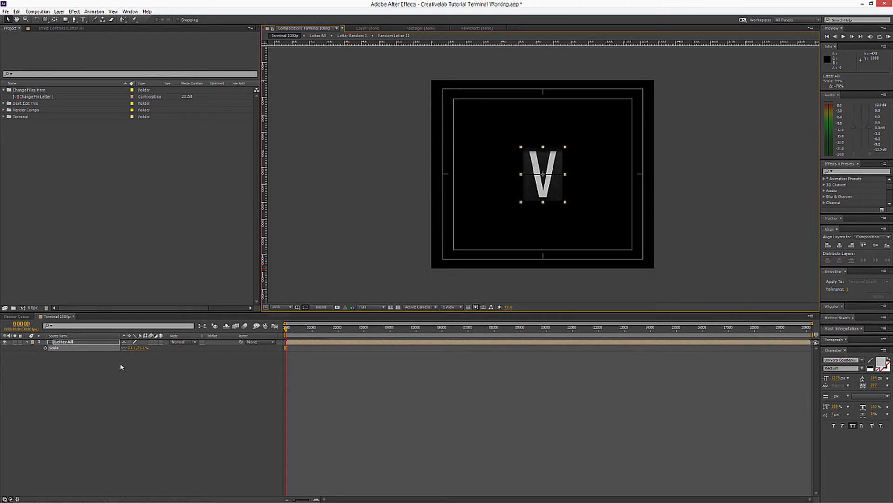
Set the Letter All layer's scale to 100% and make it a 3D layer.
click(134, 347)
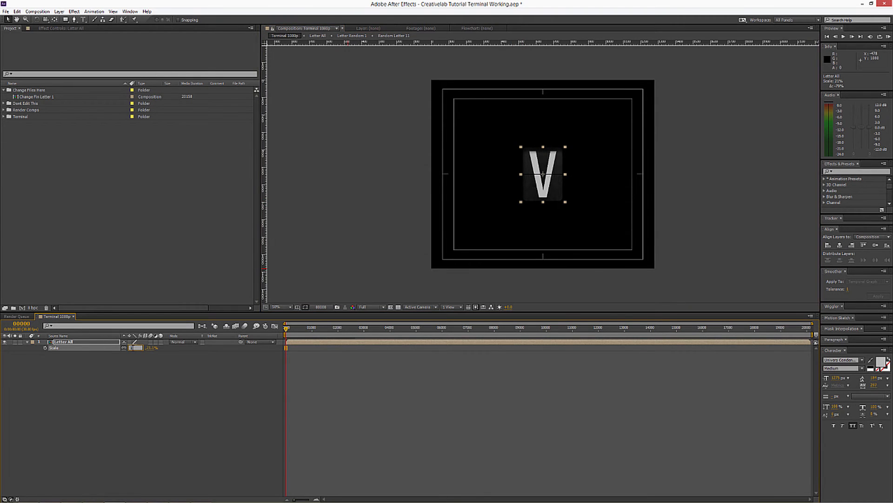
text(100)
key(Return)
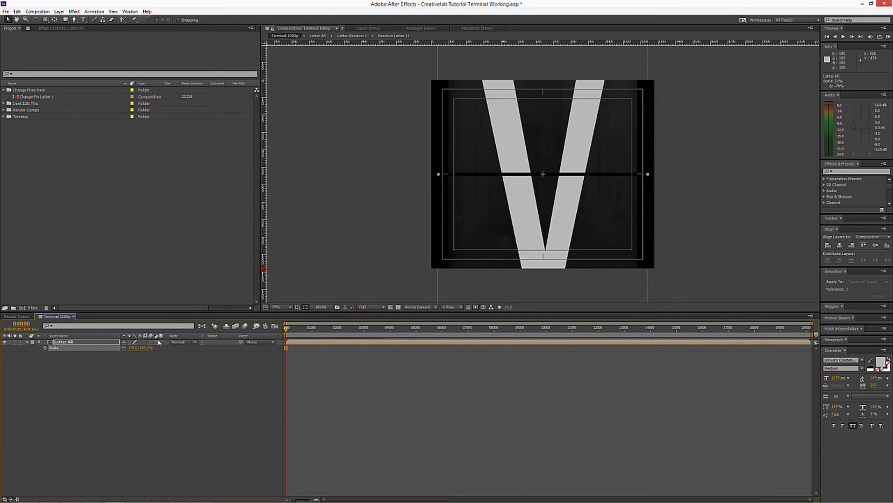
click(162, 343)
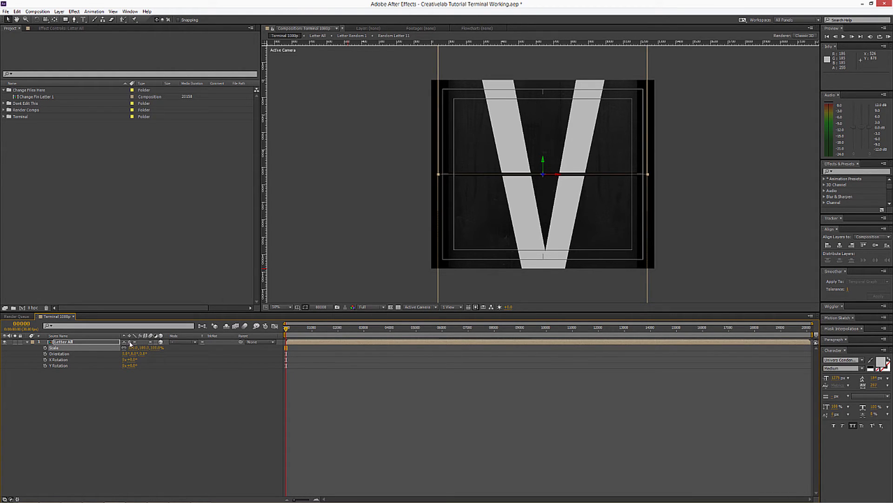
click(66, 343)
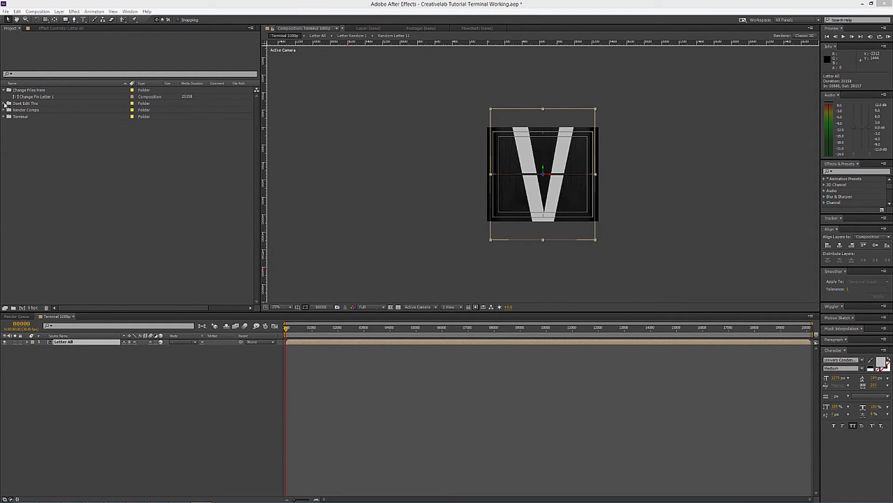
Create a new composition from Texture 2.png in the Dont Edit This folder and rename it Texture Background.
click(5, 104)
click(28, 270)
click(27, 276)
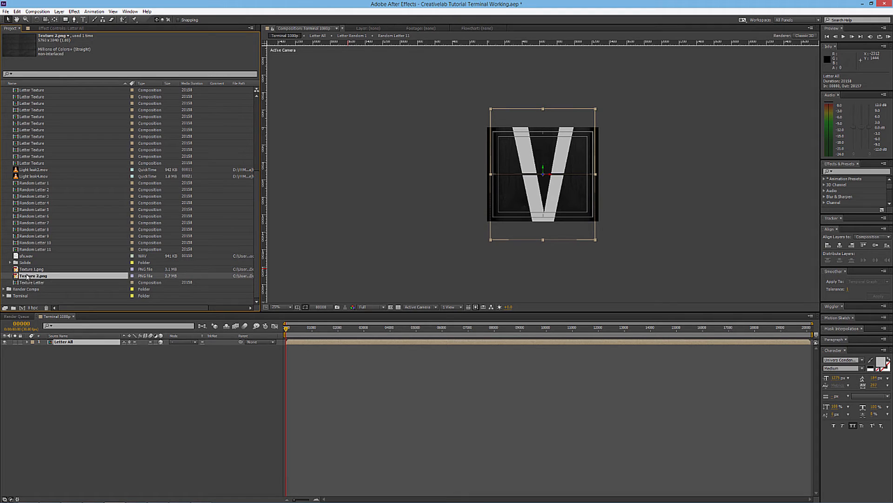
drag(27, 276, 22, 308)
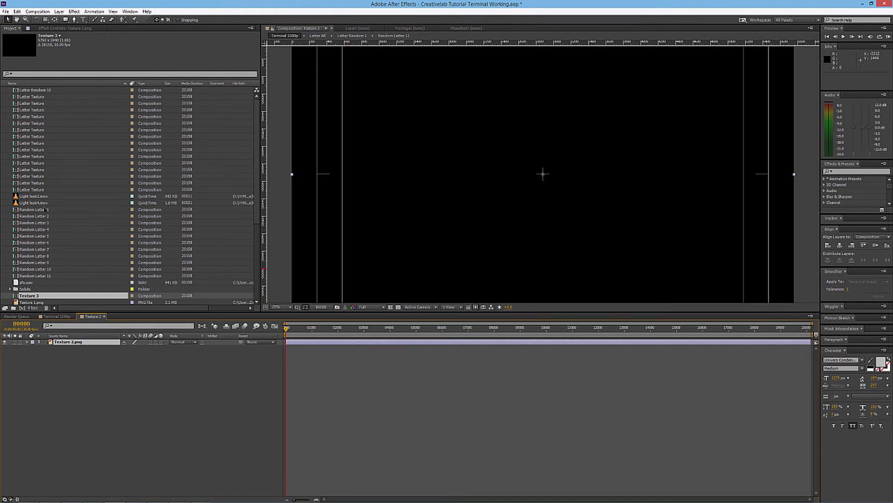
scroll(46, 165, down, 2)
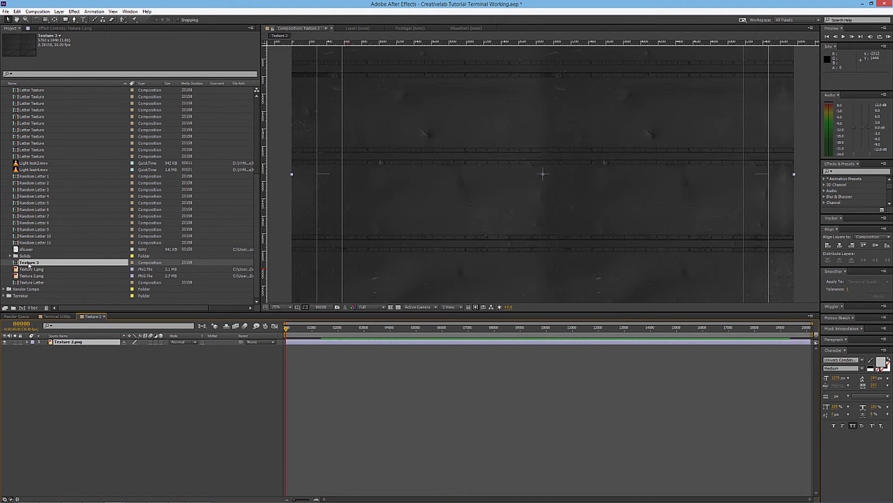
key(Return)
text(Te)
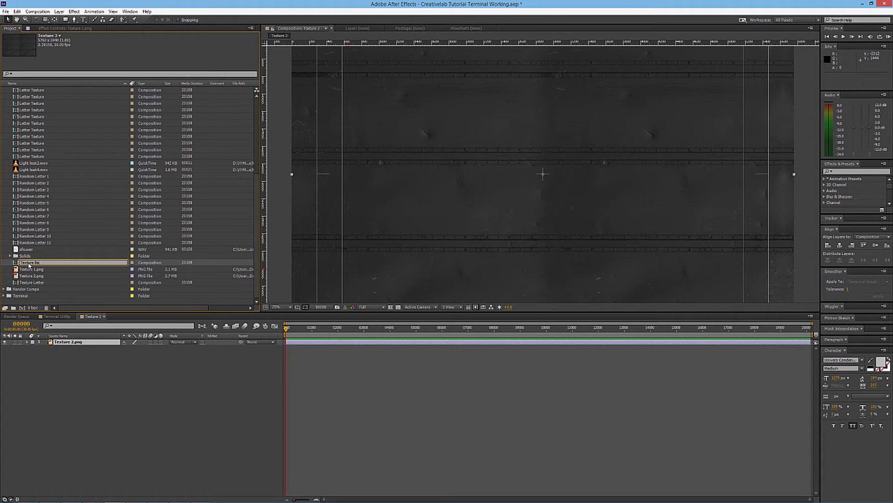
text(xture Background)
key(Return)
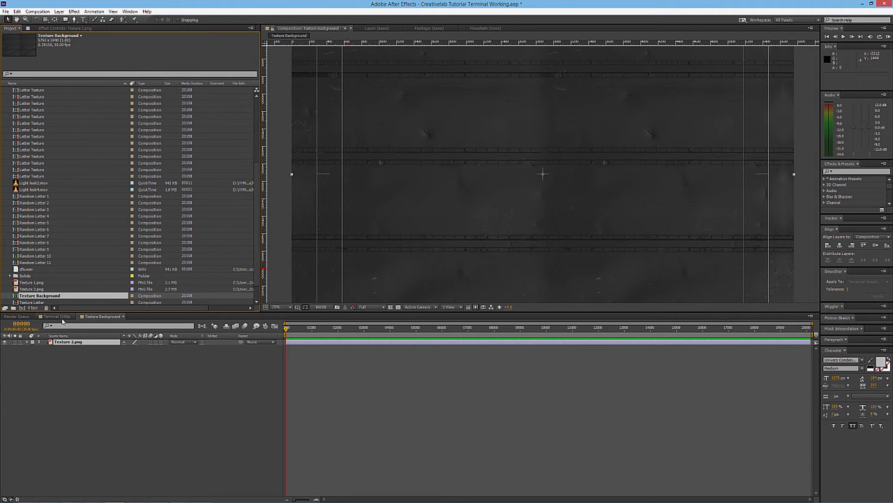
Add Texture Background beneath Letter All in the Terminal 1080p composition and enable 3D and motion blur for it.
click(57, 317)
drag(45, 298, 48, 377)
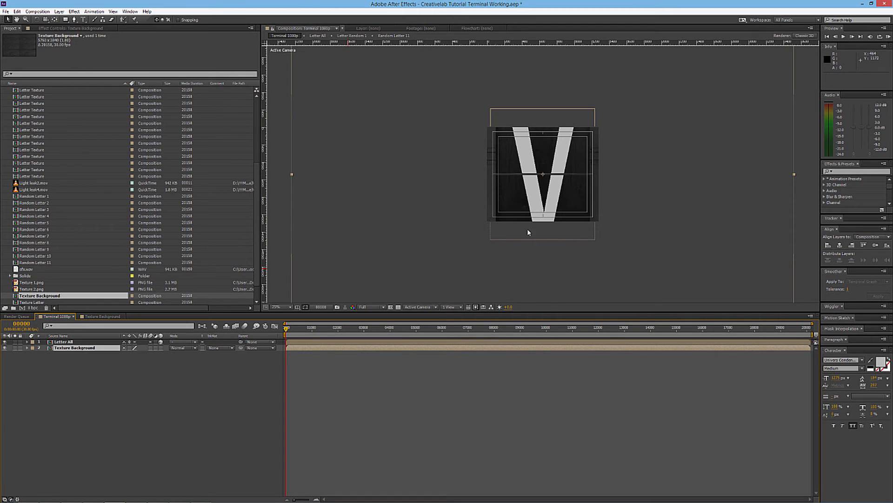
click(161, 348)
click(151, 348)
scroll(470, 230, down, 1)
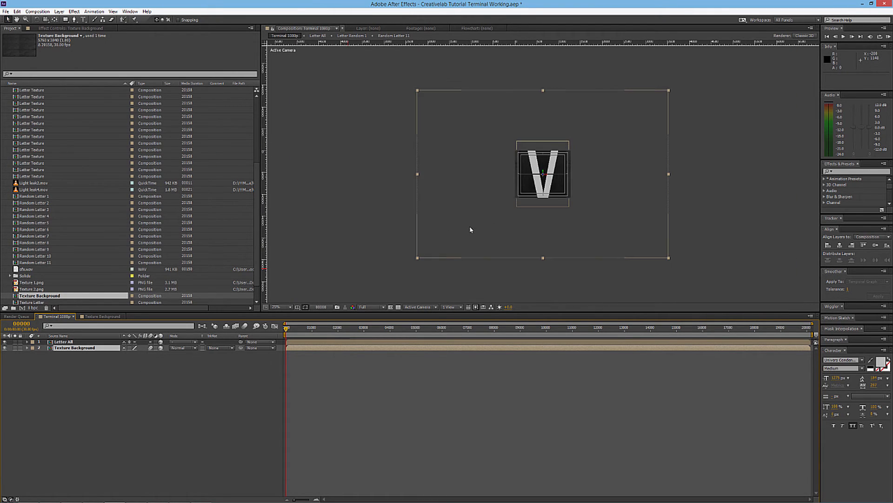
Show the Terminal 1080p composition in the Front view at Quarter resolution.
click(80, 350)
click(414, 308)
click(416, 326)
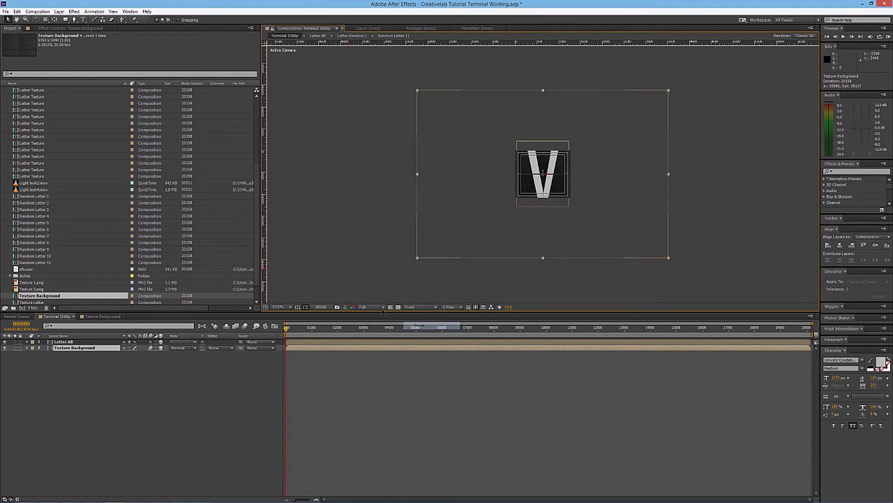
click(383, 308)
click(376, 348)
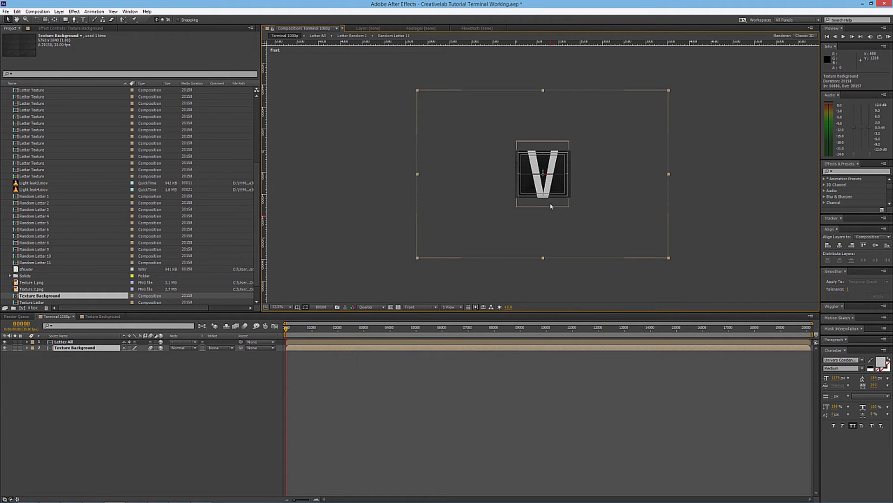
scroll(551, 206, up, 2)
scroll(550, 206, down, 2)
Scale the Letter All layer down to 50%.
click(65, 342)
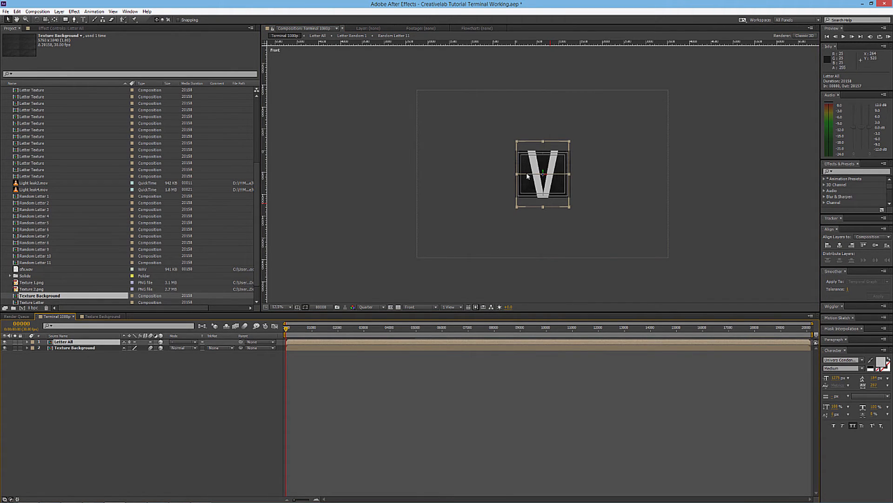
scroll(574, 149, up, 2)
drag(596, 112, 583, 149)
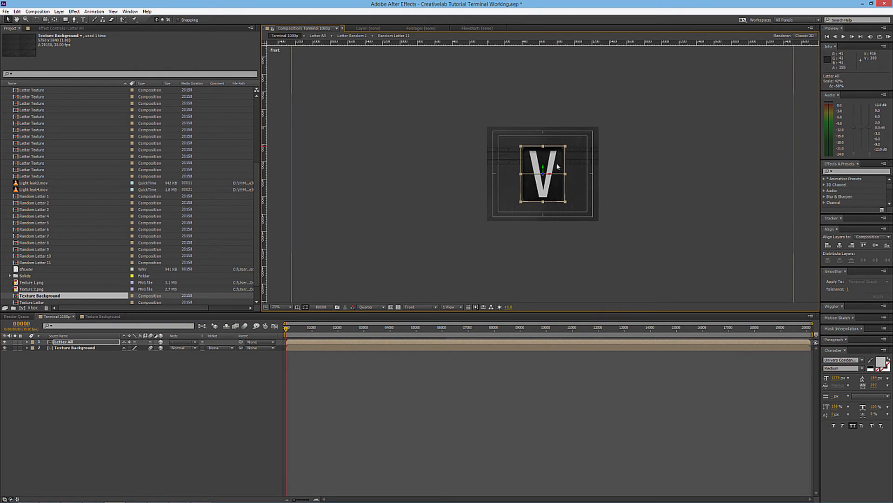
key(s)
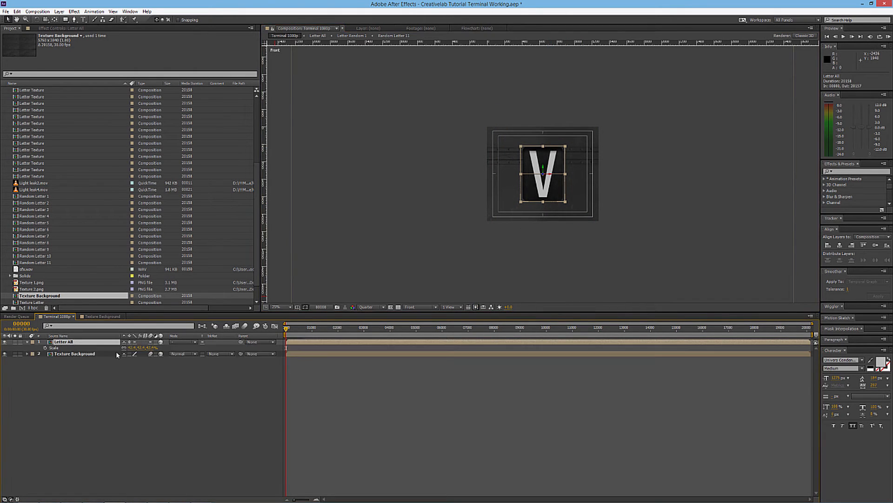
click(134, 348)
text(50)
key(Return)
Scale the Texture Background layer to about 98% and position it at about 568, 260 so a panel frames the letter.
click(584, 208)
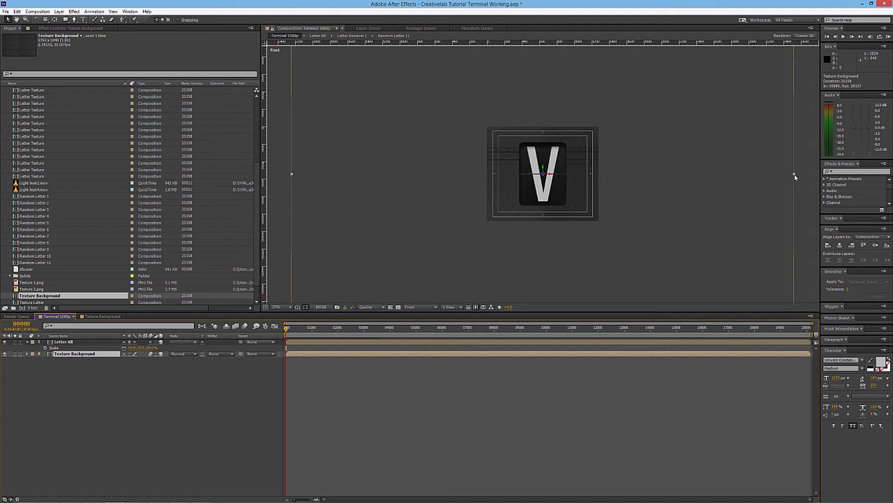
drag(730, 215, 728, 190)
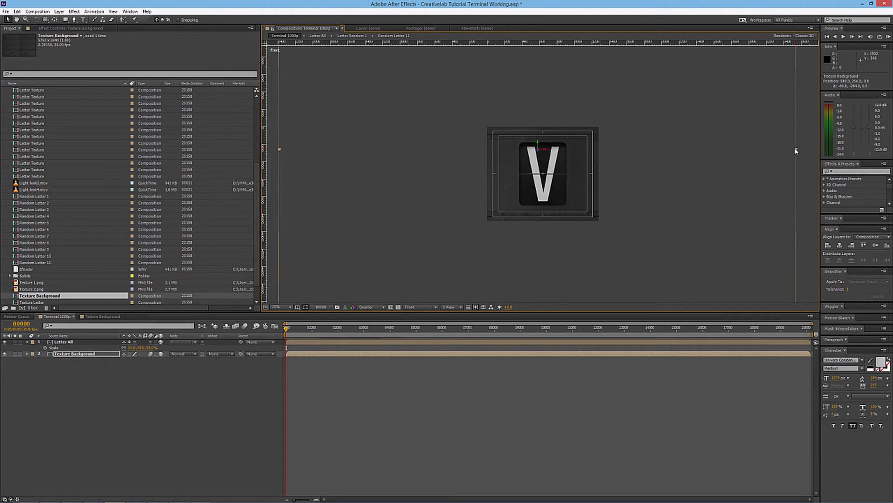
drag(795, 151, 783, 157)
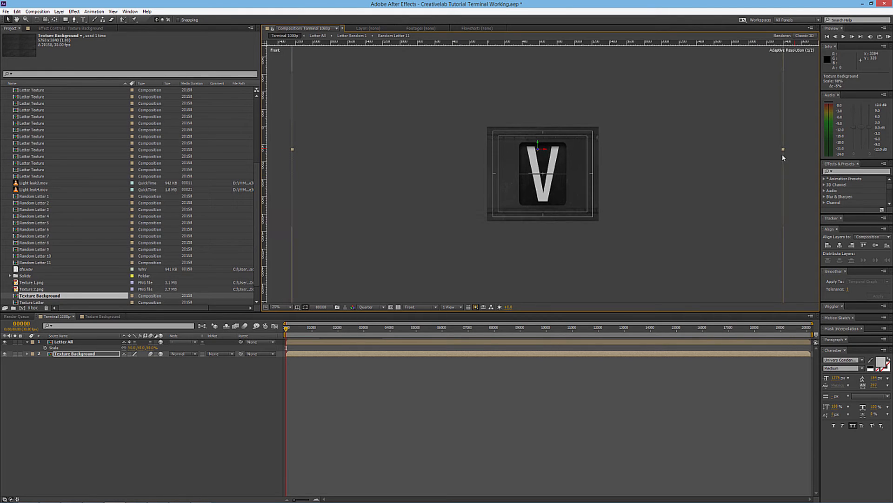
drag(723, 160, 722, 162)
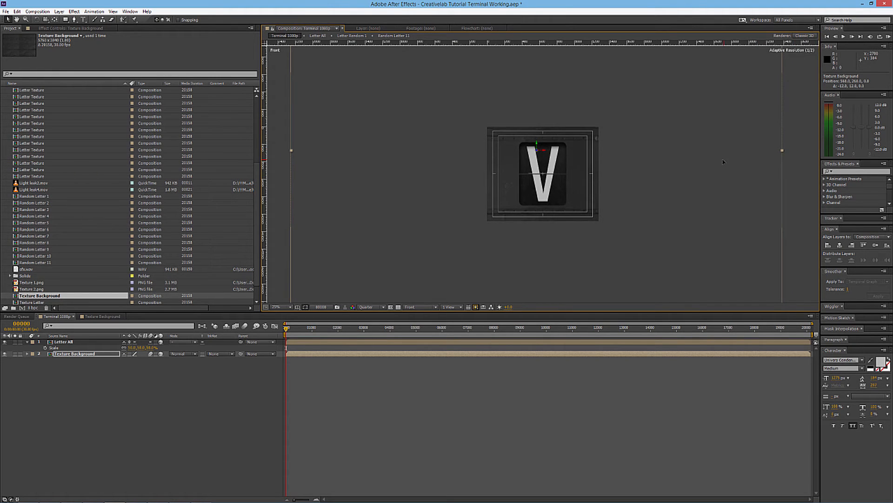
key(period)
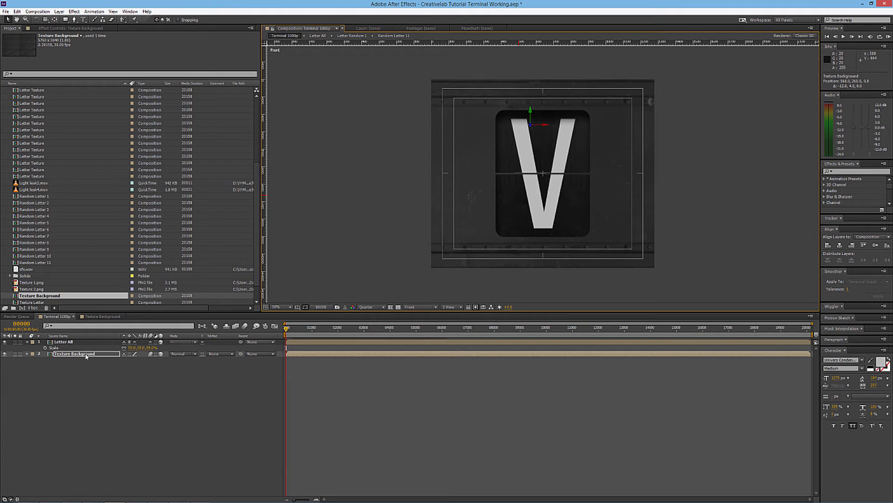
key(Return)
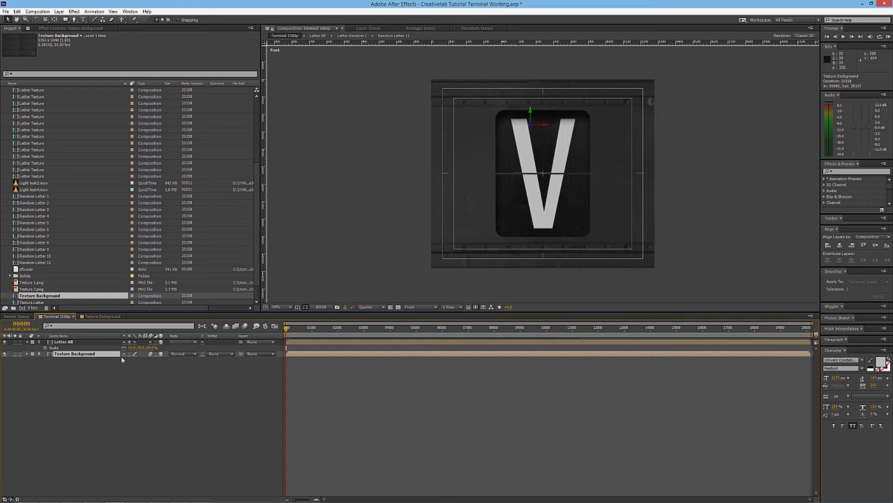
Duplicate the Texture Background layer and place the copy against the original's right edge, at about X 6192.
key(ctrl+d)
key(comma)
key(comma)
key(comma)
key(comma)
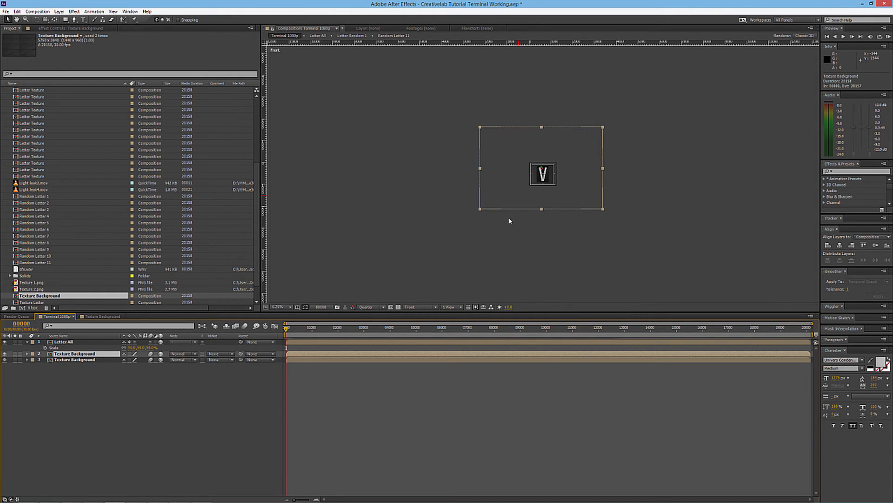
key(period)
drag(551, 166, 790, 176)
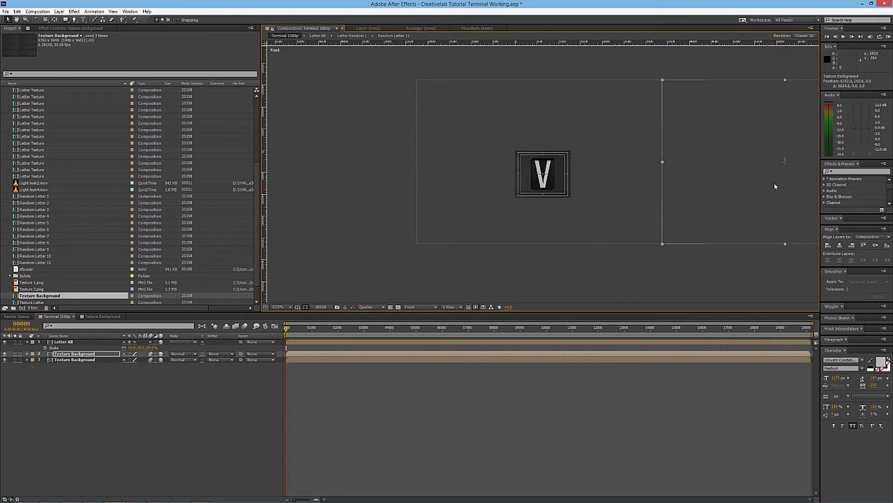
Duplicate the right-hand background copy and place the new one against the original's left edge, at about X -5056.
key(ctrl+d)
drag(633, 180, 299, 181)
key(Return)
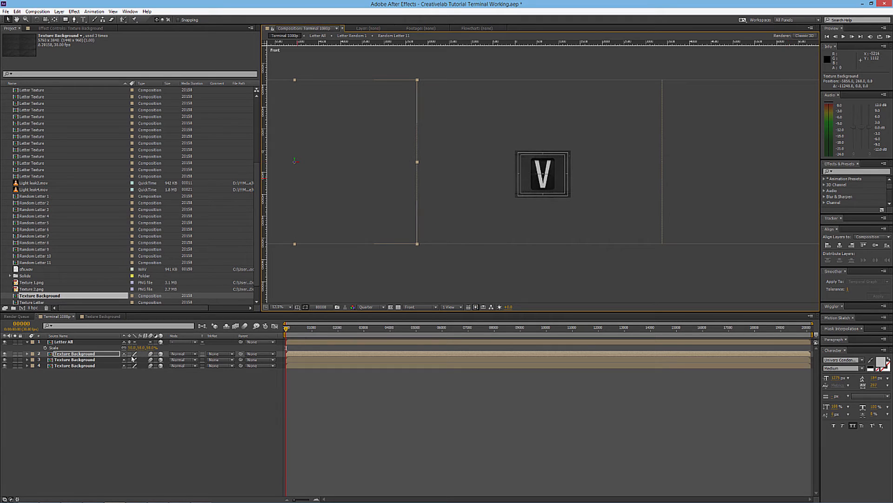
Flip the two outer Texture Background copies horizontally so they mirror the middle one.
click(72, 360)
shift+click(72, 355)
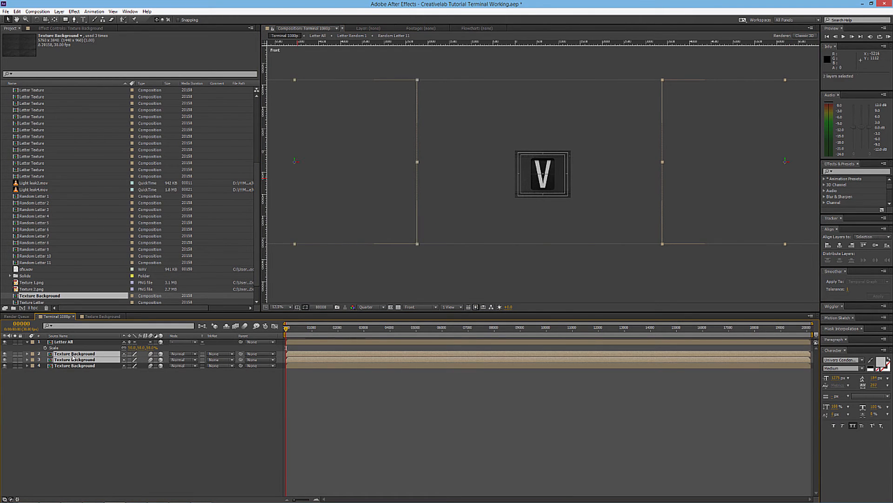
right_click(72, 358)
mouse_move(116, 123)
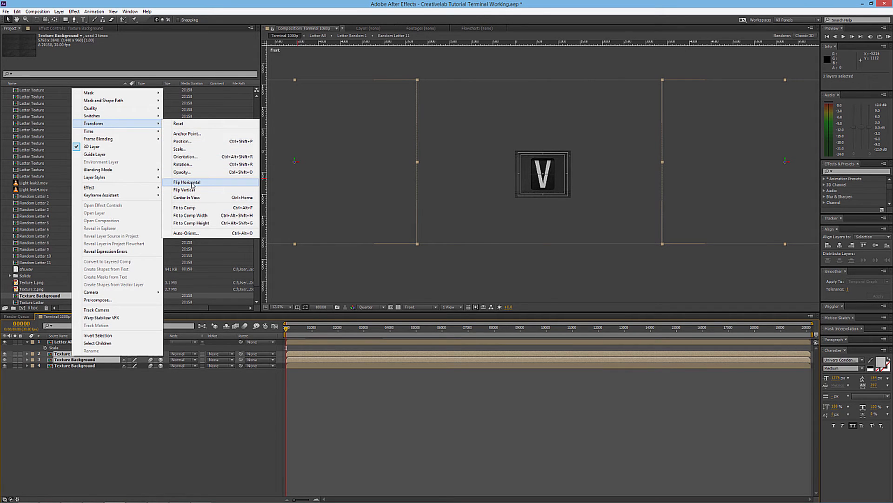
click(192, 183)
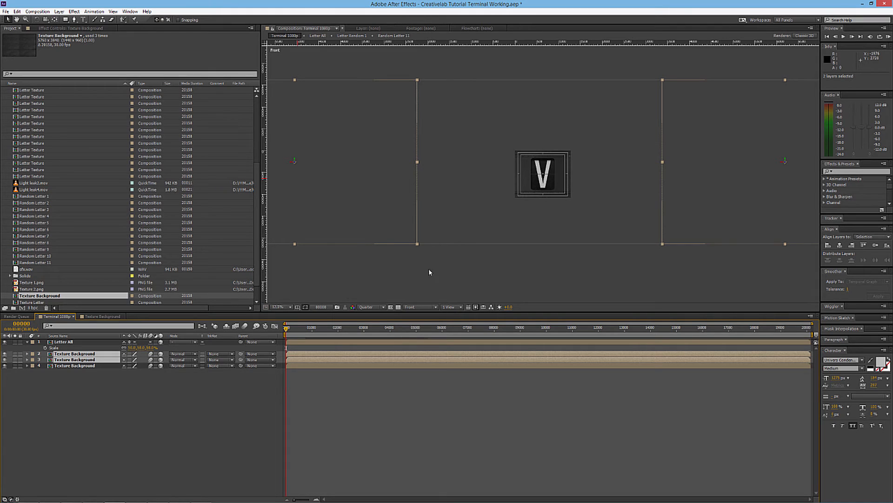
Examine the seam beside the left Texture Background copy and nudge that copy slightly inwards along X.
key(c)
drag(471, 213, 494, 222)
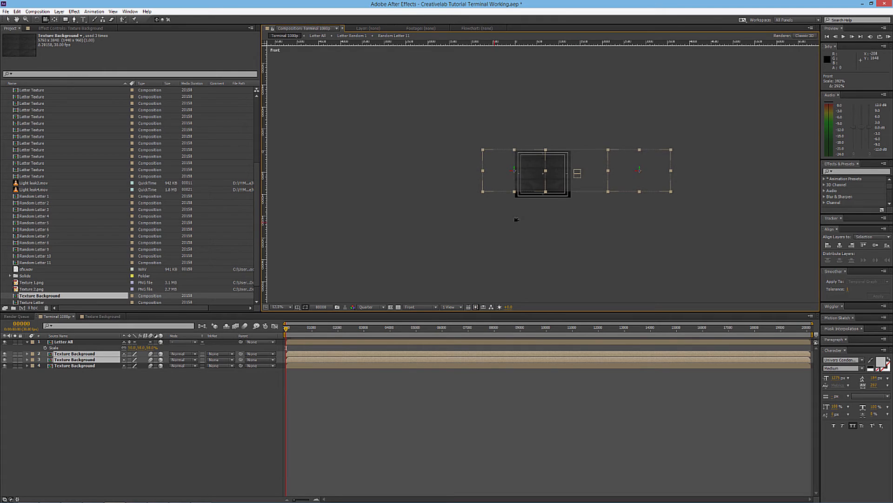
key(v)
scroll(519, 218, up, 3)
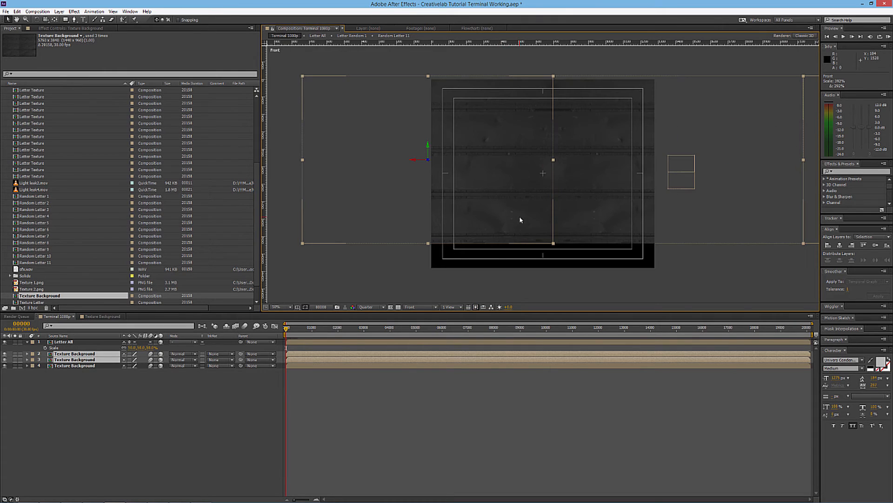
click(449, 282)
click(448, 191)
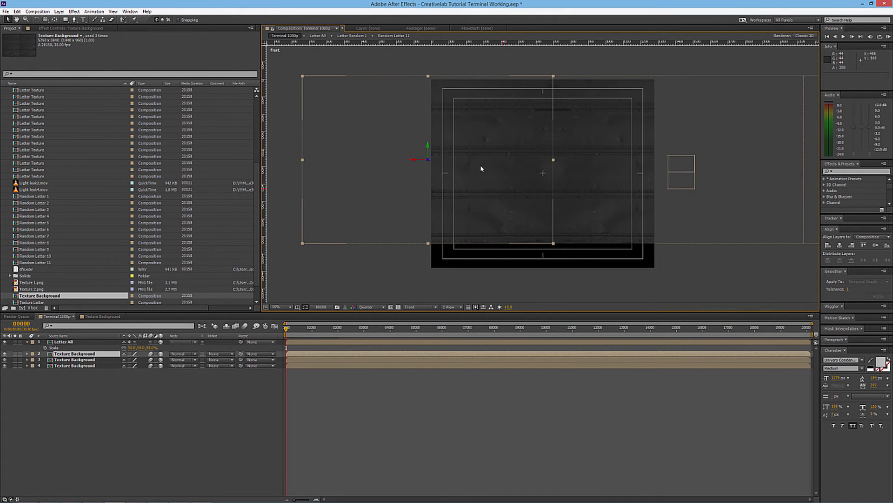
drag(409, 160, 413, 161)
click(346, 263)
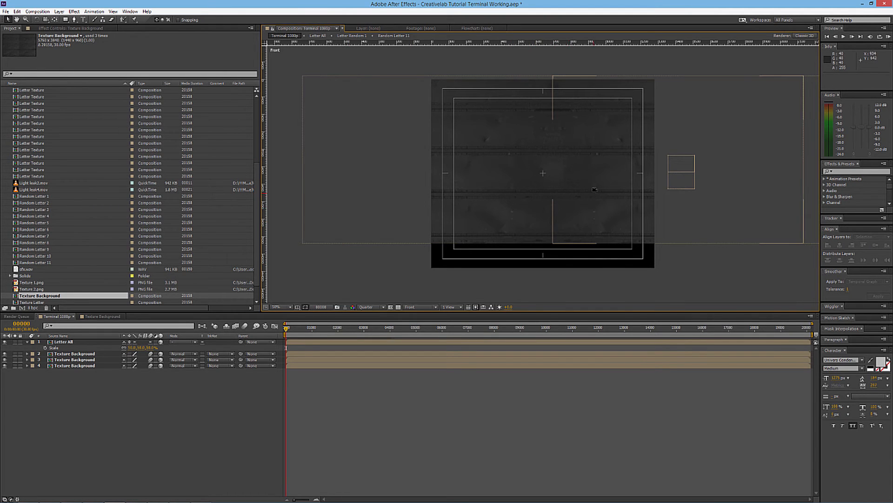
Nudge the right-hand Texture Background copy slightly inwards along X, to about 6176, to close its seam.
key(c)
drag(560, 223, 327, 296)
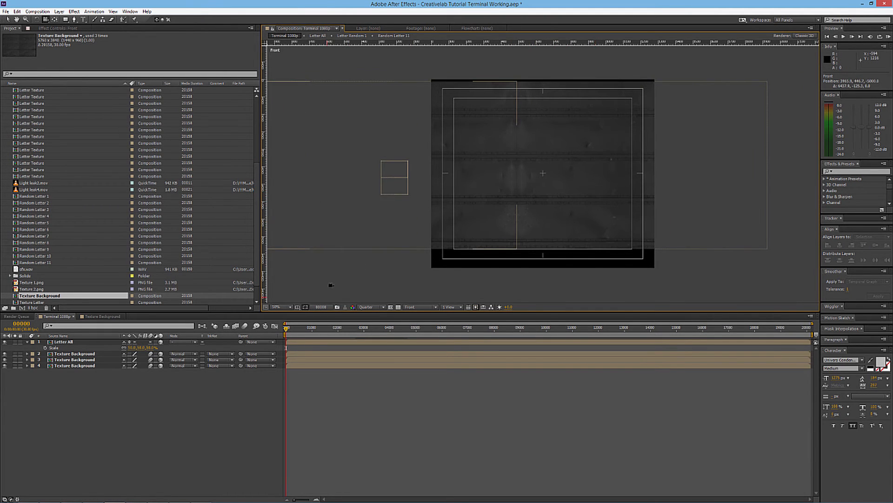
click(9, 21)
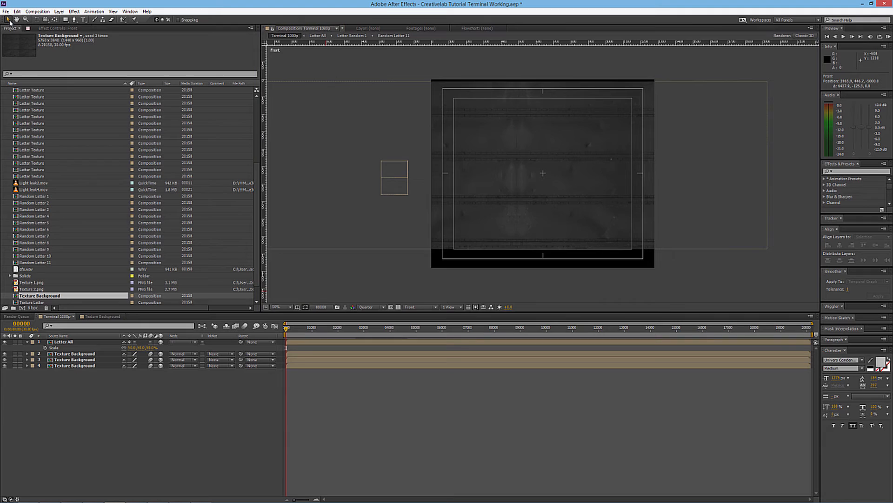
click(638, 243)
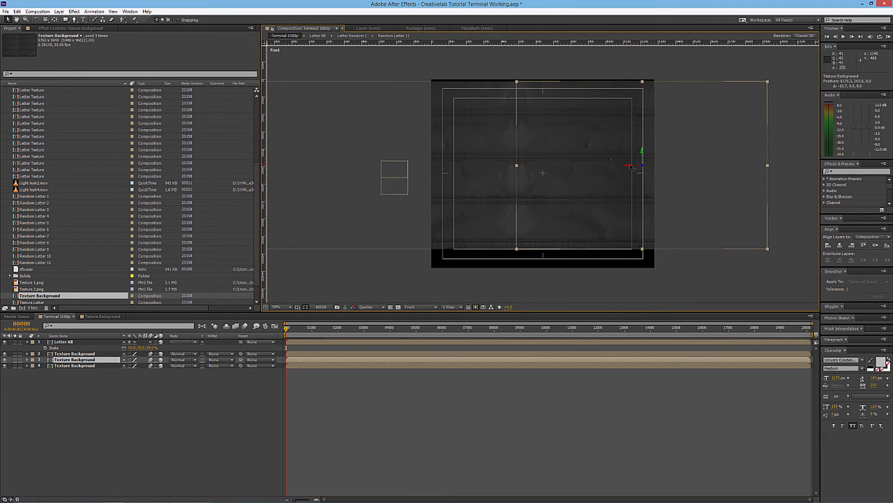
click(495, 281)
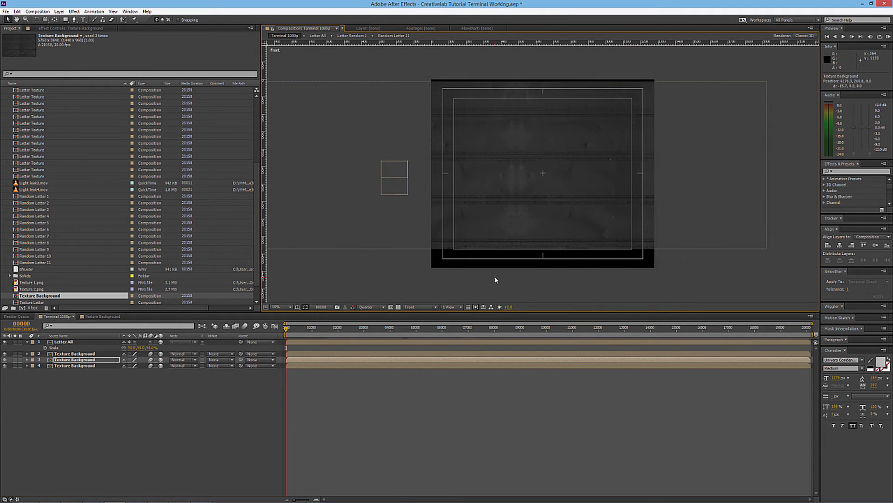
Duplicate the three Texture Background layers, group the copies above the originals in the layer stack, and place them as a row above, at about Y -3491.
click(75, 354)
shift+click(76, 366)
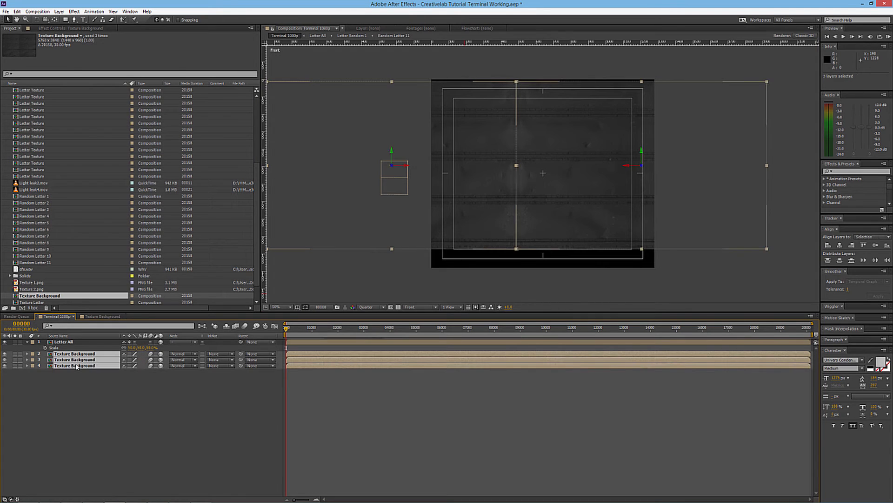
key(ctrl+d)
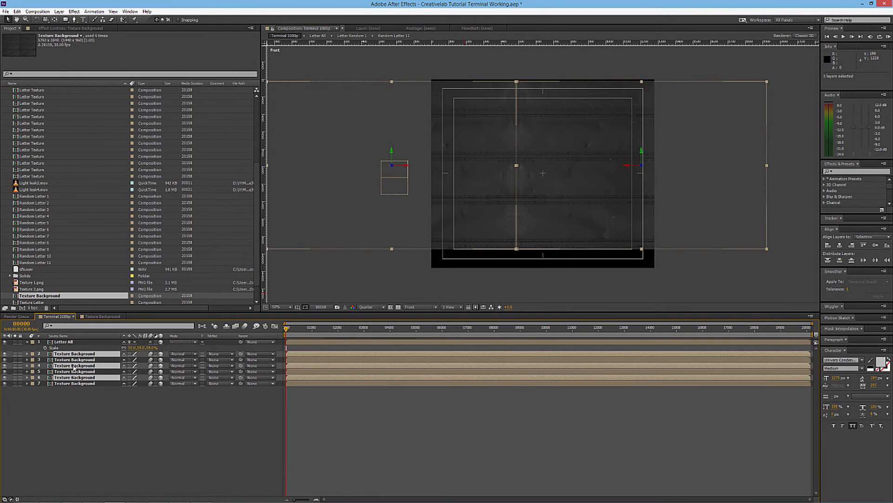
drag(75, 367, 78, 361)
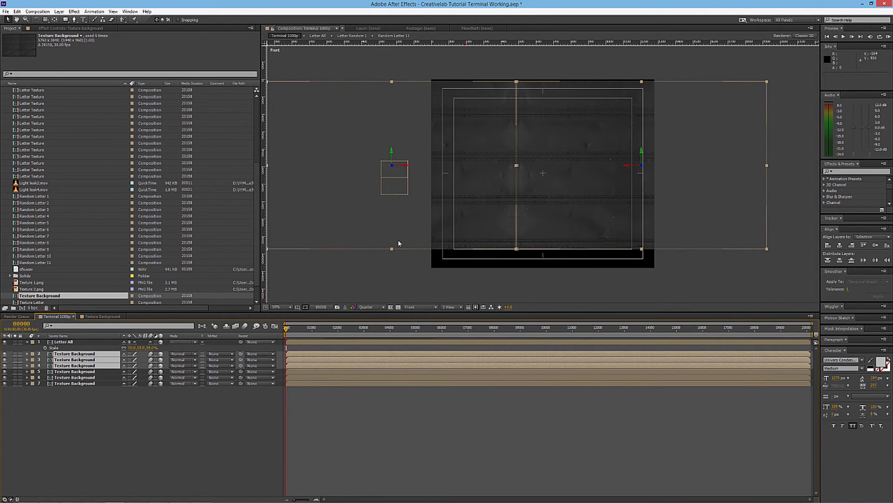
drag(392, 153, 413, 7)
drag(390, 96, 408, 187)
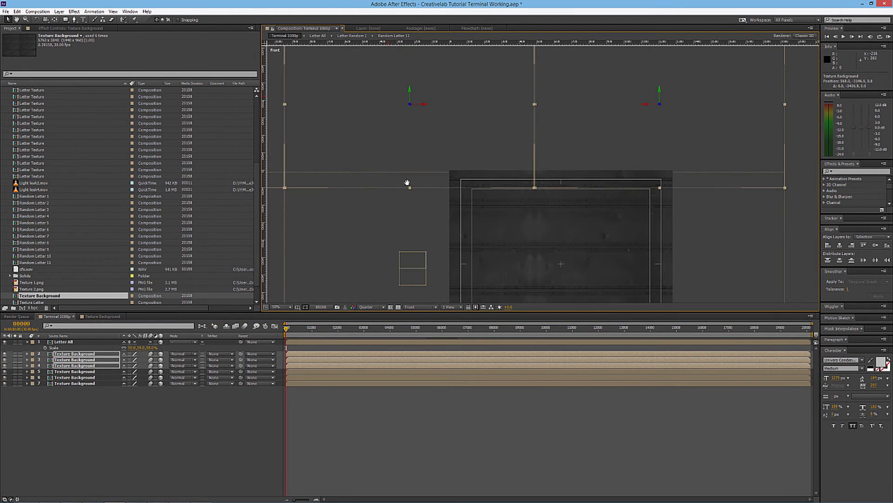
drag(410, 92, 416, 81)
Flip the three upper Texture Background copies vertically so they mirror the row below, and check the seam between the rows.
right_click(446, 83)
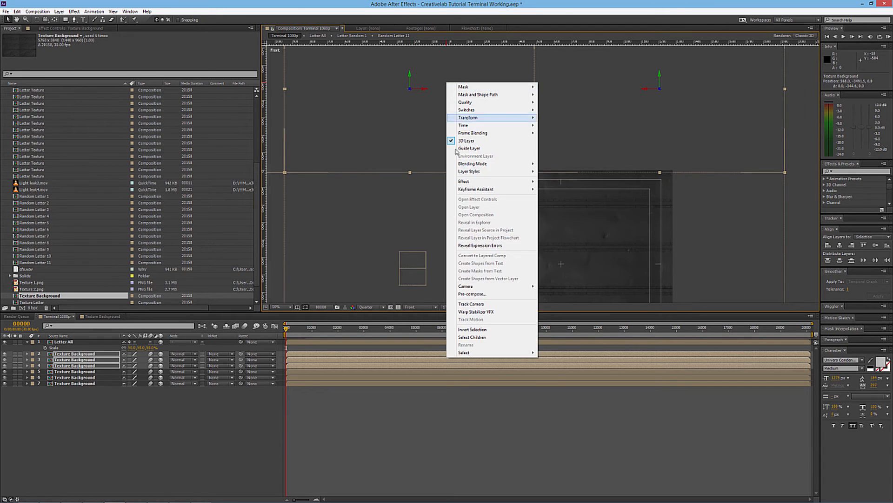
mouse_move(484, 117)
click(557, 184)
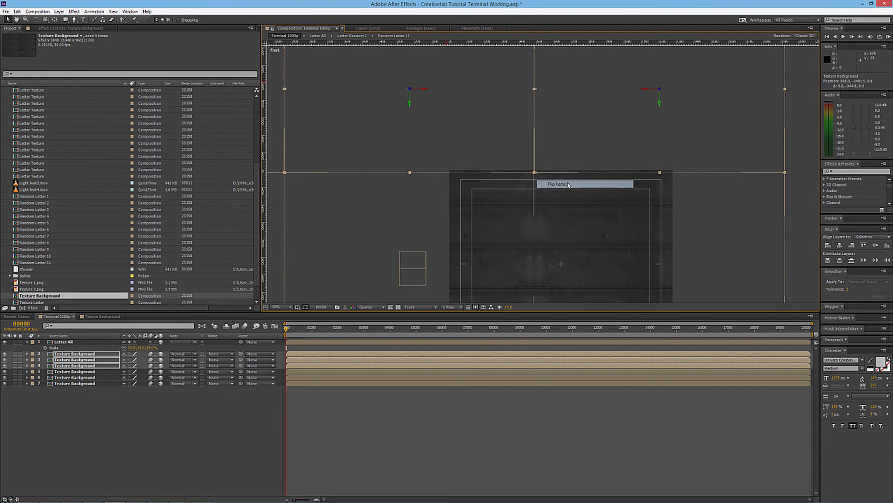
key(c)
drag(434, 181, 492, 235)
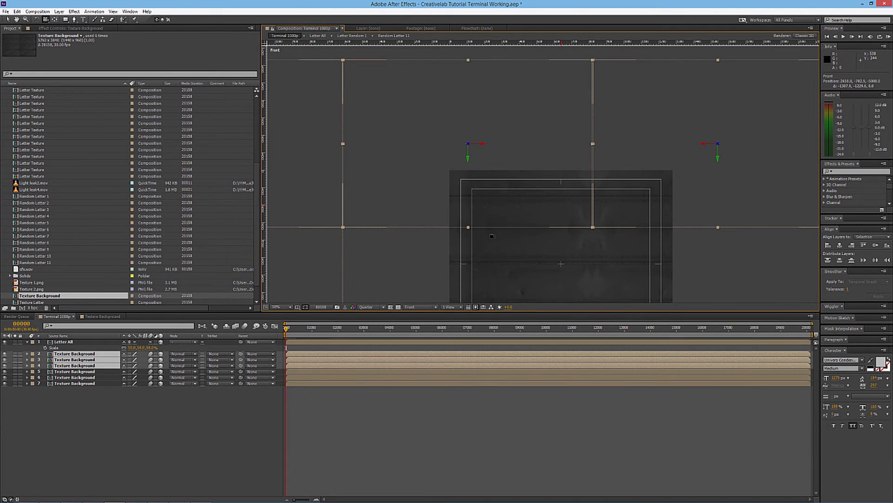
click(112, 397)
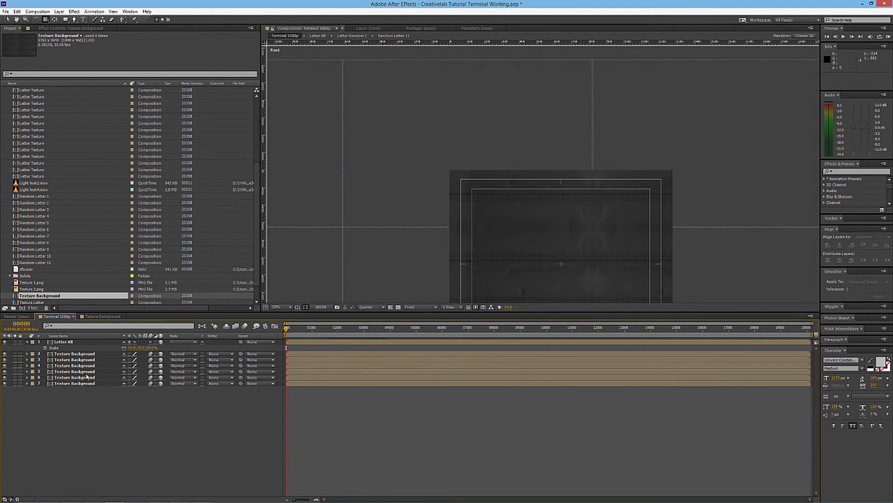
Nudge the upper row of three Texture Background copies about 16 pixels down along Y to close the horizontal seam.
click(75, 354)
shift+click(75, 365)
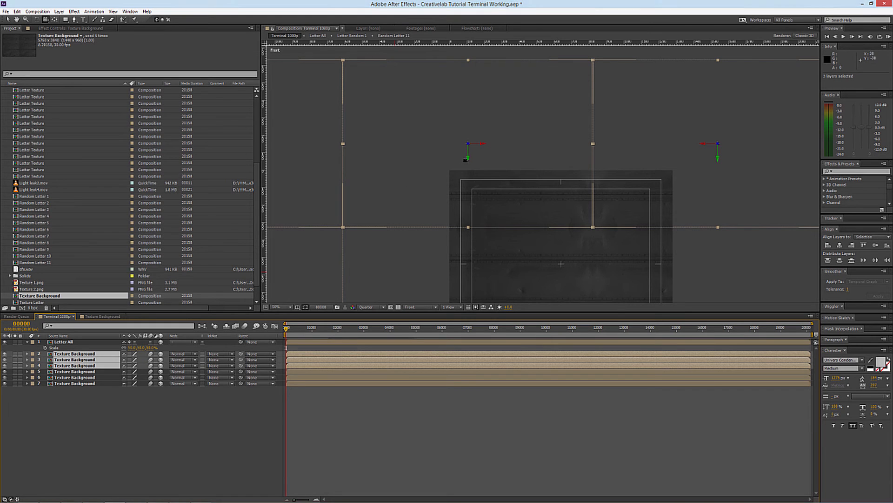
key(v)
drag(469, 156, 469, 158)
click(186, 418)
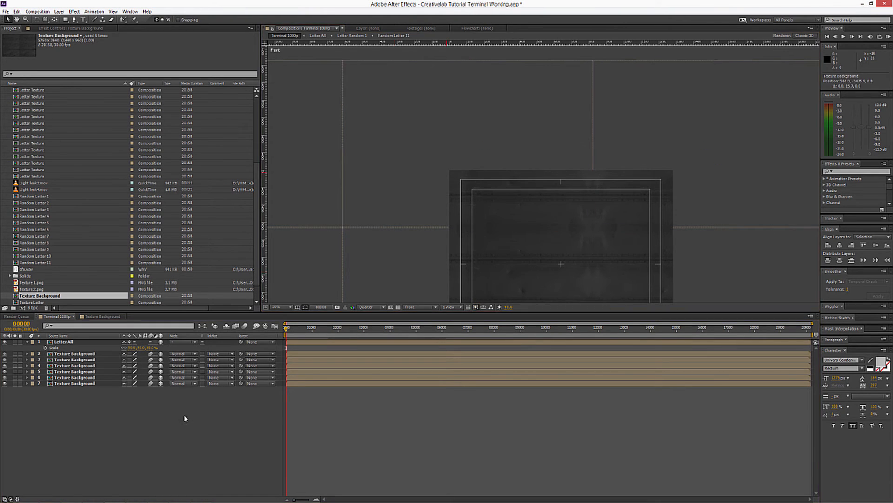
Duplicate the upper row of Texture Background layers and place a flipped row of three beneath the middle row, at about Y 3996.
click(75, 354)
shift+click(72, 366)
key(ctrl+d)
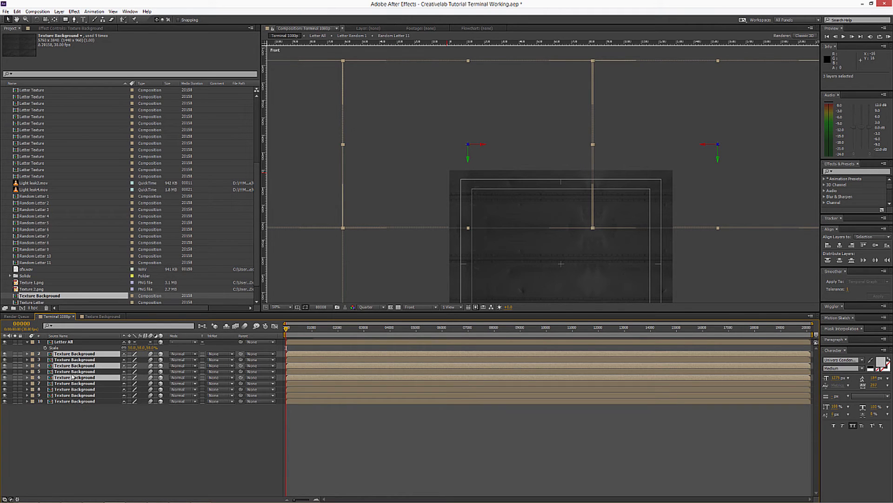
click(74, 389)
shift+click(75, 401)
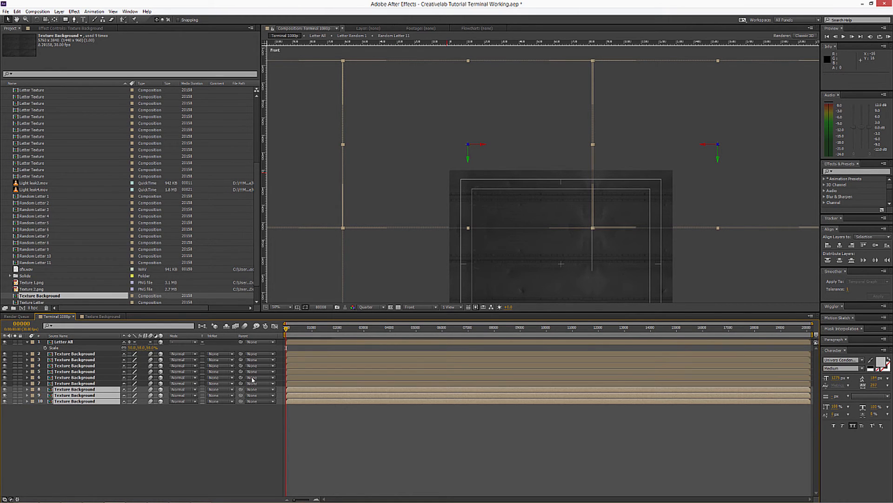
drag(482, 243, 506, 275)
scroll(494, 189, down, 2)
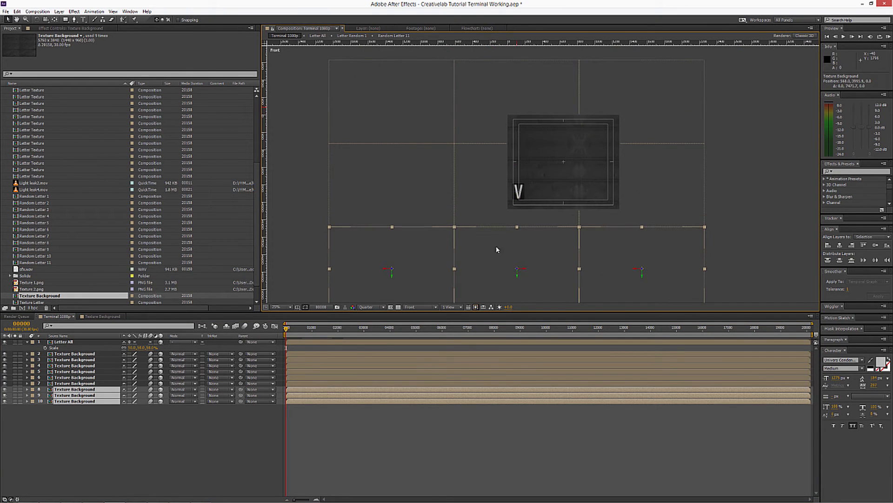
scroll(496, 249, up, 2)
drag(469, 250, 458, 147)
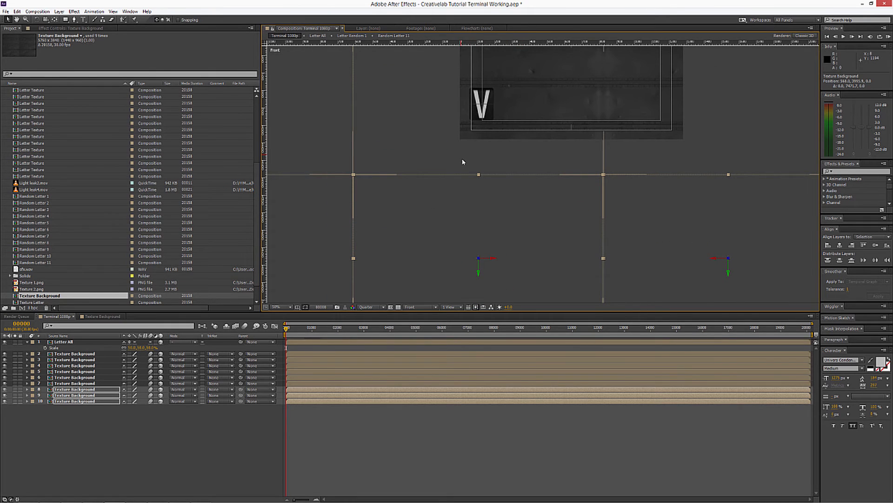
scroll(463, 162, up, 2)
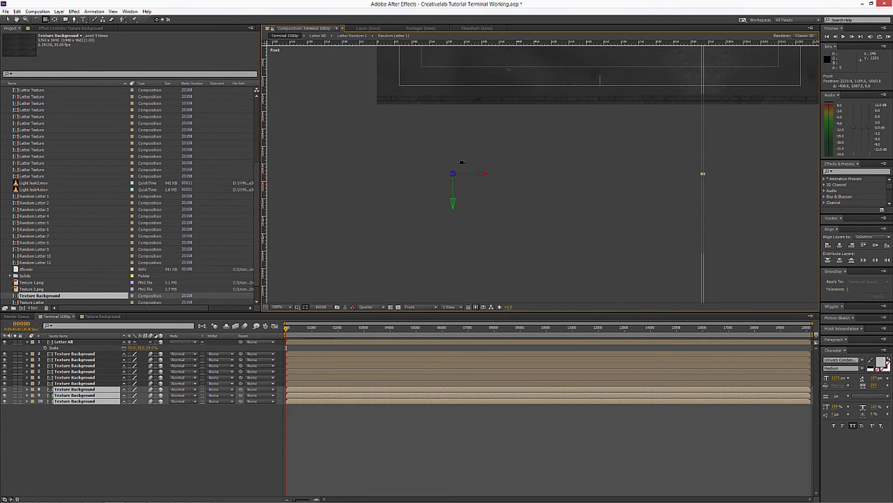
scroll(463, 161, down, 2)
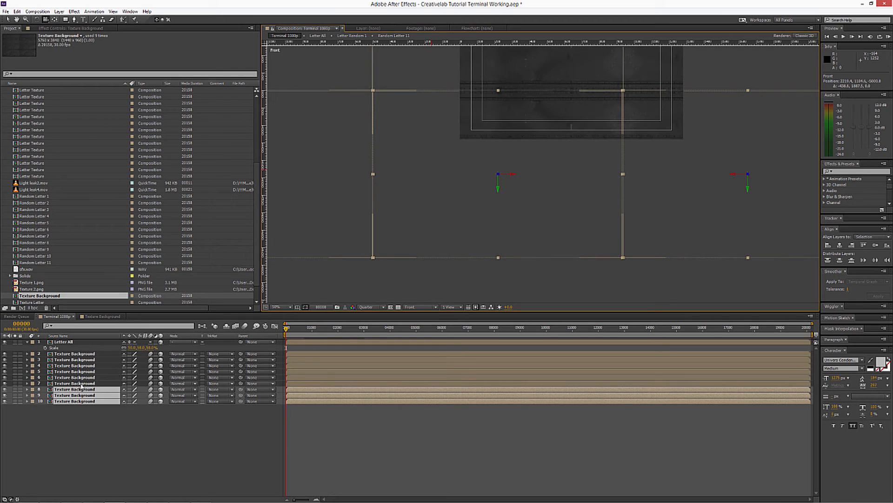
Pre-compose all nine Texture Background layers into a new composition named Background Texture All, moving all attributes into it.
click(79, 354)
shift+click(77, 401)
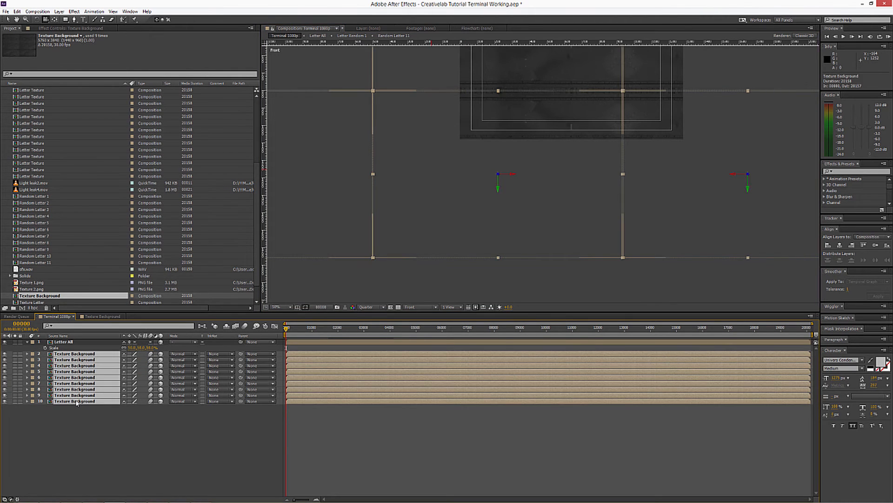
scroll(476, 208, down, 2)
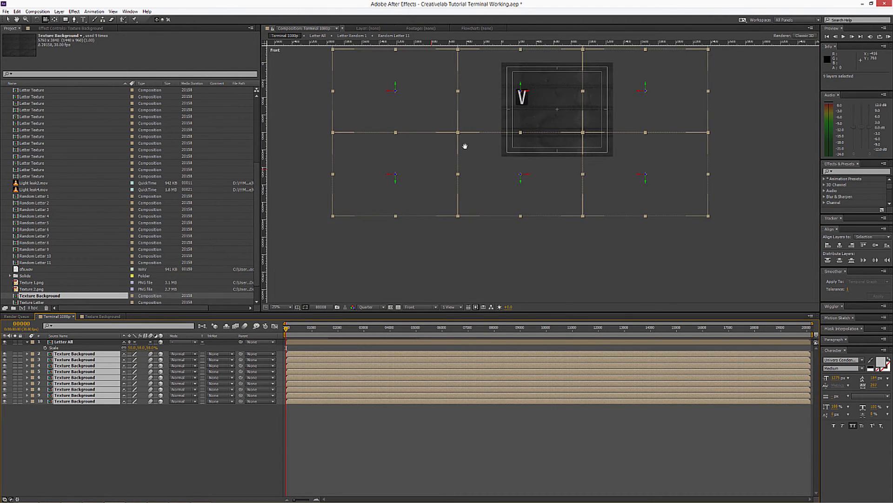
drag(465, 137, 464, 192)
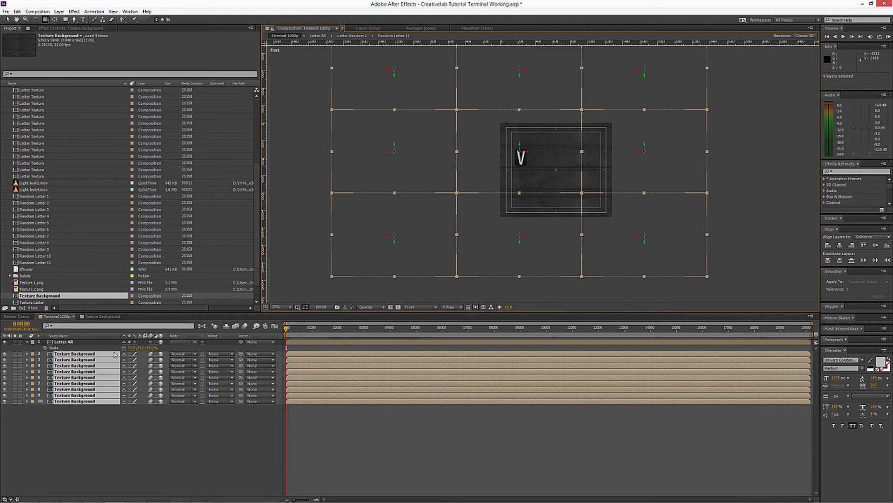
key(ctrl+shift+c)
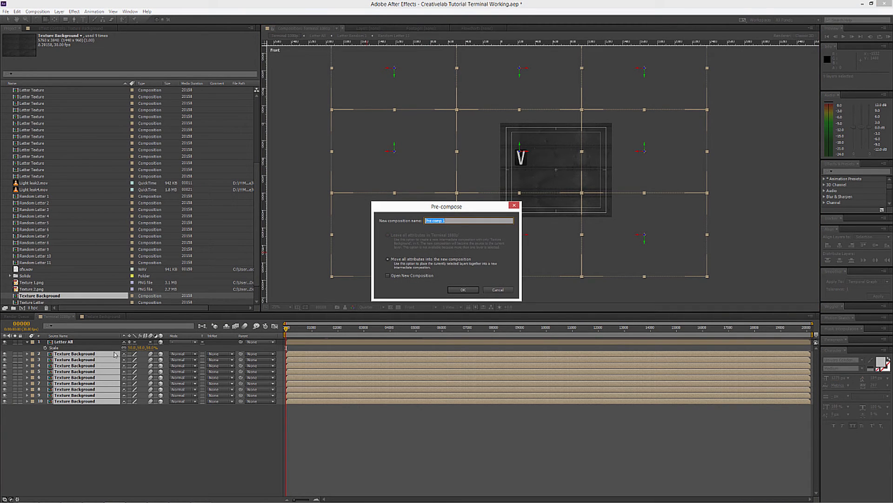
text(Background Texture All)
key(Return)
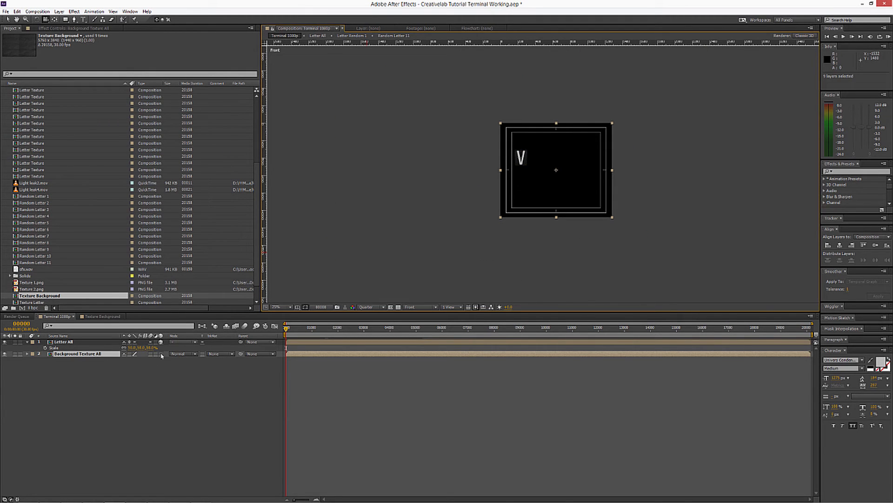
Enable Collapse Transformations and 3D for the Background Texture All layer.
click(130, 354)
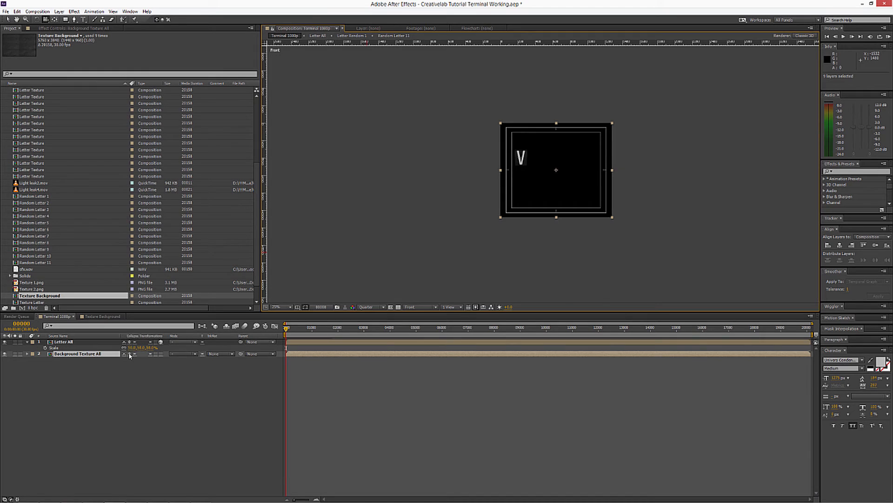
click(160, 354)
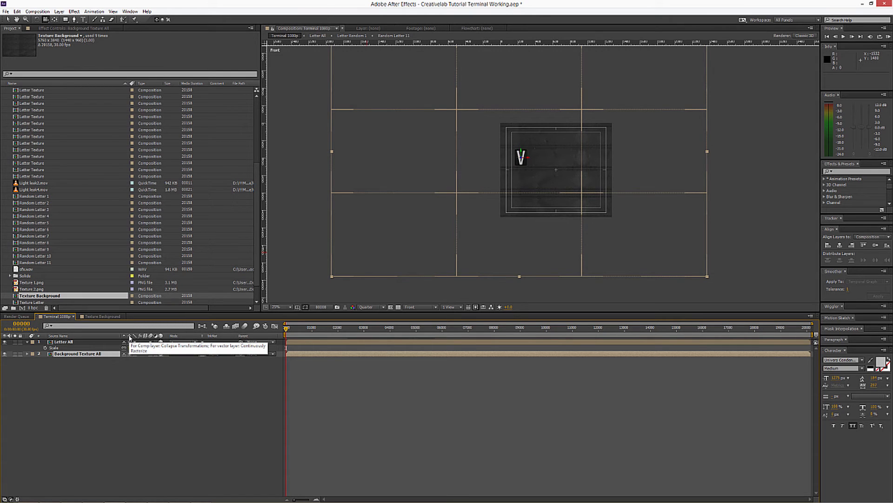
click(92, 355)
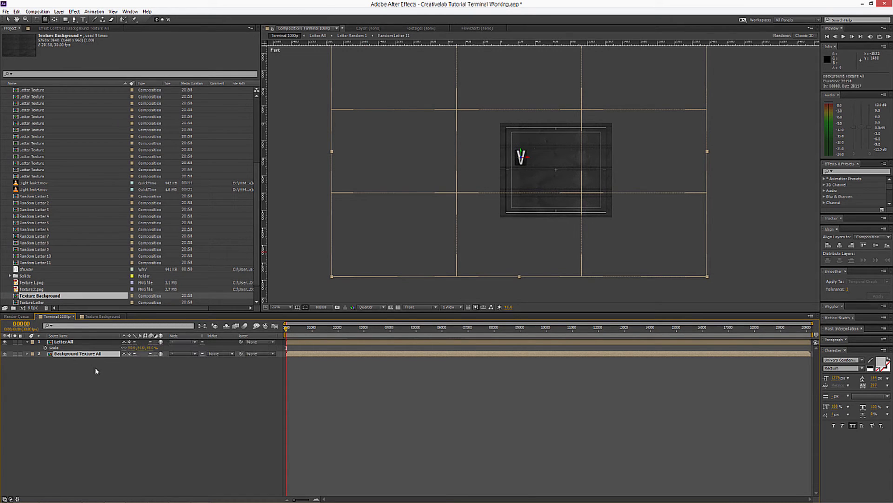
Move the Letter All layer along X to the left edge of the title-safe area, at about X -1788.
key(period)
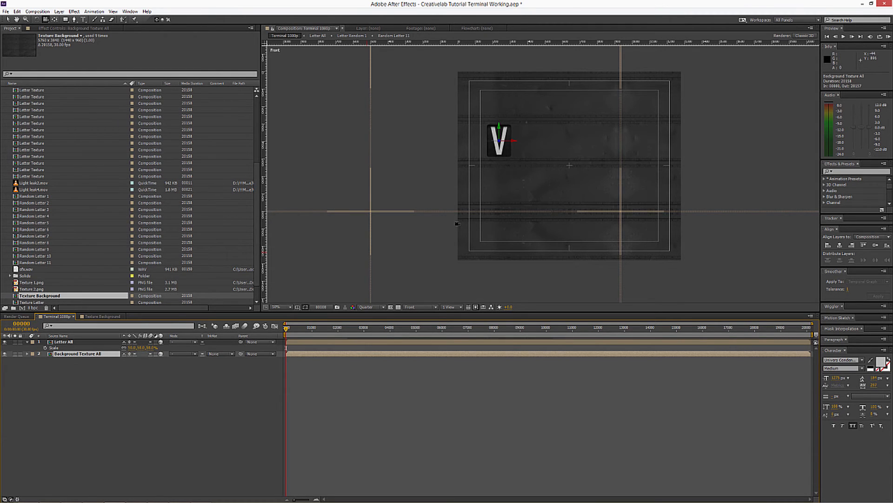
drag(471, 208, 447, 206)
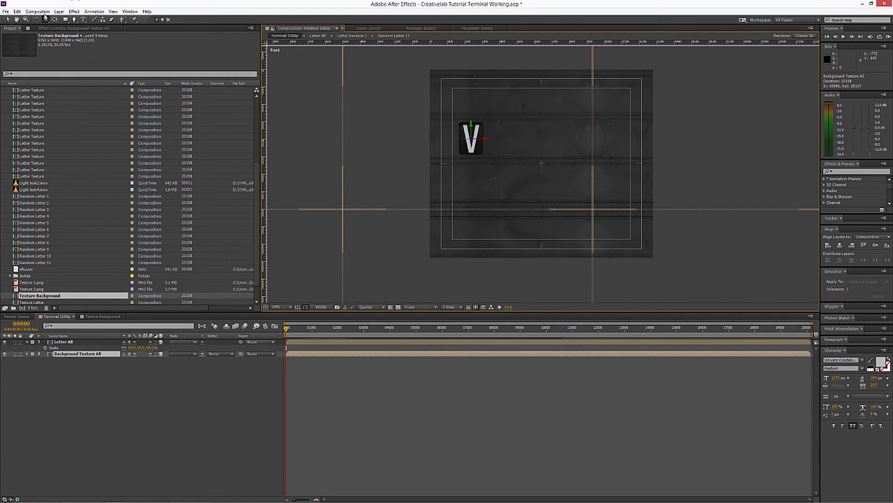
drag(477, 128, 414, 191)
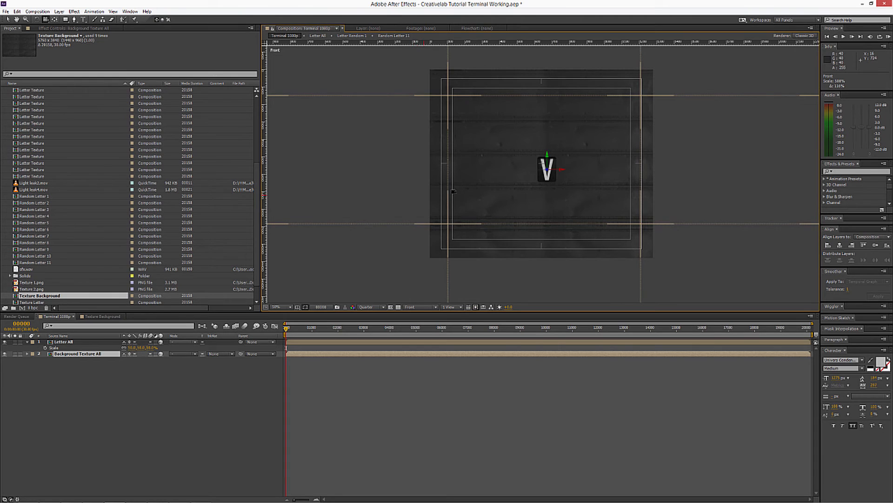
key(v)
scroll(497, 180, up, 1)
click(73, 343)
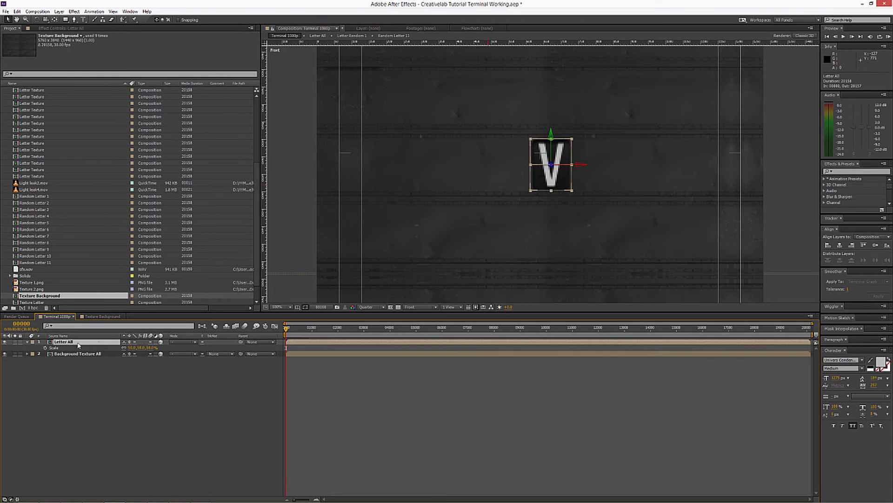
drag(584, 166, 418, 186)
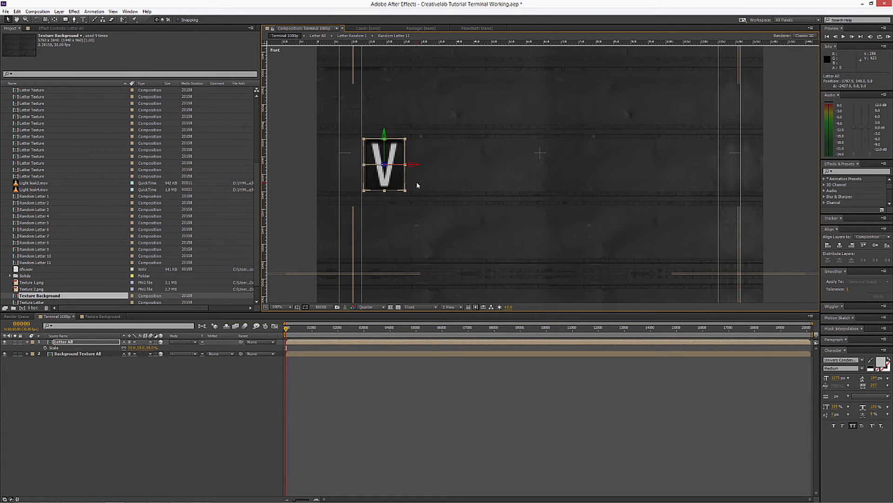
Duplicate the Letter All layer and place the copy directly to the right of the original, at about X -1153.
key(ctrl+d)
drag(412, 164, 458, 172)
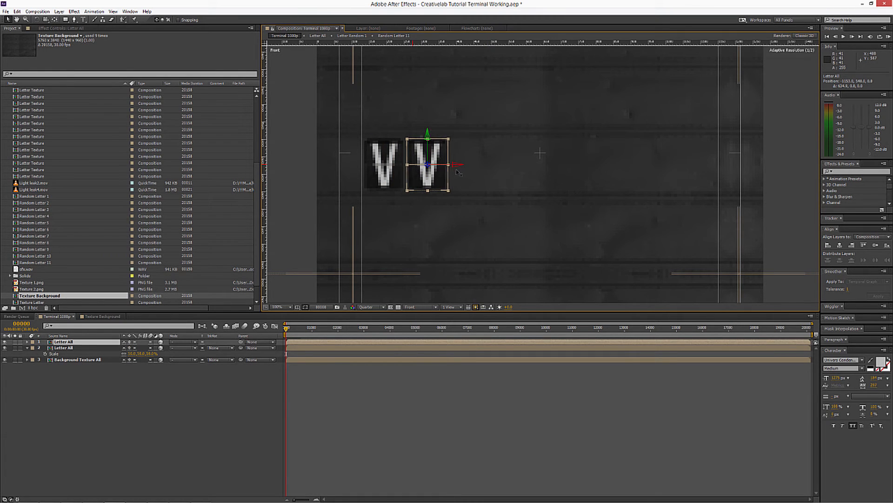
click(81, 350)
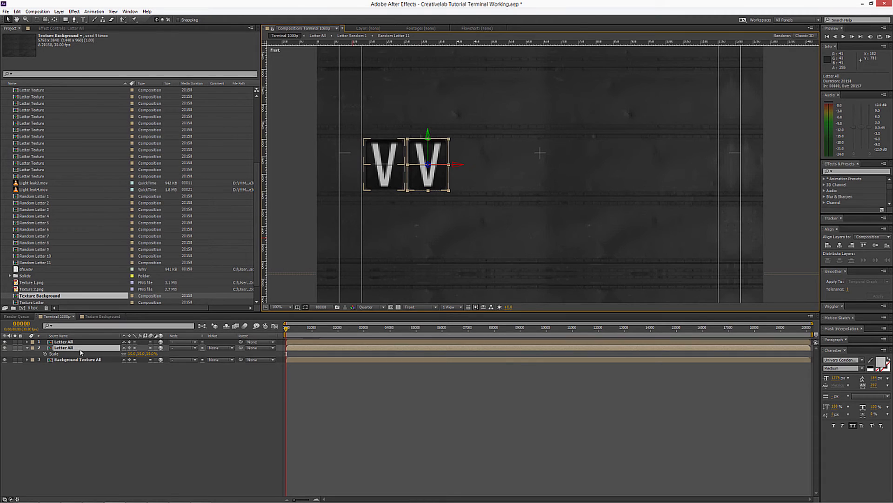
Duplicate both Letter All layers and place the copies directly to the right of the originals, with the rightmost at about X 127.
shift+click(80, 342)
key(ctrl+d)
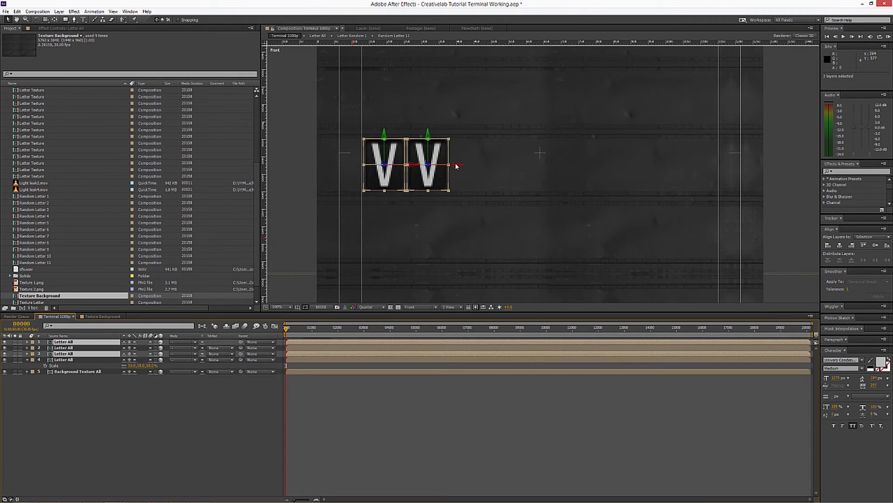
drag(458, 167, 545, 168)
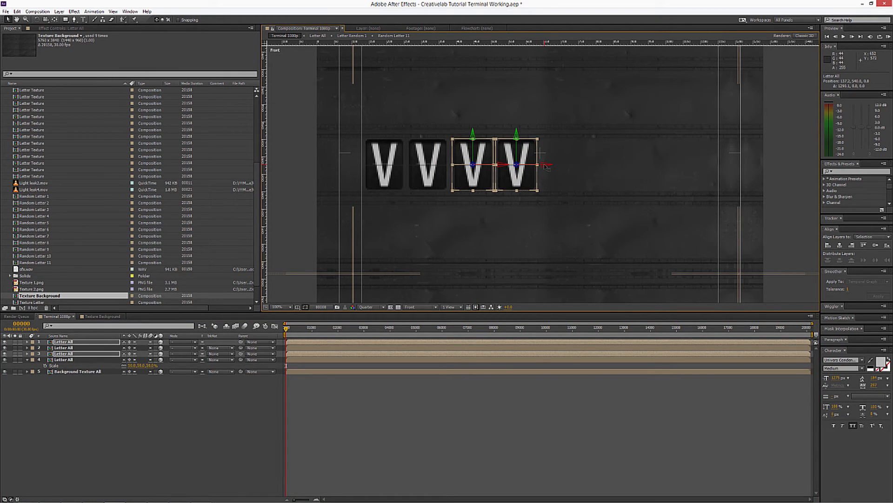
drag(546, 166, 543, 167)
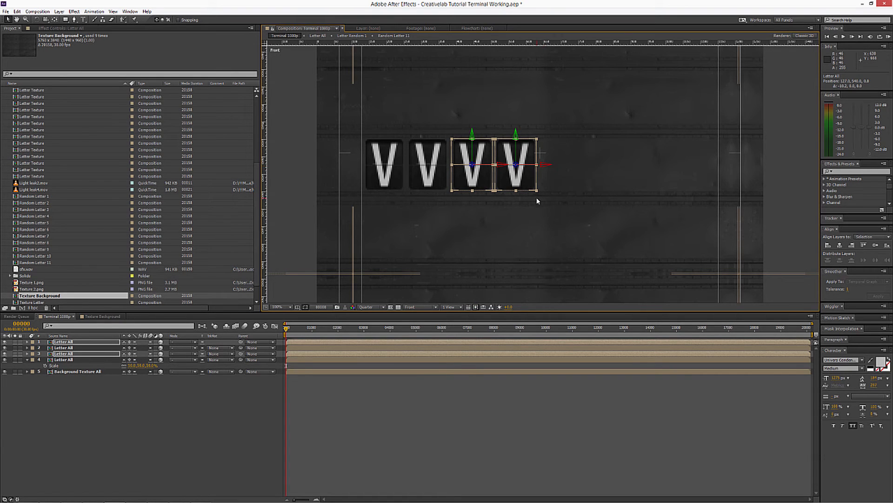
Duplicate all four Letter All layers and move the copies right along X to extend the row, with the rightmost at about X 2722.
drag(63, 355, 64, 346)
click(65, 359)
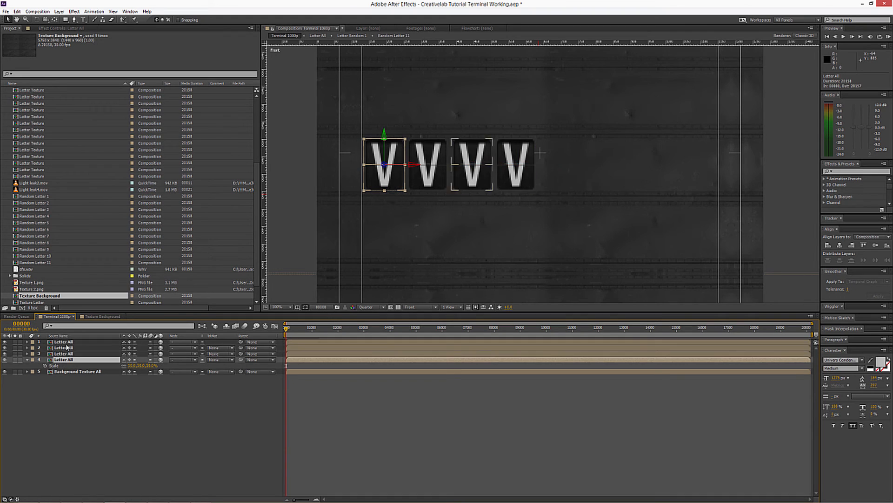
shift+click(66, 345)
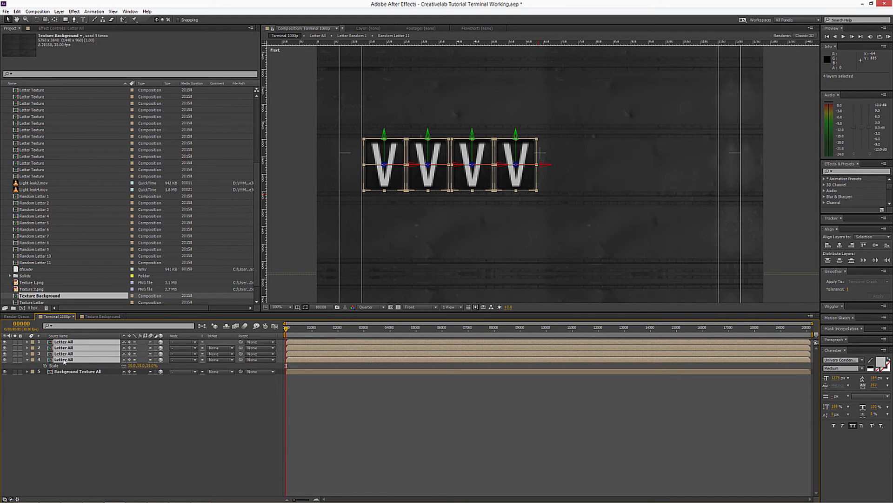
key(ctrl+d)
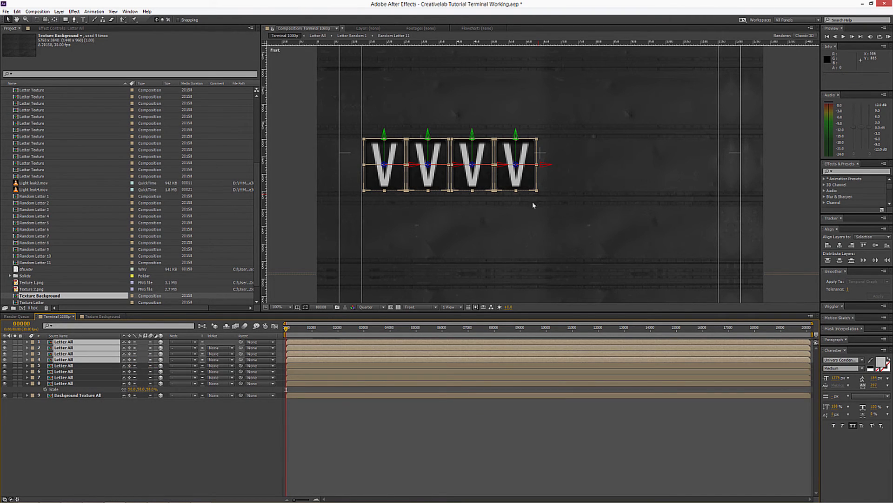
drag(542, 168, 715, 178)
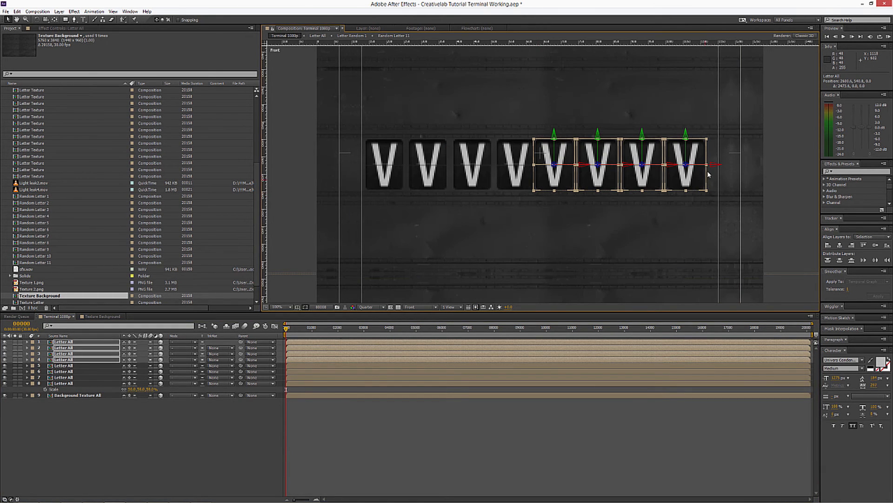
drag(715, 169, 724, 169)
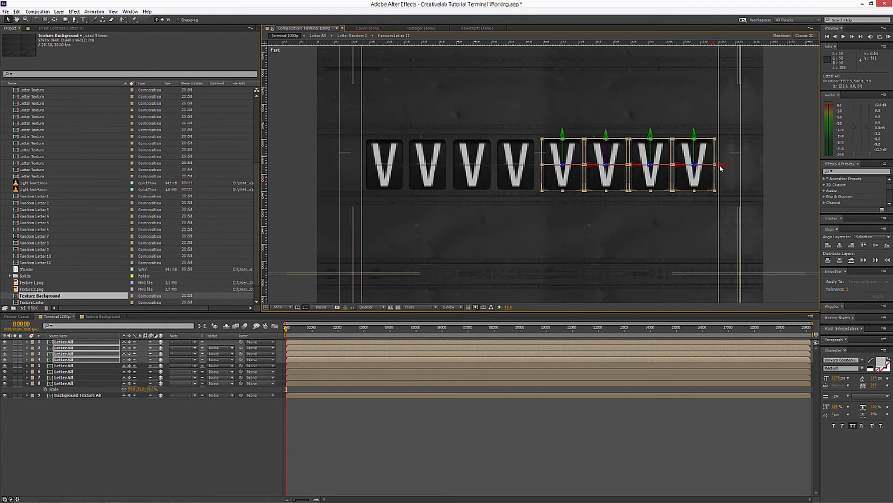
Close the gap before the last four letters, then duplicate them and space three of the copies evenly past the row's end.
drag(722, 167, 716, 171)
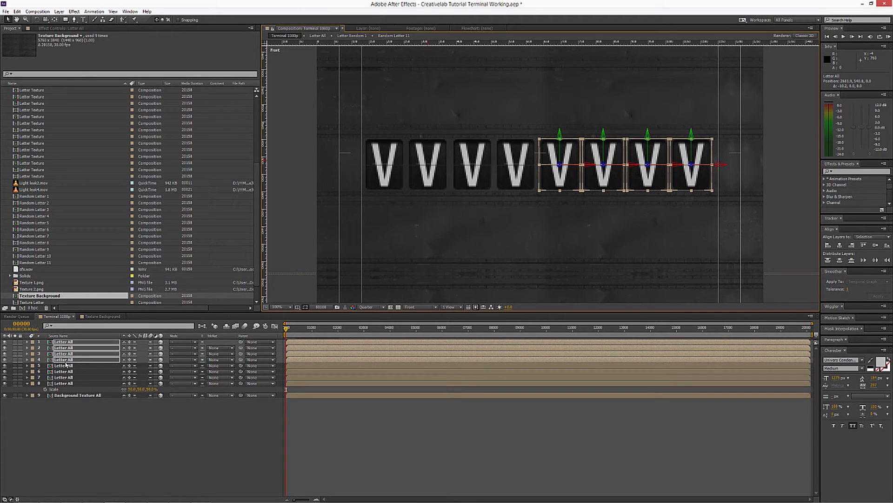
key(ctrl+d)
drag(64, 353, 64, 359)
ctrl+click(63, 343)
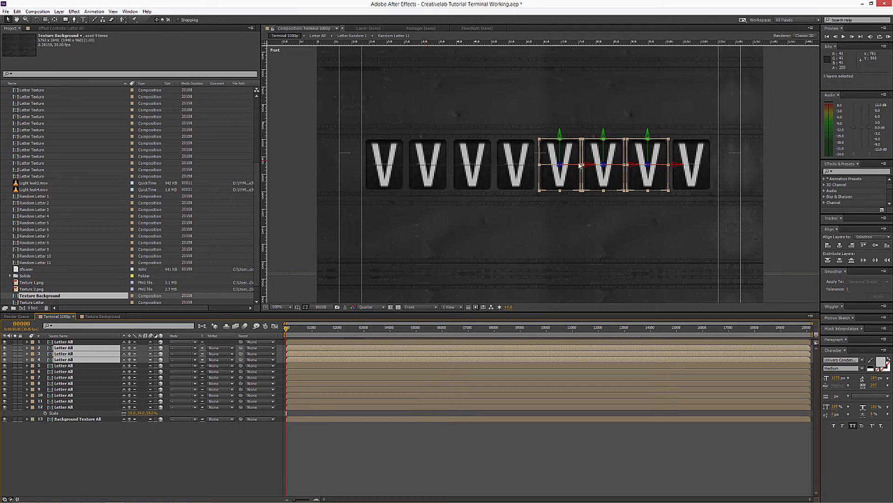
drag(577, 167, 754, 164)
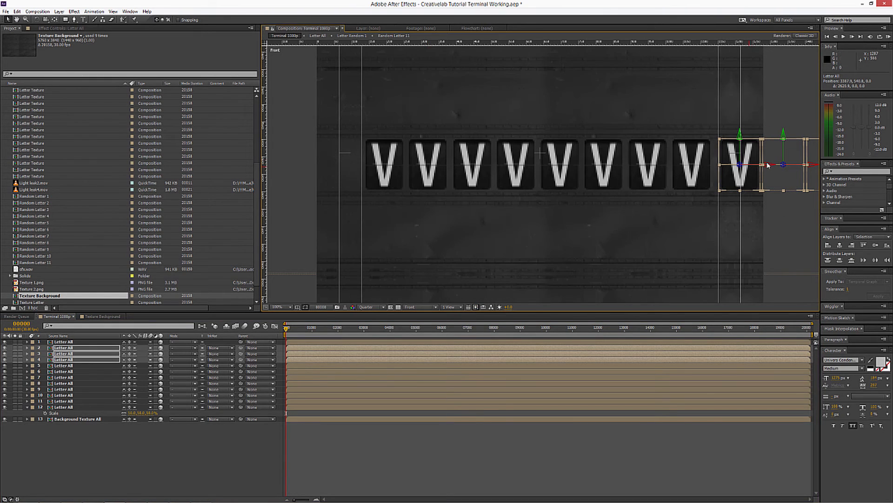
drag(770, 166, 765, 166)
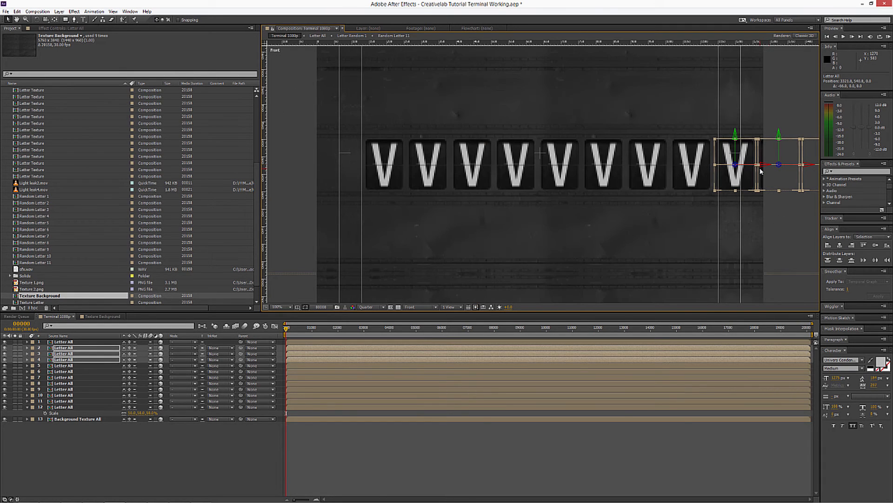
drag(769, 166, 770, 166)
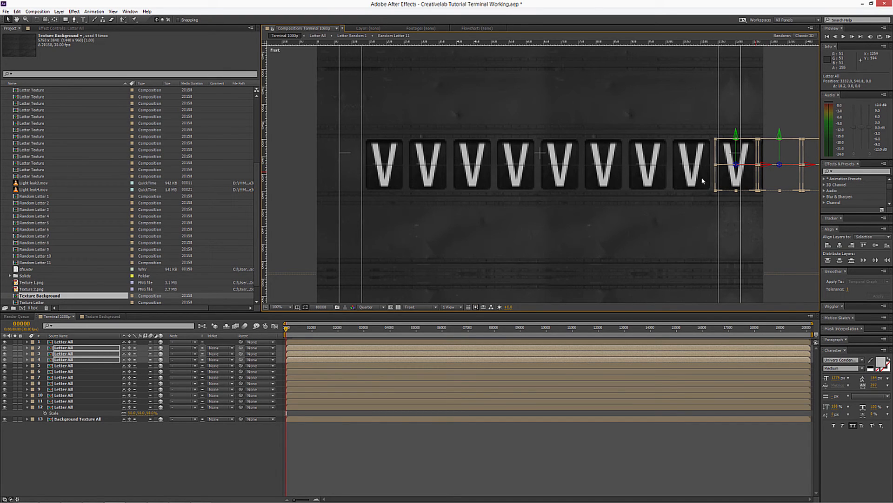
Delete the surplus topmost Letter All layer and shift the eleven remaining letters left so the row spans the background's full width.
click(71, 342)
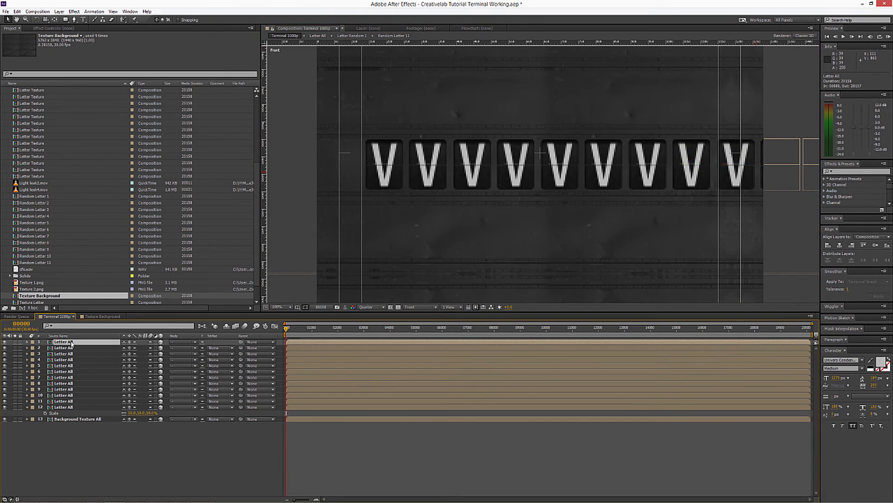
key(Delete)
click(70, 342)
shift+click(66, 401)
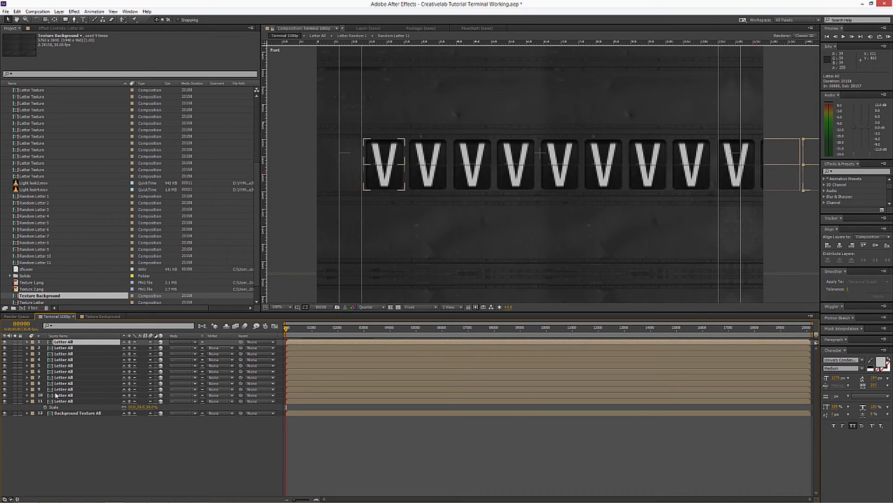
shift+click(63, 400)
key(comma)
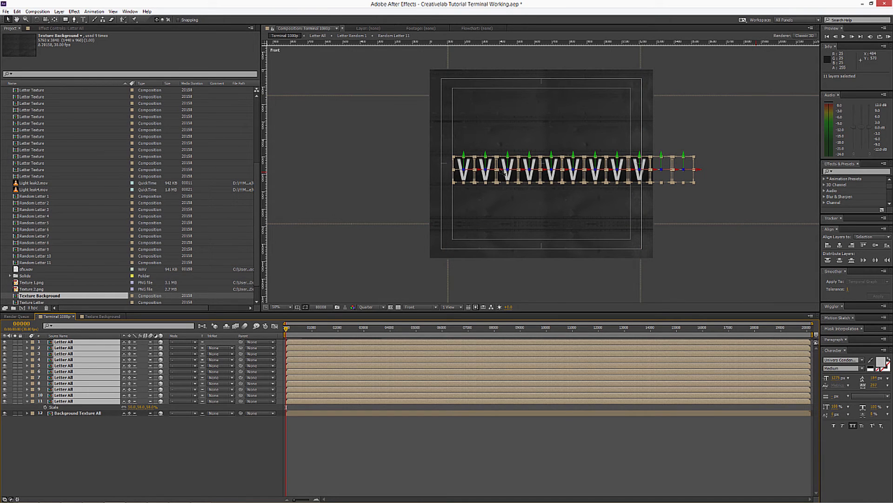
drag(503, 172, 474, 177)
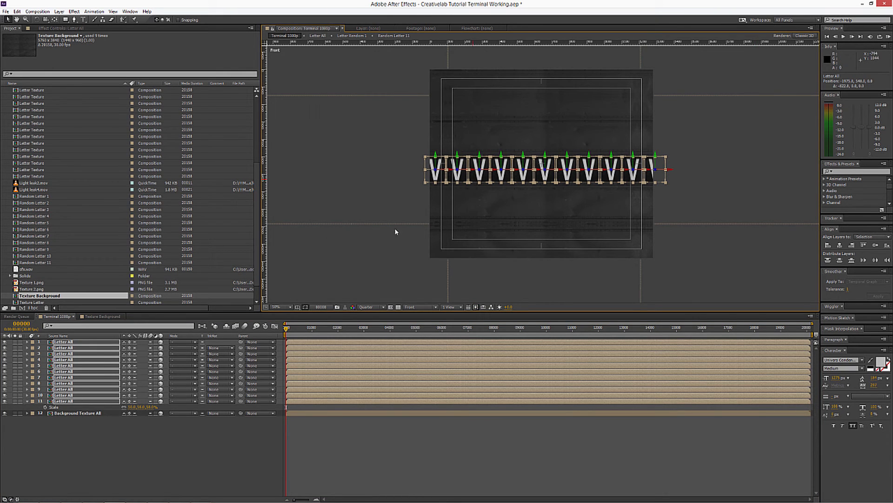
Try to draw a rounded-rectangle mask around the first letter tile on the Background Texture All layer.
key(c)
drag(415, 183, 543, 501)
drag(892, 182, 892, 182)
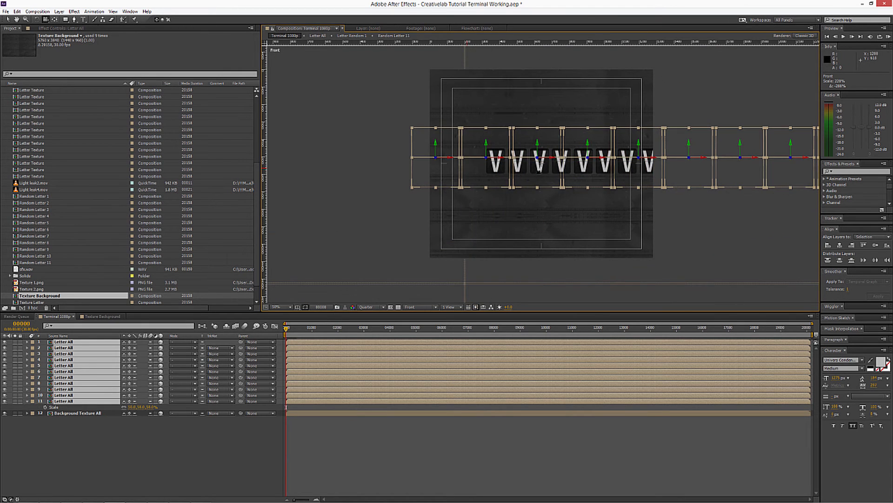
drag(486, 173, 682, 176)
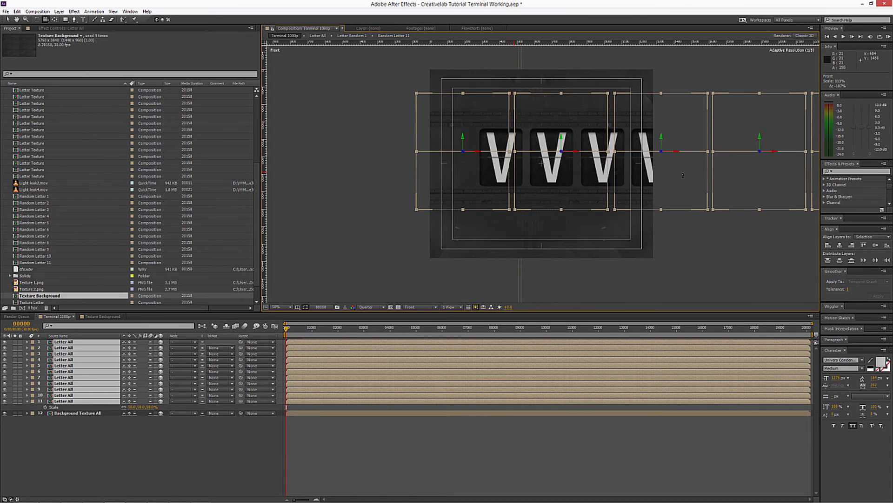
drag(535, 177, 598, 182)
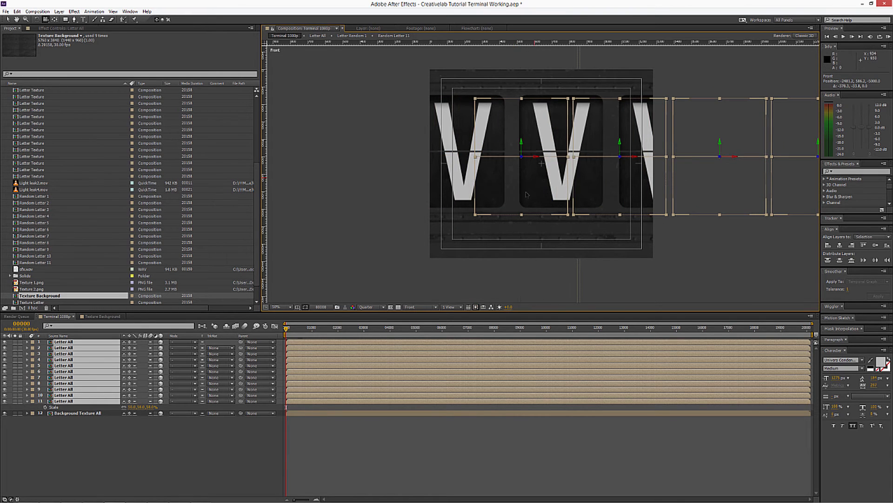
click(88, 413)
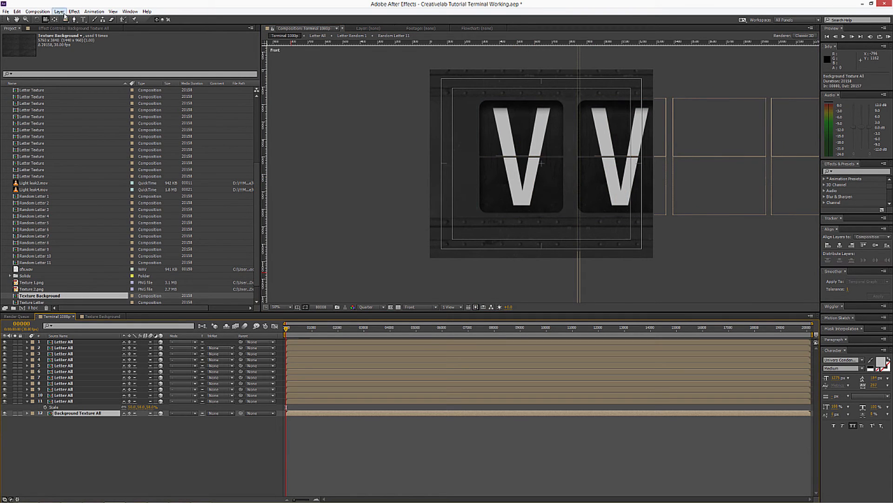
click(65, 19)
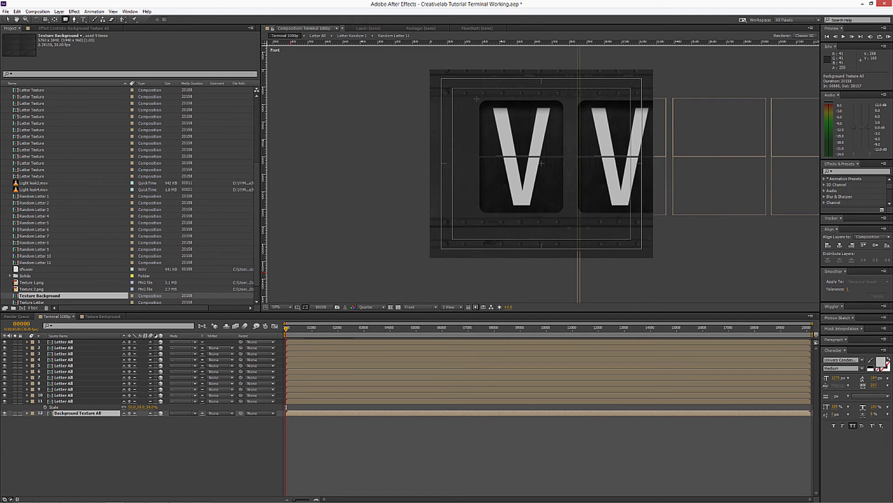
drag(476, 98, 559, 221)
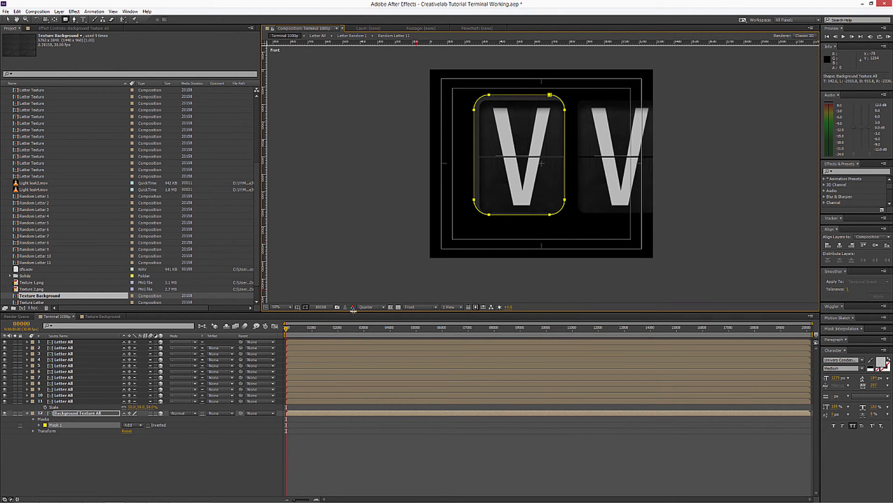
Set the preview resolution to Full and solo the Background Texture All layer and the first letter's layer, number 11.
click(368, 307)
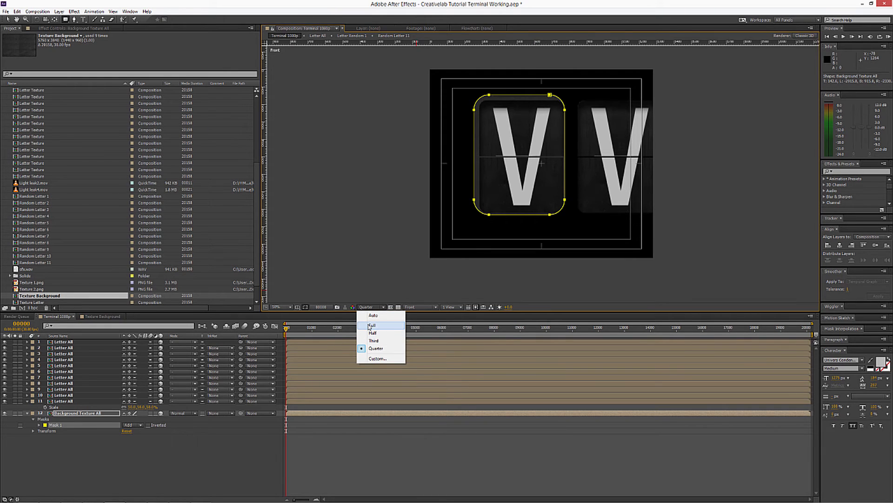
click(371, 325)
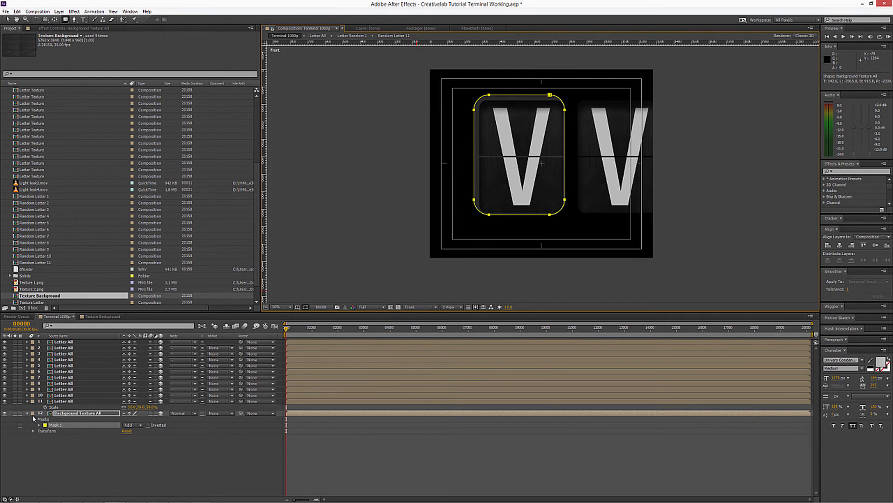
click(14, 413)
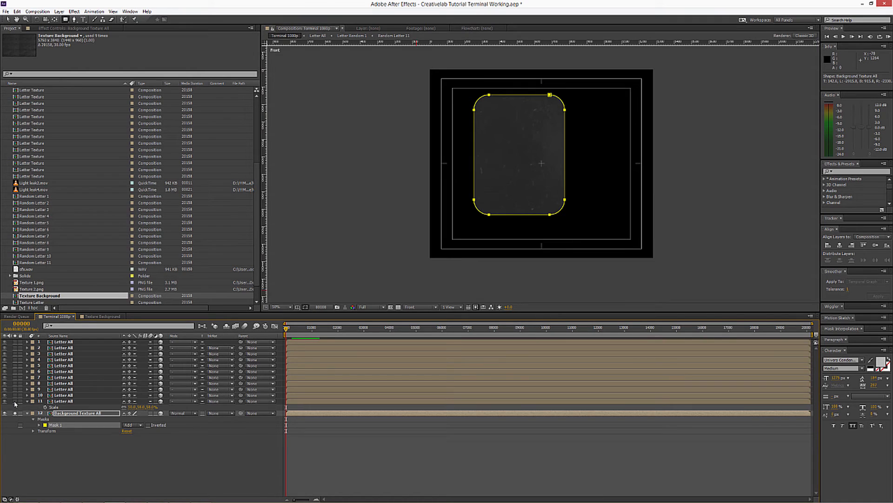
click(15, 401)
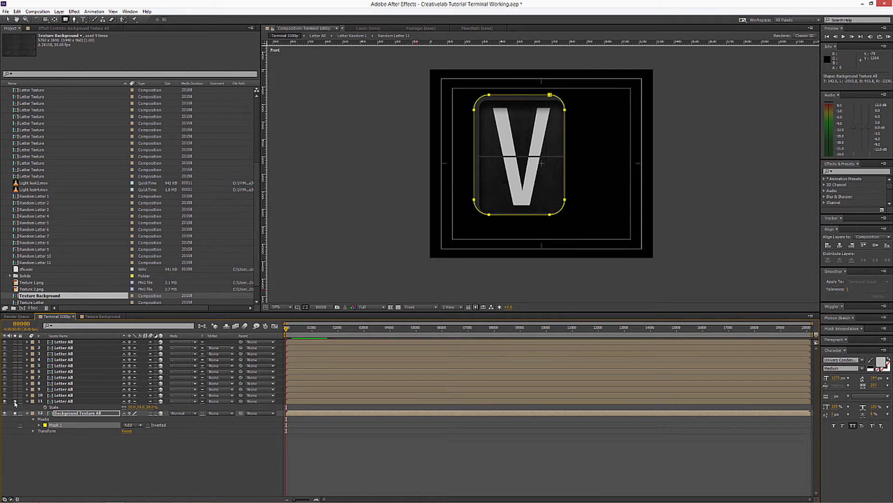
Delete Mask 1 from Background Texture All and redraw a rounded-rectangle mask with tighter corners around the letter tile.
click(52, 426)
key(Delete)
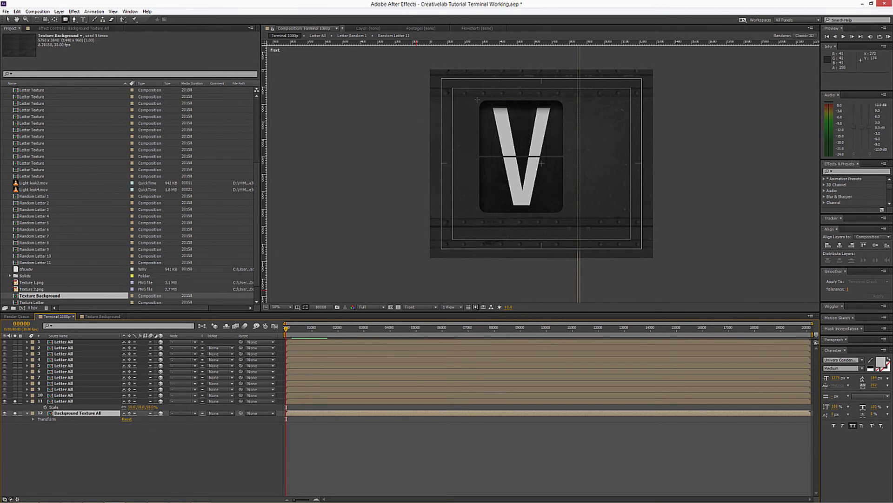
drag(476, 98, 570, 219)
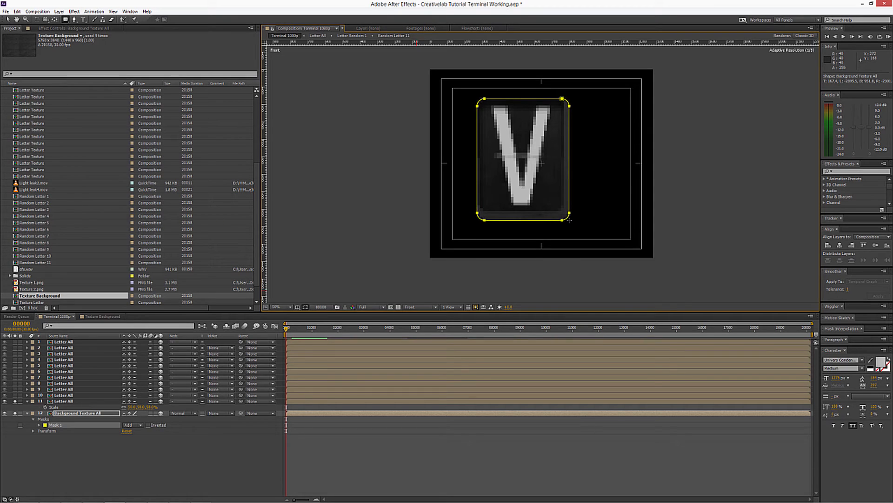
drag(570, 220, 567, 214)
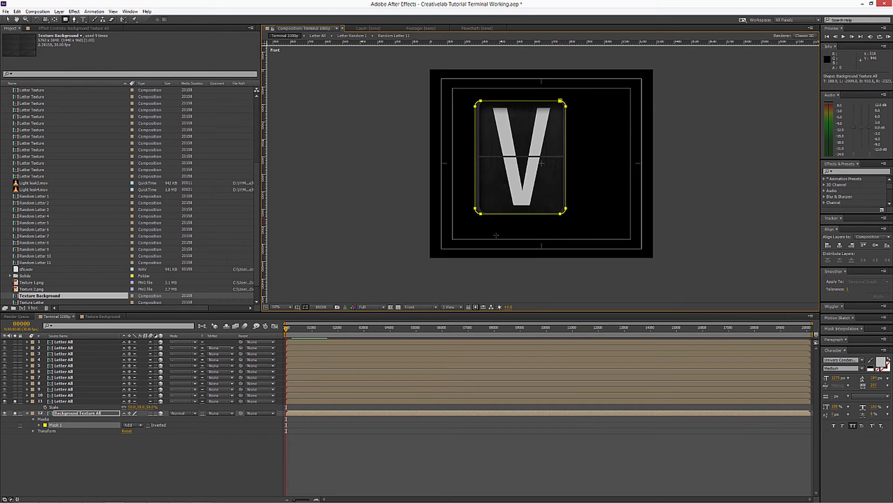
Set the mode of Mask 1 on Background Texture All to Subtract.
click(8, 20)
scroll(425, 178, up, 1)
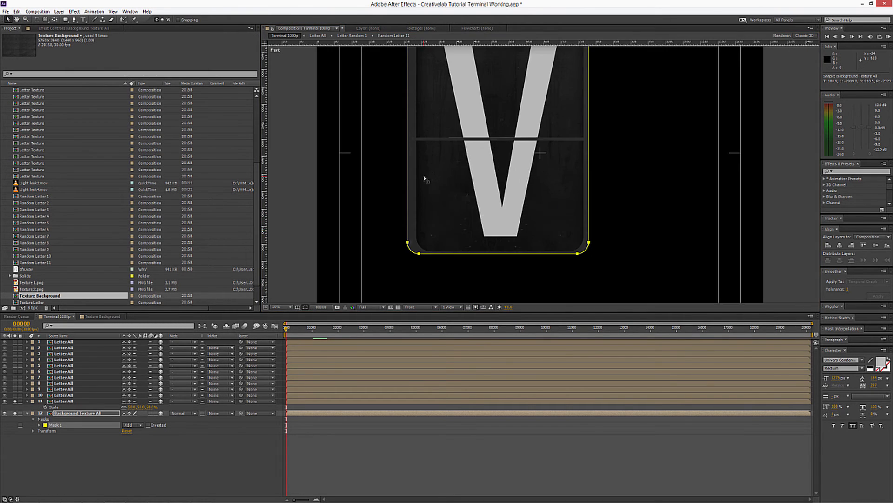
click(129, 426)
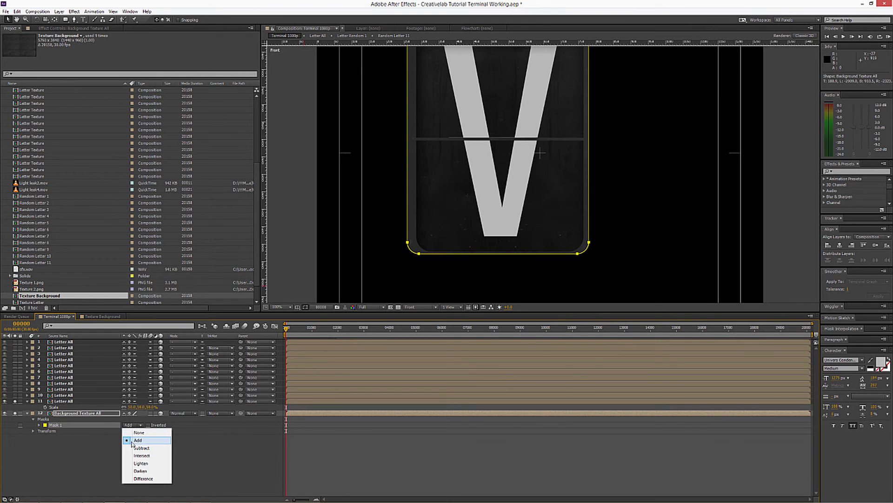
click(132, 448)
Select the vertices on the mask's left side and nudge them right to meet the letter tile's edge.
drag(355, 131, 359, 171)
drag(394, 63, 450, 245)
key(Right)
key(Right)
key(Right)
key(Right)
key(Right)
key(Right)
key(Right)
key(Right)
key(Right)
key(Right)
key(Right)
key(Right)
key(Right)
key(Right)
key(Right)
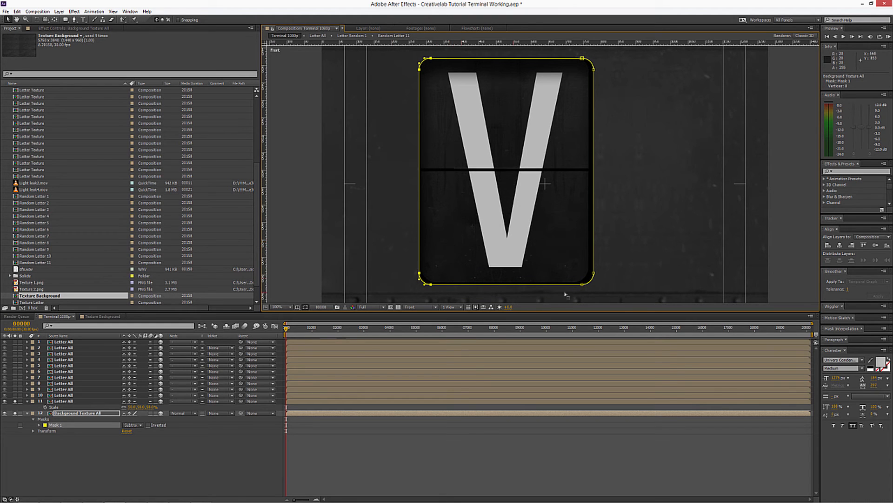
Select the vertices on the mask's right side and nudge them left to meet the letter tile's edge.
drag(619, 48, 549, 279)
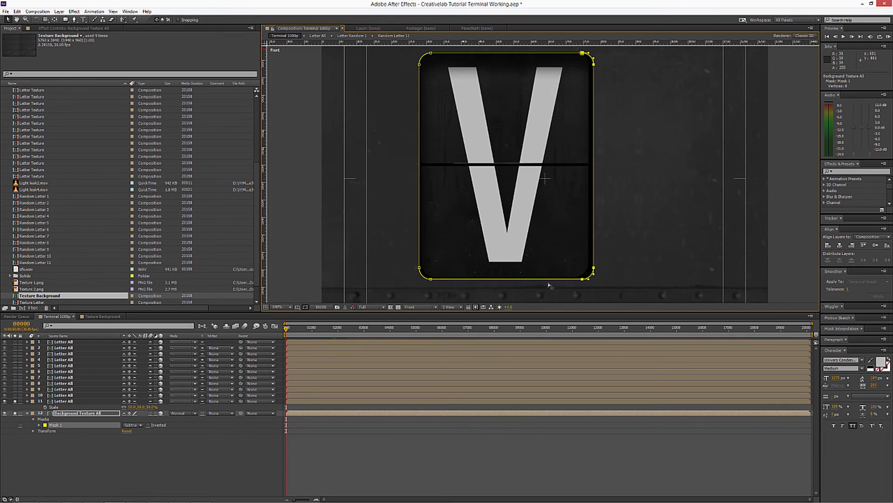
key(Left)
key(Left)
key(Left)
key(Left)
key(Left)
key(Left)
key(Left)
key(Left)
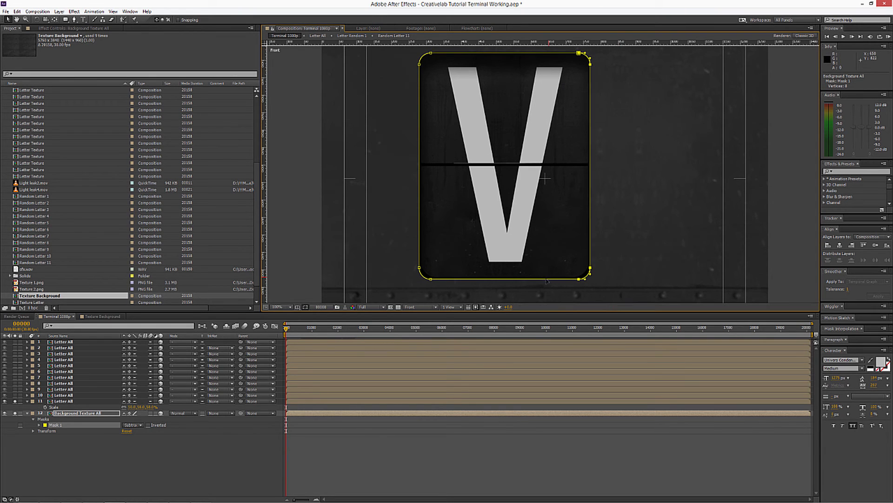
drag(508, 276, 591, 274)
double_click(427, 292)
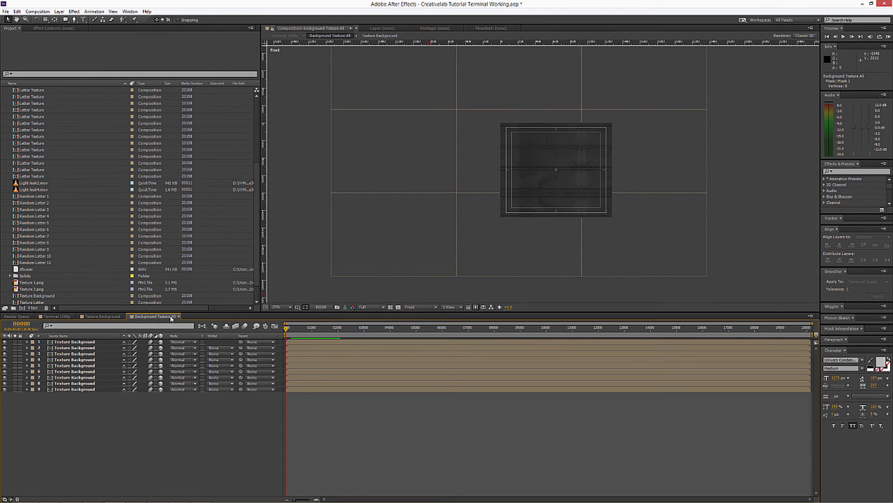
click(179, 316)
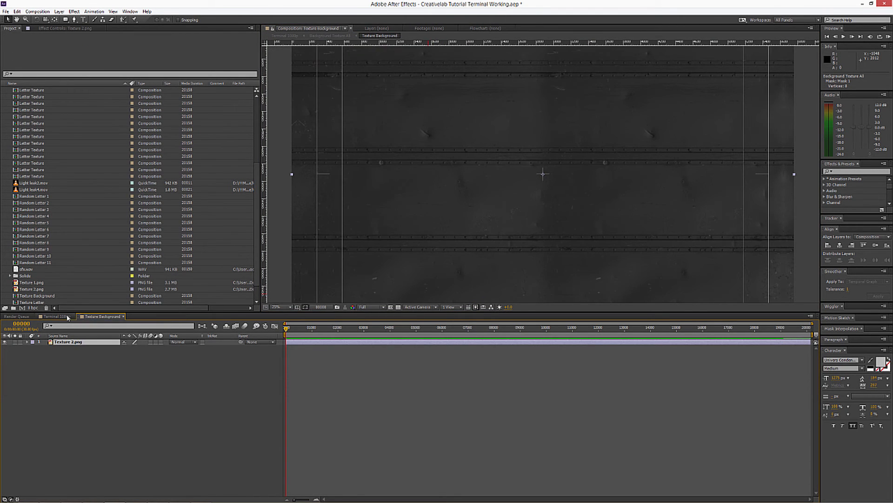
click(120, 316)
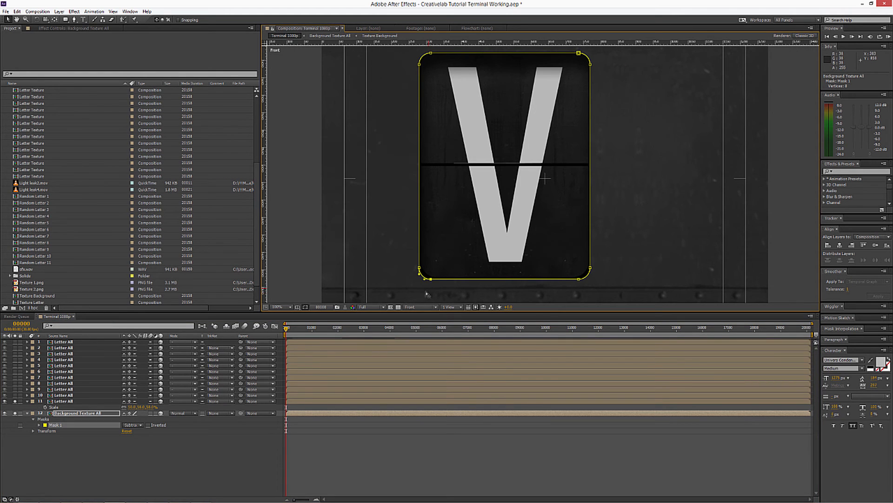
Move the mask's inner corner vertices slightly inward and raise its bottom edge slightly to fit the letter tile, then deselect the mask.
drag(426, 292, 460, 63)
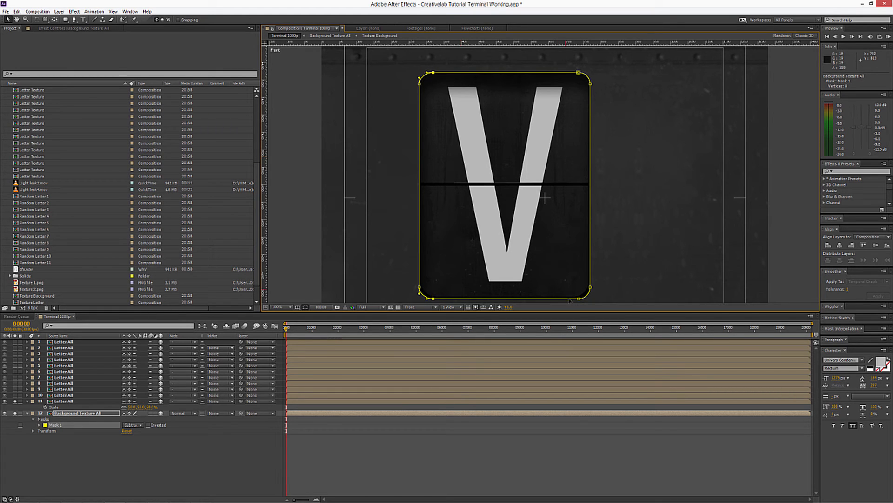
drag(570, 63, 586, 290)
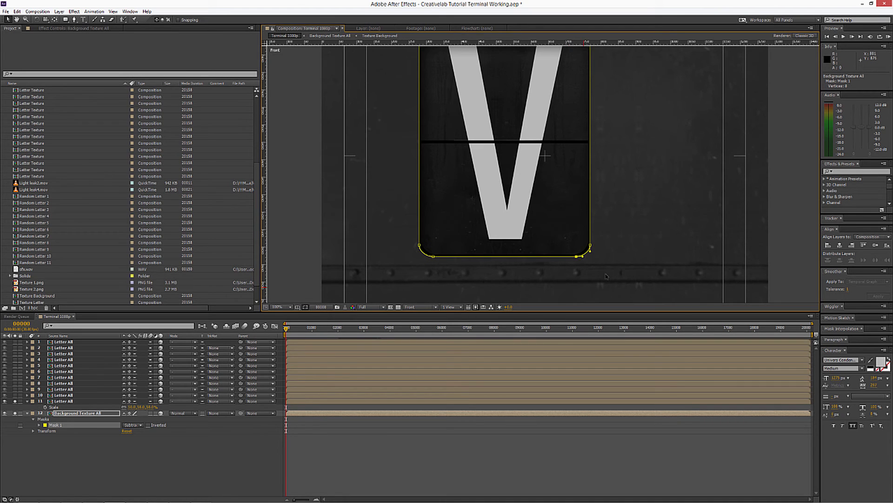
drag(613, 287, 401, 222)
key(Up)
key(Up)
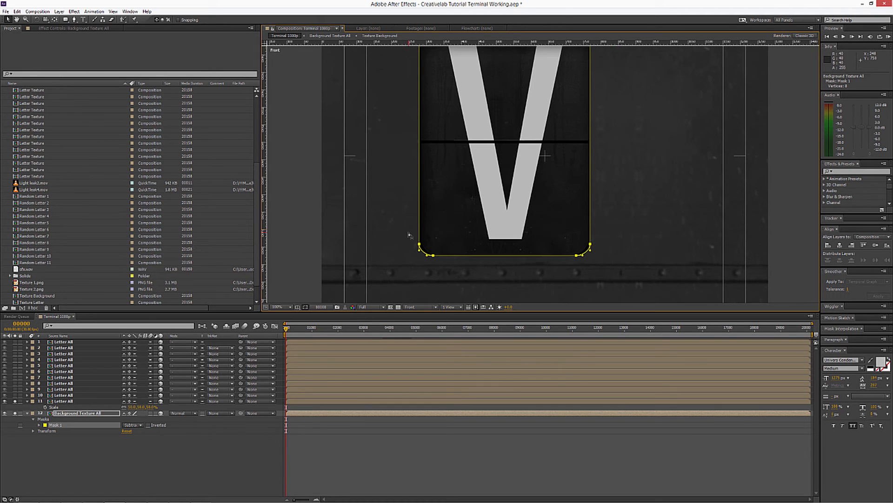
key(Down)
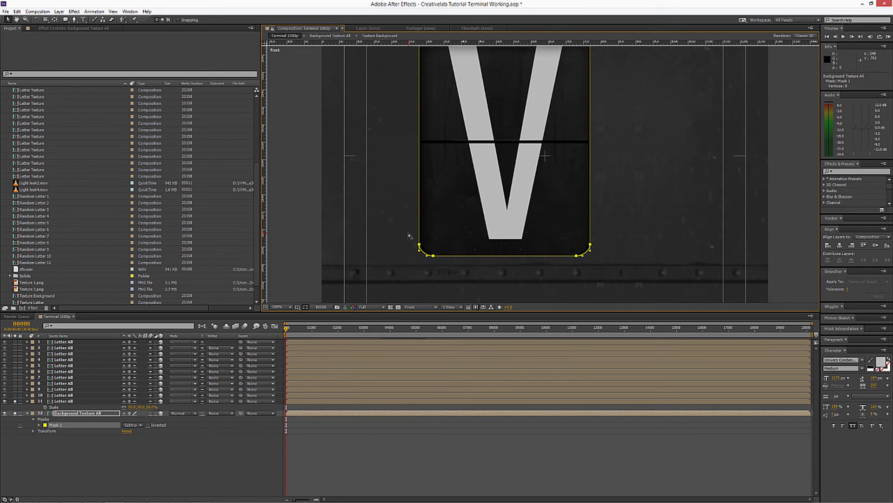
click(165, 453)
scroll(375, 169, down, 1)
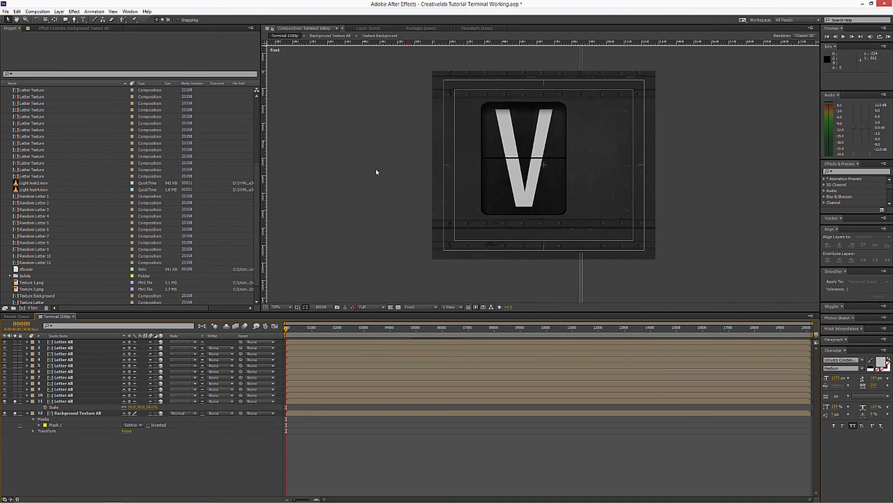
Add a Stroke layer style to Background Texture All, expand its Stroke settings and hide the mask outlines in the viewer.
scroll(376, 170, up, 1)
drag(371, 149, 375, 189)
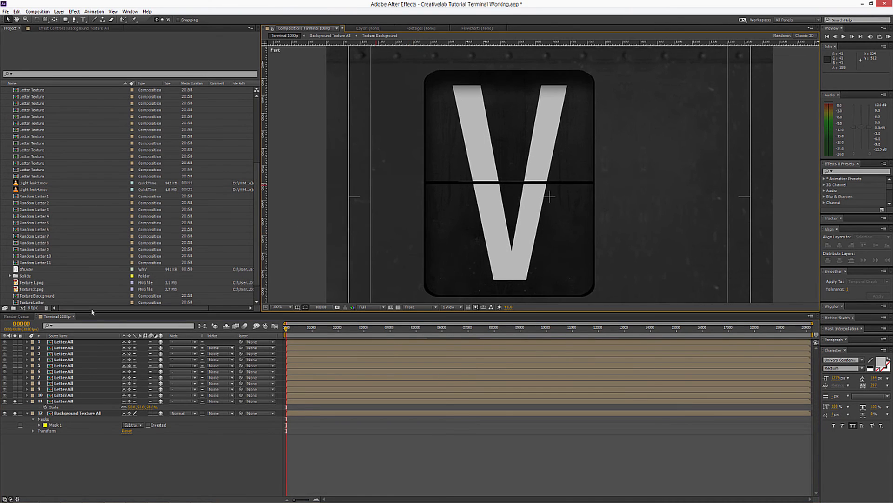
click(72, 413)
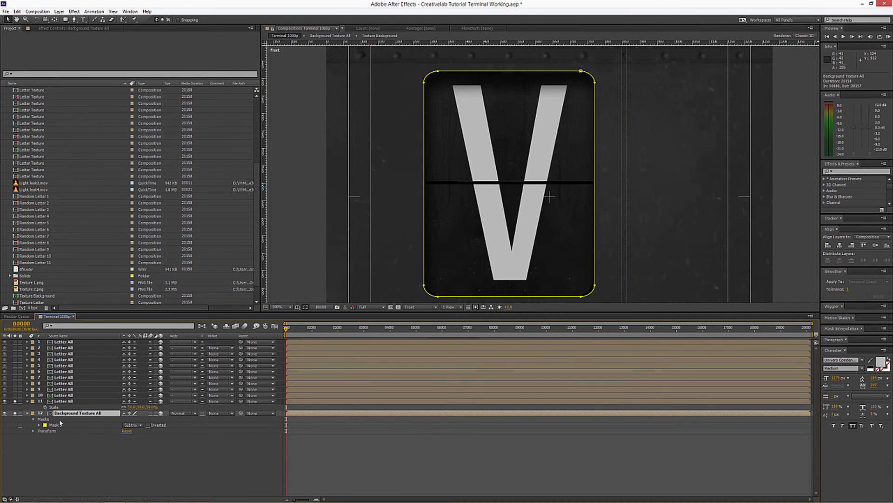
right_click(71, 415)
mouse_move(126, 236)
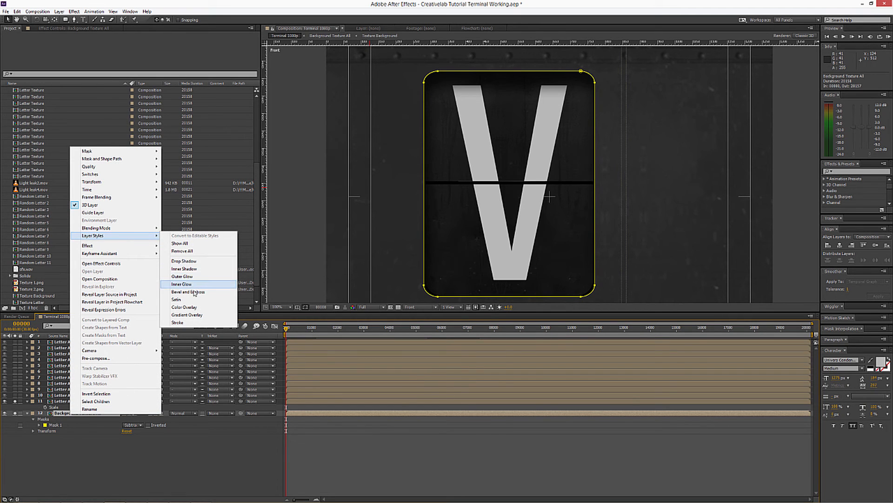
click(181, 324)
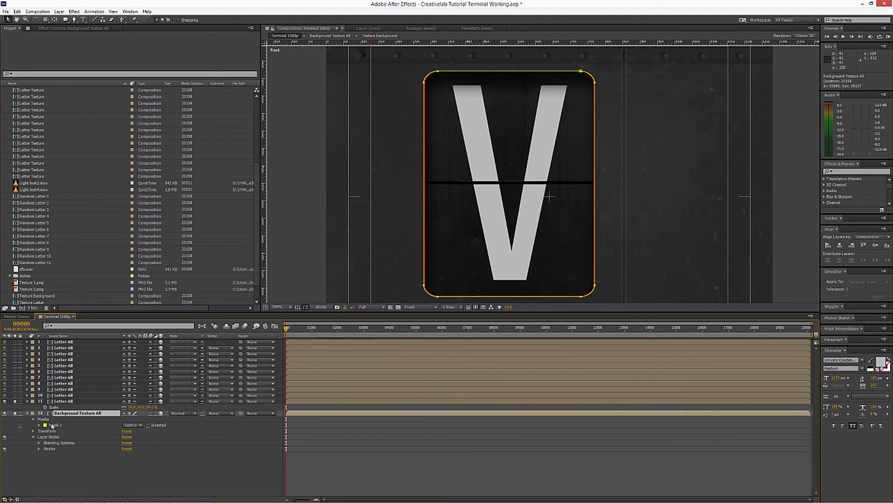
click(40, 449)
click(305, 305)
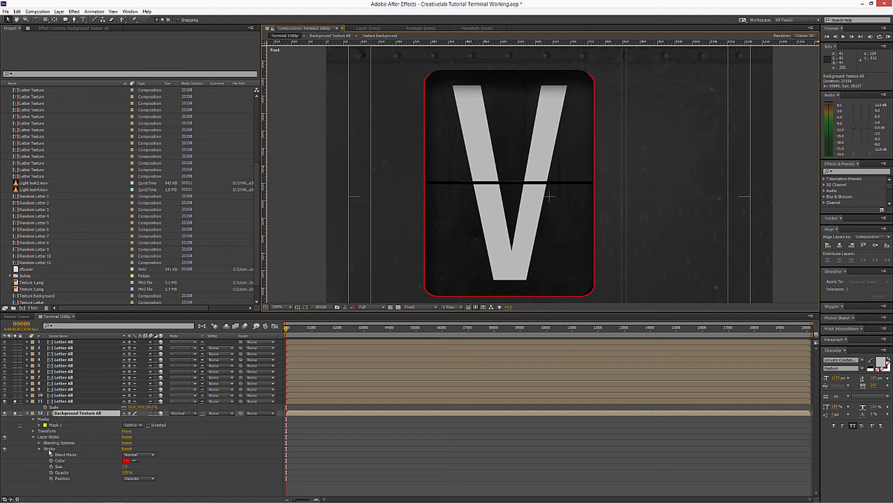
Show the mask outlines again, select the vertices along Mask 1's upper edge and nudge them up about seven pixels.
click(55, 425)
click(307, 307)
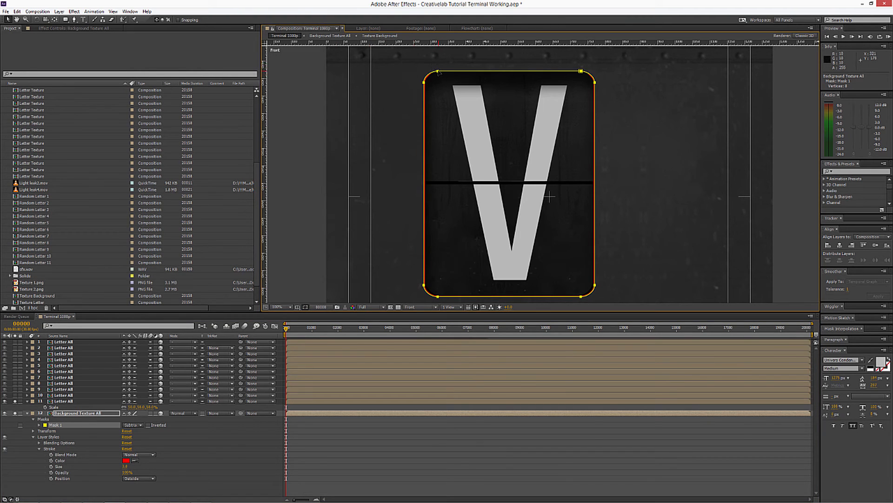
drag(425, 60, 593, 79)
drag(406, 59, 605, 99)
key(Up)
key(Up)
key(Up)
key(Up)
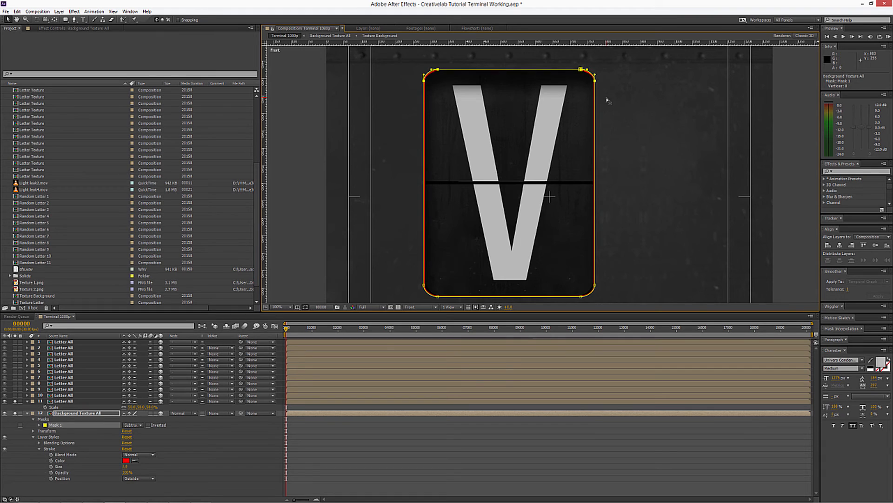
key(Up)
key(Up)
key(Up)
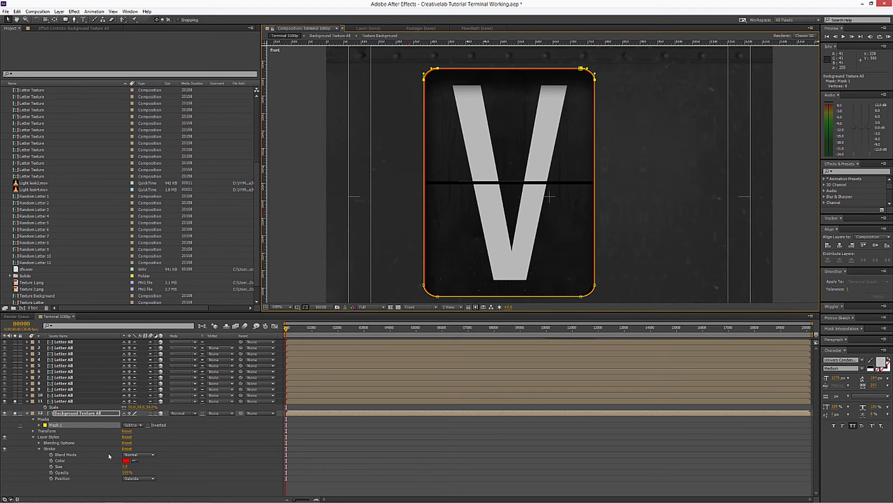
Change the Stroke layer style's color on Background Texture All to a neutral mid grey.
click(125, 460)
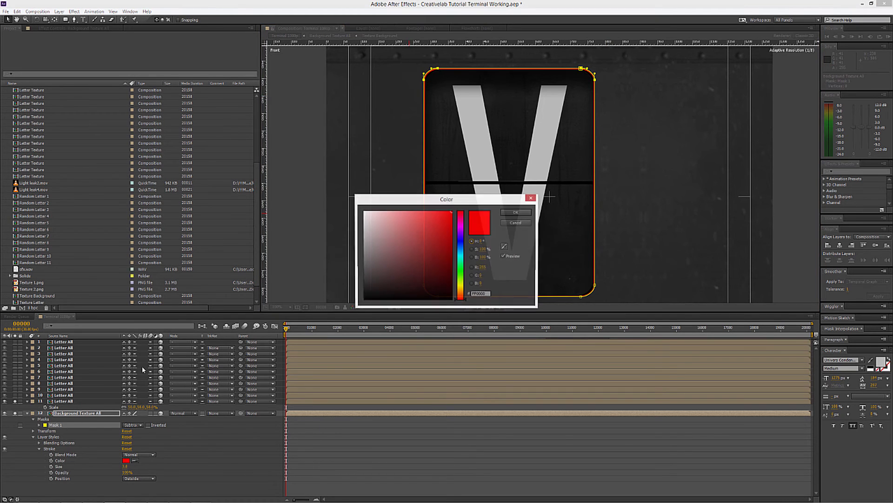
click(361, 249)
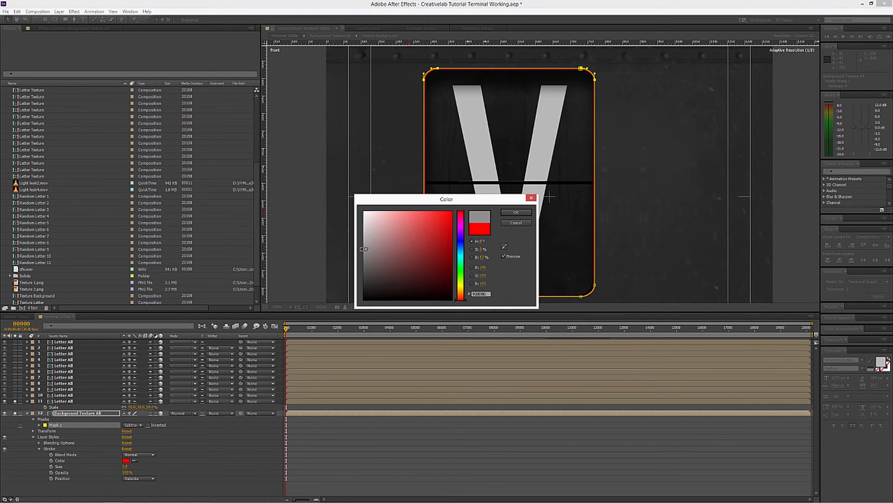
click(514, 212)
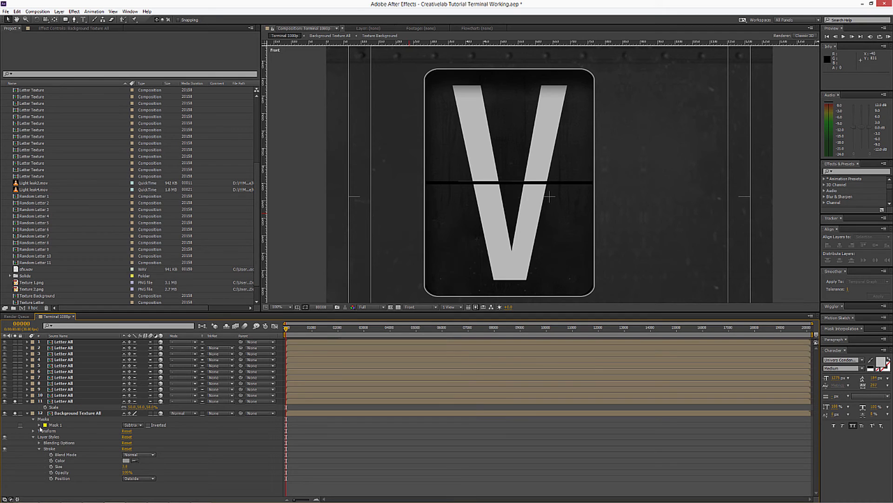
Scale Mask 1 up proportionally around its center to about 102.4% so it slightly exceeds the letter tile, then deselect it.
click(55, 425)
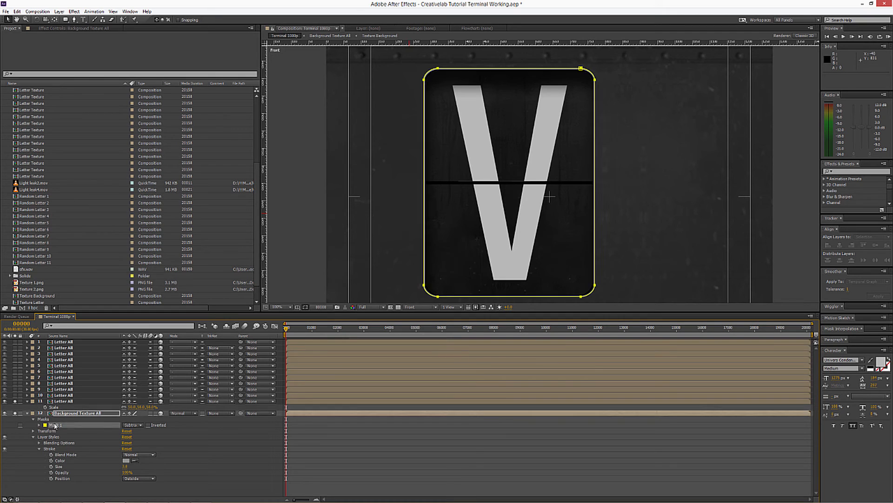
double_click(438, 69)
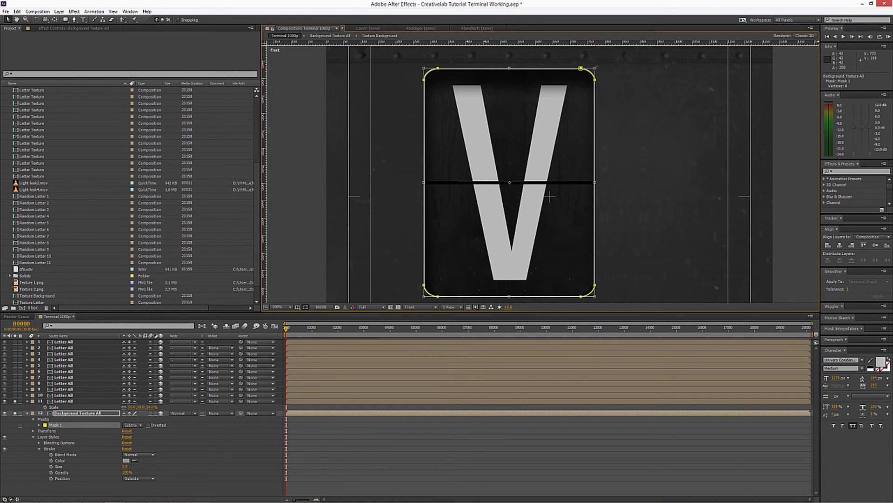
drag(595, 65, 598, 67)
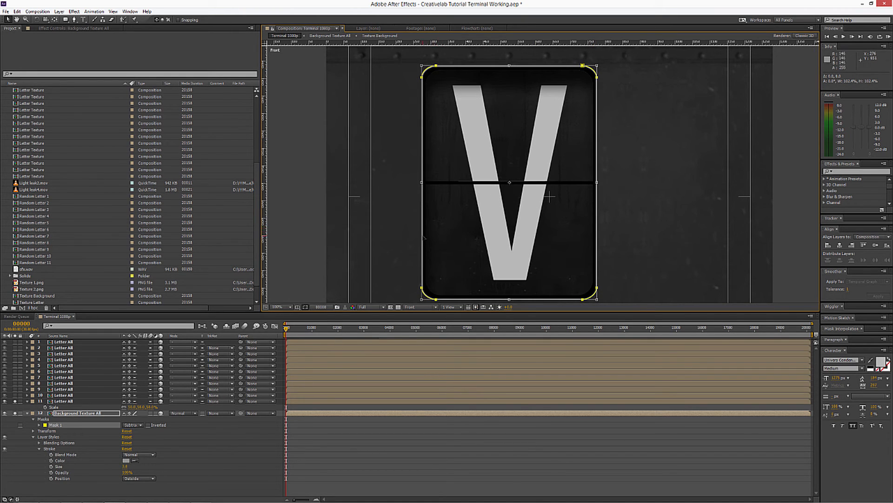
click(27, 422)
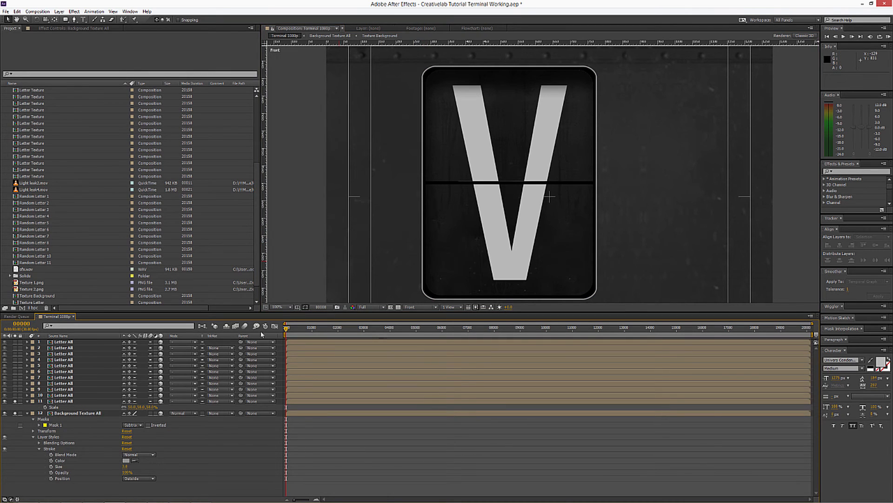
Solo the second letter tile (layer 10) in place of the first, collapse the Layer Styles group and duplicate Mask 1.
scroll(425, 228, down, 1)
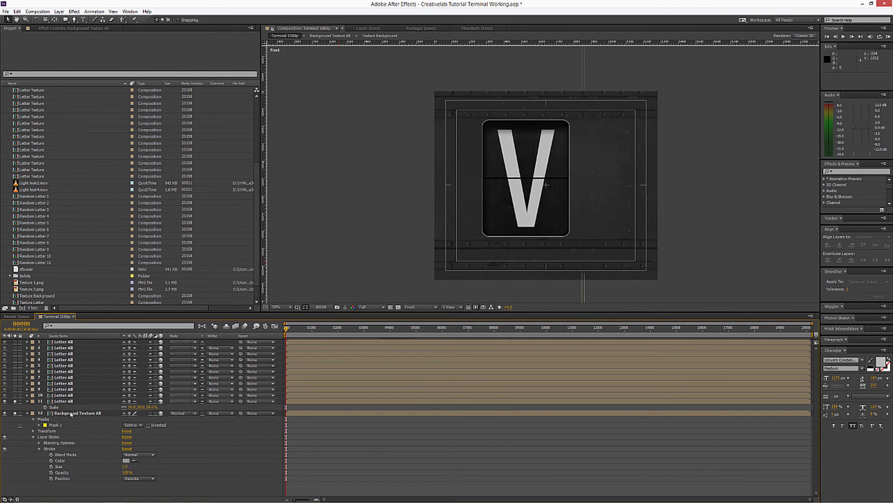
click(45, 419)
click(34, 436)
click(55, 425)
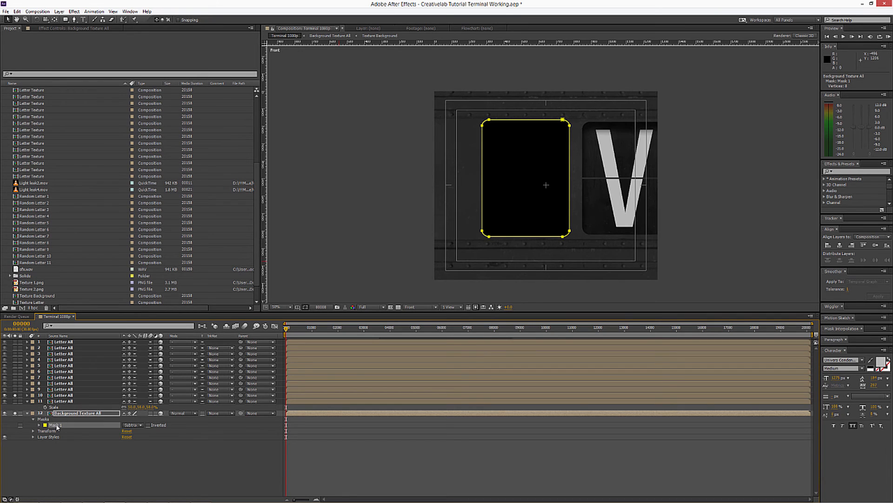
key(ctrl+d)
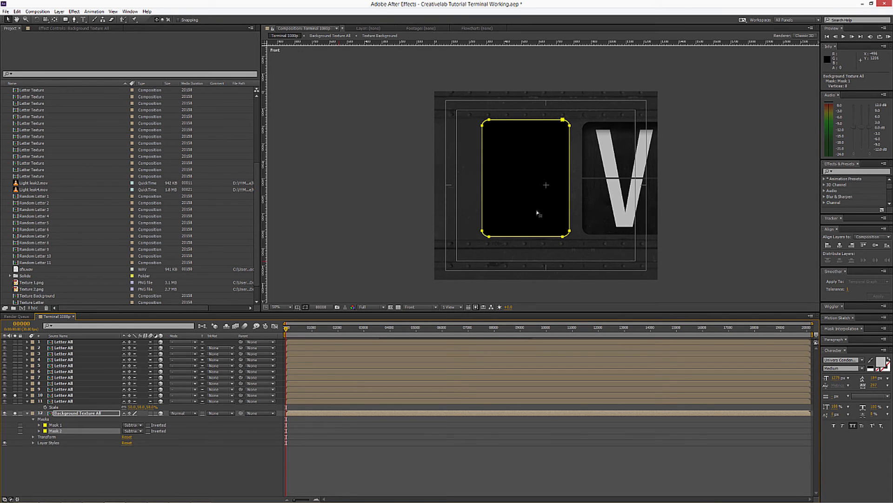
Move the duplicated mask horizontally to the right so it surrounds the second letter tile.
drag(529, 148, 625, 149)
scroll(626, 150, up, 1)
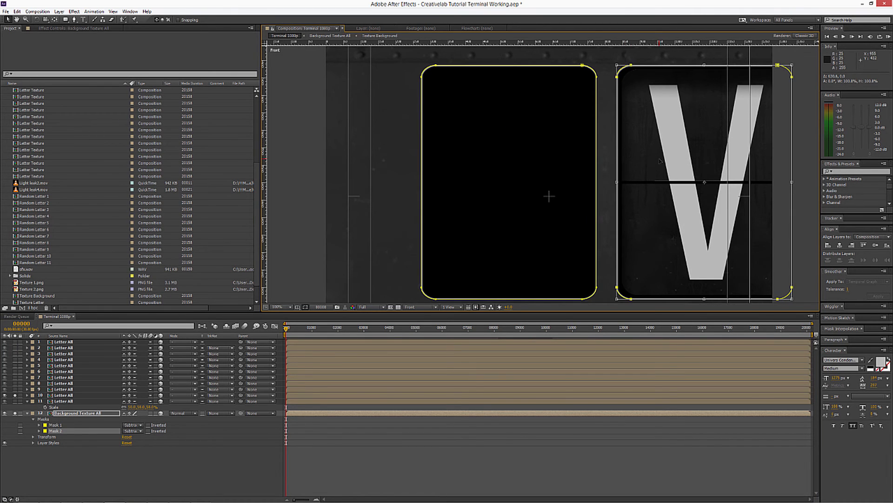
key(shift+Right)
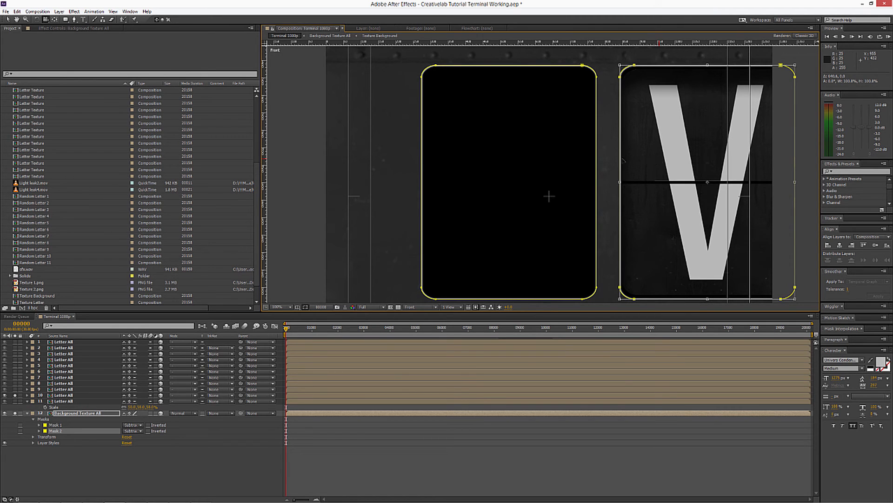
drag(660, 161, 406, 168)
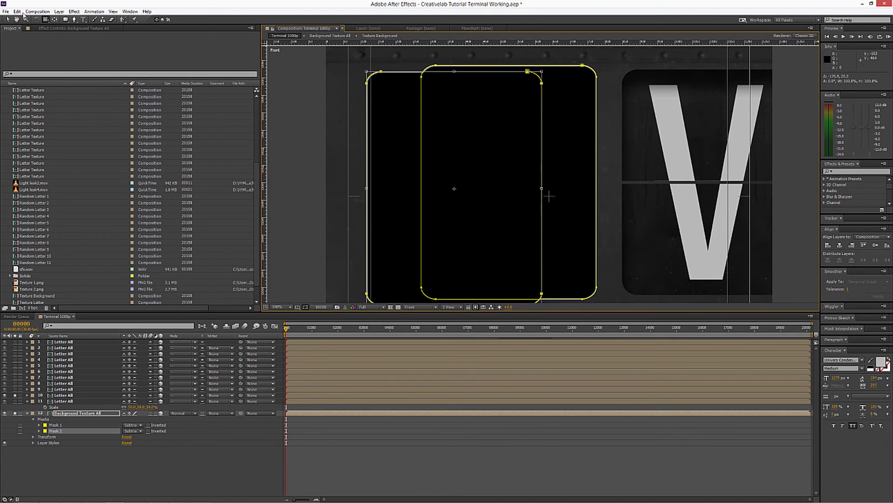
click(17, 11)
click(32, 19)
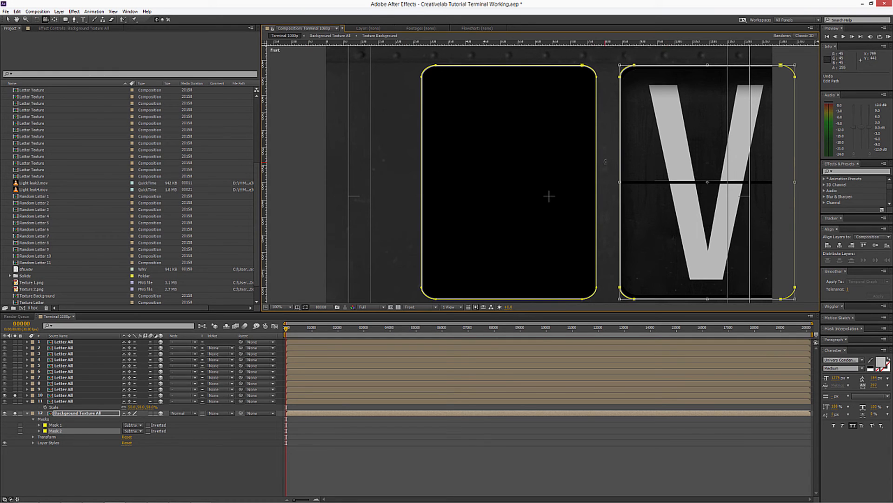
Nudge Mask 2 left by six pixels to center it around the second letter tile, then deselect it.
key(Return)
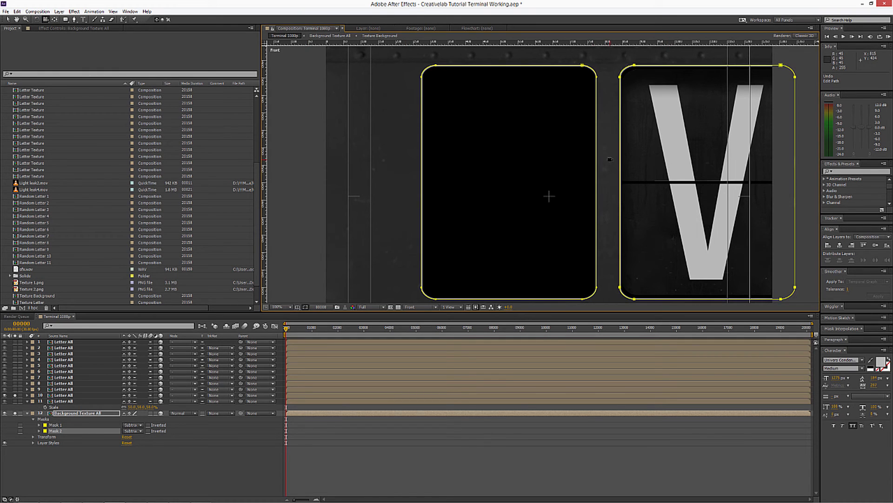
drag(610, 159, 433, 153)
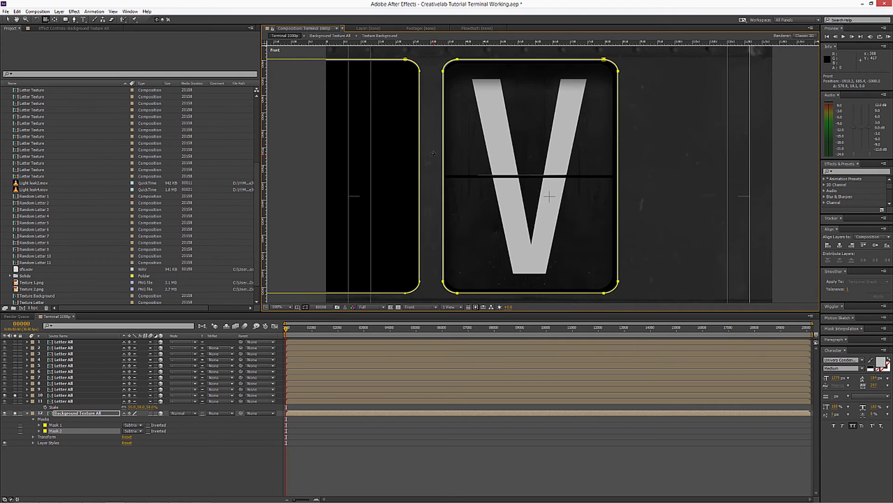
click(58, 431)
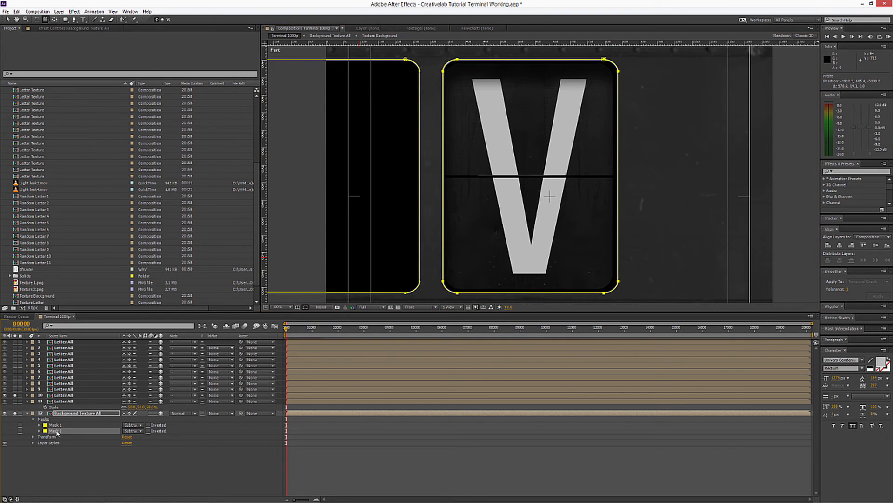
key(v)
double_click(444, 281)
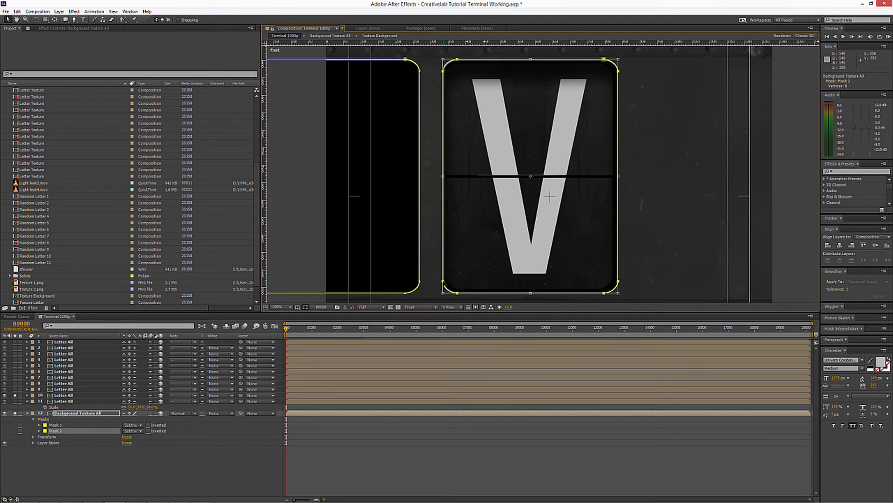
key(Left)
key(Left)
key(Left)
key(Left)
key(Left)
key(Left)
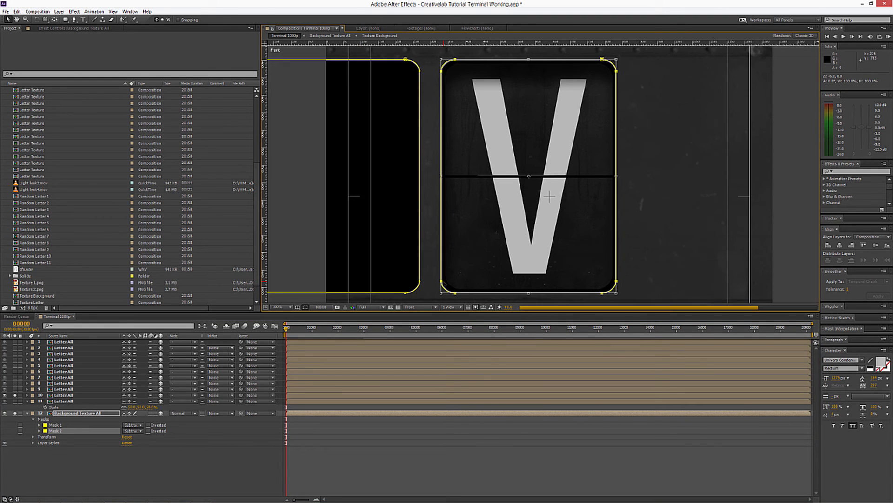
click(167, 459)
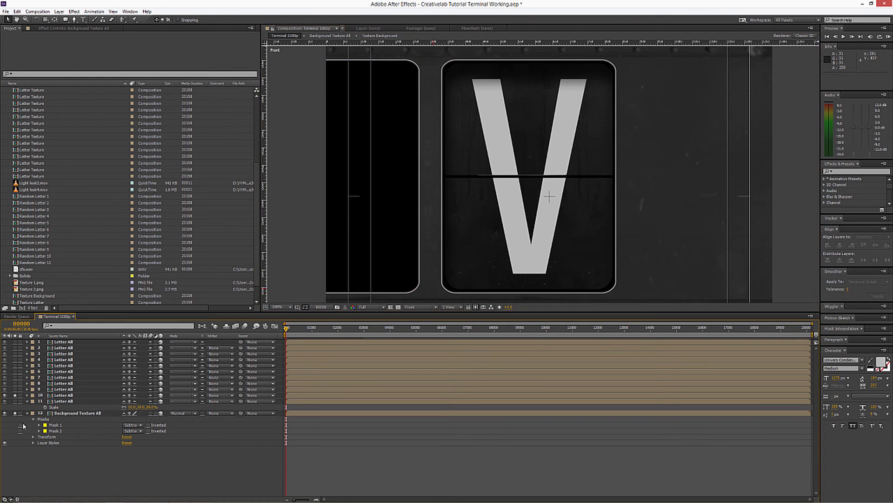
Duplicate Mask 2 on Background Texture All and solo the third letter tile (layer 9) in place of the second.
click(54, 432)
key(ctrl+d)
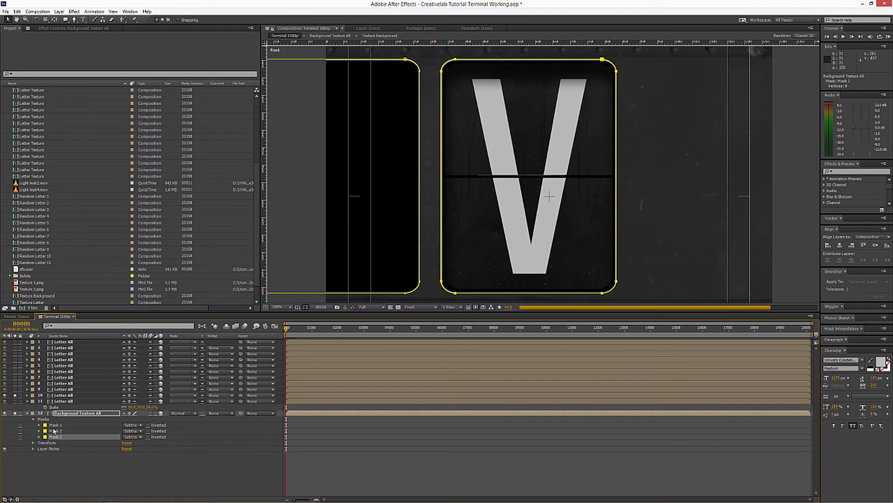
click(18, 395)
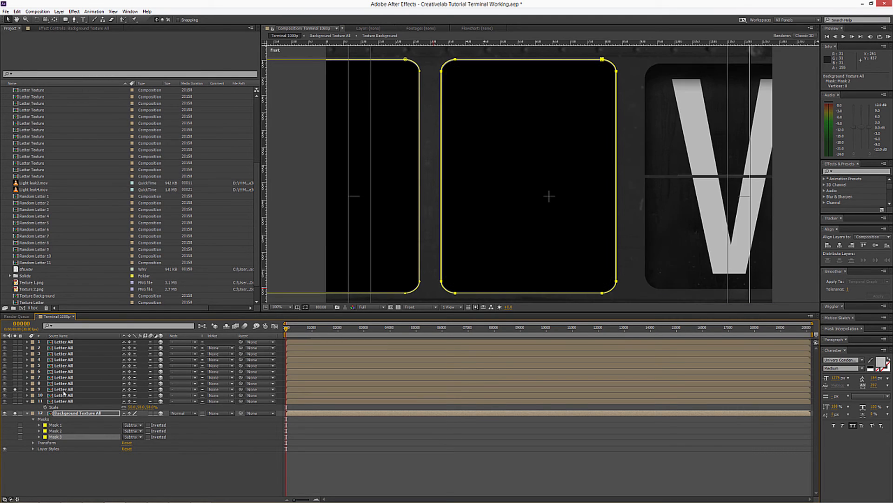
Enlarge the composition view and move Mask 3 horizontally to the right so it surrounds the third letter tile (layer 9).
click(64, 389)
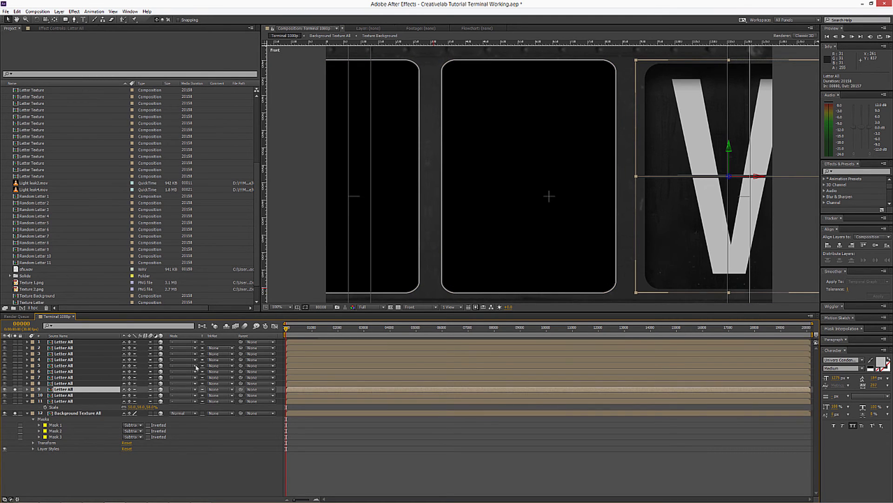
click(46, 19)
drag(490, 132, 312, 138)
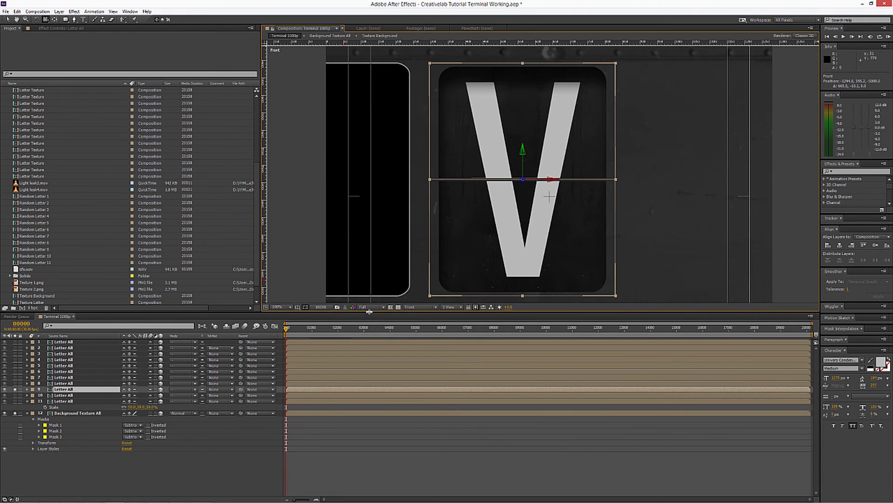
drag(369, 311, 369, 353)
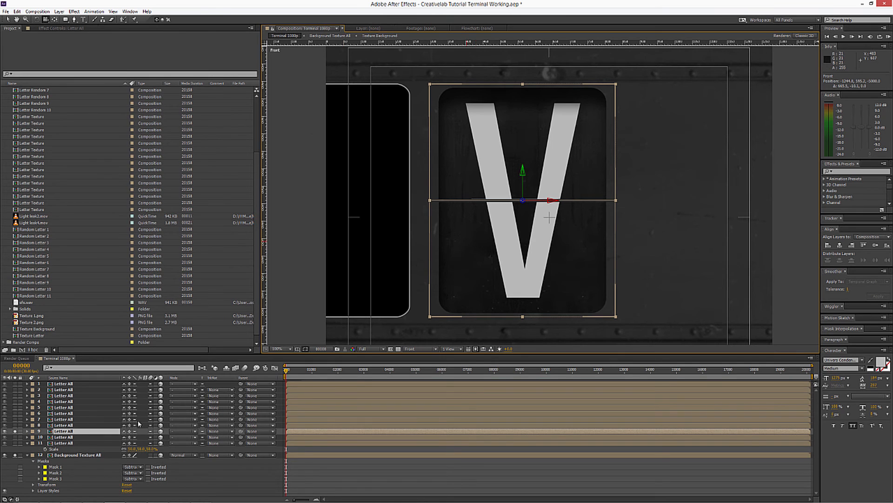
click(60, 478)
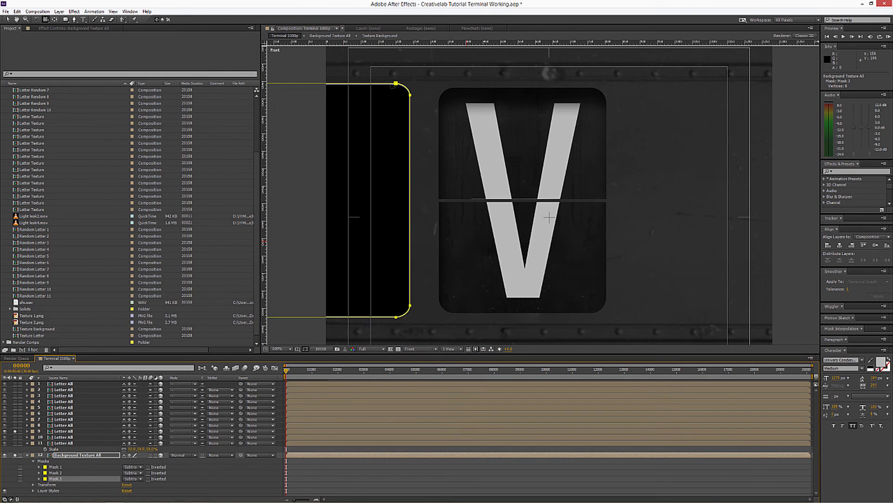
click(8, 20)
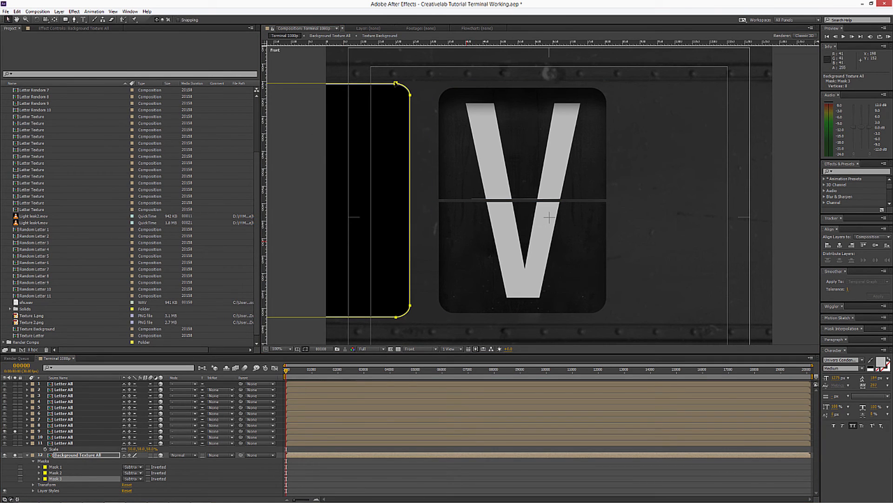
double_click(392, 93)
drag(392, 93, 571, 125)
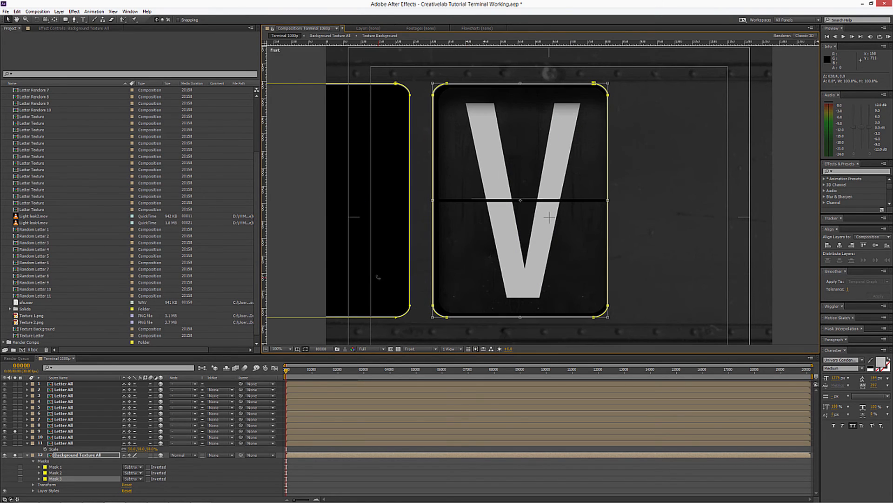
Nudge Mask 3 right by about seven pixels to center it around the third letter tile.
key(Right)
key(Right)
key(Right)
key(Right)
key(Right)
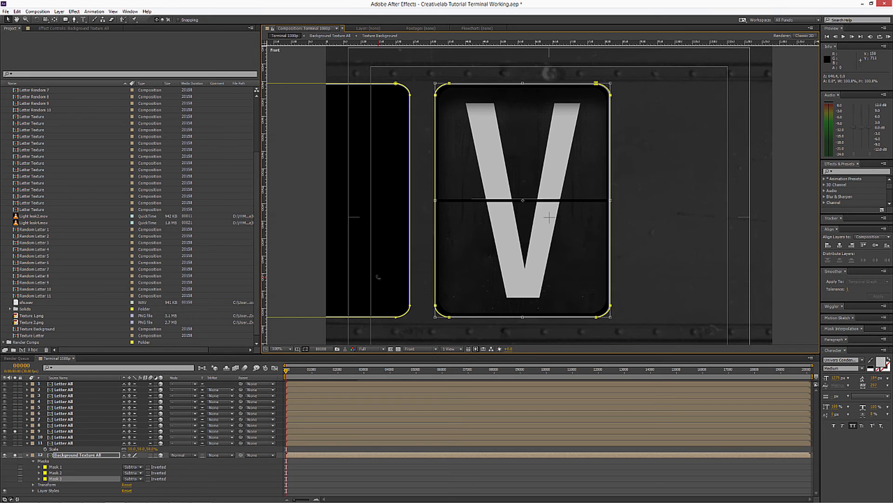
key(Left)
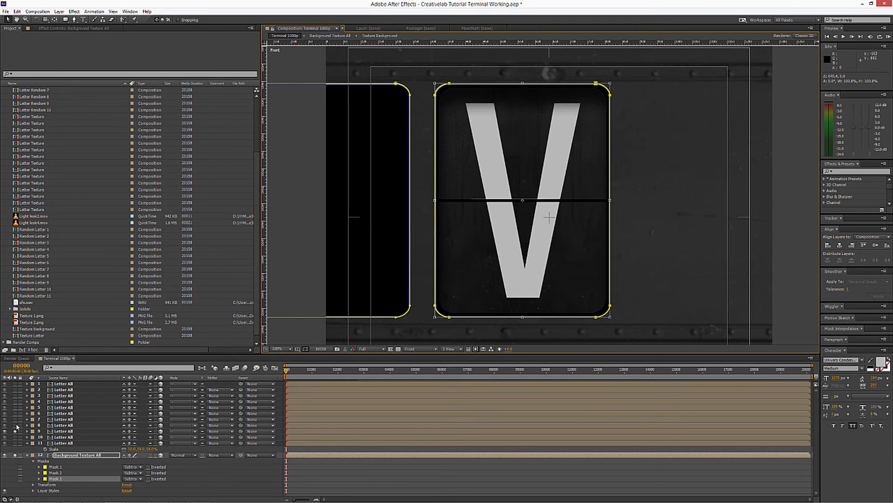
Solo the fourth letter tile (layer 8) alongside the third and duplicate Mask 3 on Background Texture All.
click(16, 425)
click(46, 478)
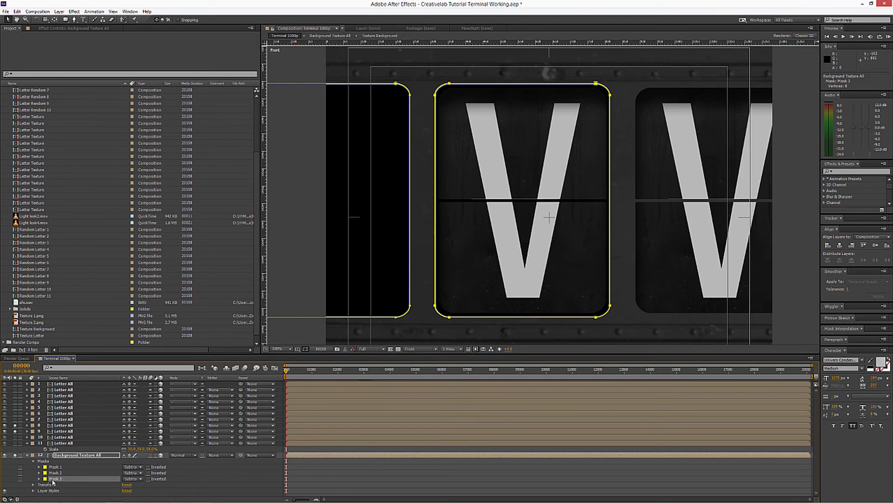
key(ctrl+d)
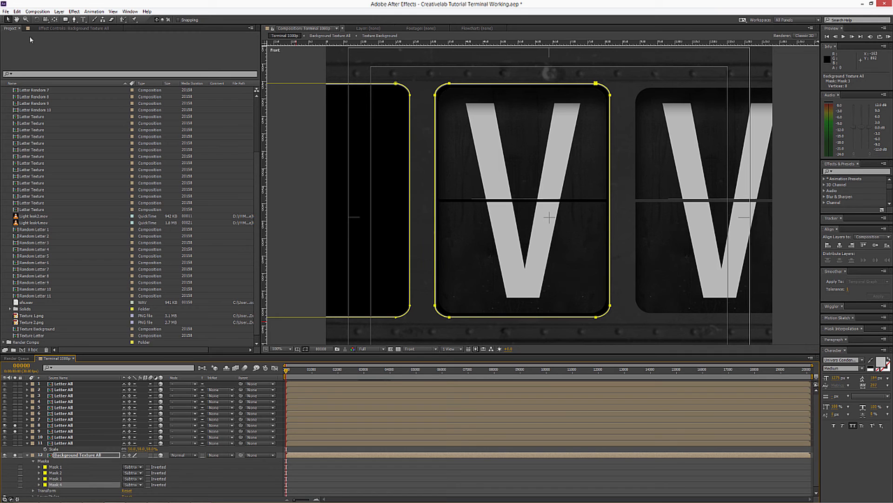
Move Mask 4 horizontally onto the fourth letter tile and nudge it 10 pixels right to center it.
double_click(596, 83)
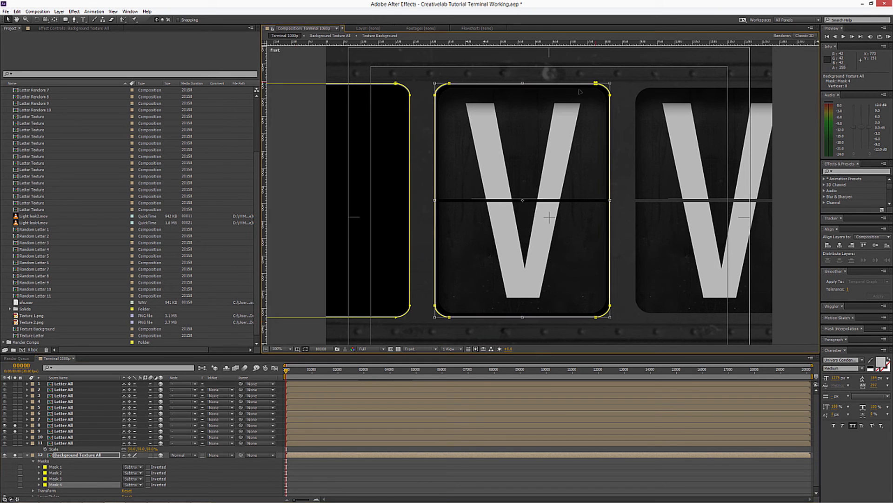
drag(514, 115, 679, 158)
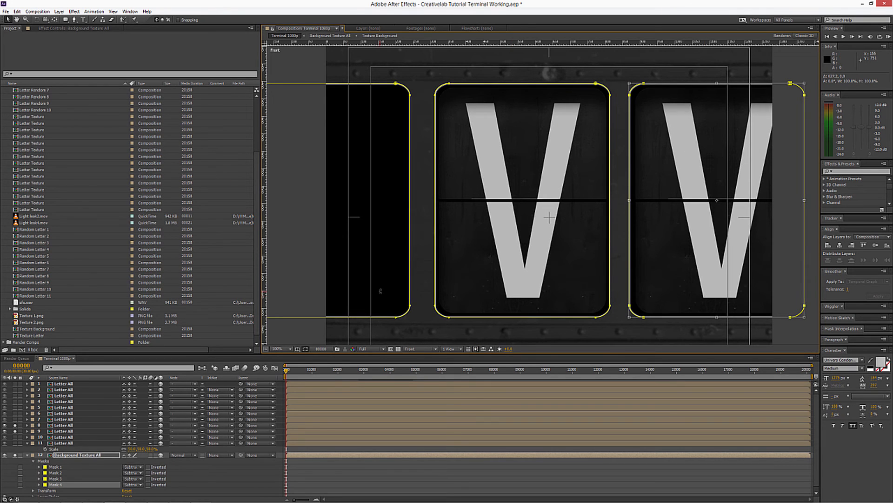
key(shift+Right)
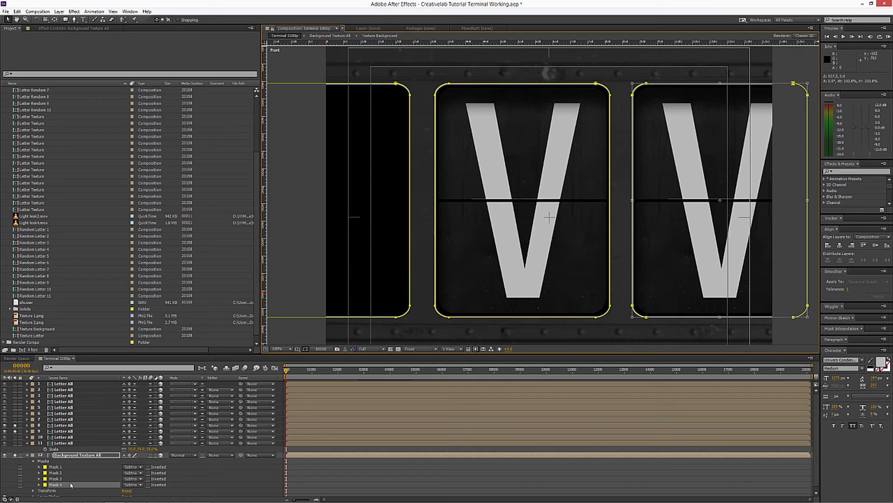
Solo the fifth letter tile (layer 7) in place of the third and fourth, and duplicate Mask 4.
click(57, 473)
click(15, 419)
click(14, 425)
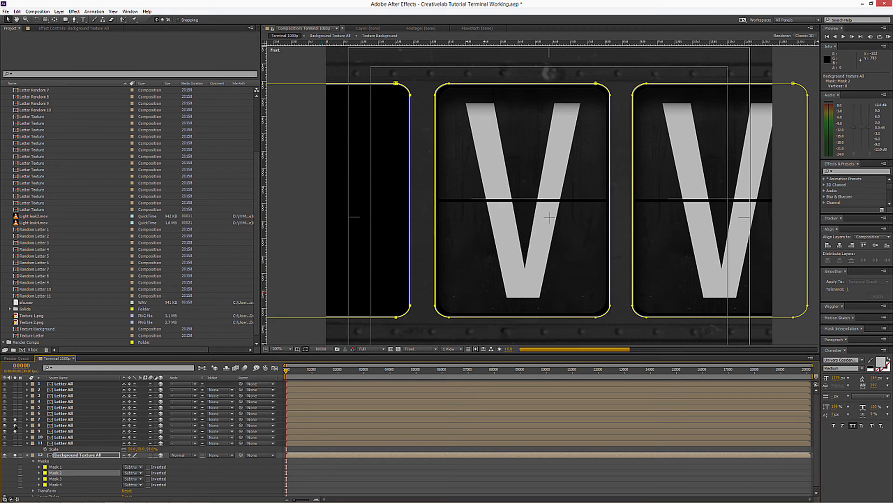
click(15, 431)
click(58, 484)
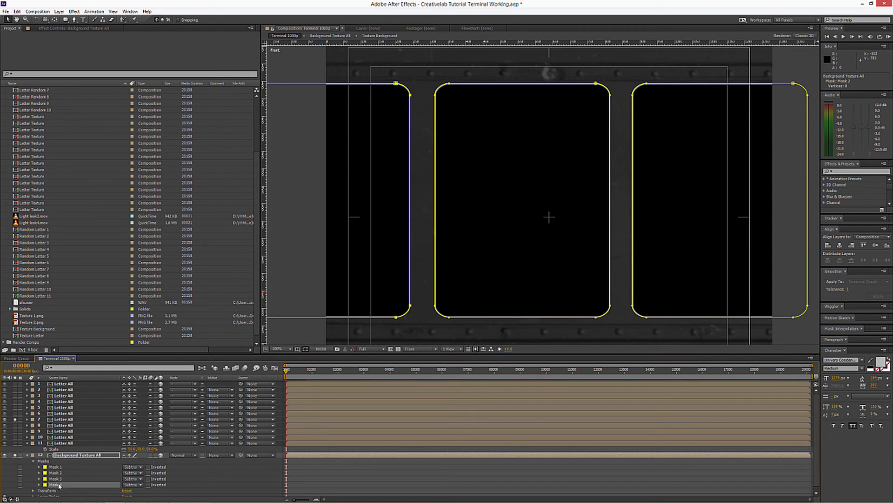
key(ctrl+d)
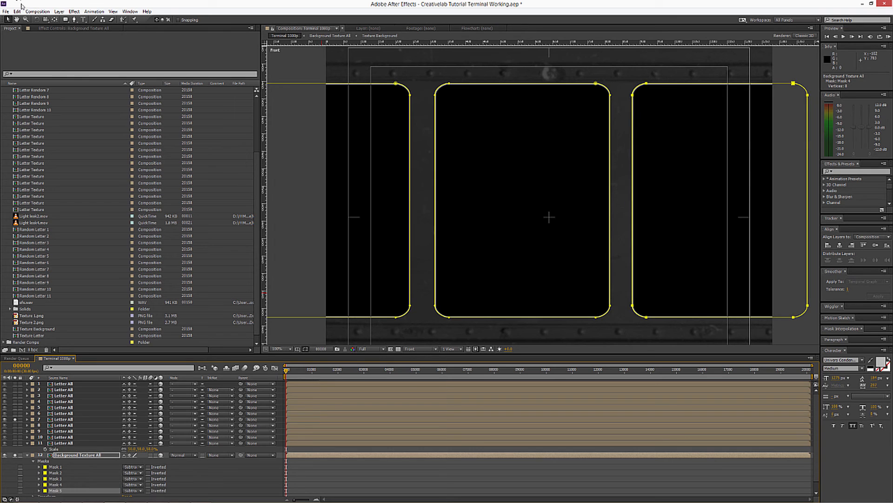
Move Mask 5 horizontally to the right so it surrounds the fifth letter tile.
click(46, 19)
drag(636, 168, 36, 177)
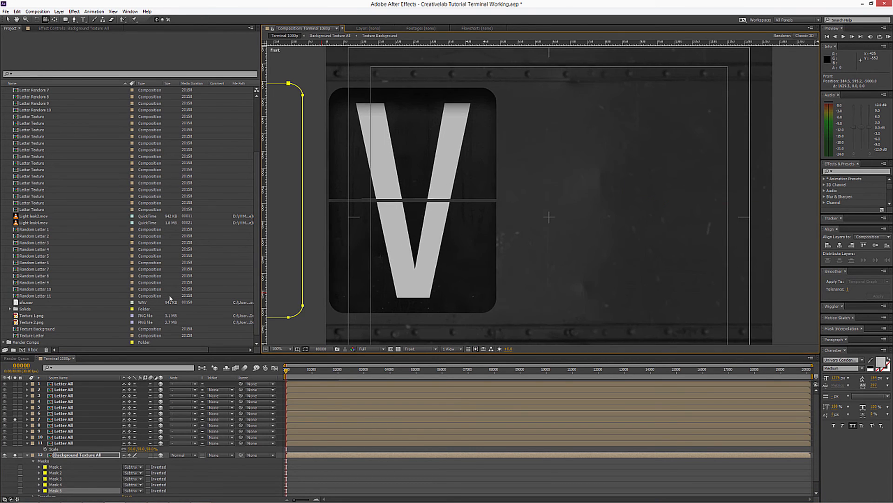
click(8, 19)
double_click(289, 83)
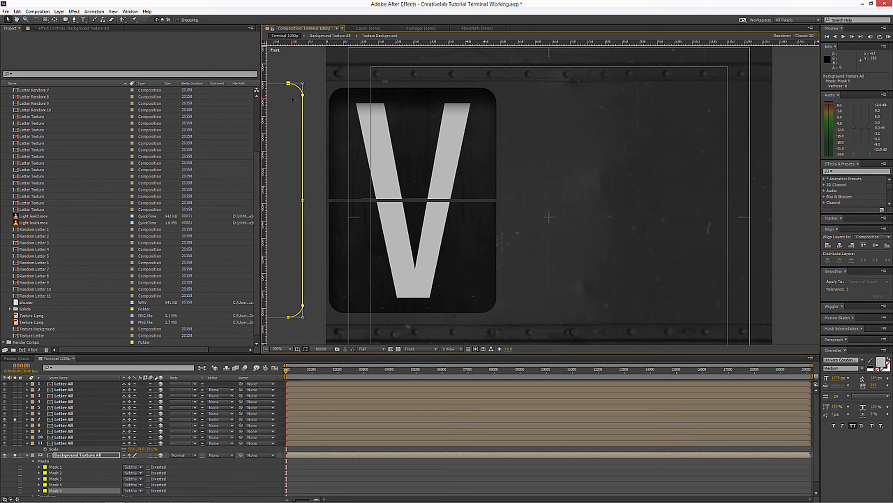
drag(291, 97, 490, 115)
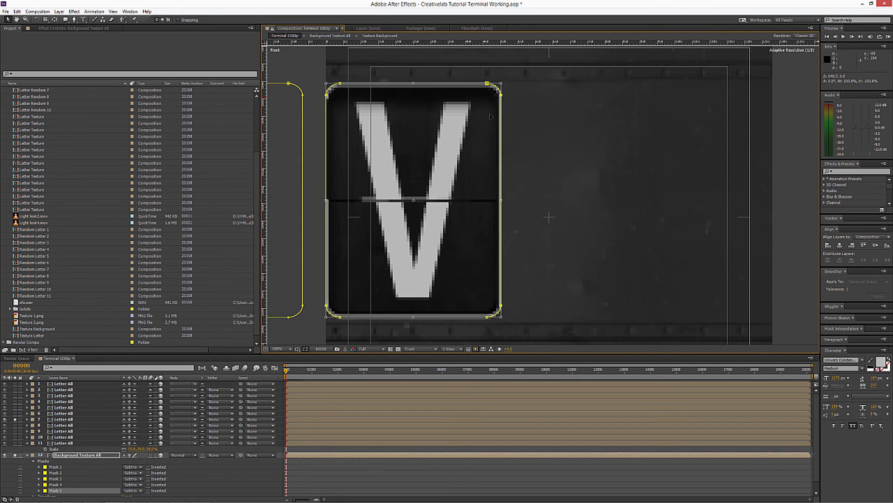
Nudge Mask 5 left by six pixels overall to center it around the fifth letter tile.
key(shift+Left)
key(Right)
key(Right)
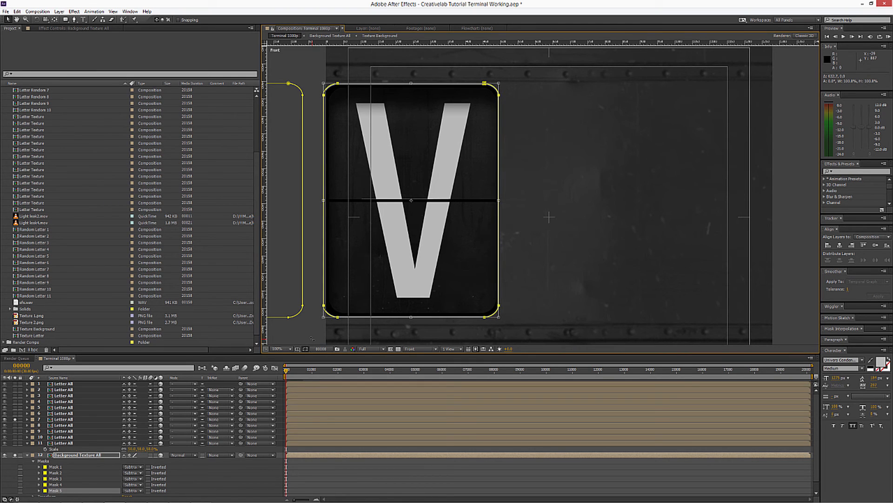
key(Right)
key(Right)
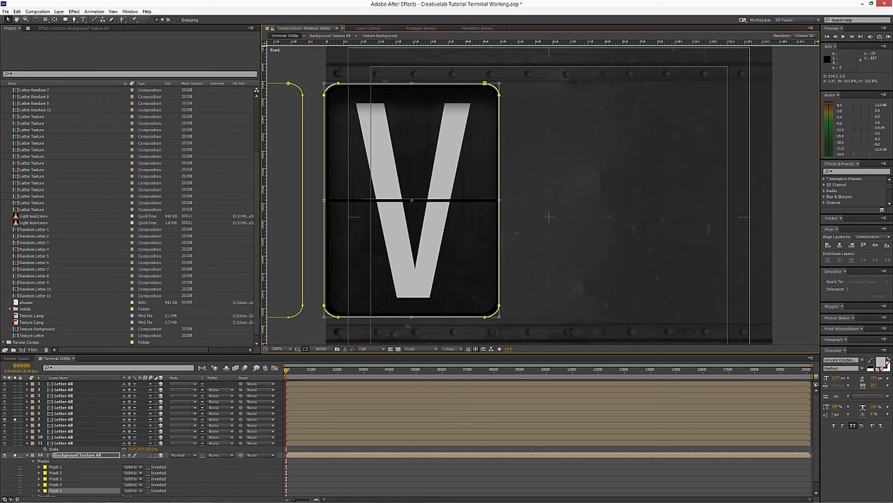
Solo the sixth letter tile (layer 6) in place of the fifth and move a duplicate of Mask 5 horizontally around it.
click(15, 414)
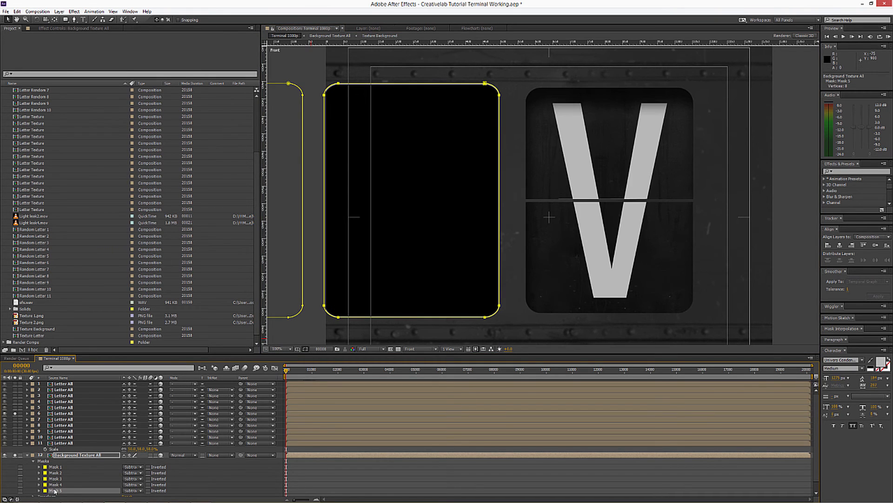
key(ctrl+d)
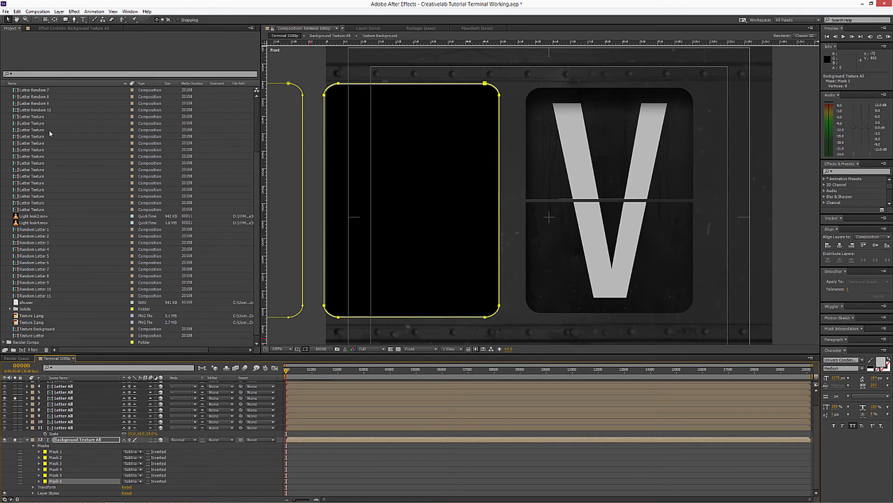
double_click(485, 84)
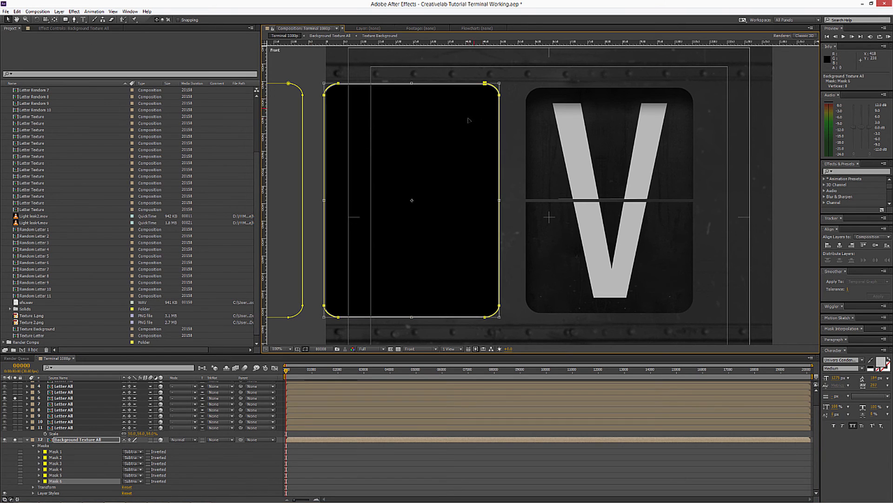
drag(467, 120, 653, 156)
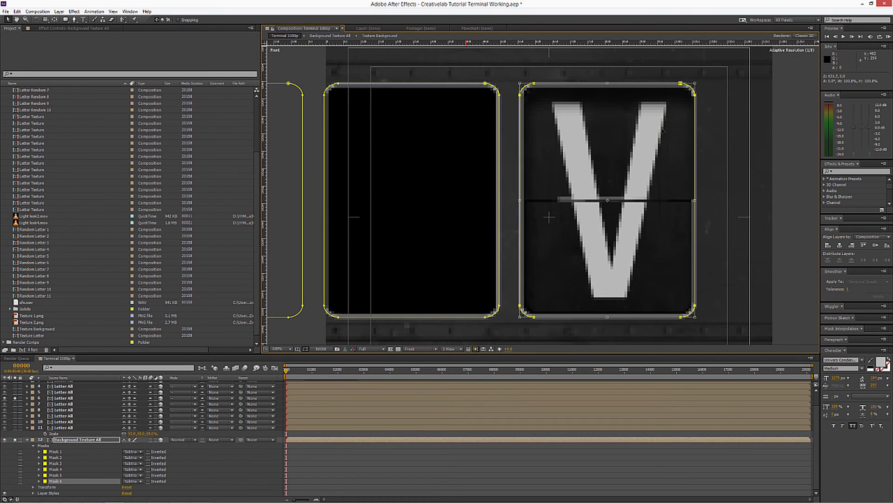
Nudge Mask 6 right by seven pixels overall to center it around the sixth letter tile.
key(shift+Right)
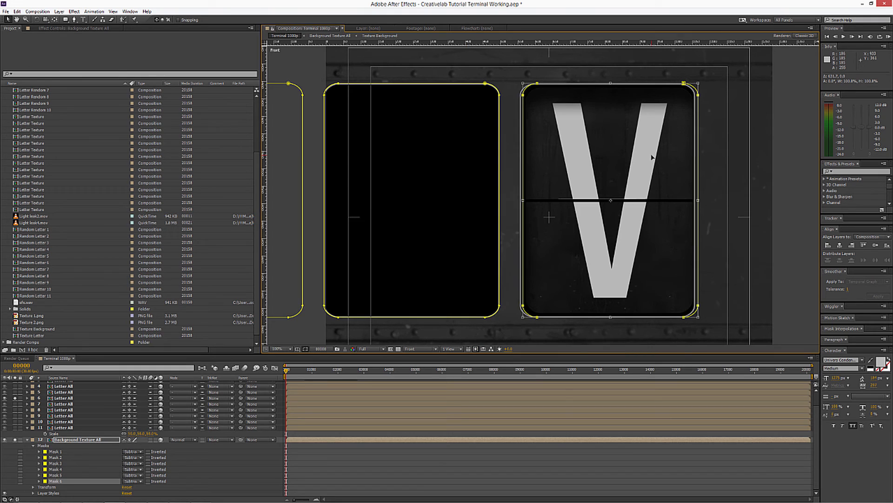
key(Left)
key(Left)
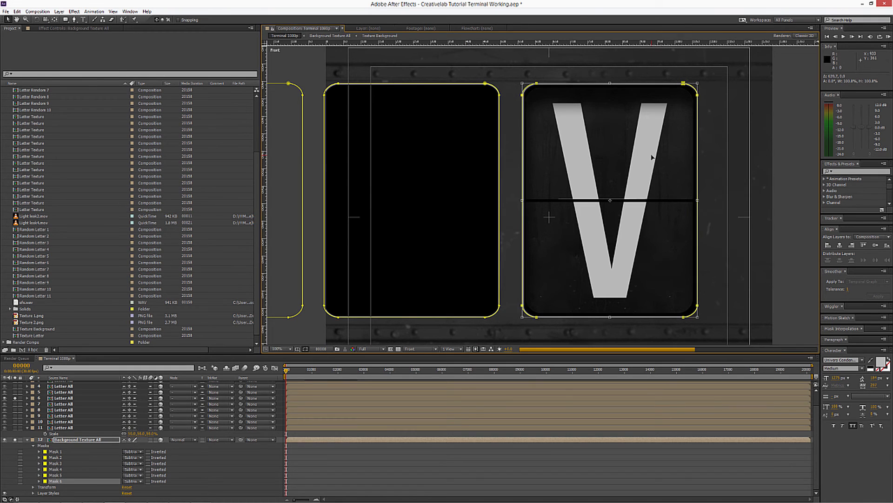
key(Left)
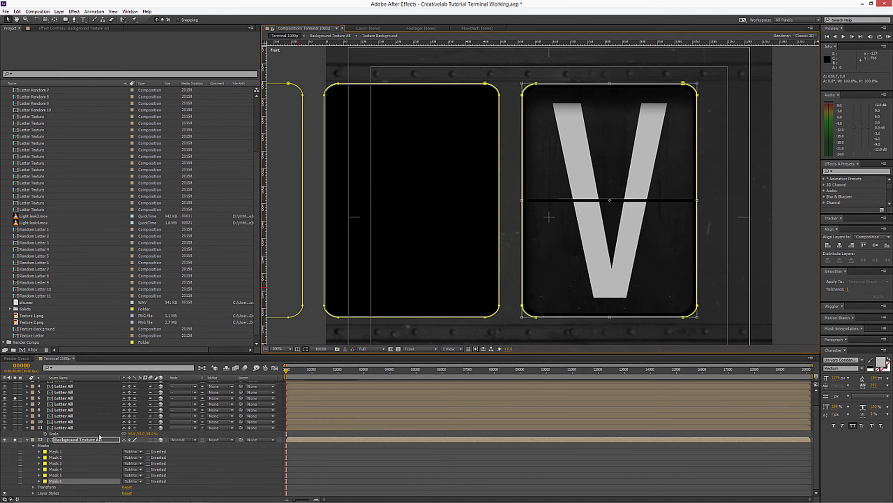
Solo the seventh letter tile (layer 5) in place of the sixth and duplicate Mask 6.
click(15, 393)
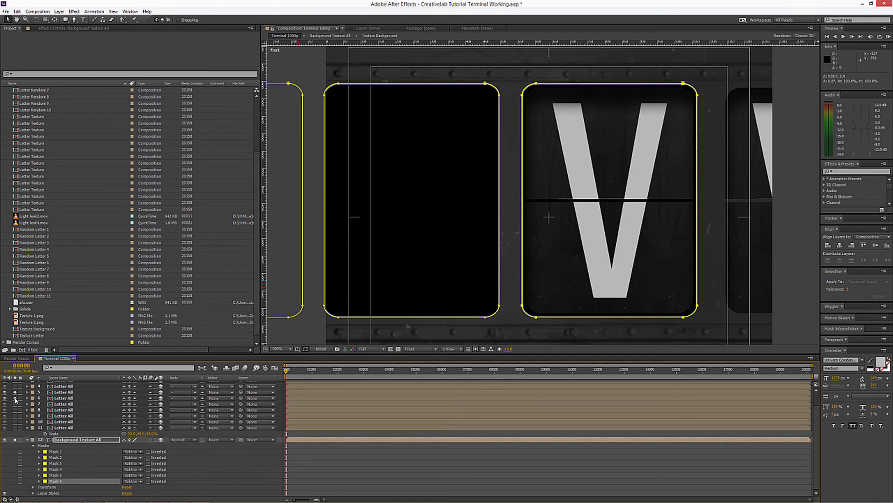
click(59, 482)
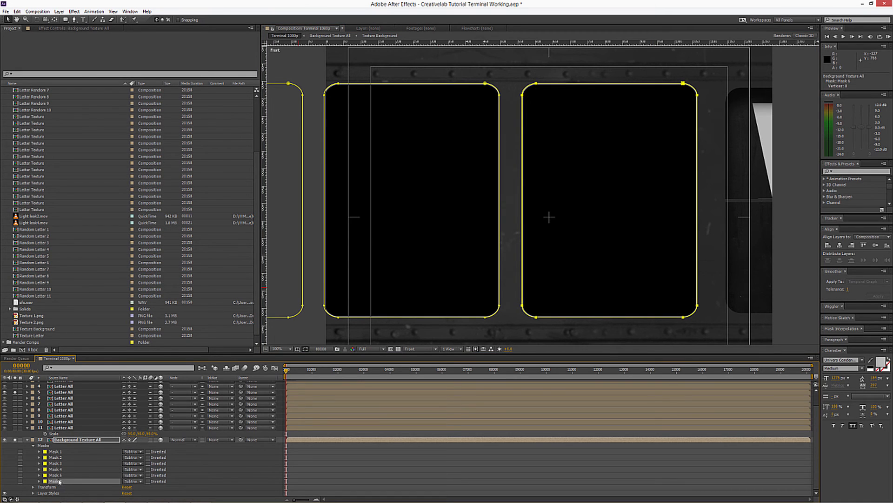
key(ctrl+d)
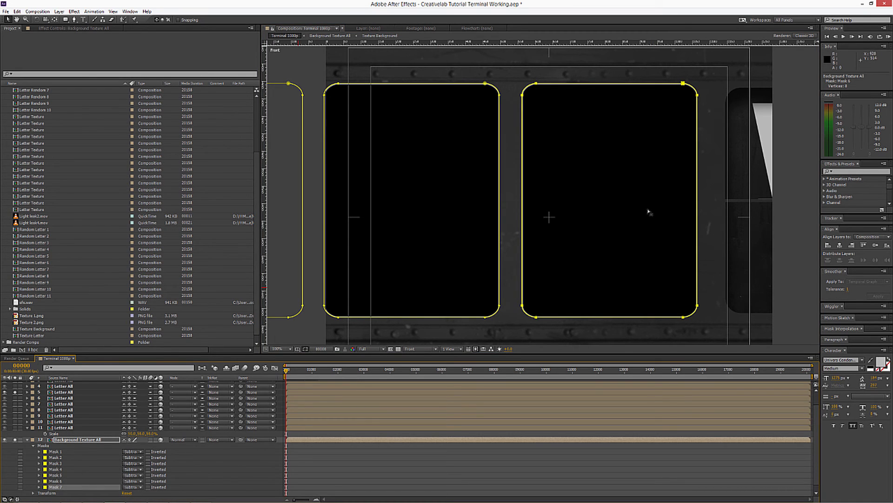
Move Mask 7 horizontally to the right so it surrounds the seventh letter tile.
key(y)
drag(653, 208, 259, 191)
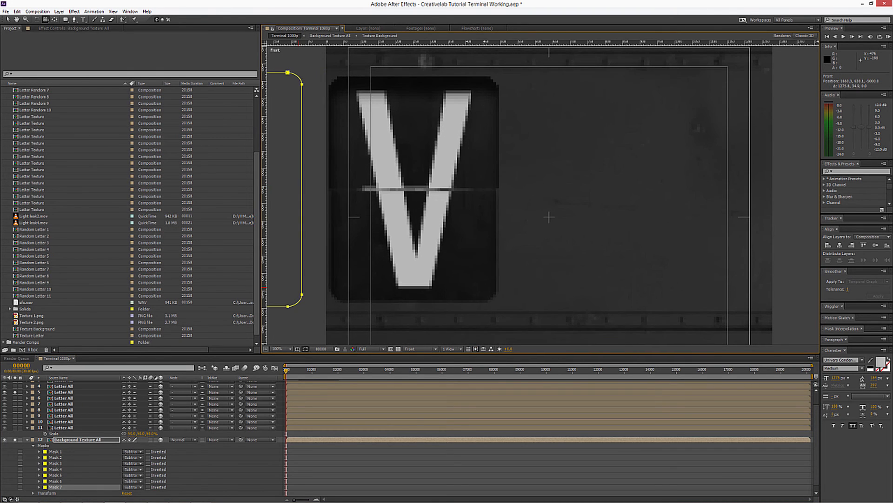
click(8, 20)
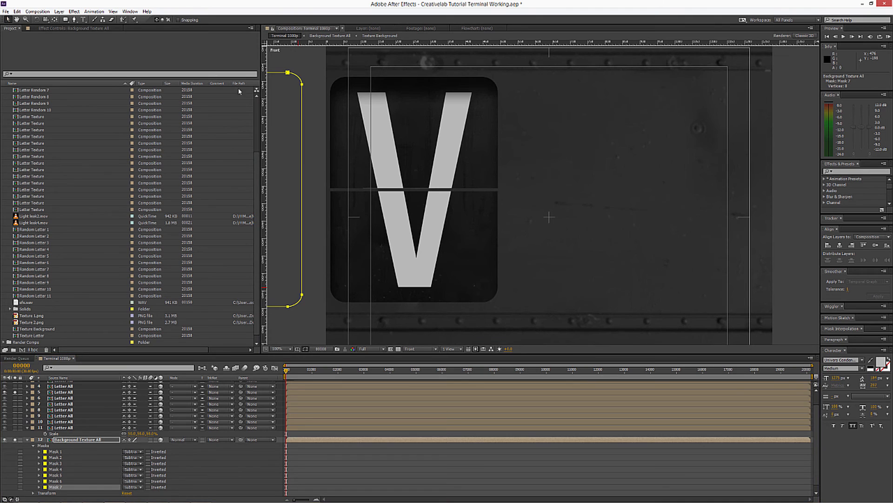
double_click(289, 73)
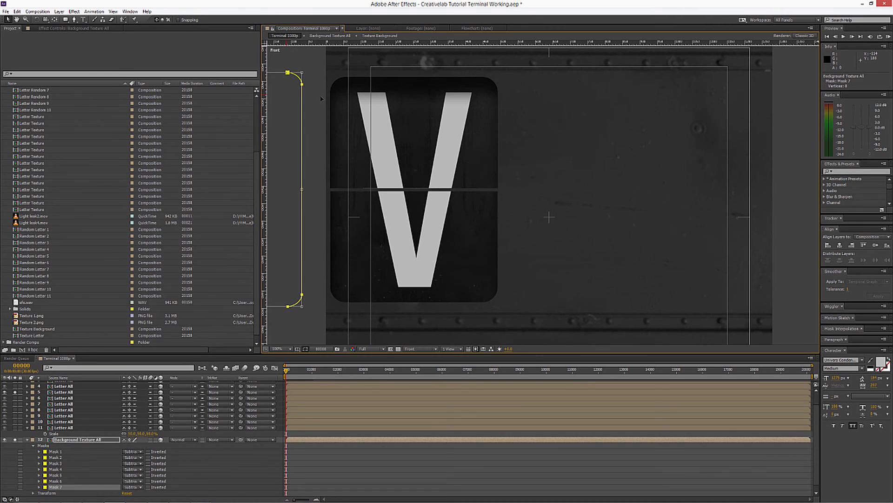
drag(286, 98, 483, 117)
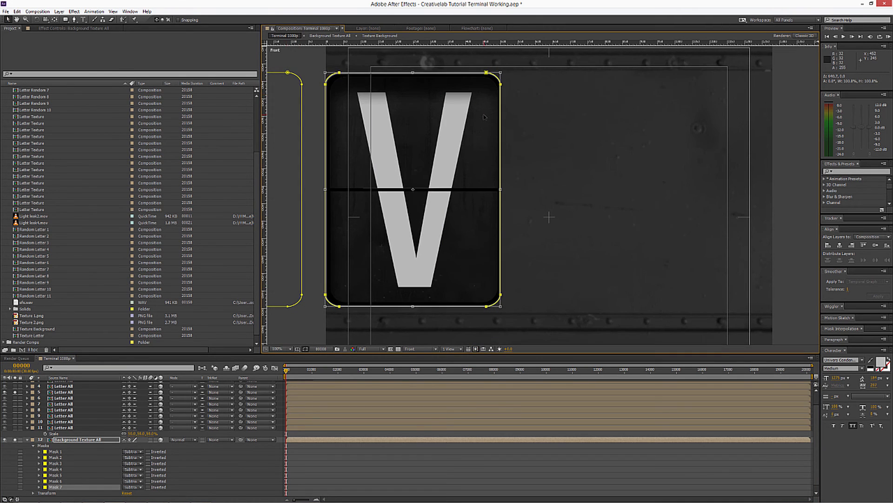
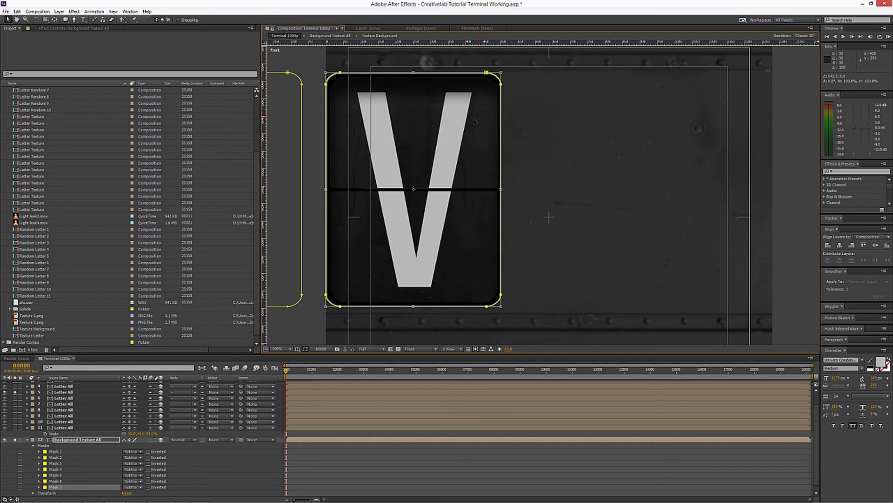
Solo the eighth letter tile (layer 4) in place of the seventh and duplicate Mask 7.
click(14, 386)
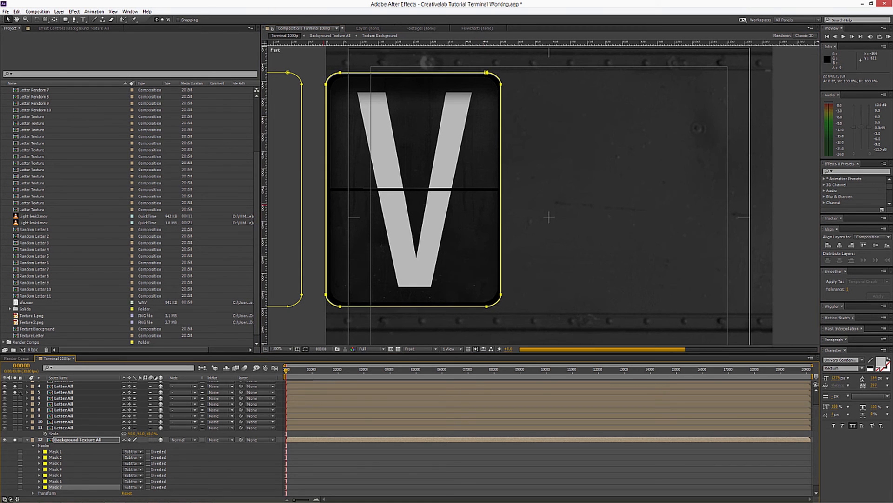
click(55, 487)
key(ctrl+d)
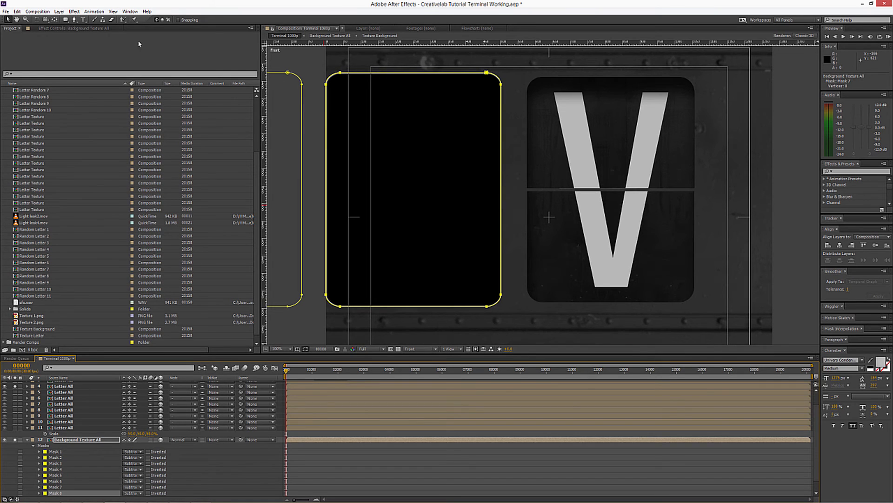
Move Mask 8 horizontally to the right and nudge it until it is centered around the eighth letter tile.
key(ctrl+t)
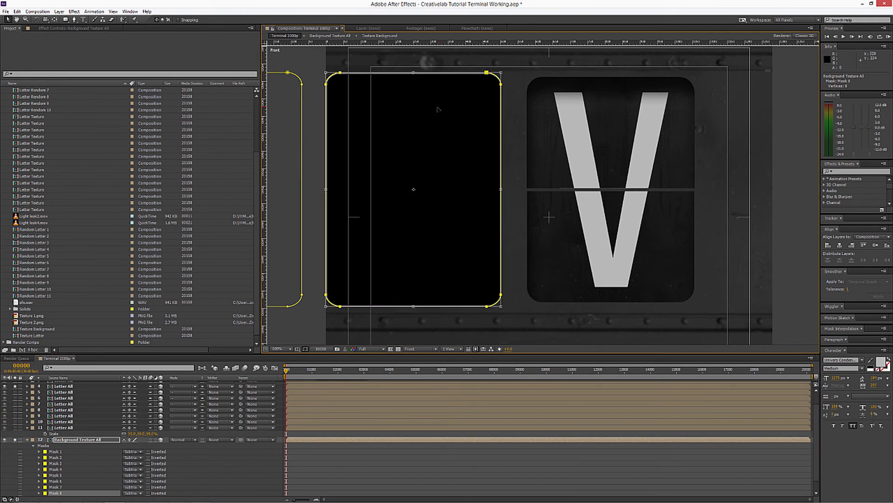
drag(437, 108, 638, 138)
key(Right)
key(Right)
key(Right)
key(Right)
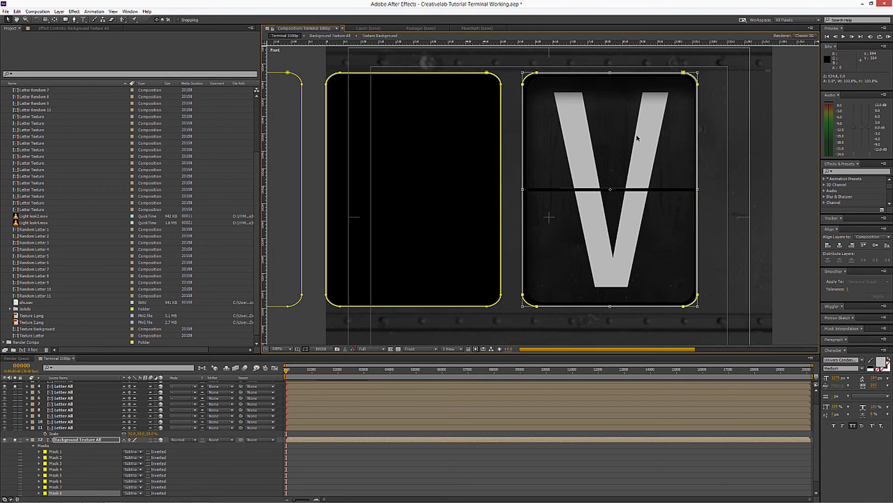
Solo the ninth letter tile (layer 3) in place of the eighth and duplicate Mask 8.
scroll(19, 390, up, 1)
click(16, 395)
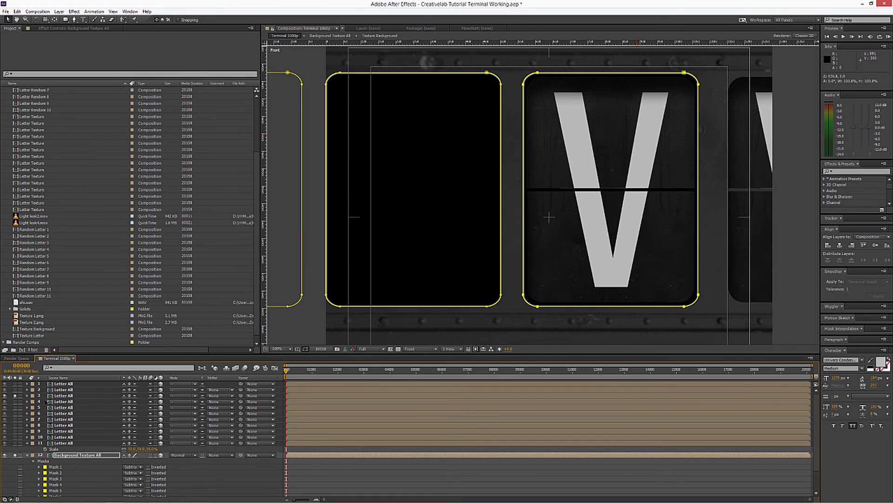
scroll(56, 429, down, 2)
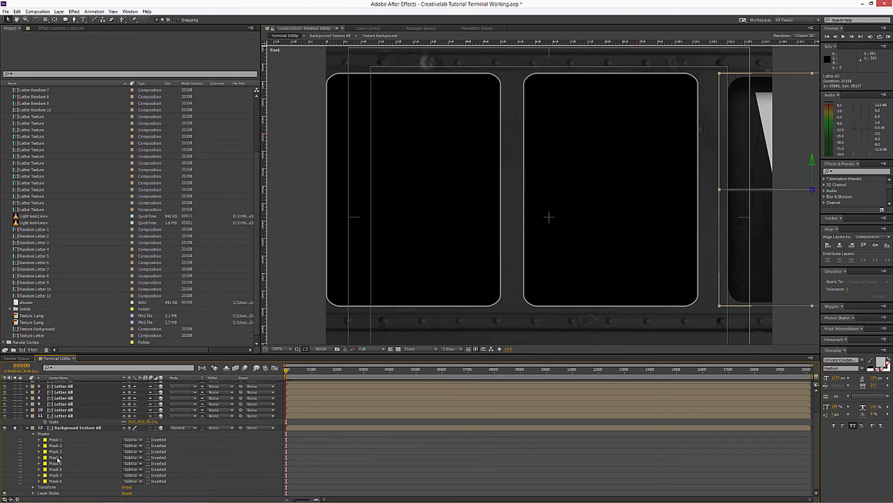
click(56, 482)
key(ctrl+d)
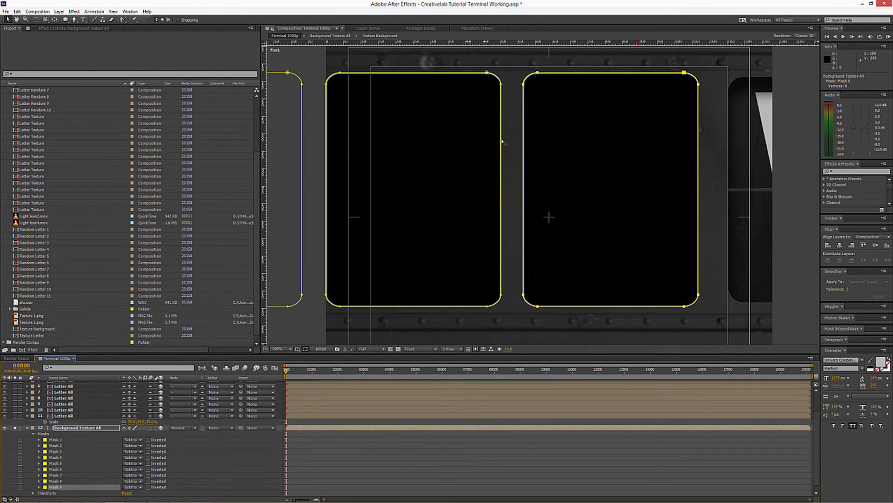
Move Mask 9 horizontally to the right so it surrounds the ninth letter tile.
key(ctrl+t)
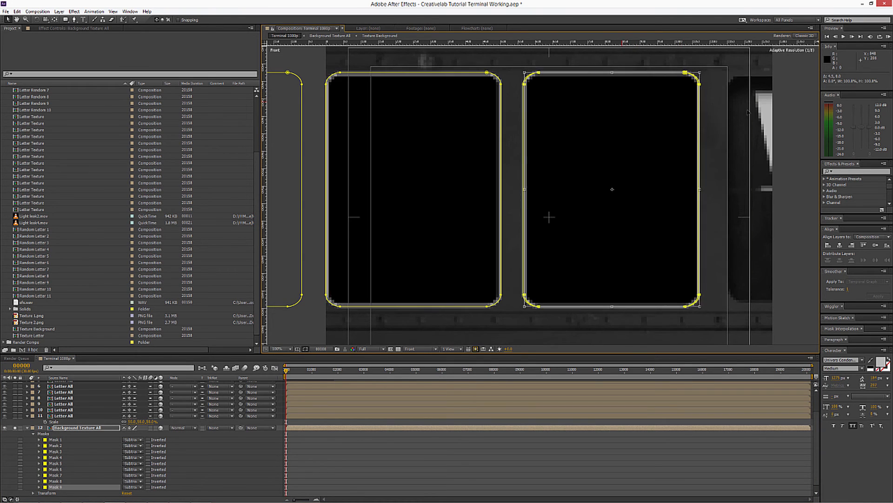
drag(626, 100, 817, 123)
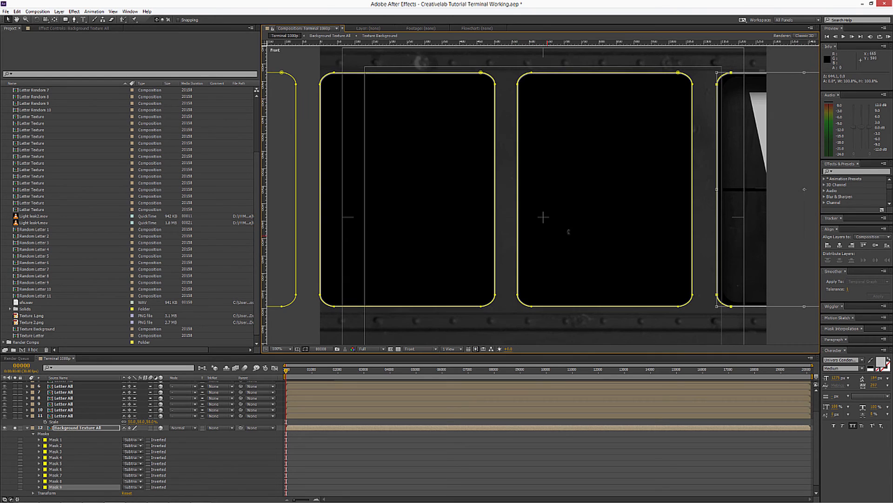
key(c)
key(Return)
drag(618, 204, 248, 198)
scroll(140, 303, down, 1)
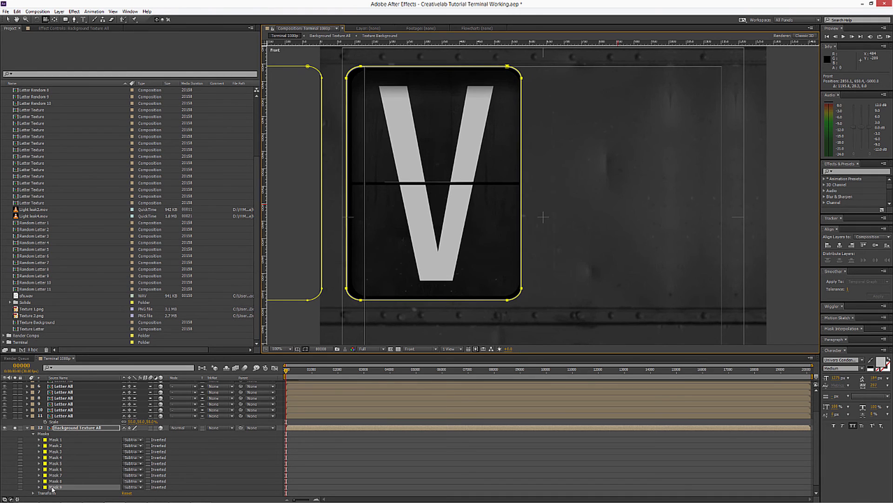
Nudge Mask 9 right by five pixels overall to center it around the ninth letter tile.
click(8, 19)
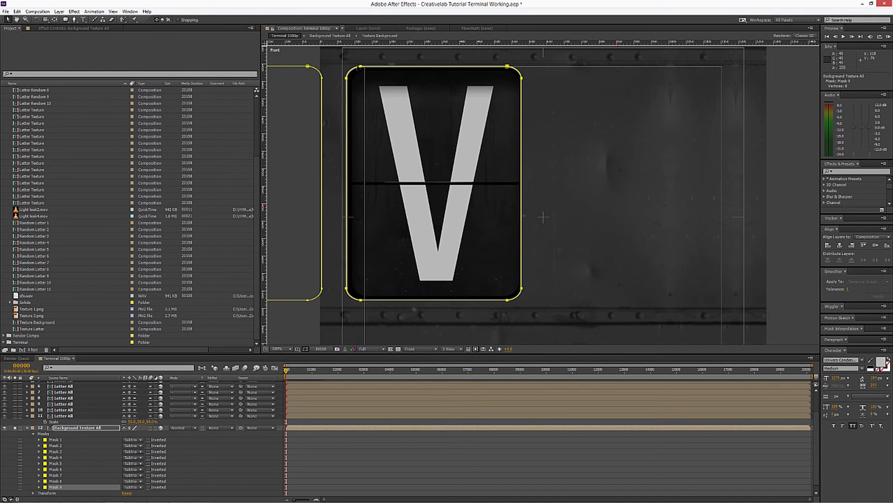
double_click(362, 68)
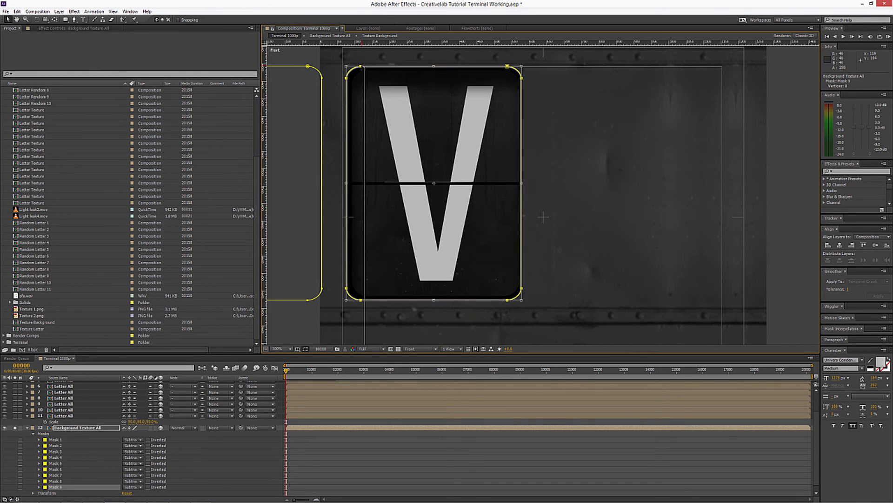
key(shift+Right)
key(Left)
key(Left)
key(Left)
key(Left)
key(Left)
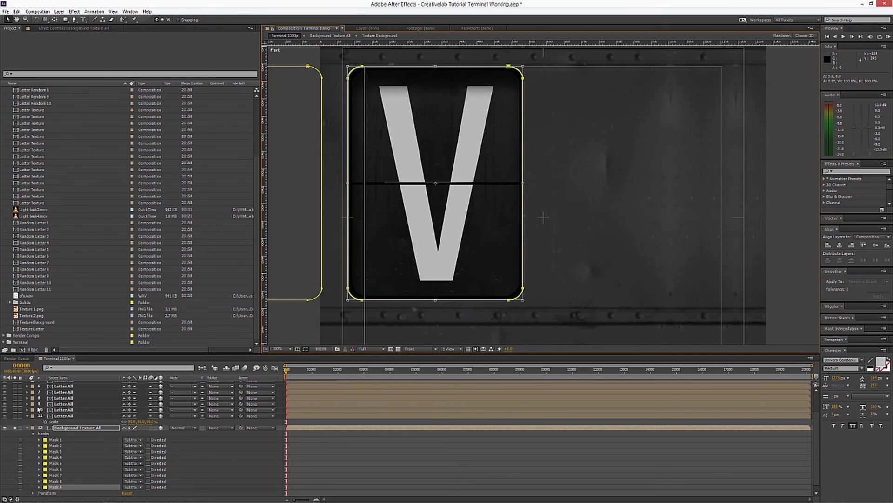
Solo the tenth letter tile (layer 2) in place of the ninth and move a duplicate of Mask 9 horizontally around it.
scroll(39, 410, up, 3)
click(15, 390)
click(15, 396)
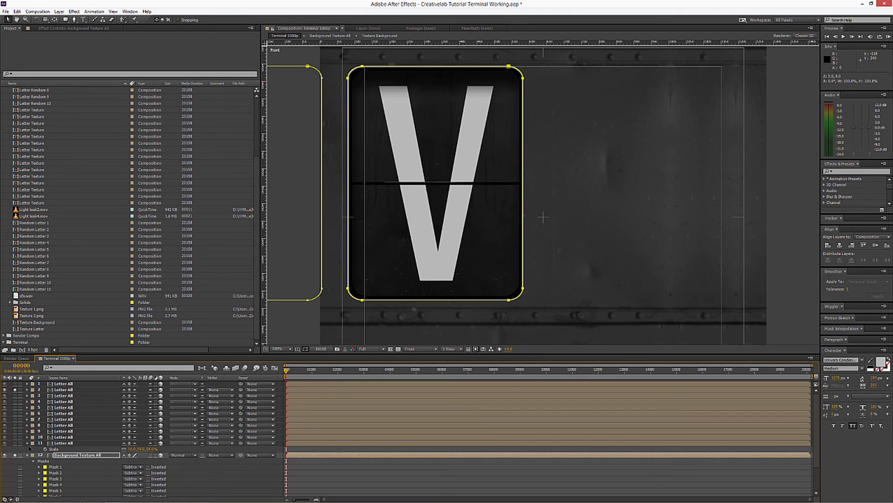
scroll(58, 458, down, 3)
key(ctrl+d)
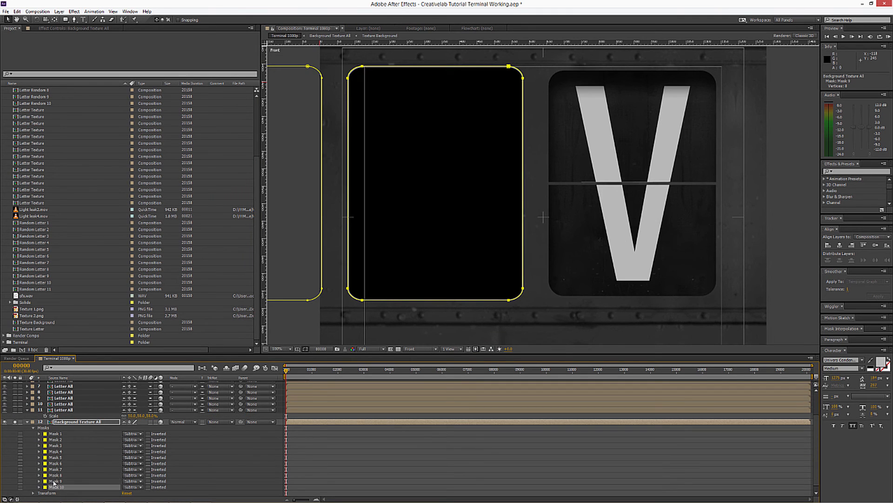
double_click(508, 66)
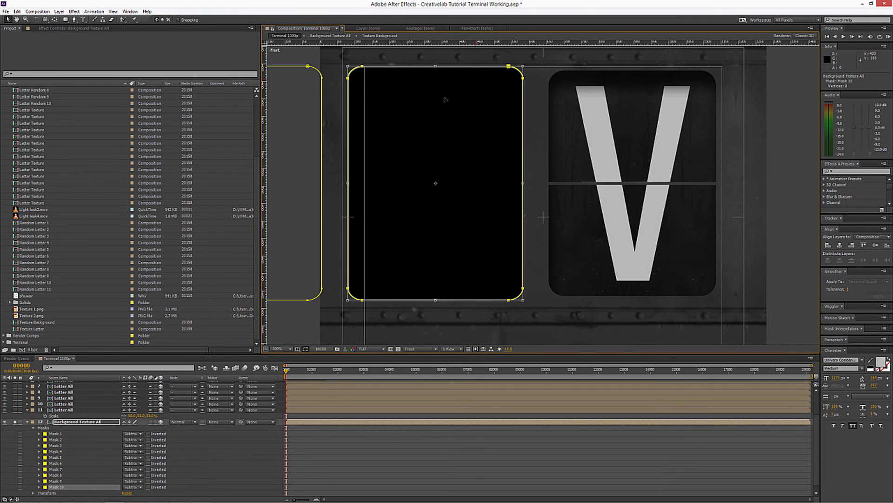
drag(427, 106, 622, 110)
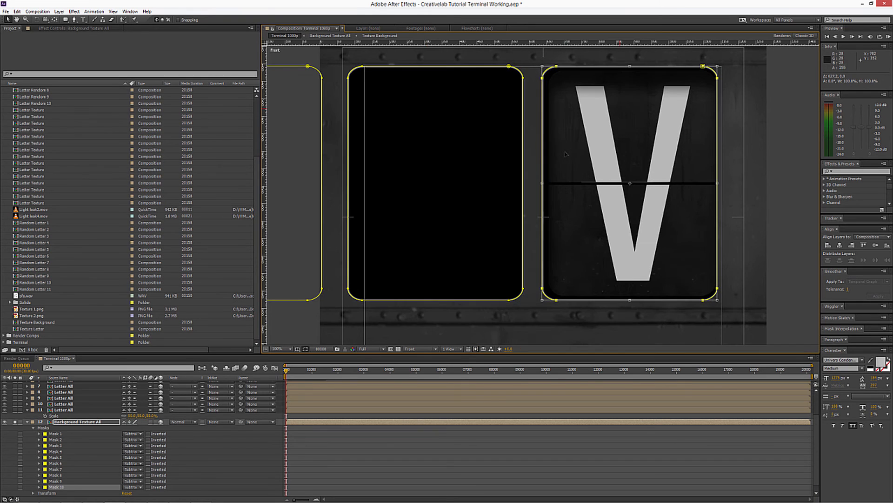
Nudge Mask 10 right by eight pixels overall to center it around the tenth letter tile.
key(Right)
key(Right)
key(Right)
key(Right)
key(Right)
key(Right)
key(Right)
key(Right)
key(Left)
key(Left)
key(Left)
key(Left)
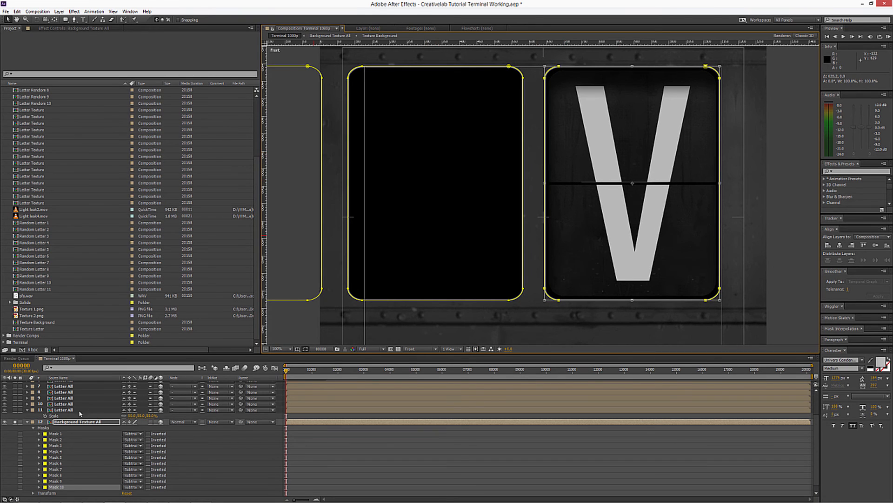
Solo the eleventh letter tile (layer 1) in place of the tenth and move a duplicate of Mask 10 horizontally around it.
scroll(12, 391, up, 3)
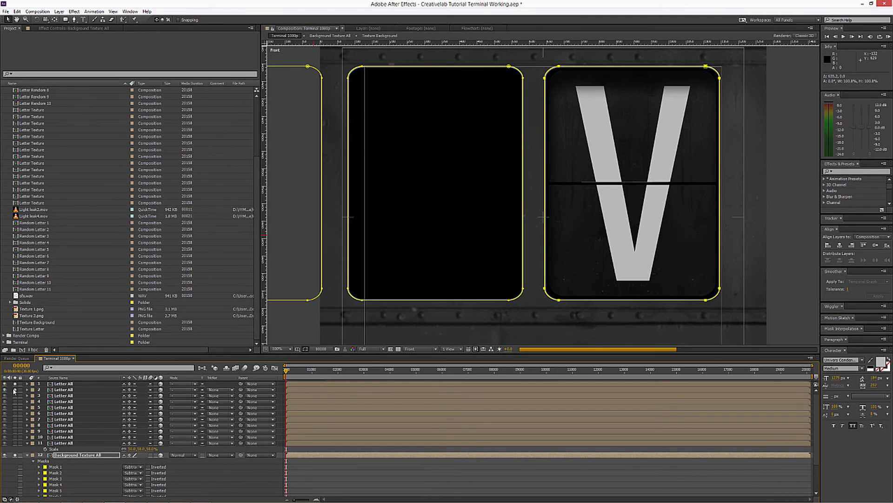
scroll(42, 465, down, 2)
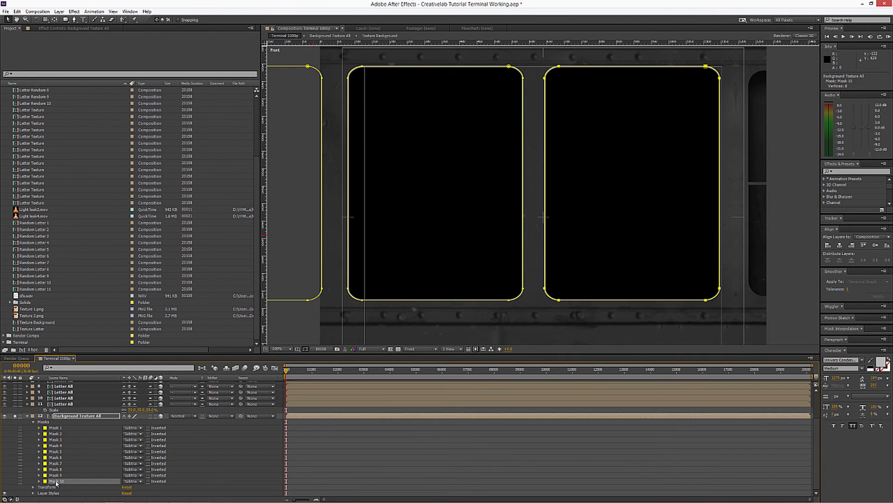
key(ctrl+d)
click(46, 20)
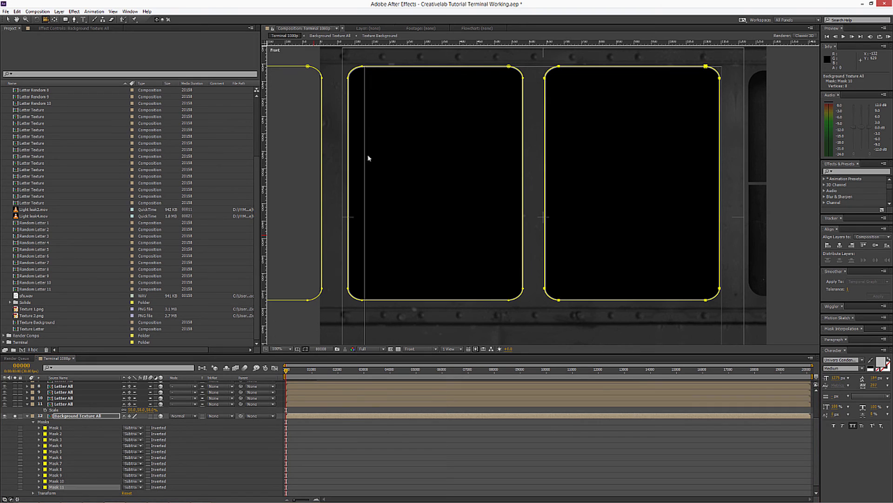
drag(380, 184, 102, 195)
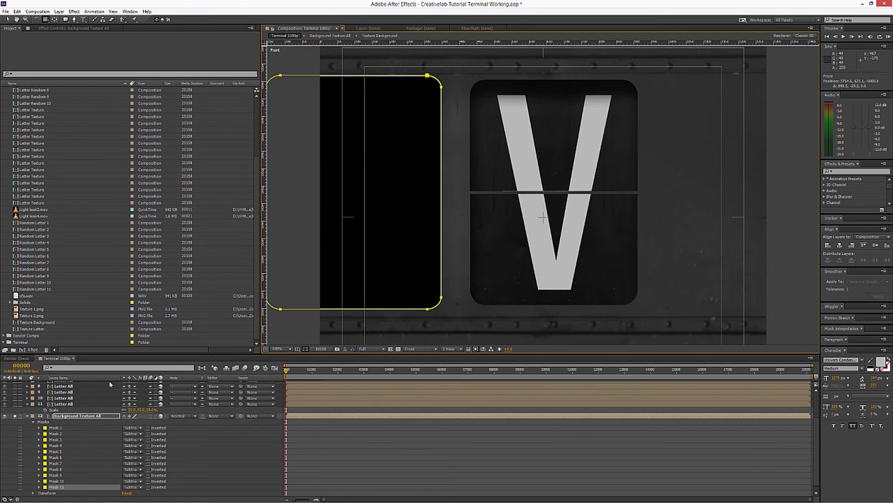
click(8, 20)
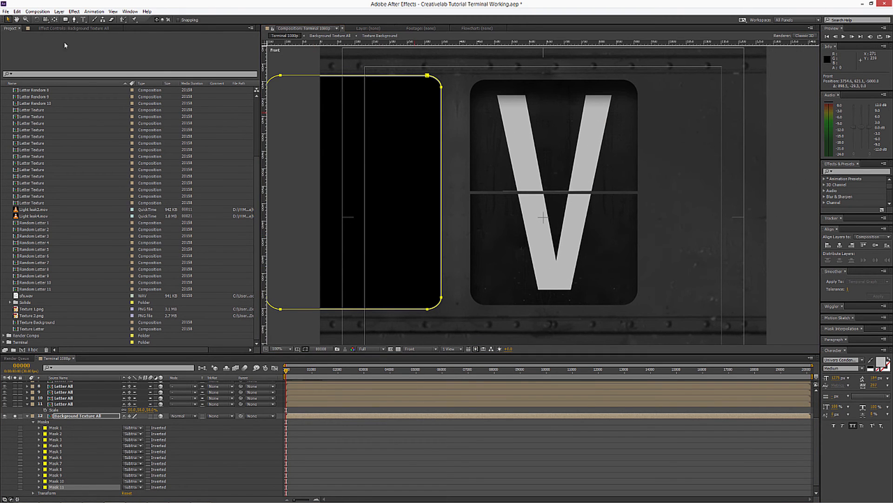
double_click(426, 76)
drag(395, 118, 596, 132)
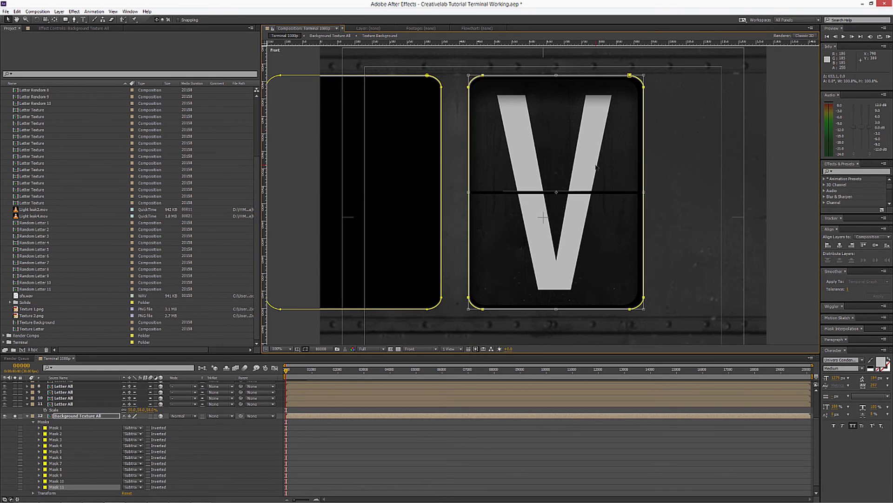
Nudge Mask 11 slightly left to center it around the eleventh letter tile.
key(Left)
key(Left)
key(Left)
key(Left)
key(Left)
key(Left)
key(Left)
key(Left)
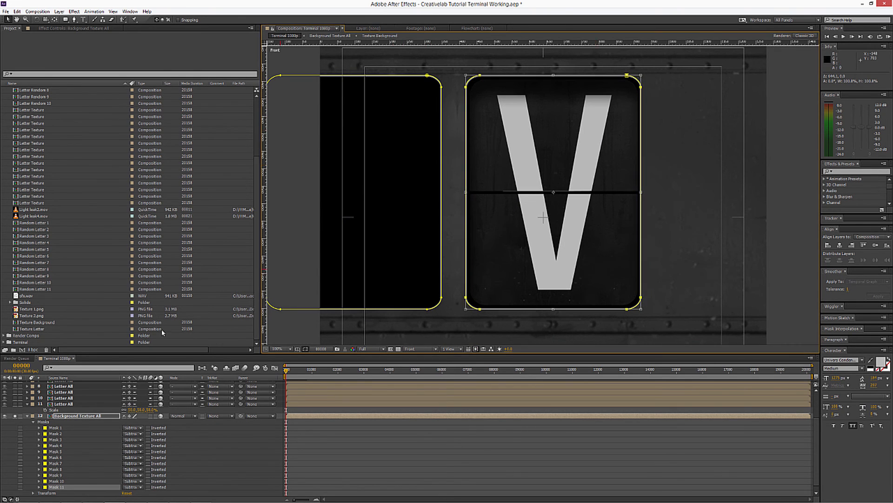
Select all layers, collapse their expanded properties and turn off every solo switch.
click(33, 442)
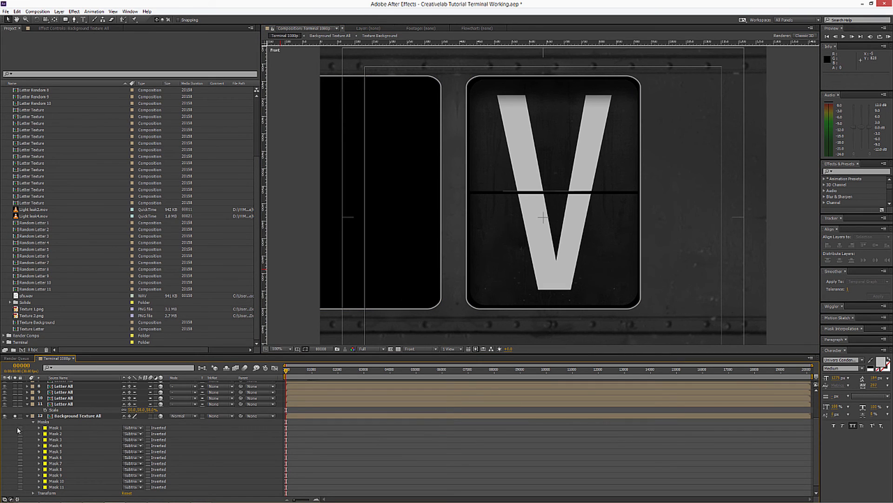
key(ctrl+a)
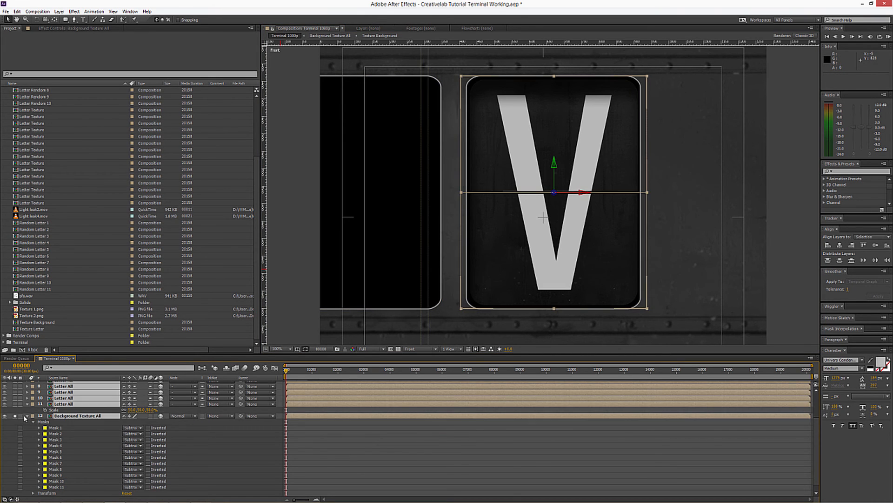
click(26, 416)
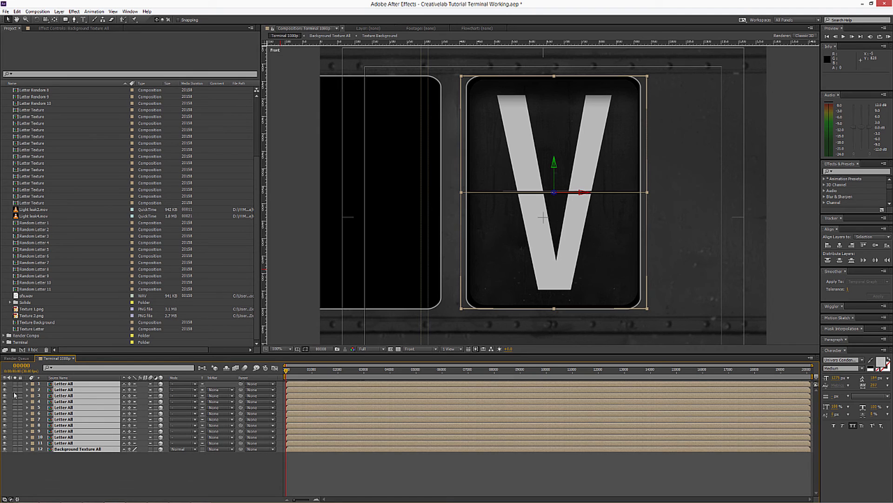
Check the board through the Active Camera view and deselect all layers.
click(456, 349)
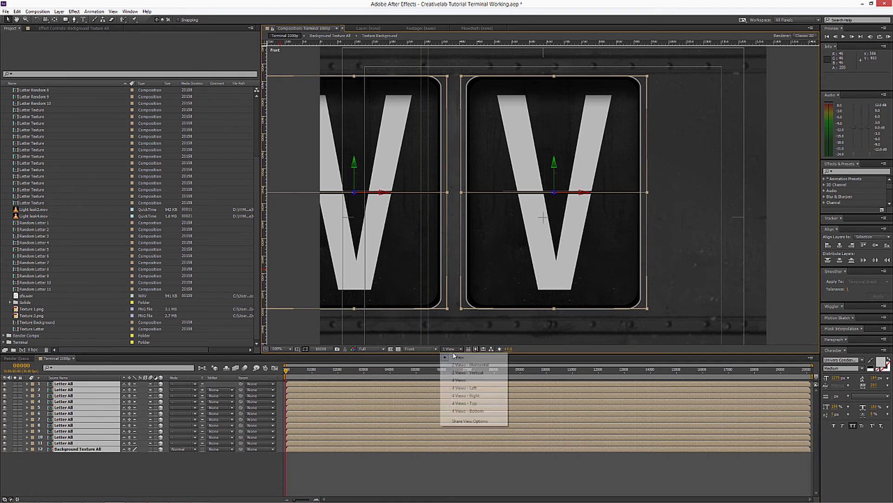
click(422, 350)
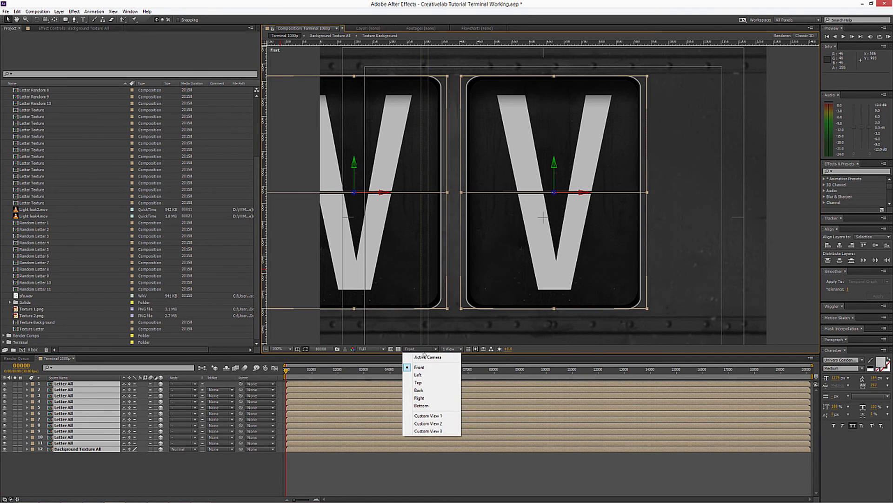
click(423, 350)
click(422, 350)
click(421, 357)
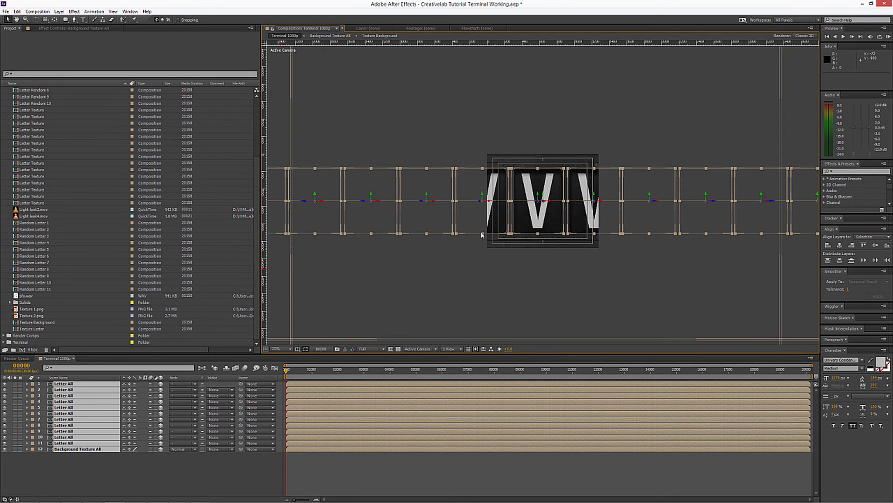
key(c)
click(82, 472)
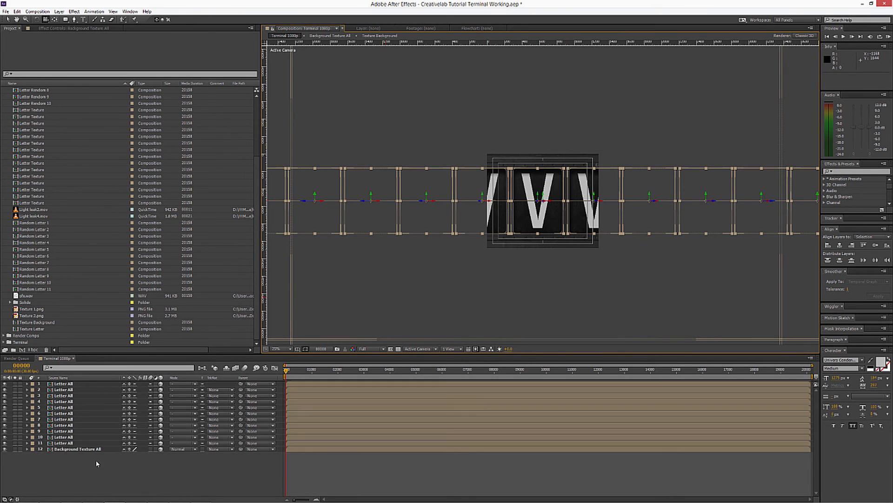
Return to the Front view and frame the whole terminal board in the center.
click(419, 349)
click(419, 367)
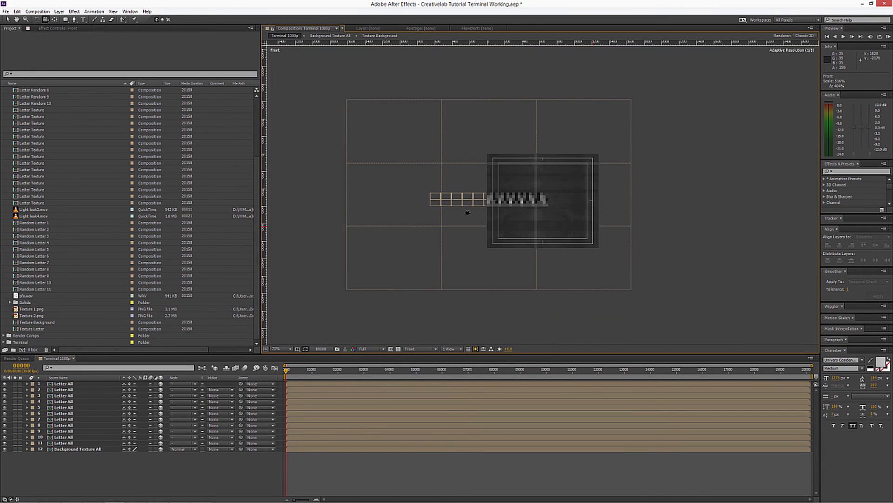
drag(467, 212, 534, 209)
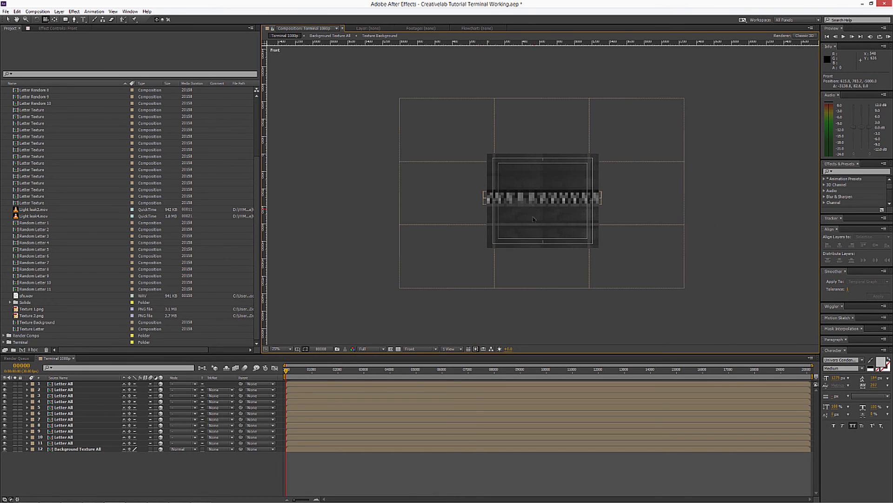
Reveal the tile layers' source composition in the project and rename it from Letter All to Letter All 1.
key(period)
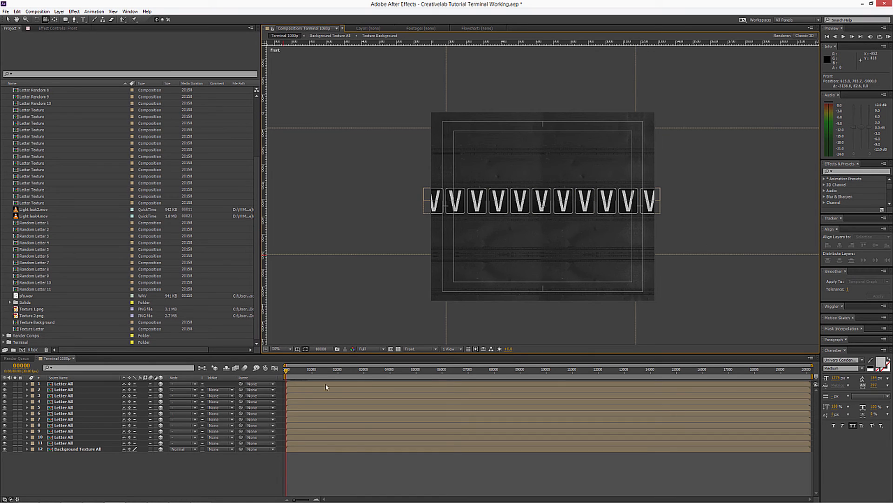
right_click(73, 446)
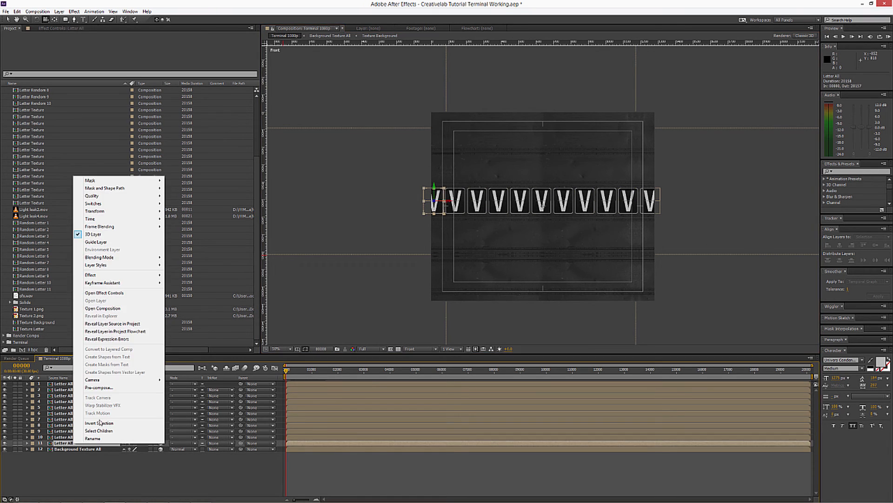
click(109, 330)
scroll(33, 201, up, 2)
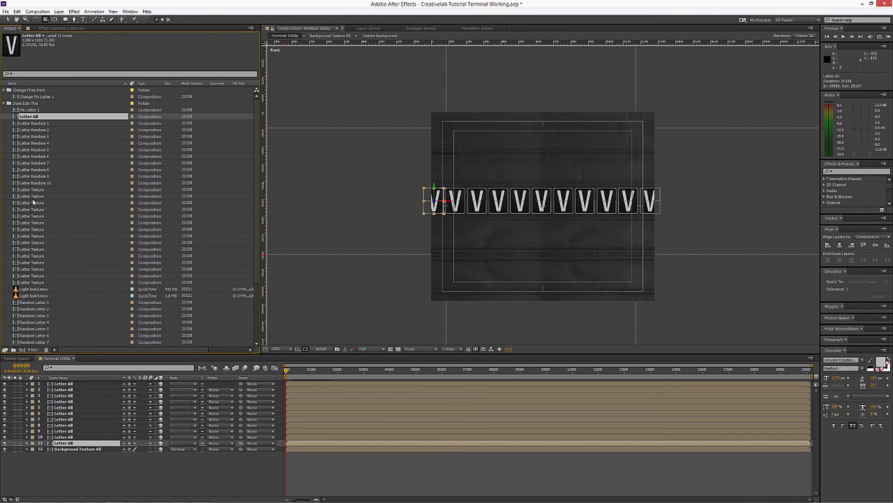
click(42, 117)
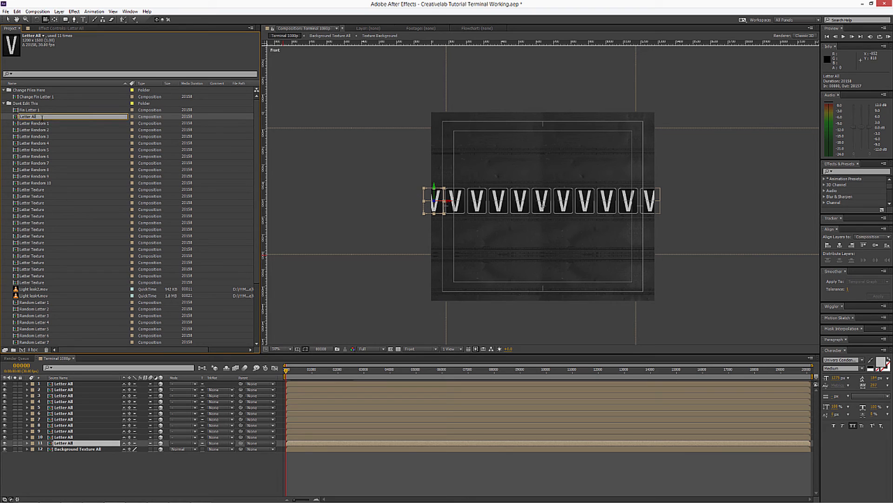
text(1)
key(Return)
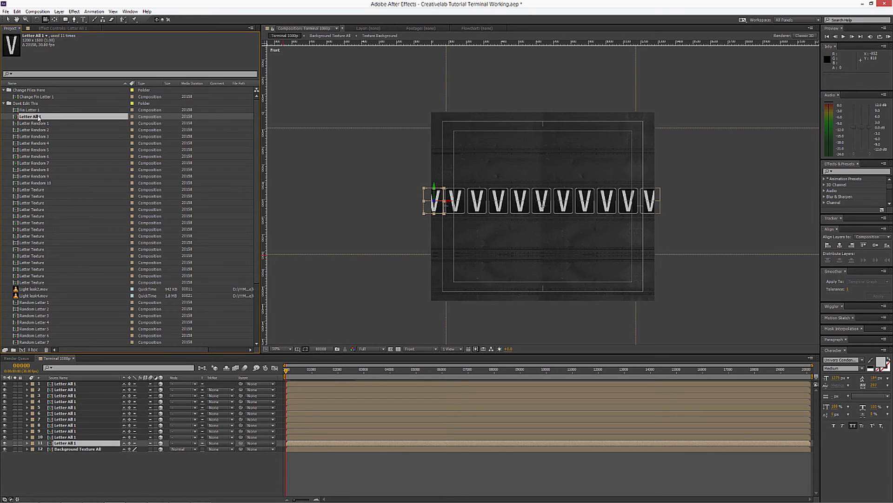
Duplicate the Letter All 1 composition in the project until copies Letter All 2 through Letter All 11 exist.
key(ctrl+d)
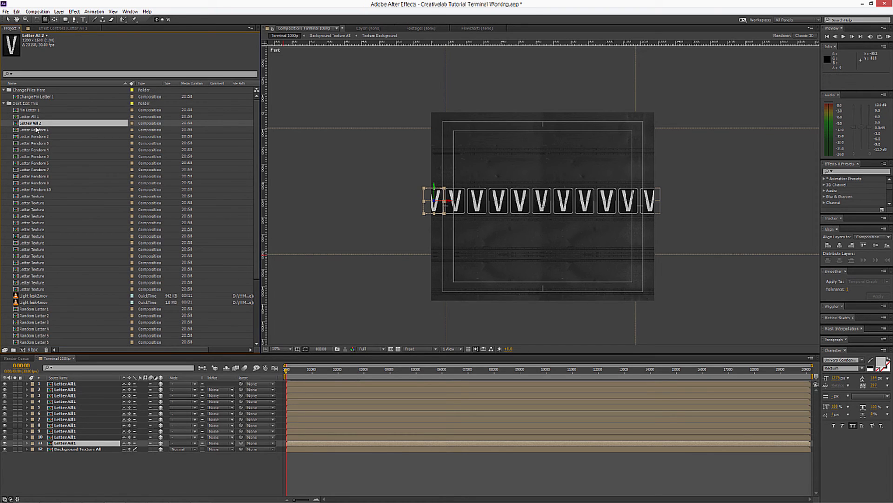
key(ctrl+d)
key(ctrl+d)
key(ctrl+d)
key(ctrl+d)
key(ctrl+d)
key(ctrl+d)
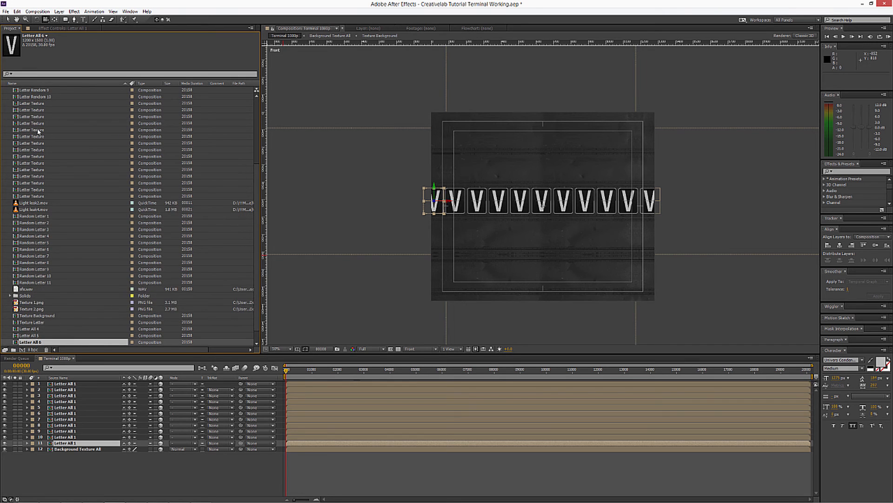
key(ctrl+d)
key(ctrl+d)
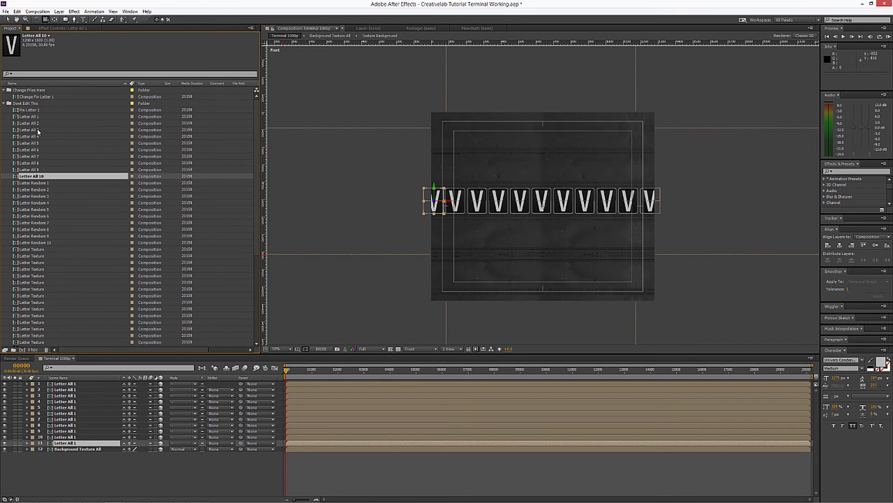
key(ctrl+d)
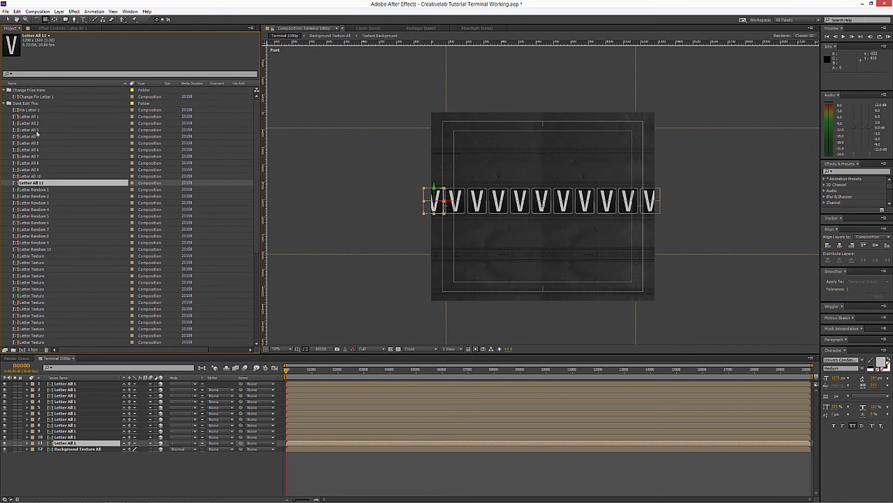
Replace the sources of timeline layers 10, 9 and 8 with Letter All 2, Letter All 3 and Letter All 4 respectively.
click(73, 389)
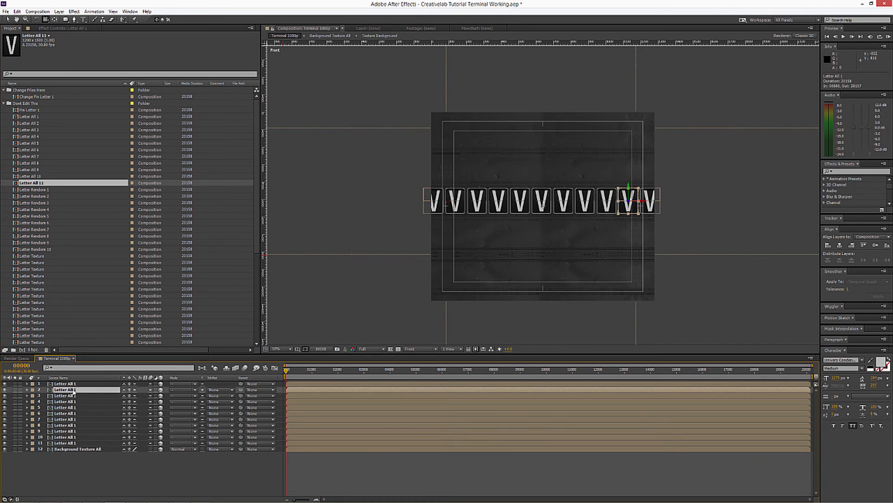
click(68, 443)
key(ctrl+Up)
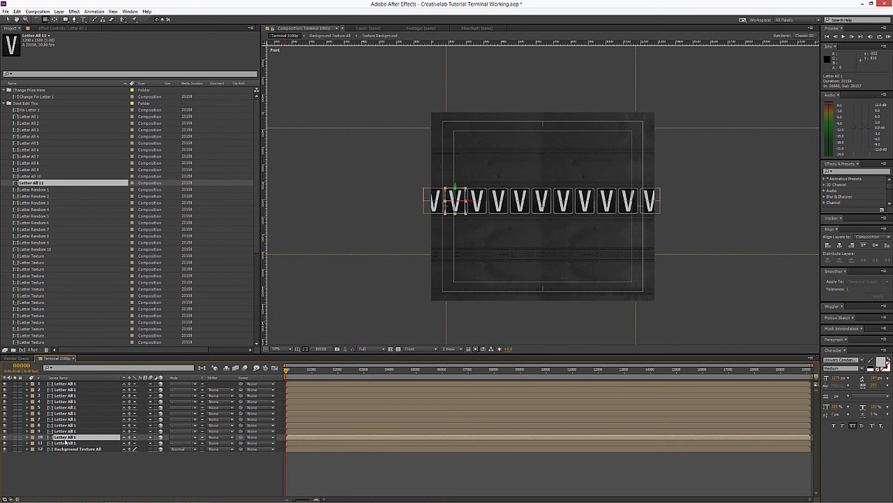
click(29, 117)
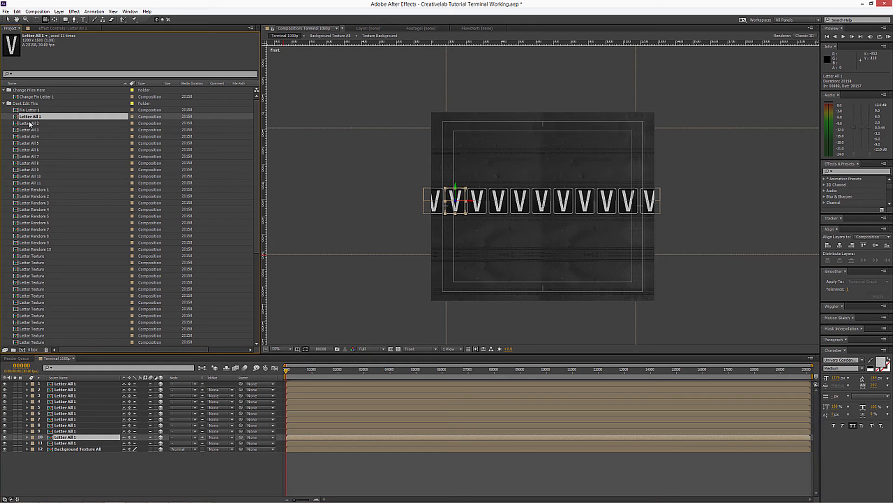
drag(30, 123, 69, 437)
click(68, 432)
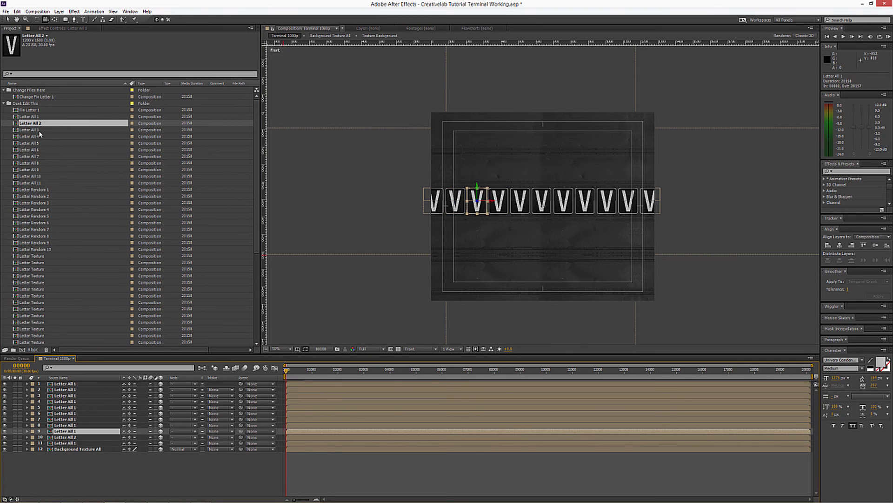
drag(33, 130, 69, 432)
click(65, 425)
drag(33, 138, 64, 422)
Replace the sources of timeline layers 7, 6 and 5 with Letter All 5, Letter All 6 and Letter All 7 respectively.
click(64, 419)
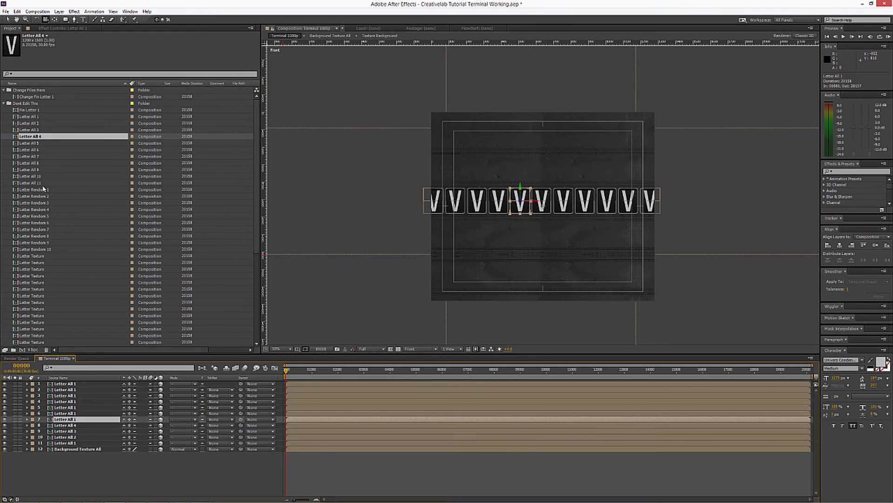
drag(34, 143, 63, 419)
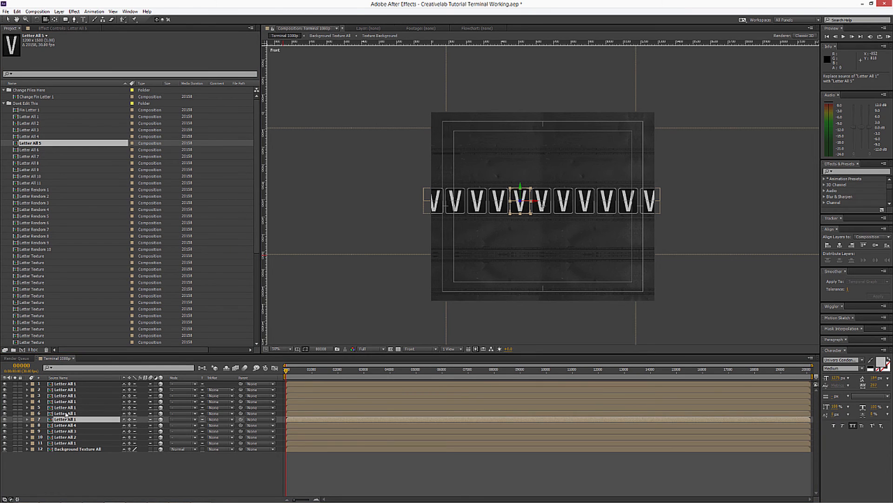
click(64, 413)
drag(35, 150, 71, 413)
click(70, 408)
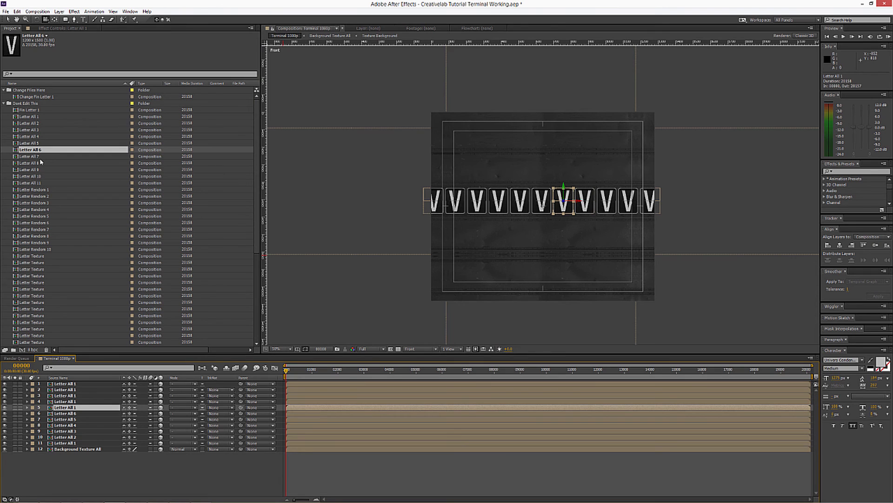
drag(36, 156, 69, 400)
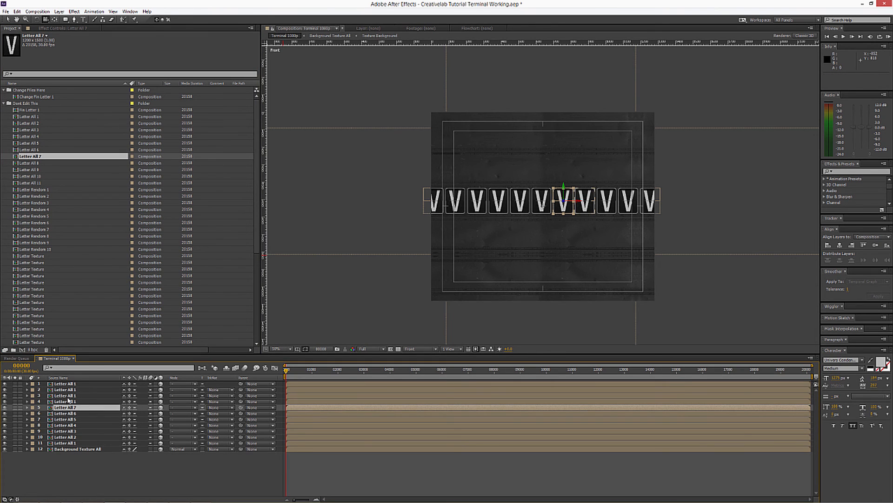
Replace the sources of timeline layers 4, 3, 2 and 1 with Letter All 8, 9, 10 and 11 respectively.
click(69, 401)
drag(39, 163, 64, 401)
click(65, 395)
drag(39, 171, 70, 393)
click(65, 389)
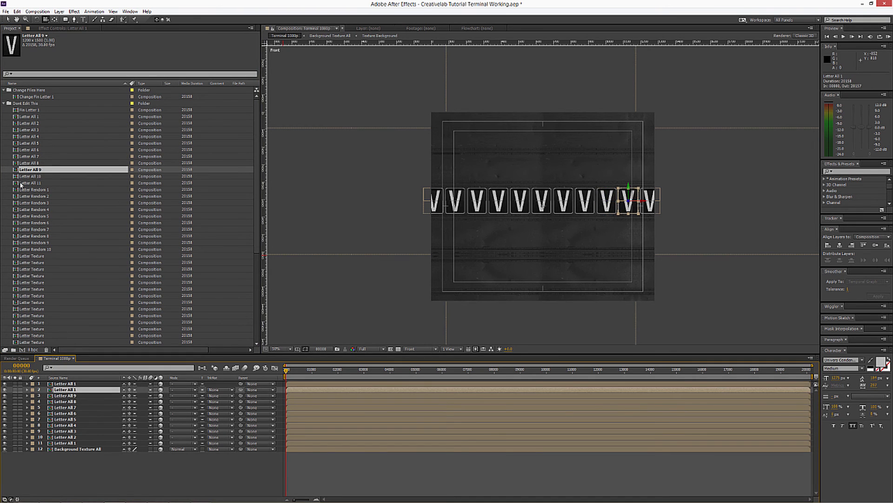
drag(37, 178, 70, 390)
click(66, 383)
drag(37, 182, 64, 385)
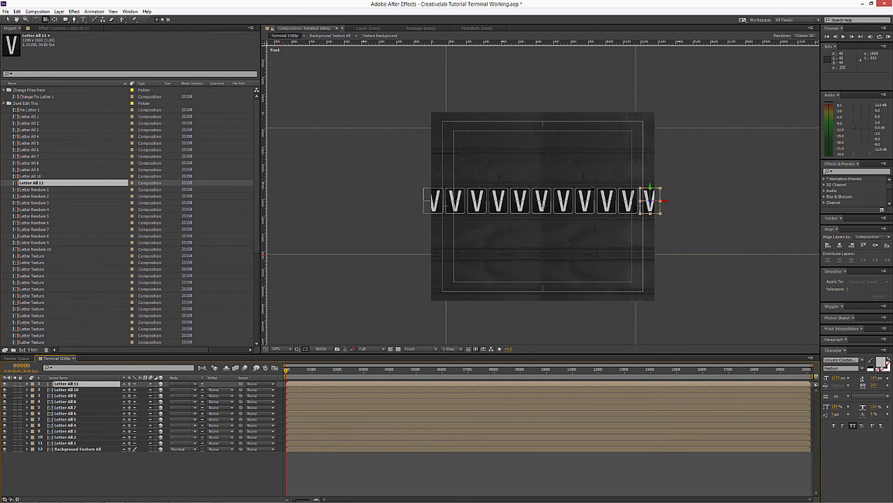
Move the current time to frame 6630 and duplicate Change Fin Letter 1 until copies 2 through 11 exist.
click(460, 375)
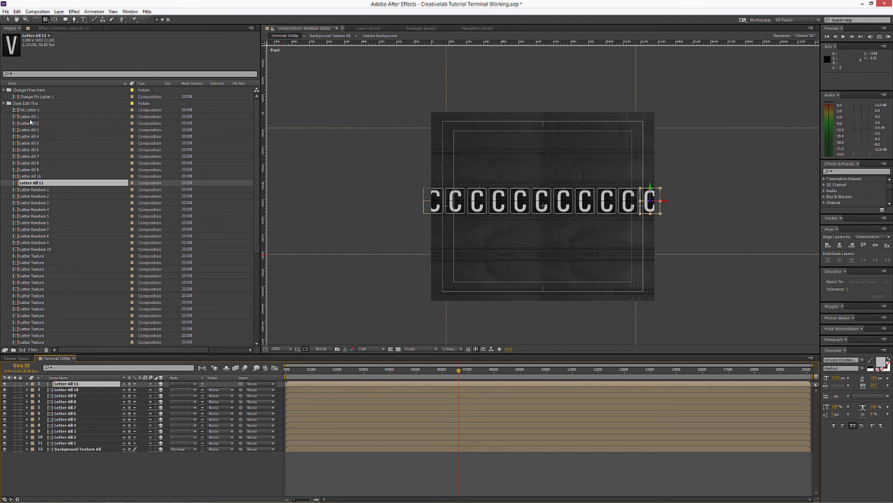
click(40, 97)
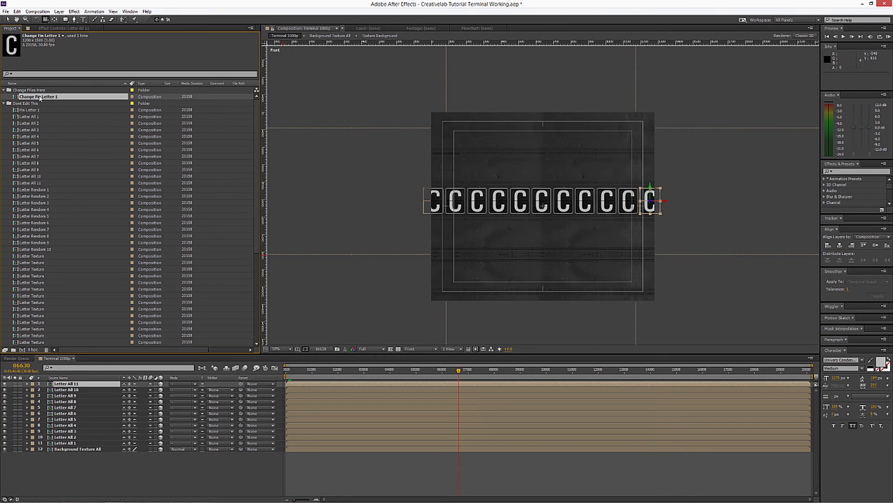
key(ctrl+d)
key(ctrl+d)
key(ctrl+d)
key(ctrl+d)
key(ctrl+d)
key(ctrl+d)
key(ctrl+d)
key(ctrl+d)
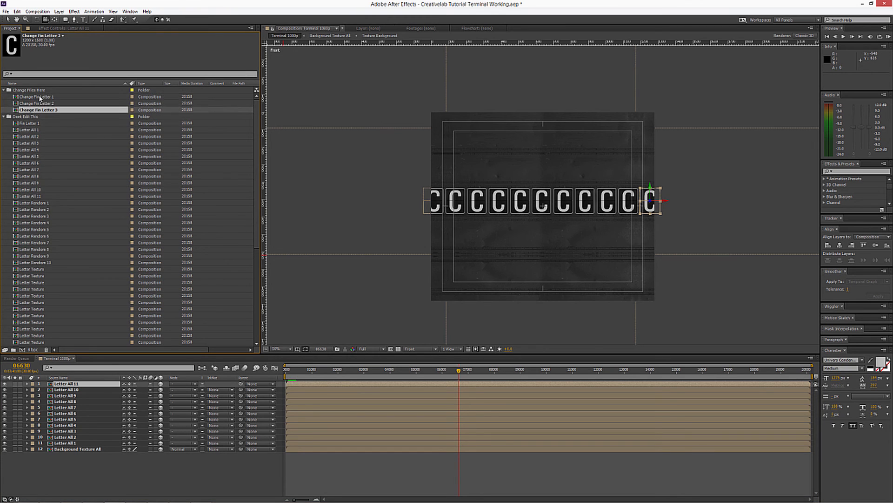
key(ctrl+d)
key(ctrl+d)
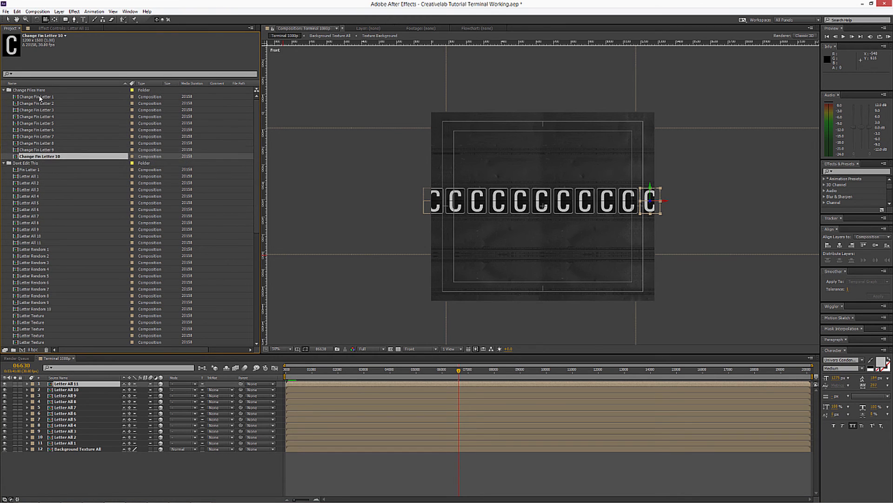
Open the compositions Change Fin Letter 2 through Change Fin Letter 11 in the timeline.
double_click(42, 104)
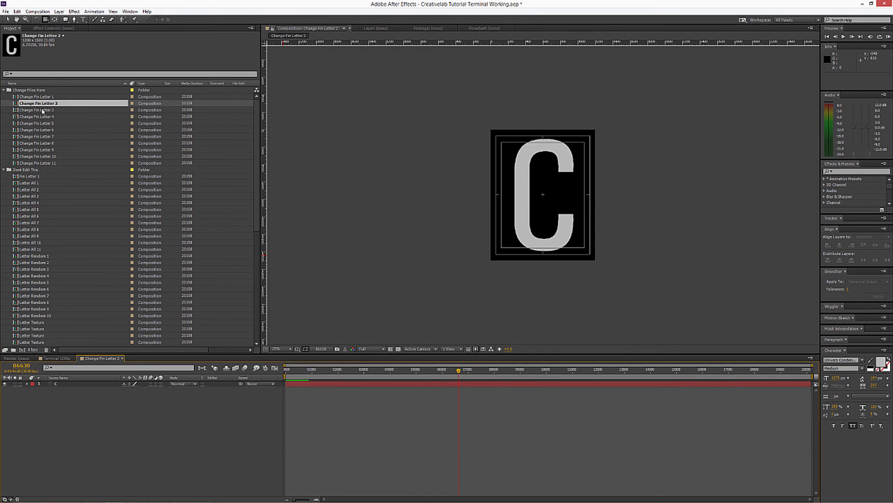
double_click(42, 110)
double_click(42, 117)
double_click(42, 123)
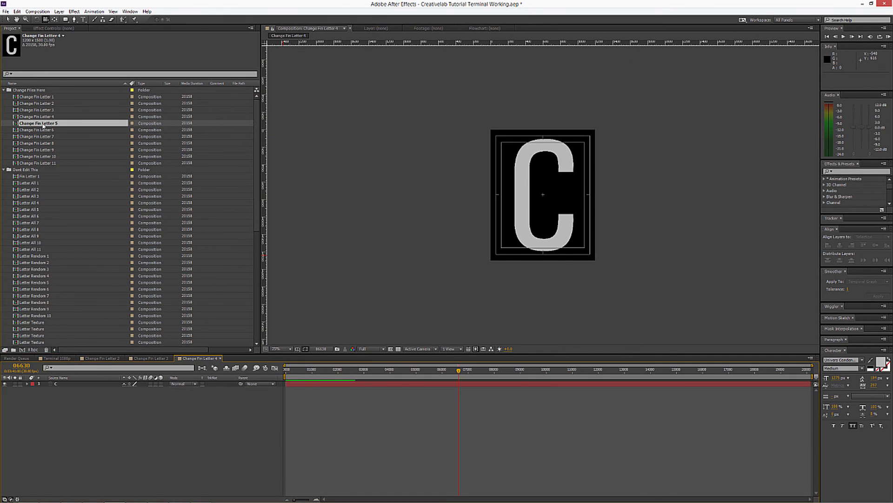
double_click(44, 130)
double_click(45, 137)
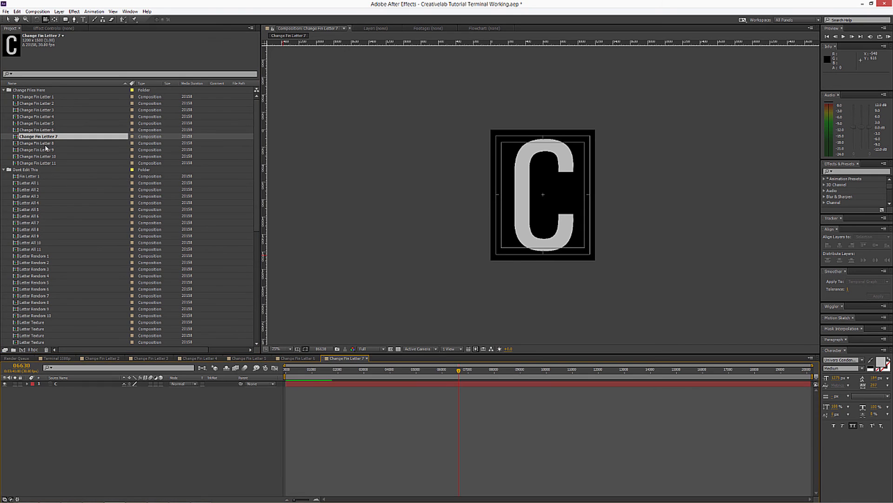
double_click(46, 143)
double_click(48, 150)
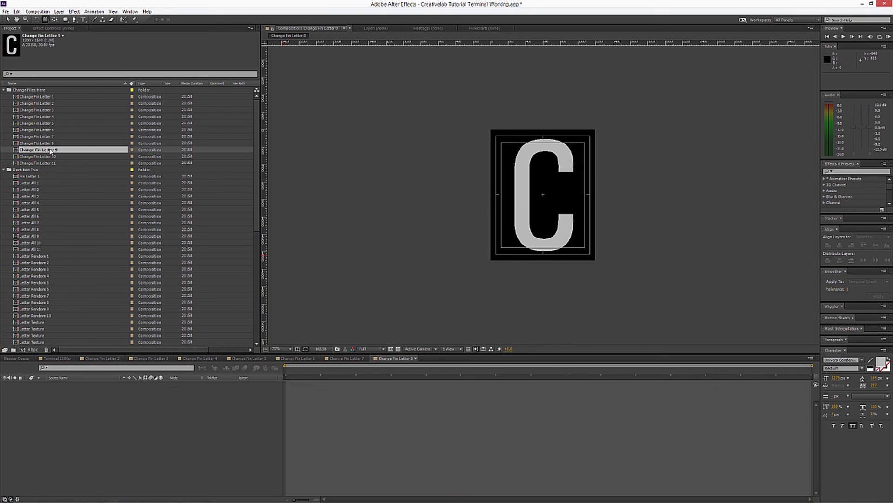
double_click(49, 156)
double_click(49, 161)
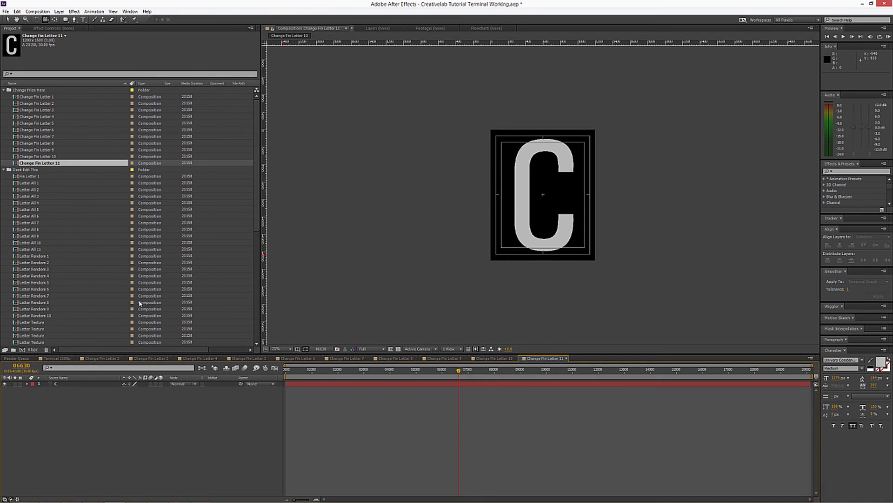
Change the text layer in the Change Fin Letter 2 composition to R.
click(101, 358)
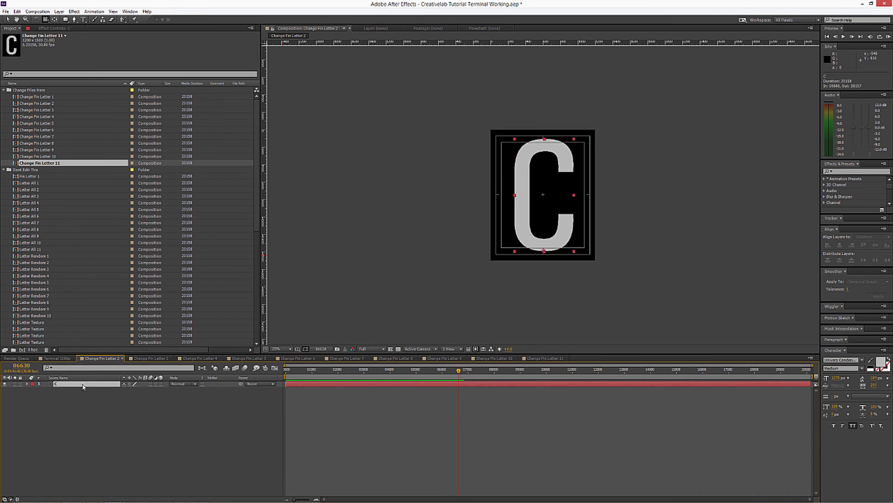
double_click(87, 383)
text(R)
Try to change the text layers in the compositions Change Fin Letter 3 through Change Fin Letter 7.
click(151, 358)
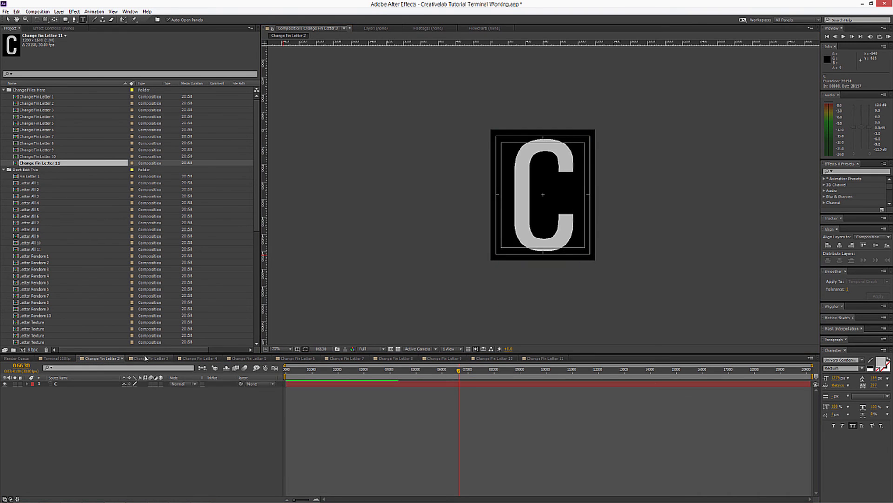
double_click(64, 384)
click(200, 358)
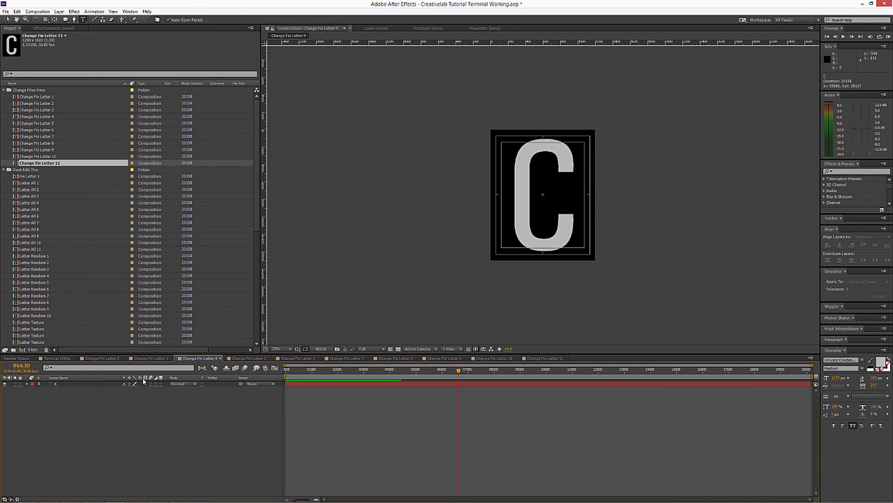
double_click(76, 385)
click(248, 358)
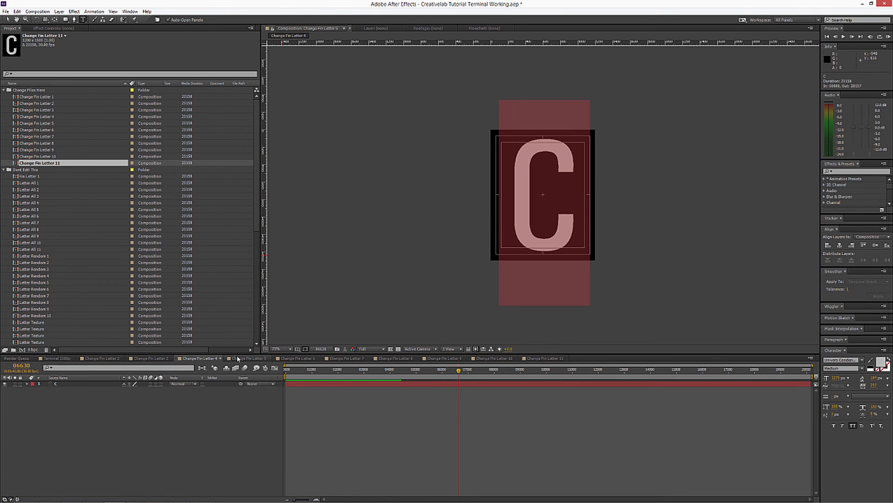
double_click(97, 385)
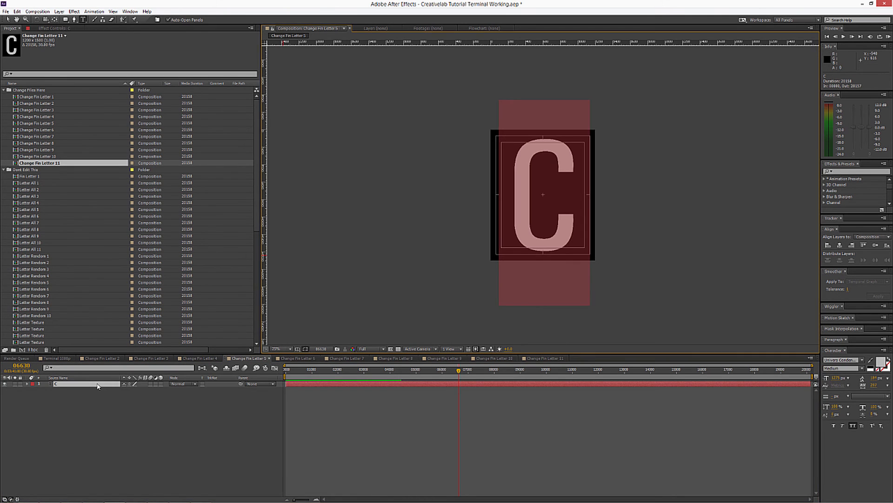
click(290, 359)
double_click(71, 384)
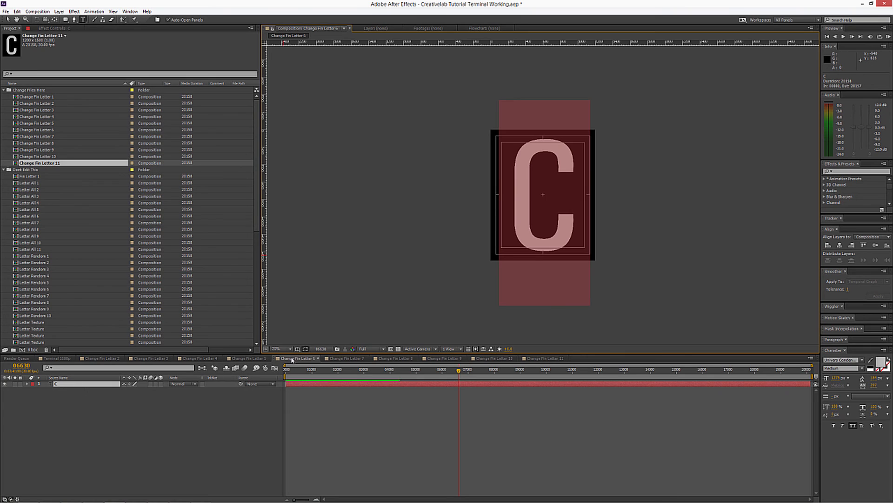
click(347, 358)
double_click(80, 384)
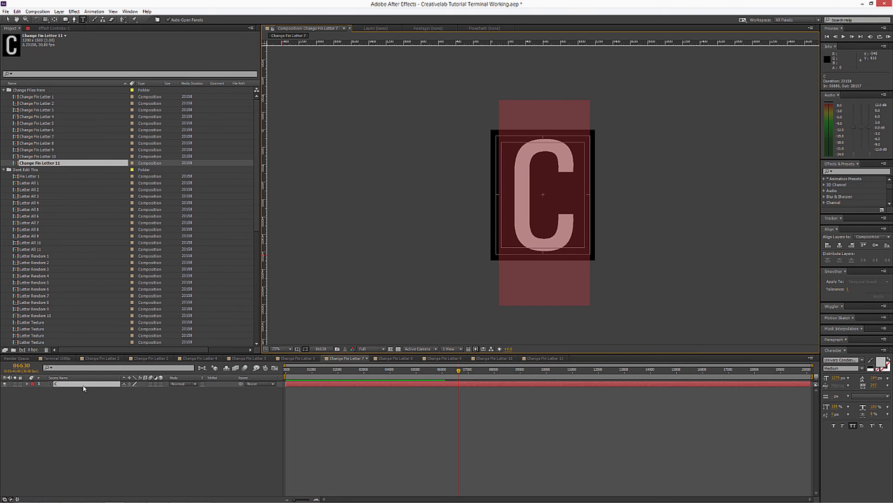
Check the letters in the open compositions from Change Fin Letter 7 back to Change Fin Letter 2.
click(308, 358)
click(347, 358)
click(297, 359)
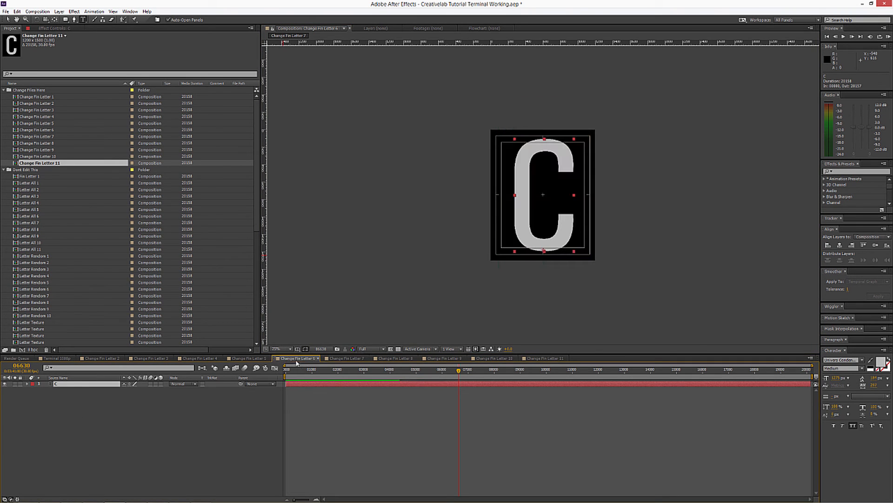
click(247, 358)
click(205, 358)
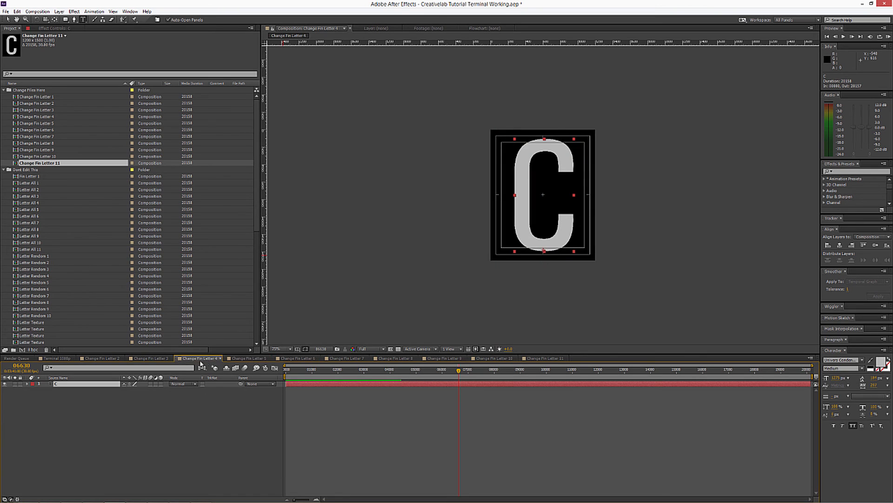
click(150, 359)
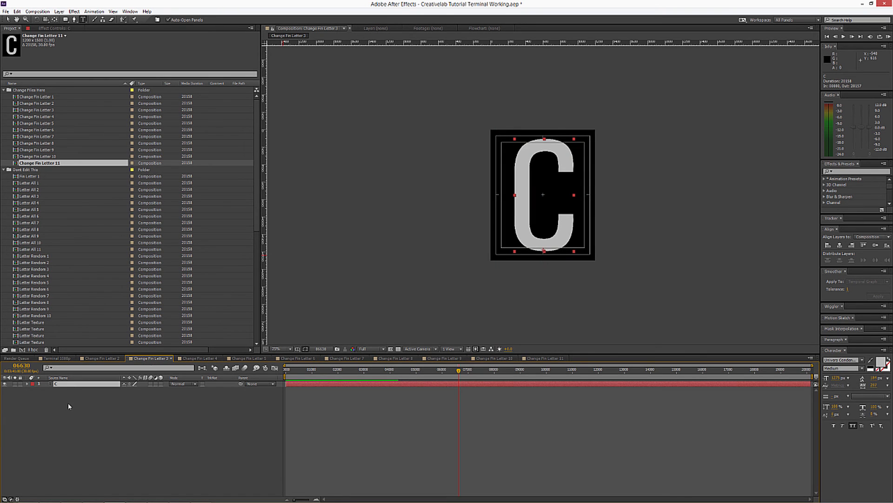
click(108, 359)
Edit the text layer in Change Fin Letter 3 and change the one in Change Fin Letter 4 to A.
click(158, 358)
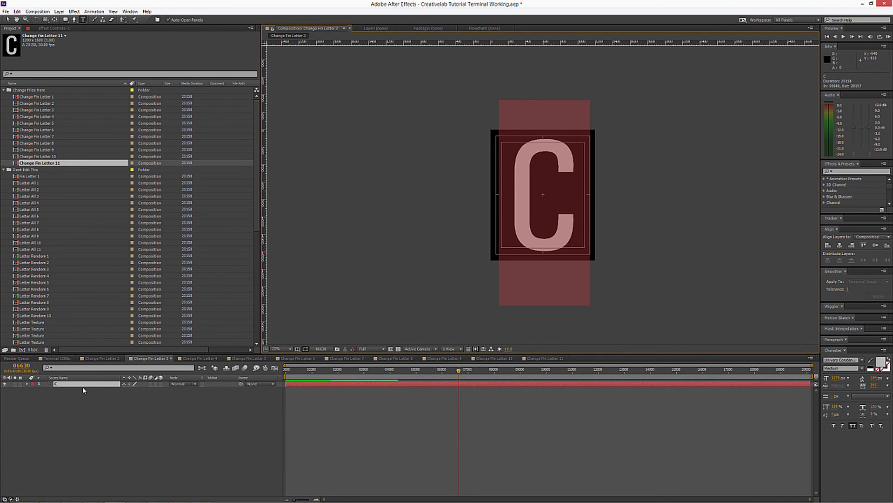
click(197, 358)
click(71, 384)
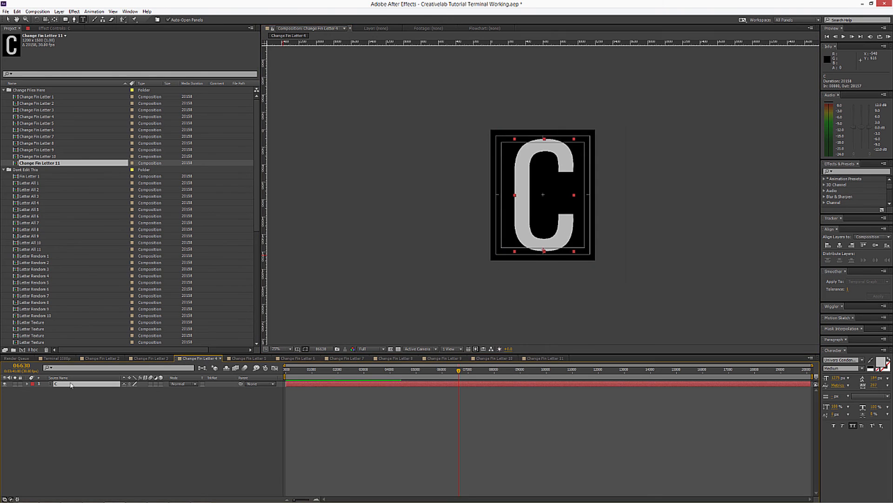
double_click(63, 385)
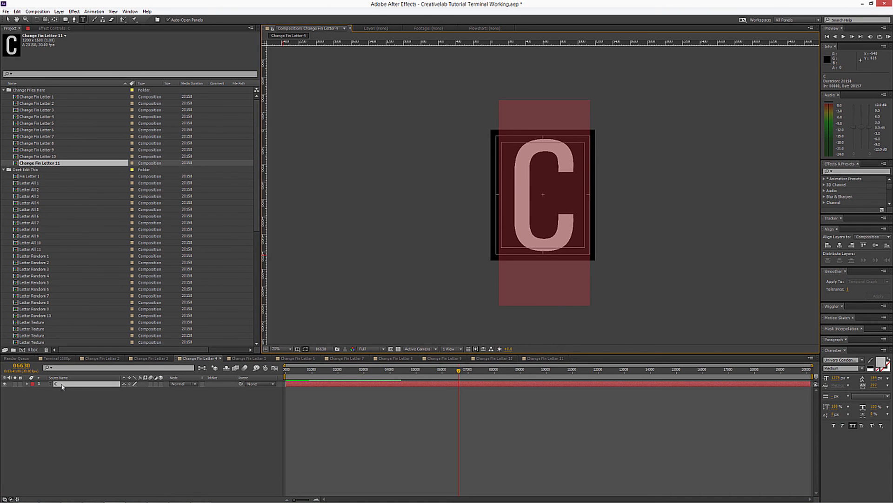
text(A)
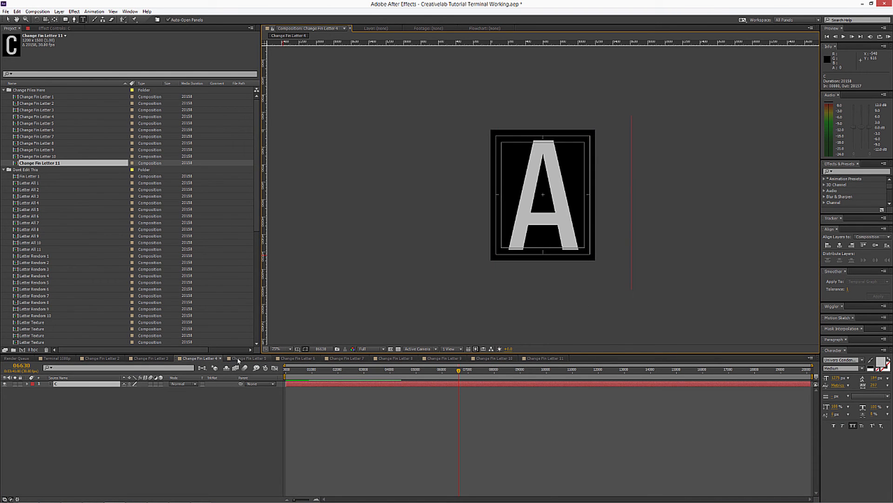
Change the text layer in Change Fin Letter 5 to T and the one in Change Fin Letter 6 to I.
click(245, 358)
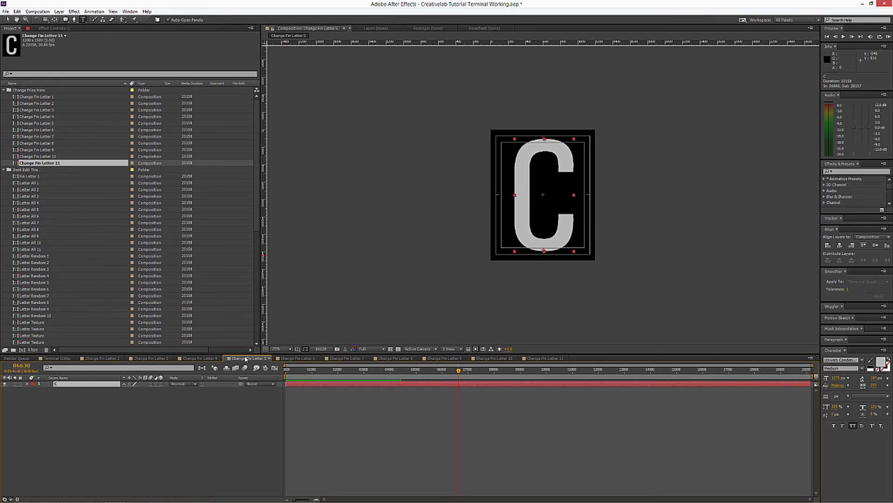
double_click(70, 384)
text(T)
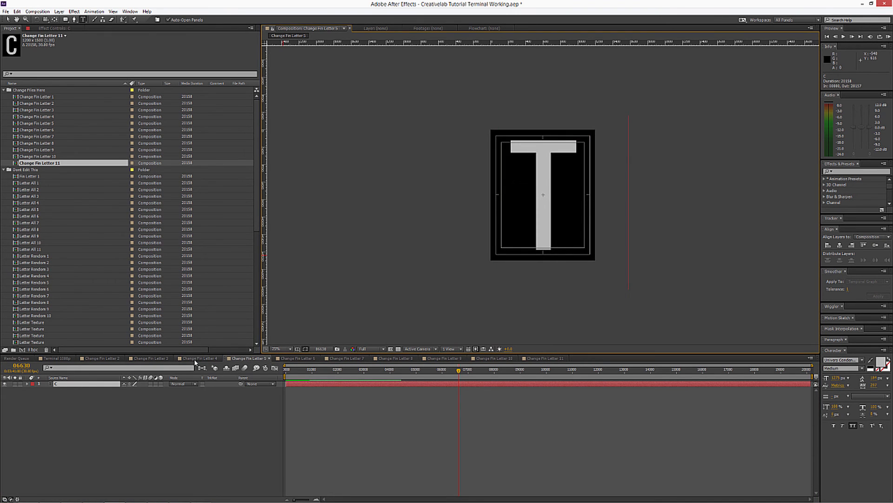
click(195, 359)
click(239, 359)
click(286, 359)
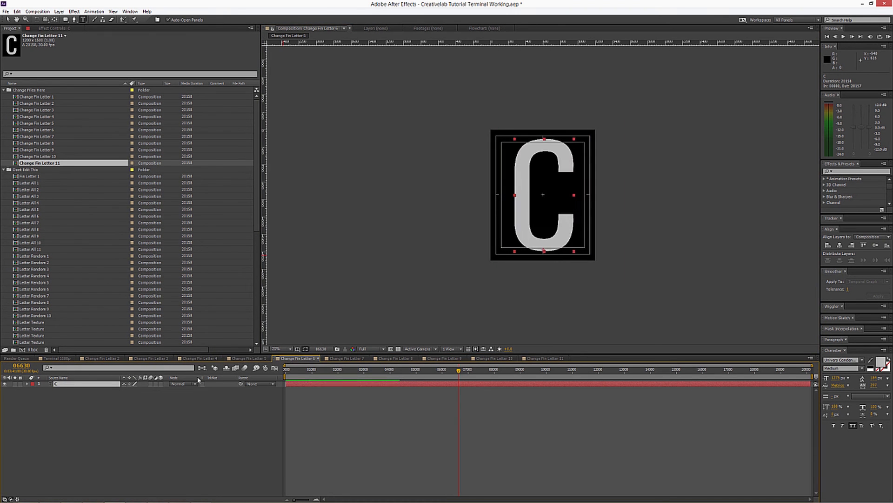
double_click(90, 385)
text(I)
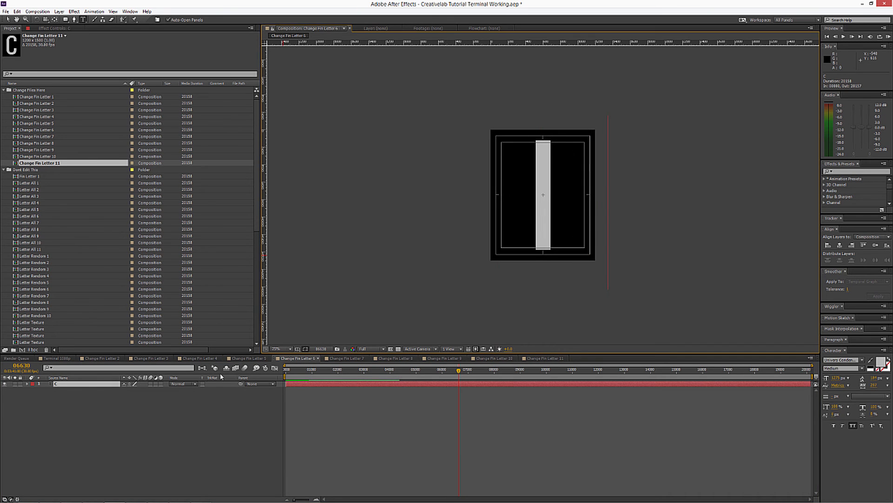
Change the text layer in Change Fin Letter 7 to V and the one in Change Fin Letter 8 to E.
click(343, 358)
double_click(111, 385)
text(V)
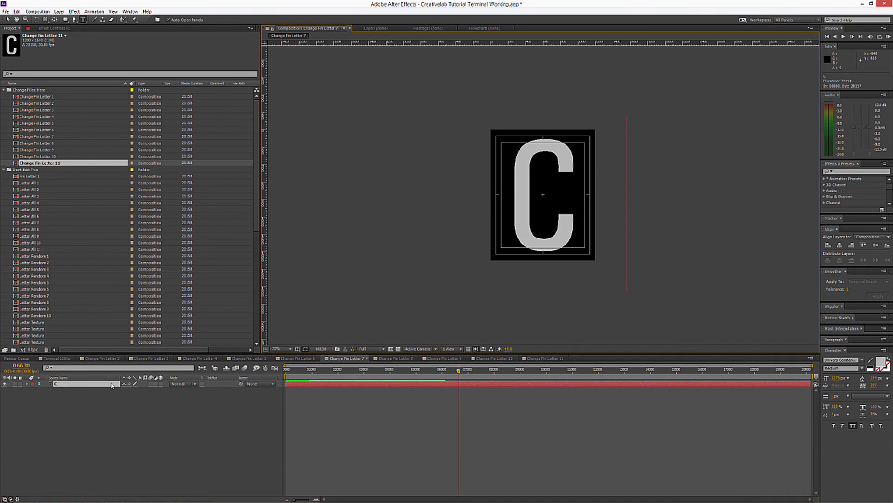
click(404, 359)
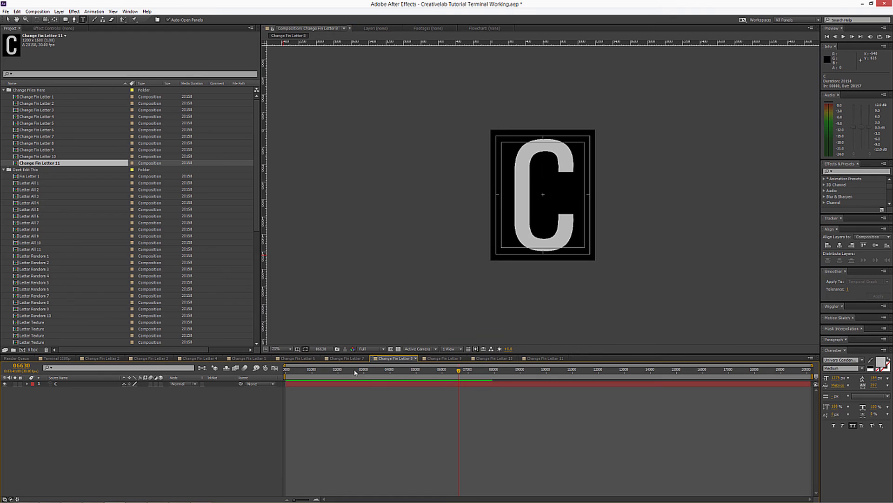
double_click(92, 384)
text(E)
Change the text layers in Change Fin Letter 9, 10 and 11 to L, A and B respectively.
click(443, 358)
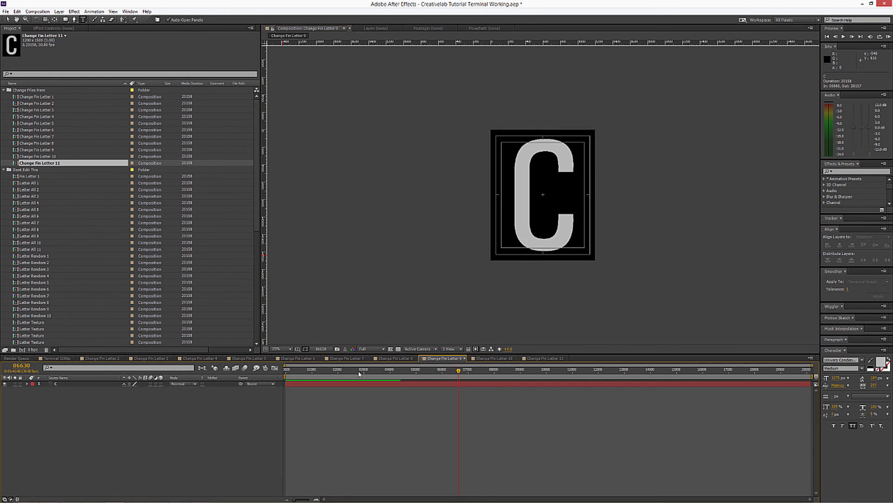
double_click(110, 385)
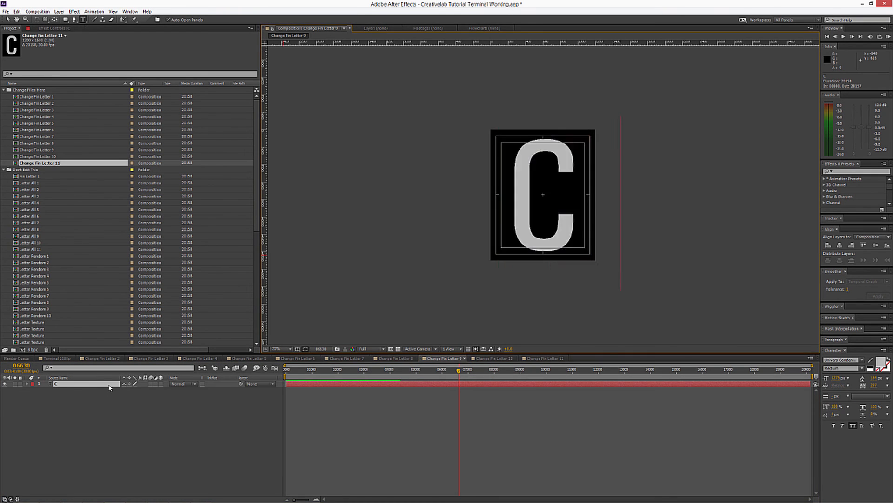
text(L)
click(474, 358)
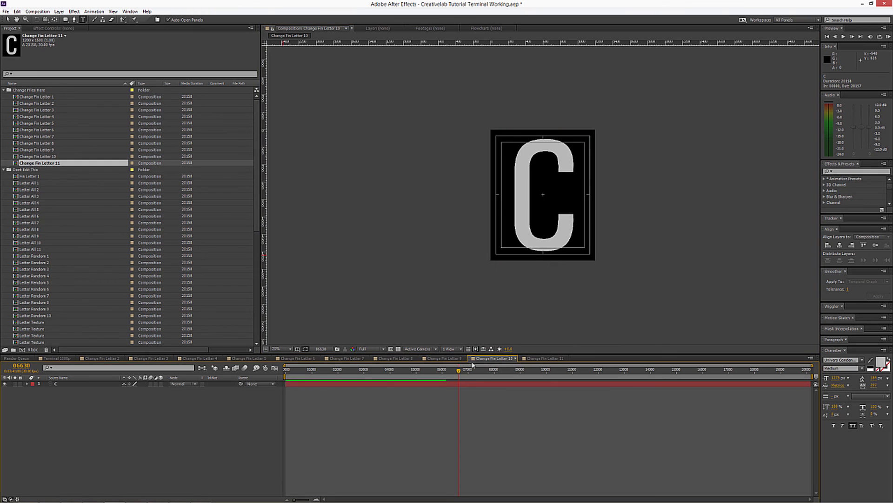
double_click(108, 384)
text(A)
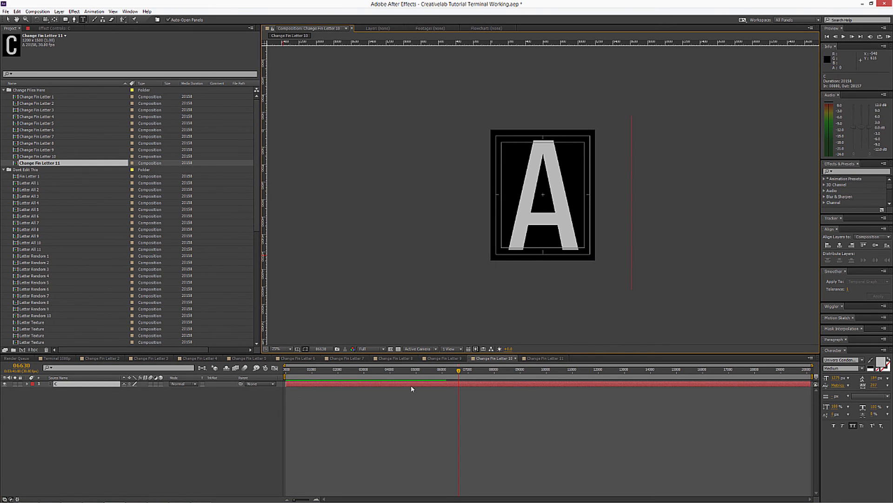
click(543, 359)
double_click(70, 384)
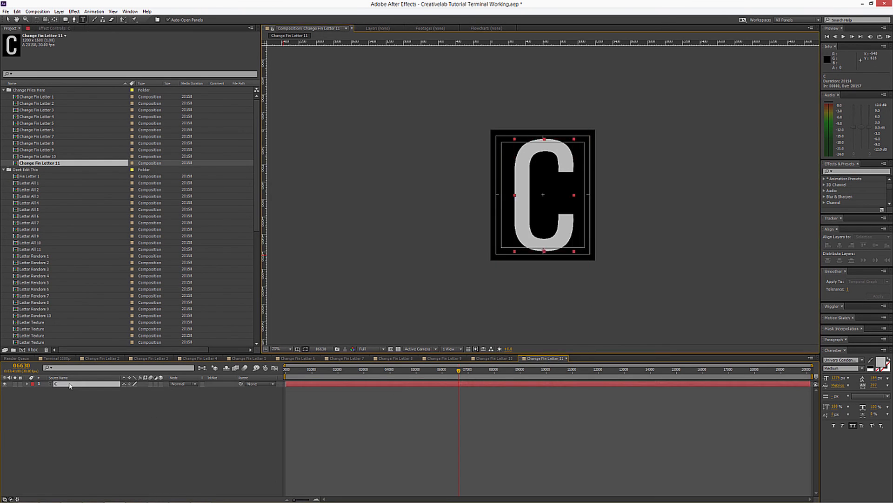
text(B)
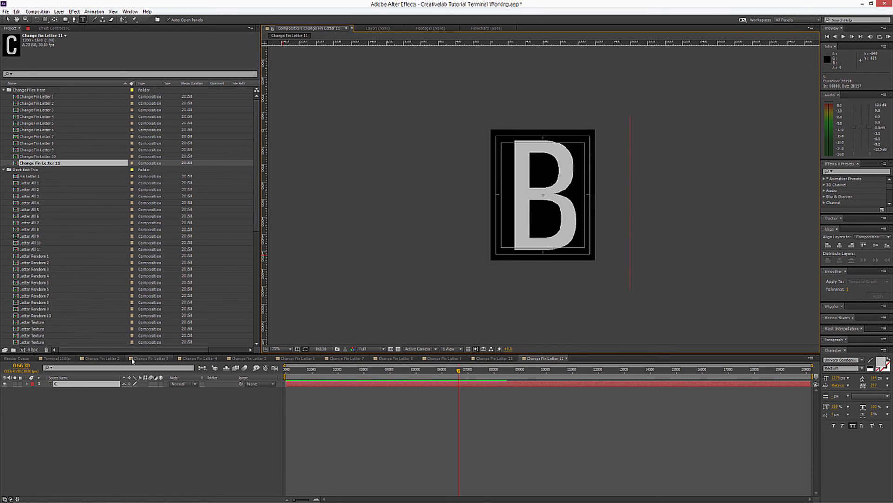
Close the compositions Change Fin Letter 2 through Change Fin Letter 11 in the timeline, leaving Terminal 1080p open.
click(117, 359)
click(124, 359)
click(124, 359)
click(123, 358)
click(124, 358)
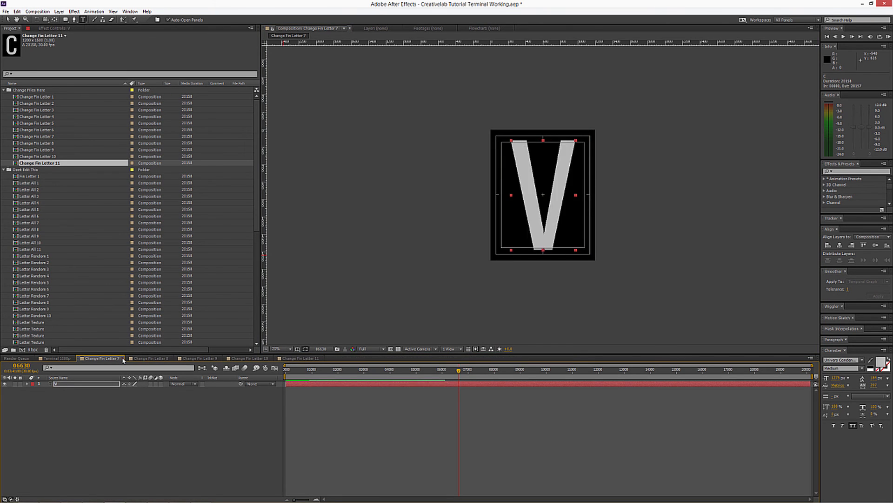
click(123, 358)
click(124, 358)
click(123, 358)
click(123, 358)
click(124, 359)
click(125, 359)
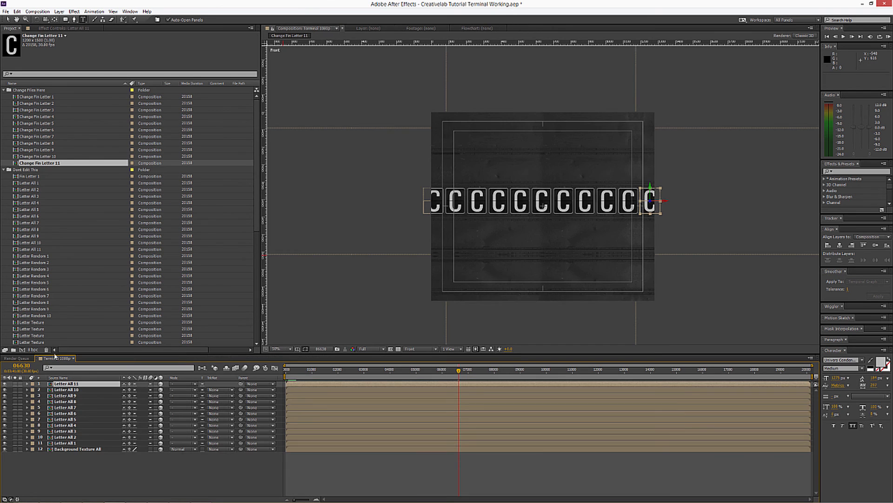
Open the compositions Letter All 2 through Letter All 11 in the timeline.
double_click(36, 191)
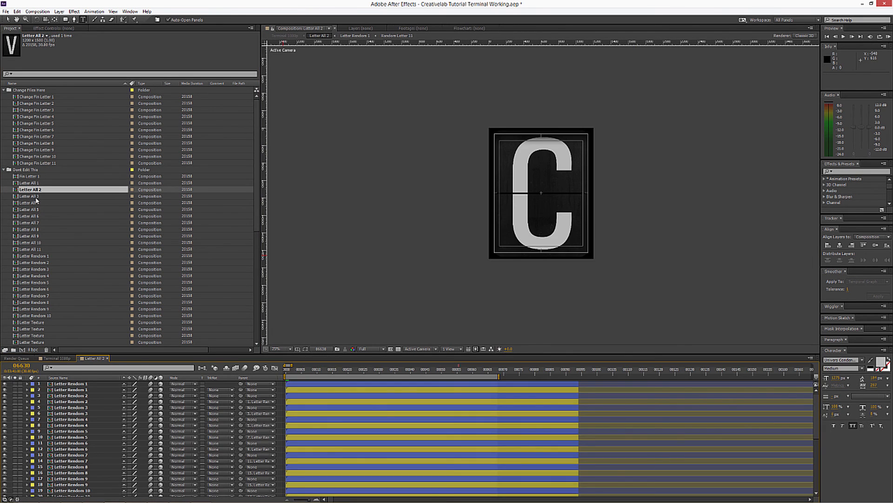
double_click(36, 197)
double_click(37, 203)
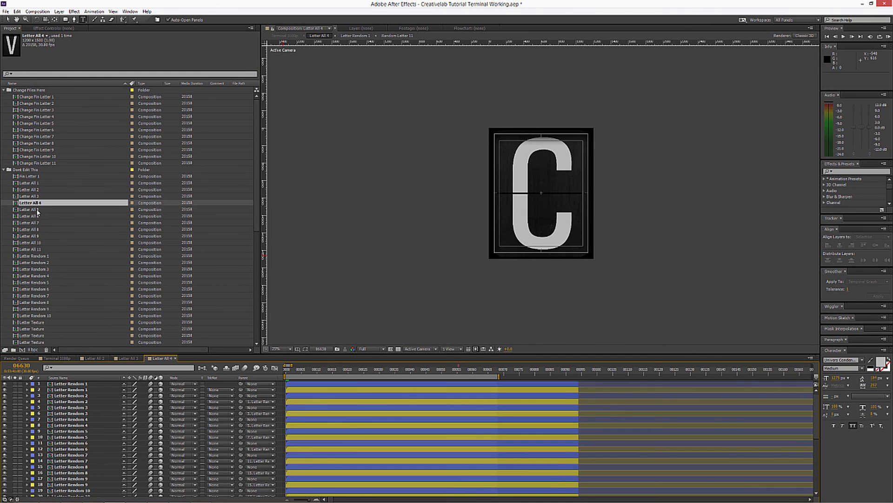
double_click(35, 209)
double_click(35, 216)
double_click(35, 223)
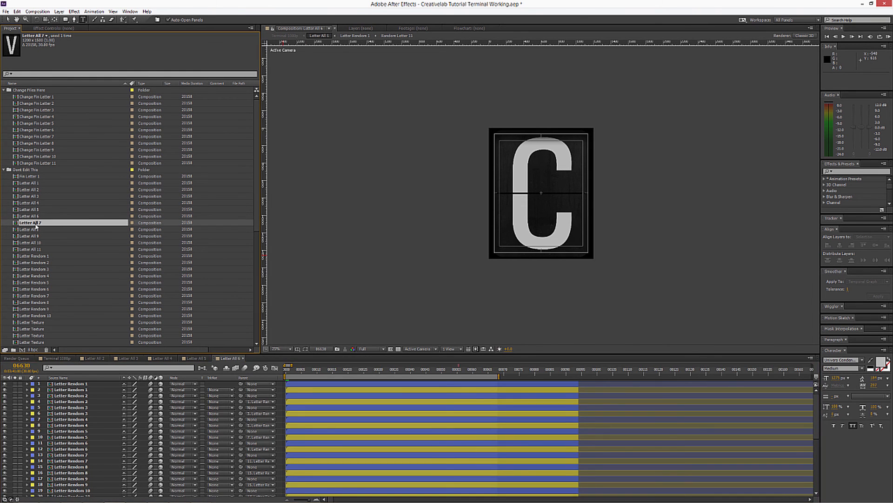
double_click(36, 229)
double_click(35, 236)
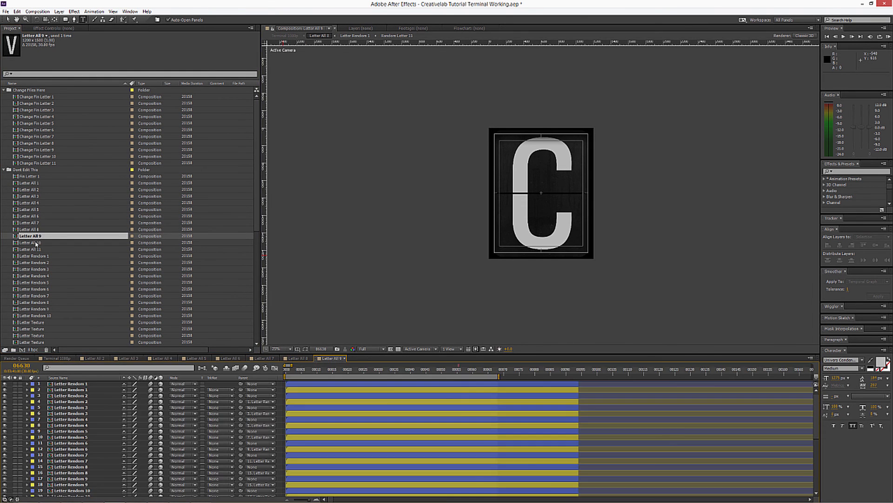
double_click(36, 242)
double_click(36, 250)
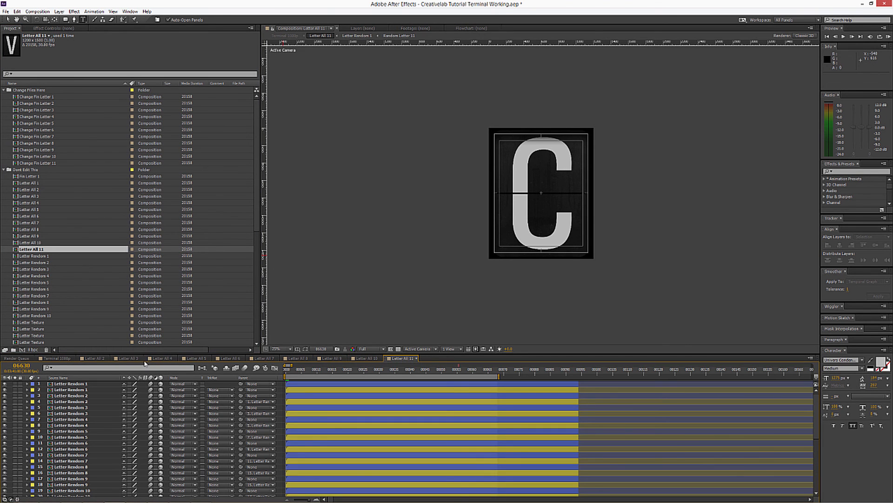
In Letter All 2, reveal the source composition of the Fin Letter 1 layer in the project.
click(94, 358)
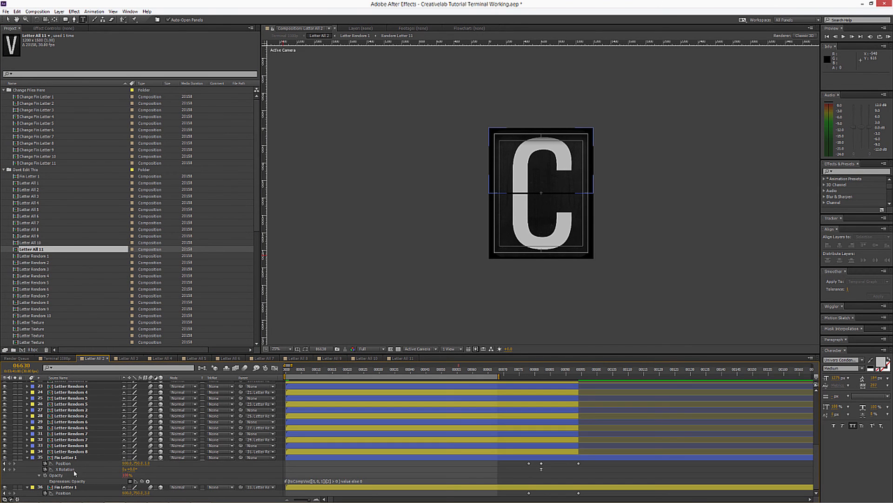
click(74, 458)
ctrl+click(74, 487)
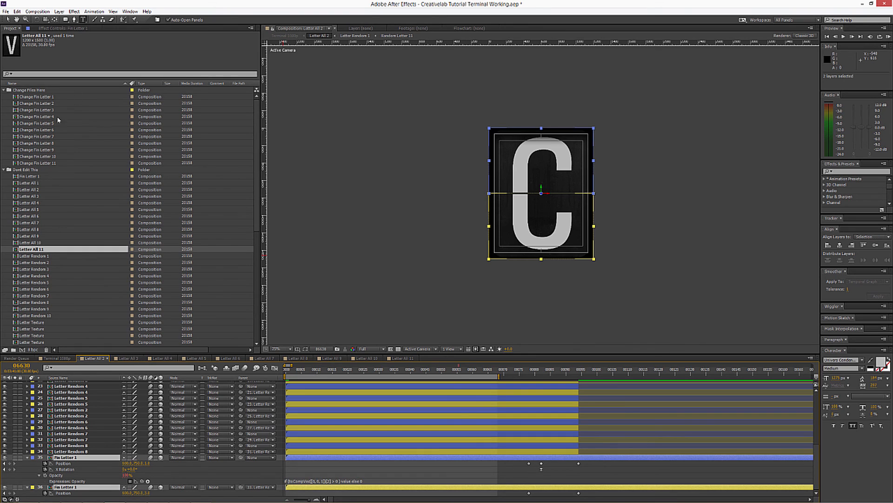
mouse_move(46, 104)
mouse_down()
mouse_move(64, 437)
mouse_move(34, 105)
mouse_up()
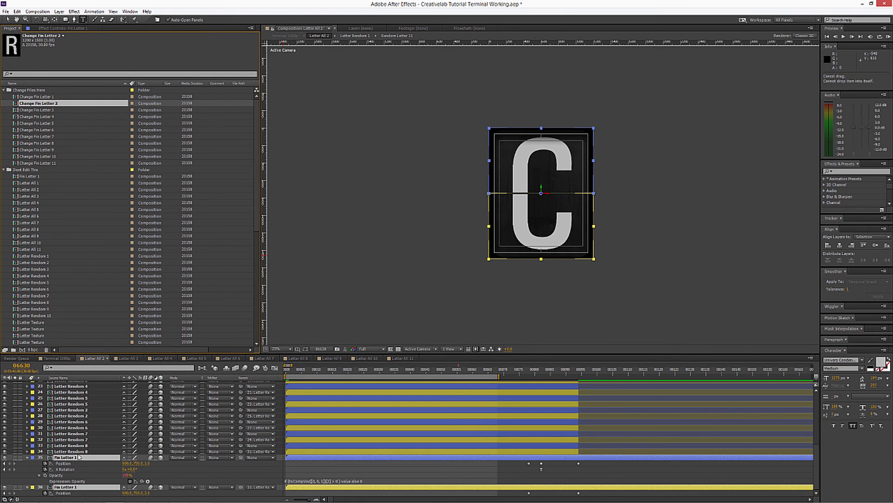
right_click(79, 458)
click(111, 339)
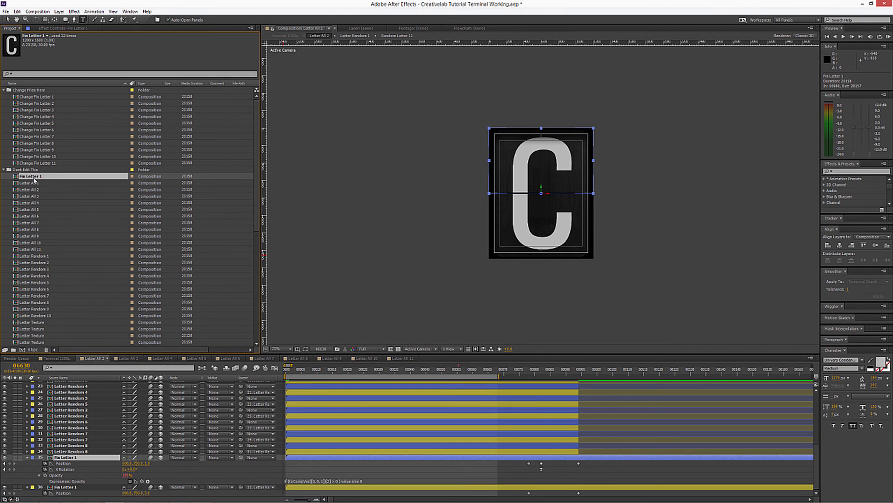
Duplicate the Fin Letter 1 composition in the project ten times to produce Fin Letter 2 through Fin Letter 11.
key(ctrl+d)
key(ctrl+d)
key(ctrl+d)
key(ctrl+d)
key(ctrl+d)
key(ctrl+d)
key(ctrl+d)
key(ctrl+d)
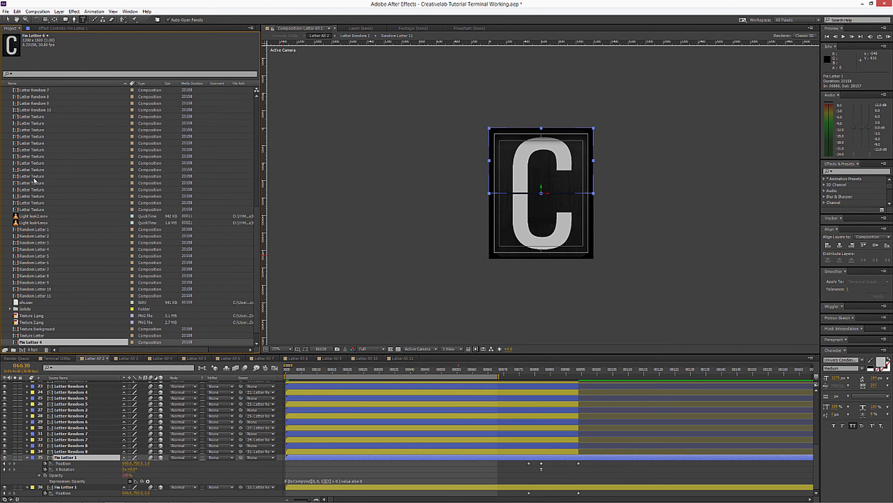
key(ctrl+d)
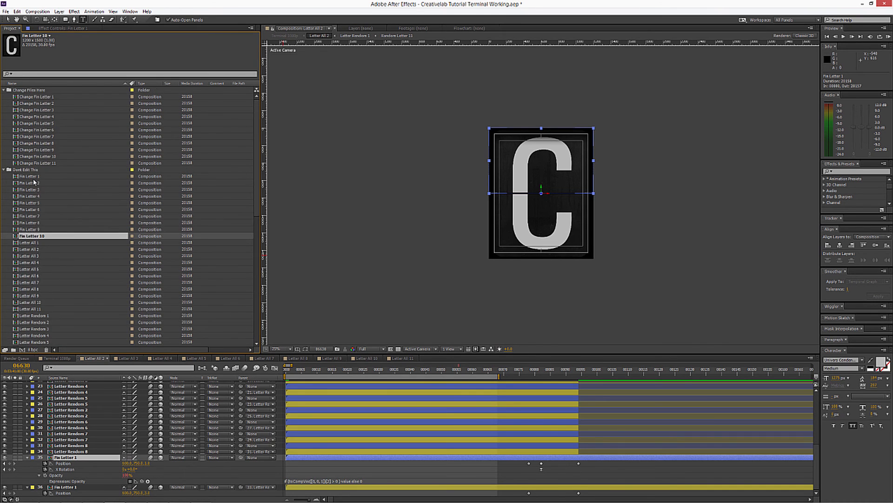
key(ctrl+d)
Replace the source of both Fin Letter 1 layers in Letter All 2 with Fin Letter 2.
drag(35, 186, 69, 460)
click(68, 464)
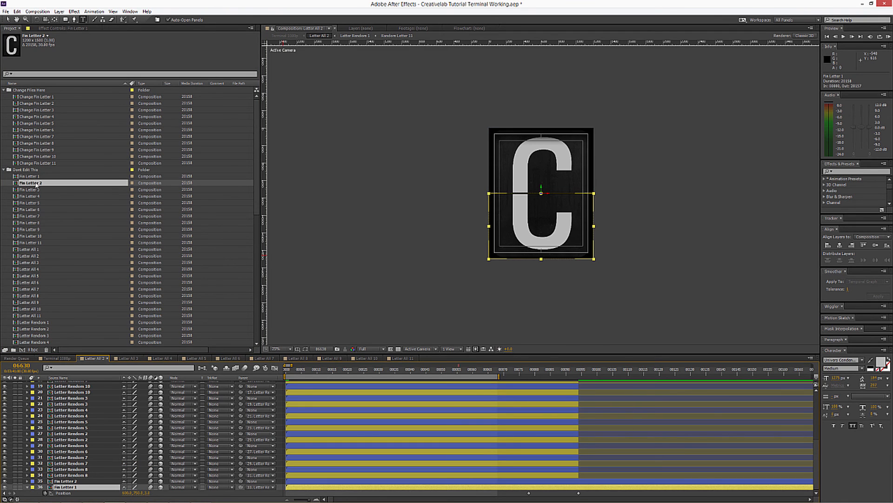
drag(37, 185, 69, 487)
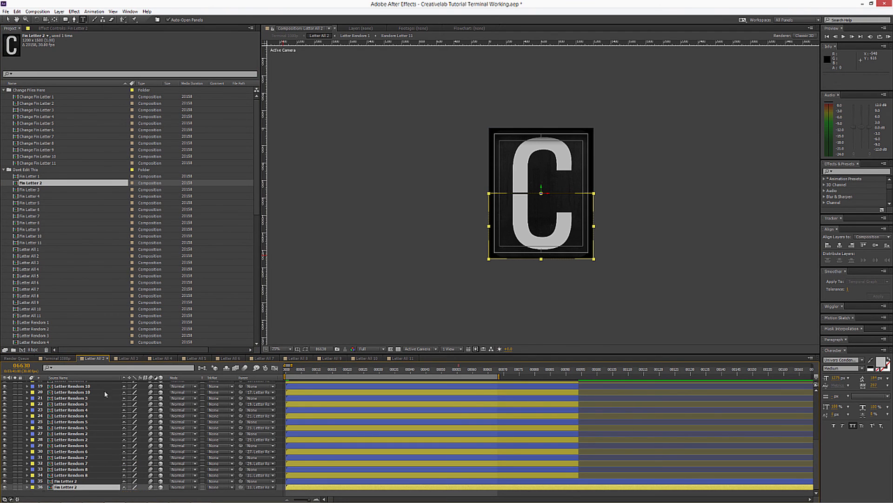
In Letter All 3, replace the source of both Fin Letter 1 layers with Fin Letter 3.
click(128, 358)
click(78, 457)
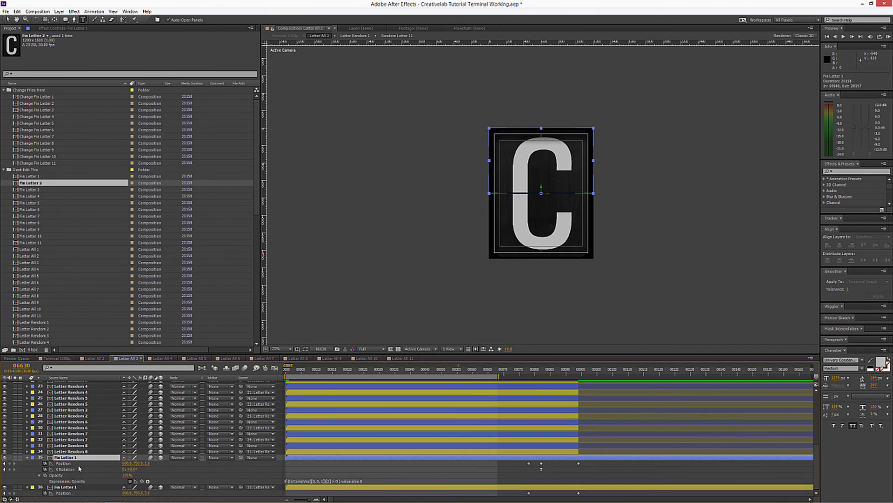
ctrl+click(65, 486)
drag(30, 189, 140, 364)
In Letter All 4, replace the source of both Fin Letter 1 layers with Fin Letter 4.
click(160, 358)
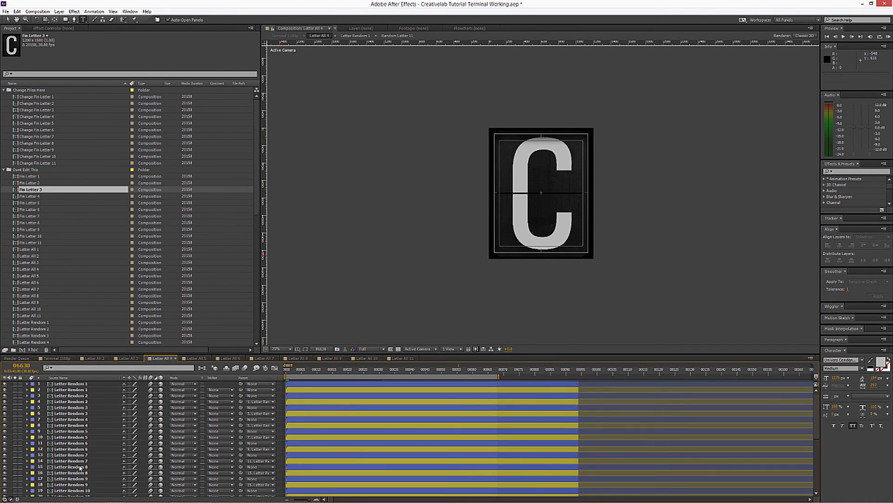
key(u)
click(70, 458)
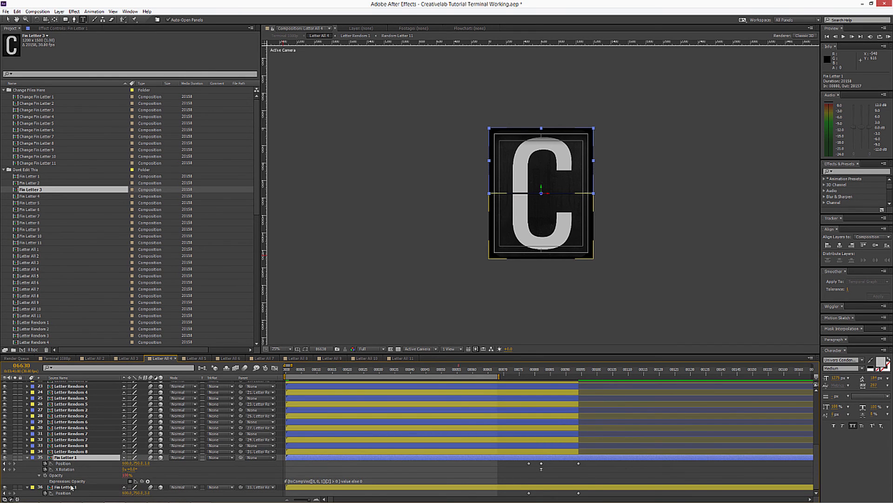
ctrl+click(71, 486)
click(36, 197)
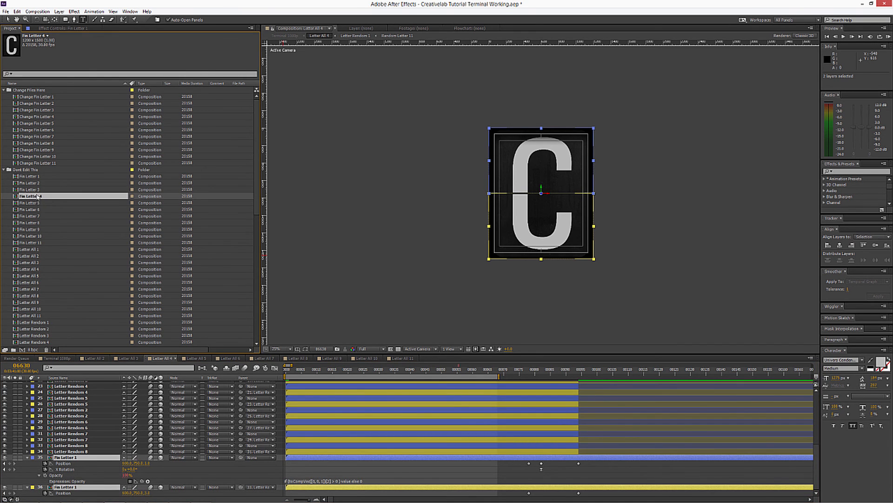
drag(37, 197, 83, 457)
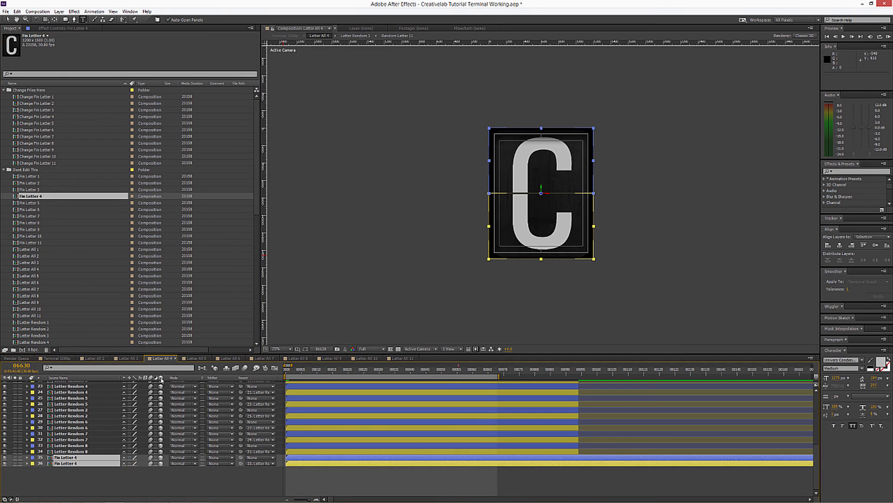
In Letter All 5, replace the source of both Fin Letter 1 layers with Fin Letter 5.
click(192, 359)
key(u)
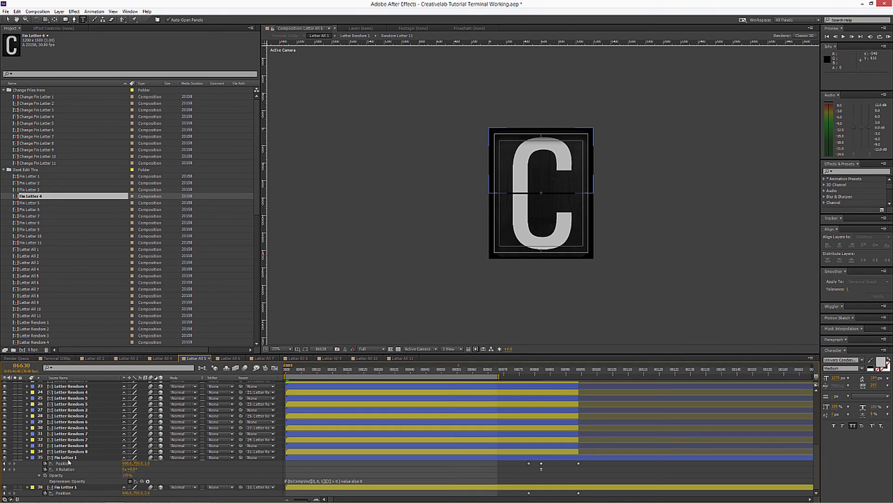
click(68, 457)
ctrl+click(72, 487)
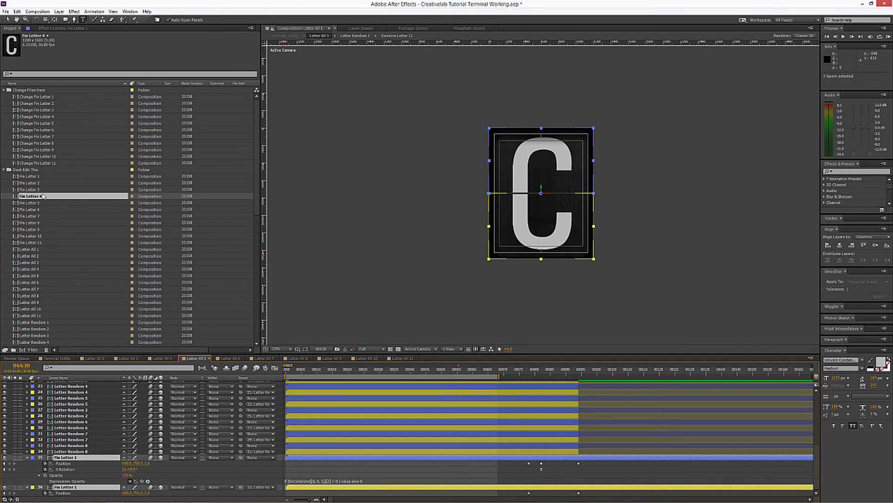
drag(30, 202, 66, 459)
In Letter All 6, replace the source of both Fin Letter 1 layers with Fin Letter 6.
click(229, 358)
scroll(61, 444, down, 10)
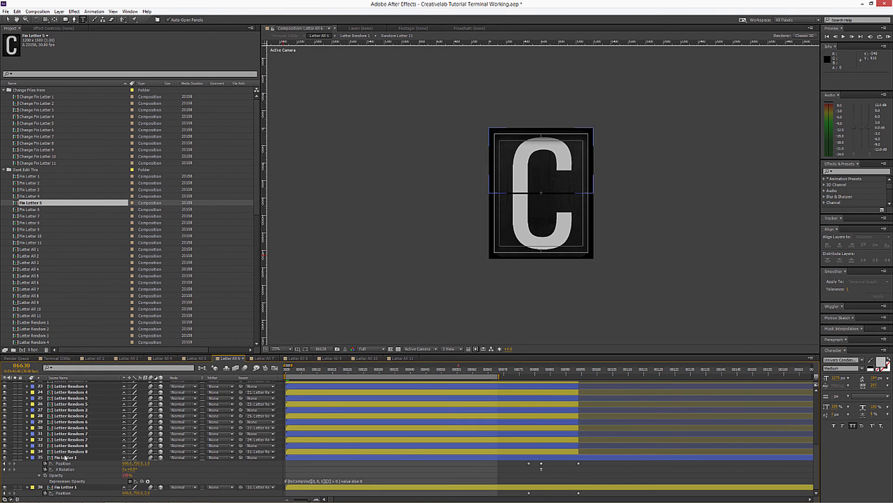
click(66, 458)
shift+click(70, 488)
drag(30, 209, 70, 454)
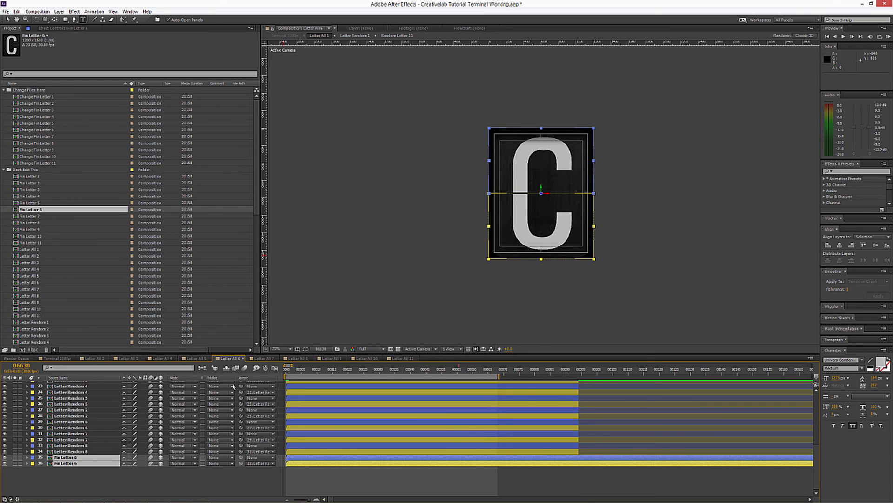
In Letter All 7, replace the source of both Fin Letter 1 layers with Fin Letter 7.
click(261, 358)
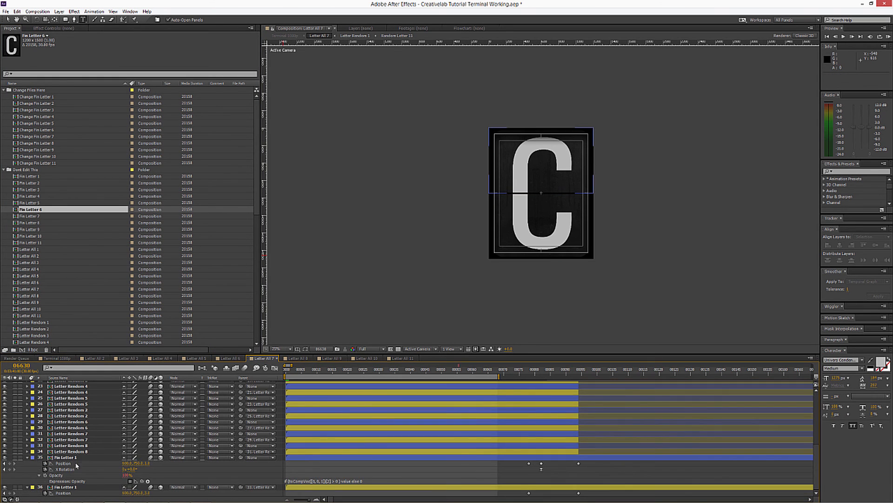
click(73, 457)
shift+click(66, 487)
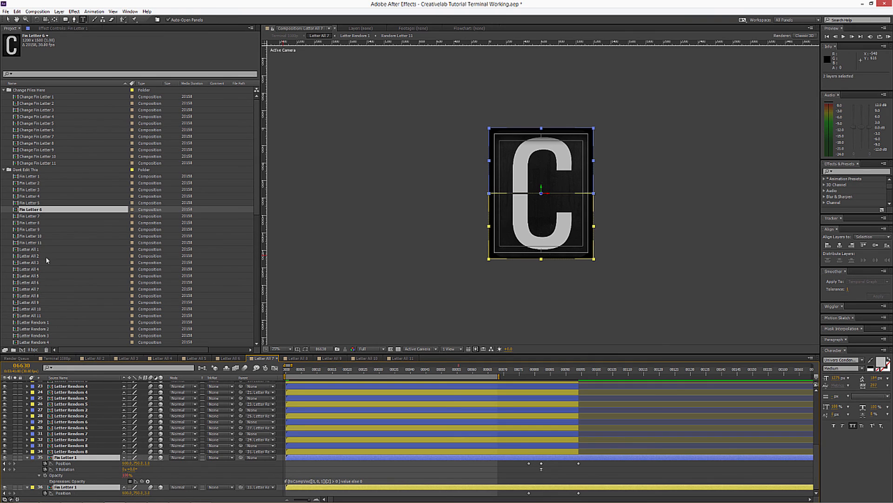
alt+drag(39, 217, 63, 460)
In Letter All 8, replace the source of both Fin Letter 1 layers with Fin Letter 8.
click(290, 360)
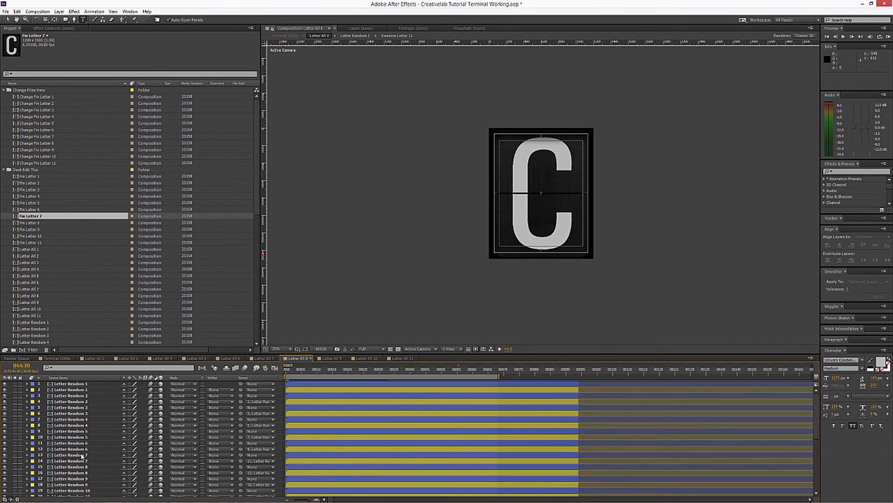
key(u)
click(69, 457)
shift+click(74, 487)
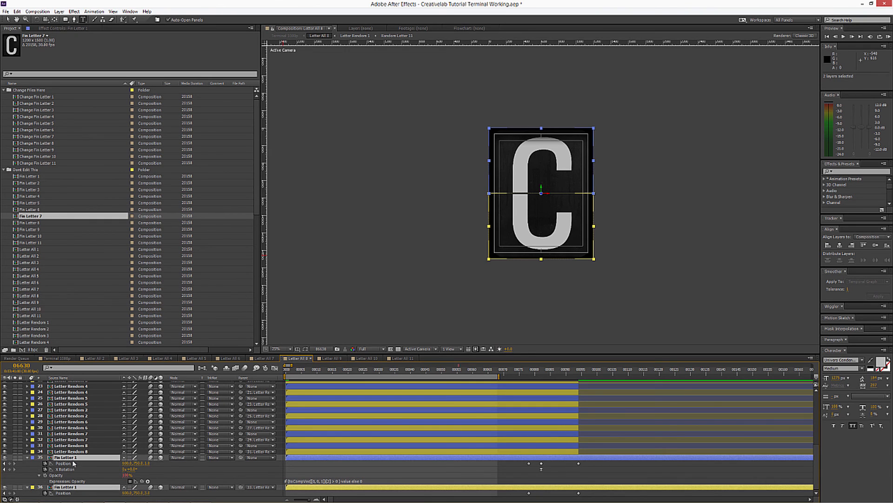
alt+drag(40, 227, 65, 459)
In Letter All 9, replace the source of both Fin Letter 1 layers with Fin Letter 9.
click(336, 359)
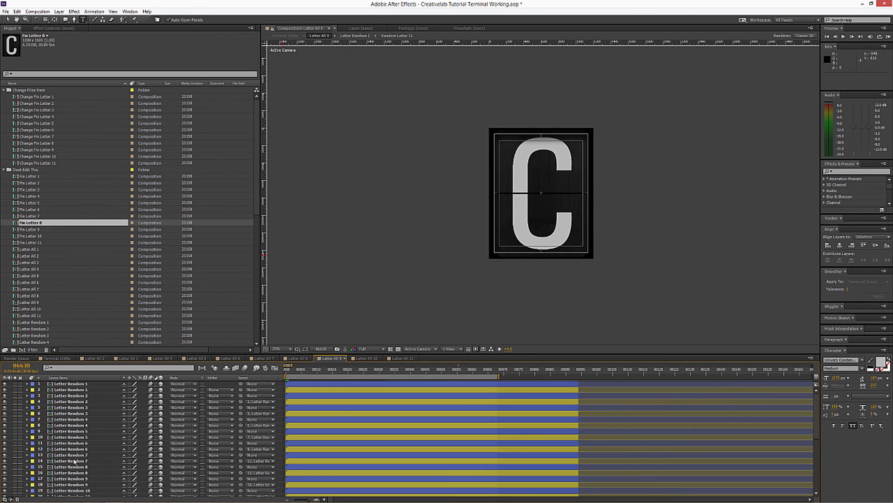
key(u)
click(70, 457)
shift+click(68, 487)
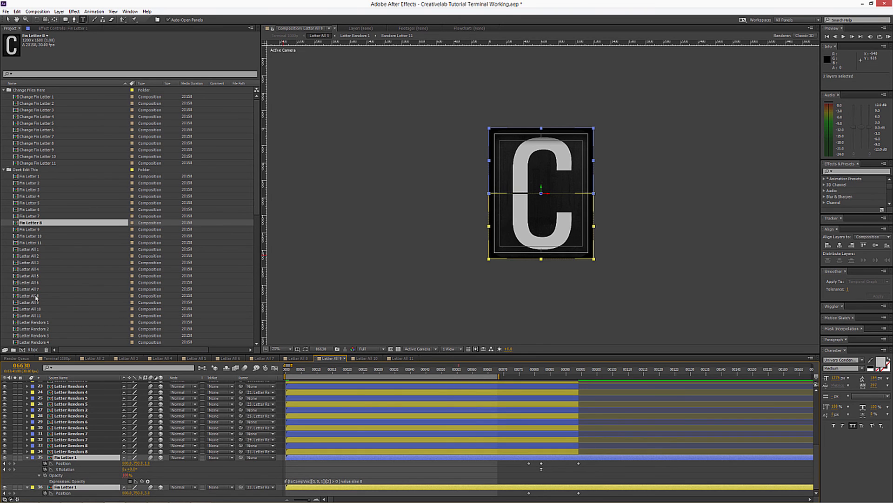
alt+drag(29, 230, 84, 459)
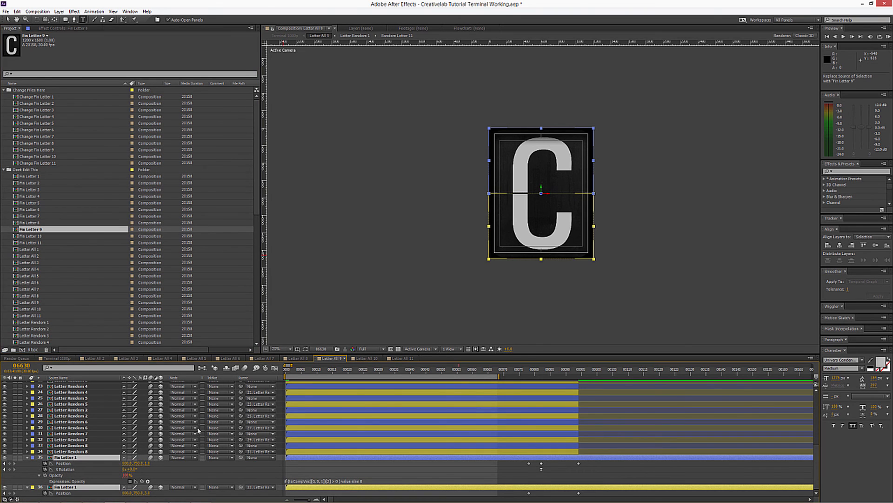
key(u)
In Letter All 10, replace the source of both Fin Letter 1 layers with Fin Letter 10.
click(367, 358)
scroll(69, 454, down, 5)
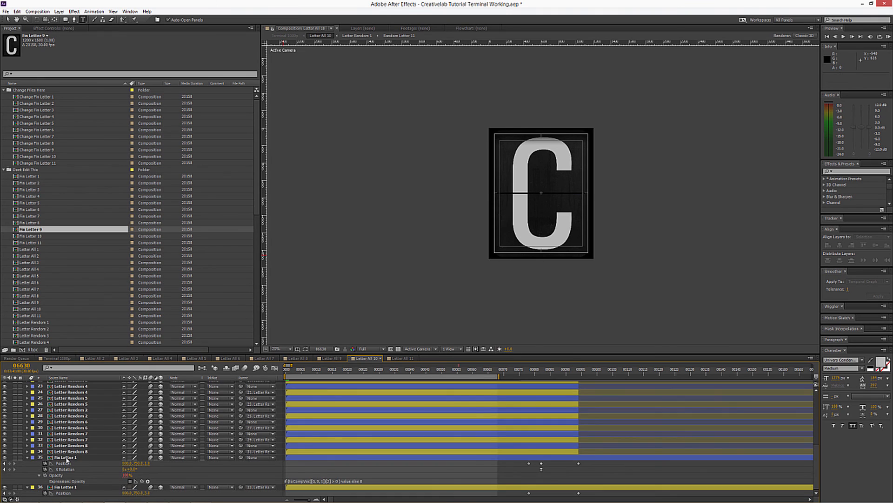
click(68, 457)
shift+click(63, 487)
alt+drag(30, 236, 74, 459)
key(u)
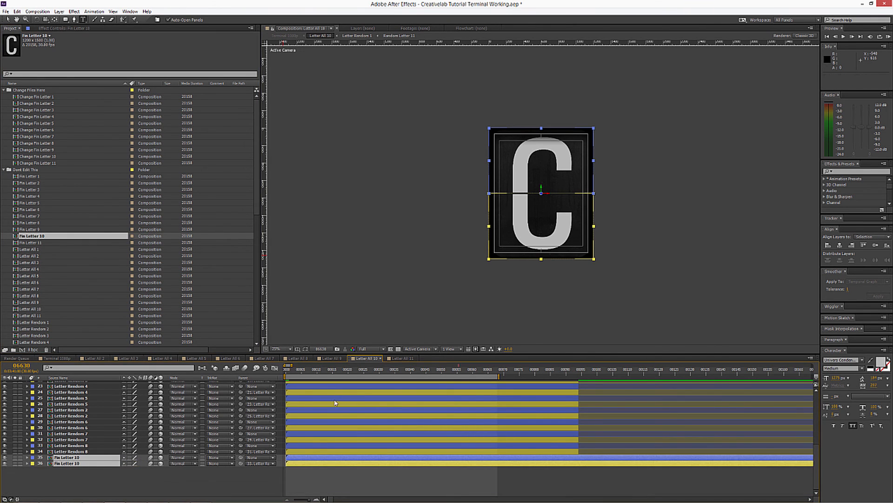
In Letter All 11, replace the source of both Fin Letter 1 layers with Fin Letter 11.
click(403, 358)
scroll(69, 465, down, 5)
click(69, 458)
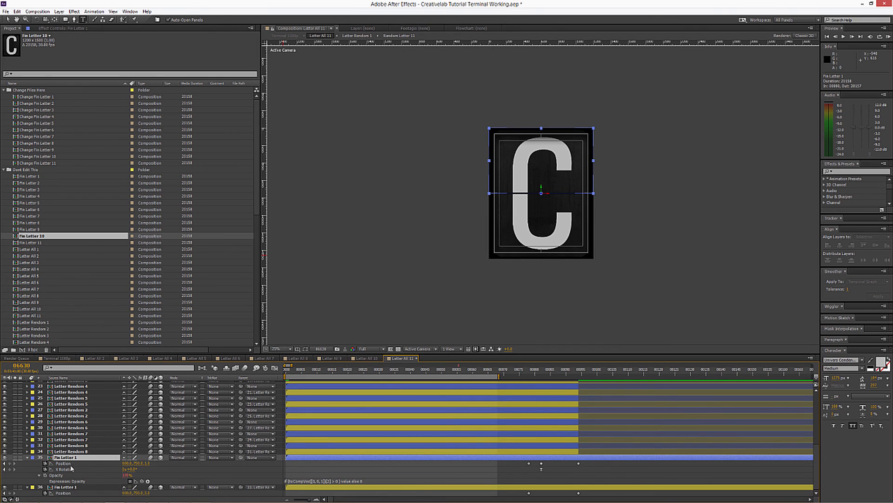
shift+click(71, 488)
alt+drag(41, 242, 65, 460)
key(u)
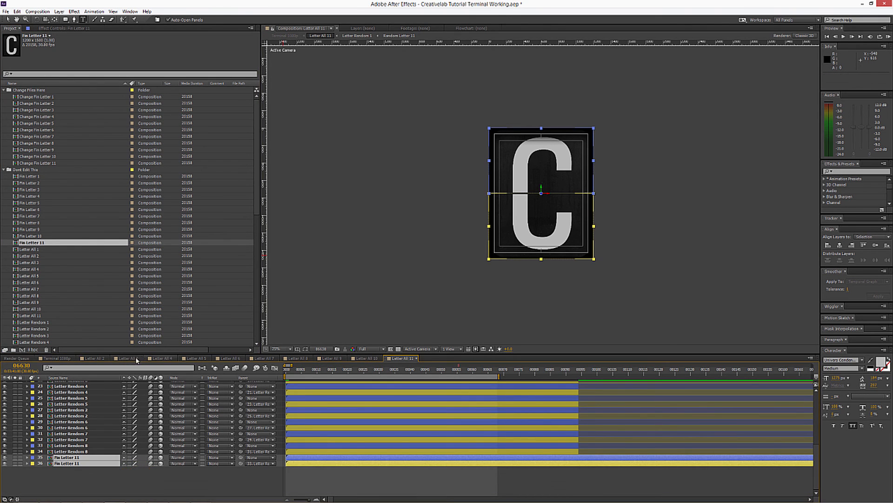
Close the compositions Letter All 2 through Letter All 11 in the timeline, leaving Terminal 1080p open.
click(95, 358)
click(105, 358)
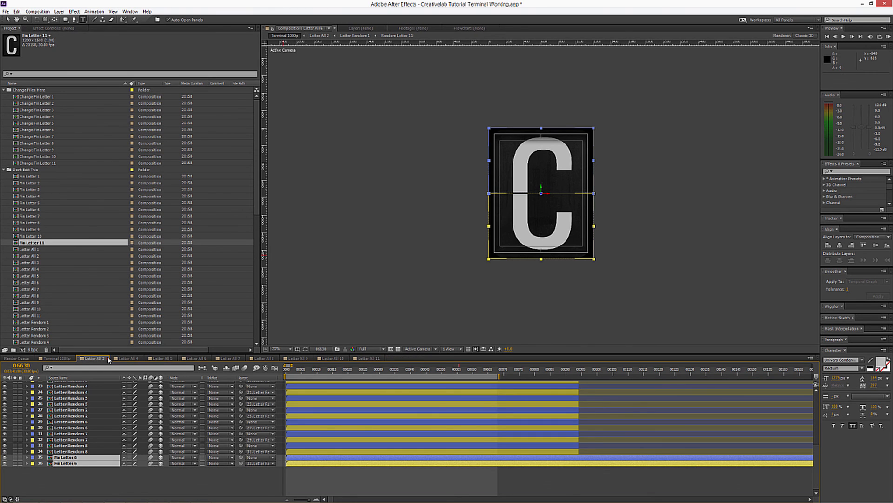
click(109, 359)
click(109, 359)
click(108, 359)
click(108, 359)
click(111, 359)
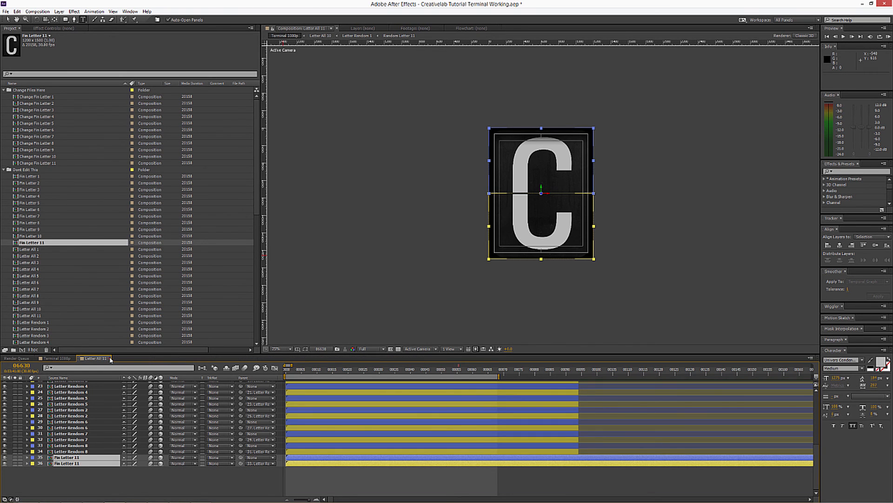
click(109, 359)
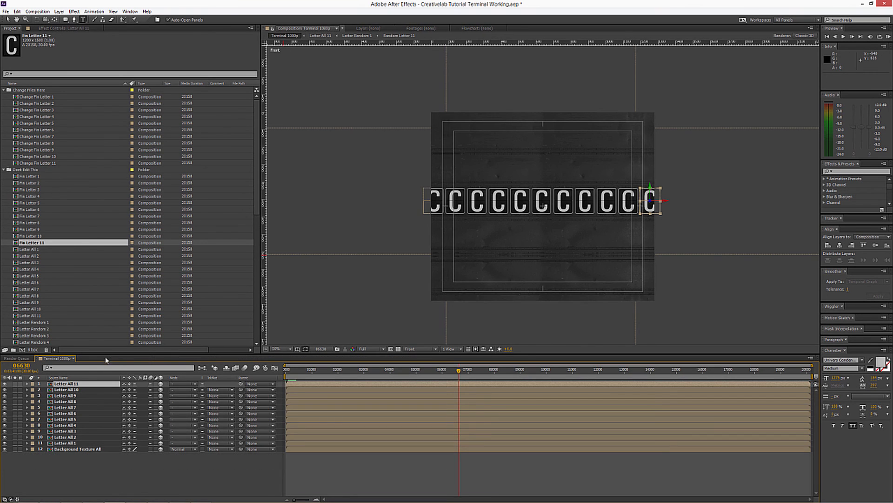
Open the compositions Fin Letter 2 through Fin Letter 11 from the Dont Edit This folder in the timeline.
double_click(31, 182)
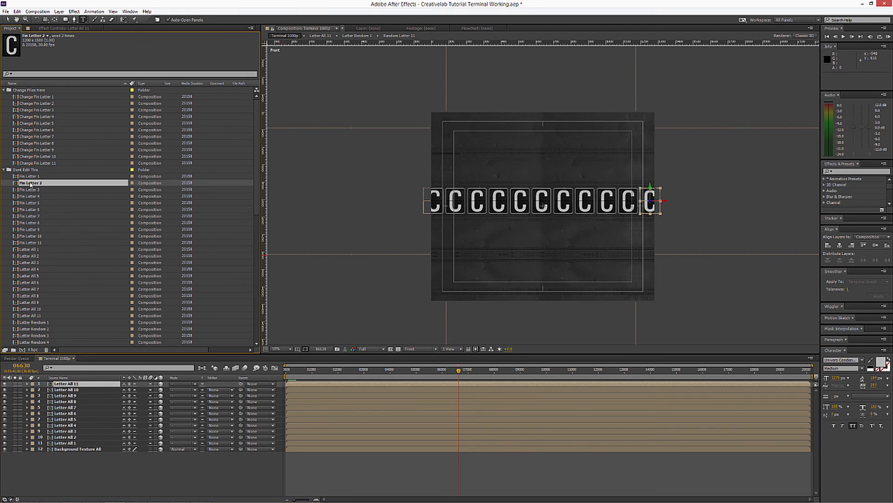
double_click(32, 189)
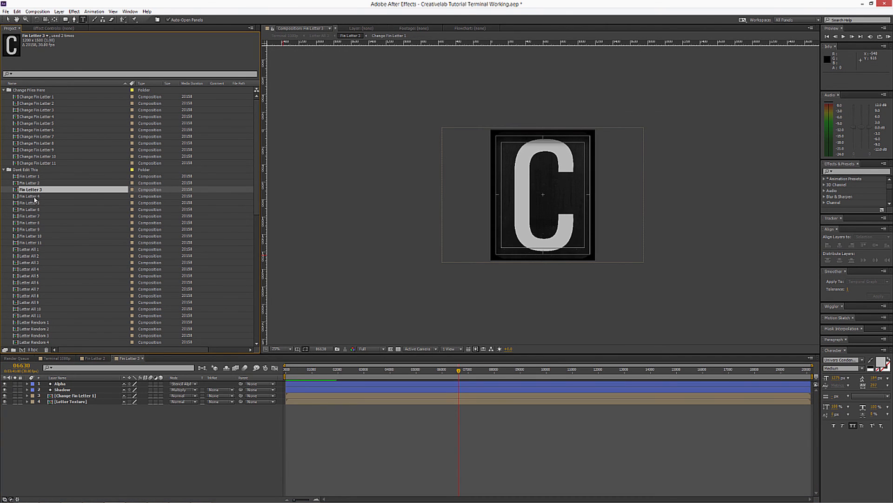
double_click(34, 197)
double_click(35, 203)
double_click(35, 209)
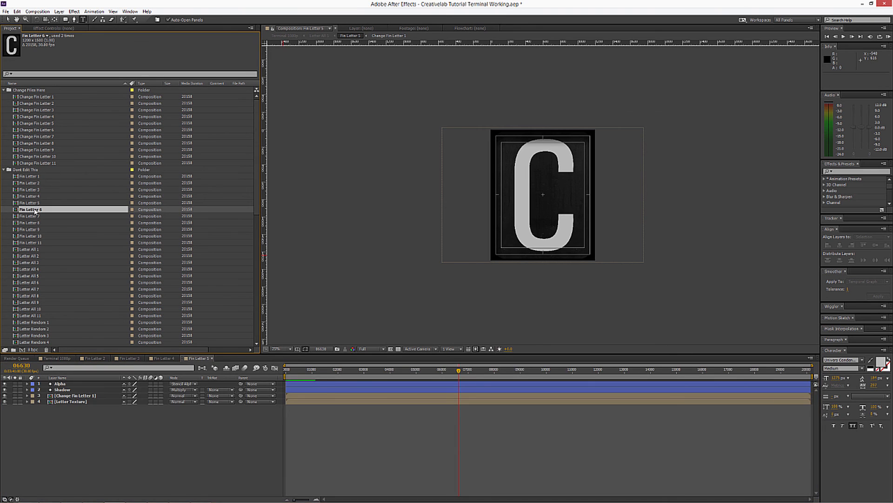
double_click(37, 216)
double_click(37, 223)
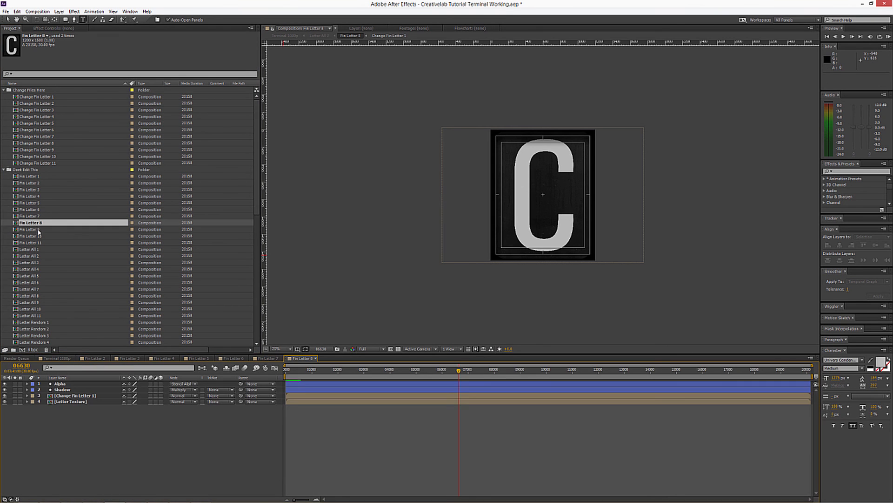
double_click(38, 229)
double_click(38, 236)
double_click(38, 243)
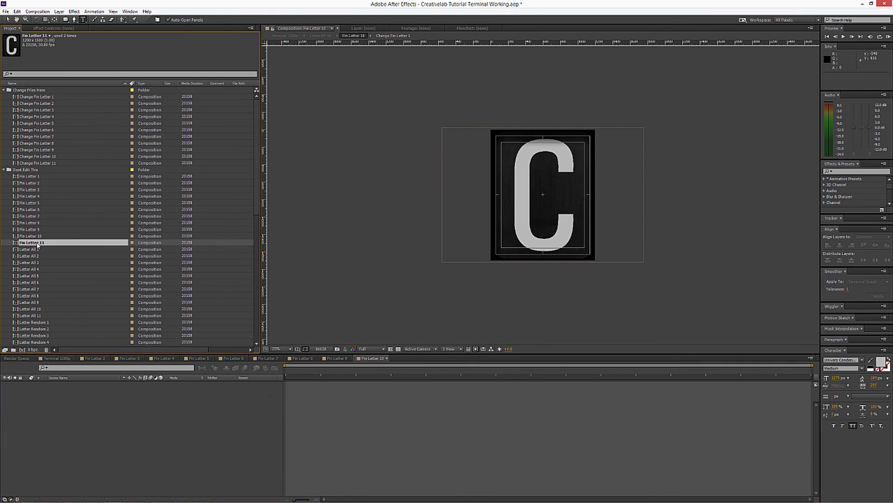
Replace the Change Fin Letter 1 layer with Change Fin Letter 2 in Fin Letter 2 and Change Fin Letter 3 in Fin Letter 3.
click(96, 357)
click(73, 396)
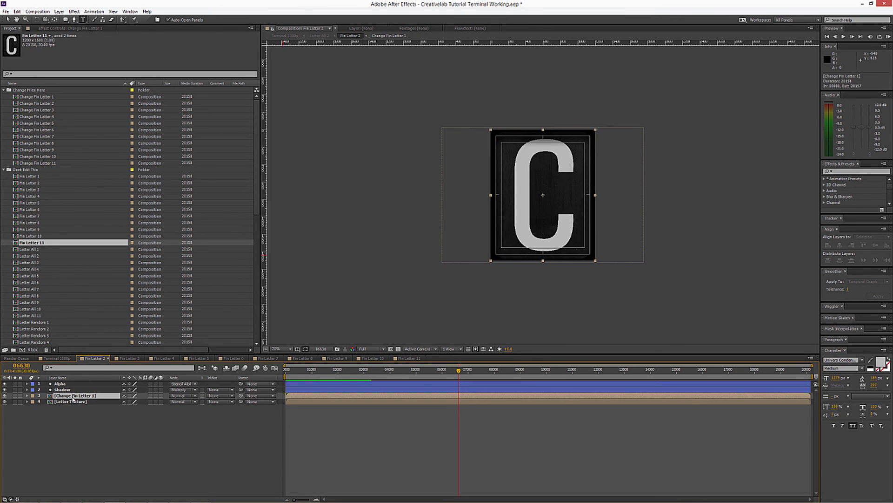
drag(42, 104, 68, 397)
click(128, 358)
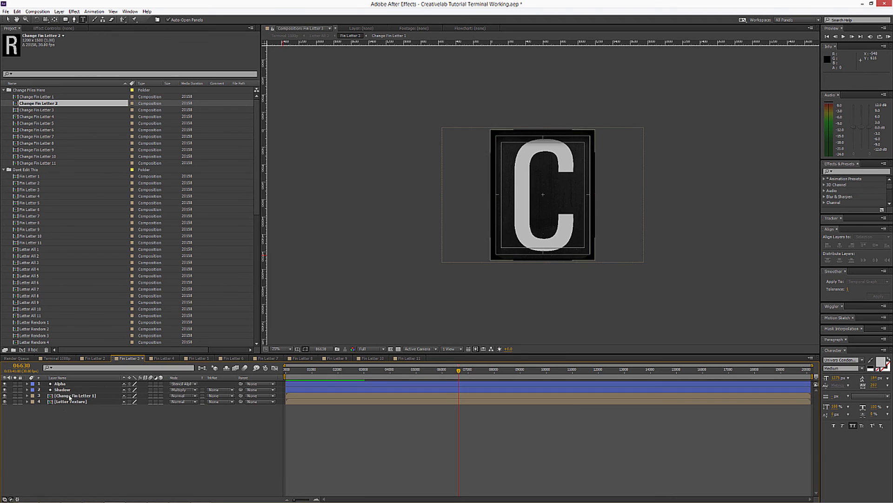
drag(53, 110, 70, 396)
Replace the Change Fin Letter 1 layer with Change Fin Letter 4 in Fin Letter 4 and Change Fin Letter 5 in Fin Letter 5.
click(163, 357)
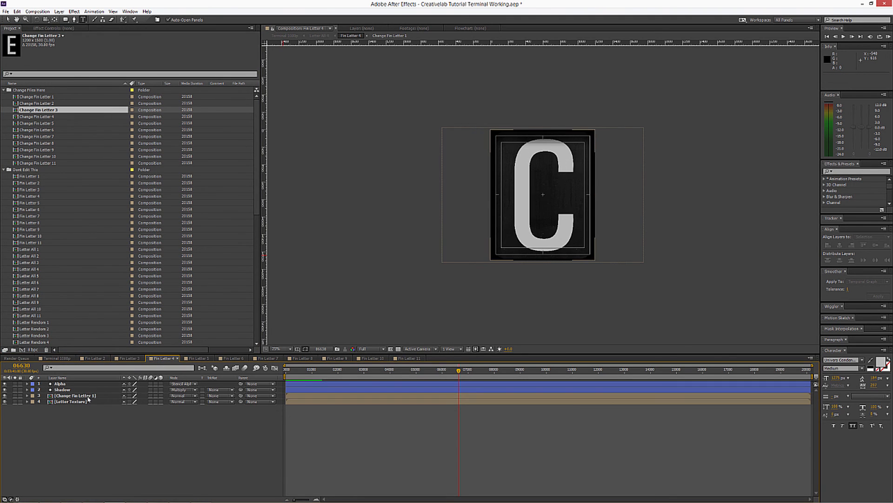
click(47, 116)
drag(47, 119, 70, 396)
click(198, 358)
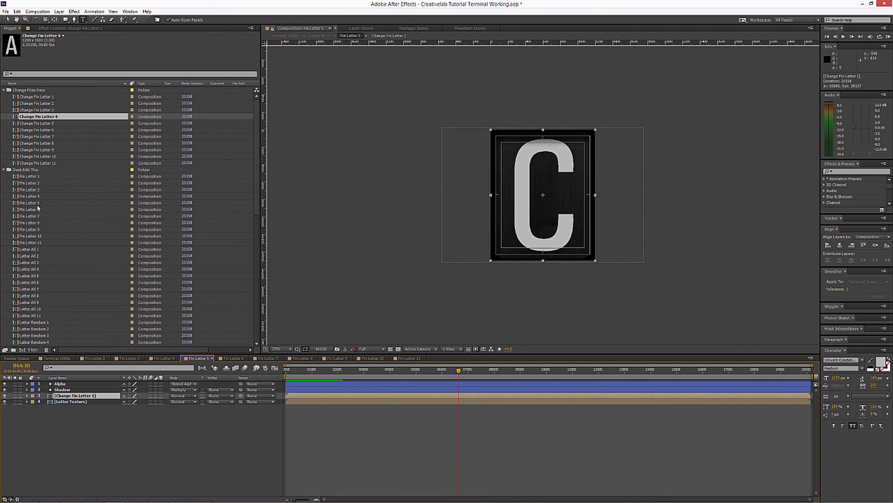
drag(28, 123, 70, 396)
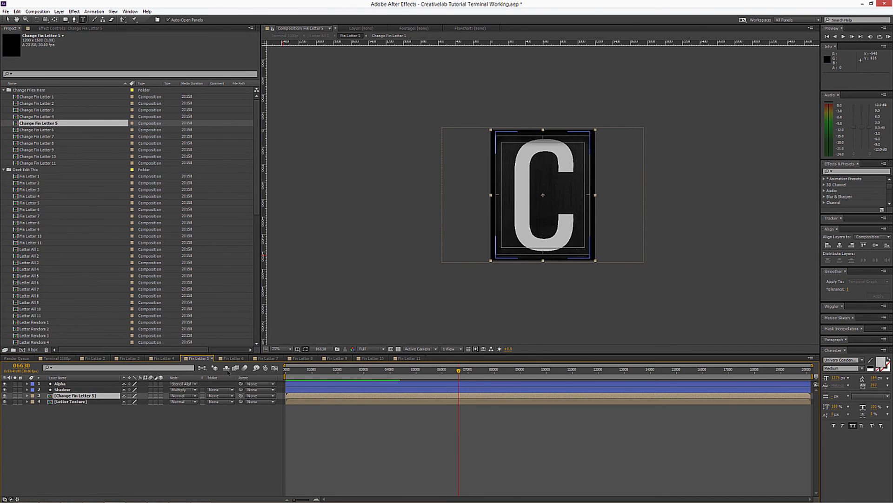
Replace the Change Fin Letter 1 layer with Change Fin Letter 6 in Fin Letter 6 and Change Fin Letter 7 in Fin Letter 7.
click(233, 358)
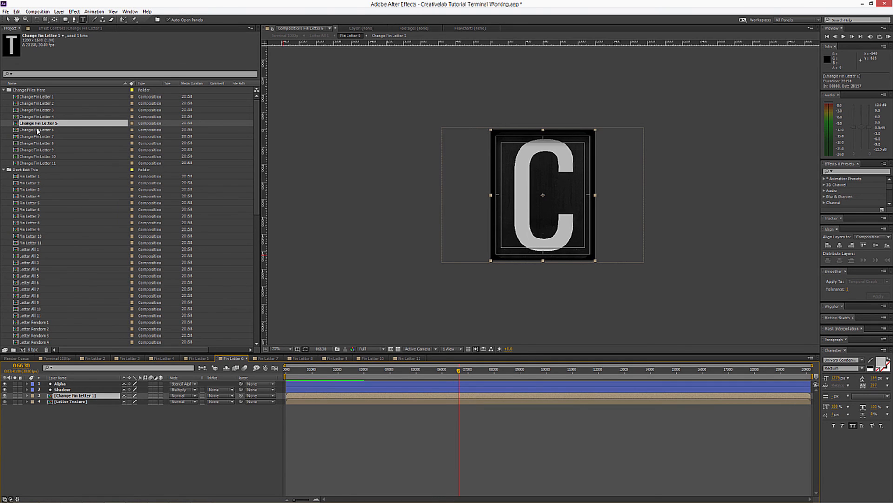
drag(37, 131, 70, 396)
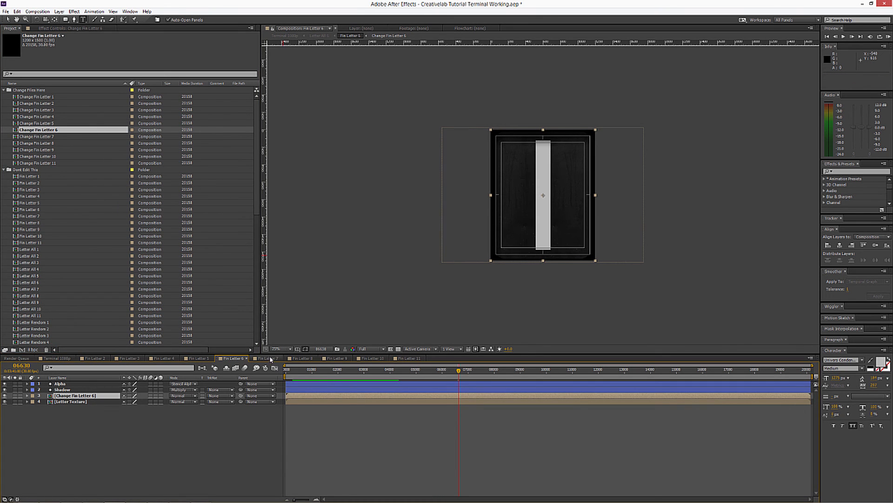
click(271, 359)
click(47, 137)
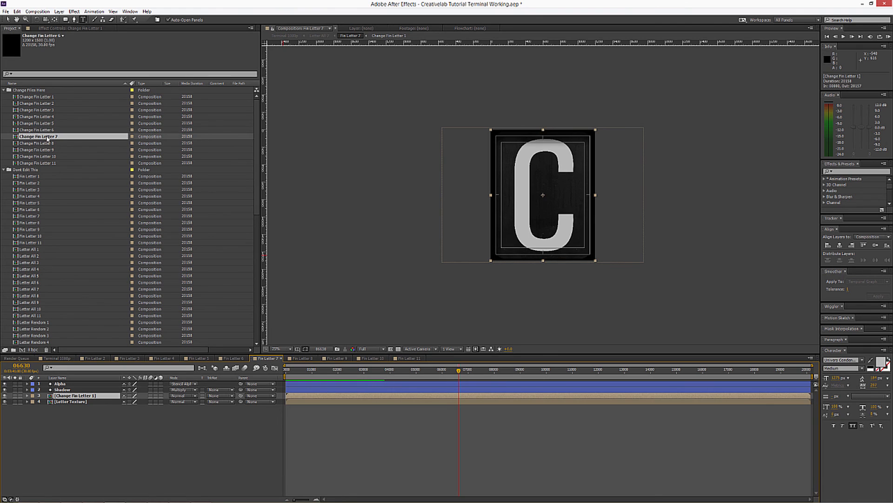
drag(47, 138, 70, 396)
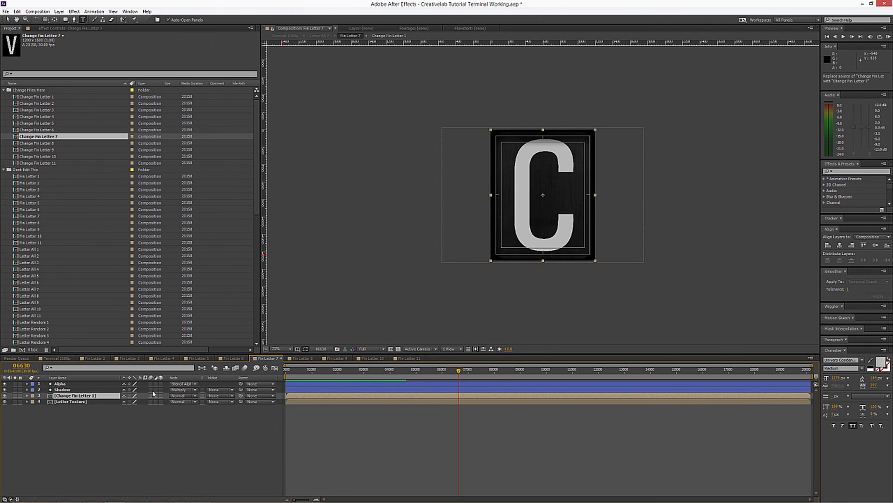
Replace the Change Fin Letter 1 layer with Change Fin Letter 8 in Fin Letter 8 and Change Fin Letter 9 in Fin Letter 9.
click(294, 359)
drag(49, 144, 70, 395)
click(335, 358)
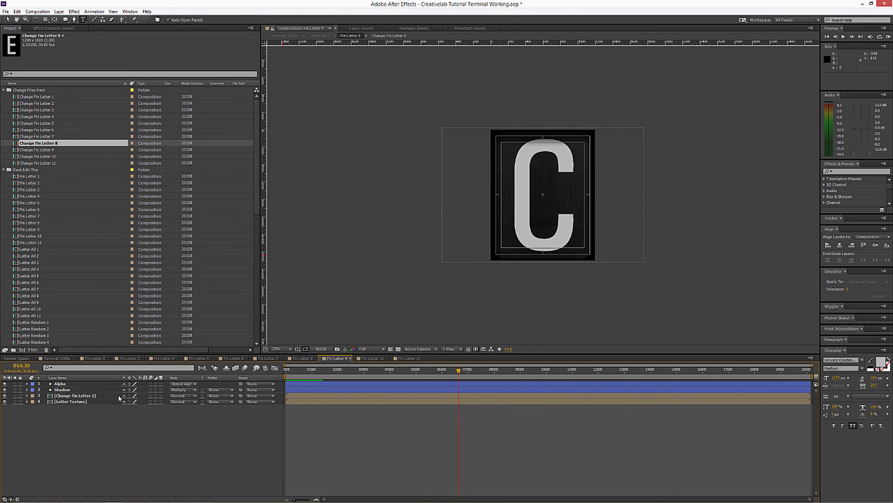
click(100, 390)
click(74, 396)
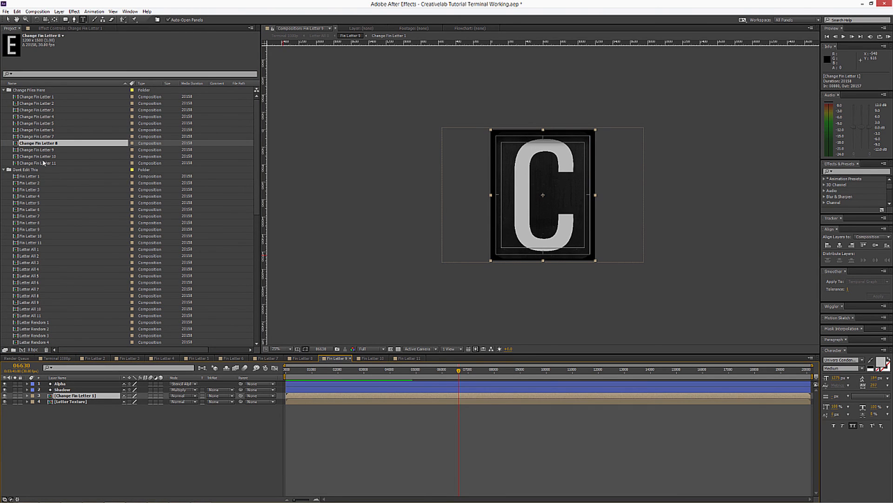
drag(37, 149, 79, 396)
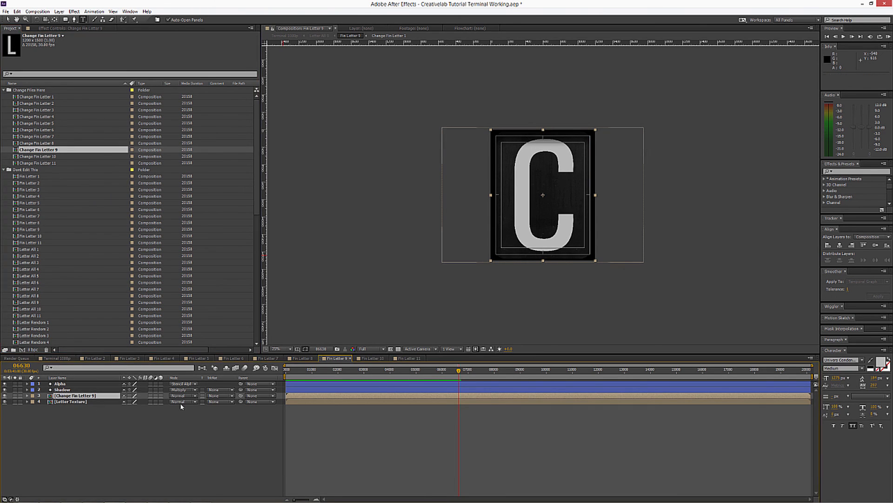
Replace the Change Fin Letter 1 layer with Change Fin Letter 10 in Fin Letter 10 and Change Fin Letter 11 in Fin Letter 11.
click(372, 358)
click(74, 396)
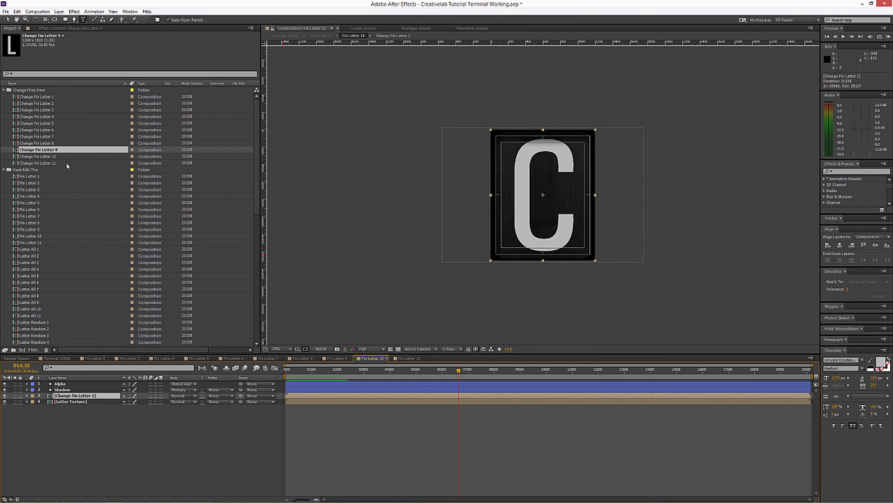
drag(40, 156, 74, 396)
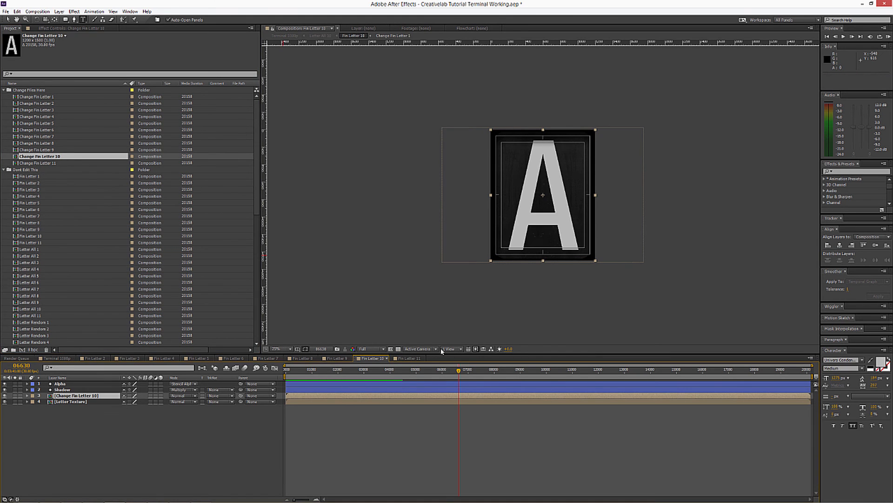
click(402, 359)
click(74, 396)
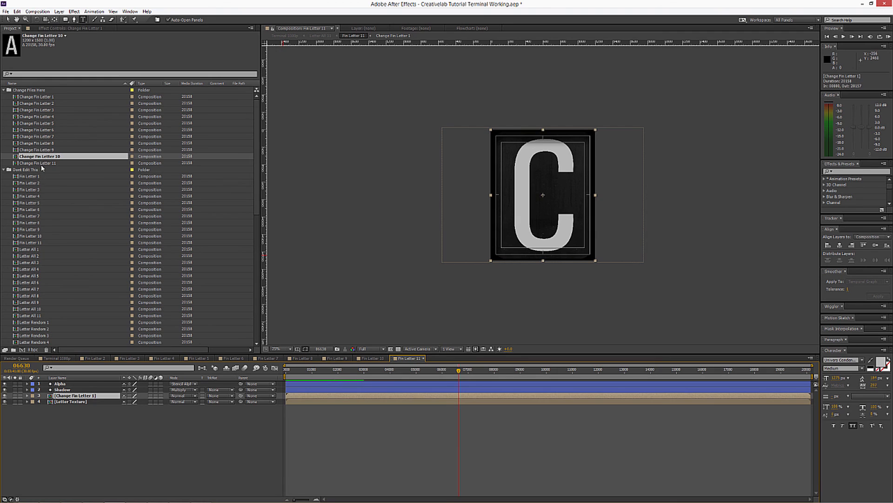
click(37, 163)
drag(37, 165, 75, 396)
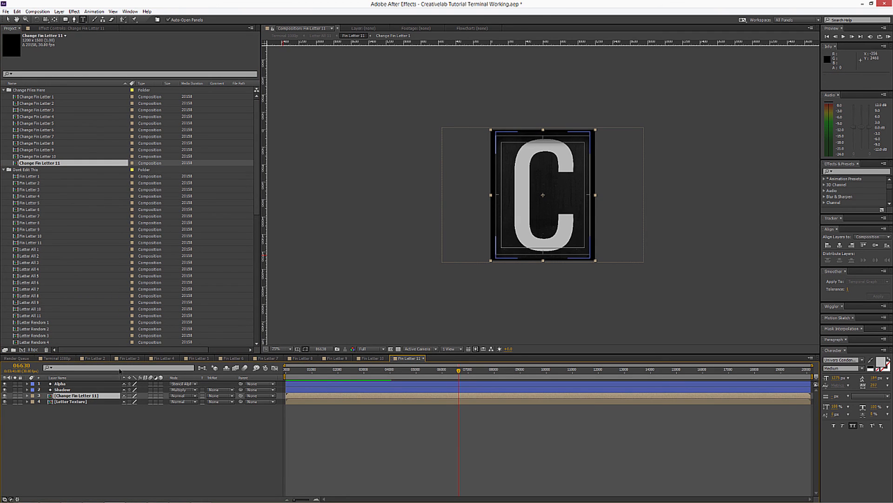
Close the compositions Fin Letter 2 through Fin Letter 11 in the timeline, leaving Terminal 1080p open.
click(96, 357)
click(108, 358)
click(109, 358)
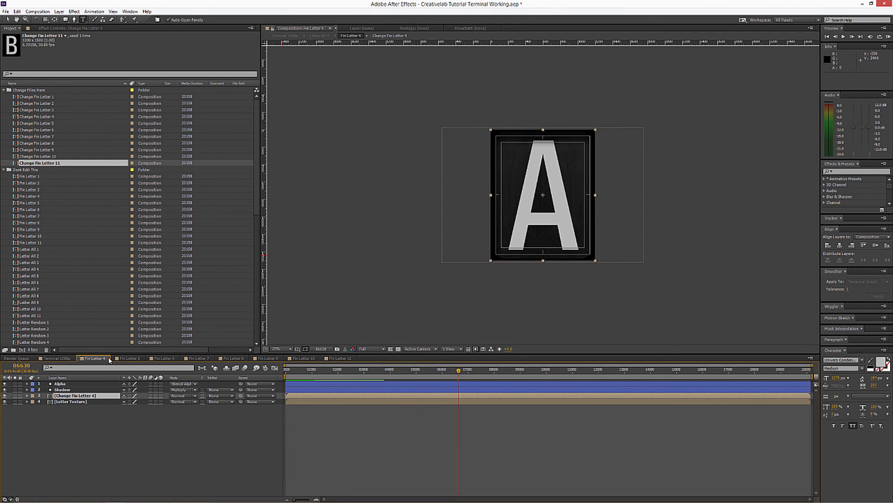
click(109, 358)
click(109, 358)
click(108, 358)
click(108, 358)
click(110, 358)
click(111, 359)
click(111, 358)
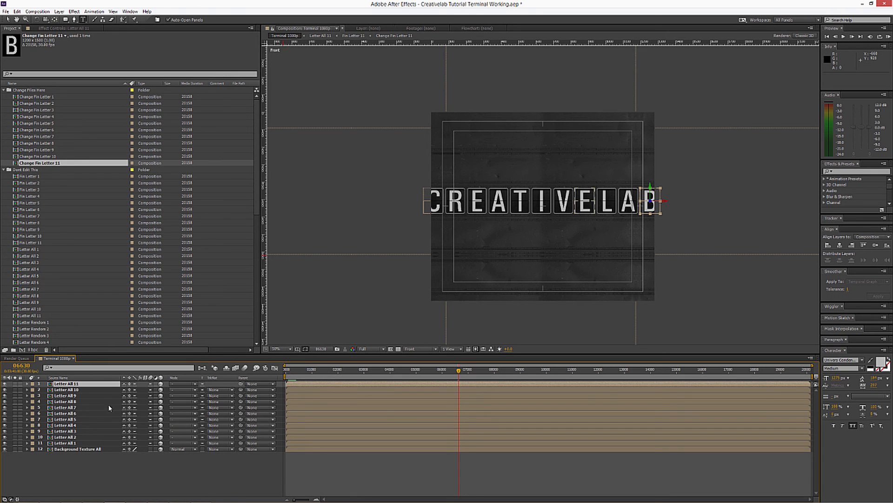
Enable time remapping on all eleven Letter All layers in Terminal 1080p.
shift+click(78, 444)
right_click(67, 413)
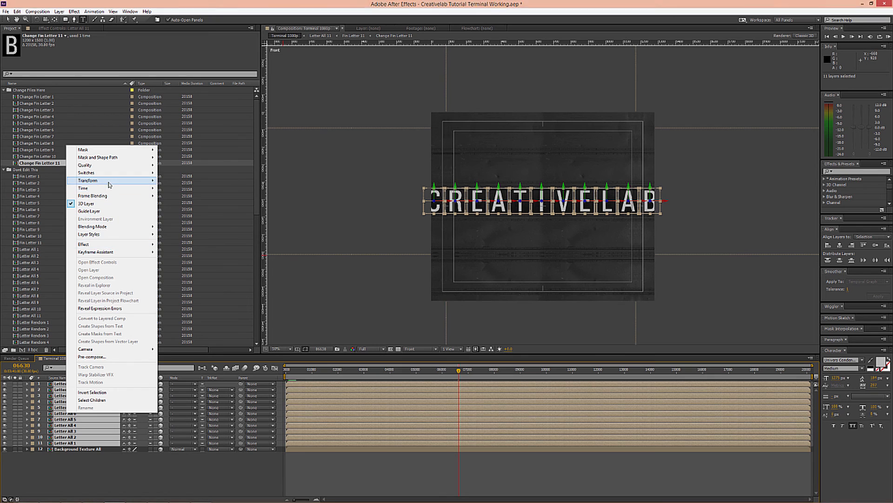
click(184, 188)
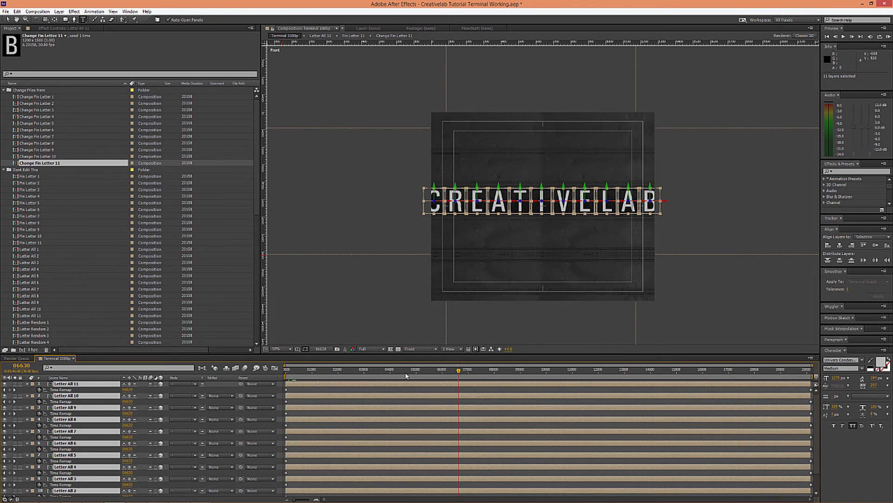
In Letter All 11, move the current time to frame 94, where the random letter layers end.
double_click(65, 384)
scroll(350, 439, down, 5)
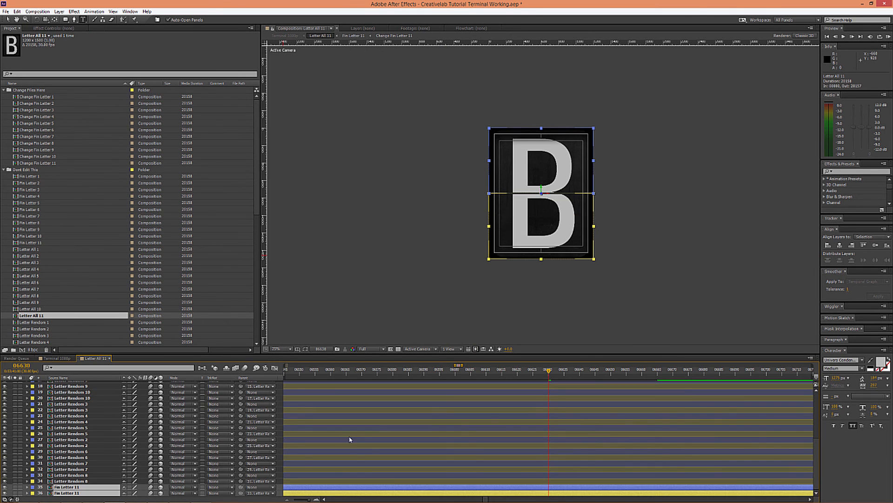
click(288, 499)
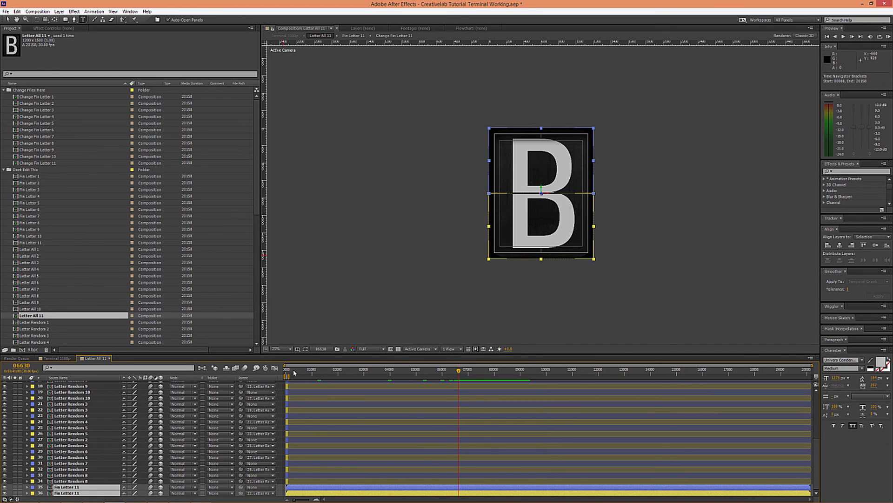
click(317, 499)
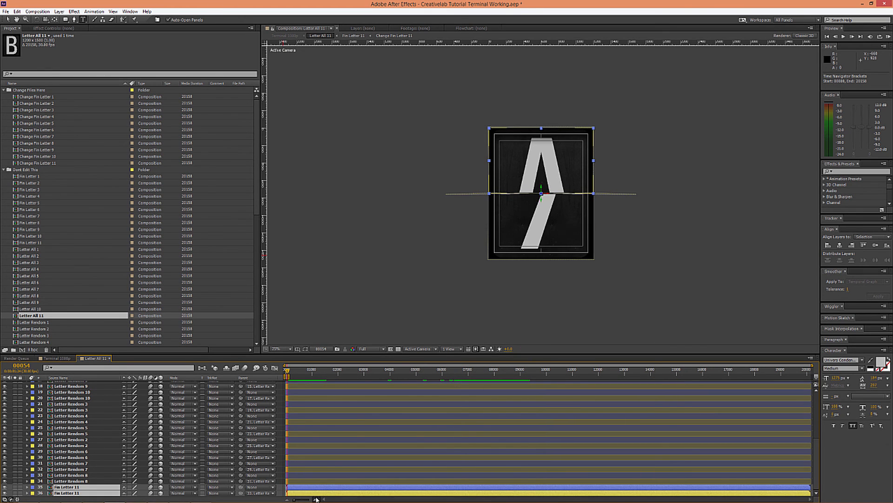
click(316, 499)
click(316, 499)
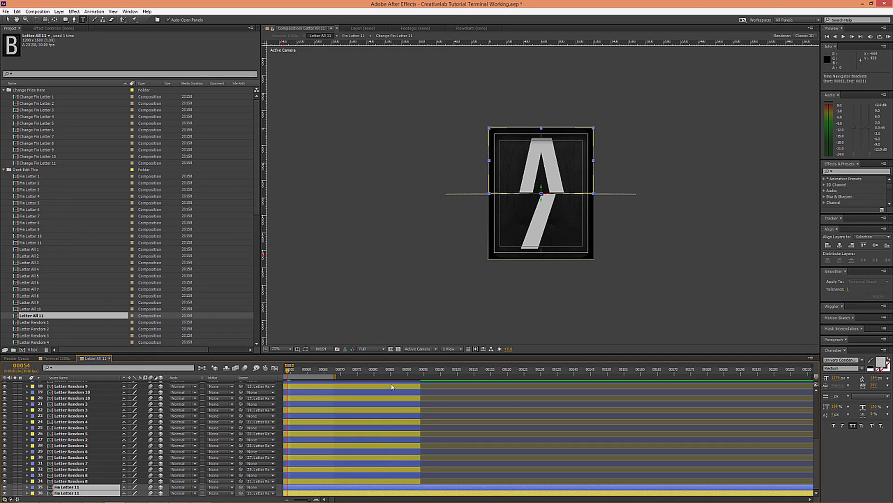
click(417, 375)
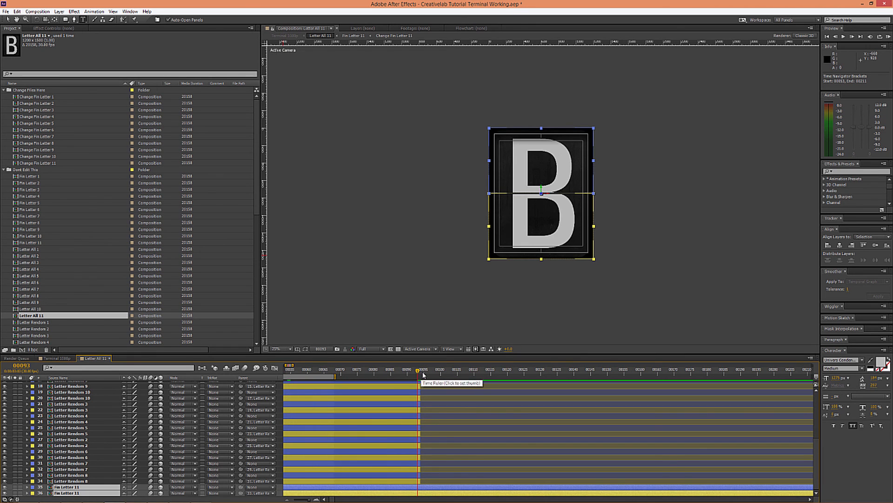
click(423, 373)
click(420, 373)
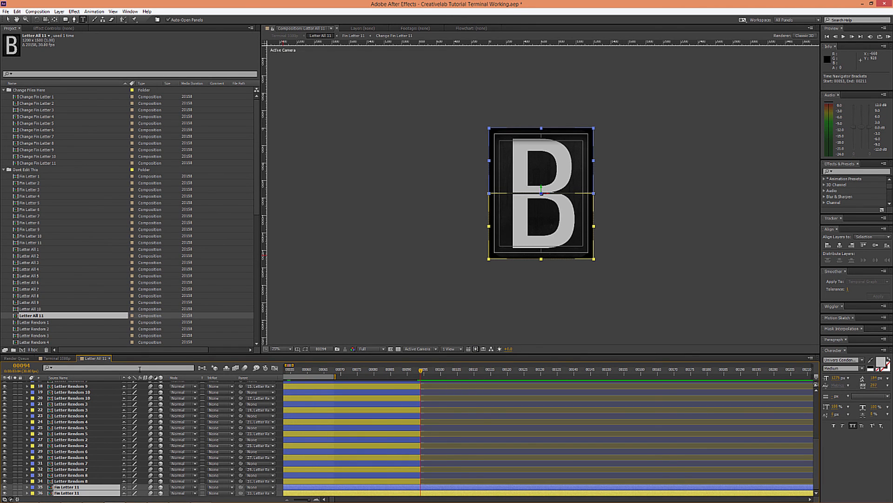
In Terminal 1080p, add a Time Remap keyframe at frame 94 to all eleven Letter All layers.
click(63, 360)
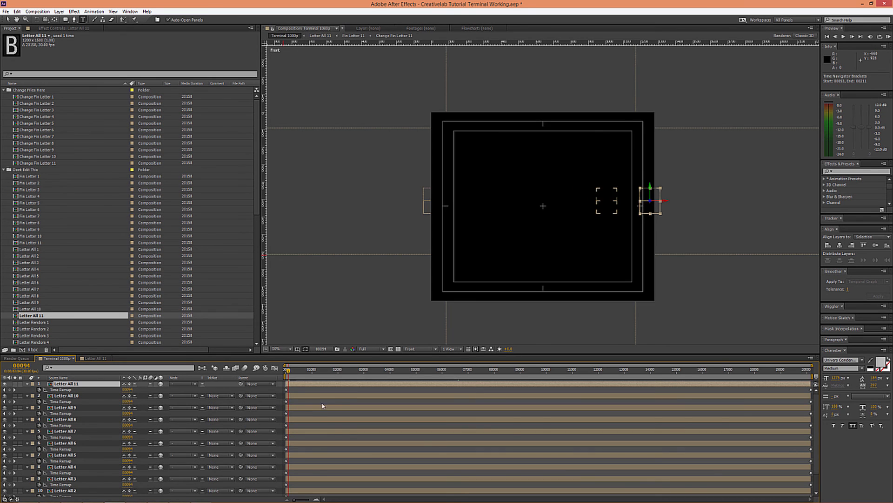
click(316, 499)
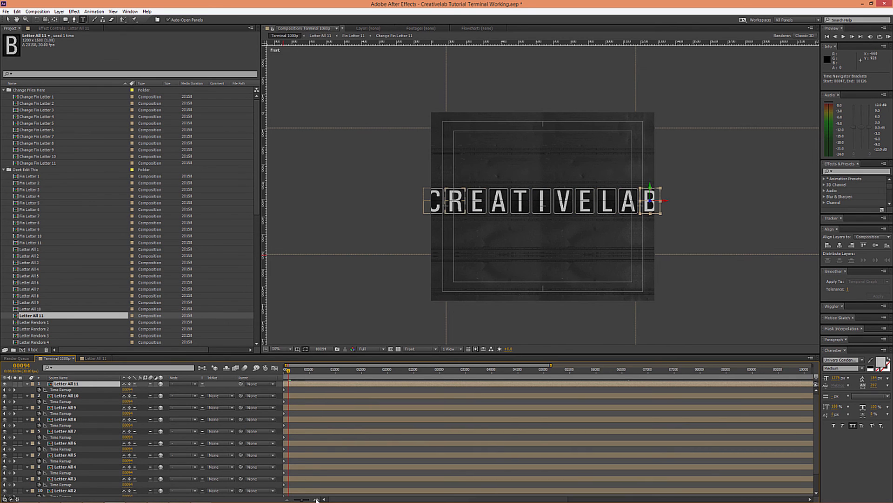
click(317, 498)
click(317, 499)
click(317, 499)
drag(340, 499, 268, 494)
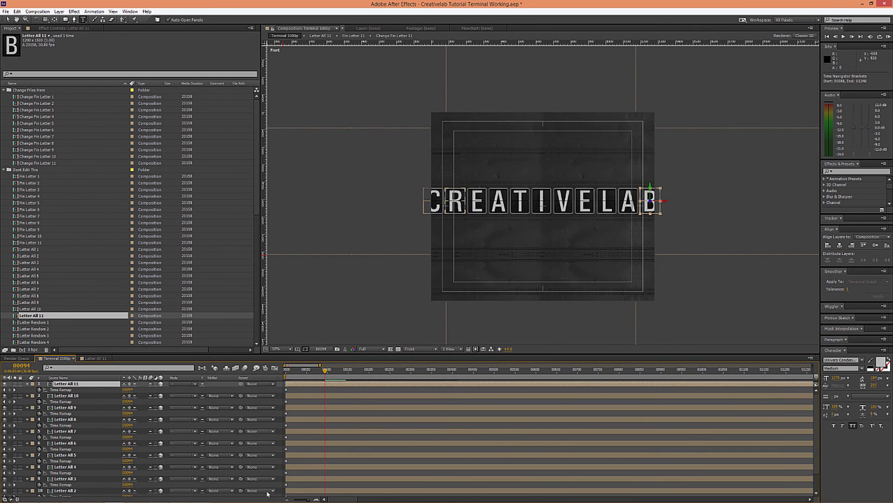
click(9, 389)
click(10, 401)
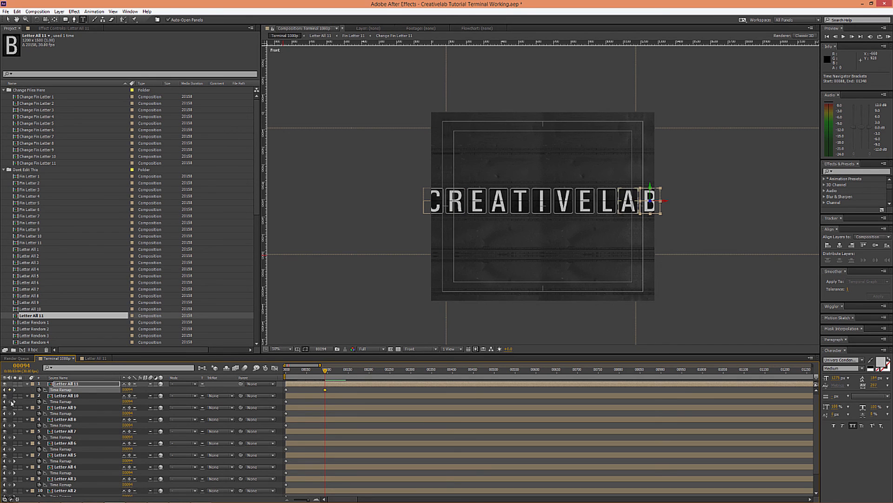
click(9, 413)
click(9, 425)
click(9, 437)
click(9, 448)
click(9, 460)
click(9, 472)
click(10, 484)
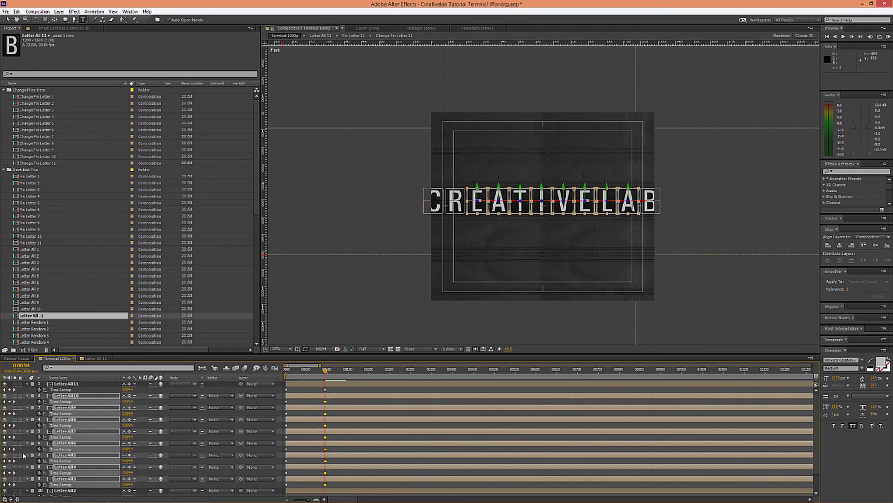
scroll(16, 474, down, 2)
click(9, 475)
click(9, 487)
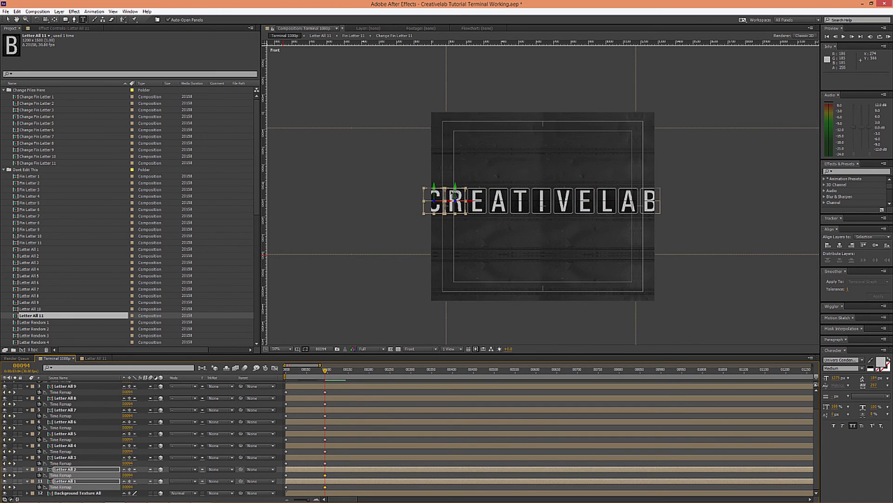
Shift each Letter All layer's pair of Time Remap keyframes earlier by a different amount, such as 11 frames for Letter All 7 and 3 for Letter All 9.
scroll(295, 404, up, 2)
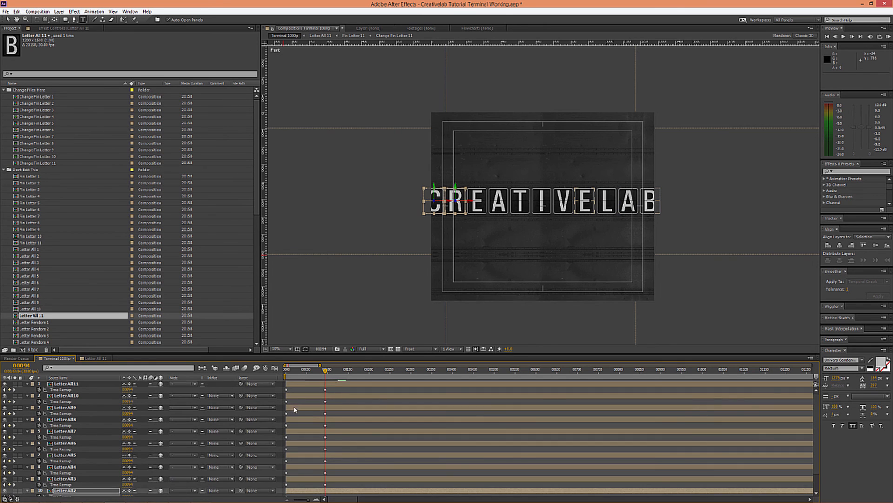
scroll(294, 409, down, 2)
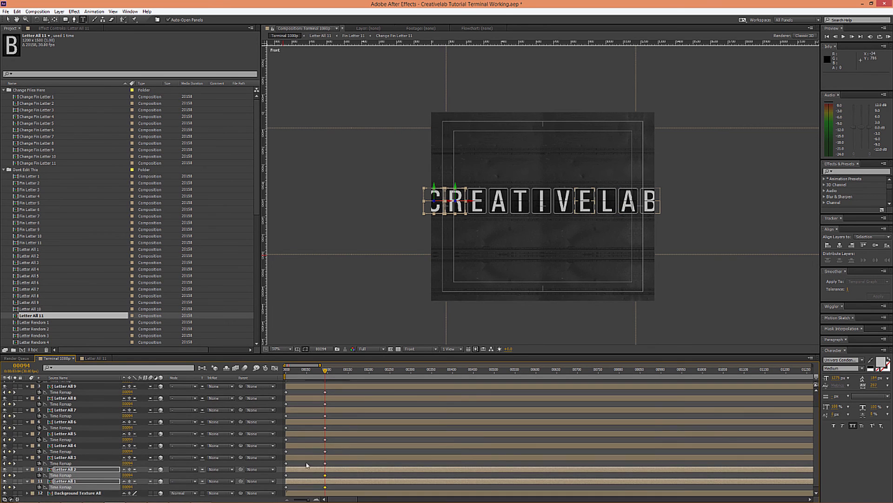
click(333, 487)
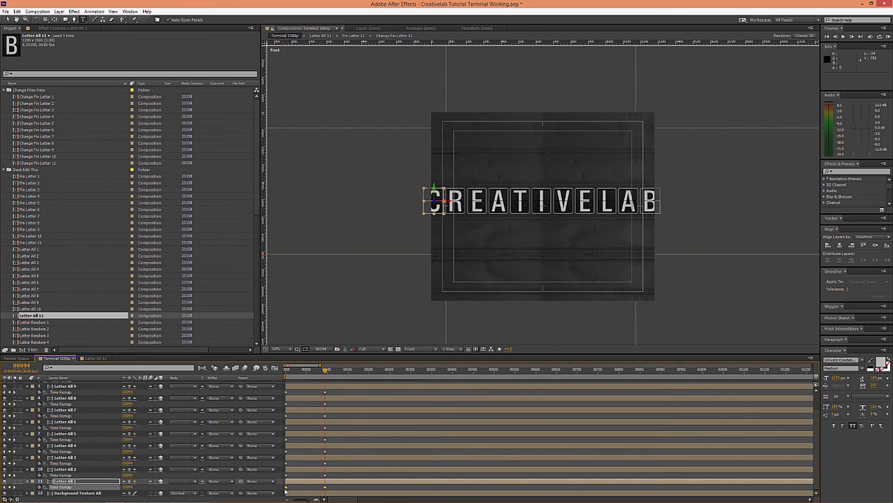
drag(285, 487, 279, 488)
drag(331, 475, 284, 451)
drag(334, 438, 281, 439)
drag(335, 424, 282, 427)
drag(335, 413, 281, 416)
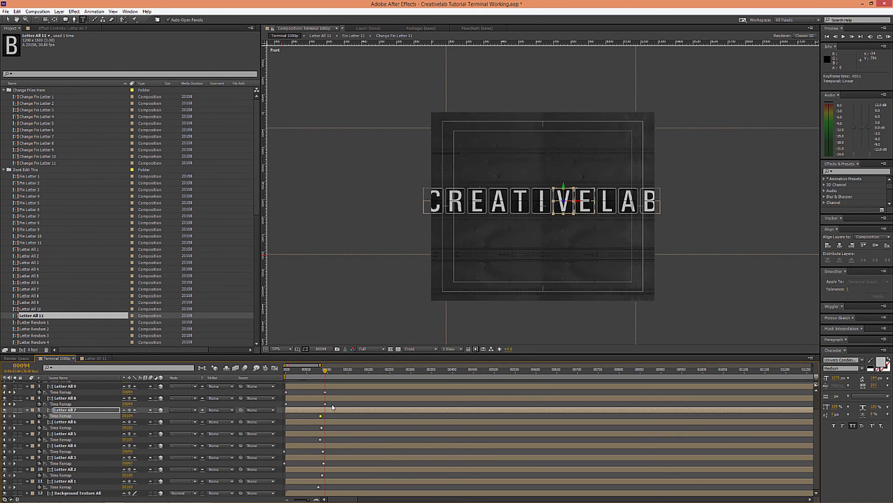
drag(334, 401, 284, 404)
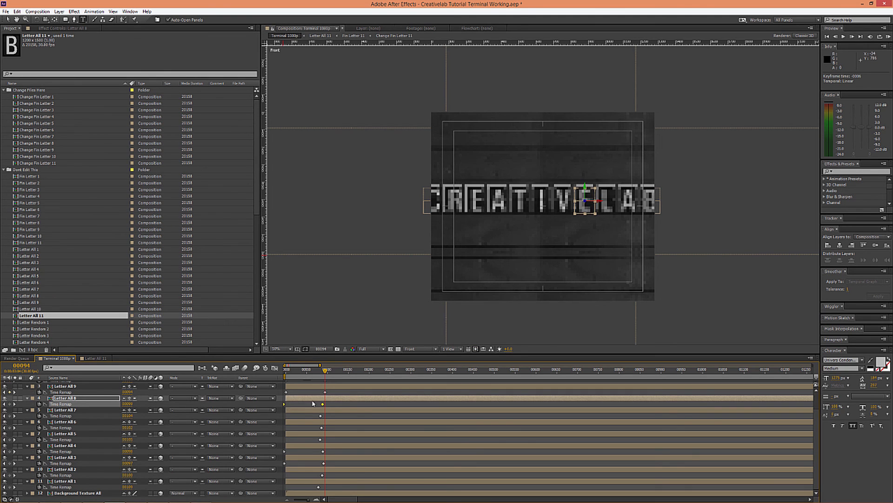
drag(332, 389, 285, 413)
scroll(279, 395, up, 2)
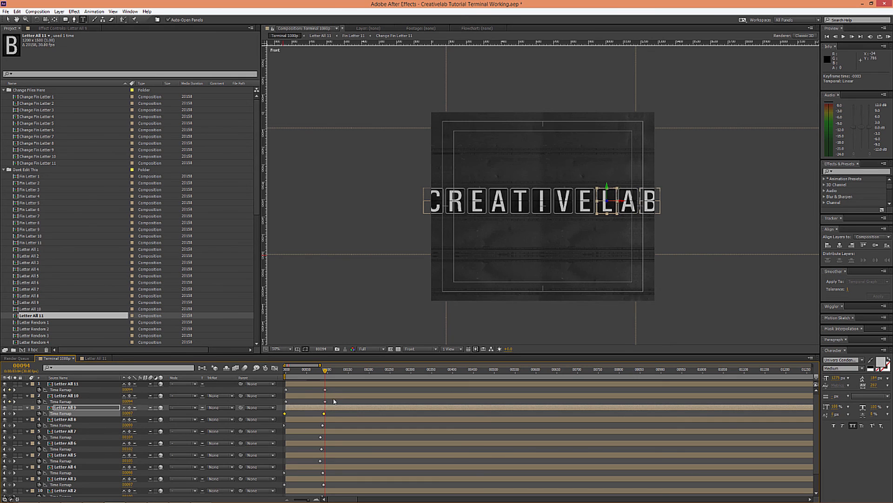
drag(333, 398, 283, 401)
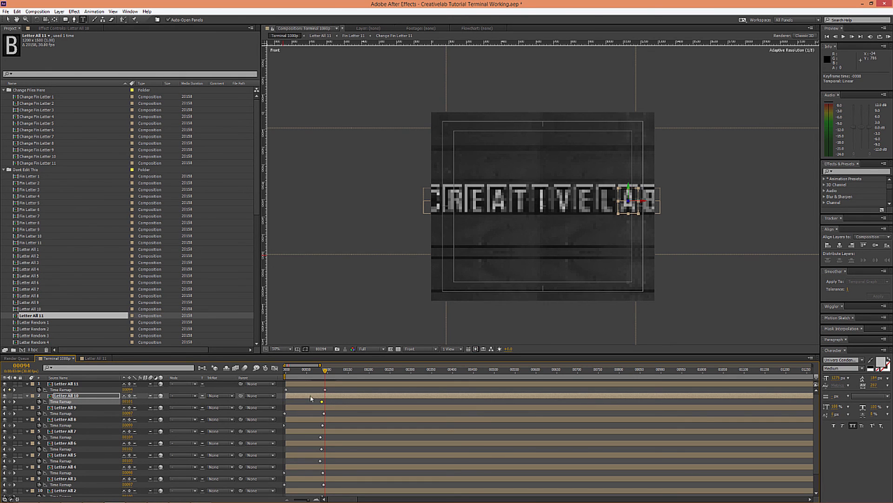
drag(333, 387, 283, 396)
Stagger the end Time Remap keyframes of the Letter All layers beyond frame 94, placing Letter All 9's at frame 108 and Letter All 11's at 111.
drag(287, 390, 331, 392)
click(330, 488)
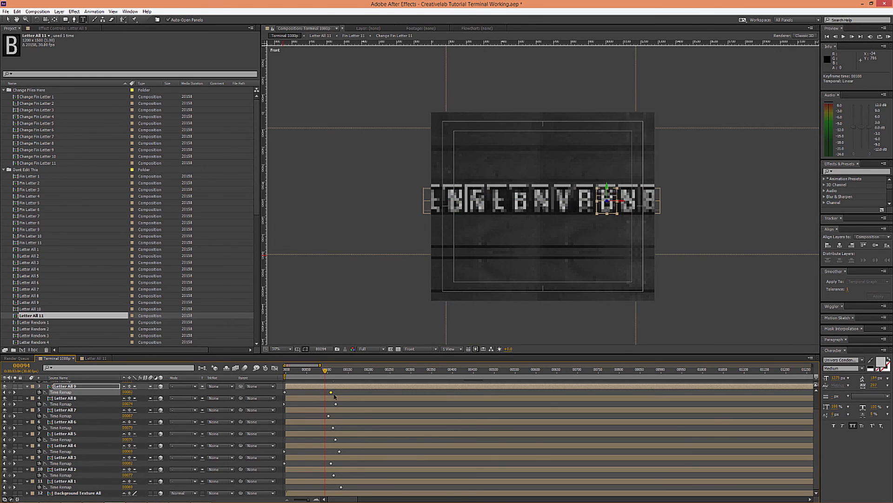
scroll(333, 397, up, 2)
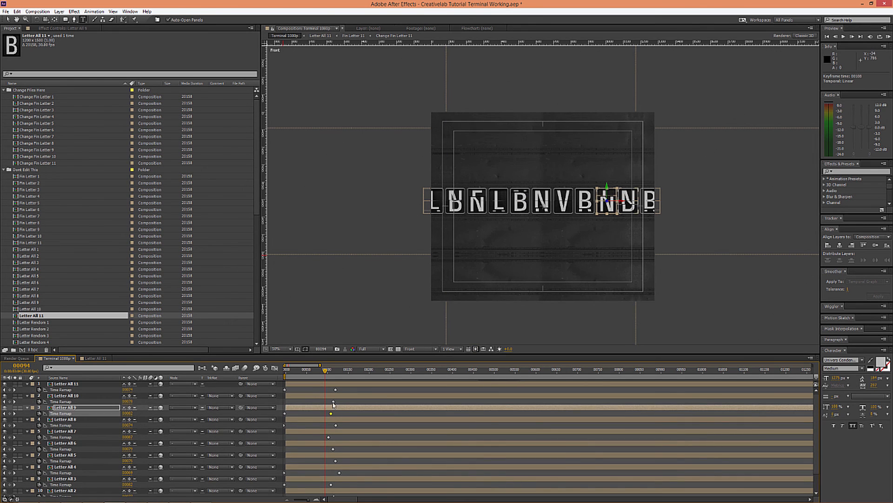
drag(333, 401, 330, 390)
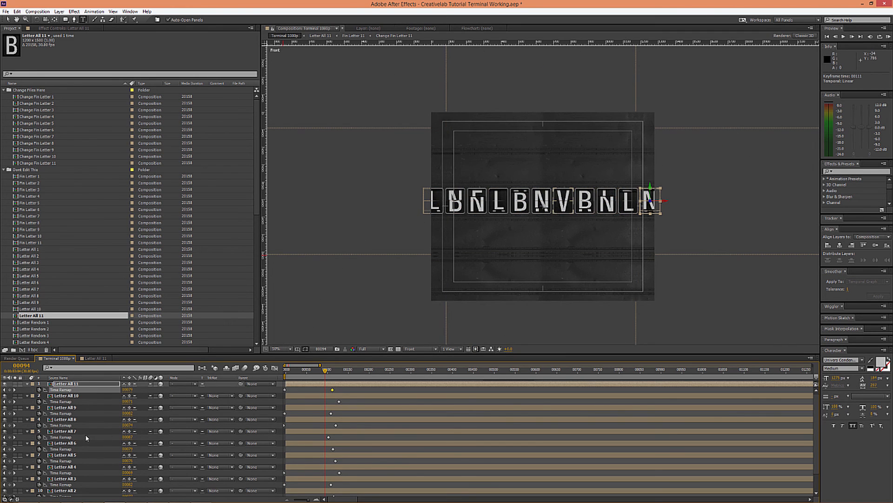
Collapse the Time Remap properties of all layers in Terminal 1080p and clear the layer selection.
click(329, 413)
key(ctrl+a)
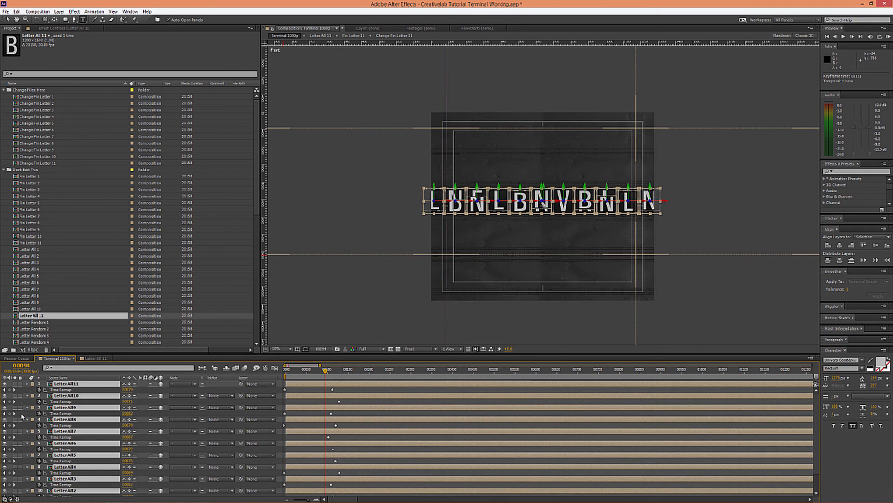
key(u)
click(88, 483)
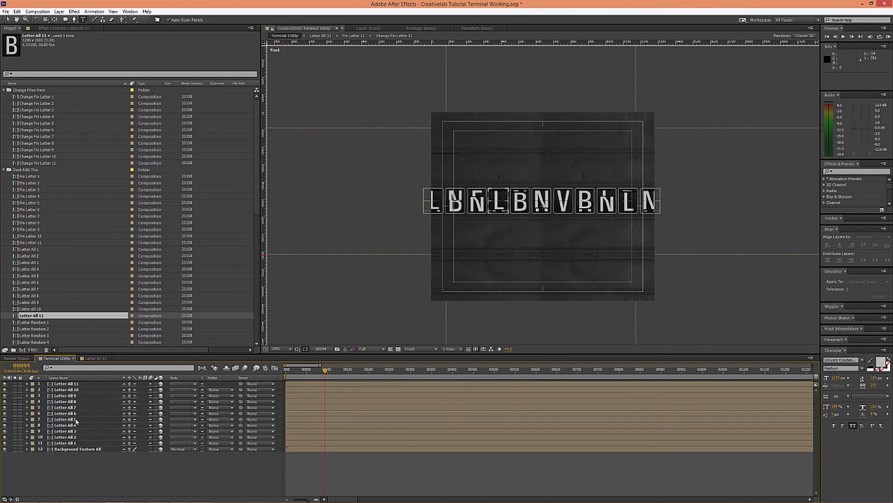
Add a white point light named Light 1 with no falloff to Terminal 1080p.
right_click(74, 463)
mouse_move(105, 392)
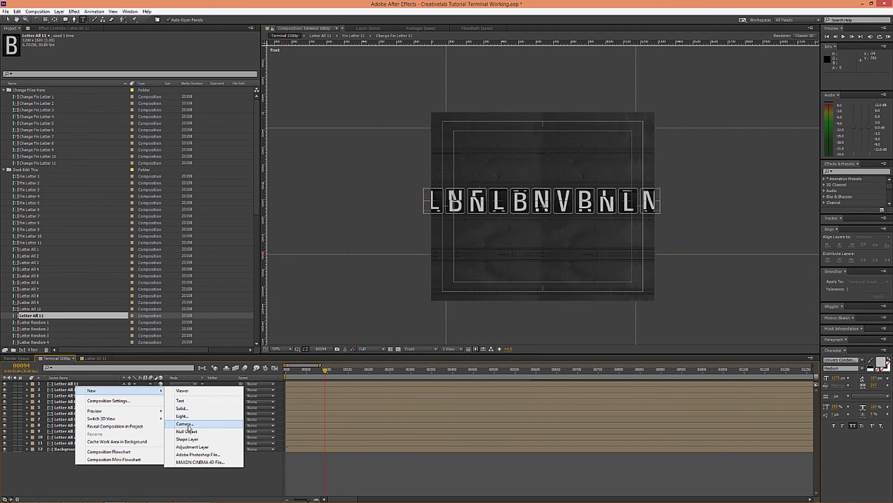
click(183, 416)
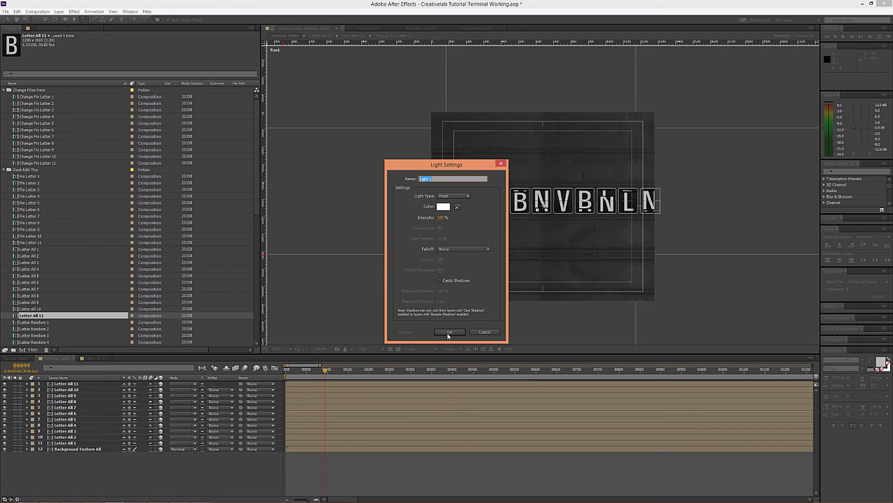
click(449, 333)
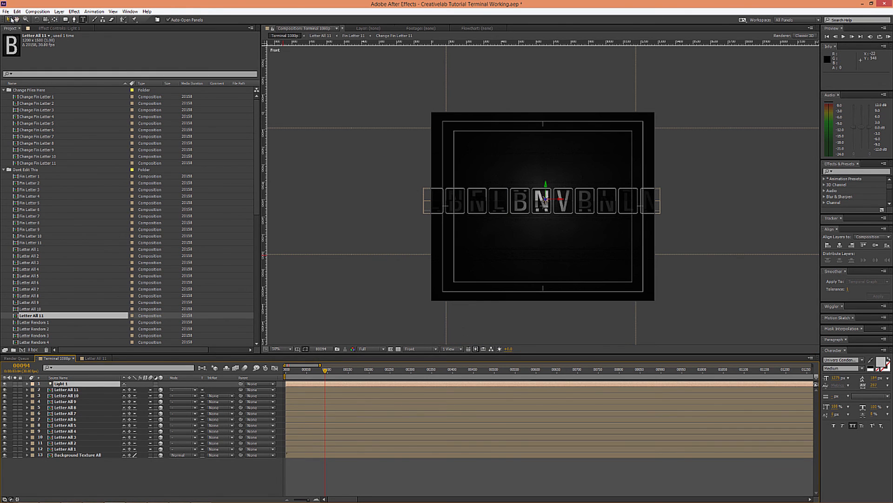
Move Light 1 up to just above the tile row, at Y about 74, and shift it slightly left to the row's middle.
click(10, 19)
key(period)
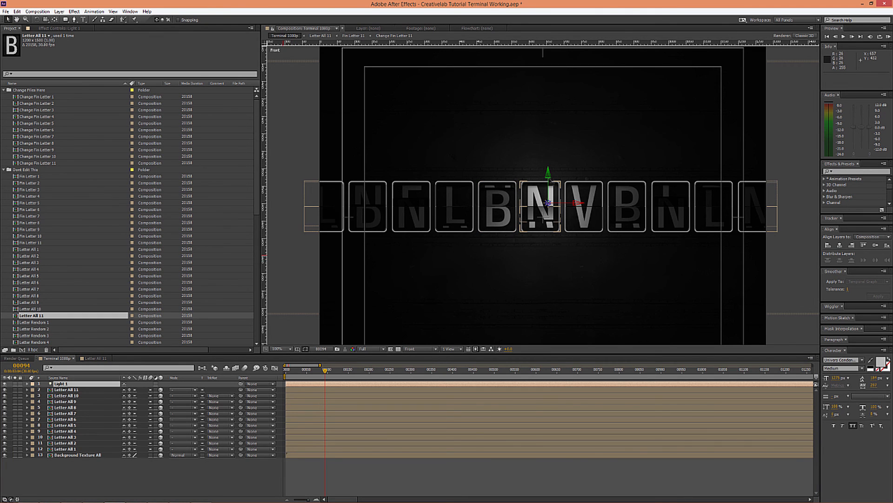
drag(552, 175, 555, 150)
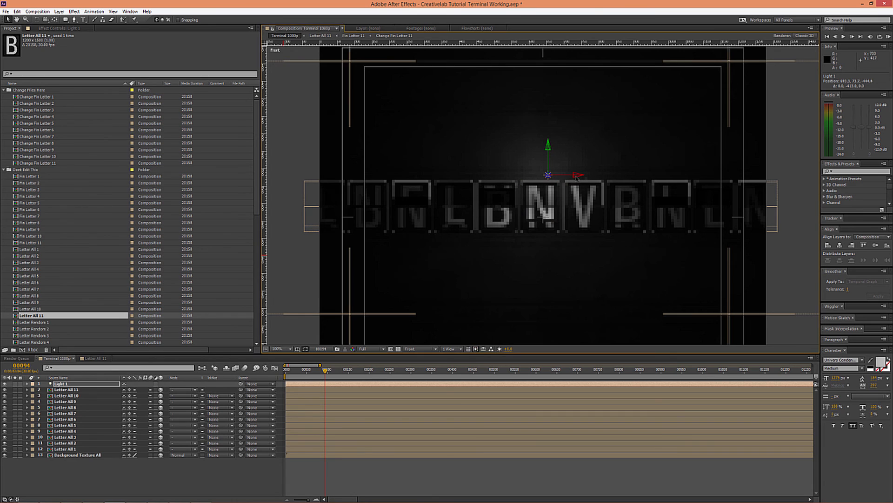
drag(568, 177, 466, 349)
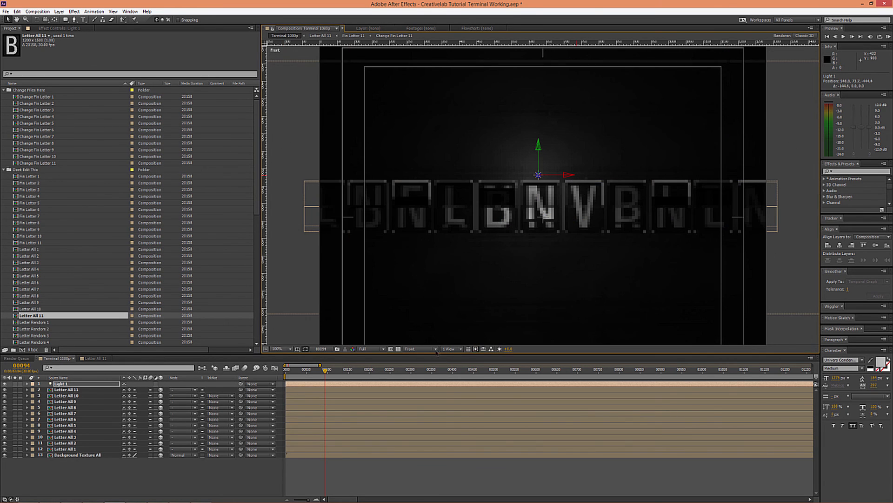
Show two views of the composition and move Light 1 closer to the tiles in the Top view, to Z about -188.
click(462, 349)
click(455, 365)
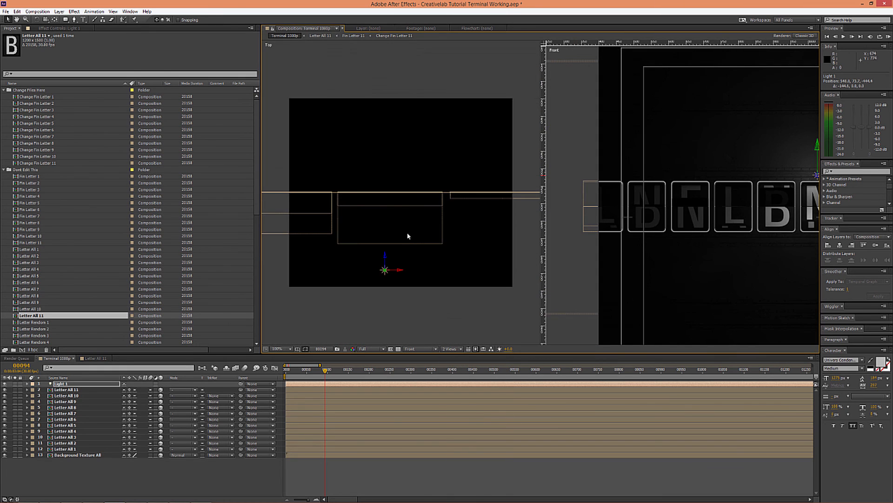
drag(386, 259, 394, 216)
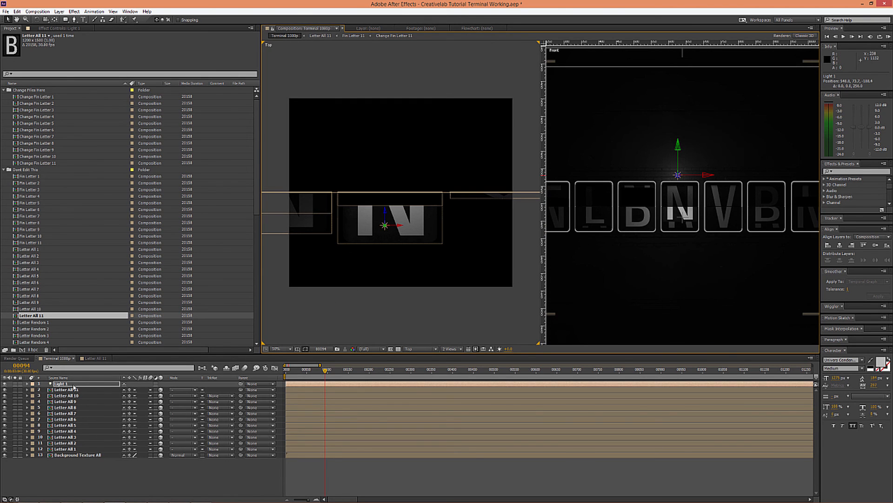
Set Light 1's color to a very pale orange with 12% saturation and 100% brightness.
click(69, 385)
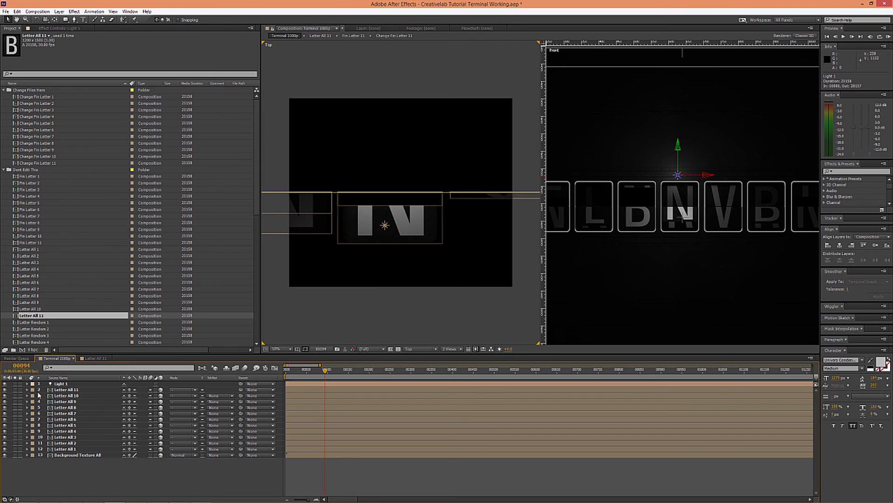
click(29, 384)
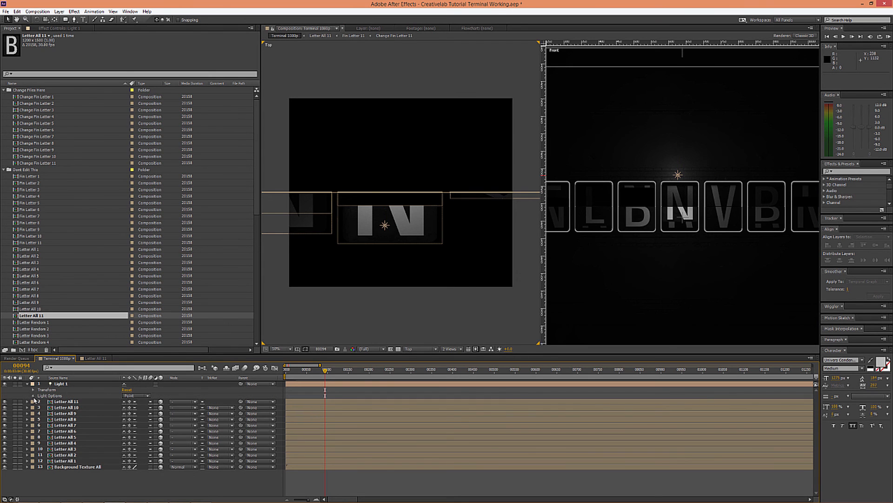
click(33, 396)
click(126, 408)
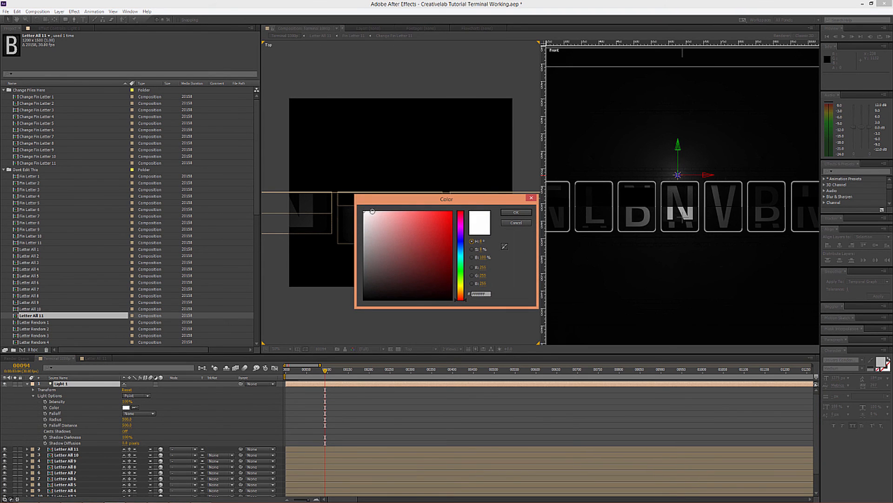
click(374, 211)
click(462, 293)
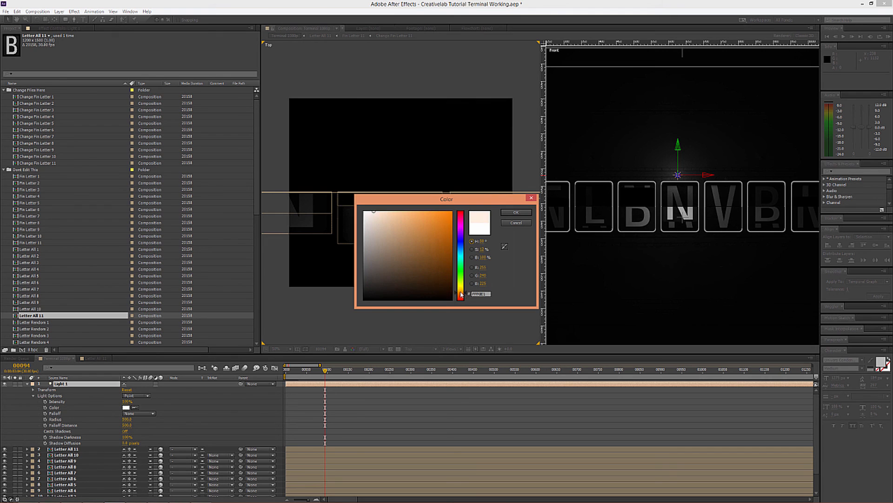
click(516, 212)
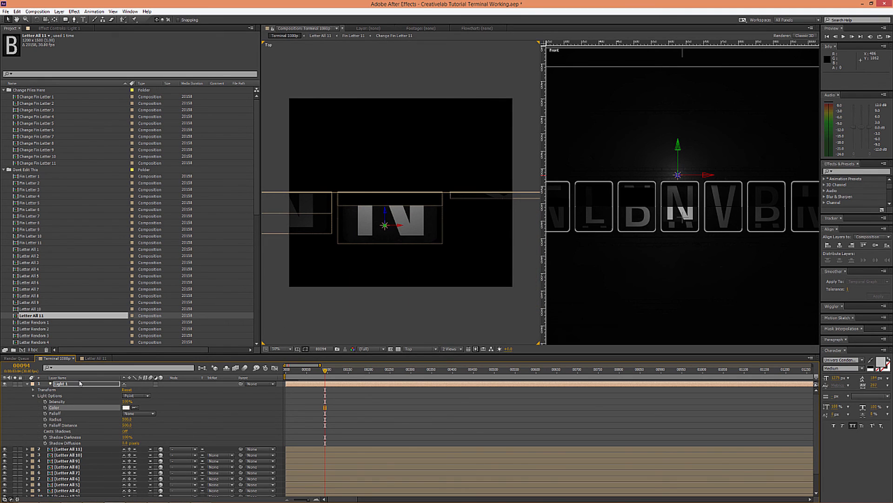
Duplicate Light 1 and move the copy straight down below the tile row, to Y about 1080.
key(ctrl+d)
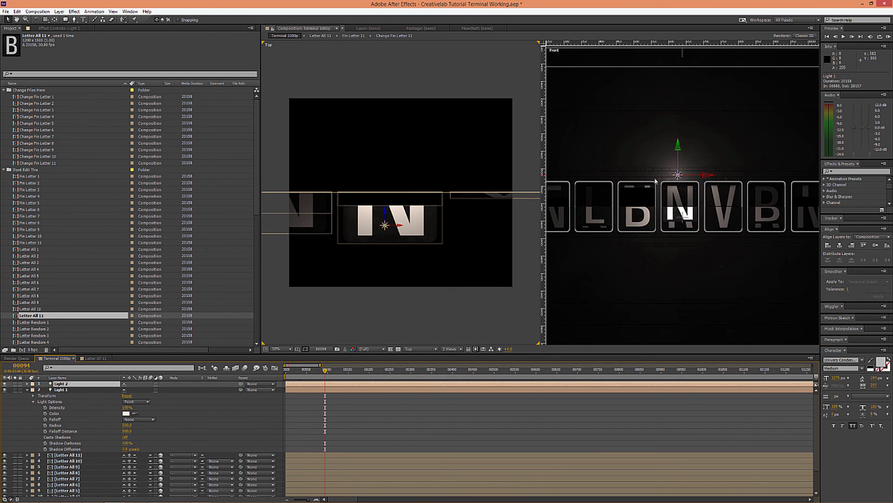
mouse_move(676, 159)
mouse_down()
mouse_move(671, 240)
mouse_move(675, 211)
mouse_up()
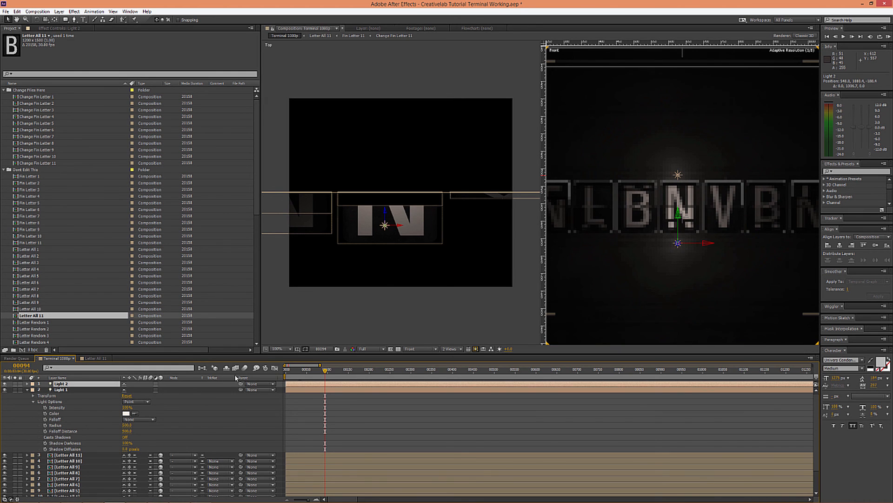
Set Light 2's color to a very pale blue with 12% saturation and 100% brightness.
click(27, 383)
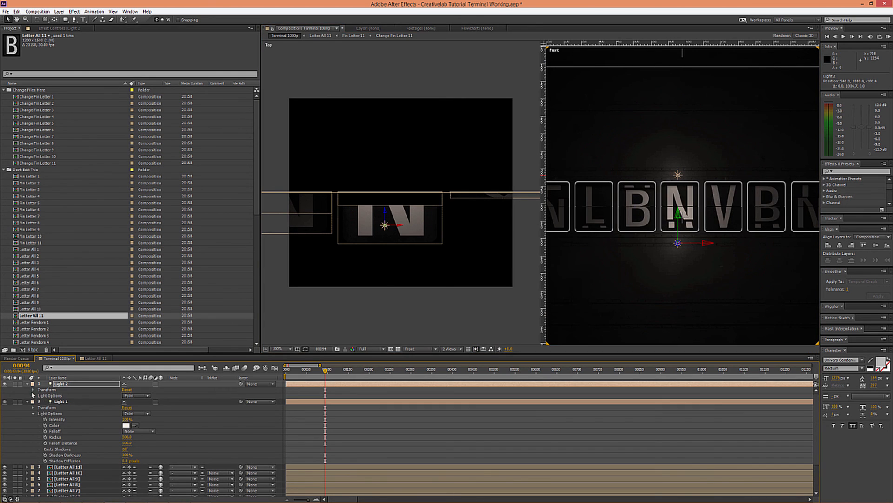
click(34, 395)
click(126, 407)
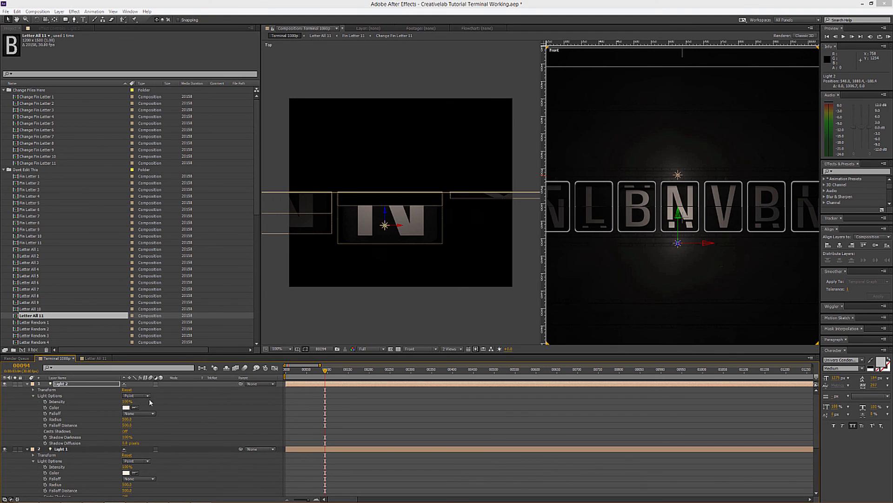
drag(462, 259, 461, 252)
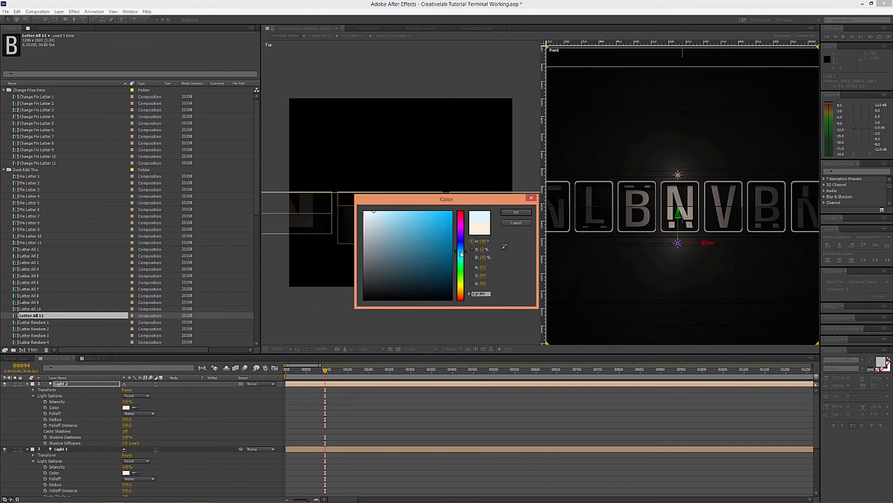
click(512, 212)
click(27, 384)
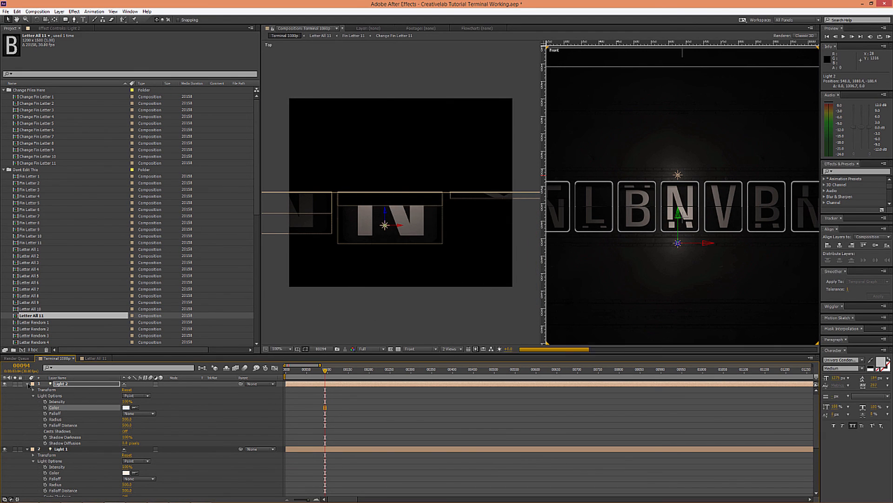
Duplicate Lights 1 and 2 as a pair in a single view, move the copies right to X about 1860, and add another pair two tiles further right.
shift+click(67, 389)
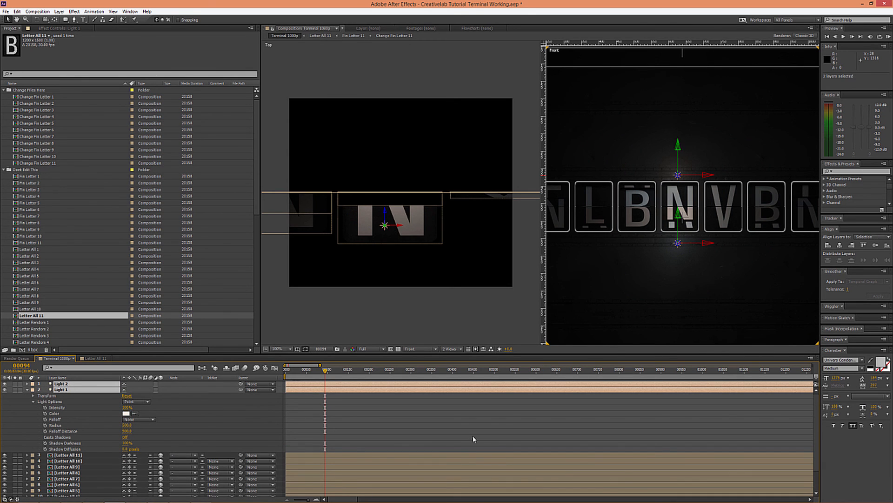
key(ctrl+d)
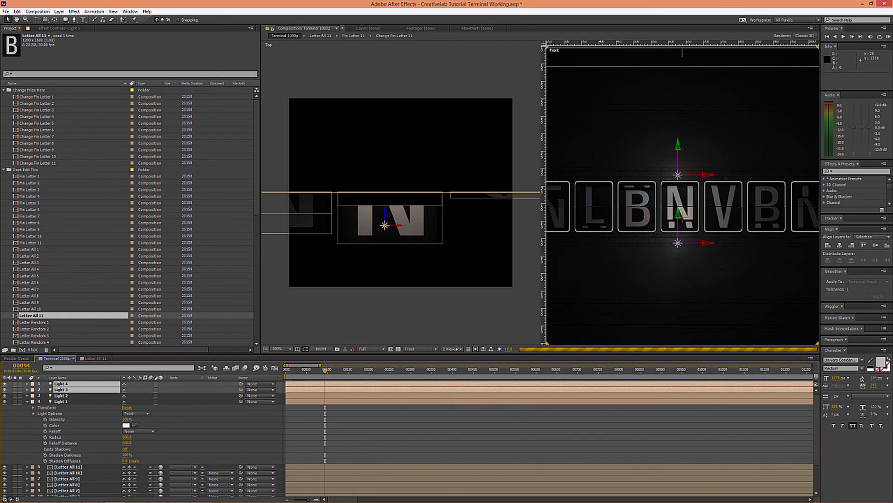
click(451, 348)
click(457, 357)
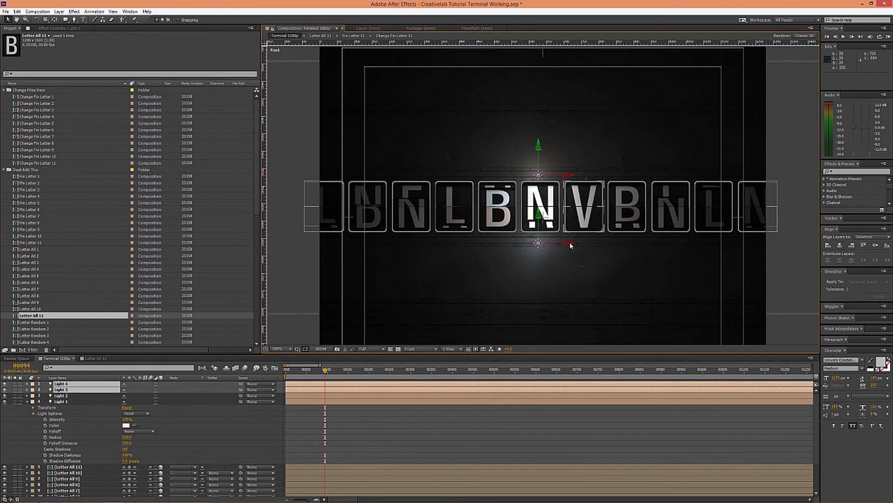
mouse_move(637, 246)
mouse_down()
mouse_move(658, 248)
mouse_move(648, 252)
mouse_up()
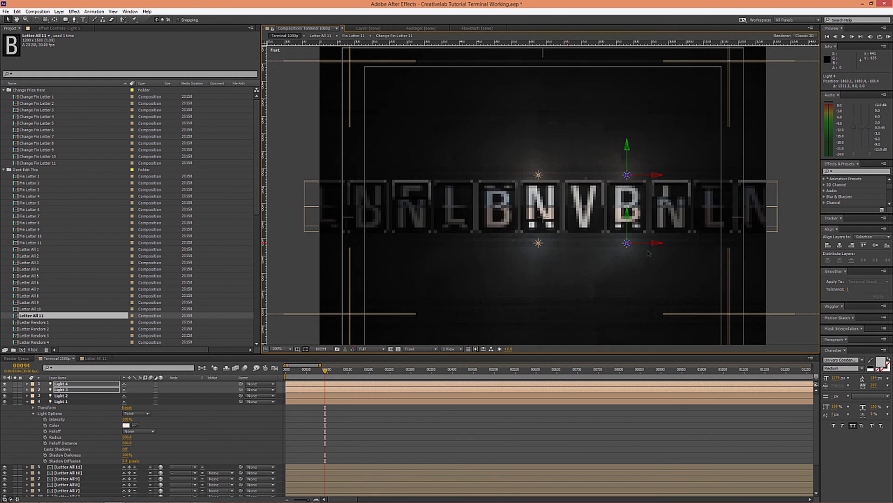
key(ctrl+d)
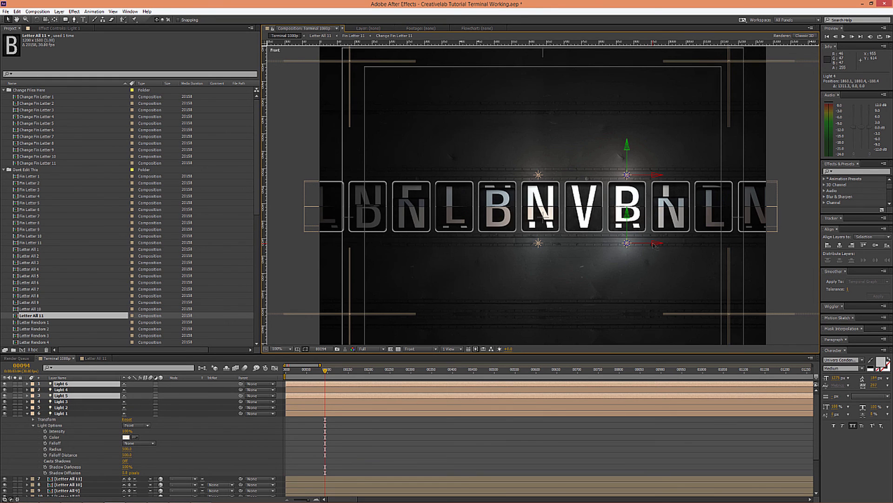
drag(741, 245, 737, 249)
Duplicate the light pair twice more, moving one copy left of center to X about -726 and the other to X about -1985.
key(ctrl+d)
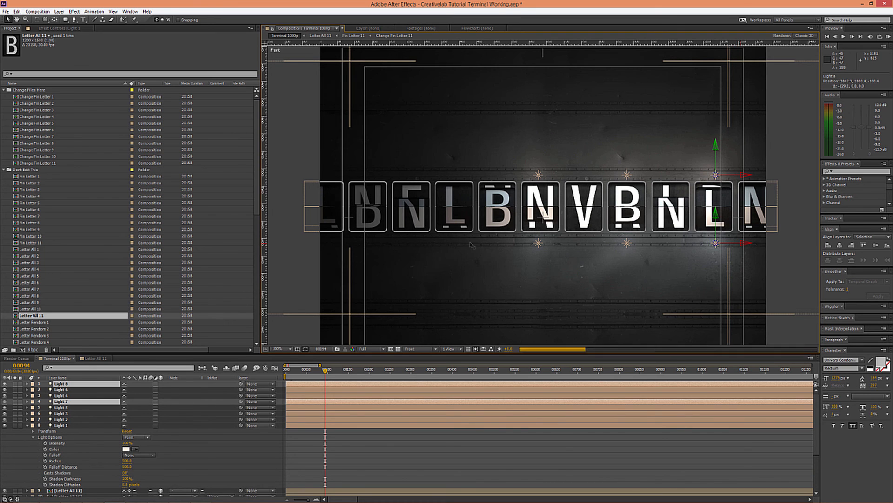
drag(741, 243, 479, 242)
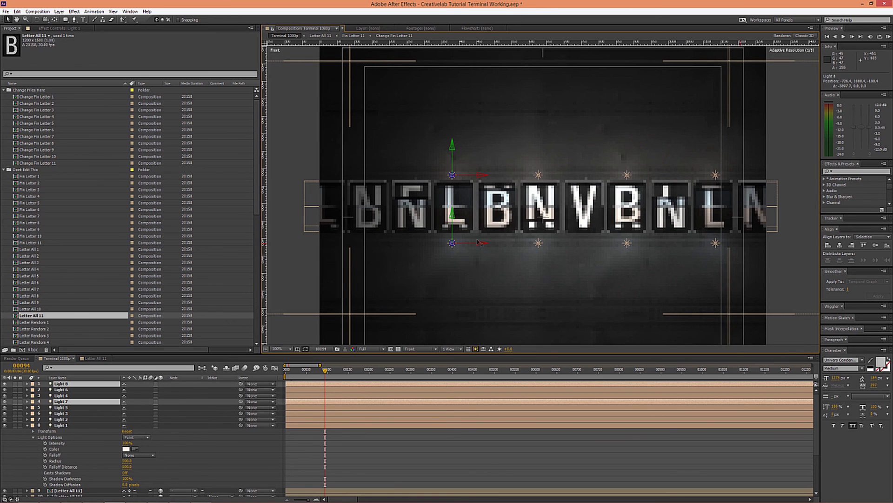
key(ctrl+d)
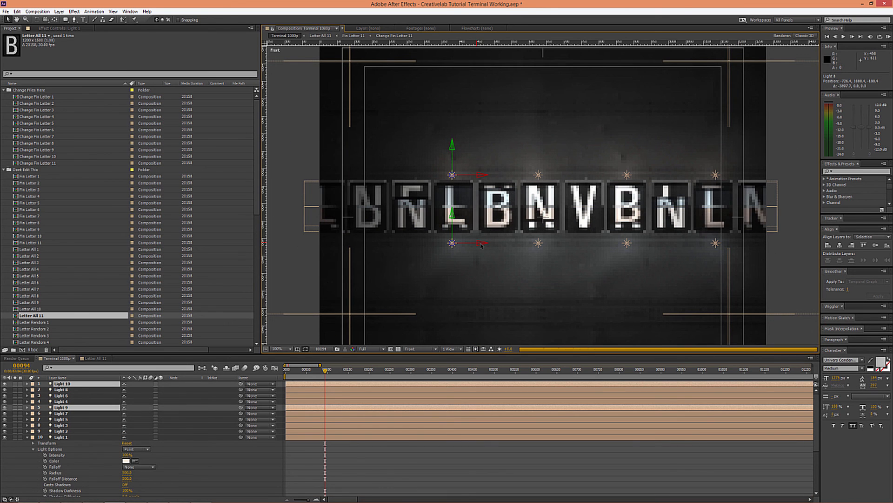
mouse_move(391, 250)
mouse_down()
mouse_move(381, 249)
mouse_move(394, 246)
mouse_up()
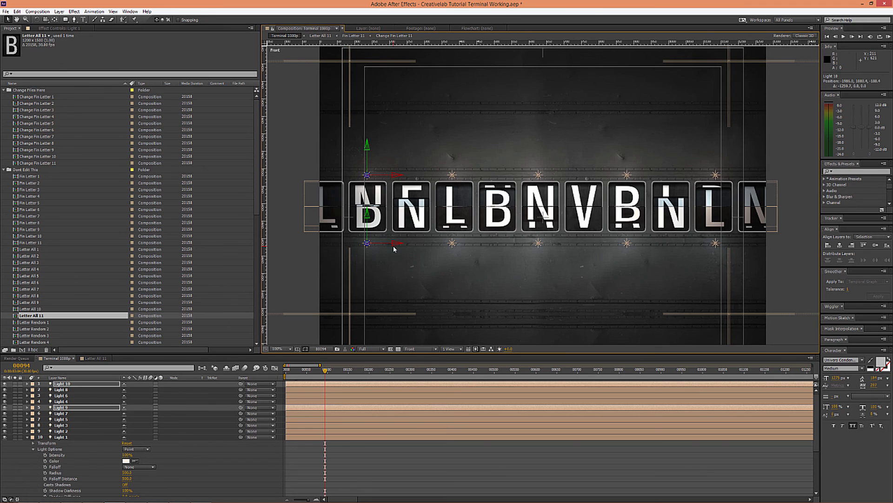